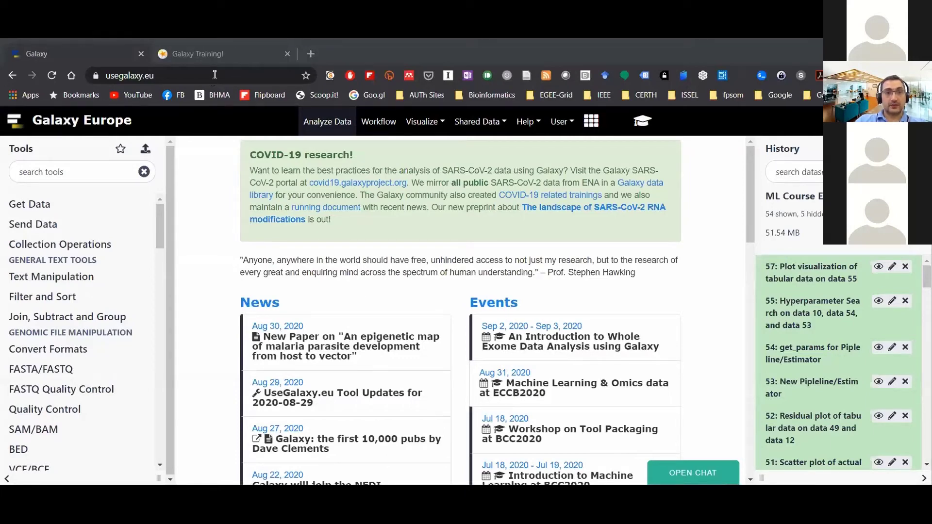
# Step: Switch to the Galaxy Training site and highlight its address, training.galaxyproject.org
pyautogui.hotkey('ctrl', 'Tab')
pyautogui.scroll(8, 278, 264)
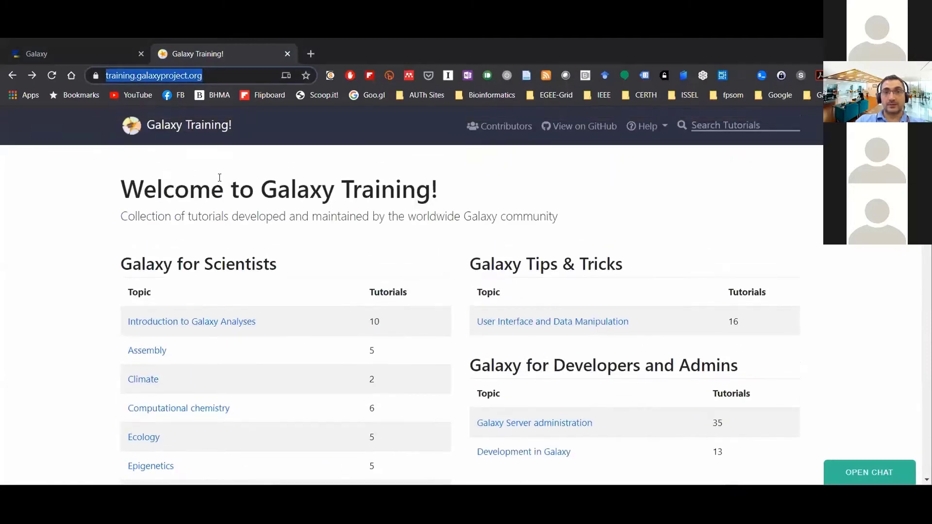
pyautogui.press('End')
pyautogui.hotkey('ctrl', 'a')
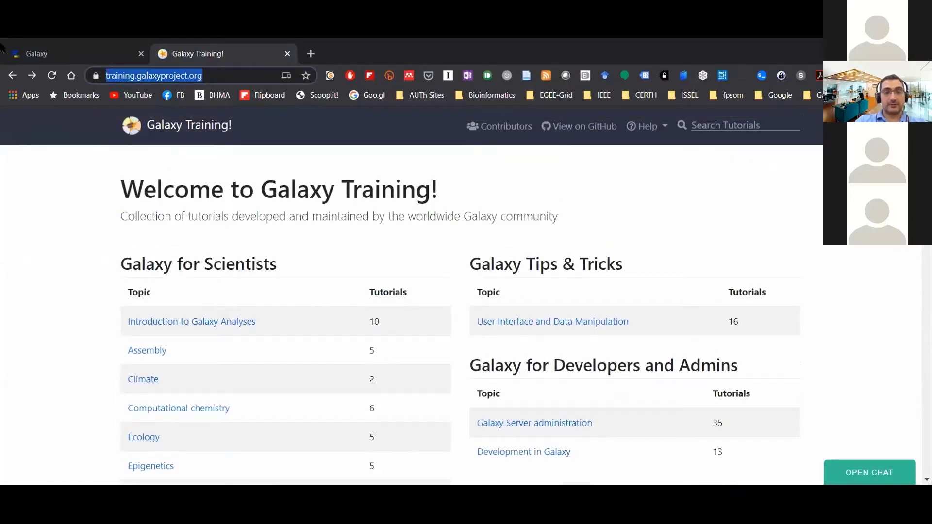
pyautogui.click(207, 77)
pyautogui.moveTo(232, 76); pyautogui.dragTo(5, 62)
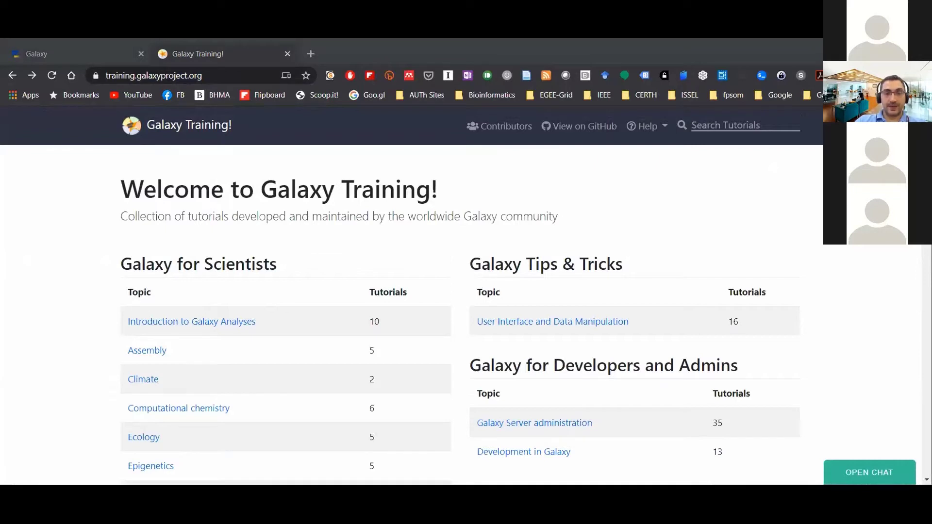
pyautogui.click(195, 250)
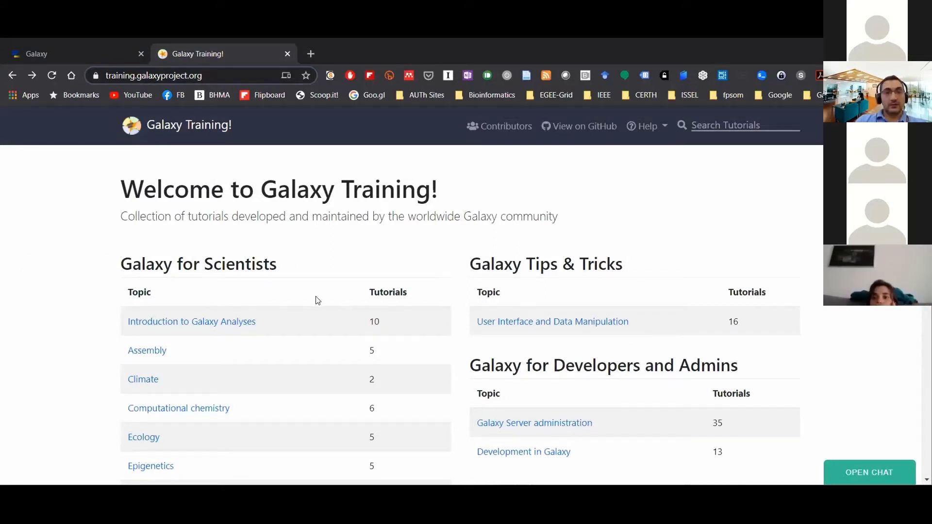
# Step: Open the Statistics and machine learning topic and highlight the Clustering in Machine Learning lesson in its material list
pyautogui.scroll(-1, 317, 299)
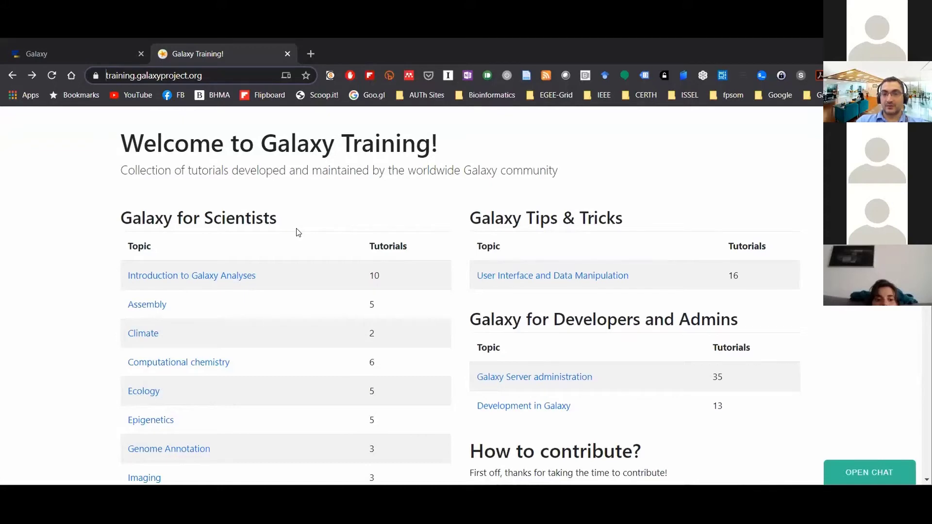
pyautogui.scroll(-6, 297, 232)
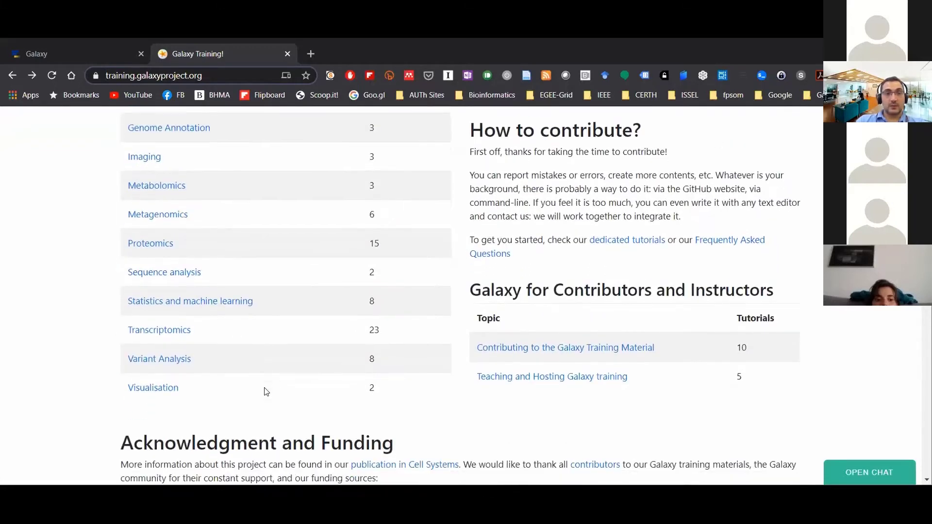
pyautogui.click(176, 305)
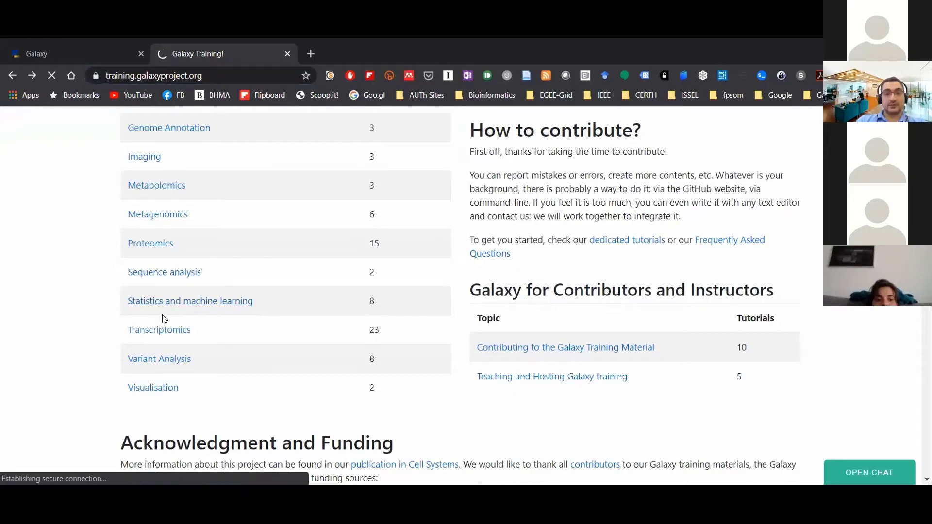
pyautogui.scroll(-7, 316, 325)
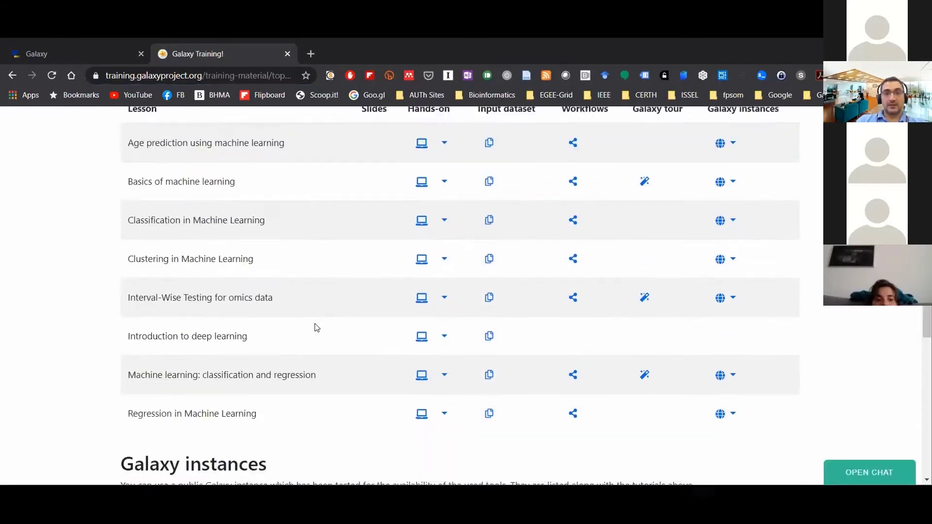
pyautogui.scroll(3, 316, 328)
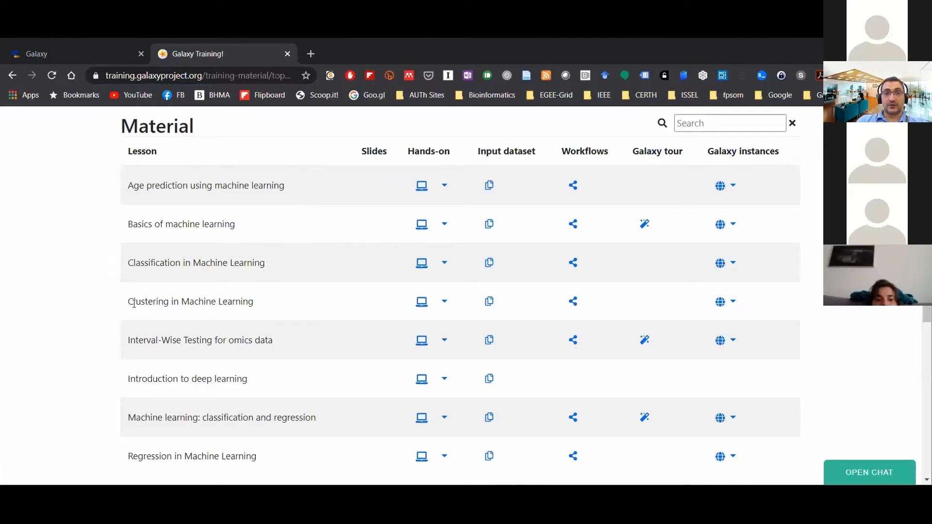
pyautogui.moveTo(125, 305); pyautogui.dragTo(301, 310)
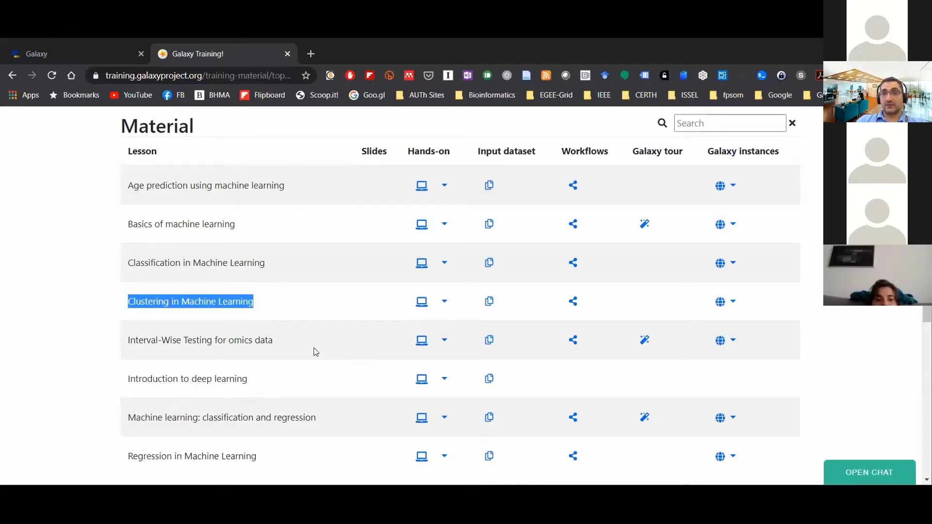
# Step: Return to the Galaxy Europe site and highlight its address, usegalaxy.eu
pyautogui.click(71, 48)
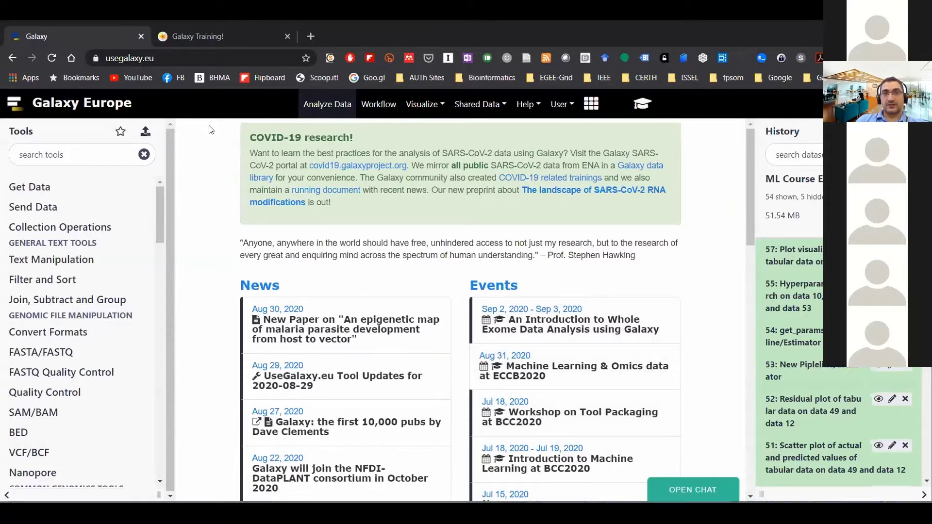
pyautogui.hotkey('ctrl', 'l')
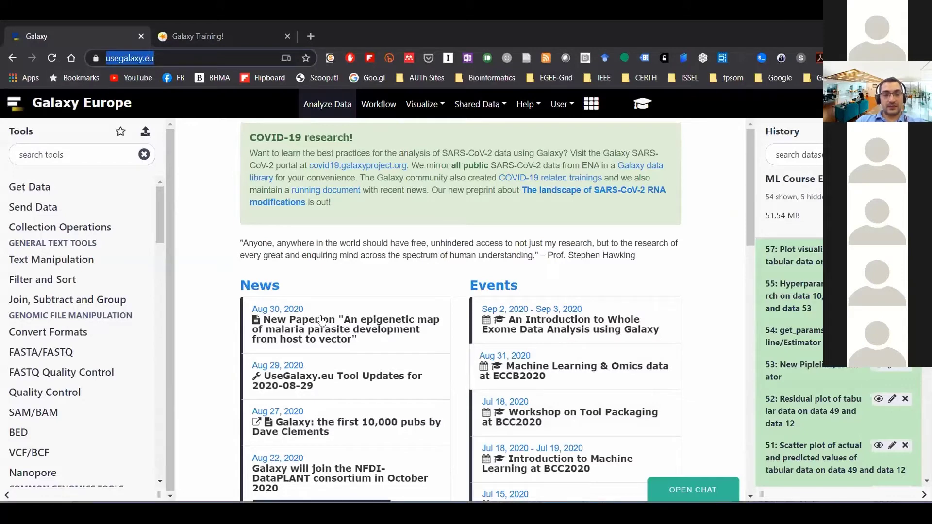
pyautogui.hotkey('alt', 'Tab')
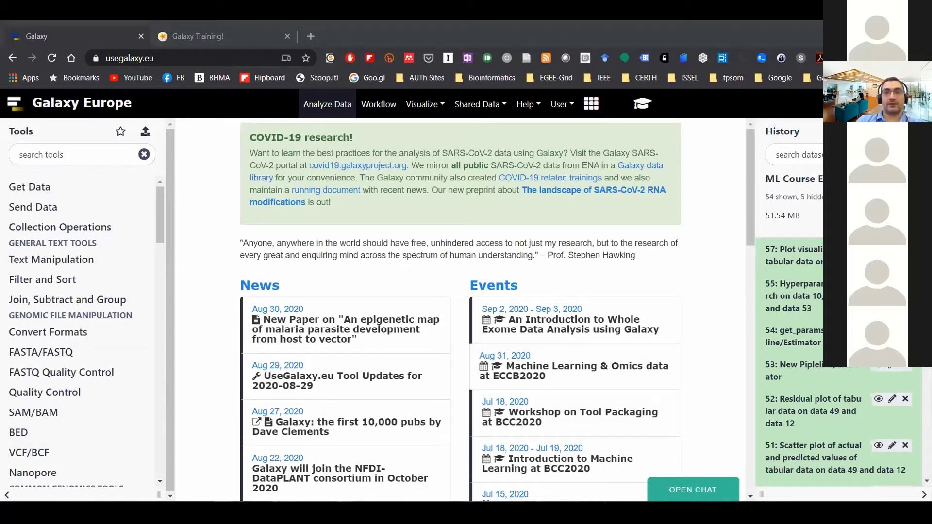
pyautogui.hotkey('alt', 'Tab')
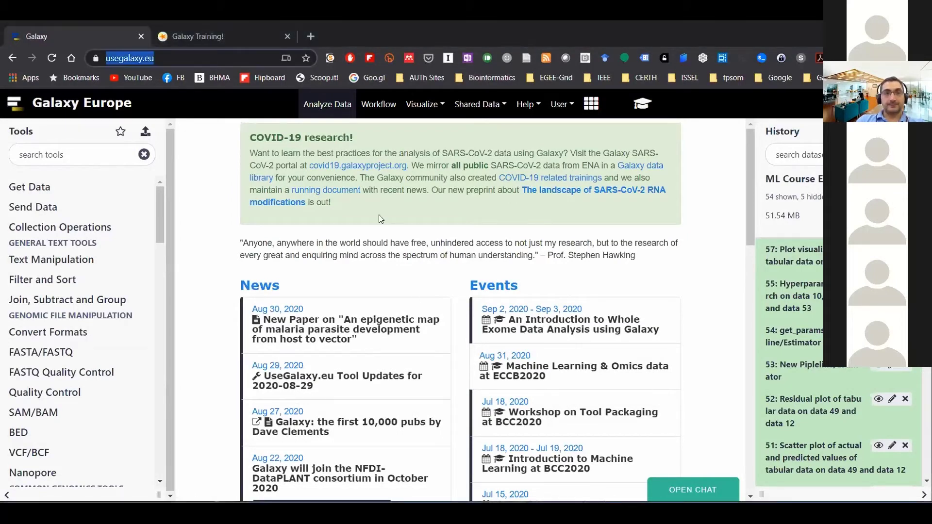
pyautogui.click(176, 55)
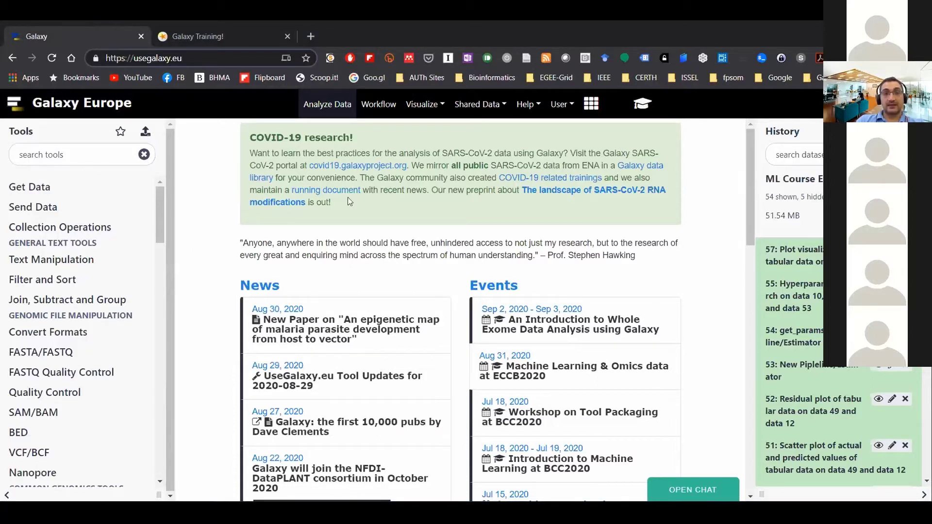
pyautogui.click(85, 170)
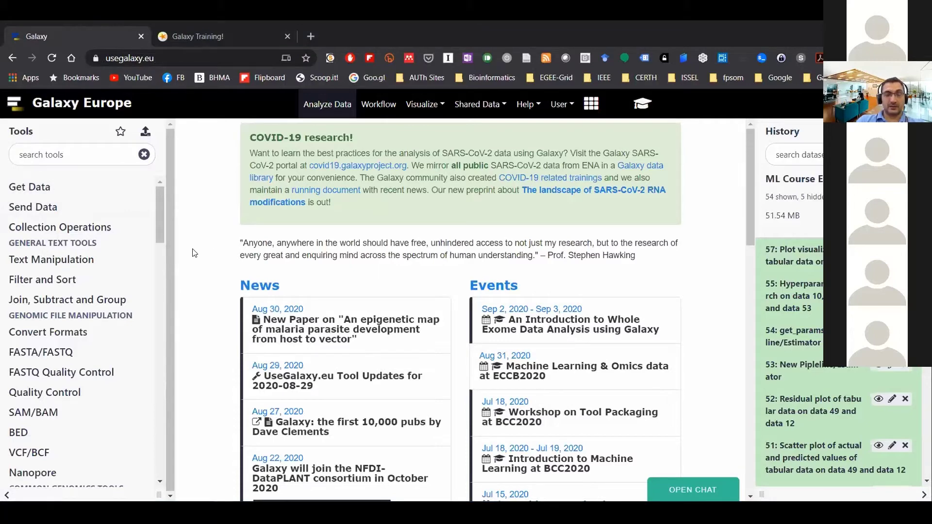
# Step: Look through the tool categories and view the tools in the Get Data section, collapsing the section again
pyautogui.scroll(-5, 75, 281)
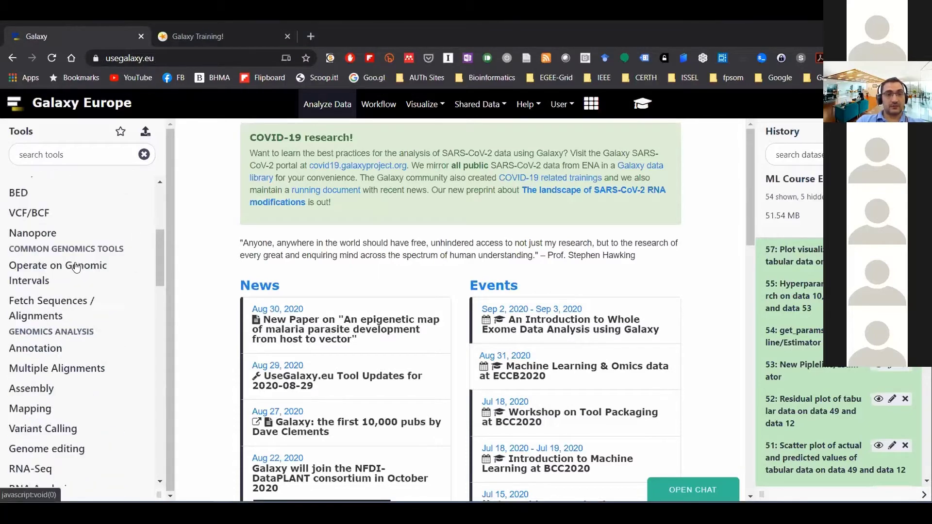
pyautogui.scroll(5, 33, 201)
pyautogui.click(29, 188)
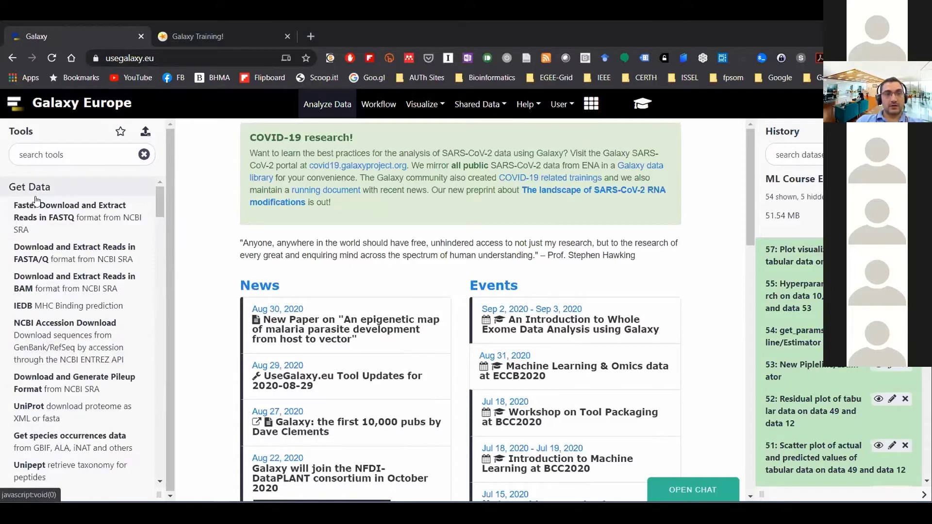
pyautogui.scroll(-3, 64, 294)
pyautogui.scroll(3, 63, 293)
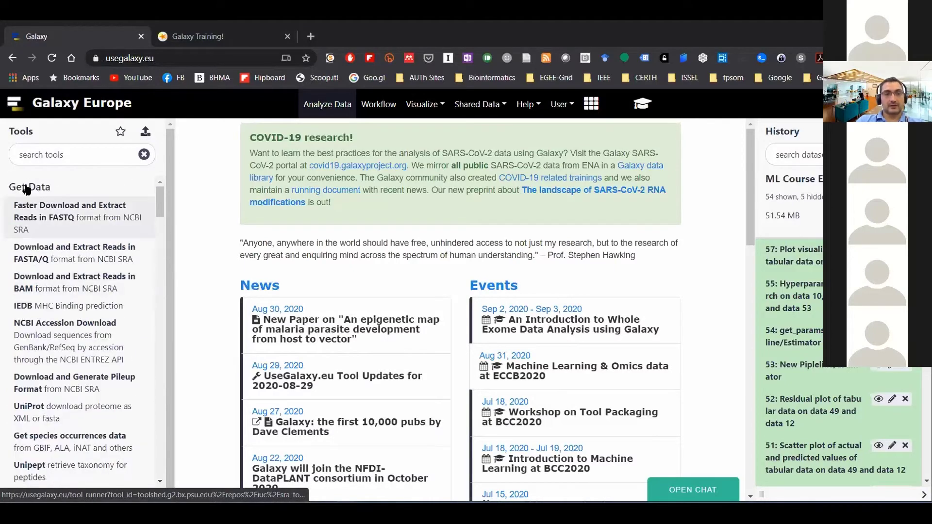
pyautogui.click(21, 188)
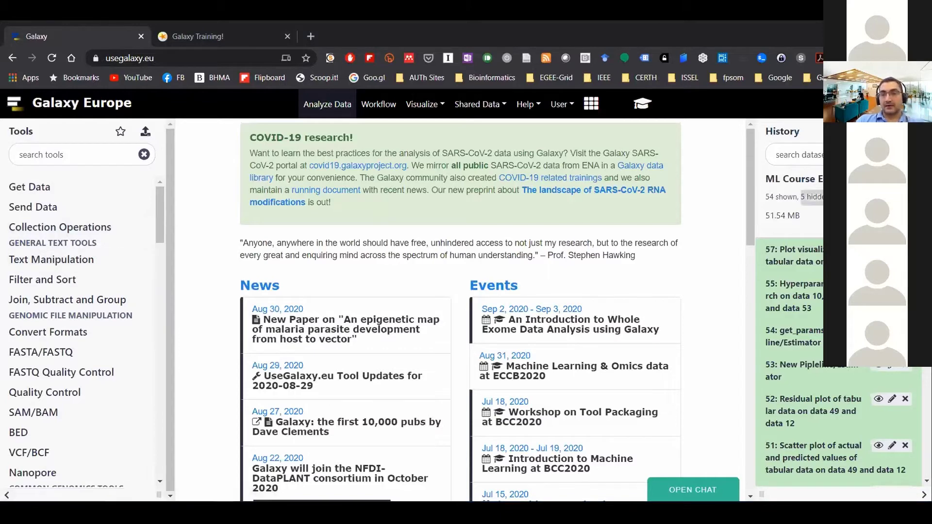
# Step: Look through the datasets of the current history and create a new empty history
pyautogui.scroll(-5, 781, 314)
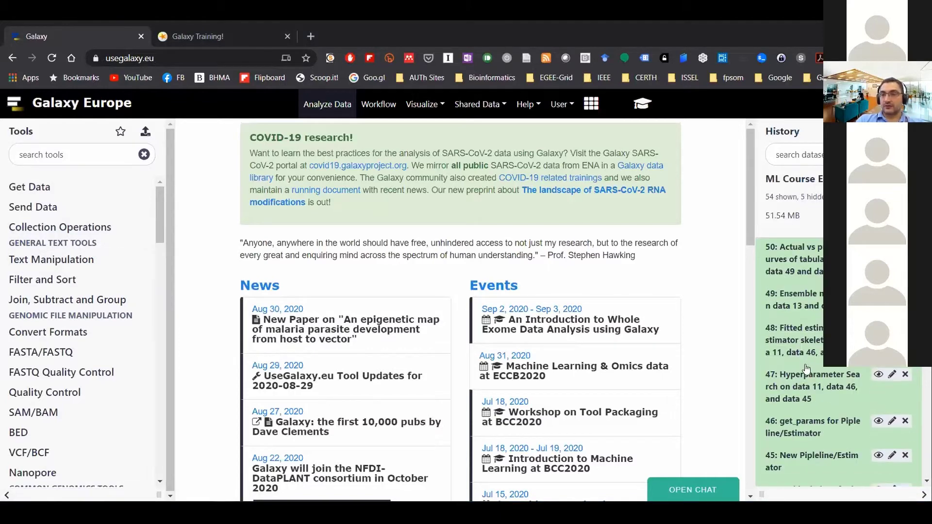
pyautogui.scroll(5, 792, 292)
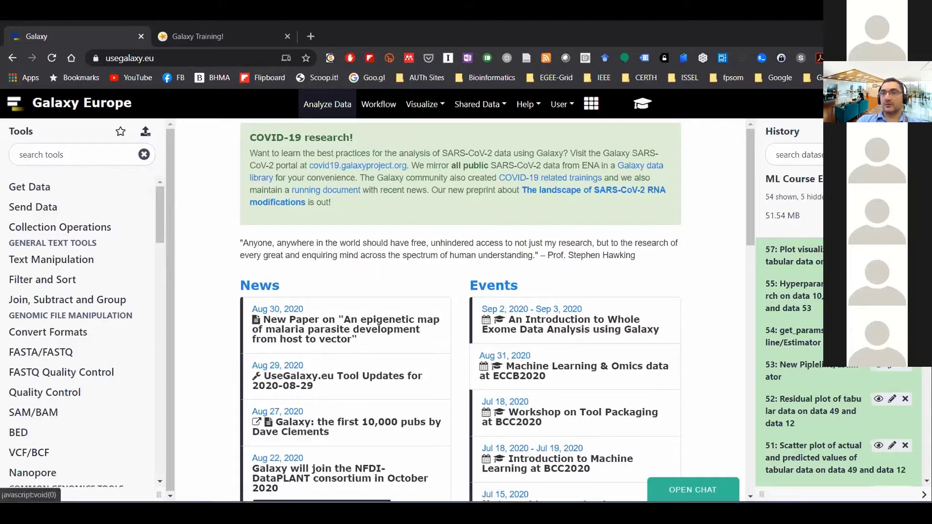
pyautogui.click(889, 131)
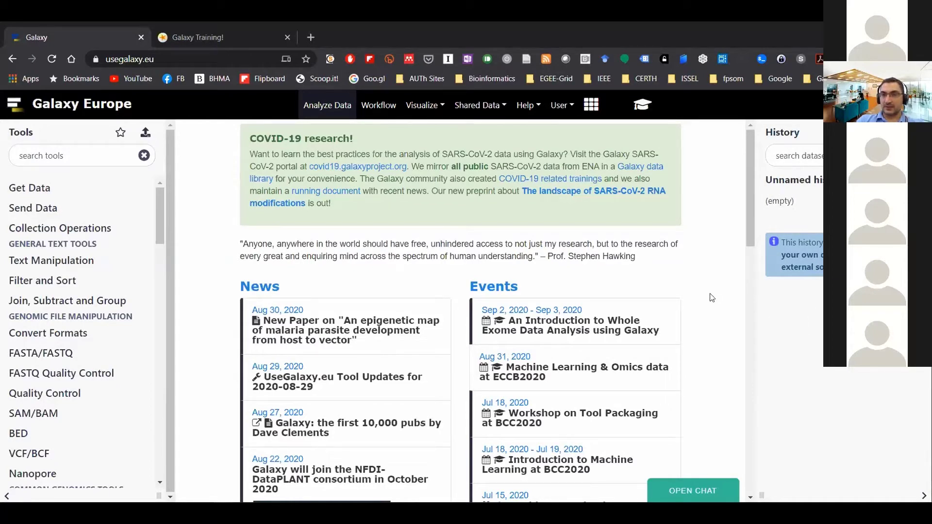
# Step: Check which account is logged in and log out of Galaxy Europe
pyautogui.click(571, 106)
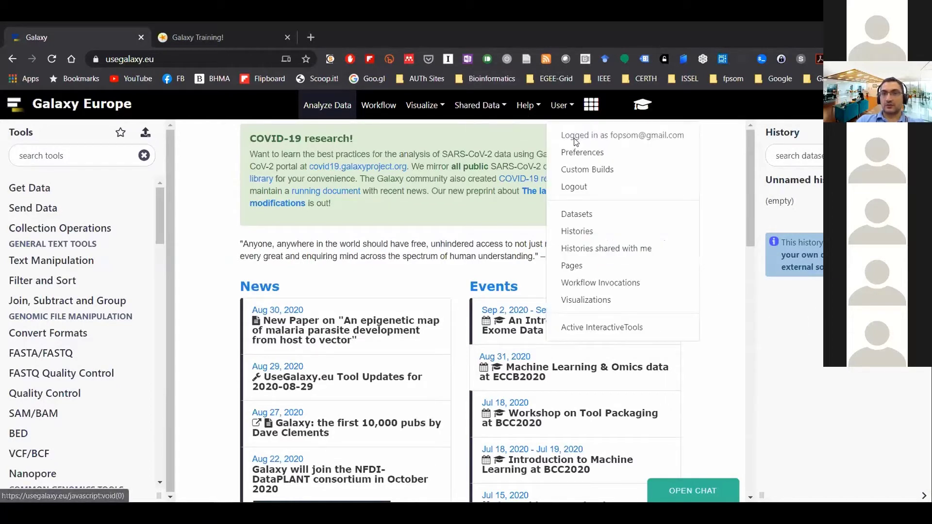
pyautogui.click(738, 268)
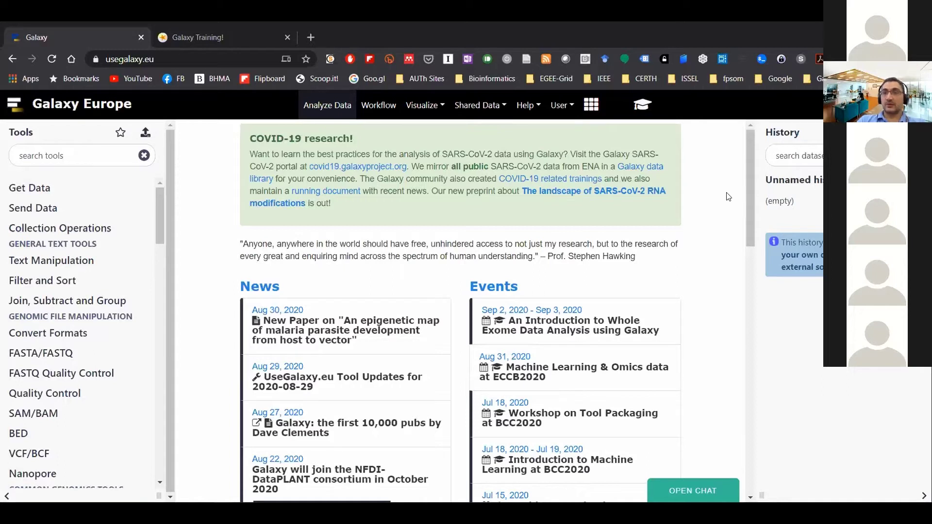
pyautogui.click(560, 105)
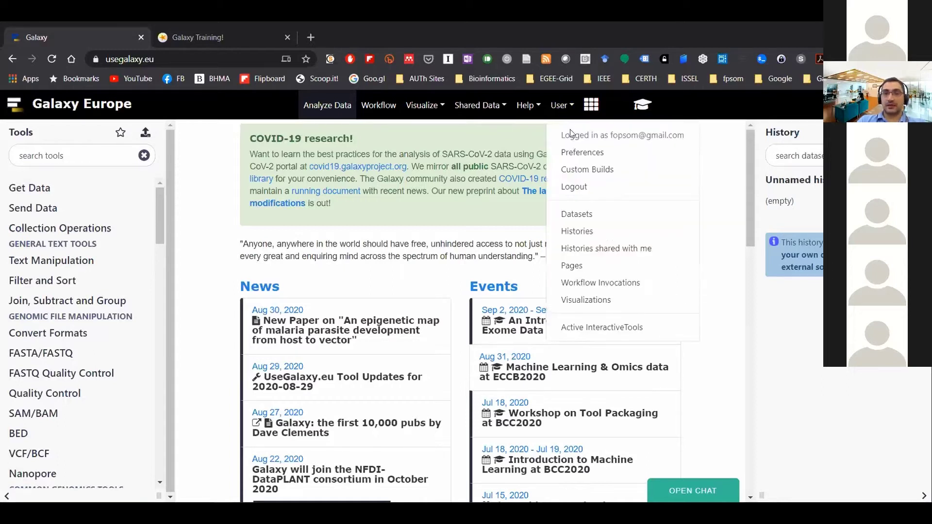
pyautogui.click(612, 186)
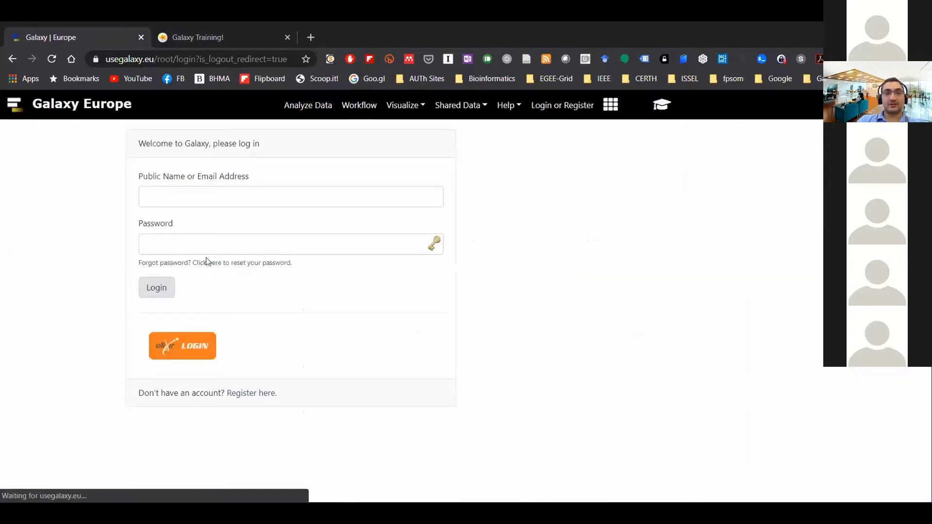
# Step: Start an ELIXIR login from the Galaxy login page and look through the other sign-in accounts and institutions
pyautogui.click(561, 105)
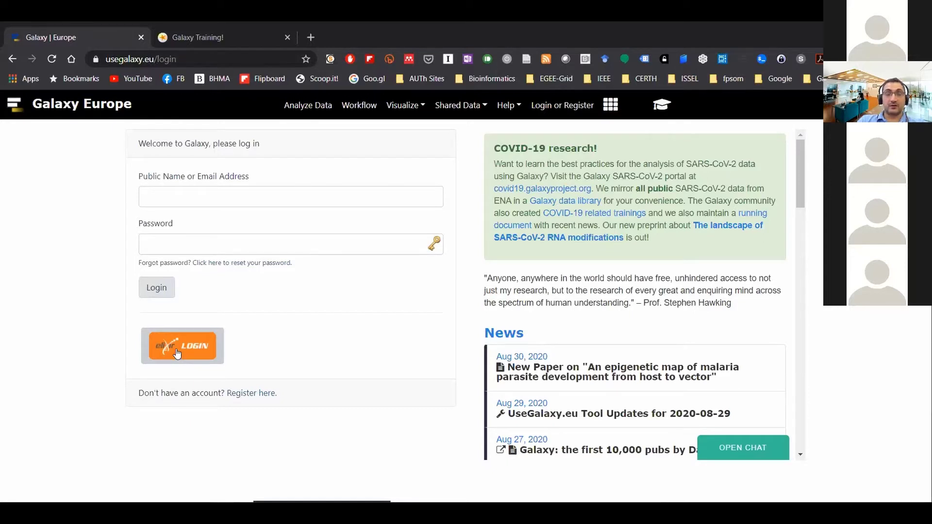
pyautogui.click(203, 361)
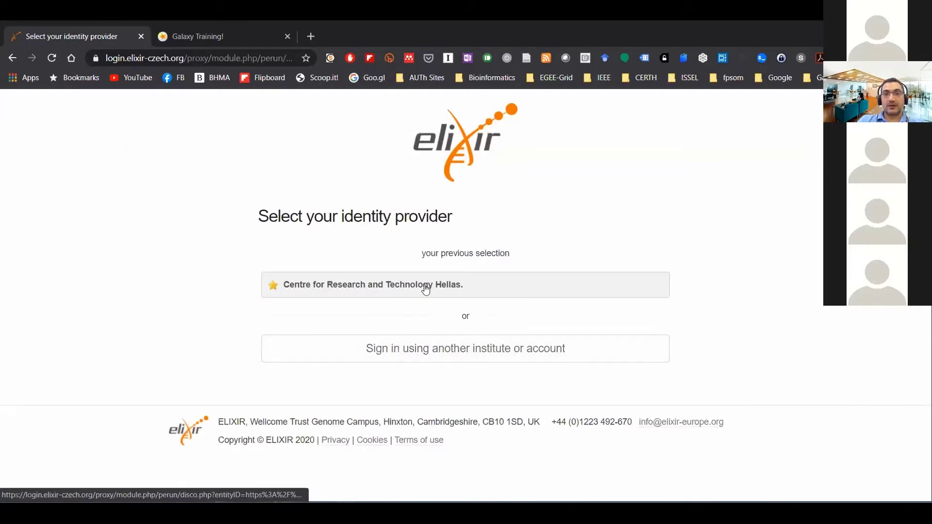
pyautogui.click(429, 355)
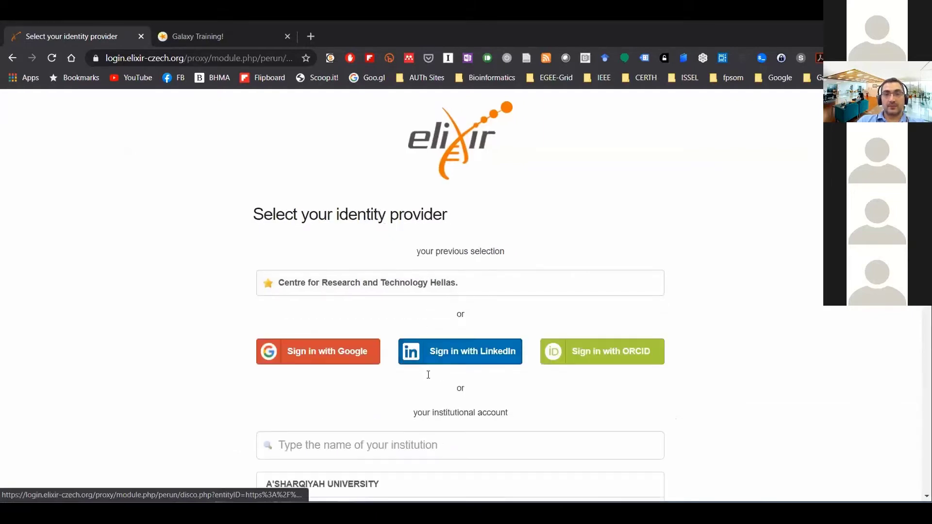
pyautogui.scroll(-20, 428, 375)
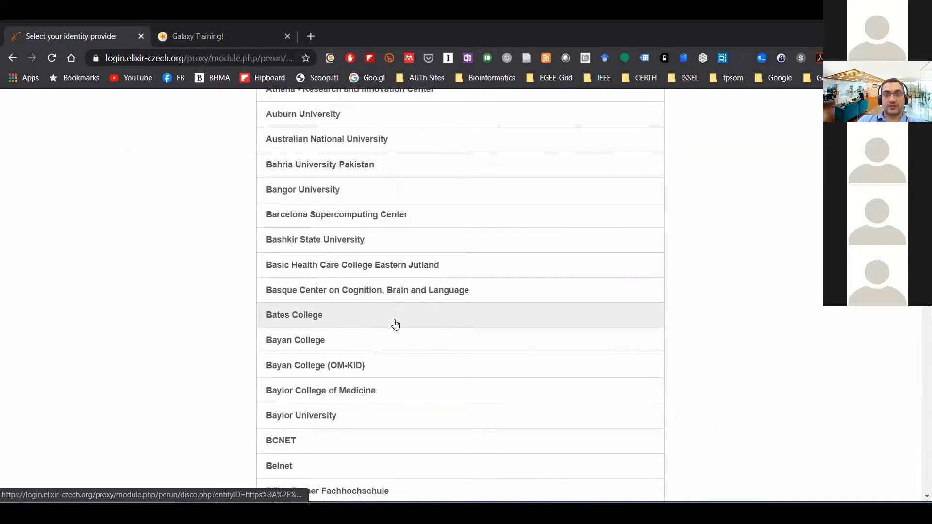
pyautogui.scroll(-10, 394, 316)
pyautogui.scroll(20, 388, 318)
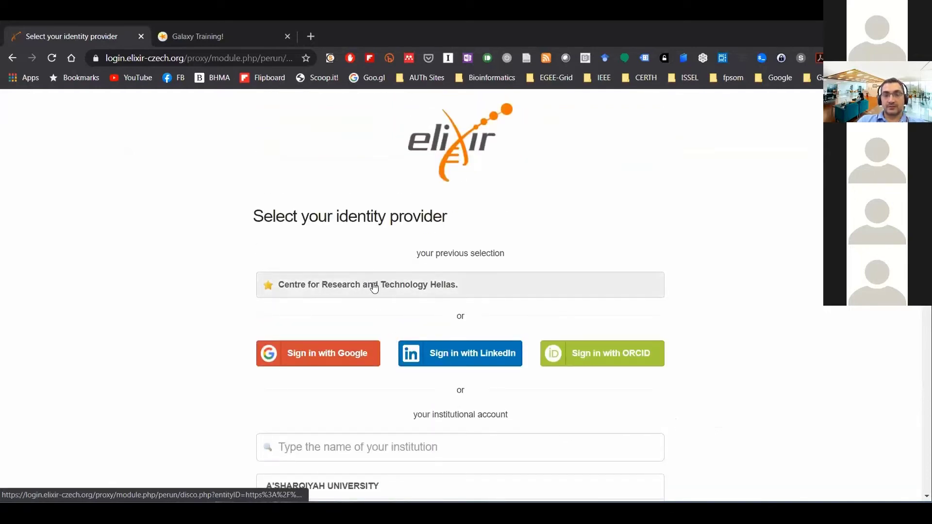
# Step: Log in with the Centre for Research and Technology Hellas account and permanently consent to releasing the requested information to Galaxy Europe
pyautogui.click(375, 287)
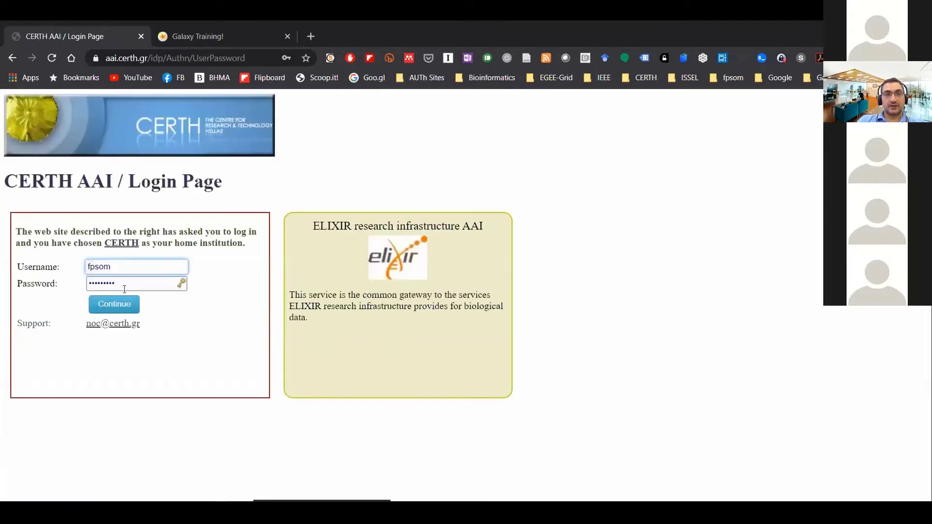
pyautogui.click(114, 304)
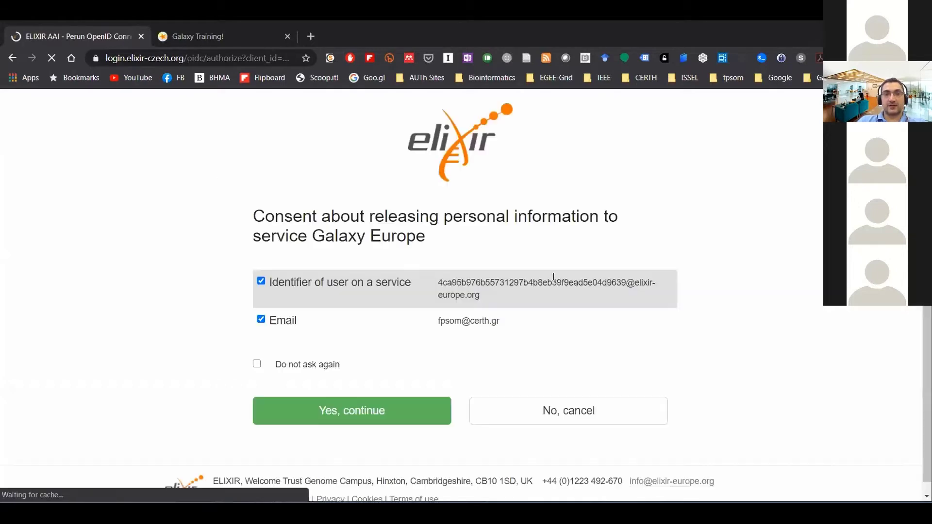
pyautogui.click(257, 364)
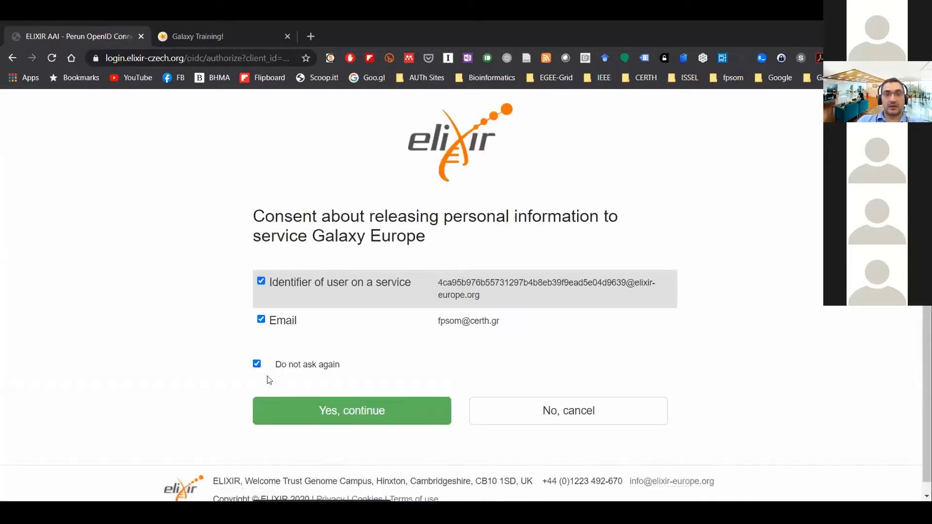
pyautogui.click(366, 411)
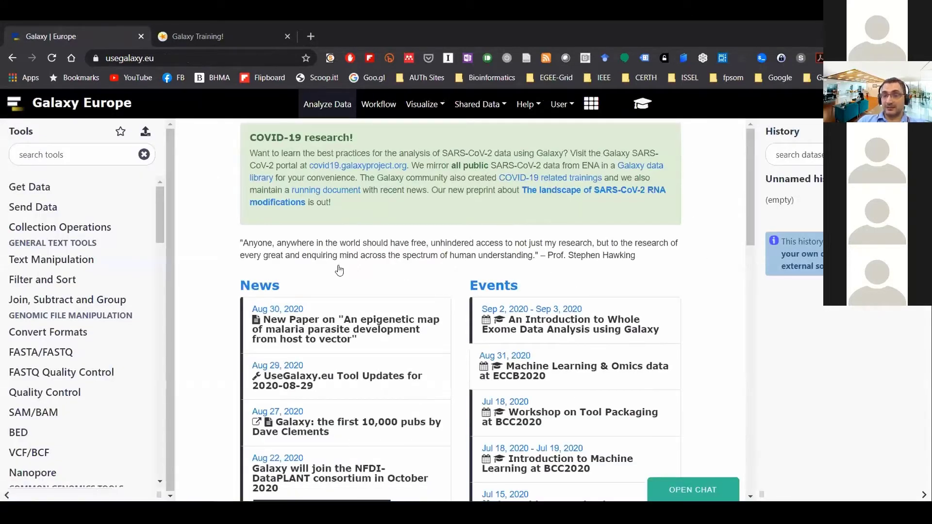
pyautogui.click(572, 105)
pyautogui.click(571, 105)
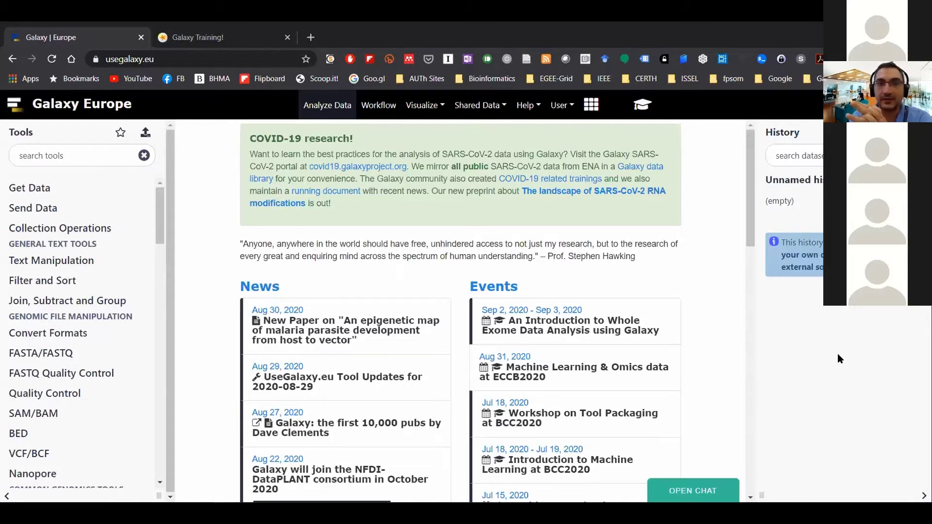
# Step: View the main Galaxy server at usegalaxy.org in a separate tab and return to Galaxy Europe
pyautogui.click(310, 38)
pyautogui.write('usegalaxy.e')
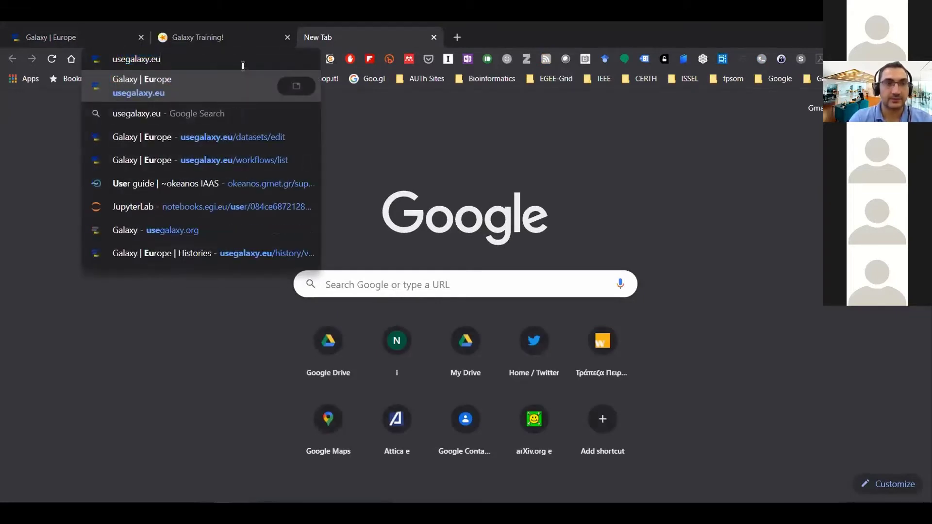
pyautogui.press('BackSpace')
pyautogui.write('org')
pyautogui.press('Return')
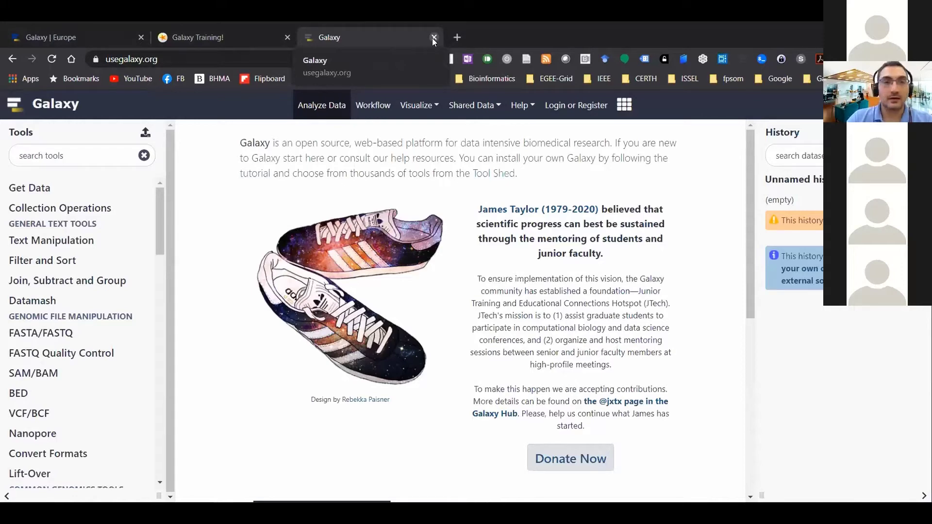
pyautogui.click(434, 37)
pyautogui.click(192, 32)
pyautogui.click(104, 32)
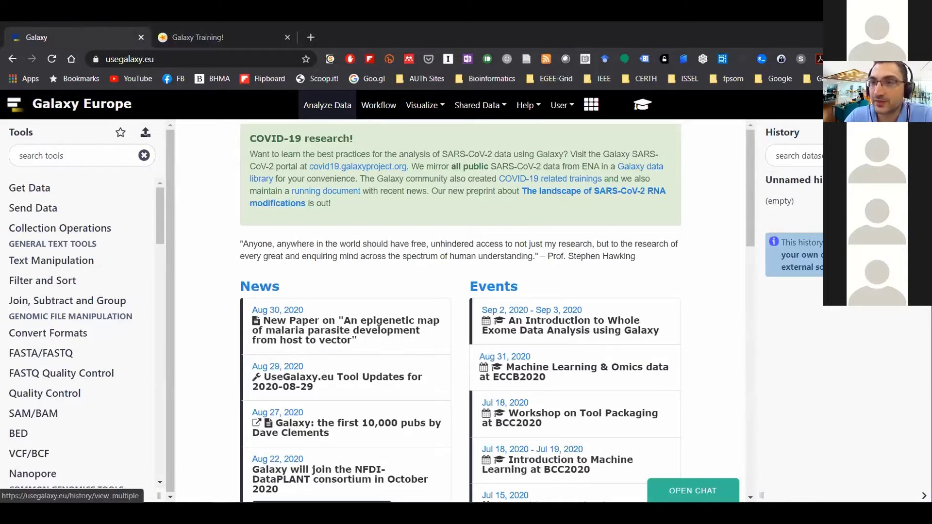
# Step: Look through all saved Galaxy histories side by side
pyautogui.click(904, 132)
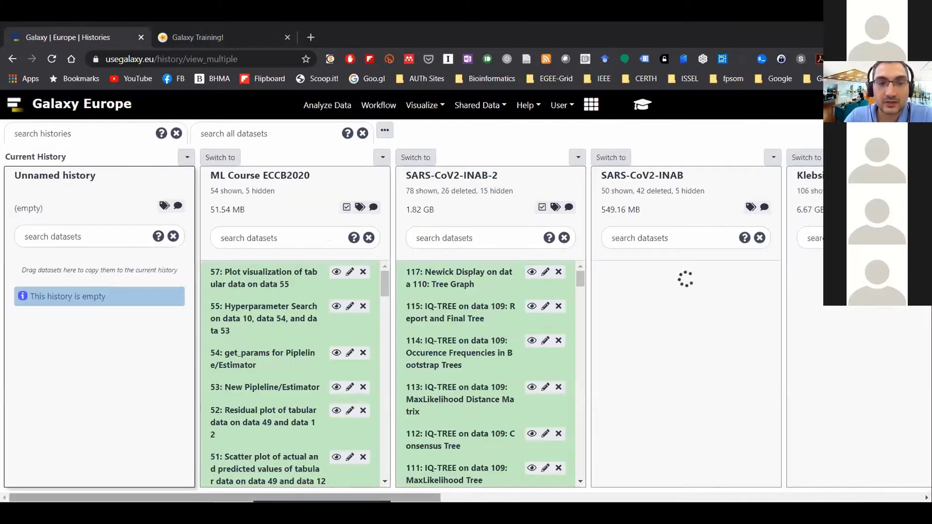
pyautogui.moveTo(286, 492); pyautogui.dragTo(766, 496)
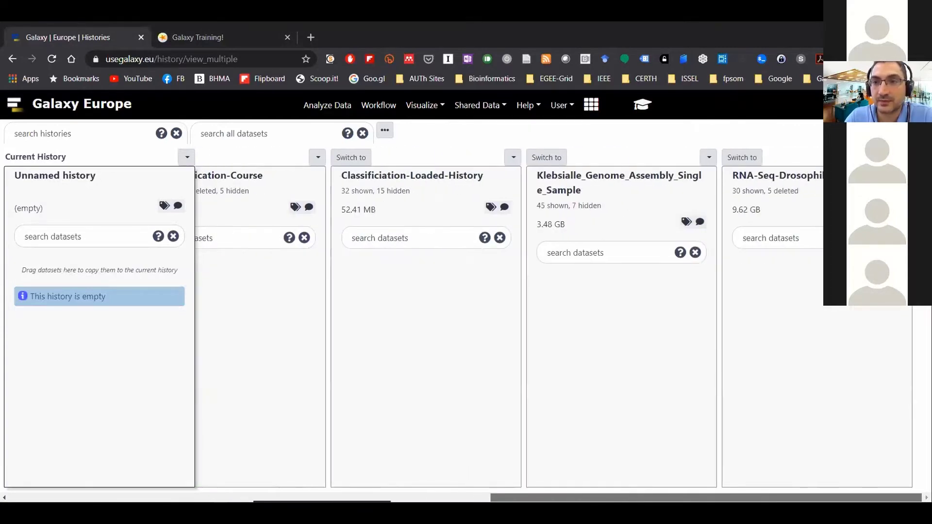
pyautogui.moveTo(704, 498); pyautogui.dragTo(169, 491)
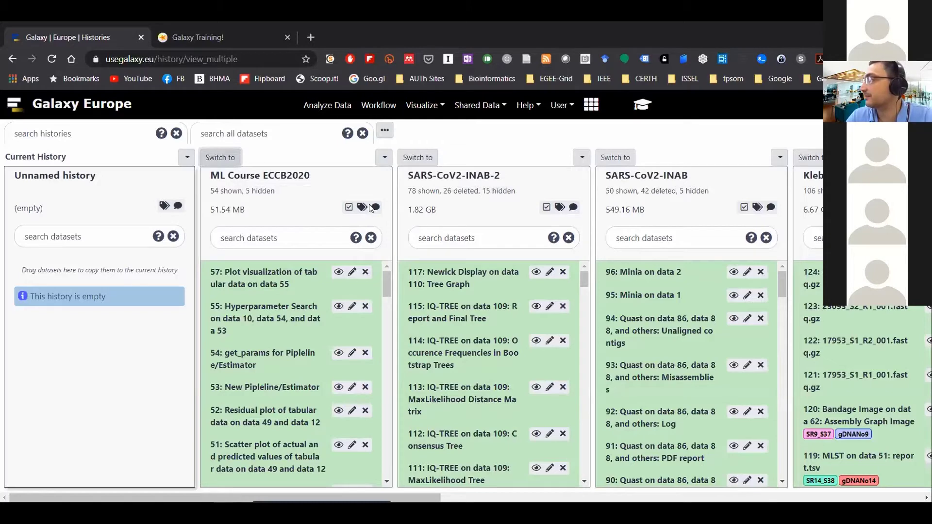
# Step: Switch to the ML Course ECCB2020 history in the analysis view and switch back to the empty unnamed history
pyautogui.click(220, 157)
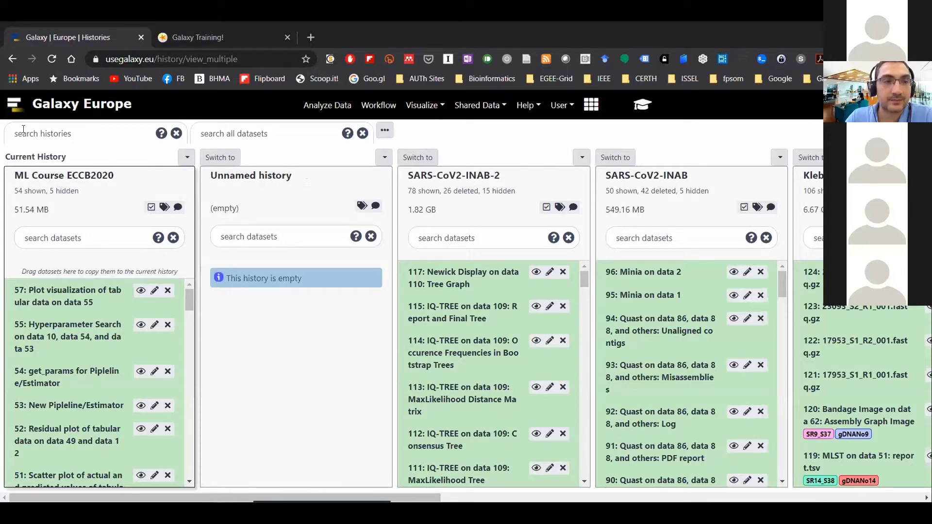
pyautogui.click(325, 105)
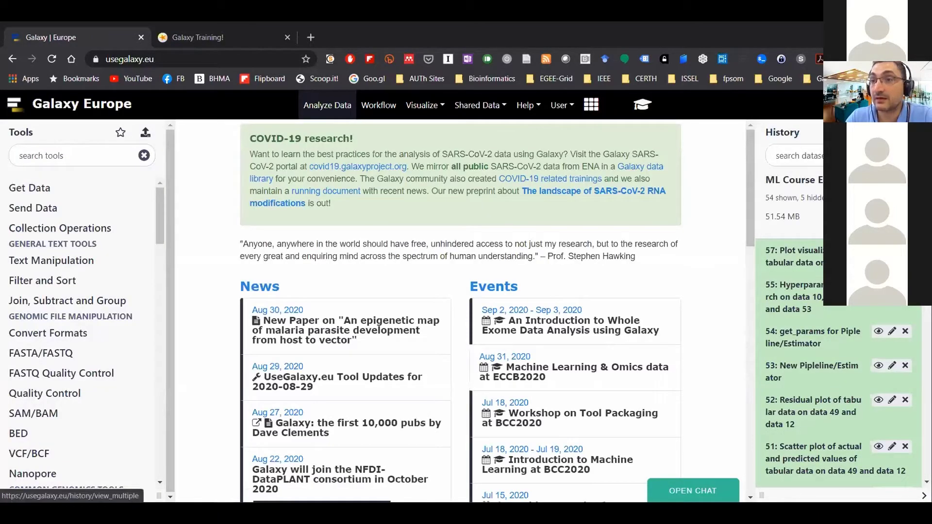
pyautogui.click(904, 132)
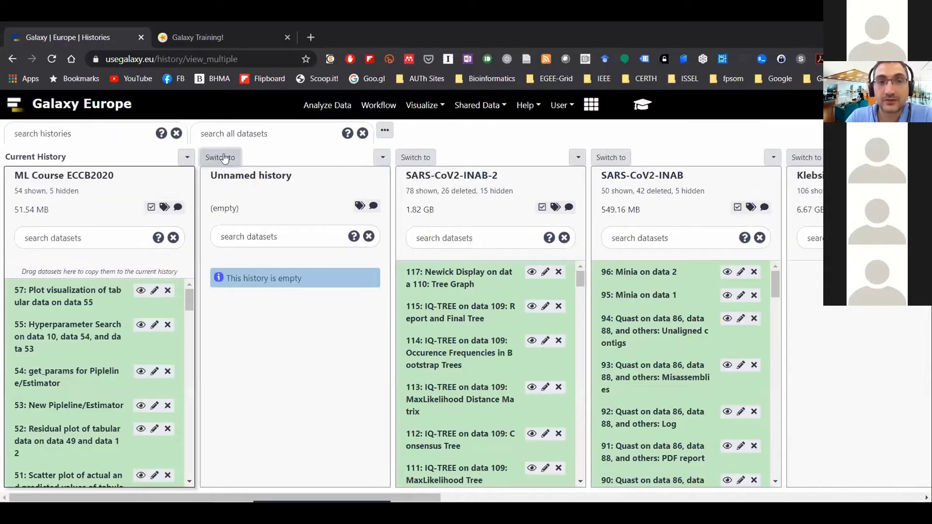
pyautogui.click(226, 158)
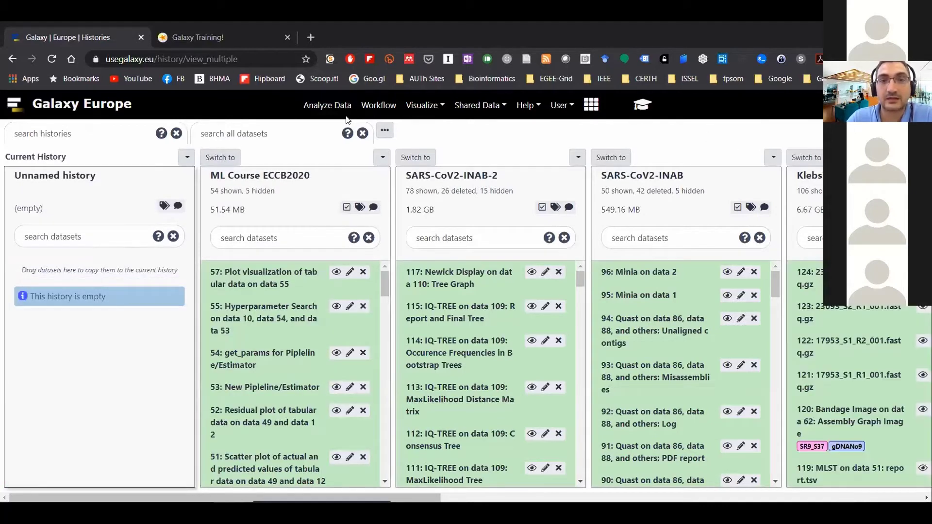
pyautogui.click(319, 107)
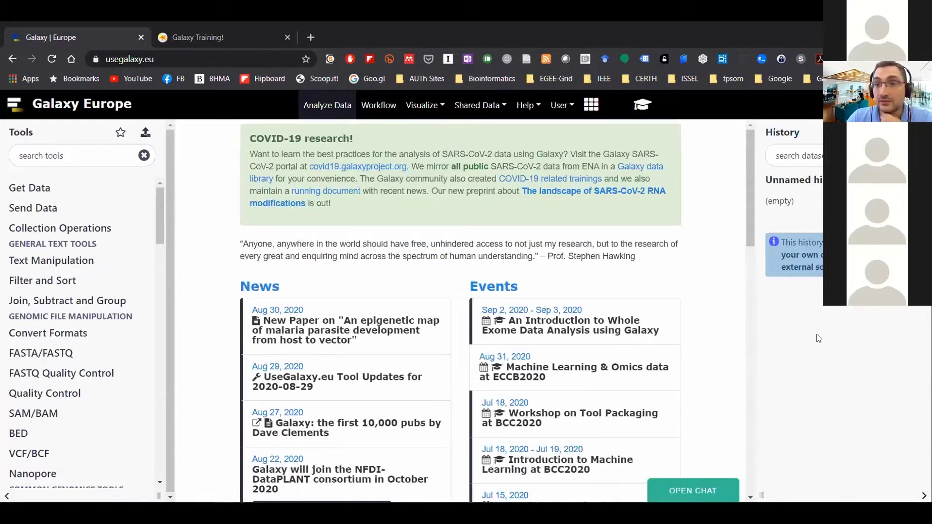
# Step: Rename the empty history with an ML-Workshop Live title
pyautogui.click(804, 182)
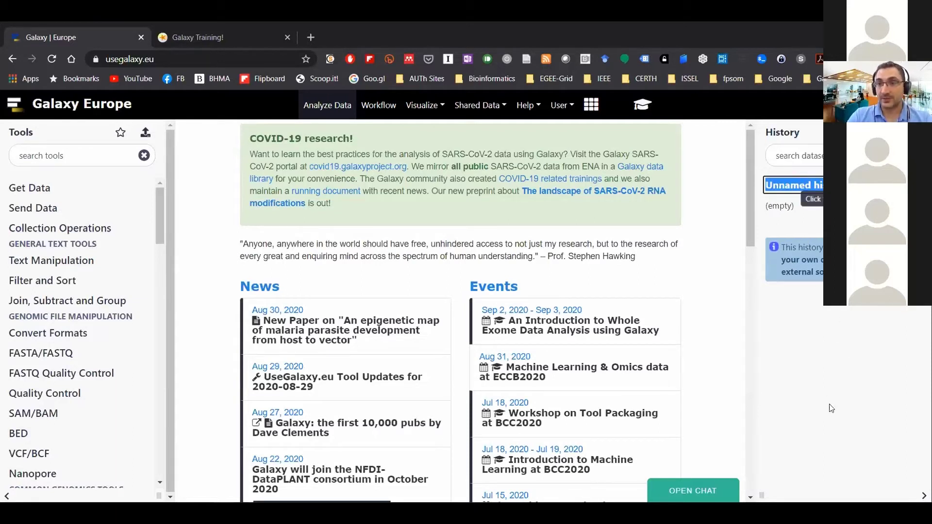
pyautogui.write('ML-Worksho')
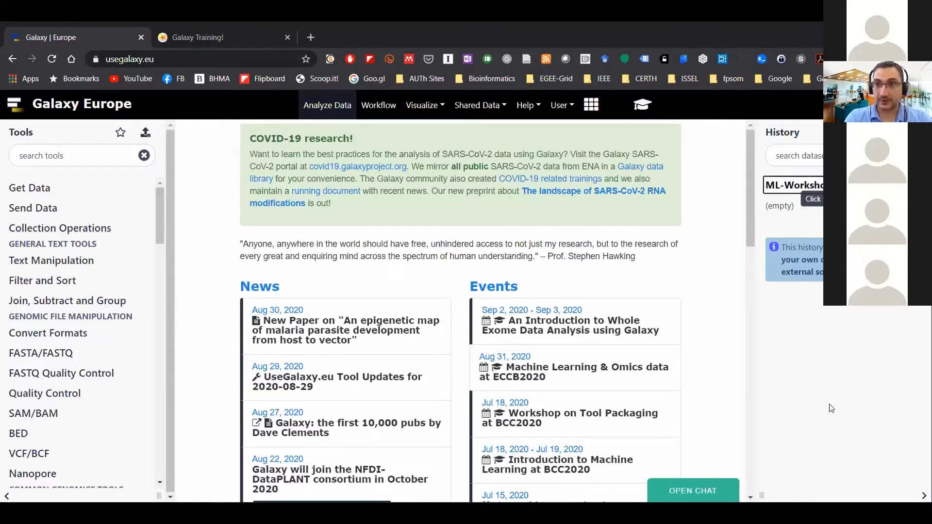
pyautogui.press('Return')
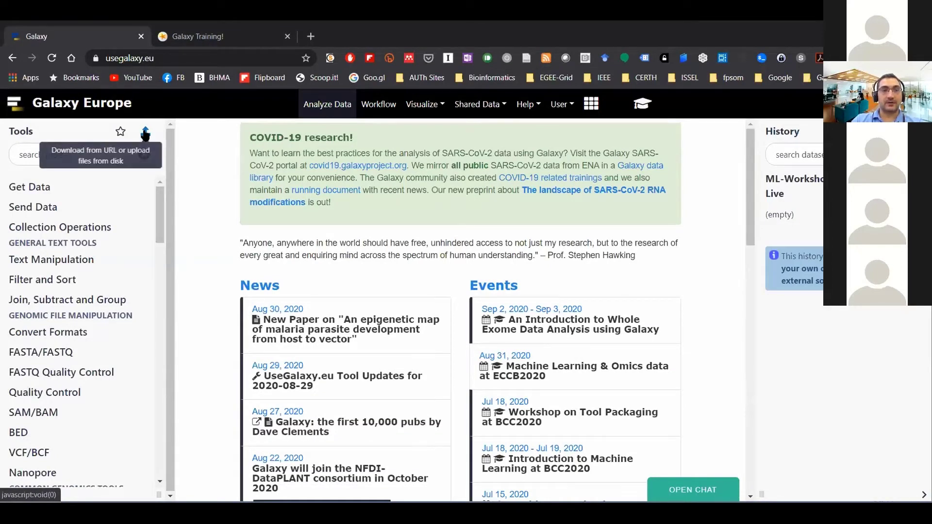
# Step: Enter the URLs of iris.csv, circles.csv and moon.csv from Zenodo record 3813447 as data to fetch in the upload dialog
pyautogui.click(145, 133)
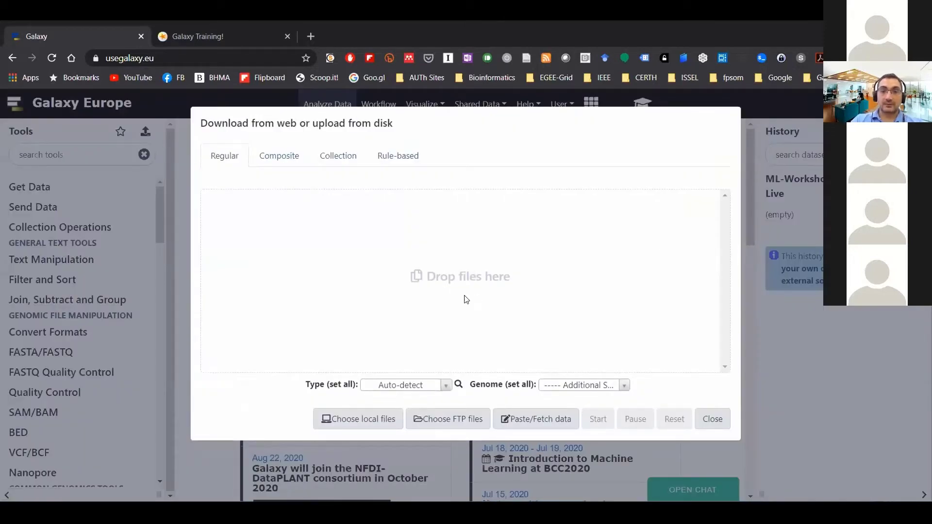
pyautogui.click(537, 422)
pyautogui.click(377, 275)
pyautogui.write('https://zenodo.org/record/3813447/files/iris.csv https://zenodo.org/record/3813447/files/circles.csv https://zenodo.org/record/3813447/files/moon.csv')
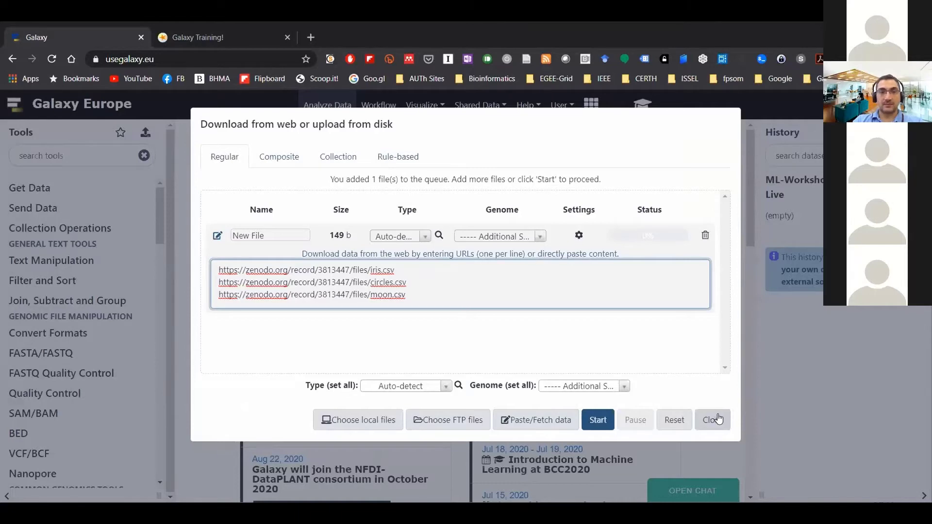
# Step: Reopen the upload dialog, add a second empty paste entry and remove it from the queue
pyautogui.click(173, 133)
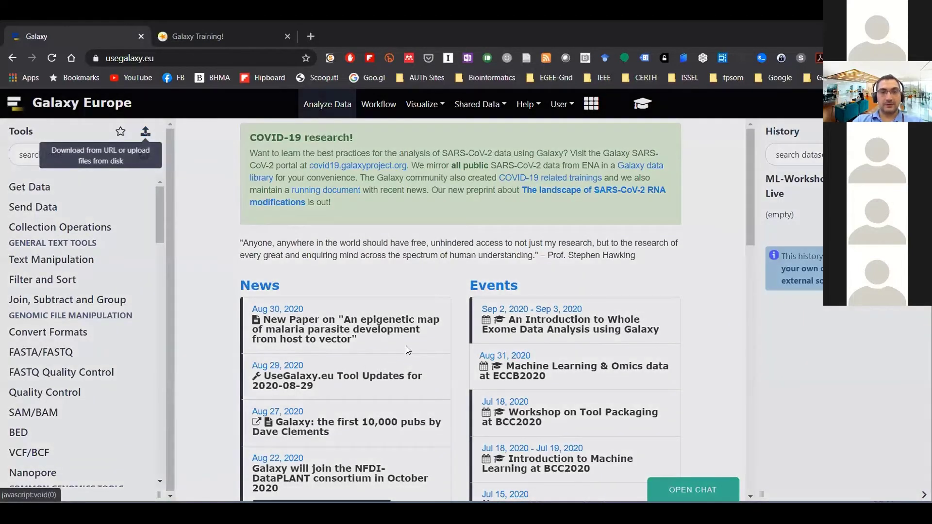
pyautogui.click(146, 133)
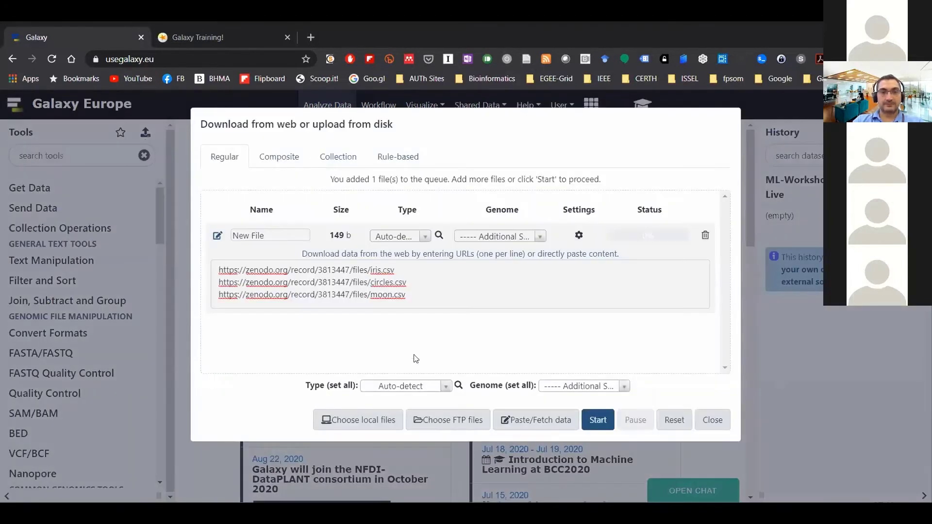
pyautogui.click(530, 420)
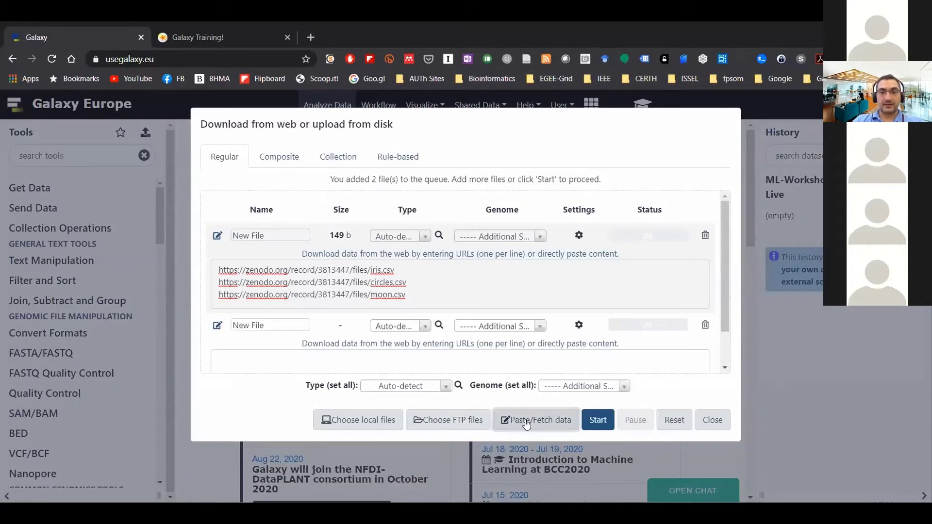
pyautogui.scroll(-1, 582, 310)
pyautogui.click(703, 295)
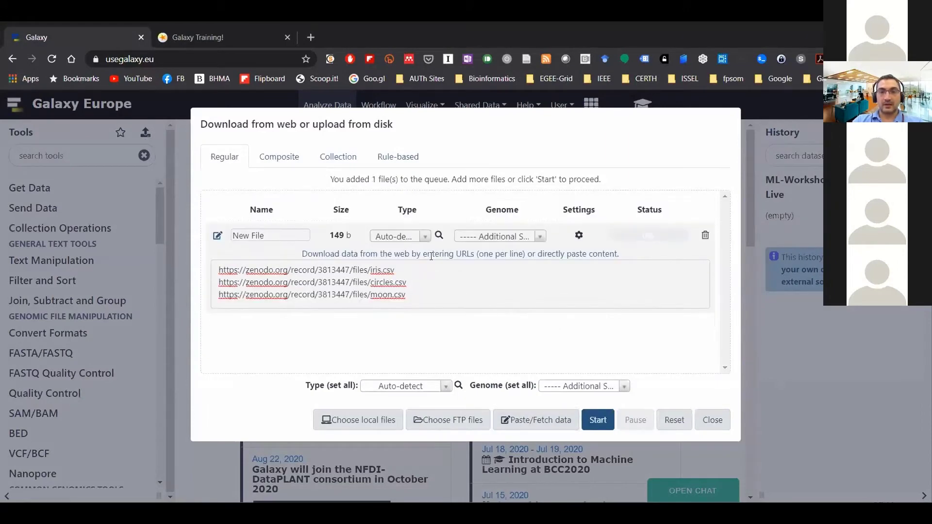
# Step: Upload the three Zenodo CSV files into the current history and close the upload dialog
pyautogui.moveTo(415, 298); pyautogui.dragTo(217, 270)
pyautogui.click(411, 296)
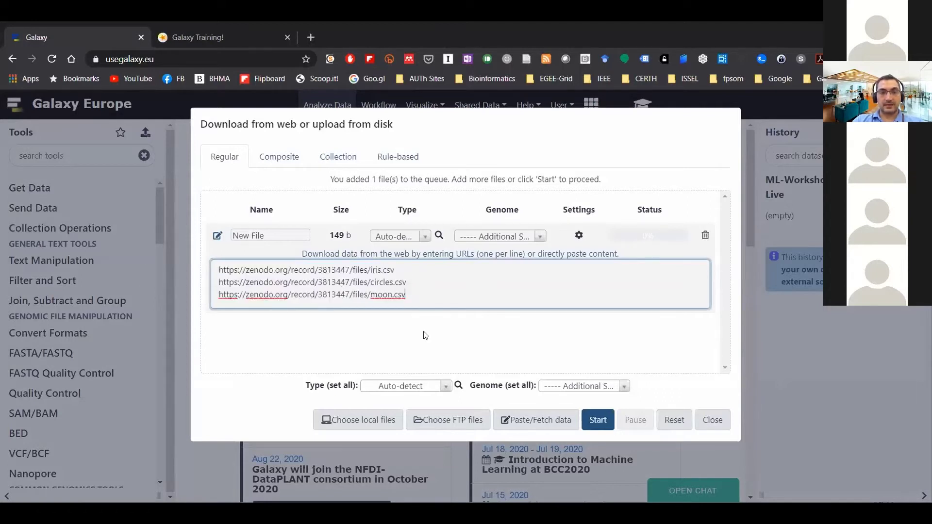
pyautogui.click(598, 421)
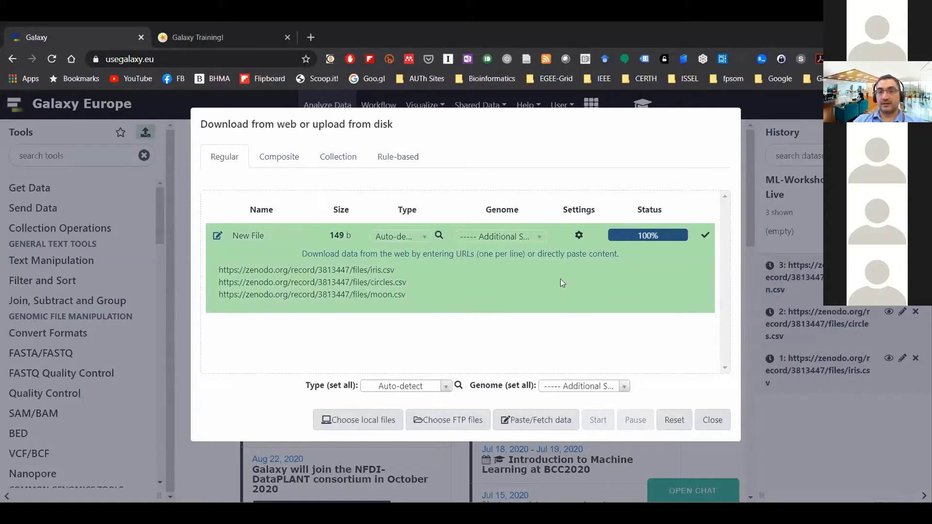
pyautogui.click(713, 421)
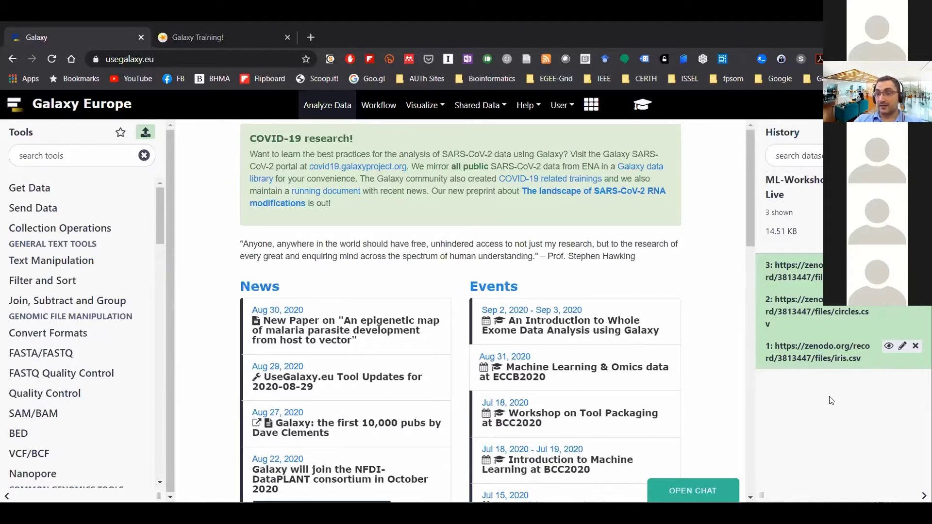
# Step: View the contents of the iris.csv dataset, from its column headers through the rows
pyautogui.click(888, 348)
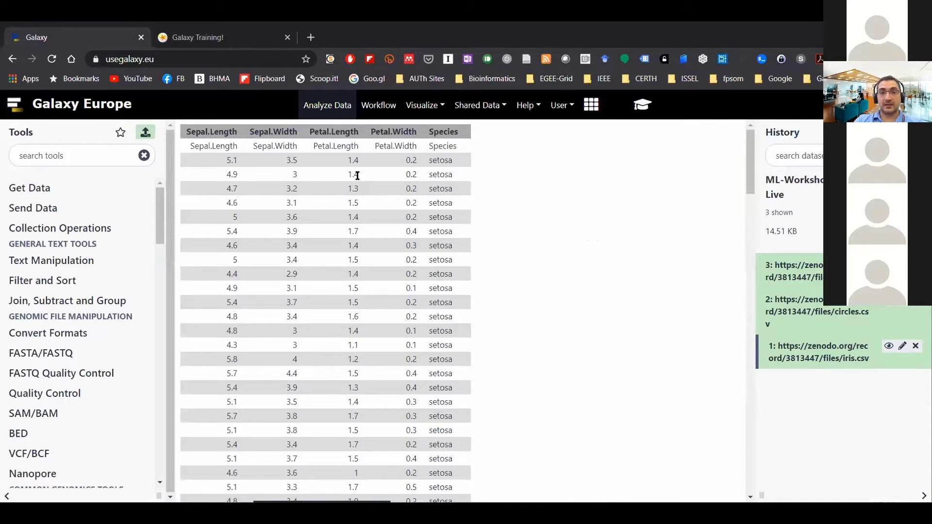
pyautogui.scroll(-20, 366, 195)
pyautogui.scroll(20, 395, 309)
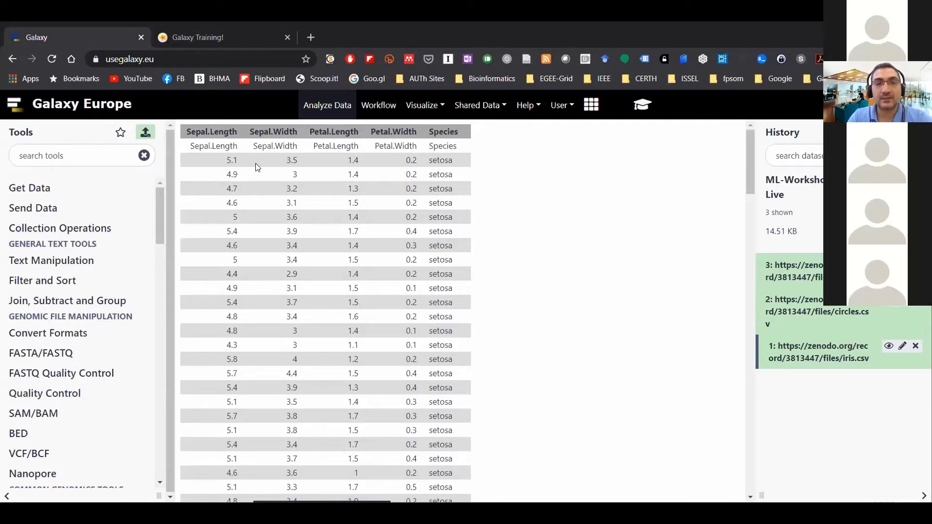
# Step: Open the iris dataset's attributes and shorten its name to iris.csv
pyautogui.click(902, 347)
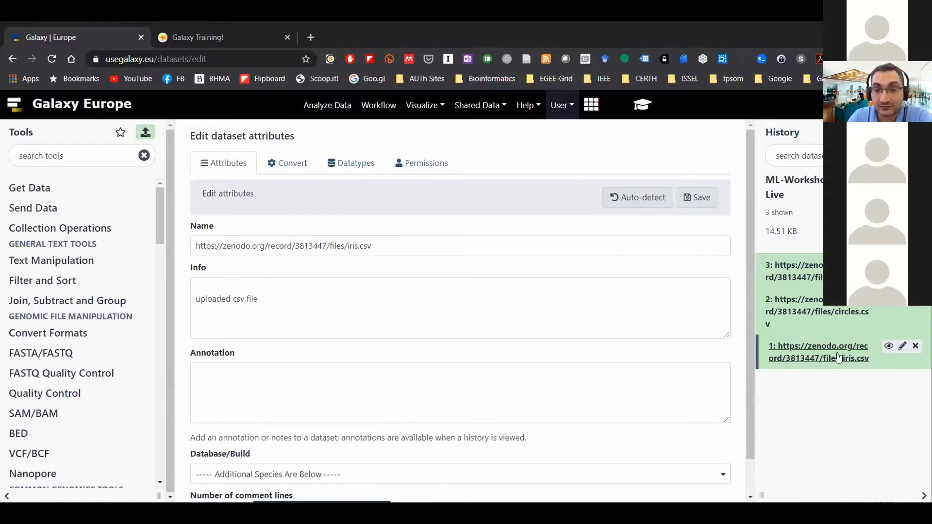
pyautogui.moveTo(345, 246); pyautogui.dragTo(32, 245)
pyautogui.press('BackSpace')
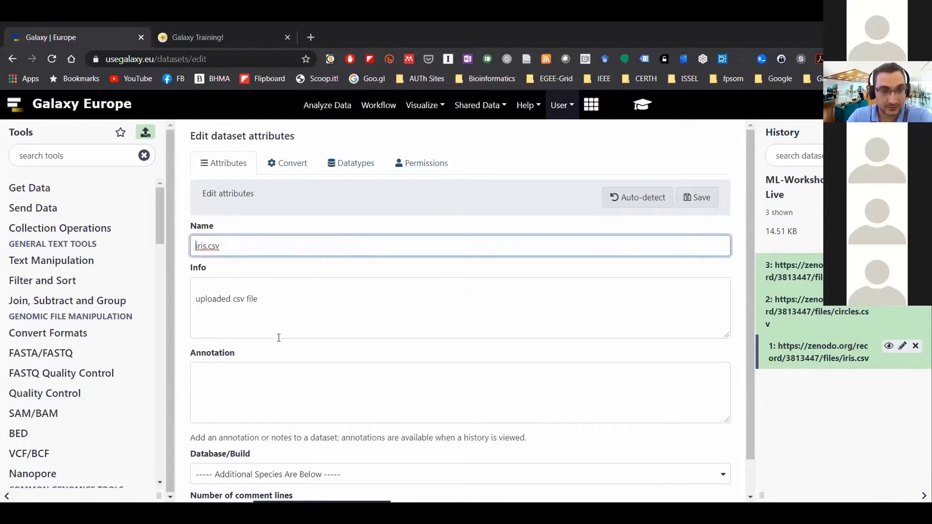
pyautogui.scroll(-1, 284, 342)
pyautogui.scroll(1, 316, 255)
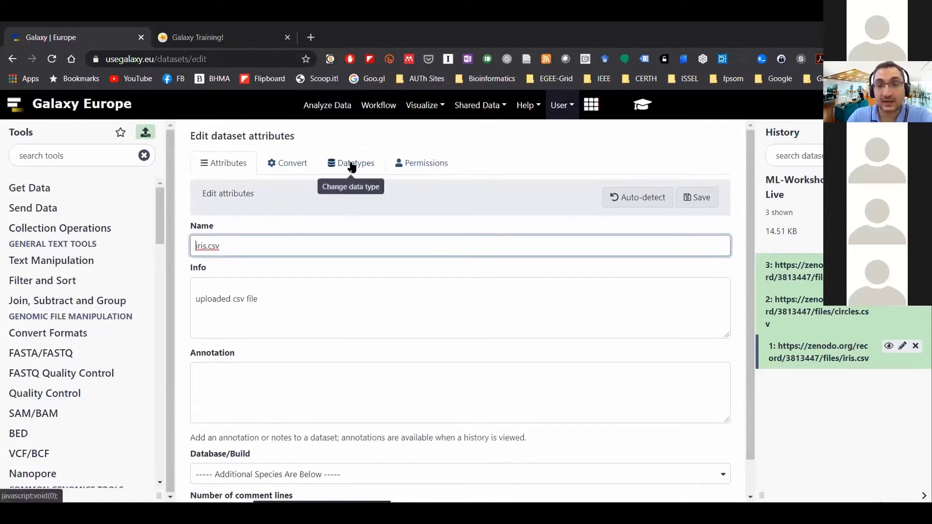
# Step: Open the datatype settings of the iris dataset and check the available new types, keeping csv
pyautogui.click(352, 166)
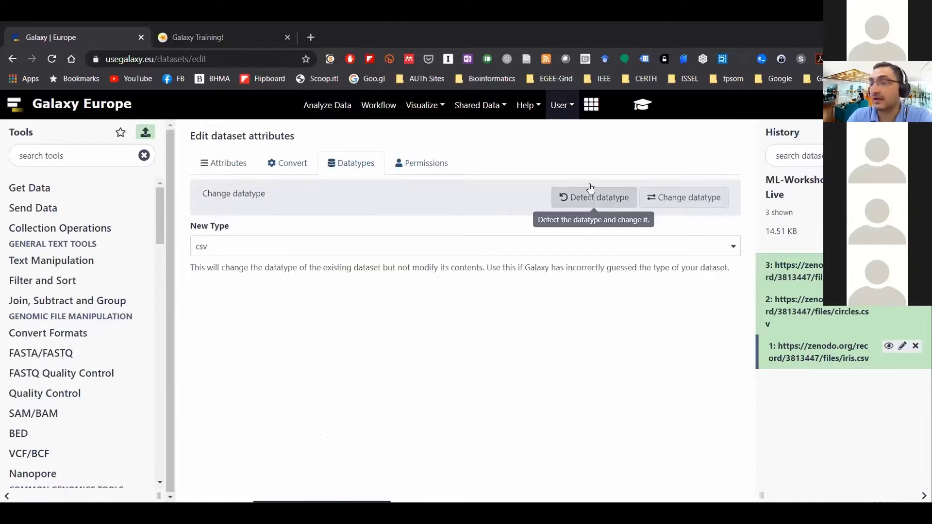
pyautogui.click(407, 249)
pyautogui.click(388, 450)
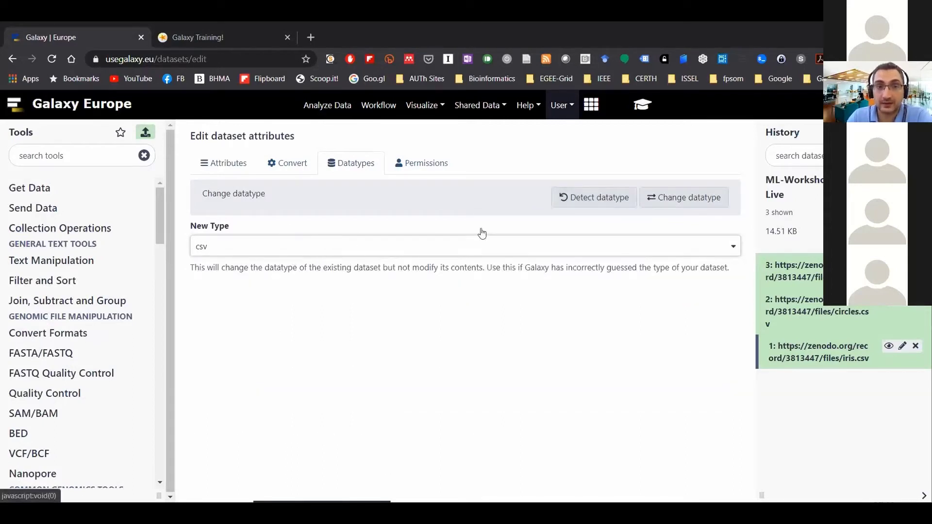
# Step: Save the iris dataset's edited attributes, and shorten the circles dataset's name to circles.csv and save it
pyautogui.click(226, 162)
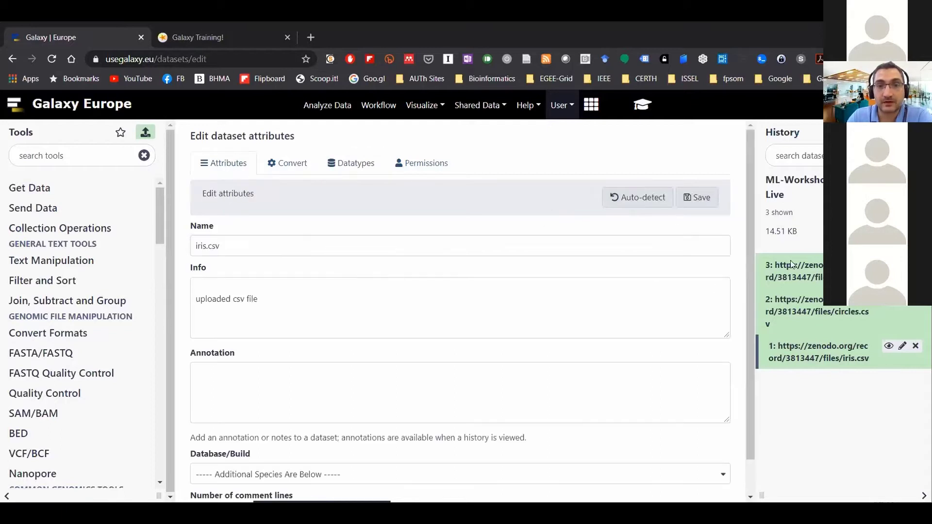
pyautogui.click(698, 198)
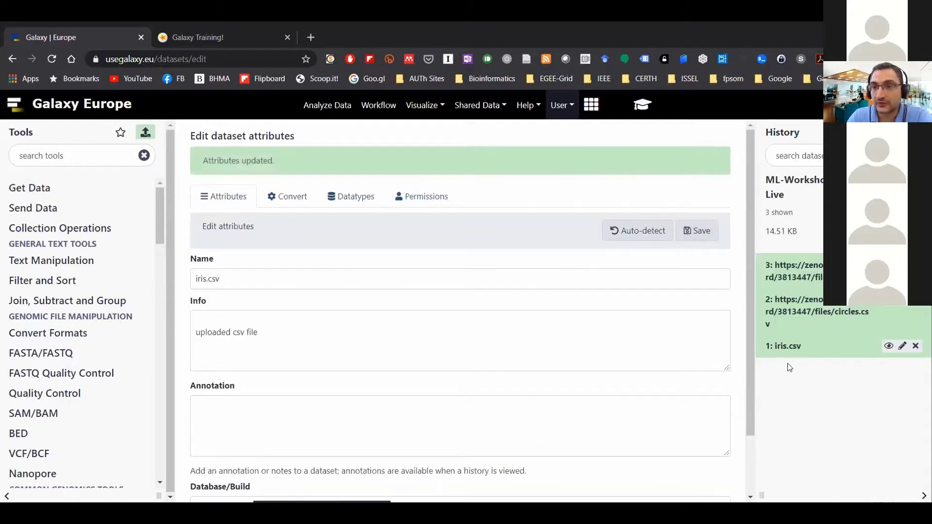
pyautogui.click(902, 312)
pyautogui.moveTo(348, 247); pyautogui.dragTo(77, 235)
pyautogui.press('BackSpace')
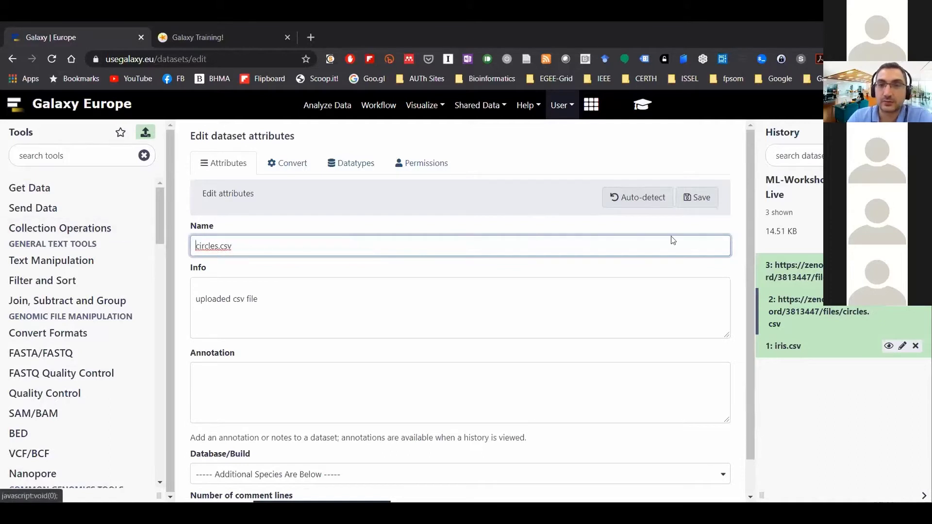
pyautogui.click(695, 198)
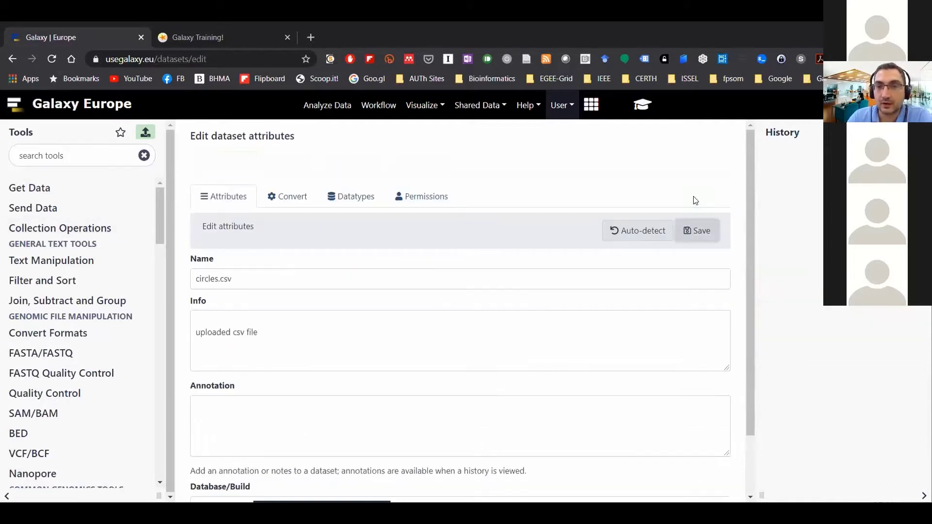
# Step: Shorten the moon dataset's name to moon.csv by removing the Zenodo URL prefix, and save its attributes
pyautogui.click(889, 312)
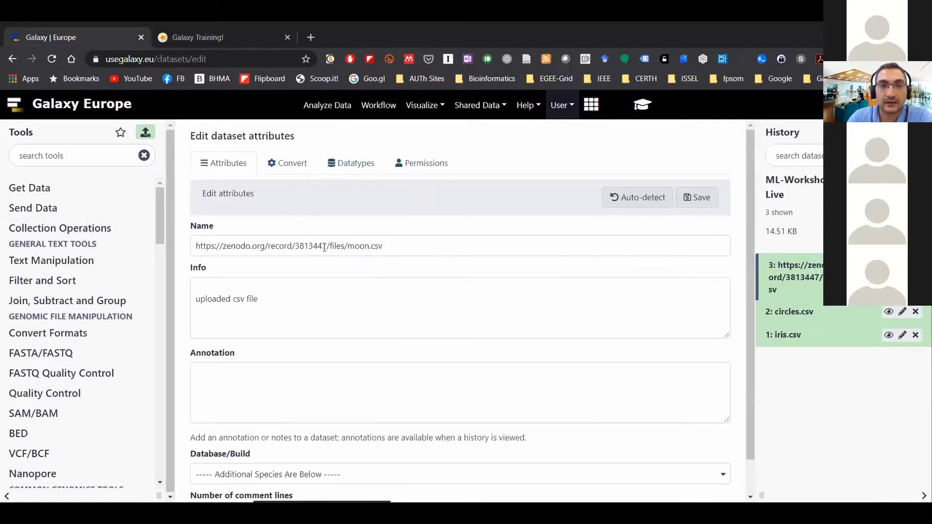
pyautogui.moveTo(348, 246); pyautogui.dragTo(66, 246)
pyautogui.press('BackSpace')
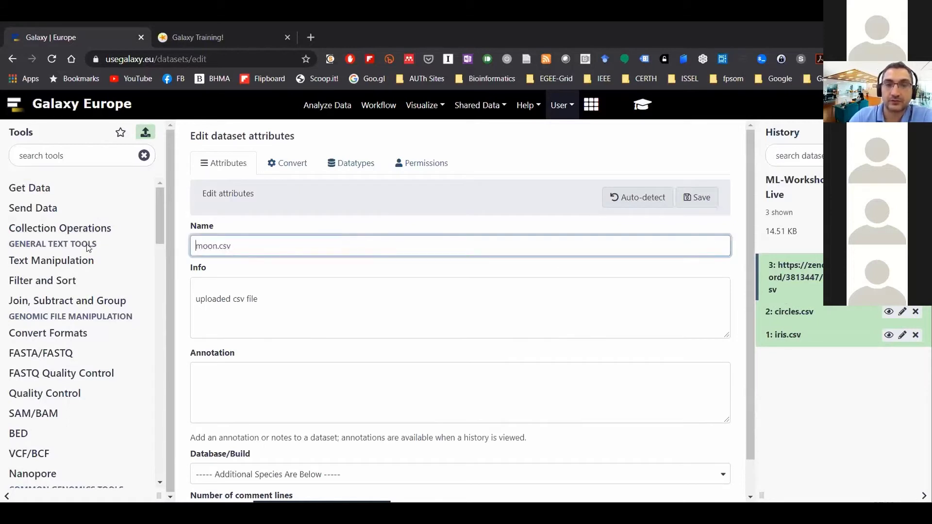
pyautogui.click(697, 197)
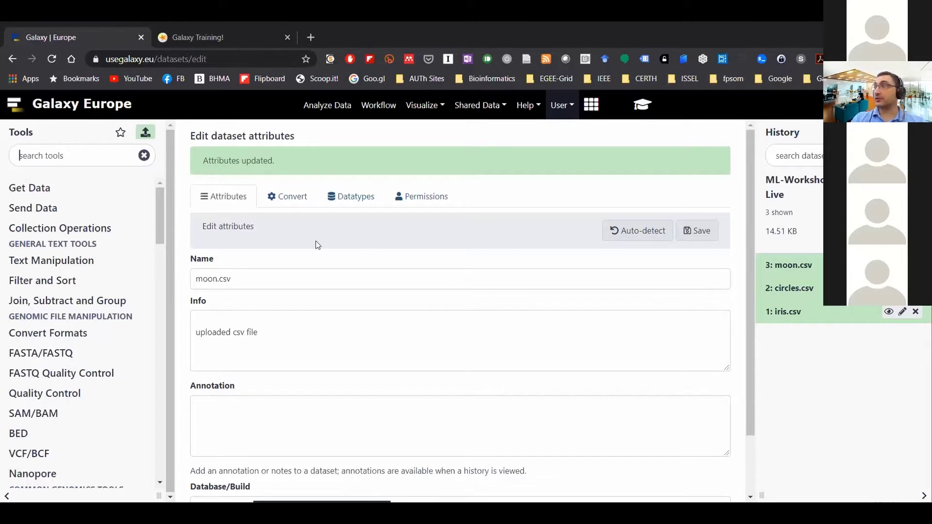
# Step: Search the tools for "numeric clustering" and open the Numeric Clustering tool, version 0.9
pyautogui.click(126, 164)
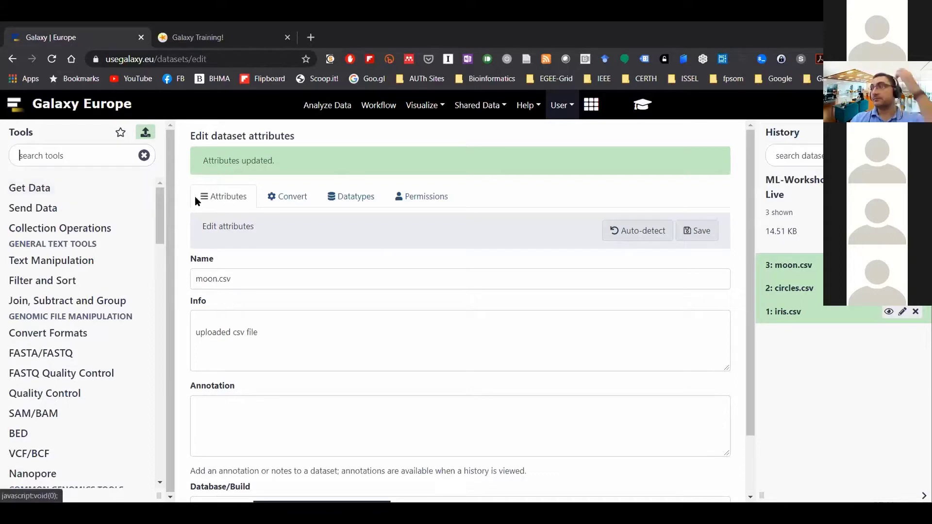
pyautogui.write('n')
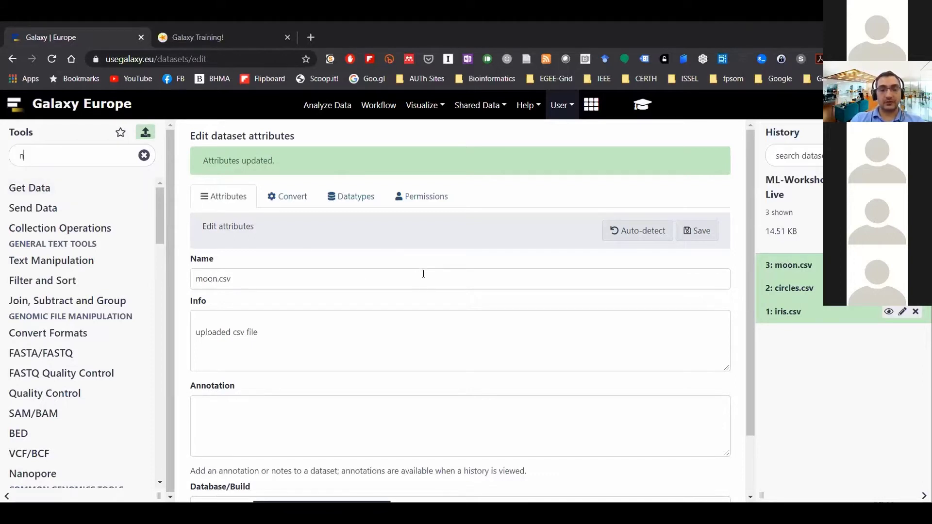
pyautogui.write('umeric clusterin')
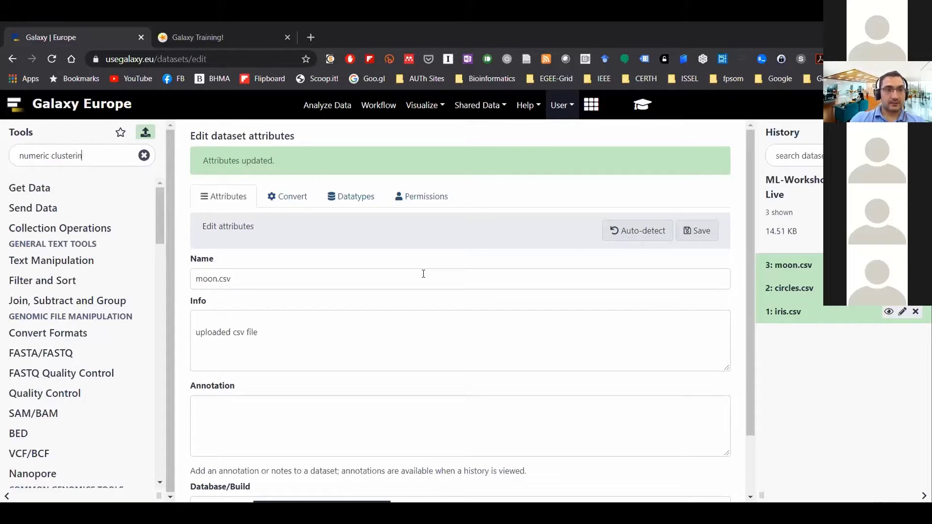
pyautogui.write('g')
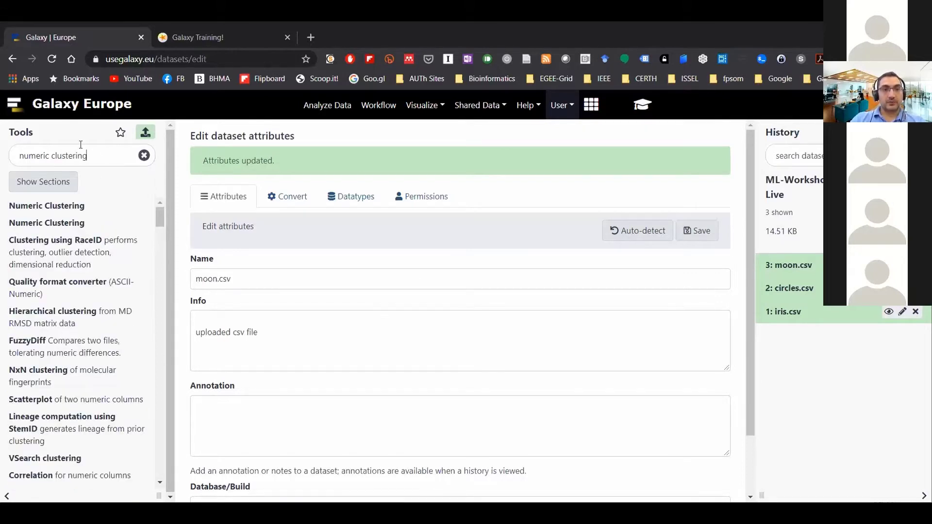
pyautogui.scroll(-3, 84, 373)
pyautogui.scroll(-10, 83, 373)
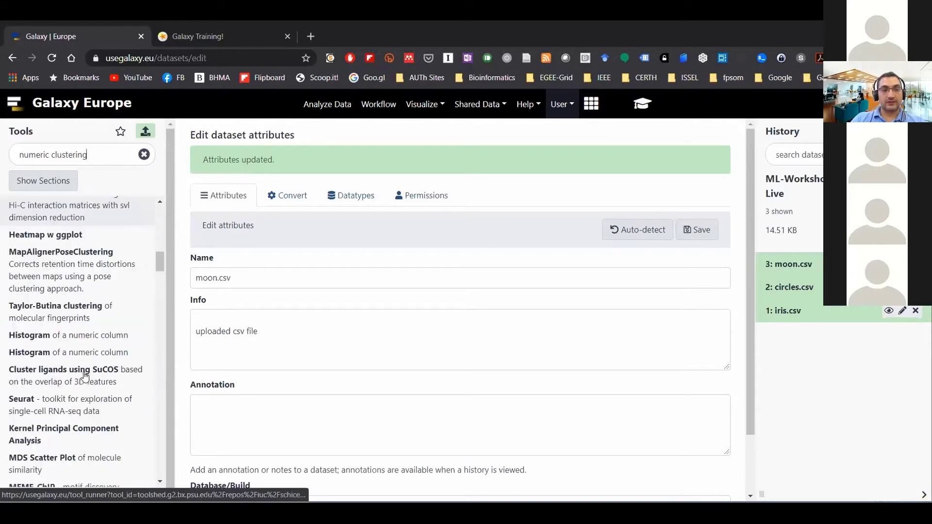
pyautogui.scroll(15, 85, 376)
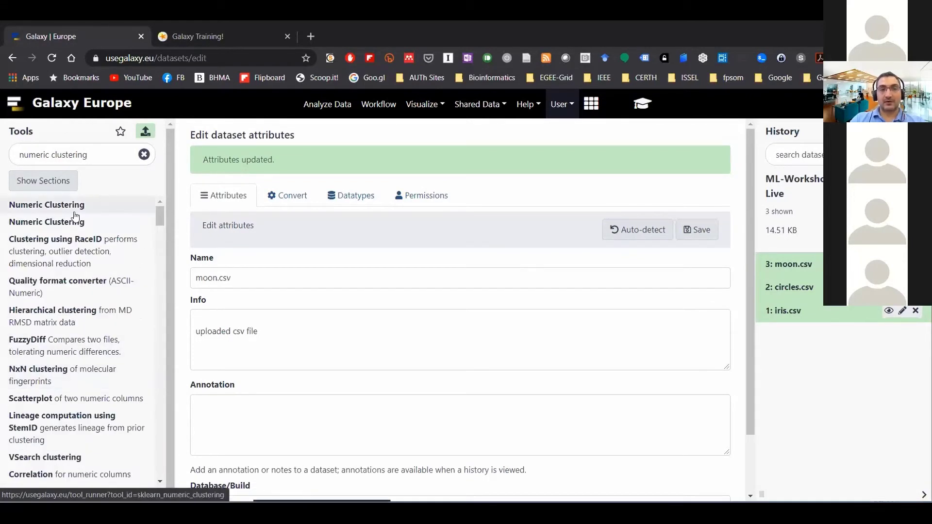
pyautogui.click(43, 206)
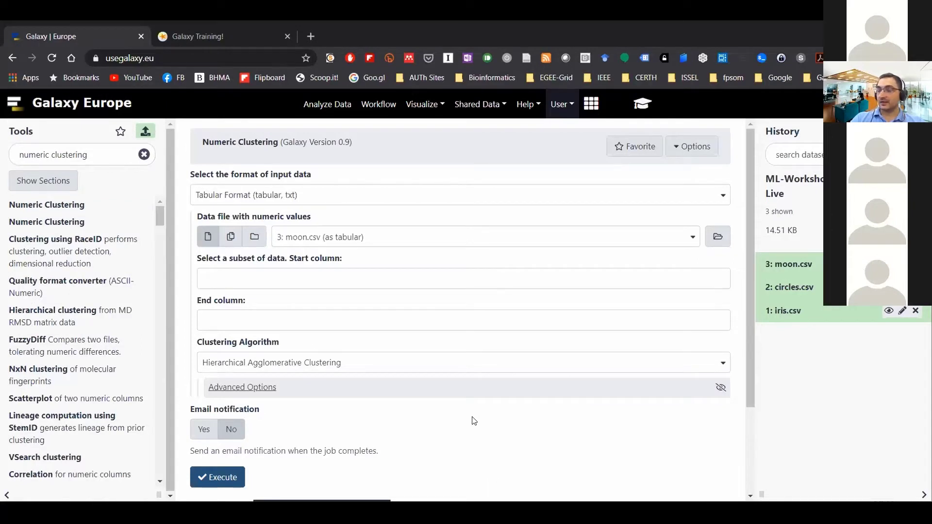
# Step: Keep Tabular Format as the clustering input format and choose iris.csv as the data file with numeric values
pyautogui.click(342, 195)
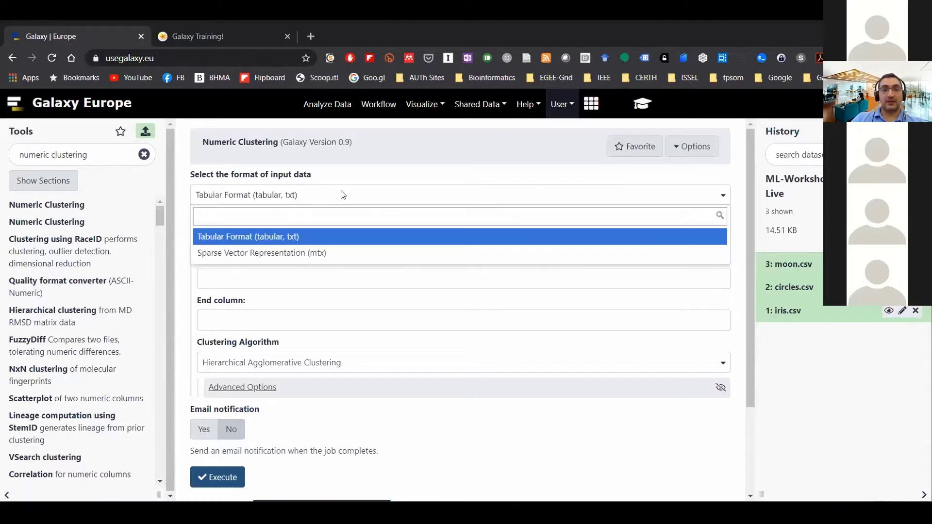
pyautogui.click(342, 195)
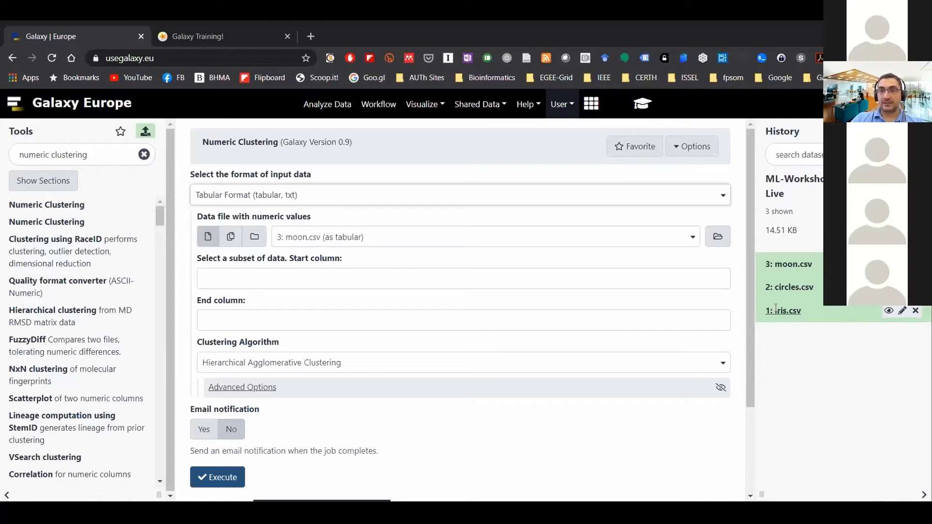
pyautogui.click(374, 197)
pyautogui.click(373, 197)
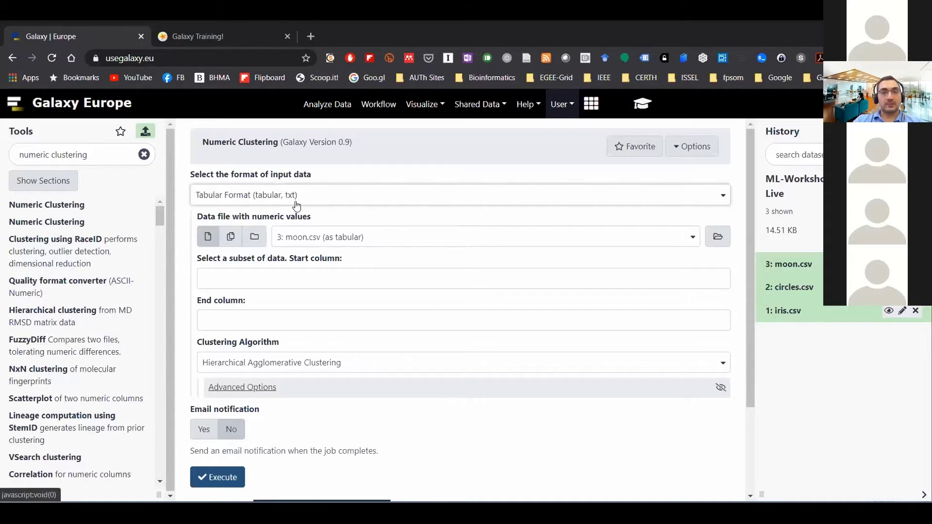
pyautogui.click(374, 238)
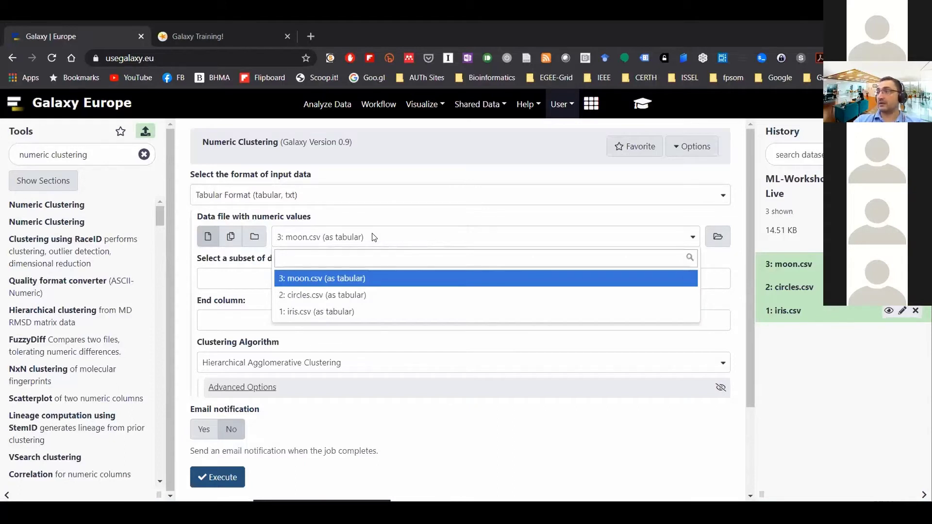
pyautogui.click(361, 316)
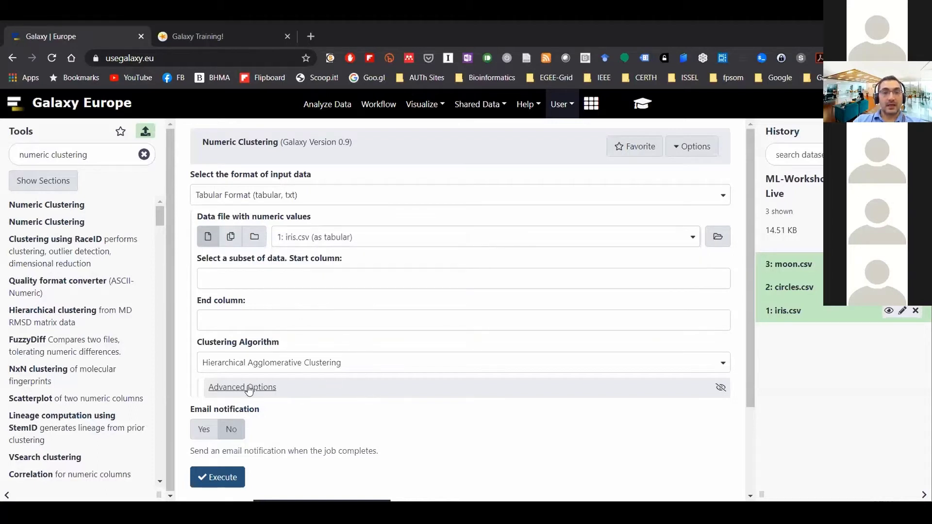
# Step: Set the clustering algorithm to KMeans and expand its advanced options
pyautogui.click(277, 365)
pyautogui.click(268, 324)
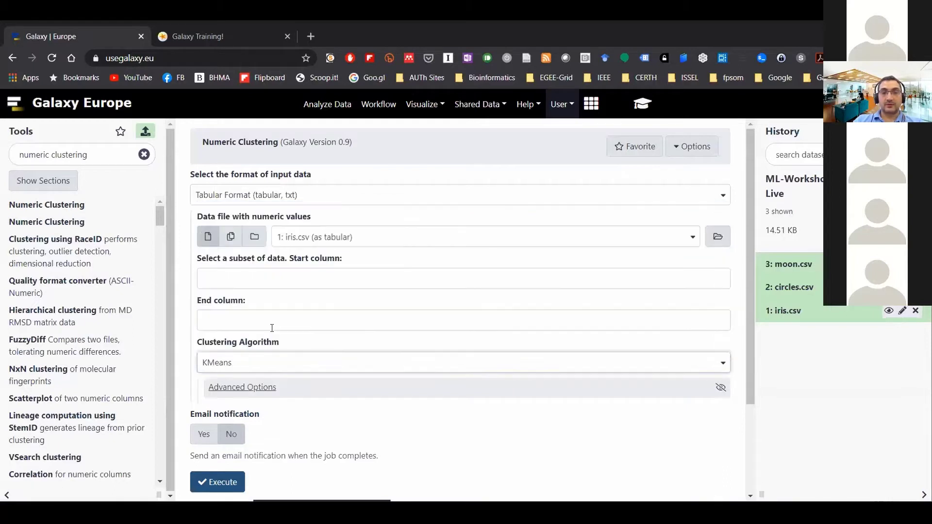
pyautogui.click(249, 387)
pyautogui.scroll(-1, 355, 384)
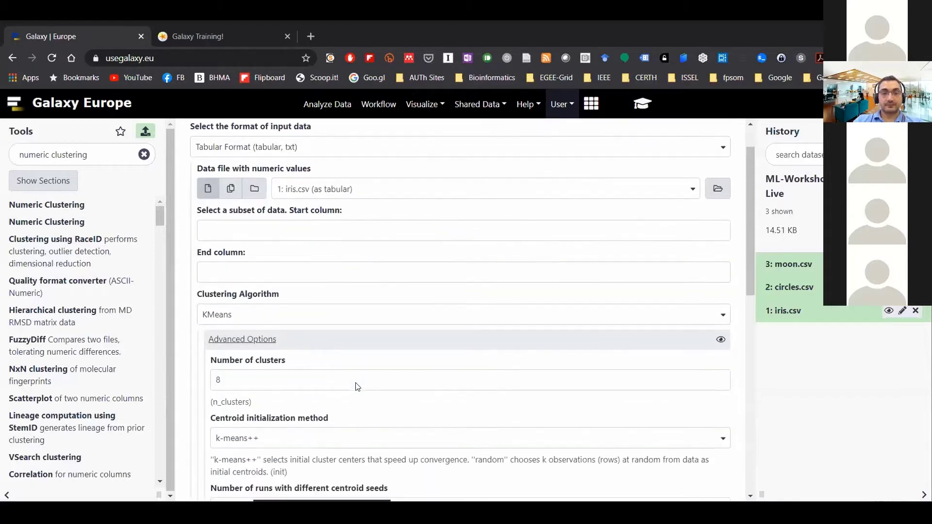
pyautogui.scroll(1, 357, 387)
pyautogui.click(249, 372)
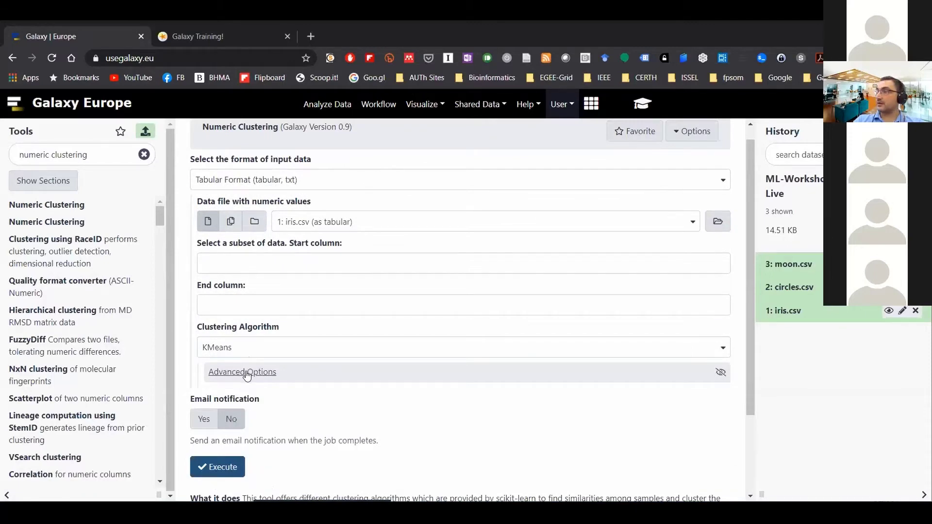
pyautogui.click(248, 373)
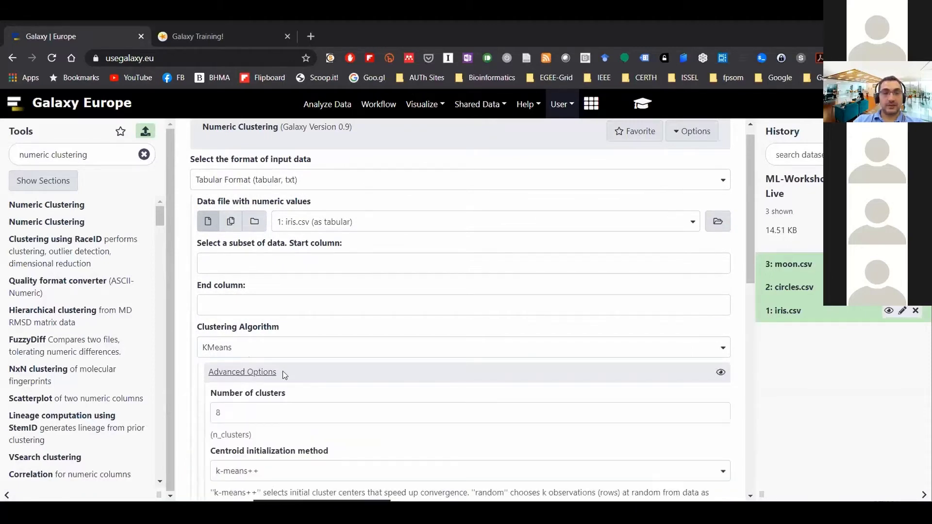
# Step: Set the KMeans number of clusters to 2 and execute the clustering on the iris dataset
pyautogui.scroll(-9, 306, 383)
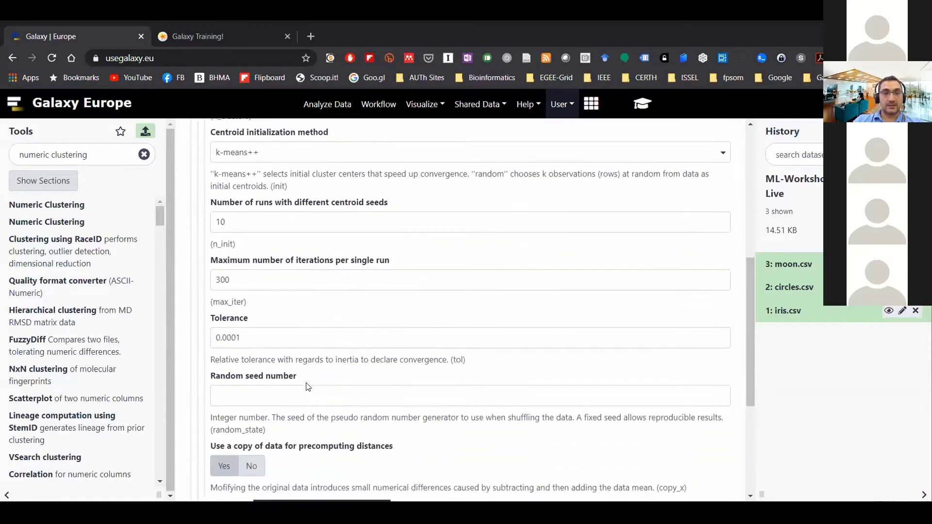
pyautogui.scroll(8, 306, 387)
pyautogui.doubleClick(217, 336)
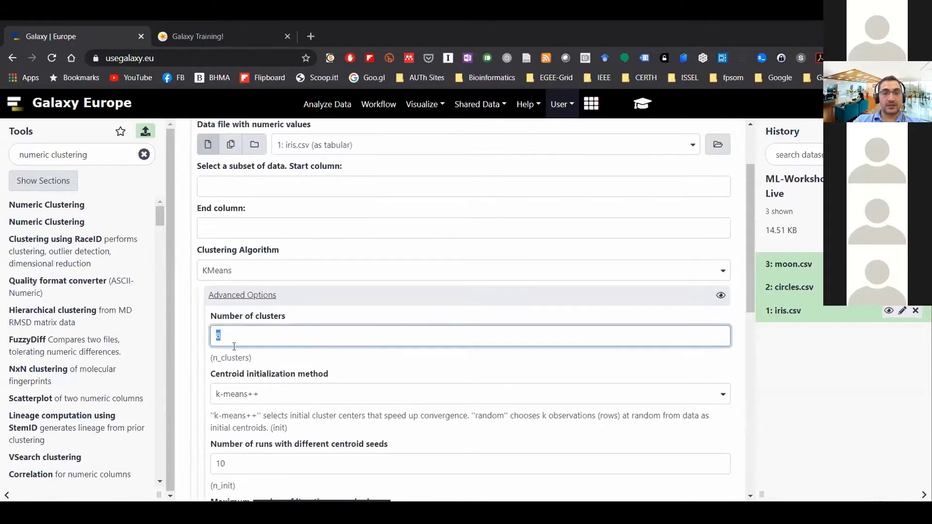
pyautogui.write('2')
pyautogui.click(389, 368)
pyautogui.scroll(2, 383, 374)
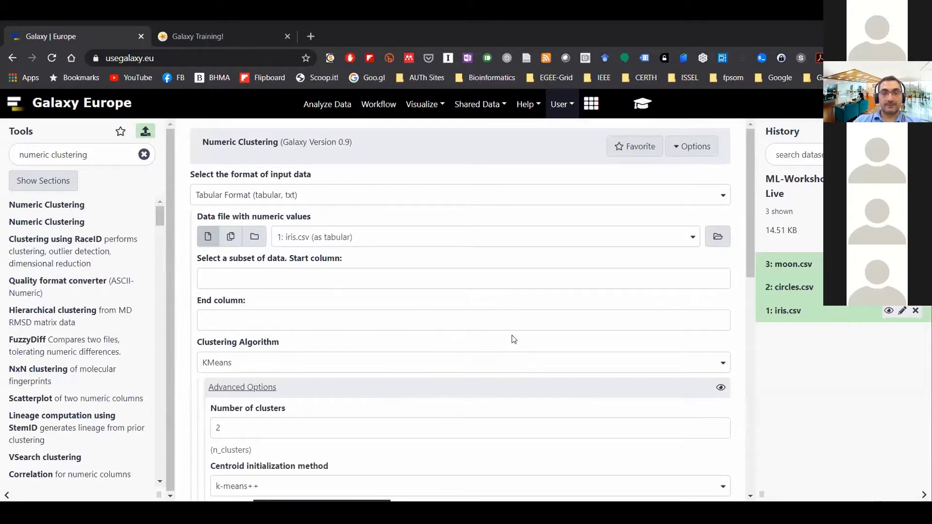
pyautogui.scroll(-12, 514, 339)
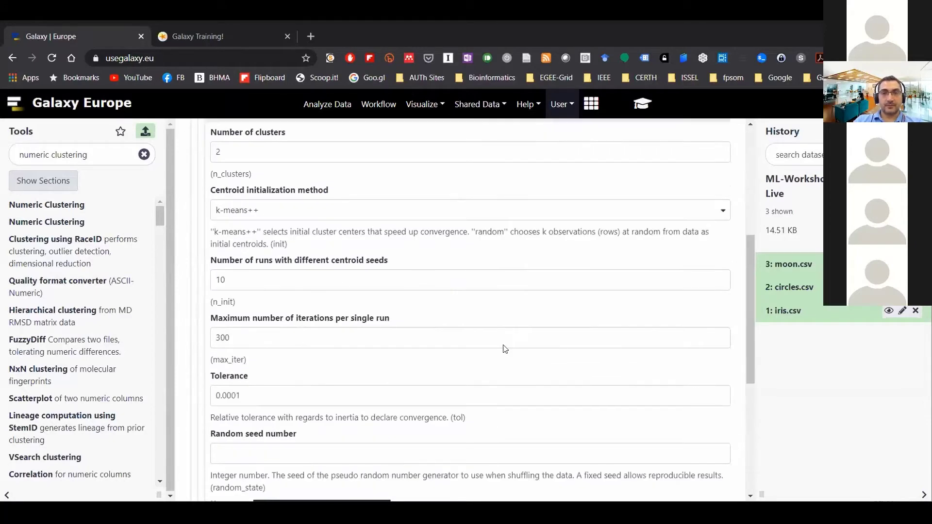
pyautogui.click(212, 367)
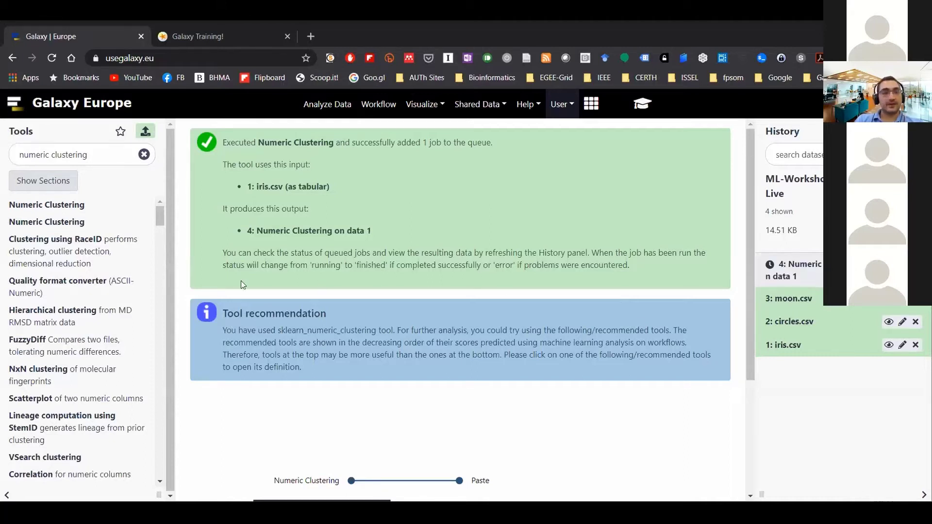
# Step: Compare the parameter forms of the two Numeric Clustering tools, versions 1.0.8.1 and 0.9
pyautogui.click(74, 223)
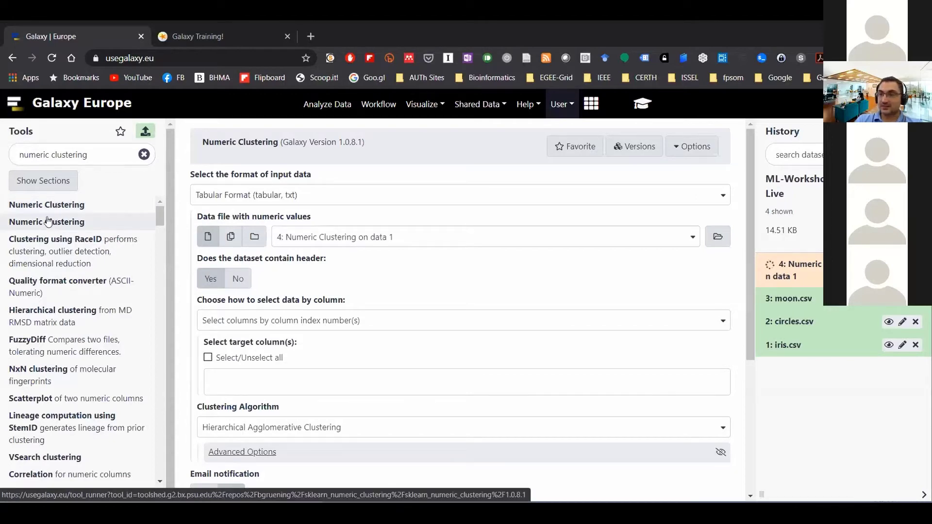
pyautogui.scroll(-2, 346, 300)
pyautogui.scroll(2, 319, 182)
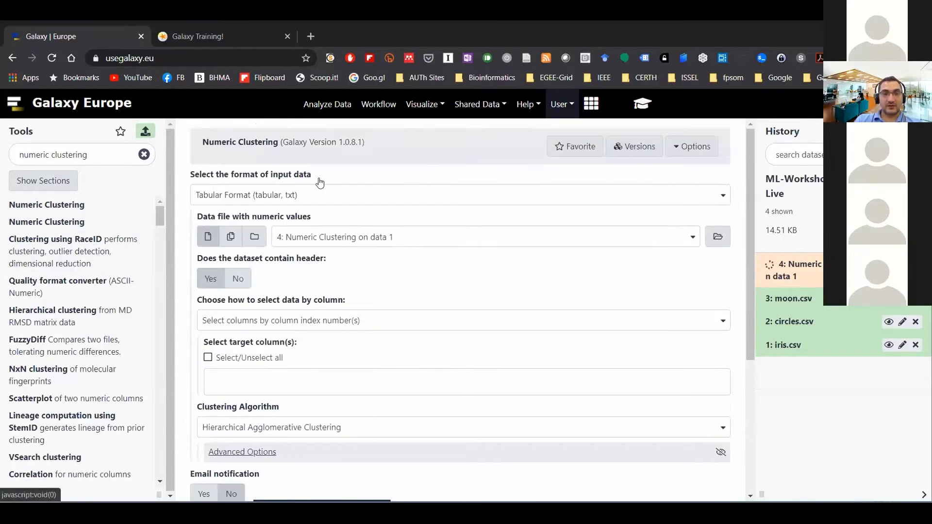
pyautogui.click(60, 224)
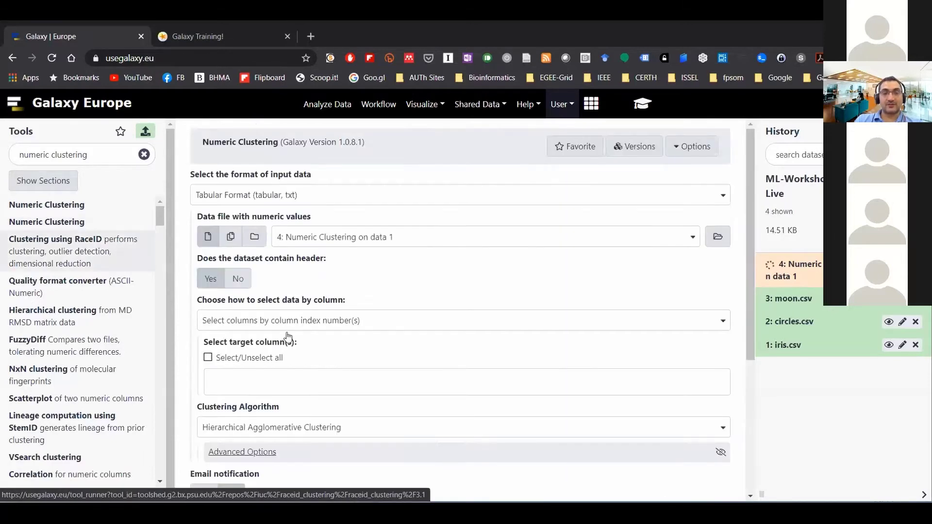
pyautogui.click(68, 206)
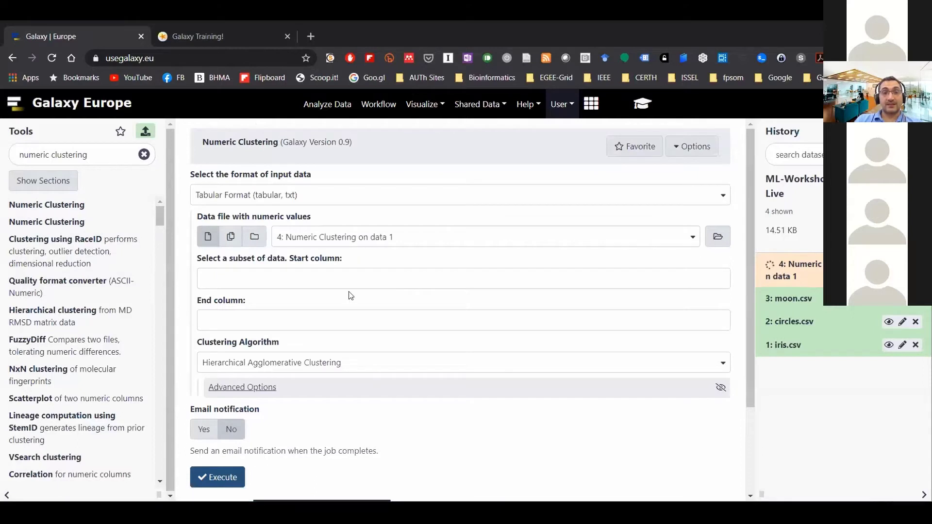
pyautogui.scroll(-2, 348, 294)
pyautogui.scroll(1, 347, 292)
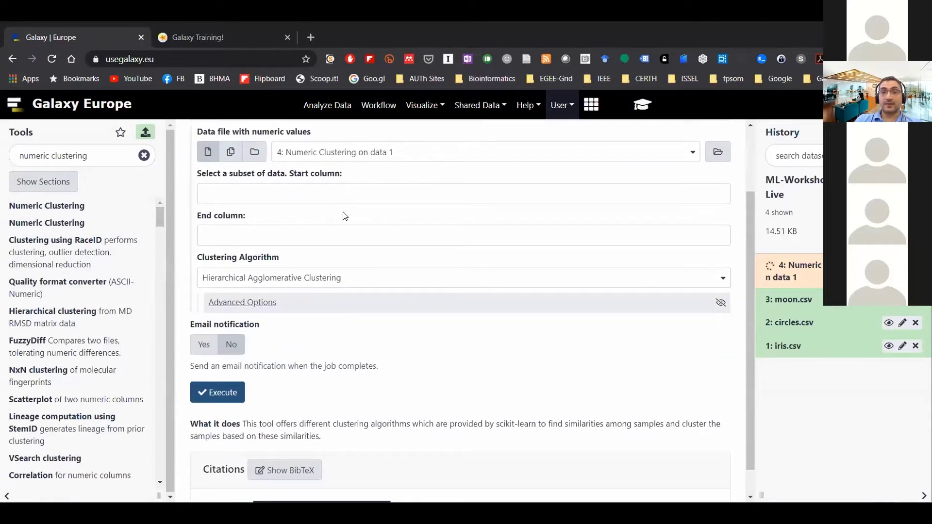
pyautogui.scroll(2, 345, 216)
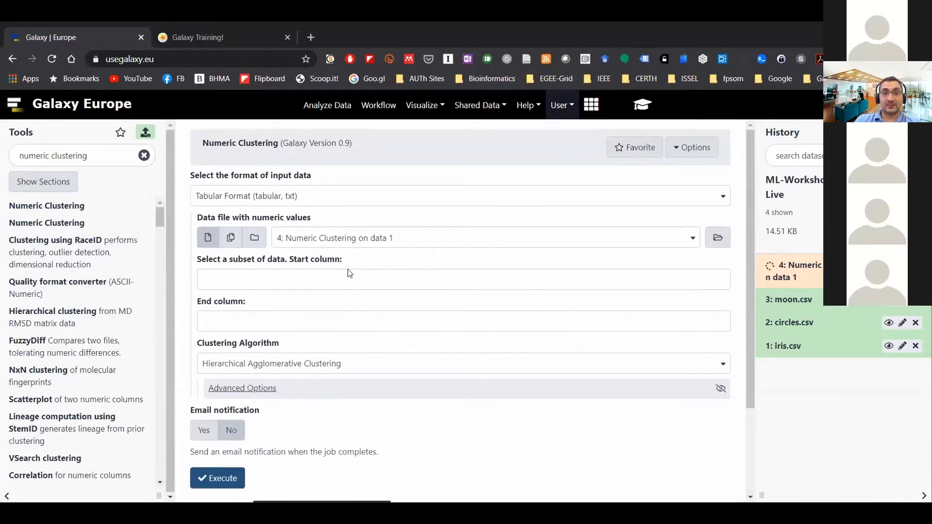
pyautogui.click(65, 223)
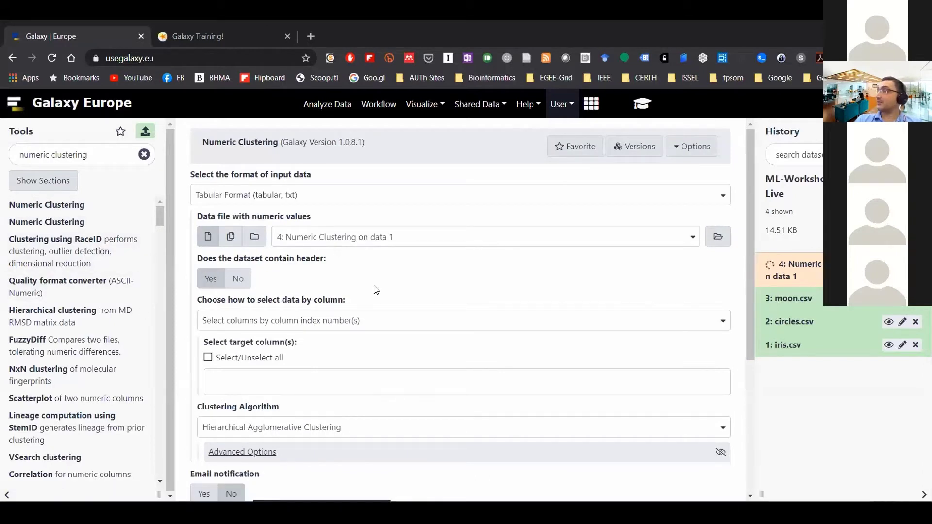
# Step: Choose iris.csv as the clustering data file and select all columns excluding the header name Species
pyautogui.click(386, 238)
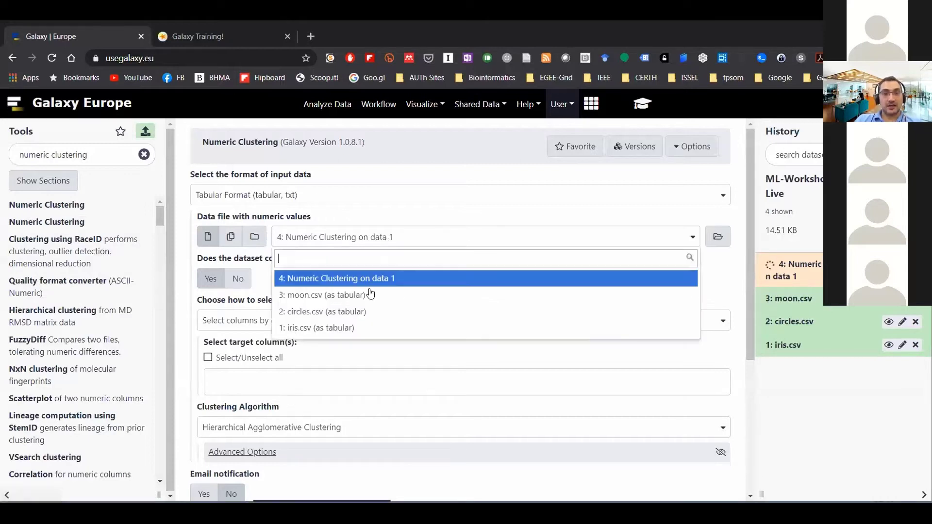
pyautogui.click(360, 328)
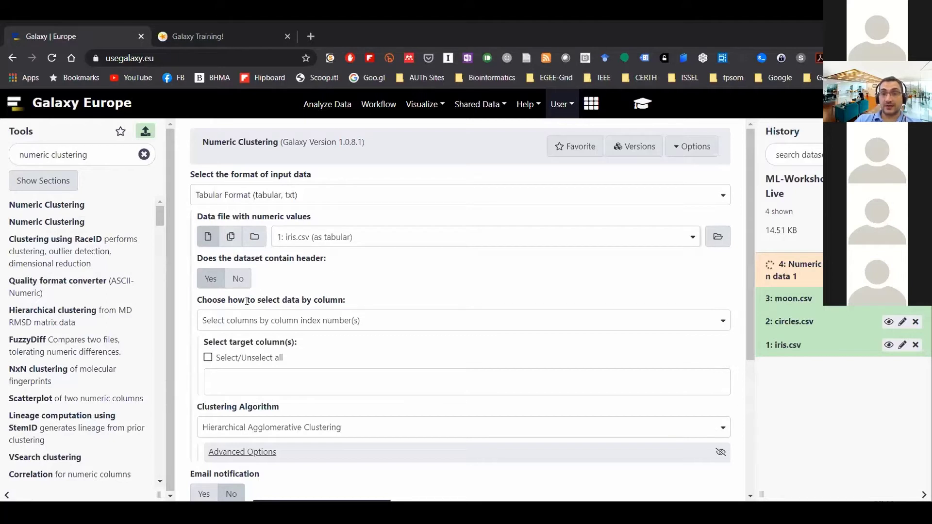
pyautogui.scroll(-1, 376, 291)
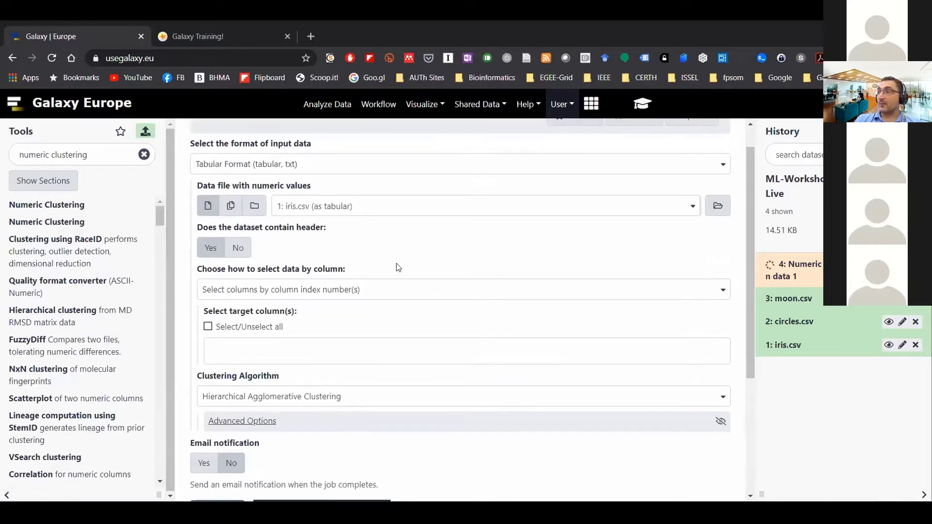
pyautogui.click(379, 290)
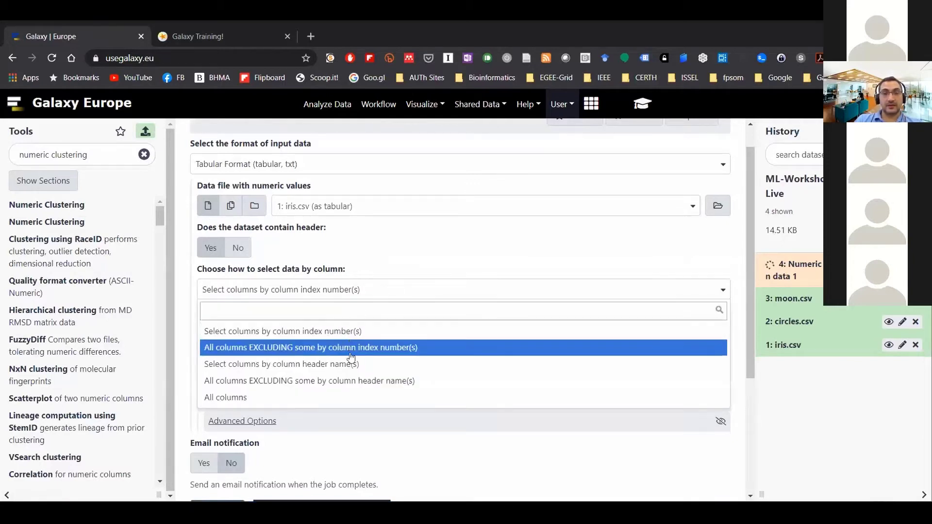
pyautogui.click(351, 386)
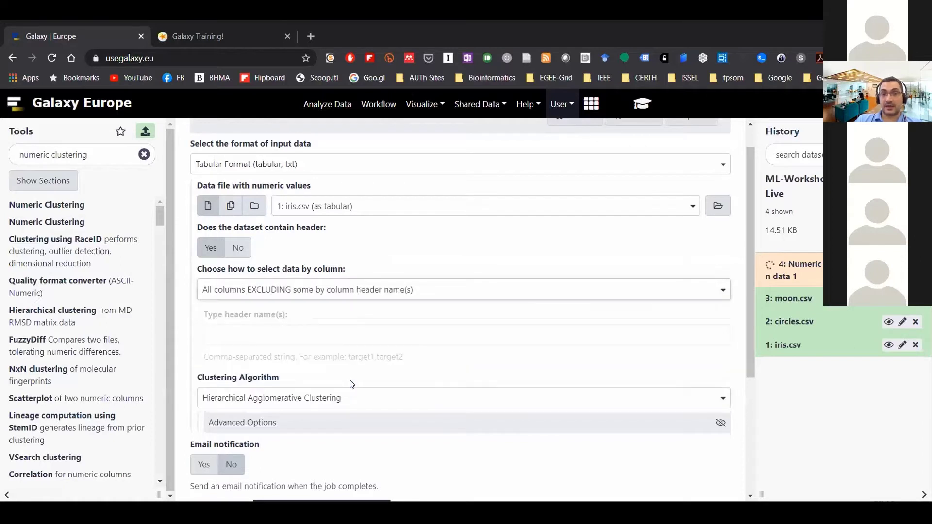
pyautogui.click(313, 334)
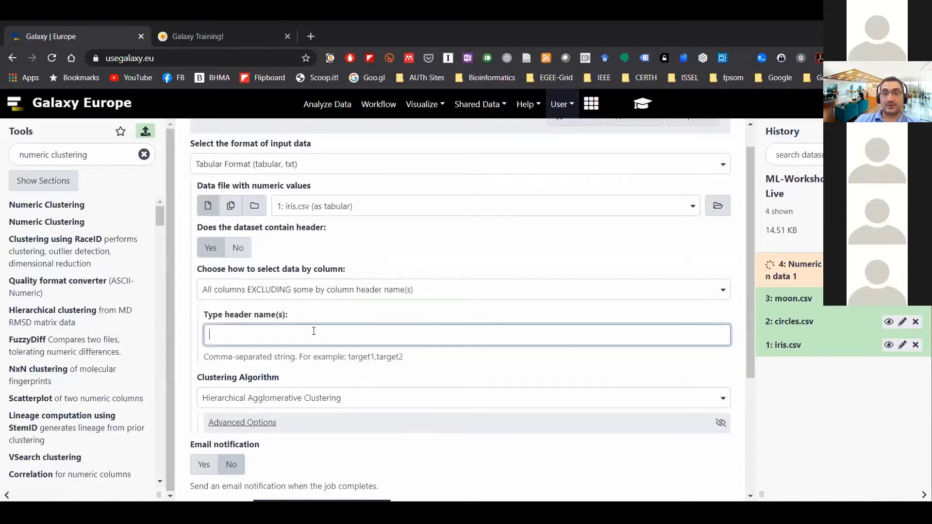
pyautogui.write('Species')
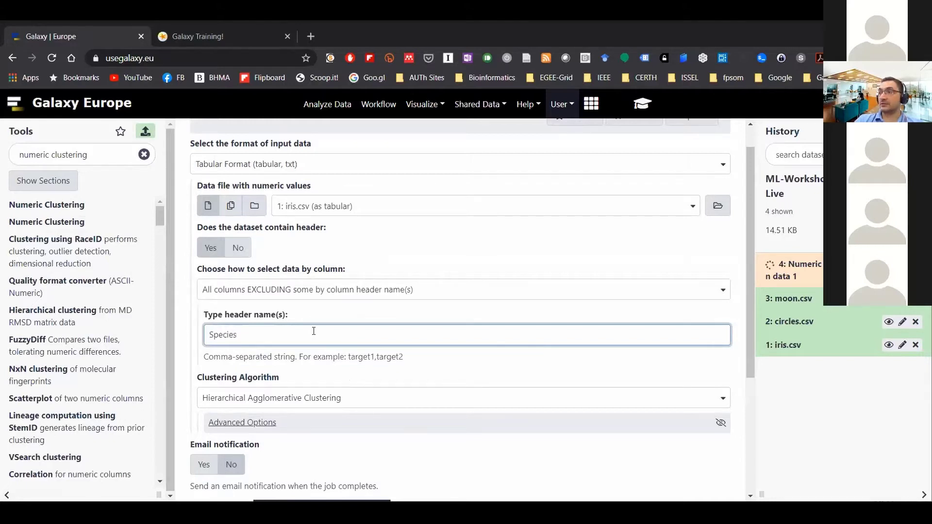
# Step: Set the clustering algorithm to KMeans, with 2 clusters in its advanced options
pyautogui.scroll(-2, 314, 331)
pyautogui.click(298, 323)
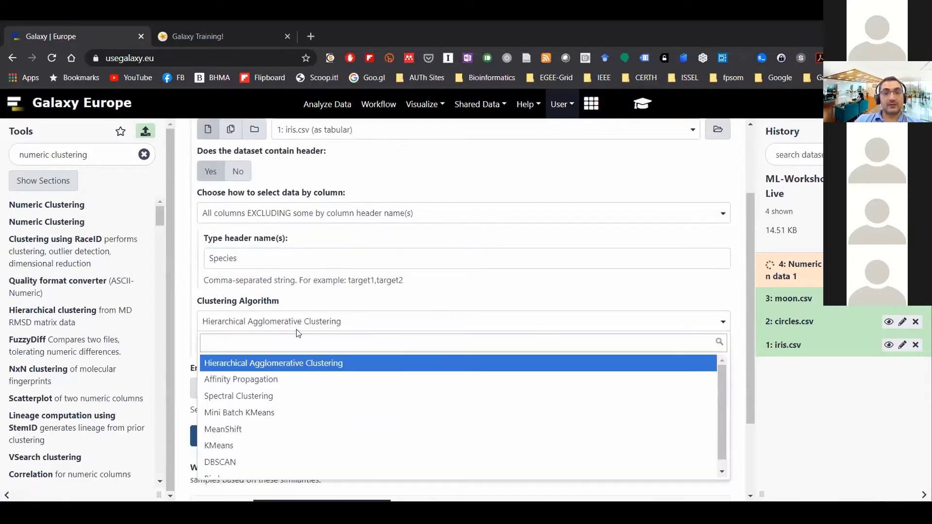
pyautogui.click(269, 446)
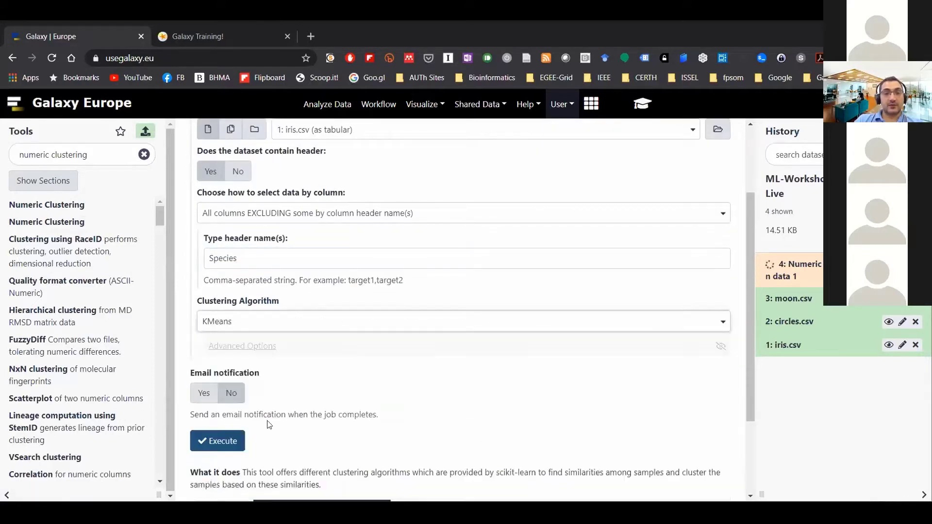
pyautogui.click(244, 347)
pyautogui.press('BackSpace')
pyautogui.write('2')
pyautogui.click(516, 277)
# Step: Review the remaining KMeans advanced options and execute the clustering on iris.csv
pyautogui.scroll(-2, 520, 290)
pyautogui.scroll(-10, 520, 290)
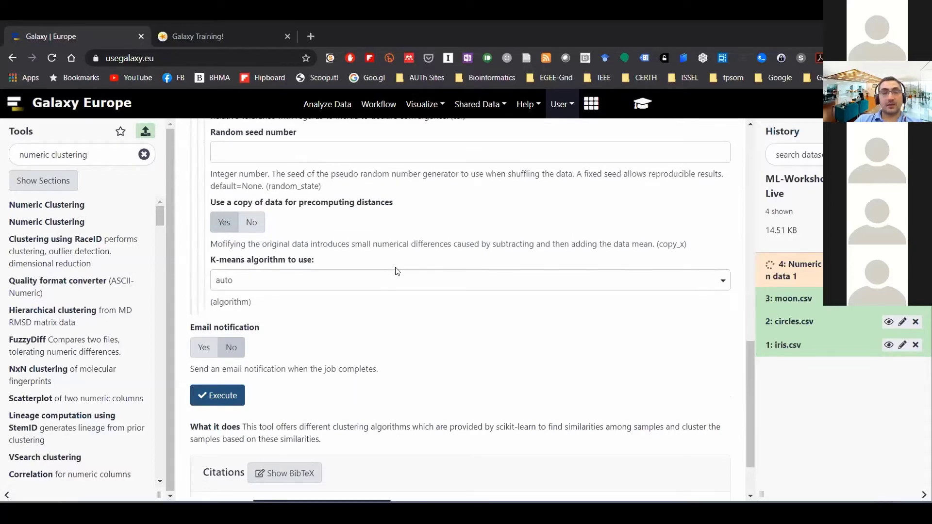
pyautogui.scroll(4, 384, 271)
pyautogui.scroll(1, 376, 279)
pyautogui.scroll(-6, 376, 279)
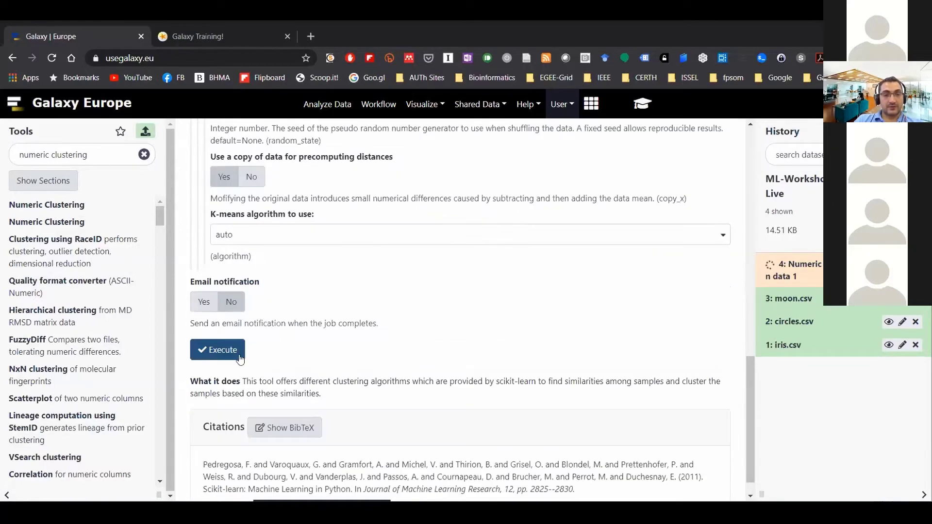
pyautogui.click(221, 349)
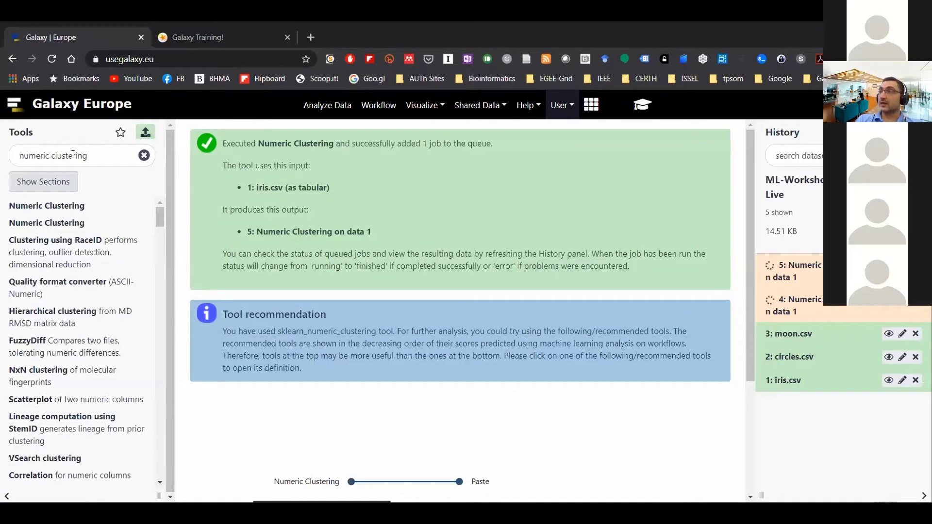
# Step: Find the Scatterplot with ggplot2 tool and choose dataset 5, Numeric Clustering on data 1, as its tabular input
pyautogui.tripleClick(73, 154)
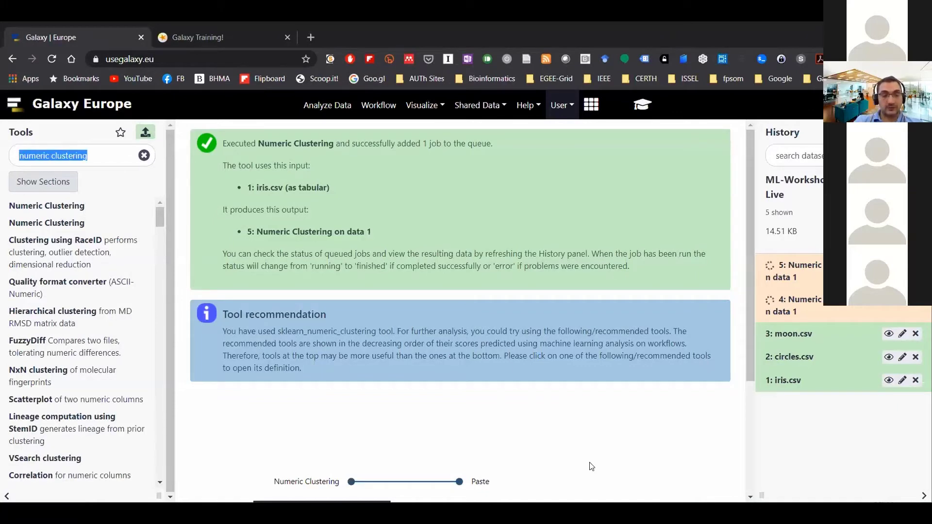
pyautogui.write('scatterplot')
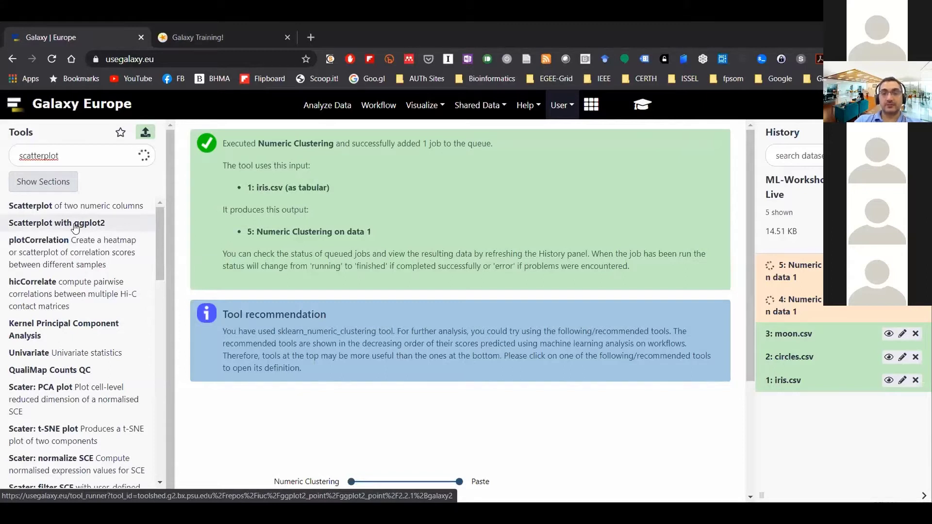
pyautogui.click(76, 226)
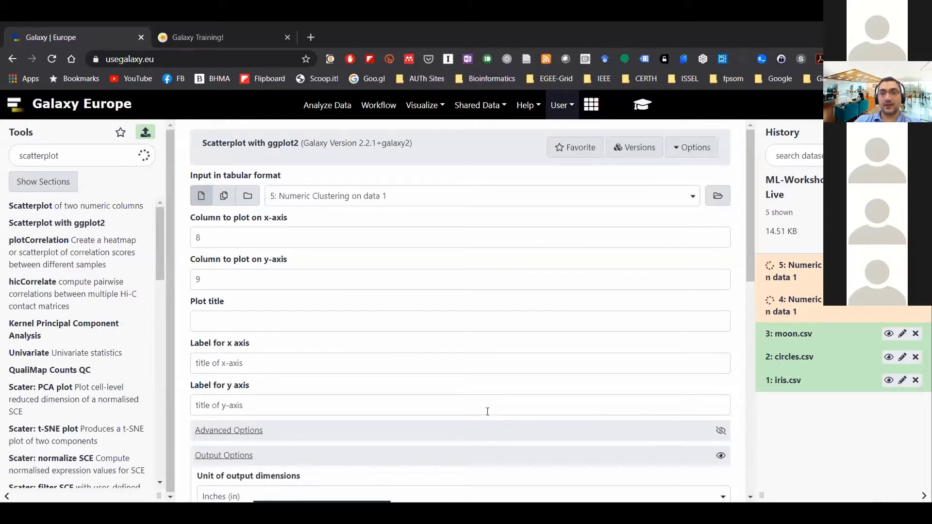
pyautogui.click(425, 196)
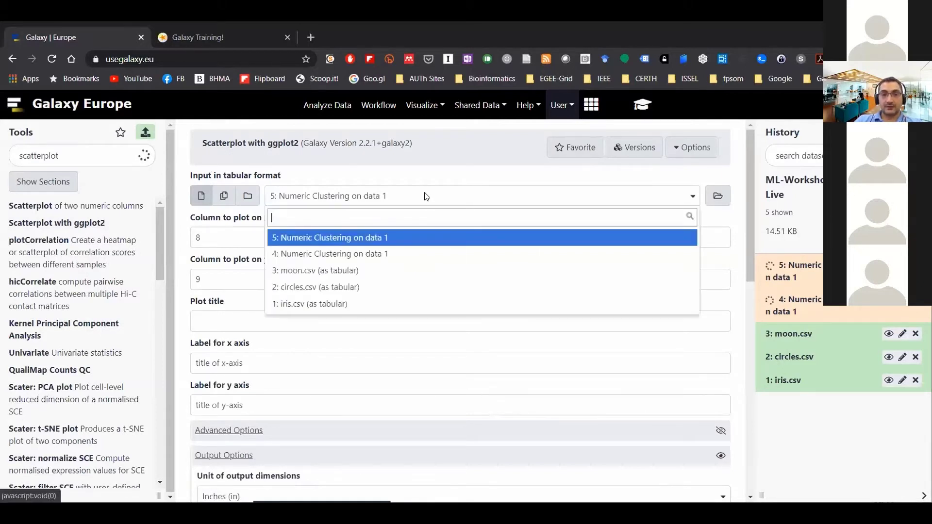
pyautogui.click(413, 241)
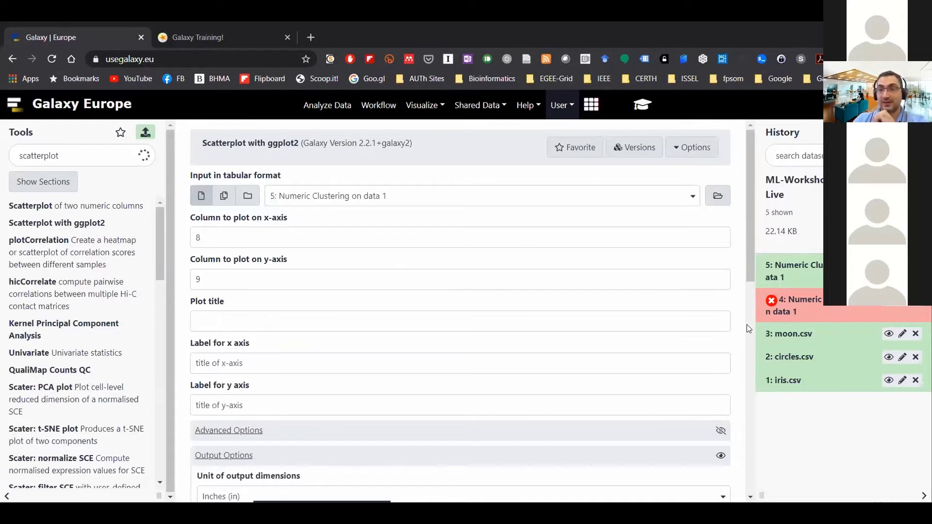
# Step: Expand the failed Numeric Clustering dataset 4 in the history and open its error report
pyautogui.click(827, 306)
pyautogui.scroll(-2, 802, 352)
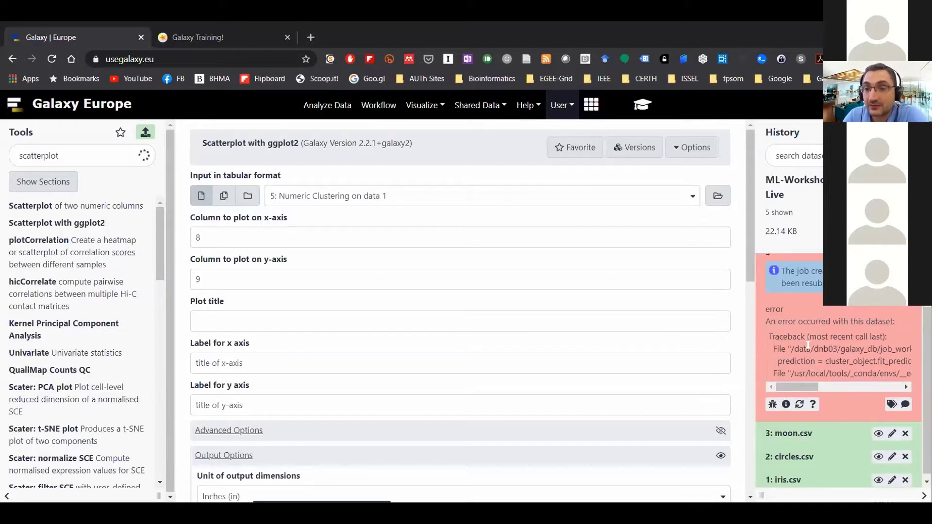
pyautogui.scroll(2, 806, 344)
pyautogui.scroll(-2, 796, 340)
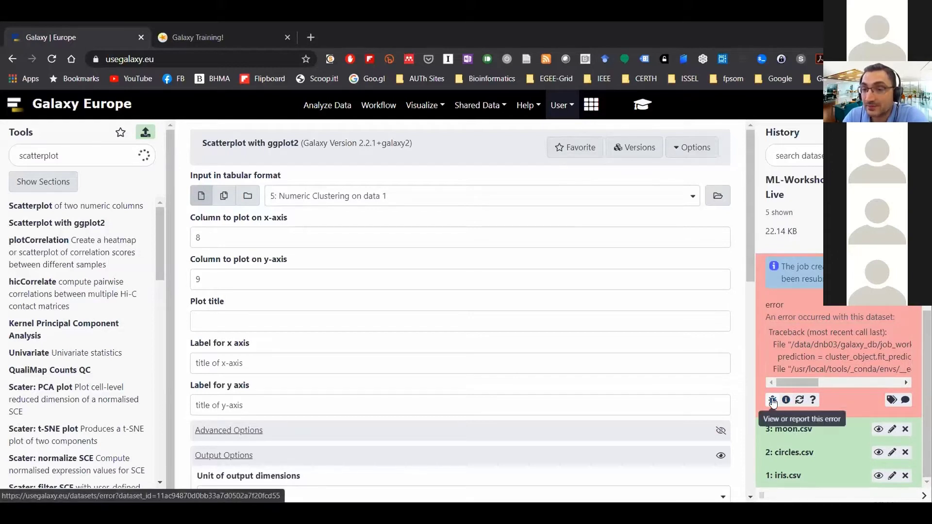
pyautogui.scroll(2, 806, 320)
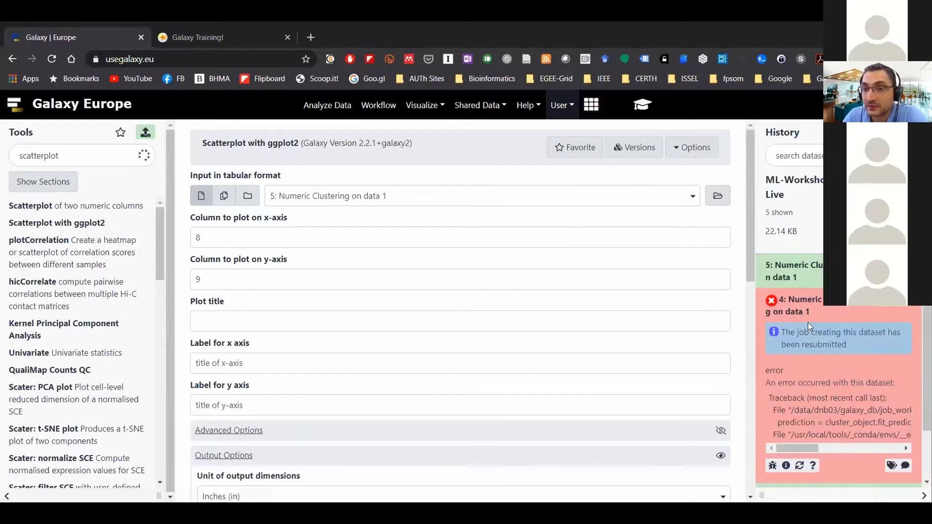
pyautogui.click(805, 311)
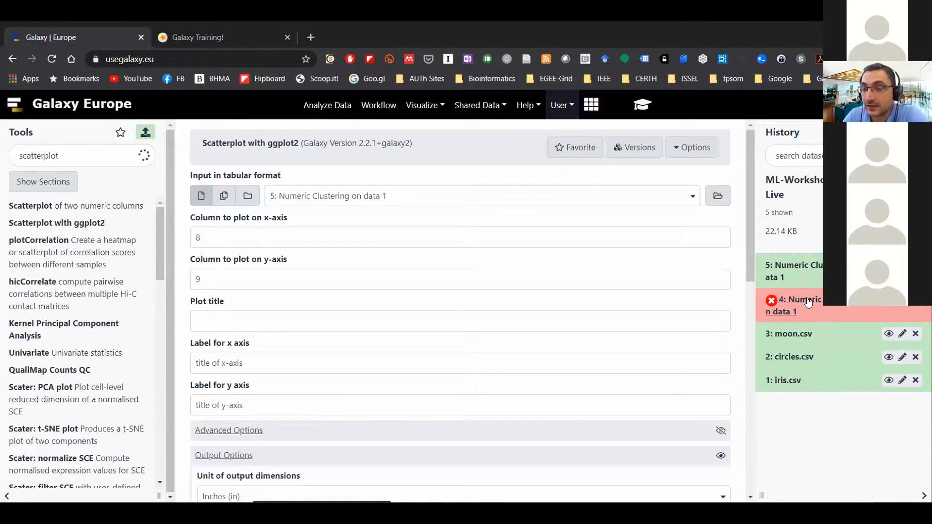
pyautogui.click(807, 302)
pyautogui.scroll(-1, 811, 365)
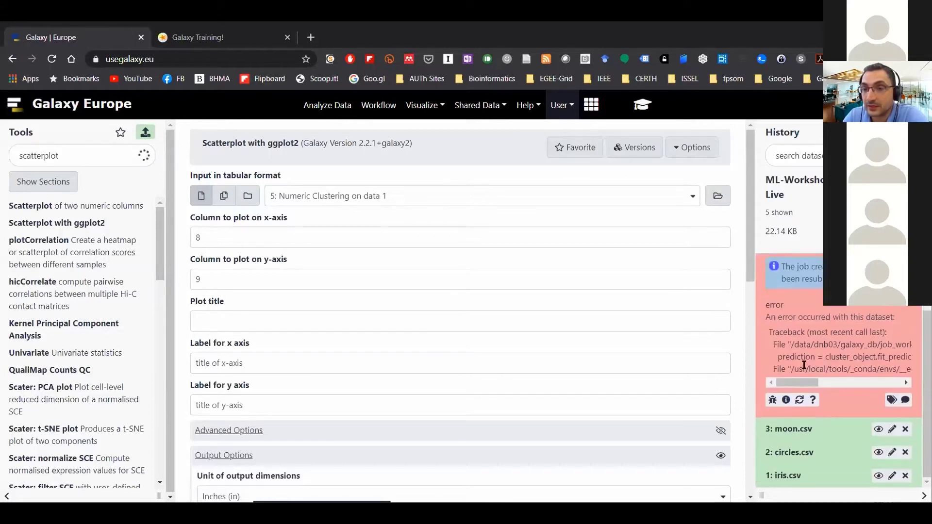
pyautogui.click(773, 400)
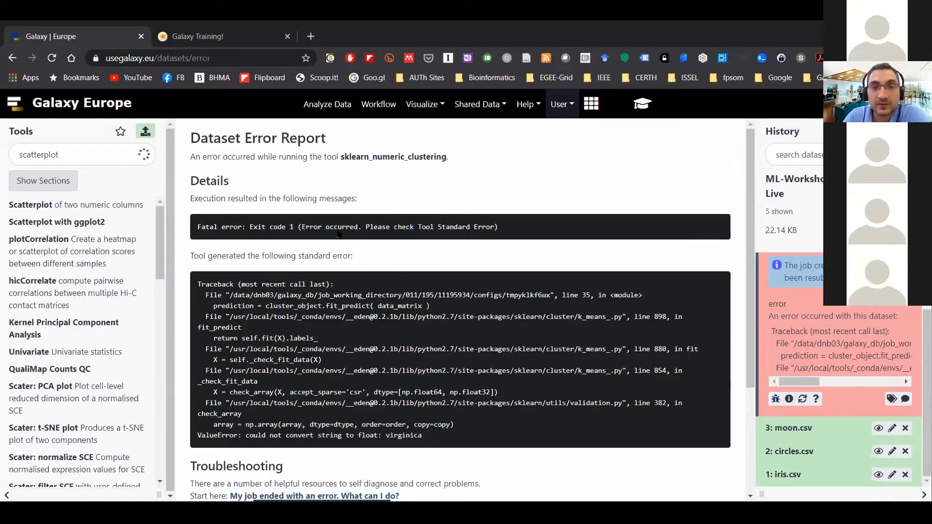
# Step: Examine the traceback in the dataset error report, highlighting the final ValueError line and the value it names
pyautogui.scroll(-1, 338, 231)
pyautogui.scroll(1, 339, 244)
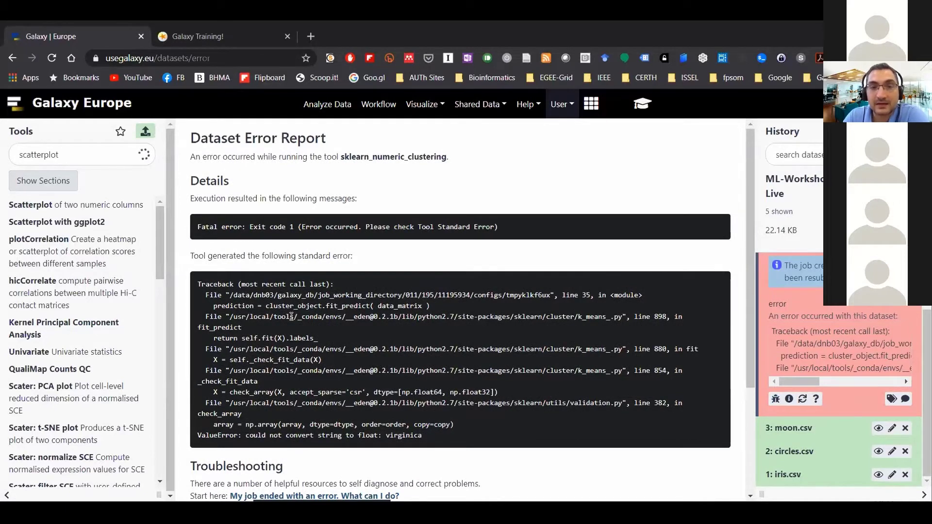
pyautogui.scroll(-1, 301, 315)
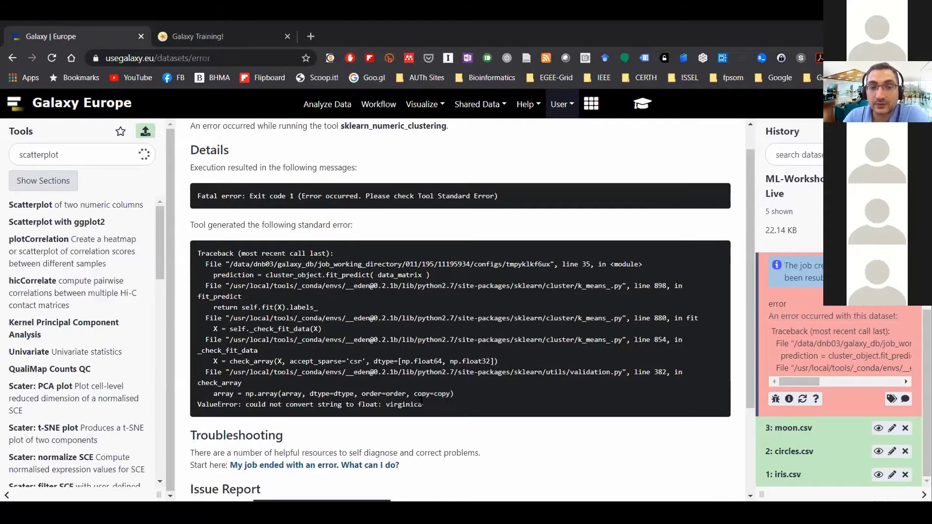
pyautogui.scroll(-1, 420, 398)
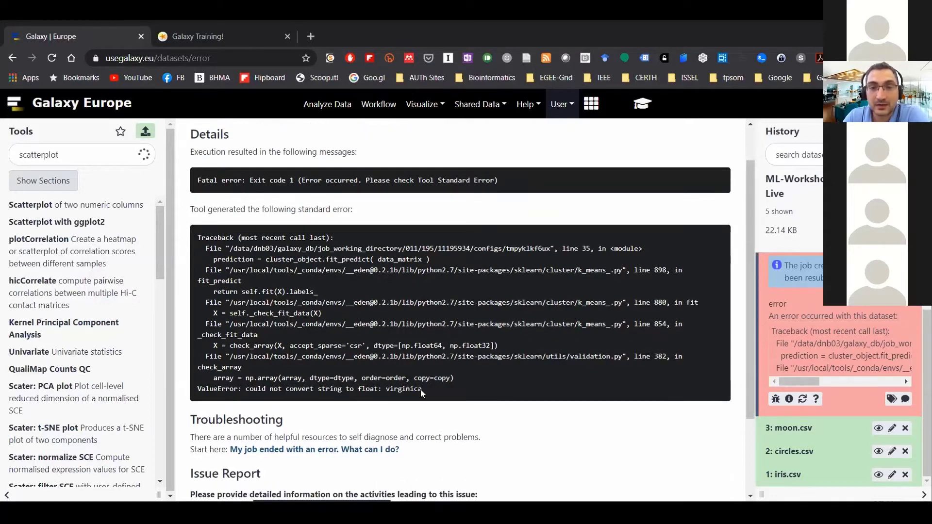
pyautogui.scroll(-2, 422, 389)
pyautogui.moveTo(421, 358); pyautogui.dragTo(197, 359)
pyautogui.click(197, 361)
pyautogui.moveTo(301, 355); pyautogui.dragTo(450, 361)
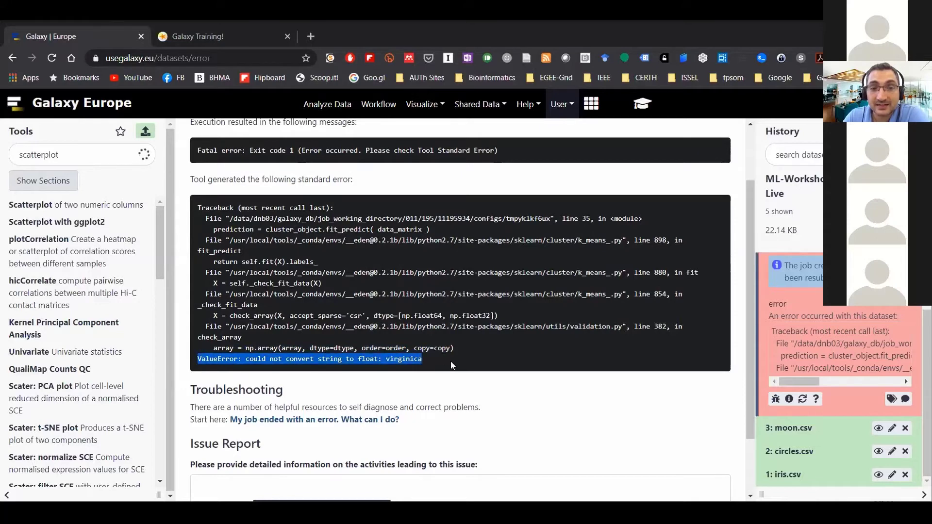
pyautogui.click(330, 359)
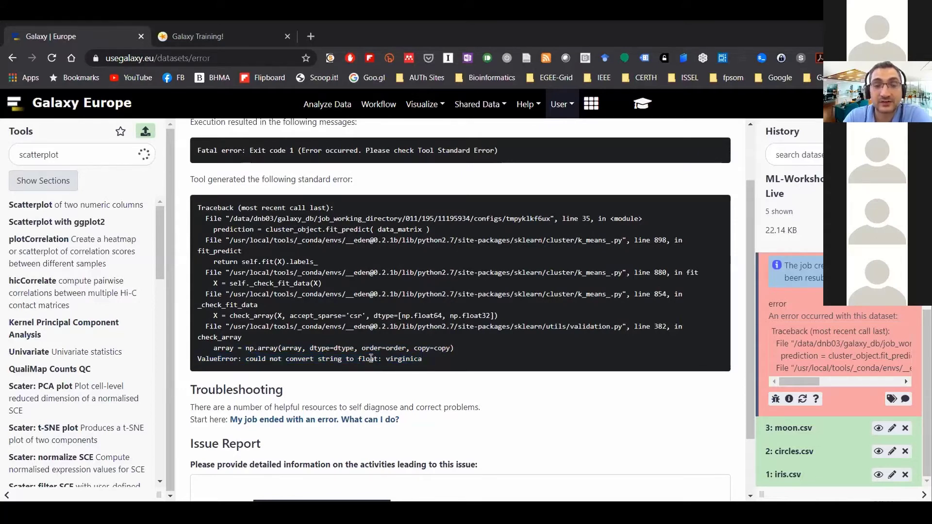
pyautogui.doubleClick(395, 358)
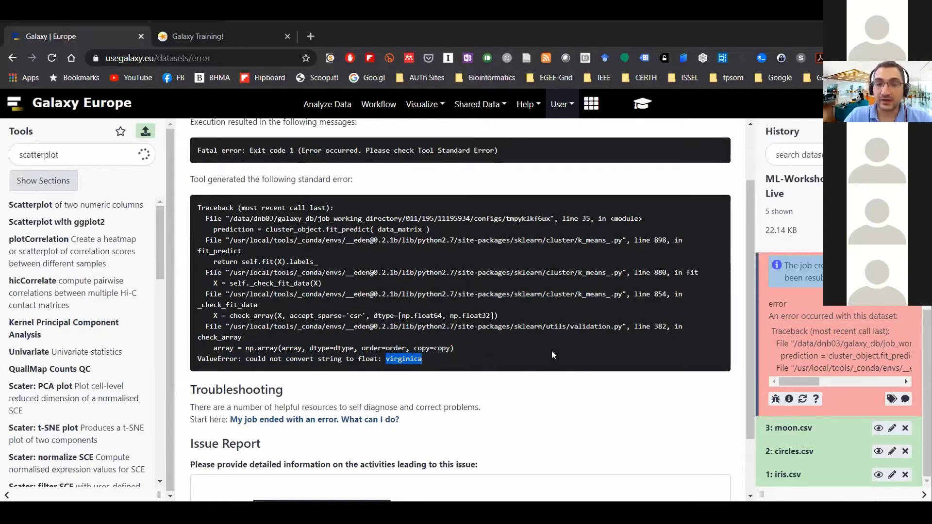
# Step: Look over the troubleshooting and issue report sections, including the field for describing the activities leading to the issue
pyautogui.scroll(-2, 560, 357)
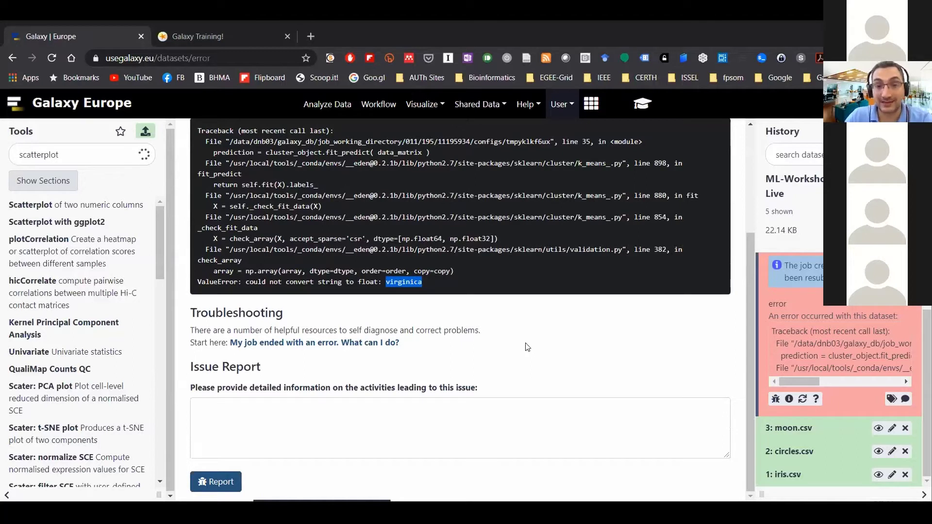
pyautogui.click(483, 420)
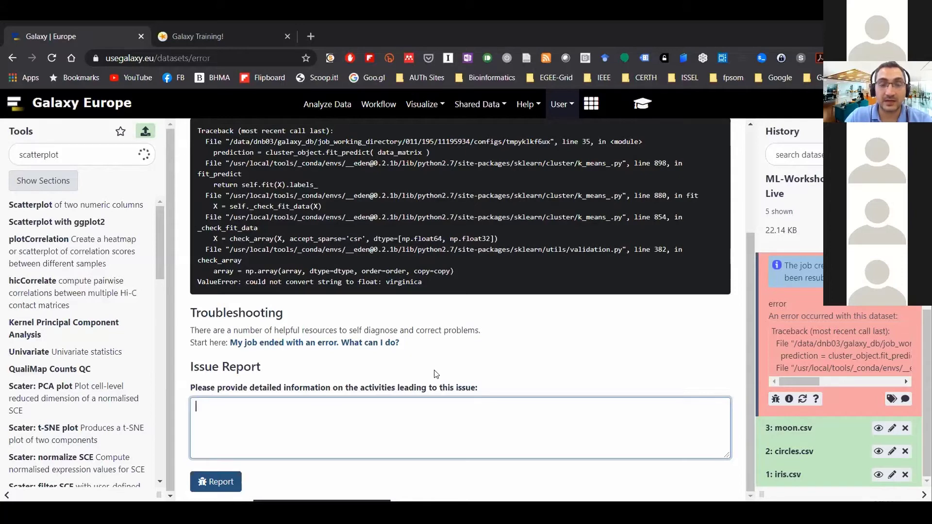
pyautogui.scroll(3, 434, 363)
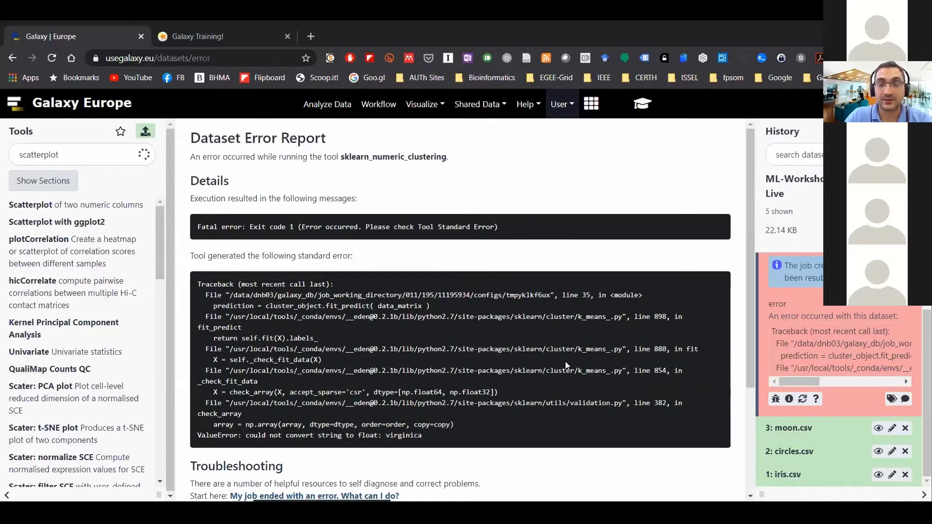
# Step: Collapse the failed dataset 4 and open the attributes of the Numeric Clustering output, dataset 5
pyautogui.scroll(2, 841, 310)
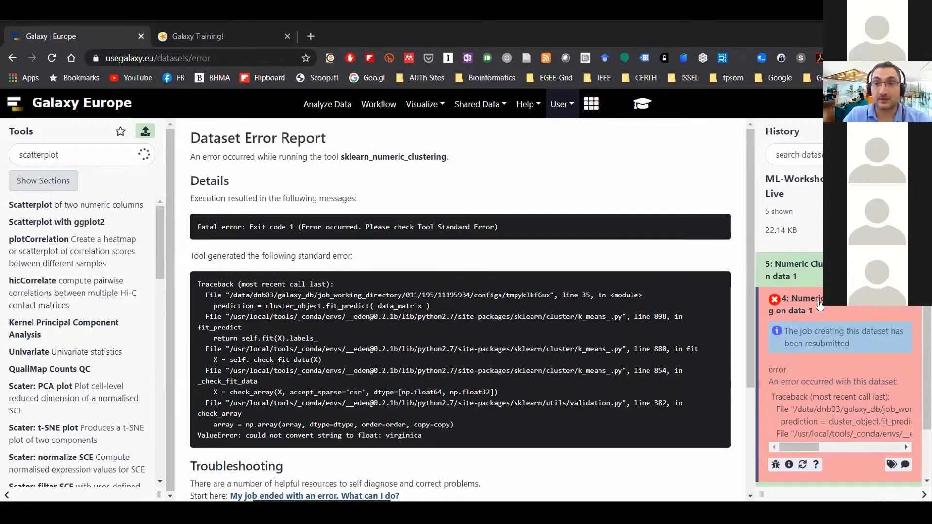
pyautogui.click(812, 313)
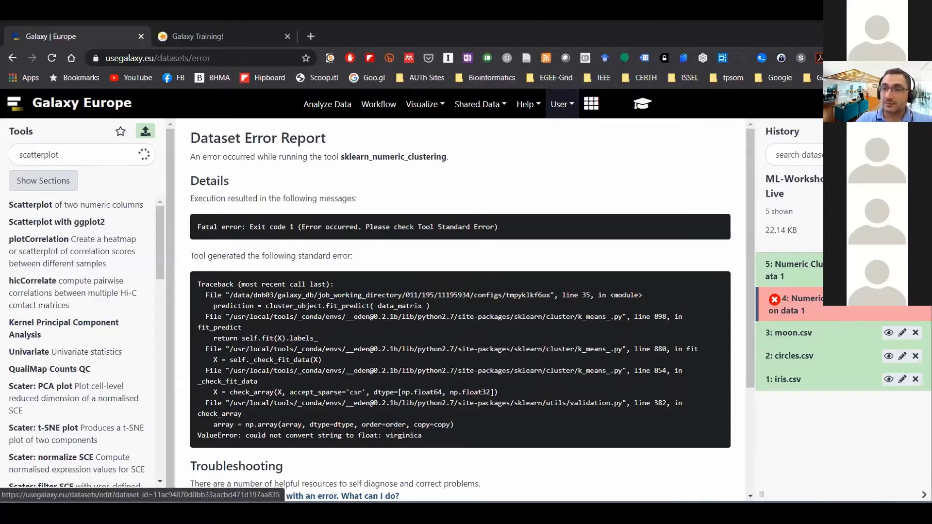
pyautogui.click(902, 264)
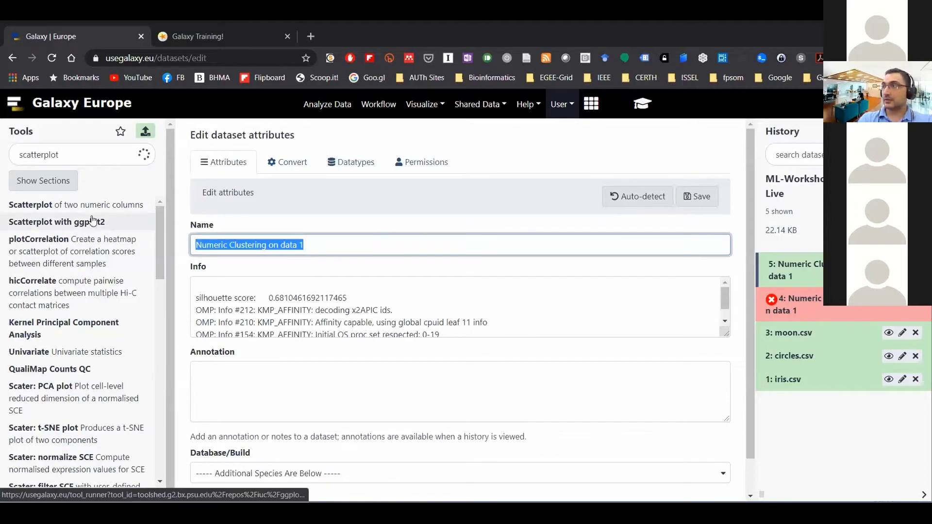
# Step: Rename dataset 5 as "k-means Clustering" and save its attributes
pyautogui.write('k')
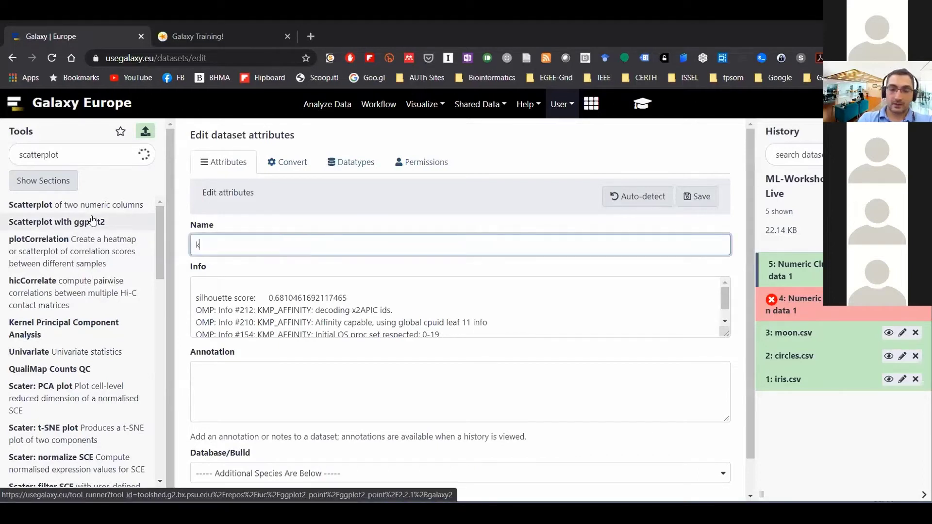
pyautogui.write('-means')
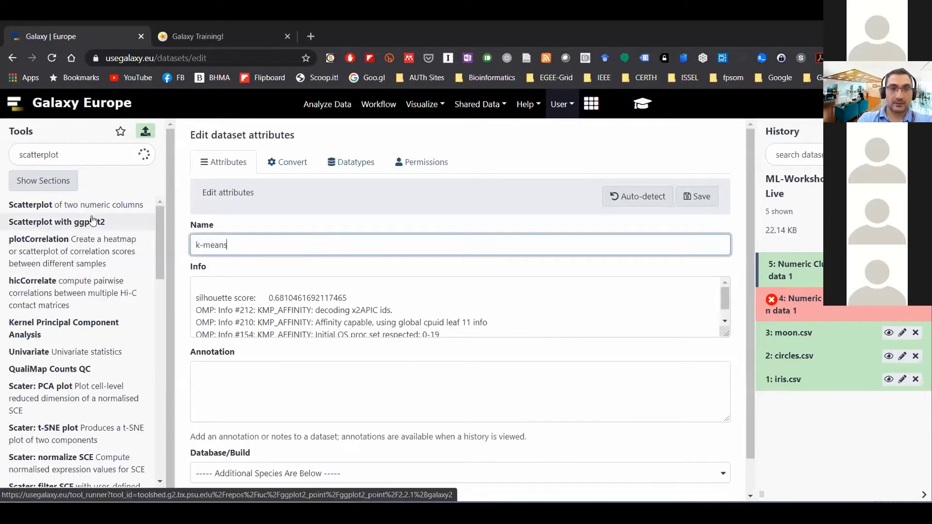
pyautogui.write(' Clusterng')
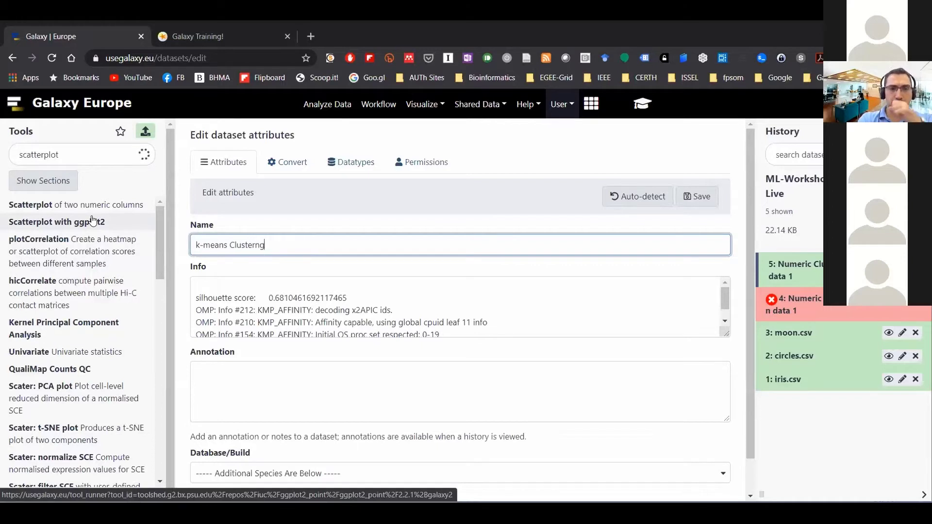
pyautogui.press('BackSpace')
pyautogui.press('BackSpace')
pyautogui.write('ing')
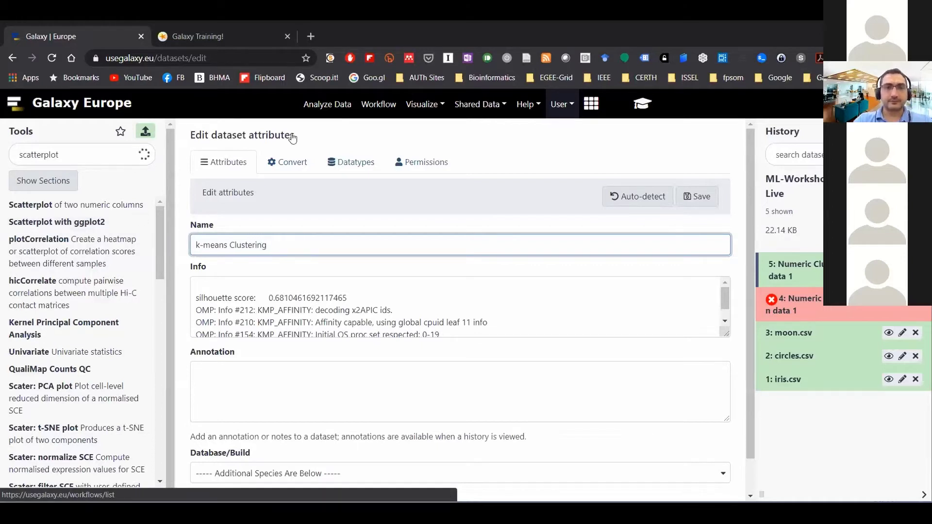
pyautogui.click(683, 205)
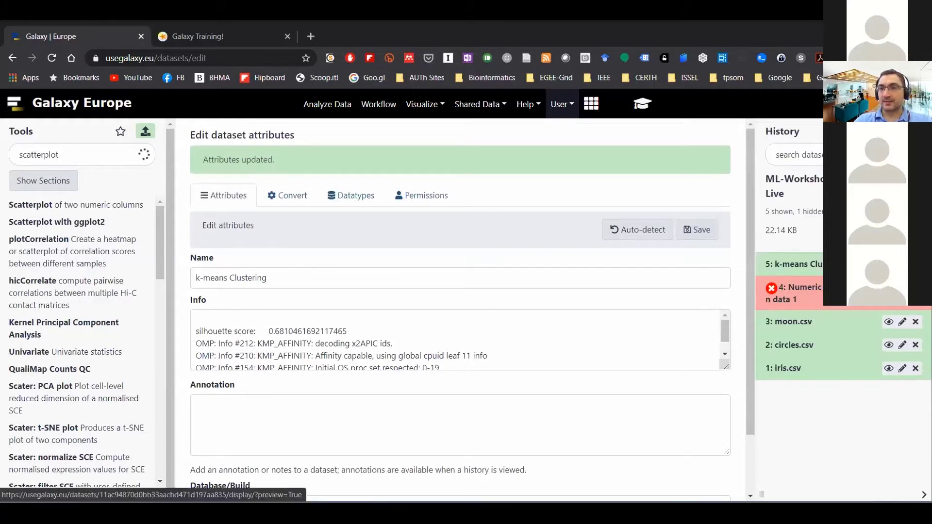
# Step: View the k-means Clustering dataset and examine its rows, comparing the original five iris columns with the cluster labels in column 6
pyautogui.click(888, 264)
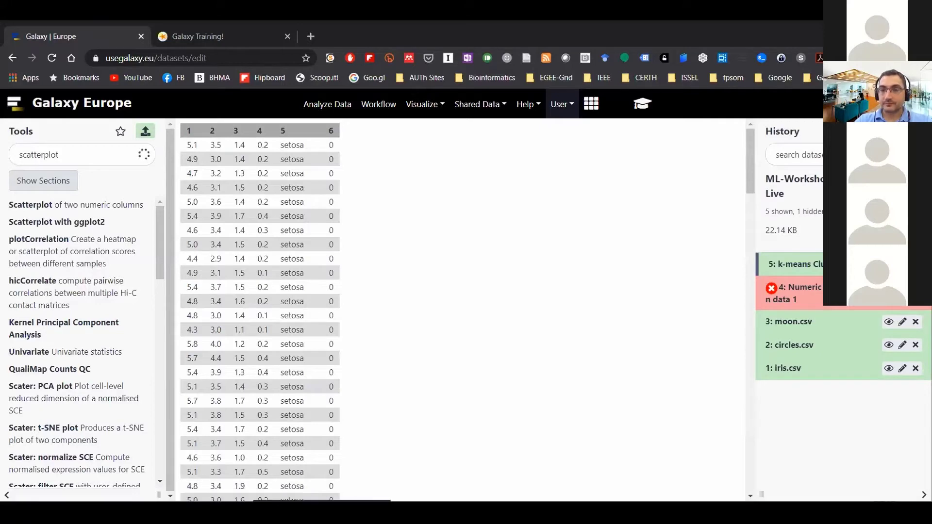
pyautogui.scroll(-20, 336, 183)
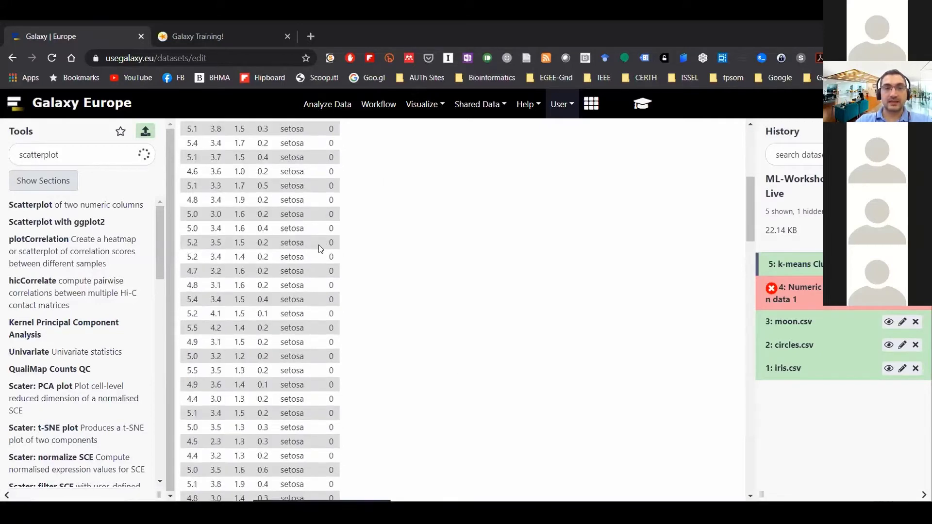
pyautogui.scroll(20, 326, 254)
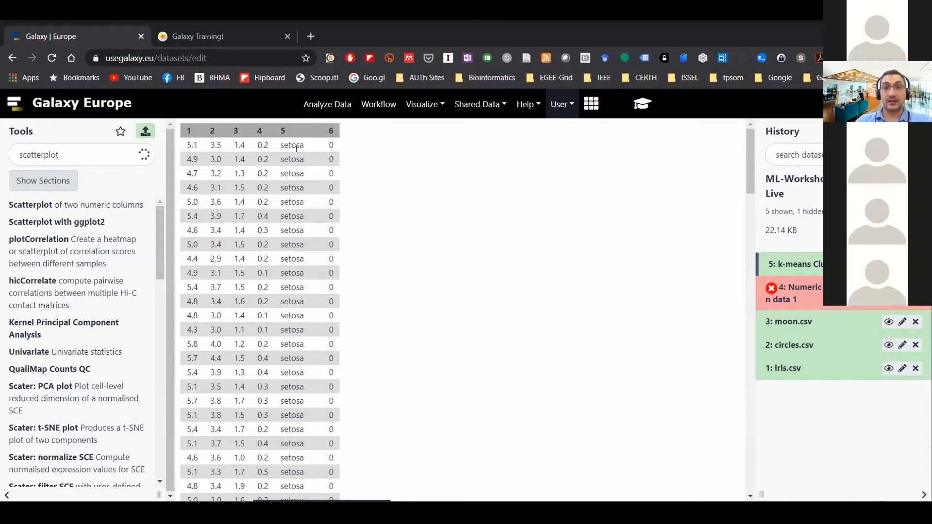
pyautogui.moveTo(187, 145); pyautogui.dragTo(290, 146)
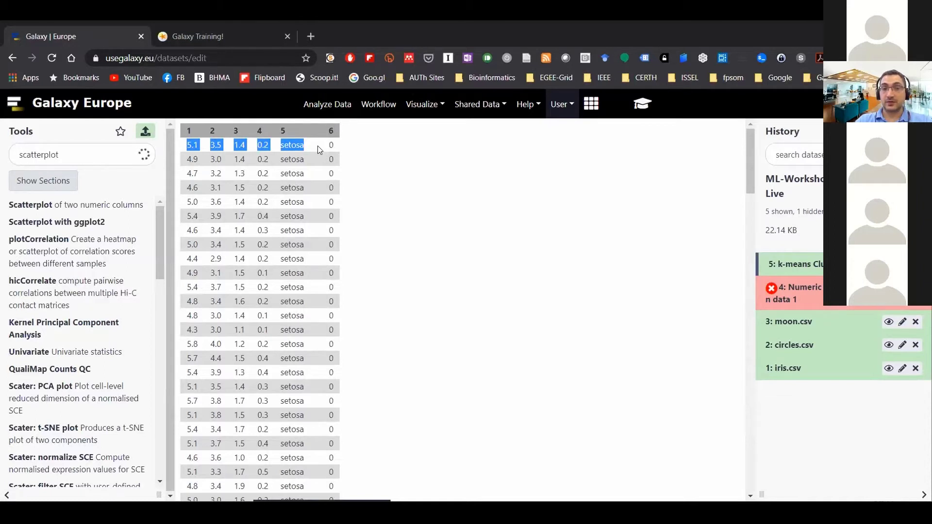
pyautogui.moveTo(325, 153); pyautogui.dragTo(321, 148)
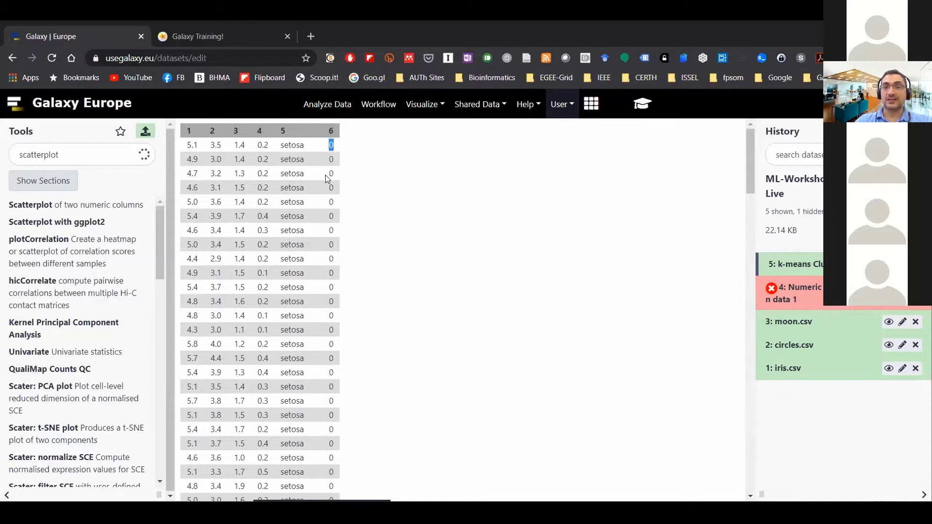
pyautogui.scroll(-1, 329, 170)
pyautogui.scroll(-5, 329, 170)
pyautogui.scroll(6, 328, 162)
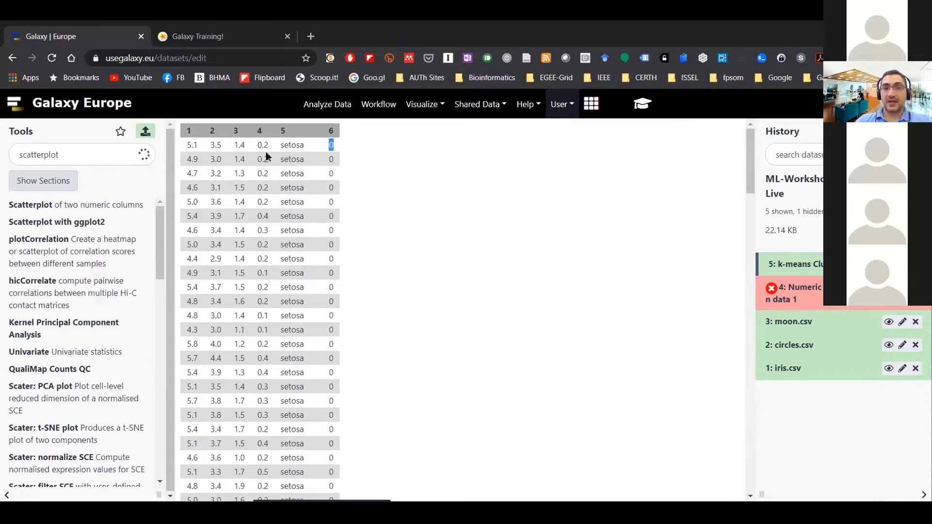
# Step: Set up Scatterplot with ggplot2 on the k-means Clustering dataset, with column 1 on the x-axis and column 2 on the y-axis
pyautogui.click(57, 222)
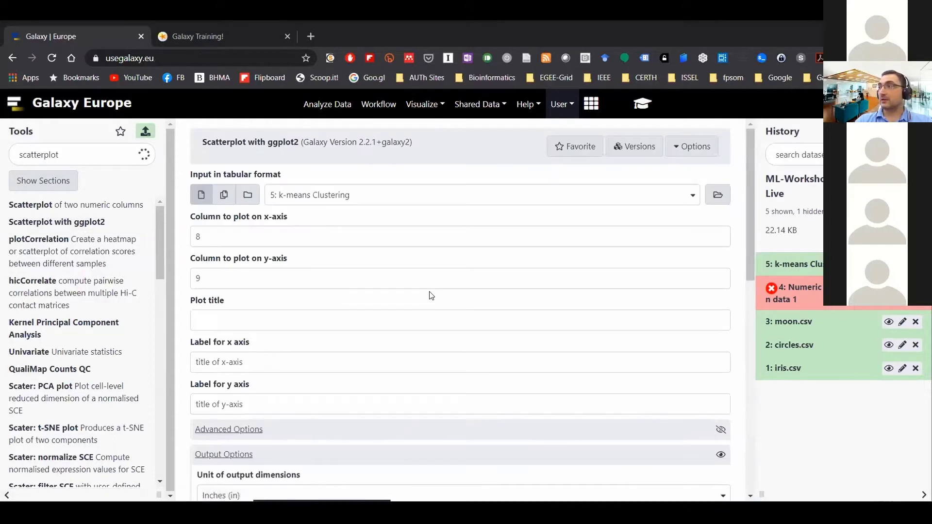
pyautogui.click(333, 195)
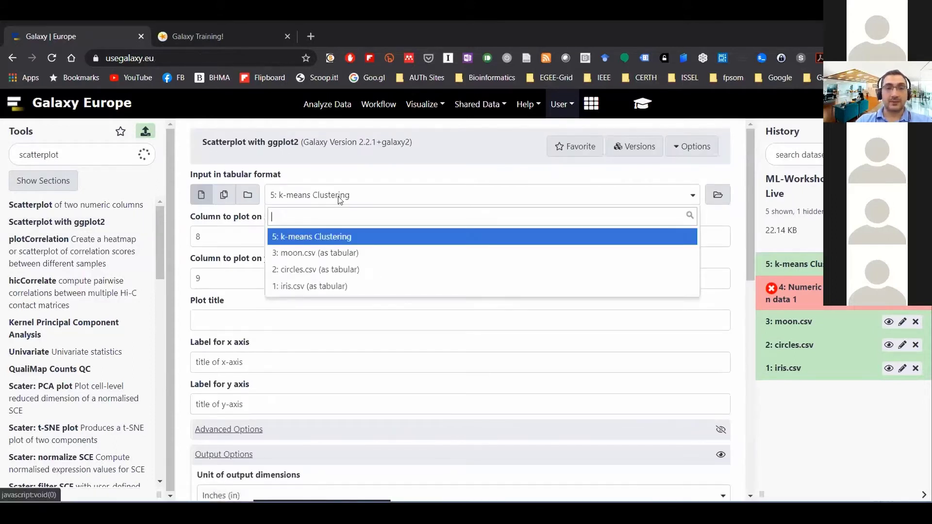
pyautogui.click(334, 241)
pyautogui.doubleClick(249, 241)
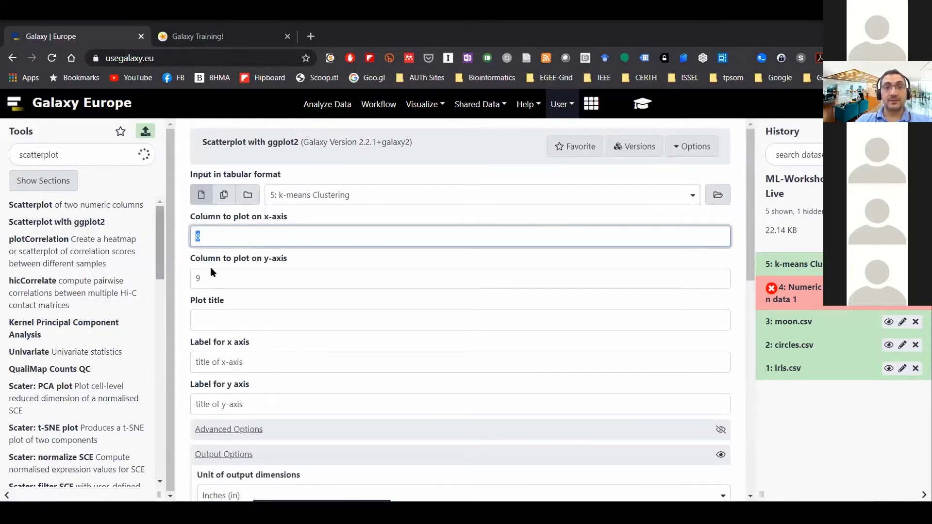
pyautogui.write('1')
pyautogui.press('Tab')
pyautogui.write('2')
# Step: Enter "K-means clustering" as the plot title
pyautogui.click(268, 318)
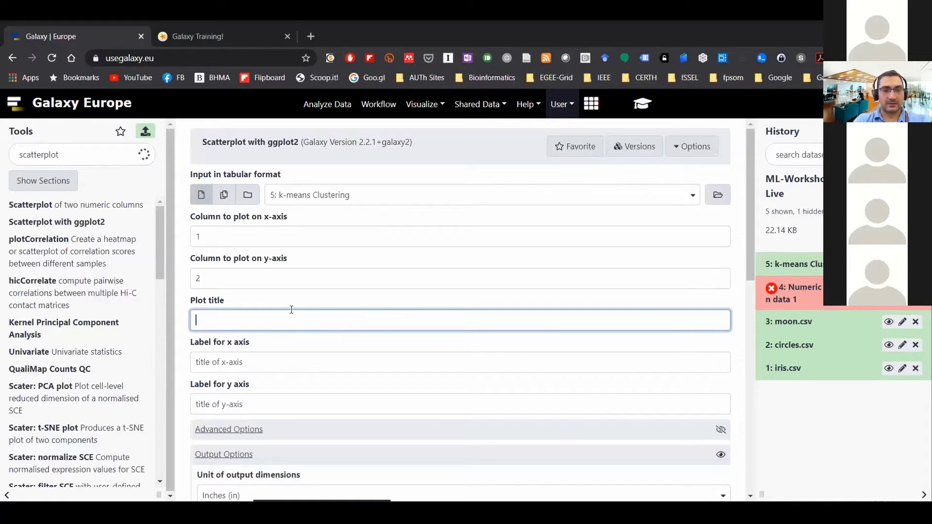
pyautogui.write('K-means ')
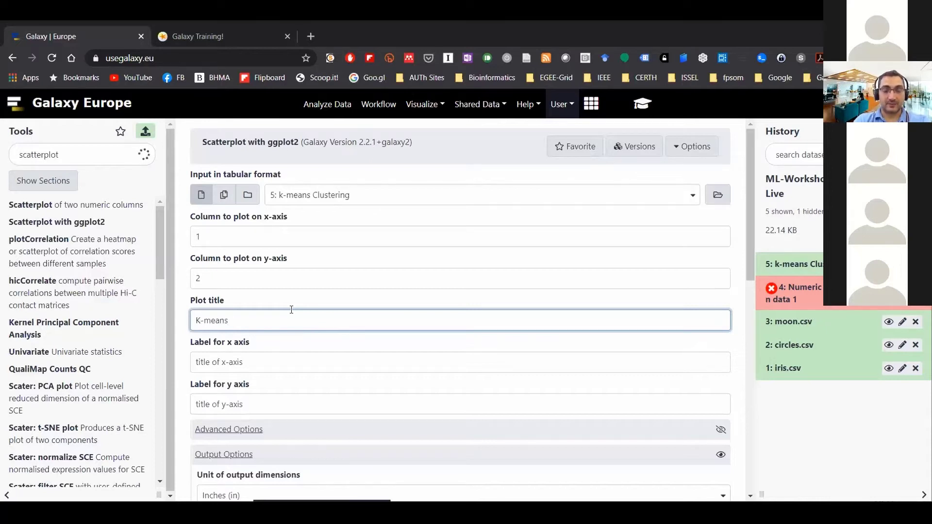
pyautogui.write('clustering')
# Step: Label the x axis "Sepal length" and the y axis "Sepal width"
pyautogui.scroll(-2, 286, 389)
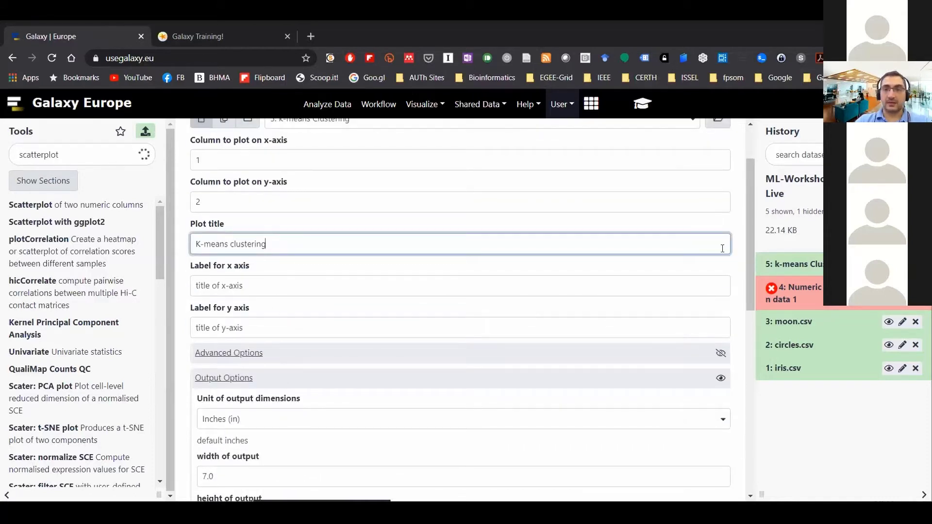
pyautogui.click(284, 291)
pyautogui.write('S')
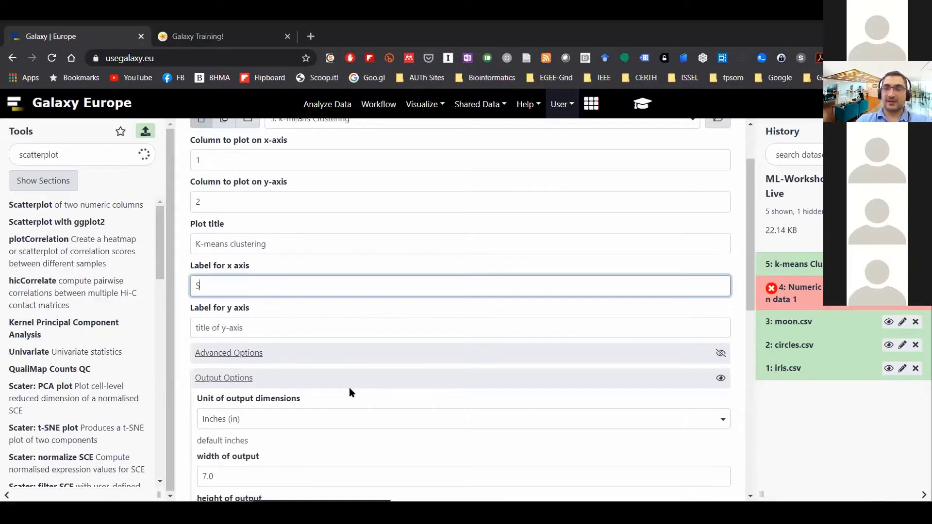
pyautogui.write('epa')
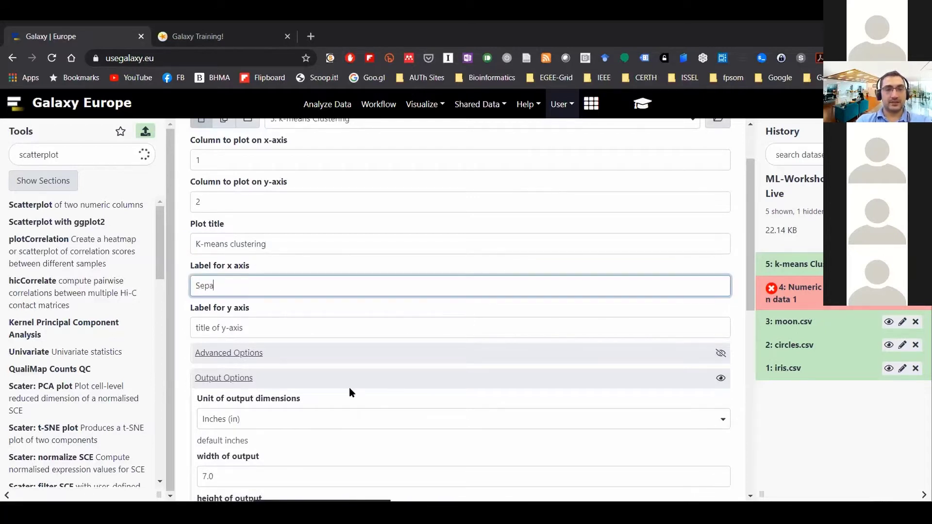
pyautogui.write('l length')
pyautogui.press('Tab')
pyautogui.write('Sepal width')
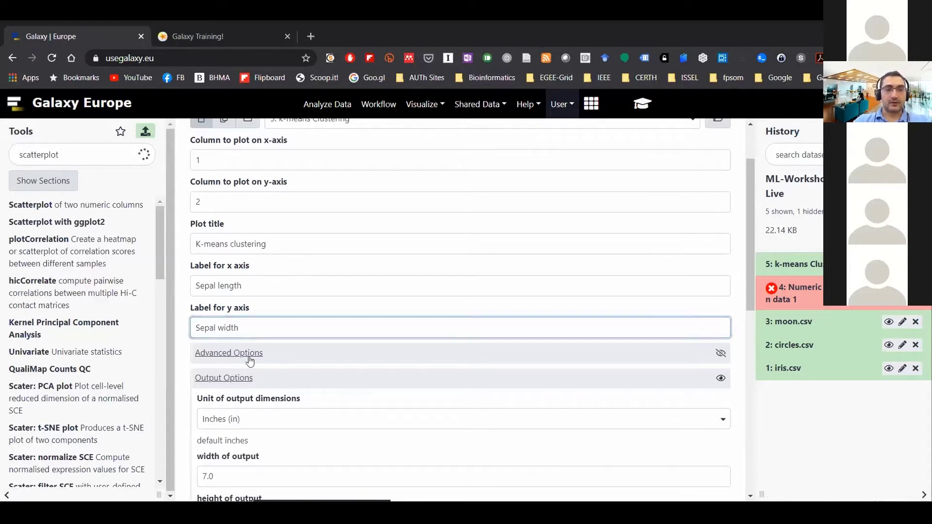
# Step: Expand the scatterplot's advanced options, review them and keep the plot type as Points only (default)
pyautogui.click(228, 358)
pyautogui.scroll(-2, 340, 316)
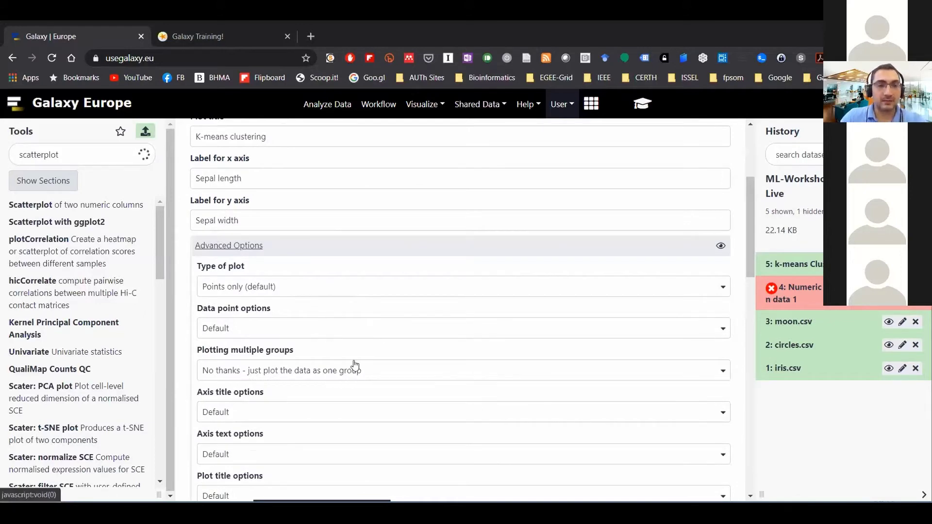
pyautogui.scroll(-4, 316, 353)
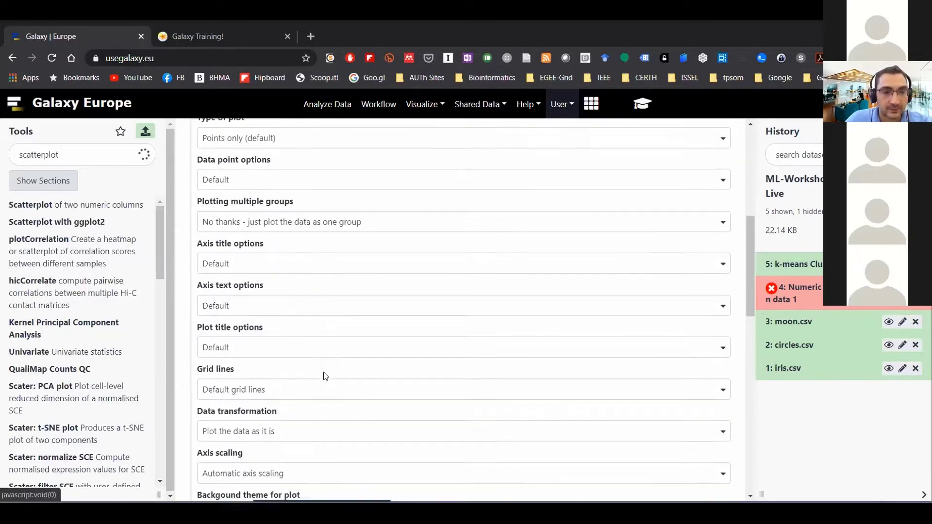
pyautogui.scroll(-2, 325, 378)
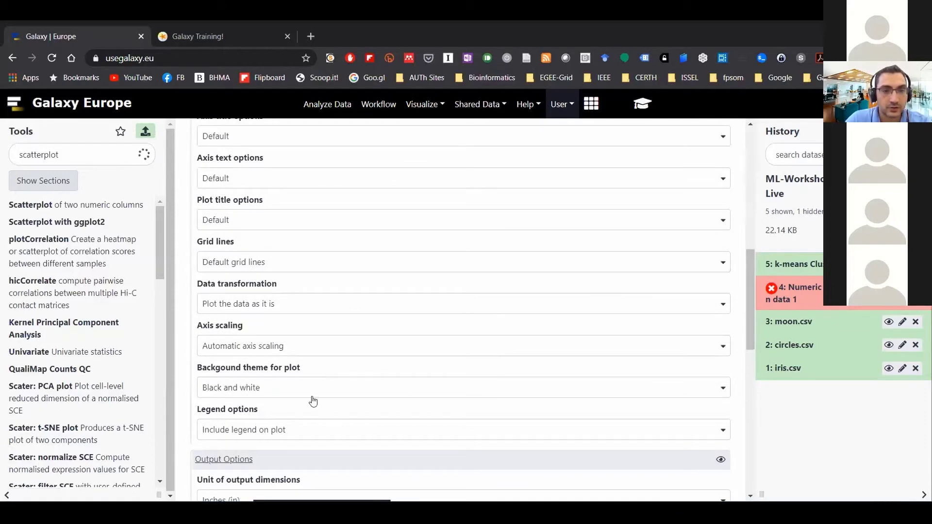
pyautogui.scroll(5, 313, 399)
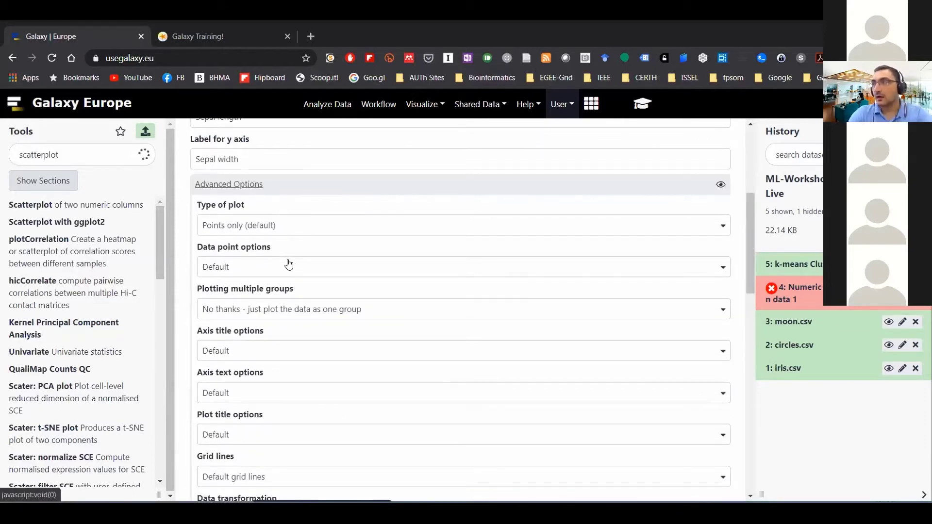
pyautogui.click(273, 229)
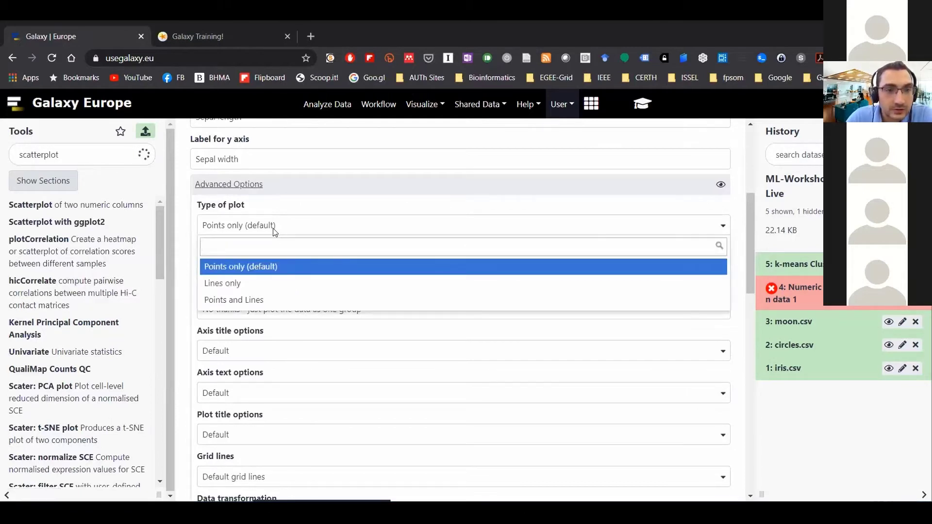
pyautogui.click(274, 267)
pyautogui.click(274, 268)
pyautogui.click(274, 268)
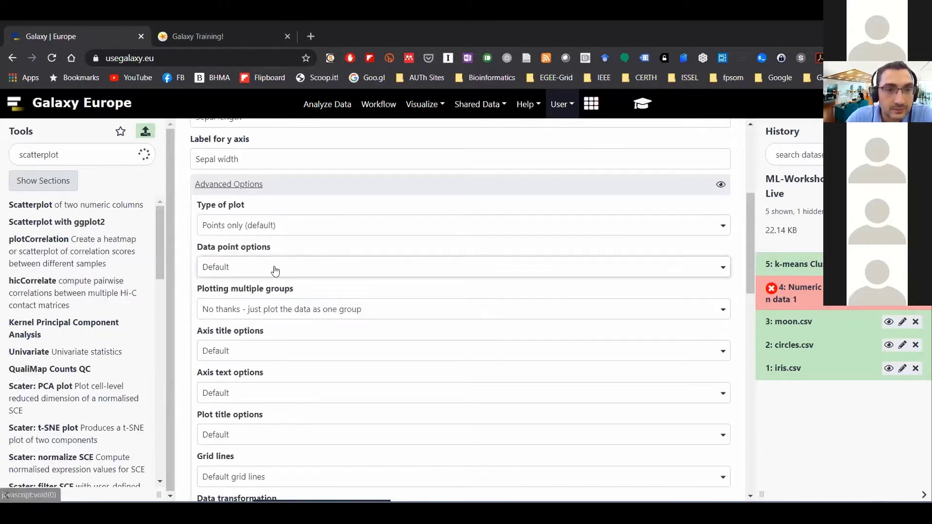
# Step: Switch to user defined point options with a relative point size of 2, keeping Black (default) as the data point color
pyautogui.click(275, 268)
pyautogui.click(273, 327)
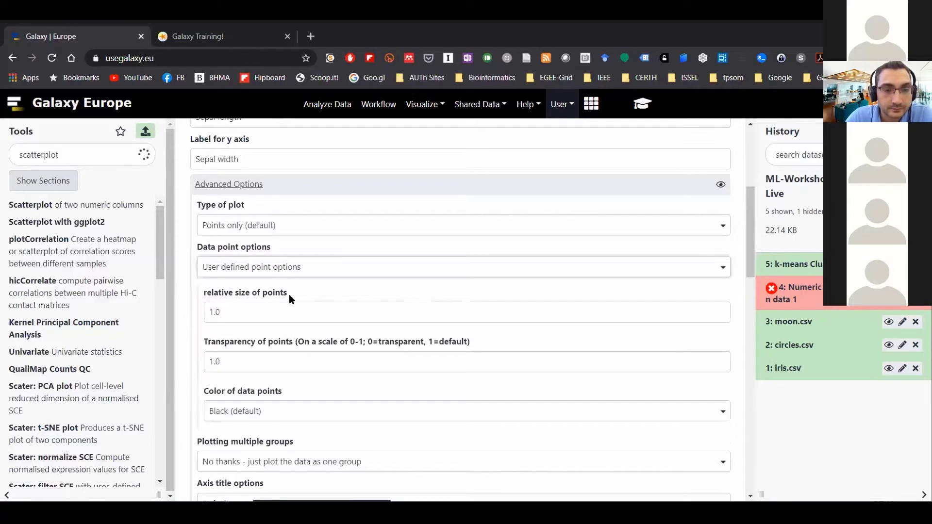
pyautogui.click(209, 312)
pyautogui.press('Delete')
pyautogui.press('Delete')
pyautogui.press('Delete')
pyautogui.scroll(-4, 306, 315)
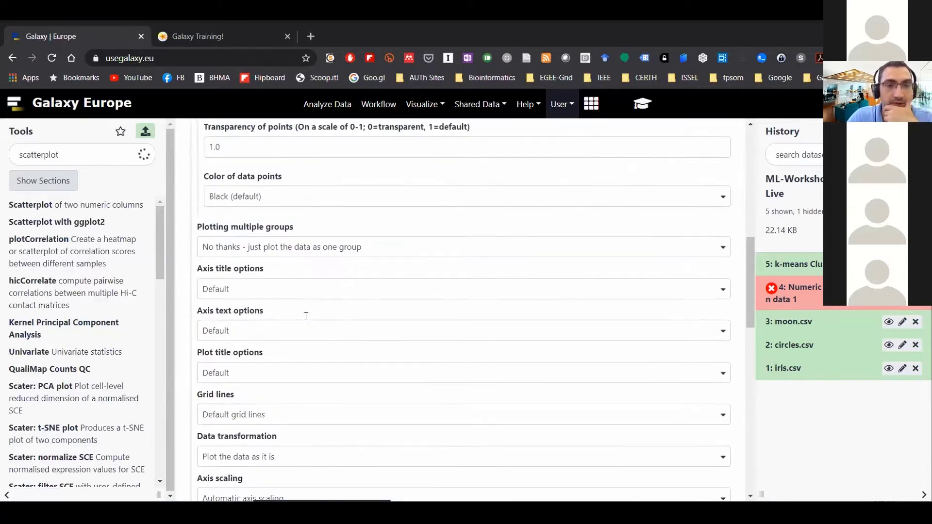
pyautogui.click(275, 203)
pyautogui.click(277, 203)
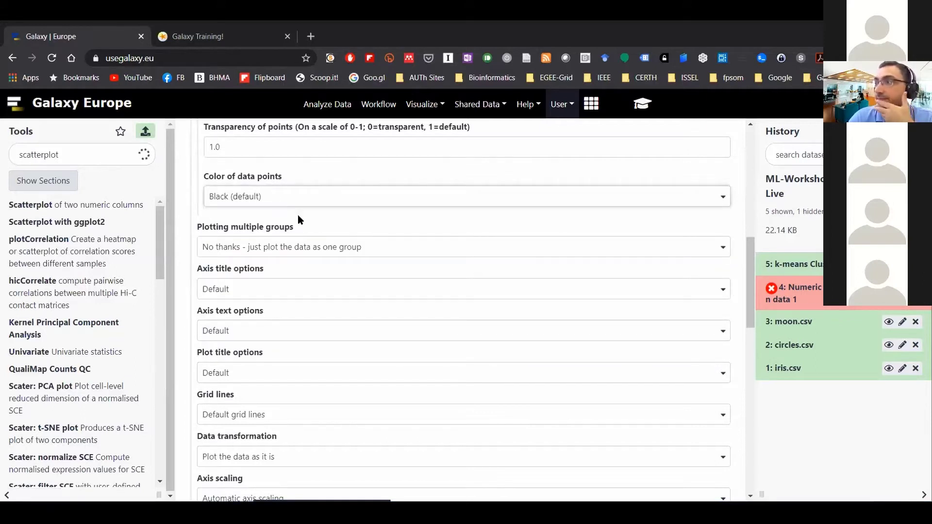
pyautogui.scroll(2, 298, 218)
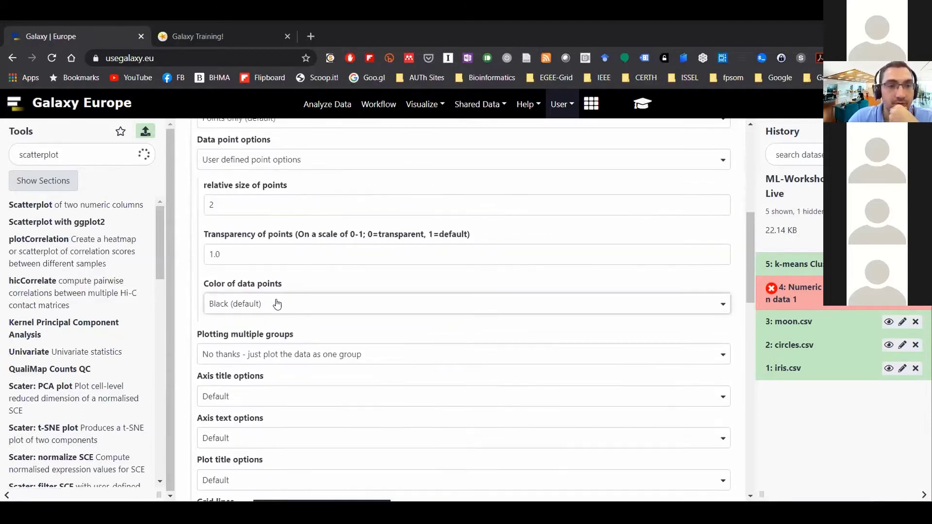
# Step: Plot multiple groups of data on one plot, using column 6 to differentiate the groups
pyautogui.click(280, 356)
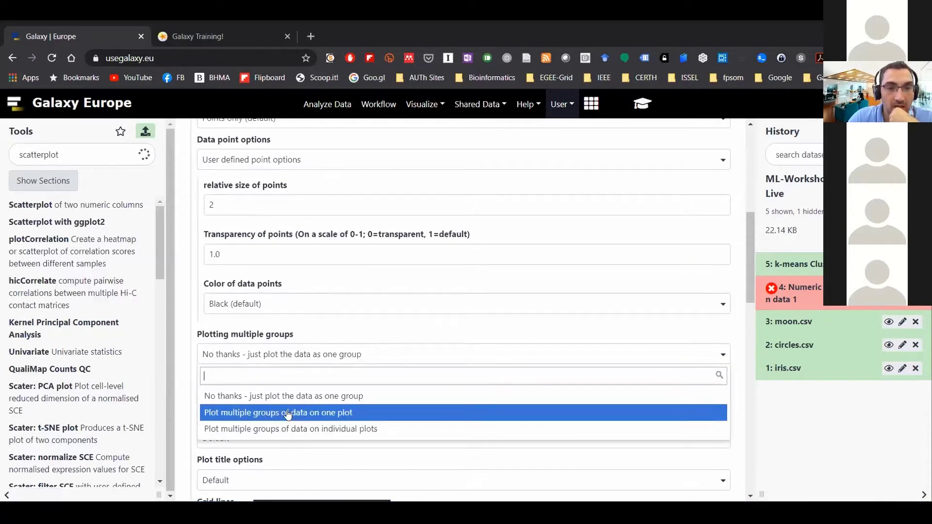
pyautogui.click(288, 414)
pyautogui.scroll(-1, 228, 339)
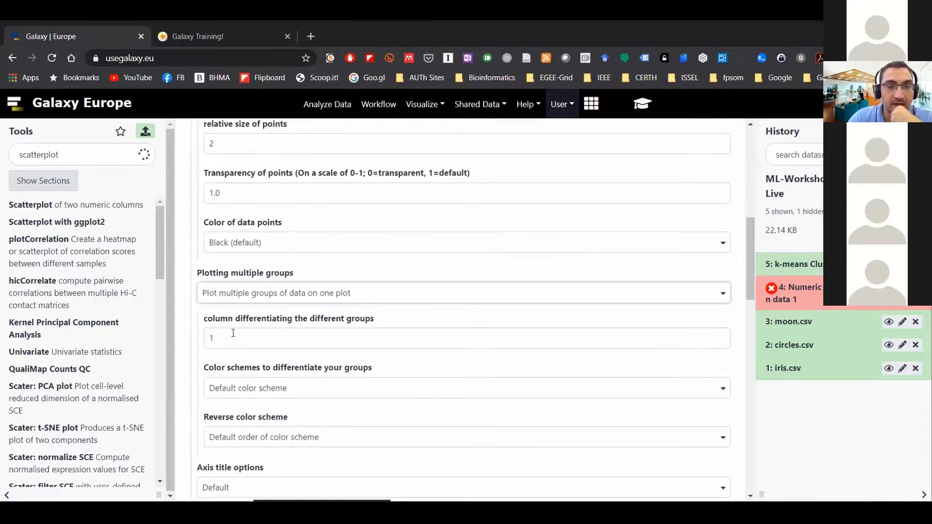
pyautogui.click(267, 293)
pyautogui.click(267, 293)
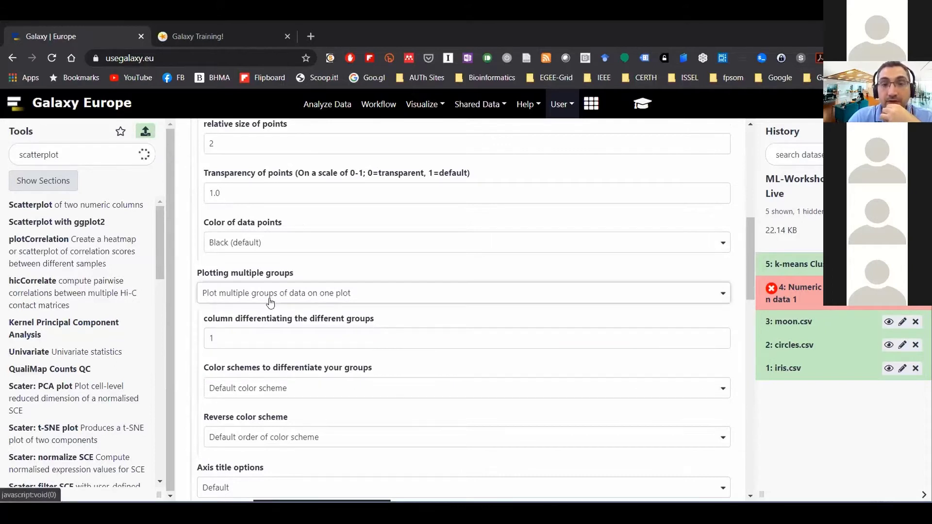
pyautogui.doubleClick(230, 344)
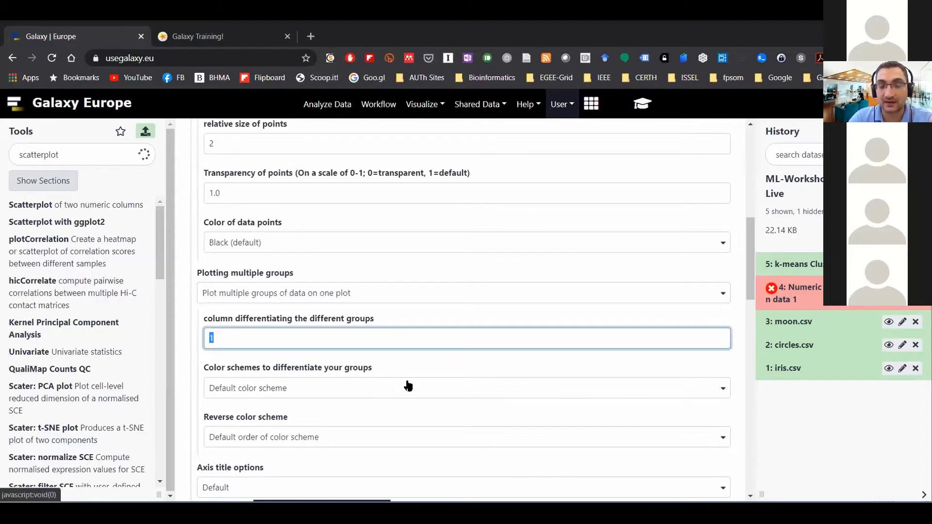
pyautogui.write('6')
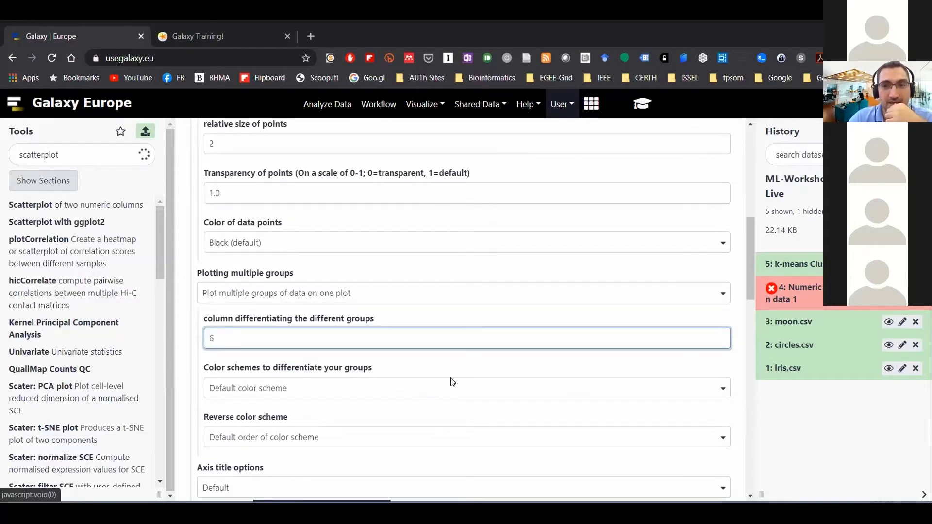
# Step: Expand the k-means Clustering dataset in the history and check its column layout in the data preview
pyautogui.click(791, 264)
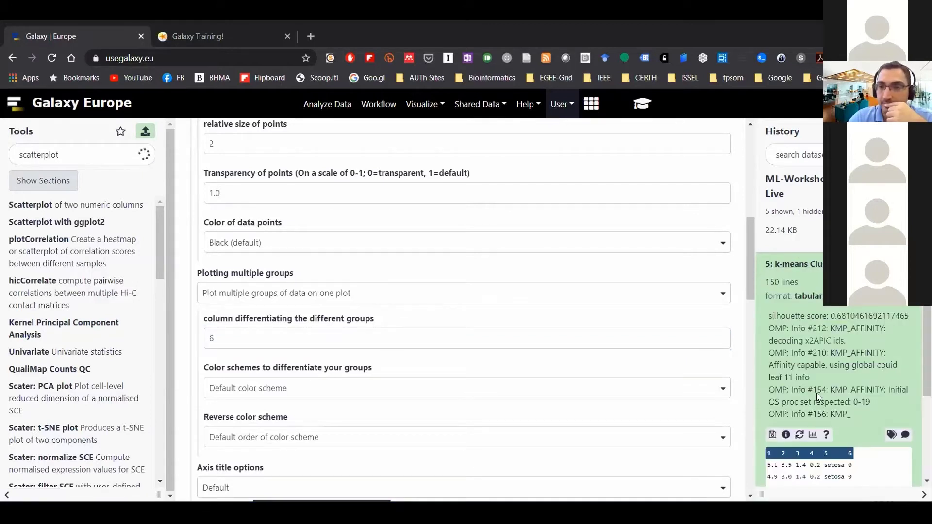
pyautogui.scroll(-2, 808, 344)
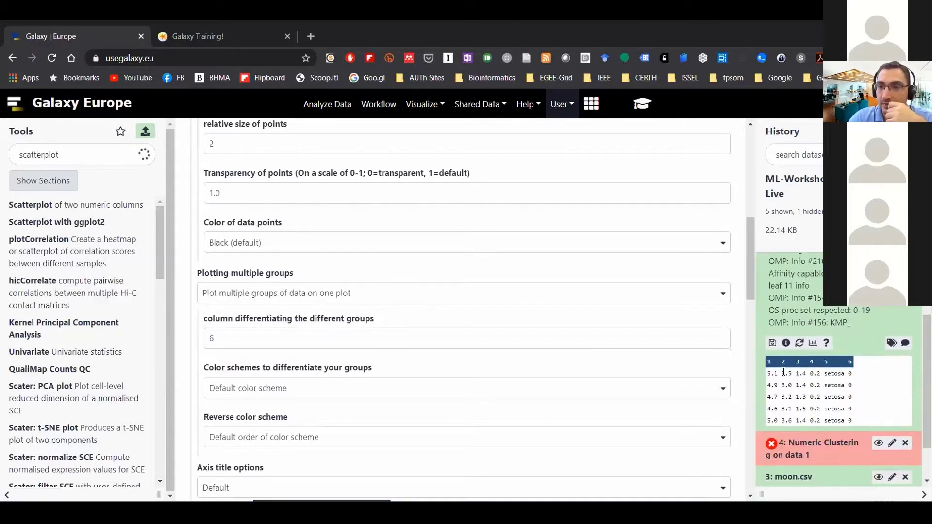
pyautogui.scroll(2, 808, 331)
pyautogui.click(794, 264)
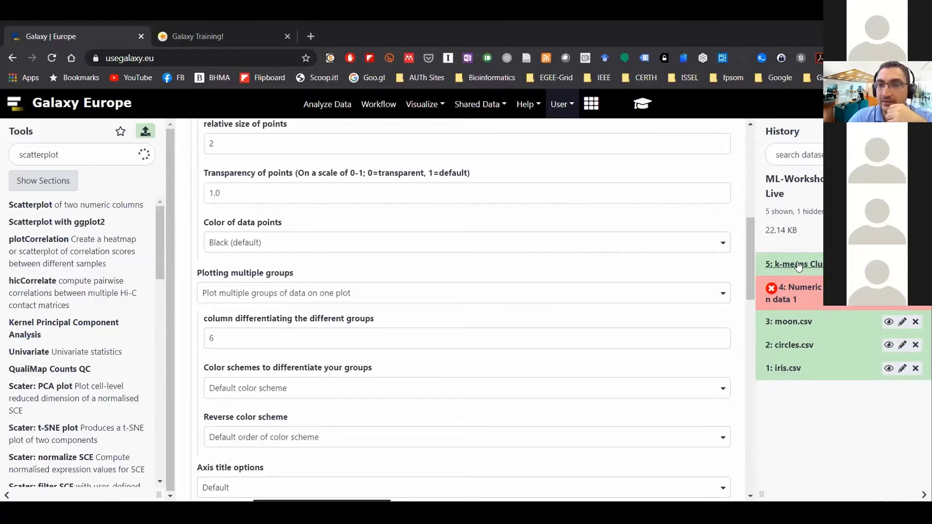
pyautogui.click(794, 264)
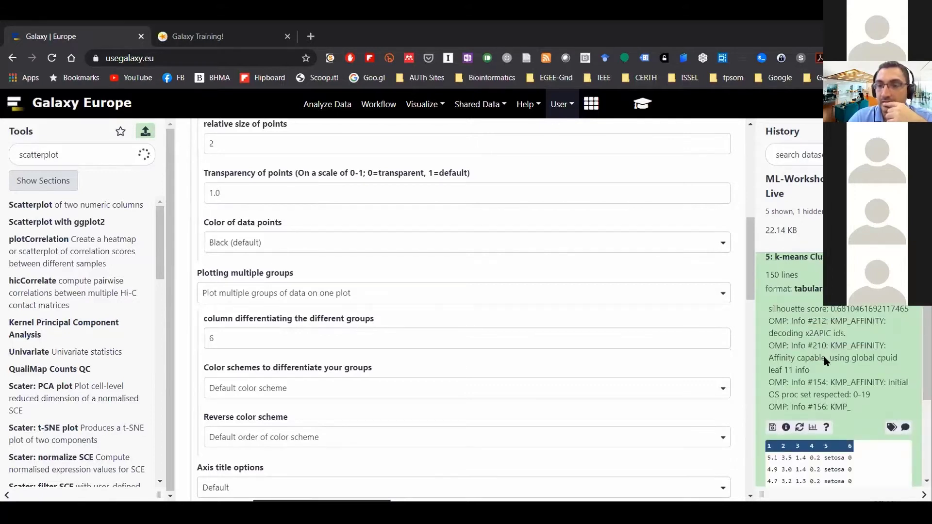
pyautogui.scroll(-3, 804, 383)
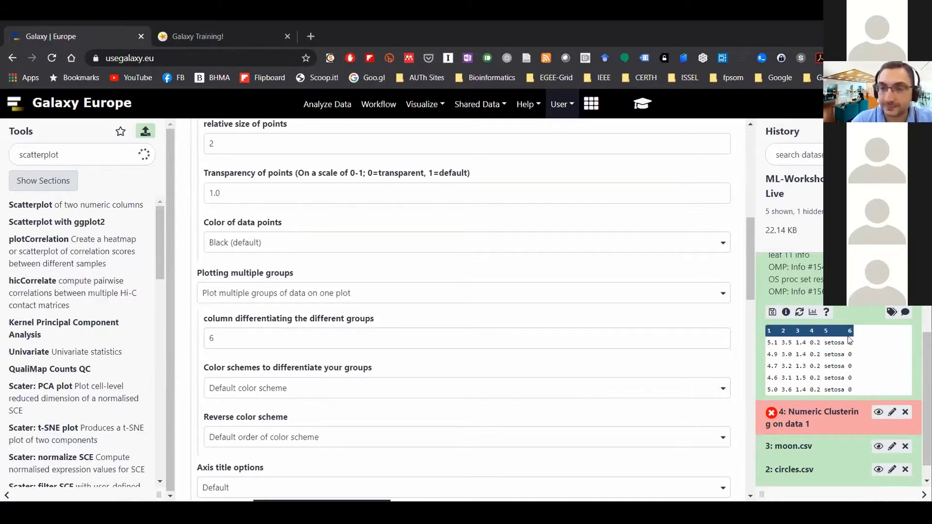
# Step: Set the color scheme that differentiates the groups to Yellow to orange to red (discrete, max=9 colors)
pyautogui.scroll(-3, 364, 352)
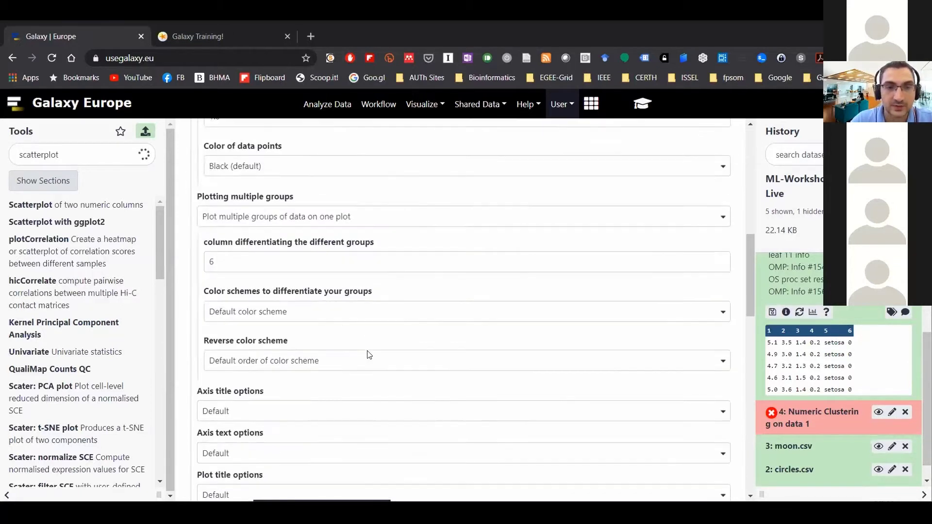
pyautogui.click(337, 317)
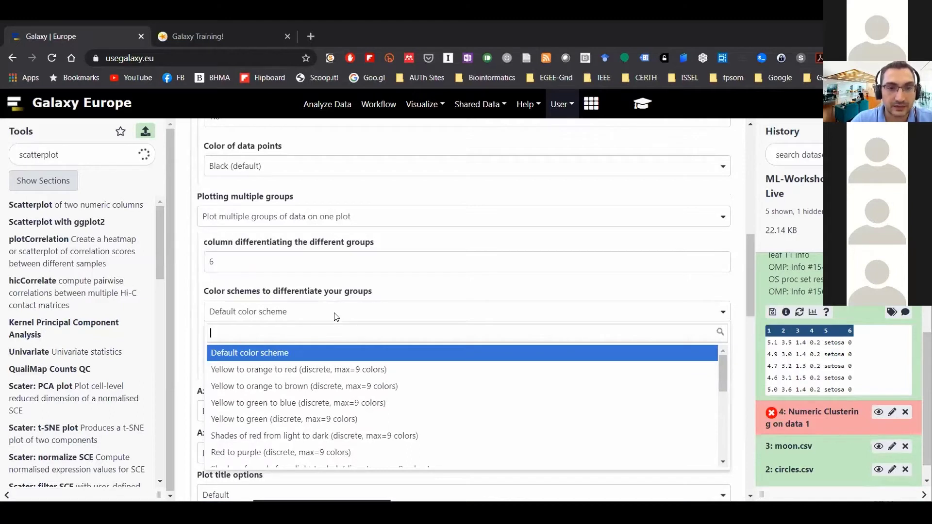
pyautogui.click(335, 318)
pyautogui.click(335, 317)
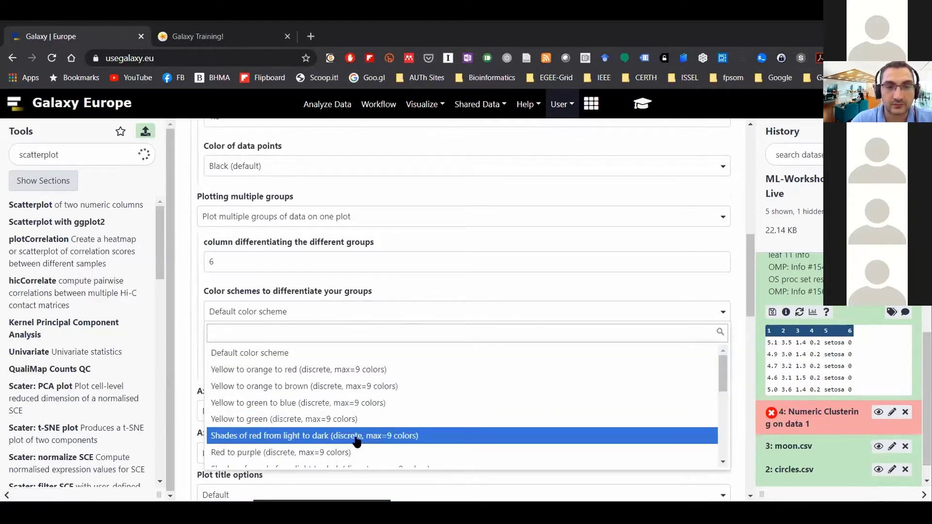
pyautogui.scroll(-2, 334, 422)
pyautogui.scroll(-3, 334, 425)
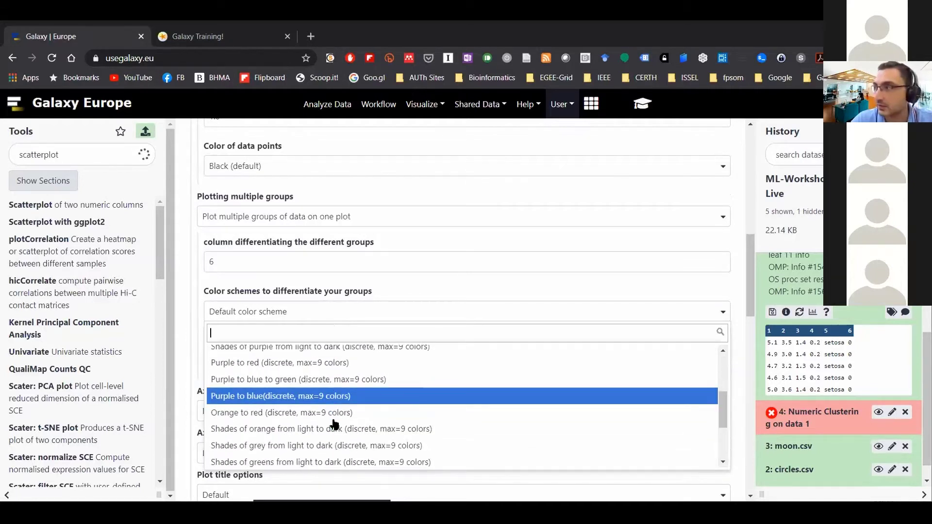
pyautogui.scroll(3, 334, 423)
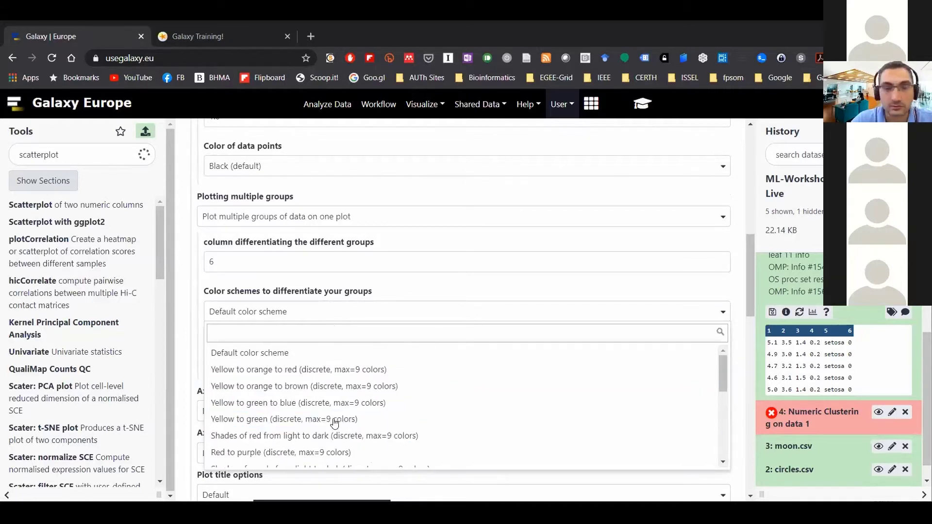
pyautogui.click(307, 371)
# Step: Execute Scatterplot with ggplot2 on the k-means Clustering dataset, leaving the remaining options at their defaults
pyautogui.scroll(-2, 346, 386)
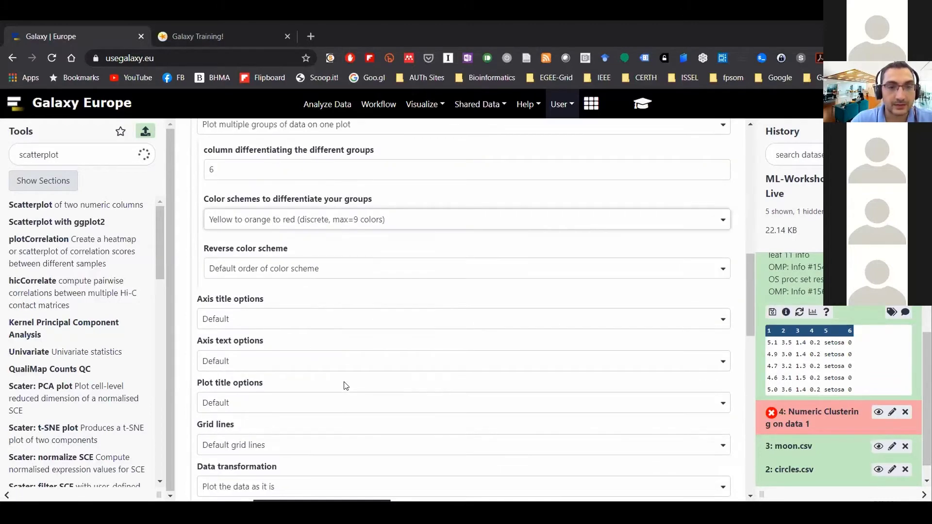
pyautogui.scroll(-15, 345, 386)
pyautogui.click(221, 272)
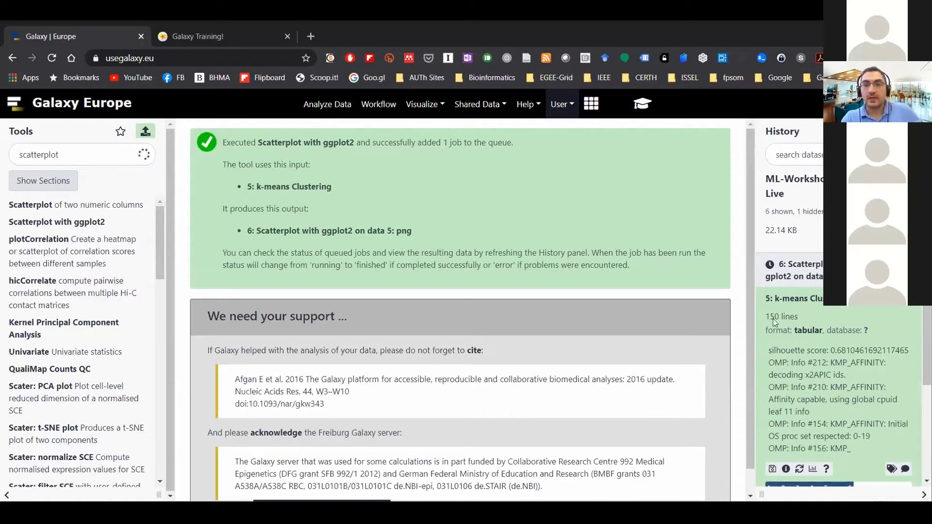
# Step: Collapse the k-means Clustering details, view the finished scatterplot image in a separate browser tab and close it
pyautogui.click(802, 299)
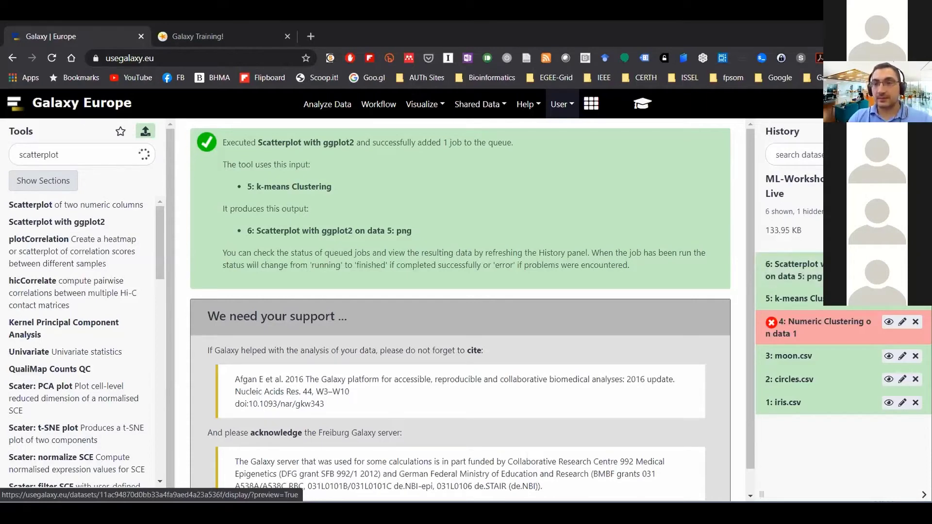
pyautogui.rightClick(888, 264)
pyautogui.click(786, 270)
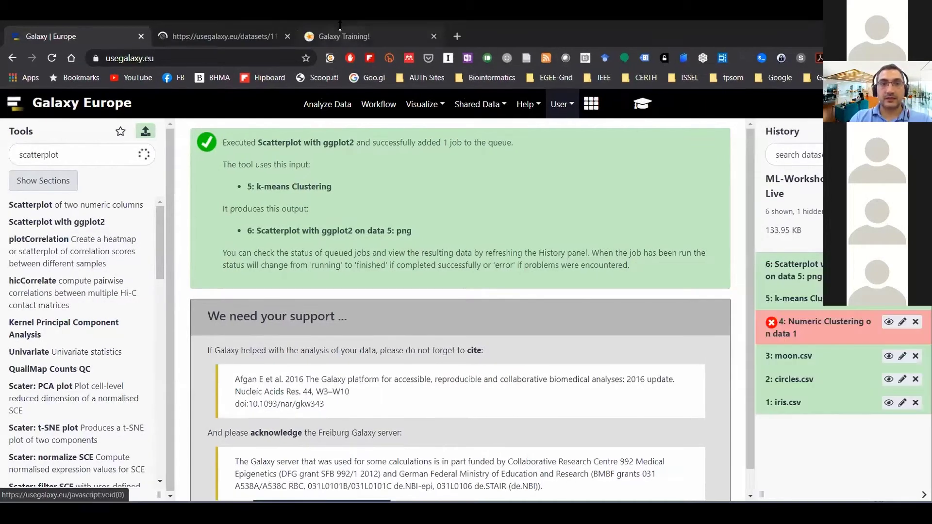
pyautogui.click(196, 38)
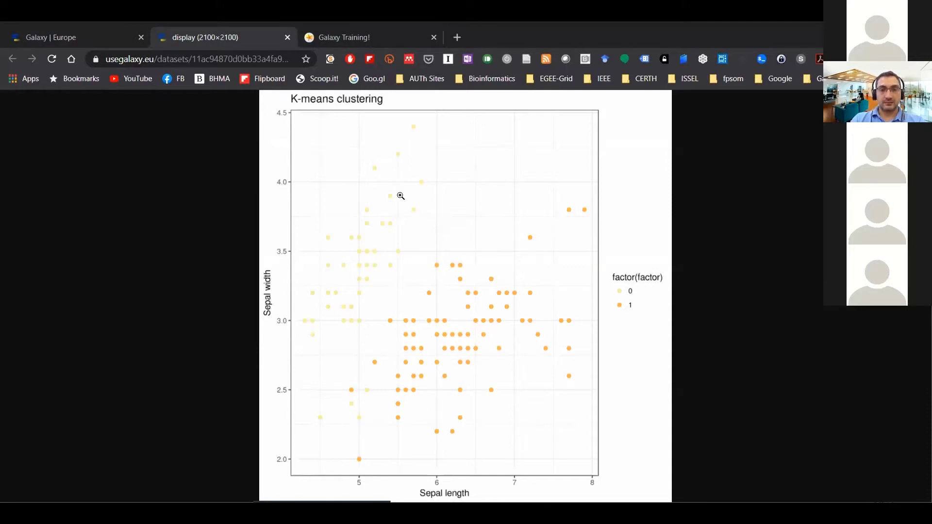
pyautogui.click(287, 38)
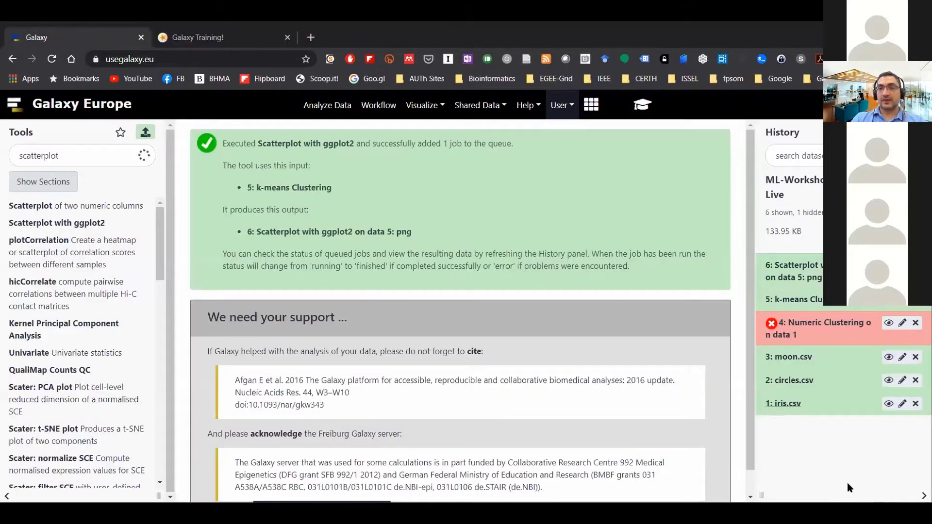
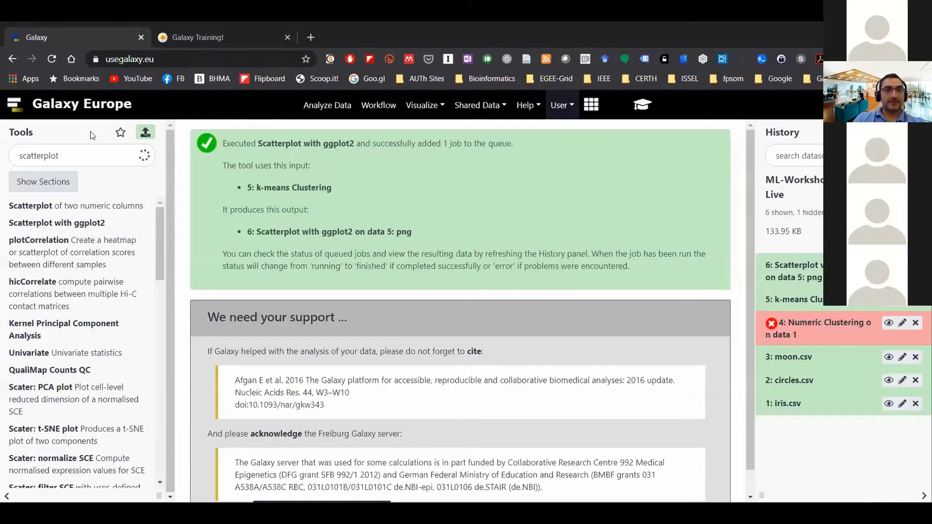
# Step: Clear the tool search, reload the Galaxy Europe home page and search the tools for "scatterplot"
pyautogui.moveTo(59, 155); pyautogui.dragTo(2, 159)
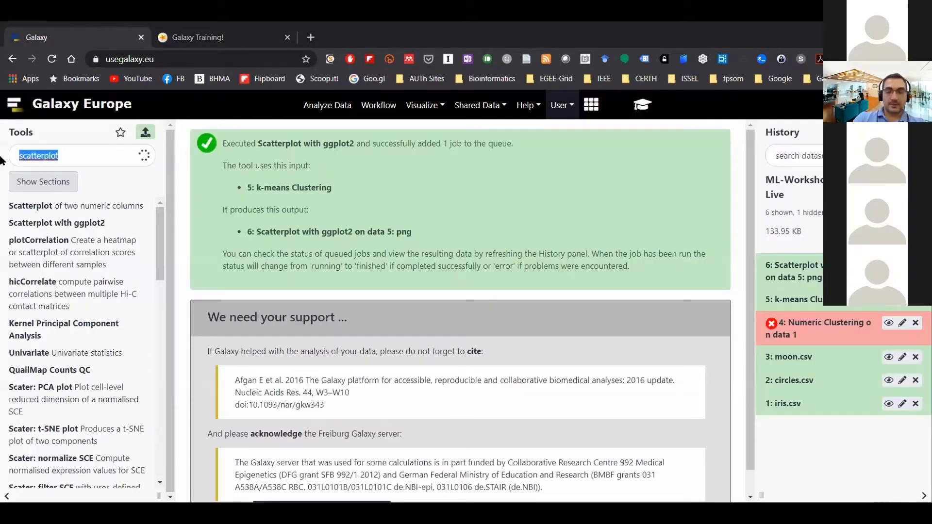
pyautogui.press('BackSpace')
pyautogui.click(37, 112)
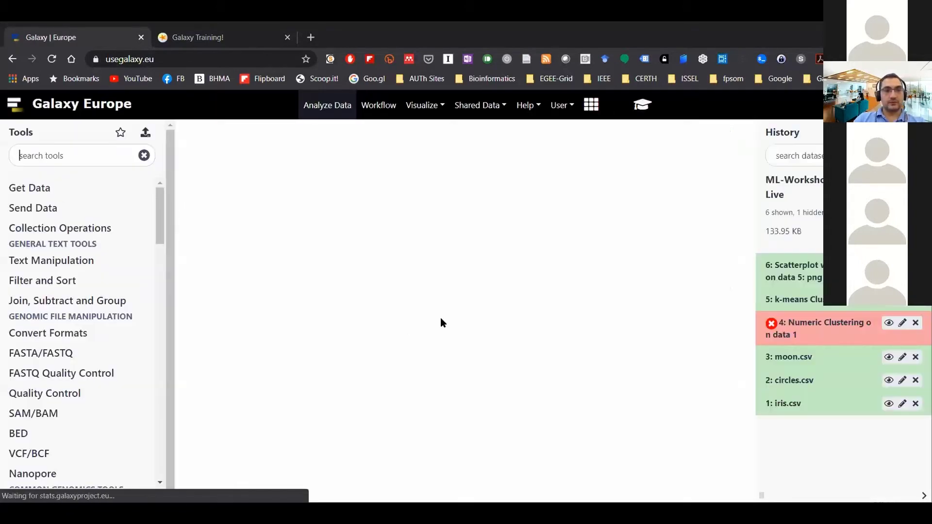
pyautogui.write('sca')
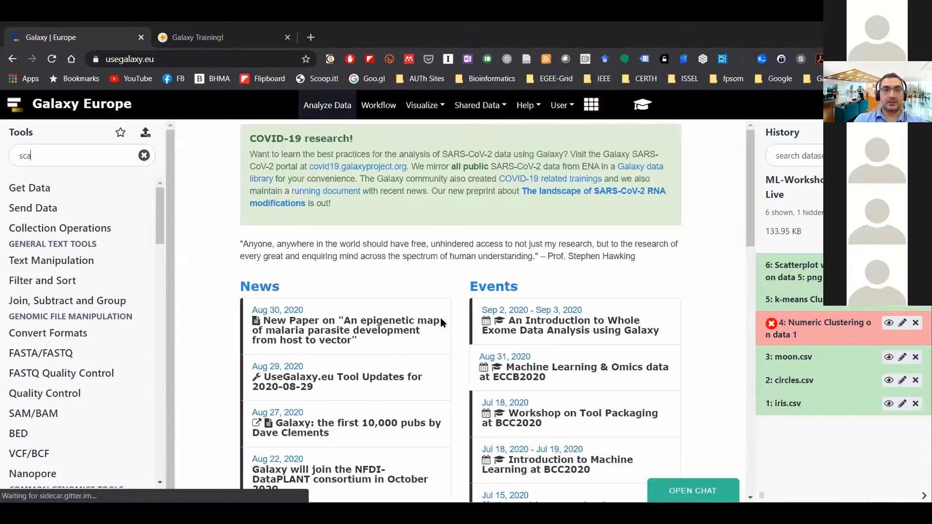
pyautogui.write('tterplot')
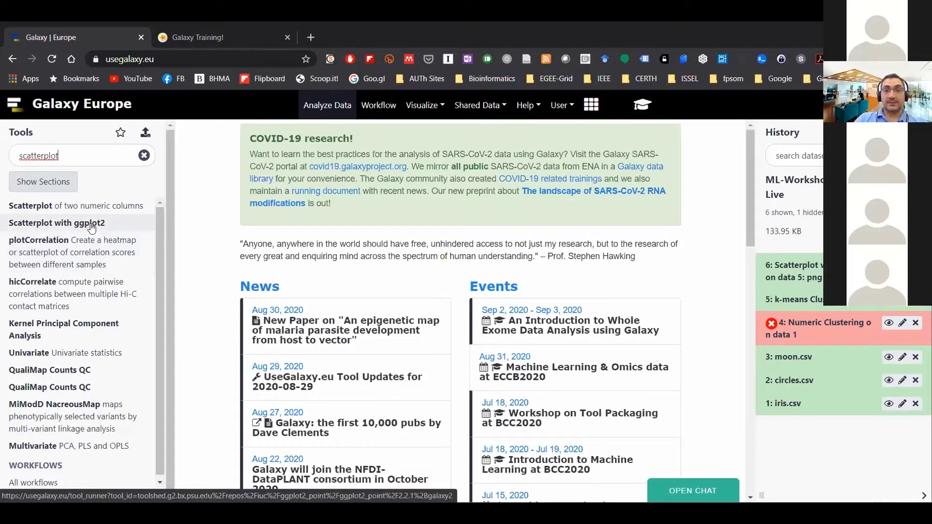
# Step: Open usegalaxy.org in a new browser tab, search its tools for "scatterplot" and close the tab
pyautogui.click(310, 38)
pyautogui.write('usegalaxy.or')
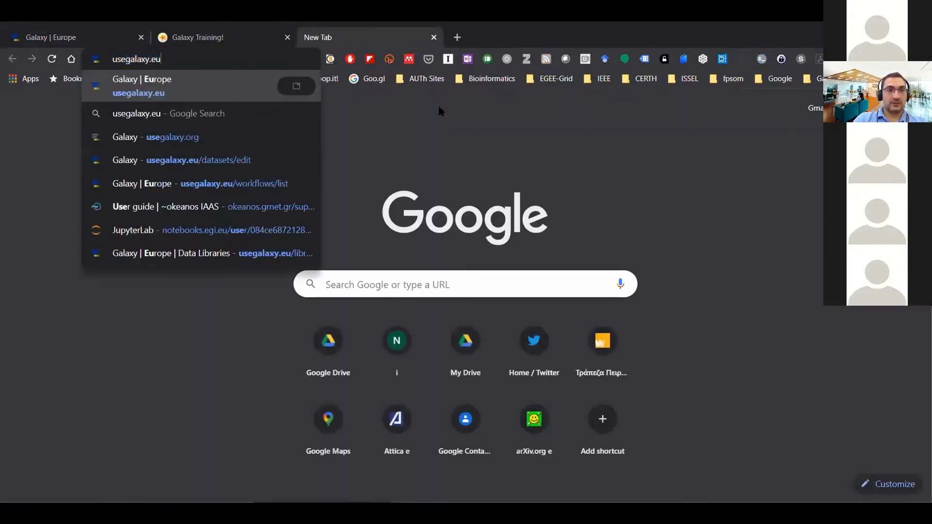
pyautogui.press('Return')
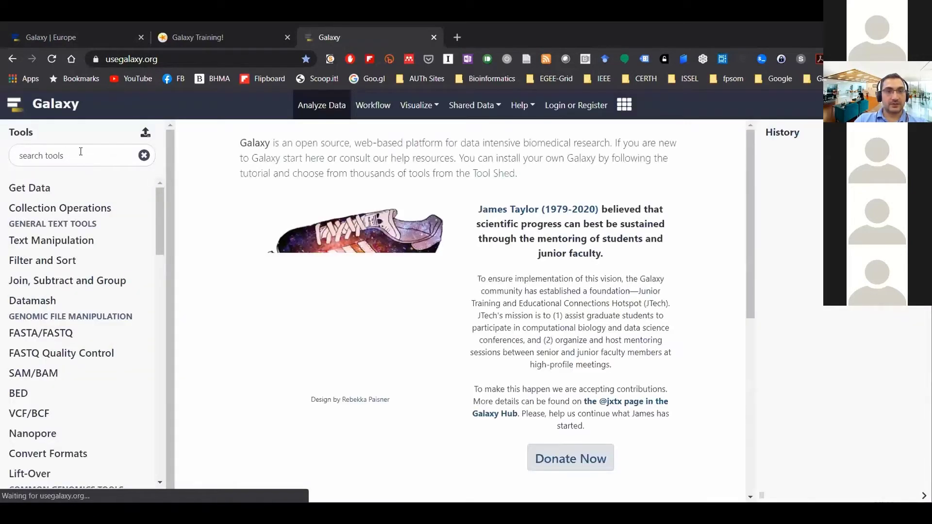
pyautogui.click(81, 152)
pyautogui.write('scatter')
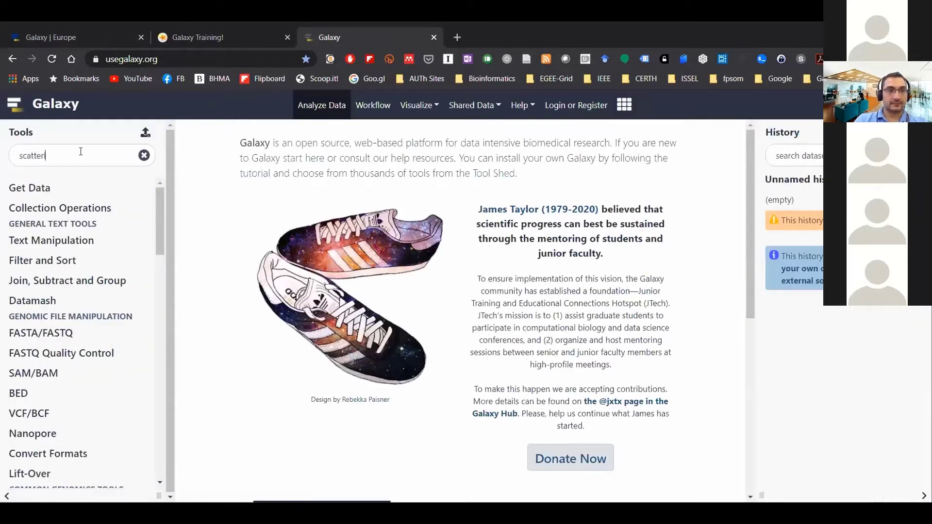
pyautogui.write('plot')
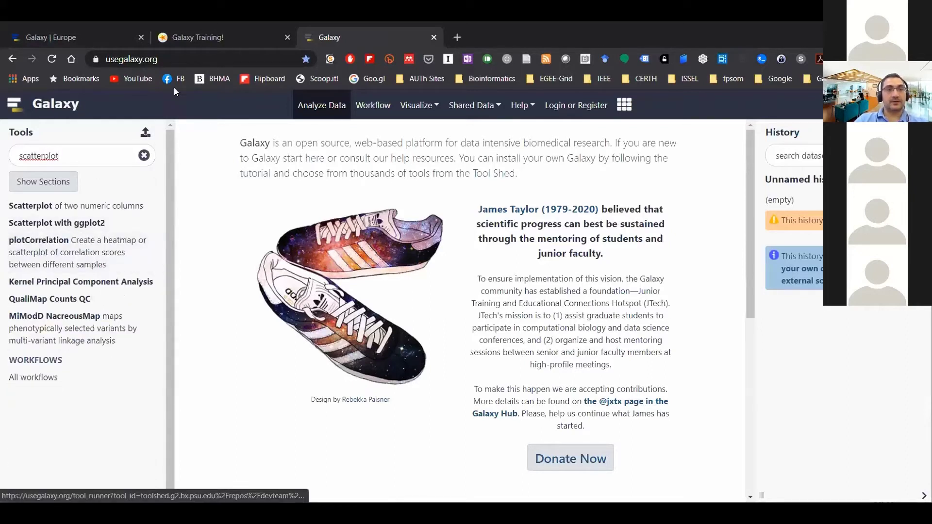
pyautogui.click(434, 37)
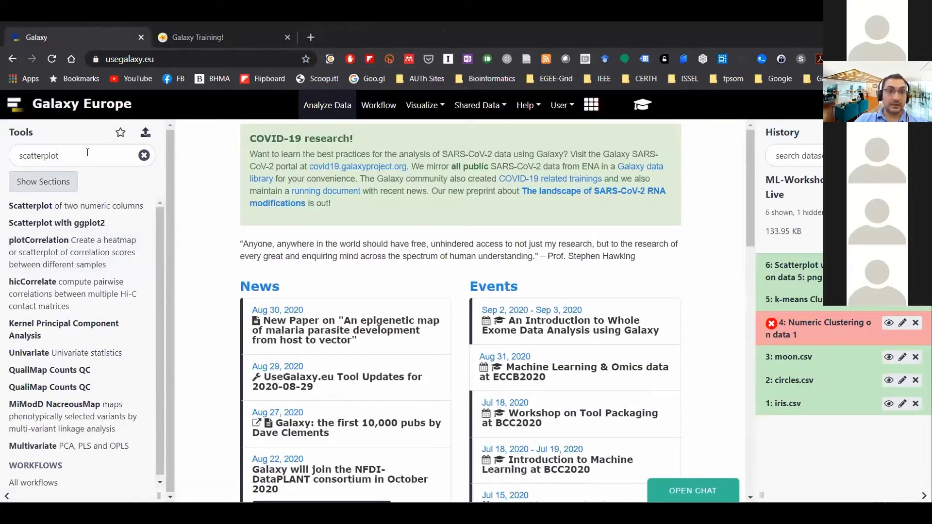
# Step: Repeat the "scatterplot" tool search on Galaxy Europe and clear it to restore the full tool list
pyautogui.doubleClick(39, 155)
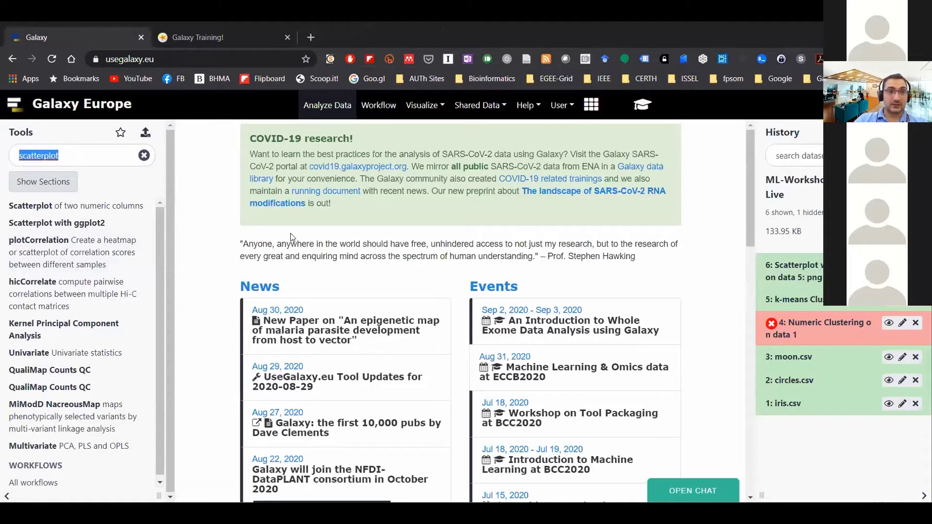
pyautogui.press('BackSpace')
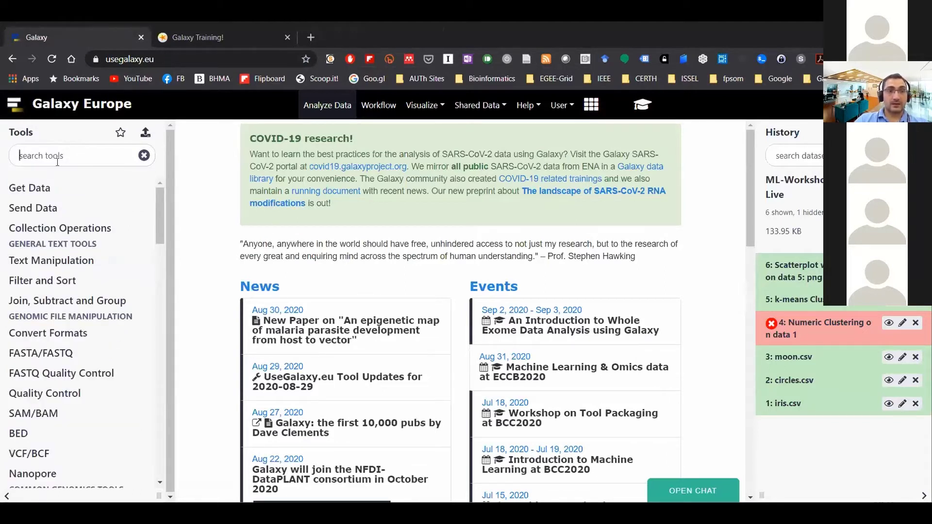
pyautogui.write('scatterplot')
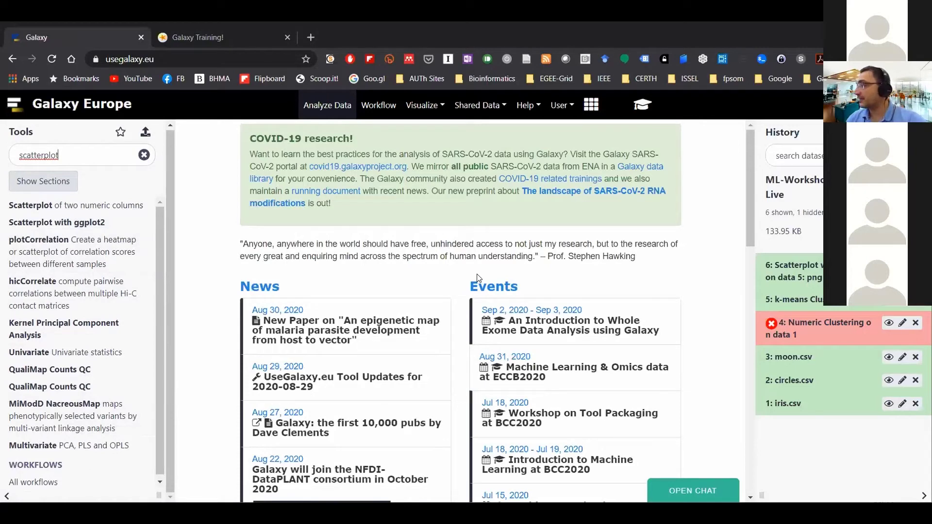
pyautogui.click(144, 155)
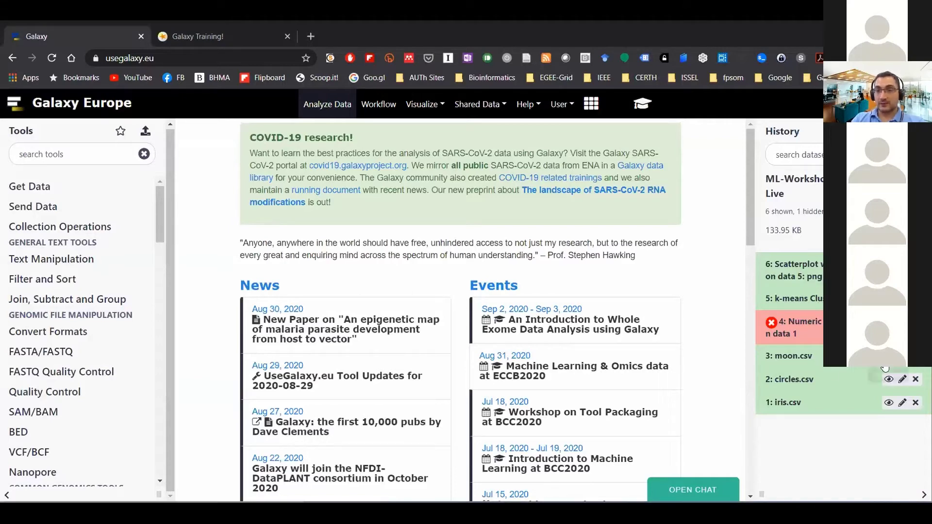
# Step: View the contents of iris.csv and examine the values in its Species column throughout the table
pyautogui.click(888, 404)
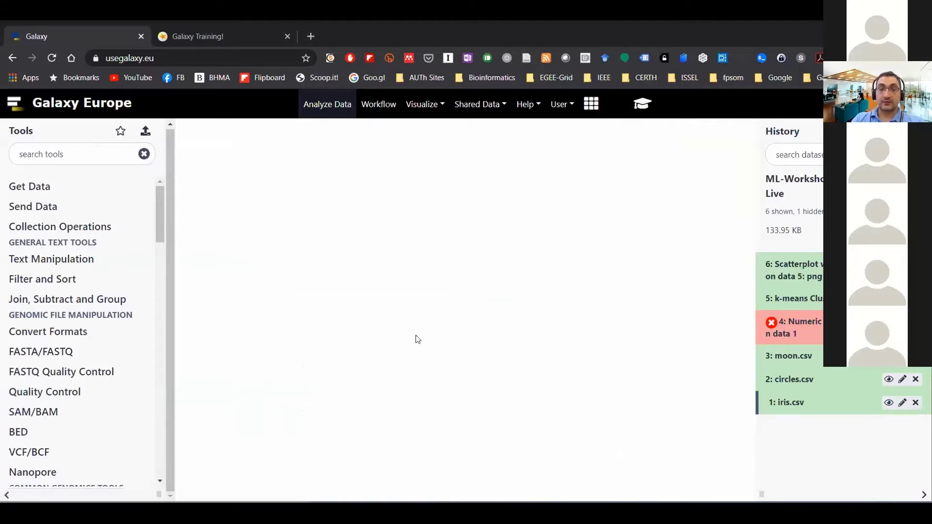
pyautogui.scroll(-15, 430, 326)
pyautogui.scroll(10, 437, 318)
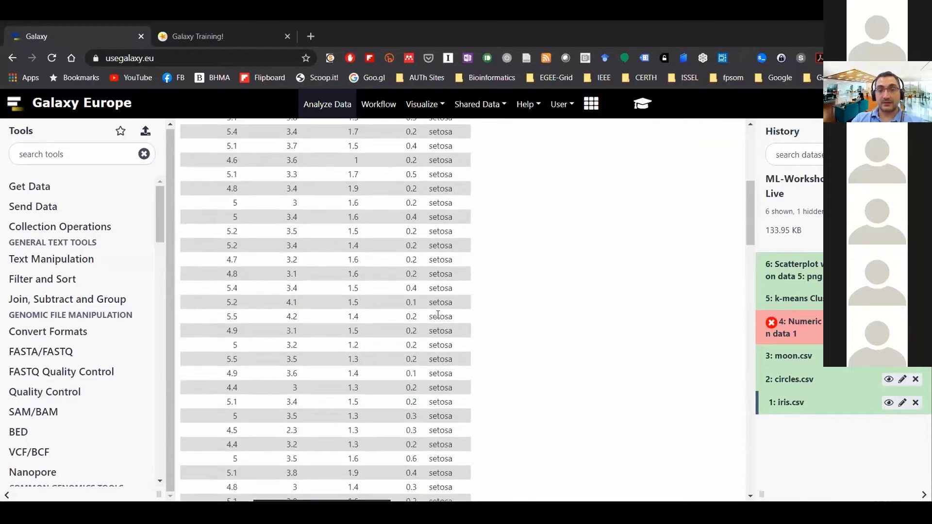
pyautogui.scroll(6, 438, 316)
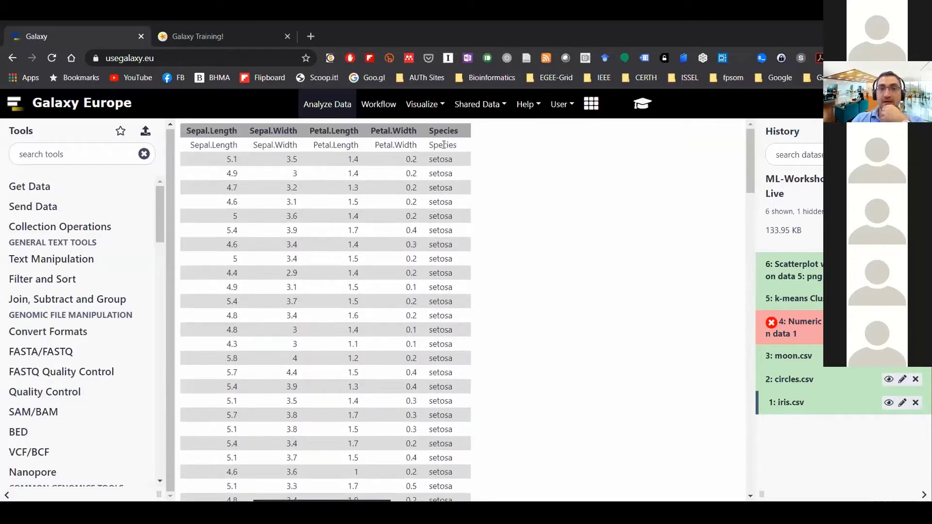
pyautogui.doubleClick(442, 160)
pyautogui.scroll(-15, 448, 277)
pyautogui.doubleClick(454, 249)
pyautogui.scroll(-10, 464, 305)
pyautogui.doubleClick(450, 297)
pyautogui.scroll(1, 460, 315)
pyautogui.scroll(15, 464, 316)
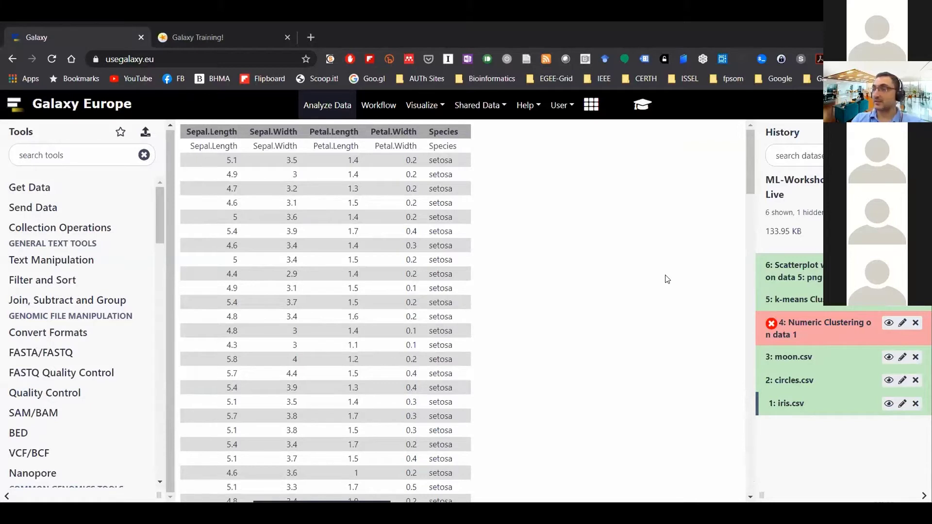
# Step: Expand the k-means Clustering dataset's details, then search the tools for "numeric clustering" and open Numeric Clustering version 1.0.8.1
pyautogui.click(807, 299)
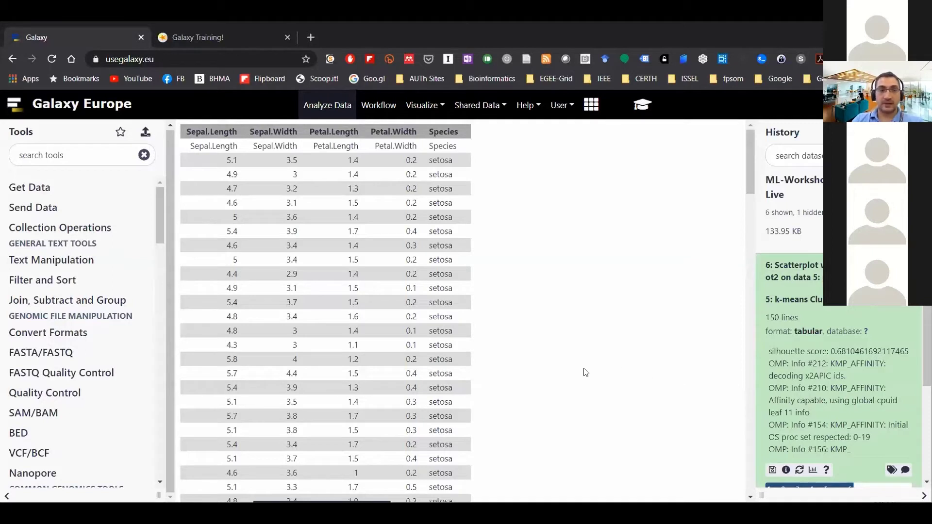
pyautogui.click(59, 151)
pyautogui.write('num')
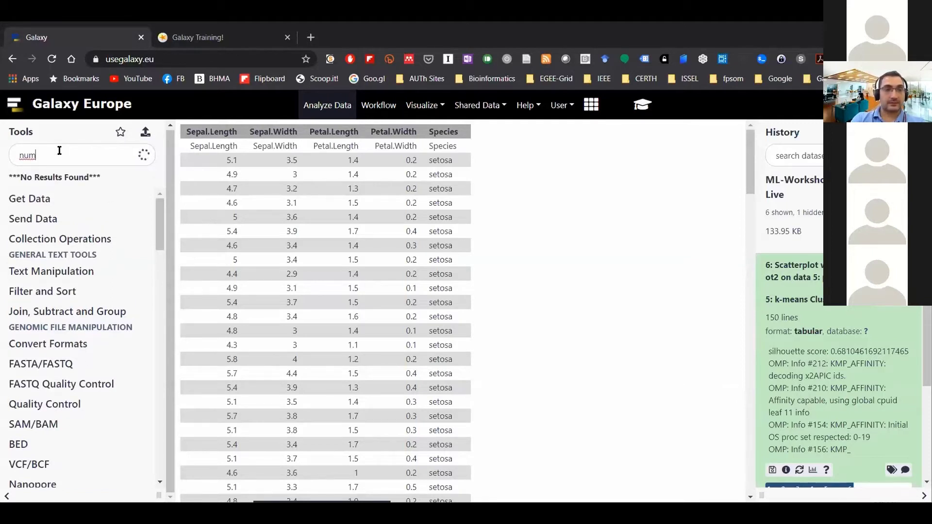
pyautogui.write('erica')
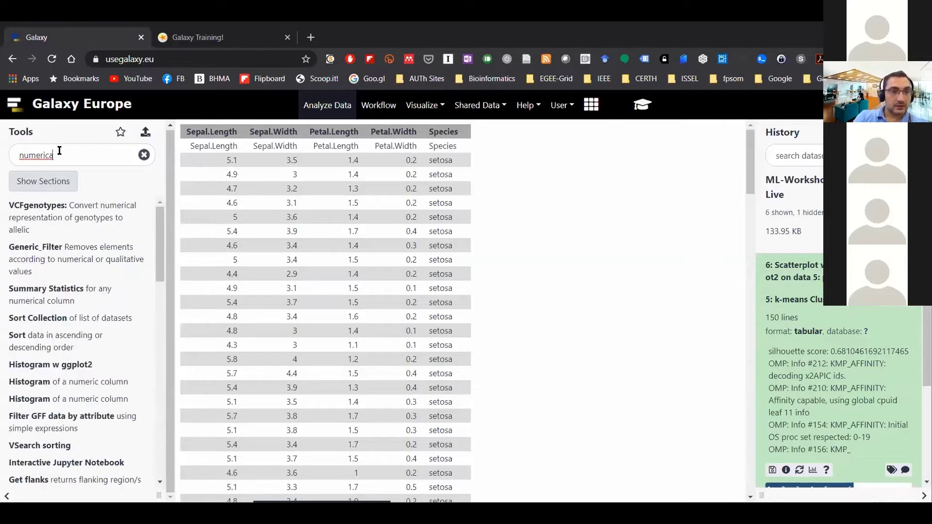
pyautogui.write('l')
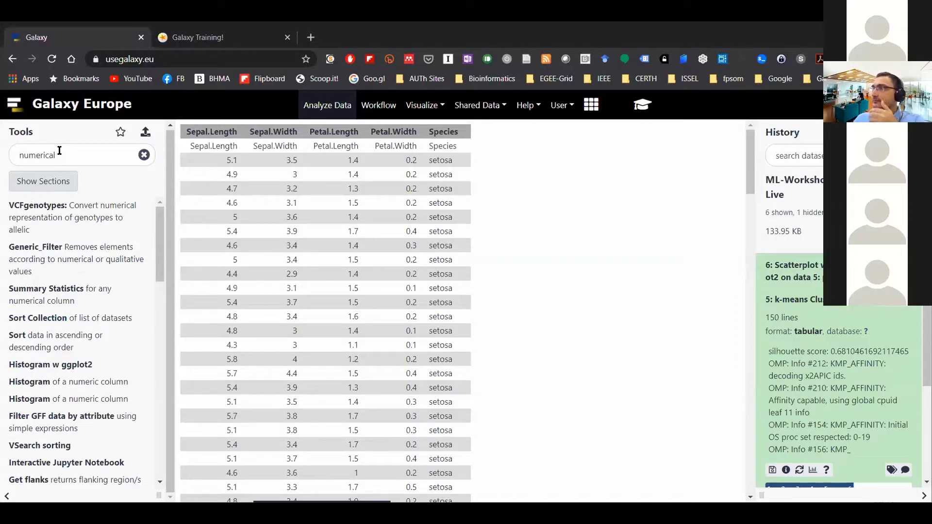
pyautogui.press('BackSpace')
pyautogui.press('BackSpace')
pyautogui.write('cluster')
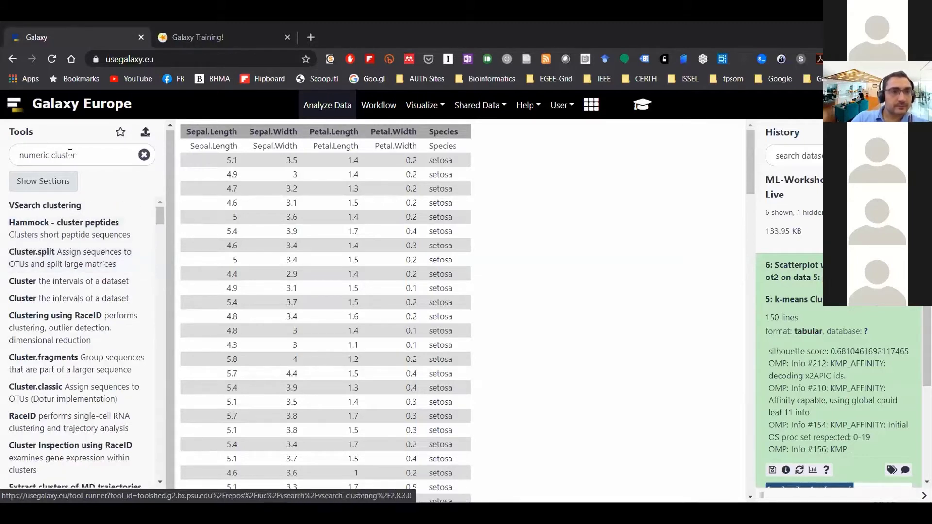
pyautogui.write('ing')
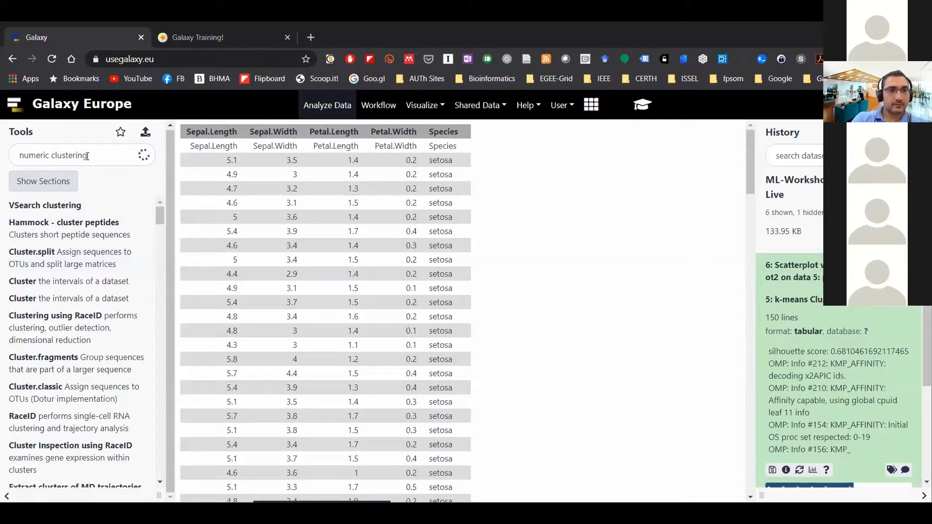
pyautogui.click(54, 222)
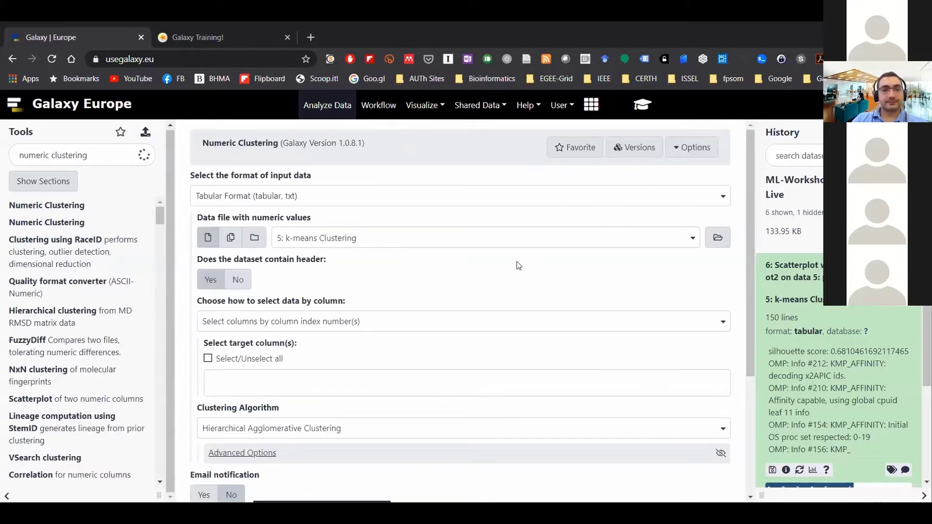
# Step: Show the advanced options of Hierarchical Agglomerative Clustering, examine the number of clusters setting, and collapse the k-means Clustering dataset's details
pyautogui.scroll(-3, 518, 264)
pyautogui.click(248, 334)
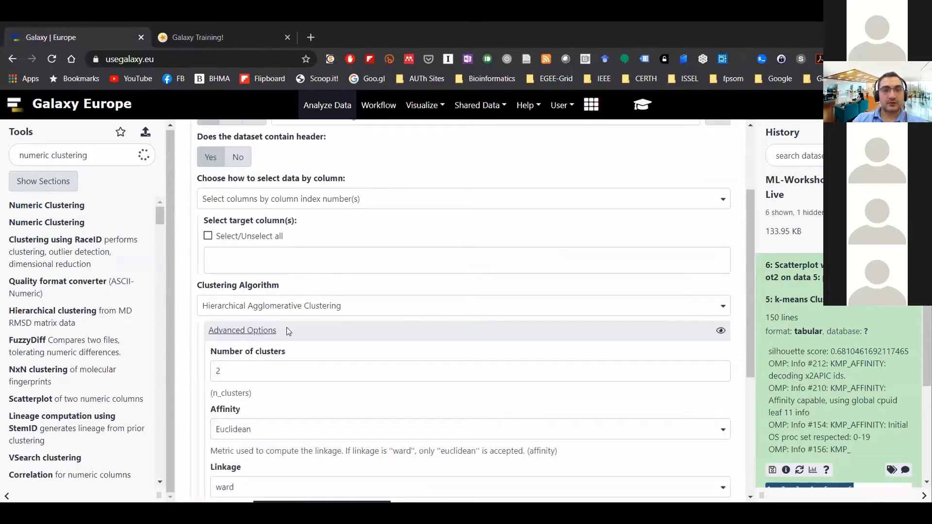
pyautogui.click(273, 364)
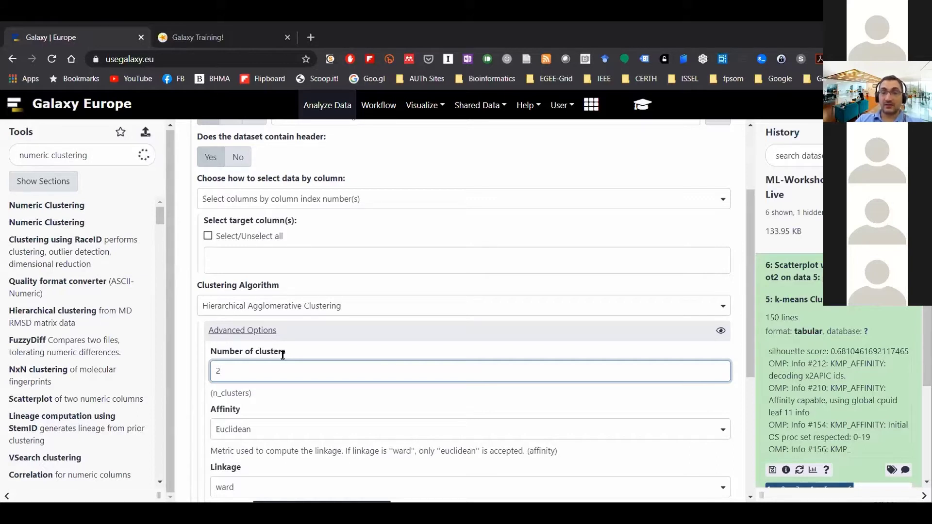
pyautogui.scroll(1, 312, 357)
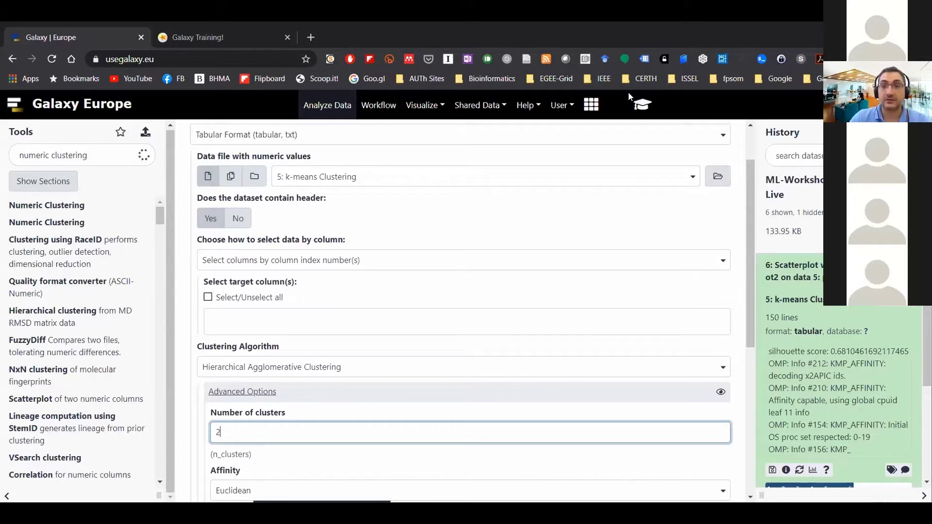
pyautogui.click(675, 349)
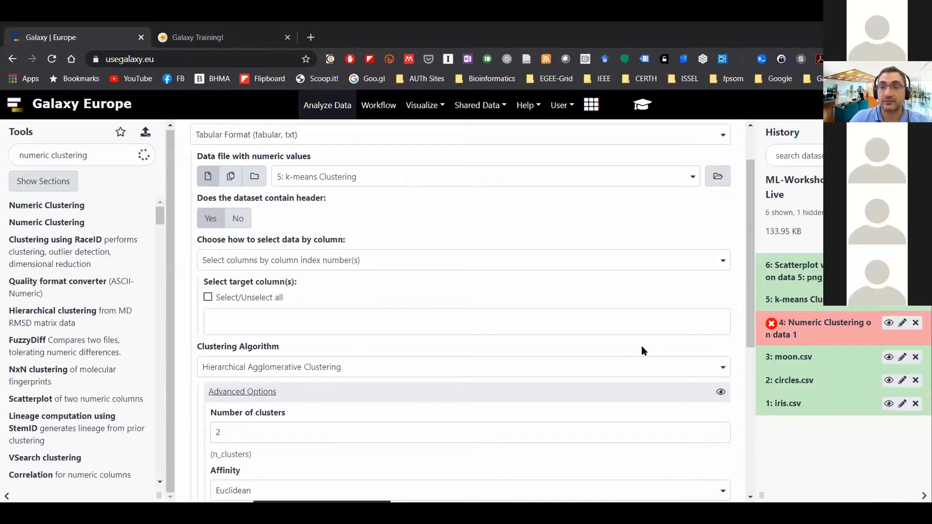
pyautogui.scroll(2, 642, 345)
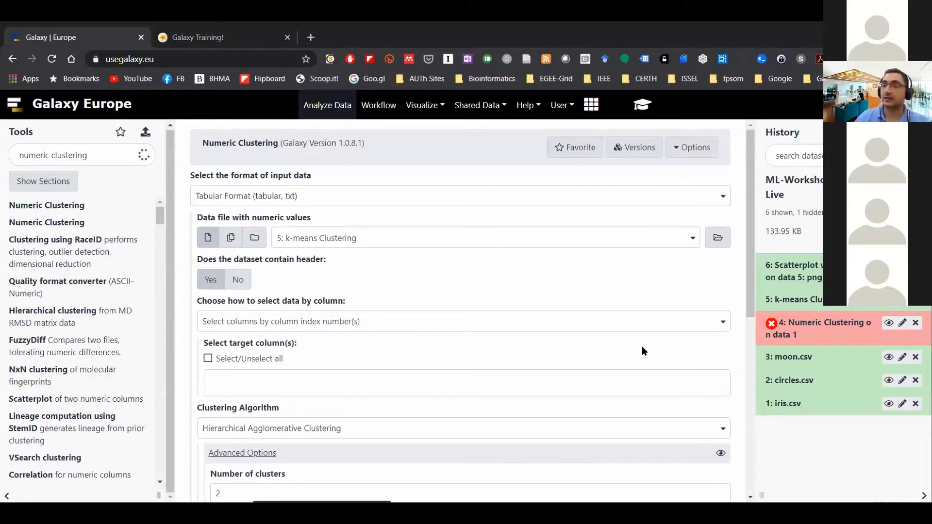
# Step: Open both Numeric Clustering search results to compare versions 0.9 and 1.0.8.1, finishing on version 1.0.8.1
pyautogui.moveTo(87, 157); pyautogui.dragTo(5, 161)
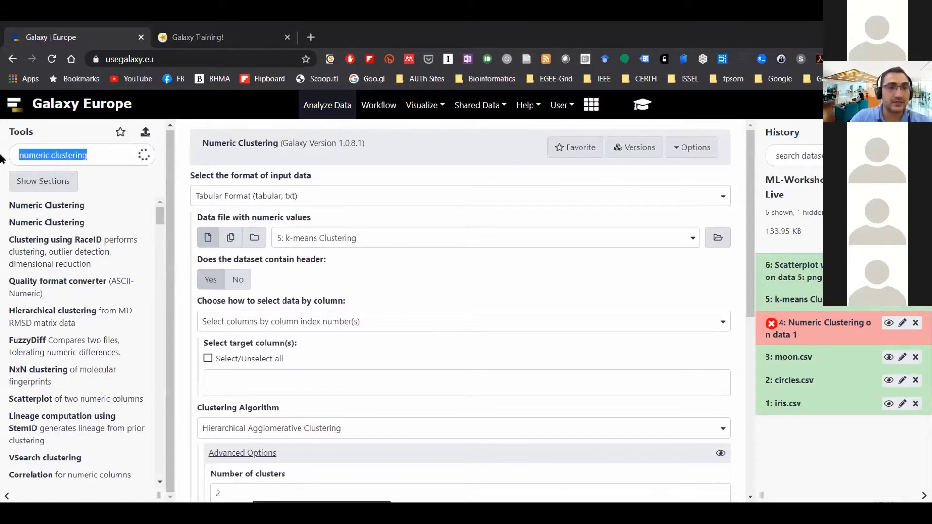
pyautogui.click(92, 156)
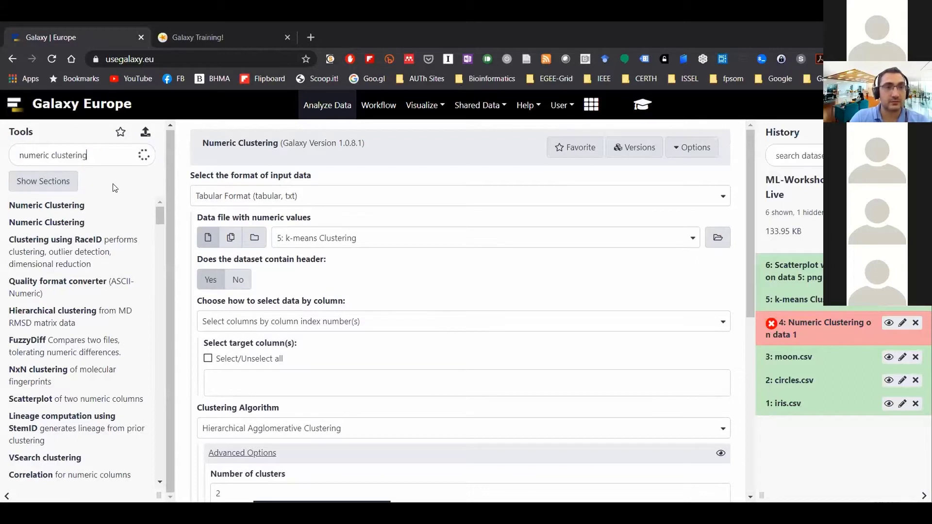
pyautogui.click(66, 228)
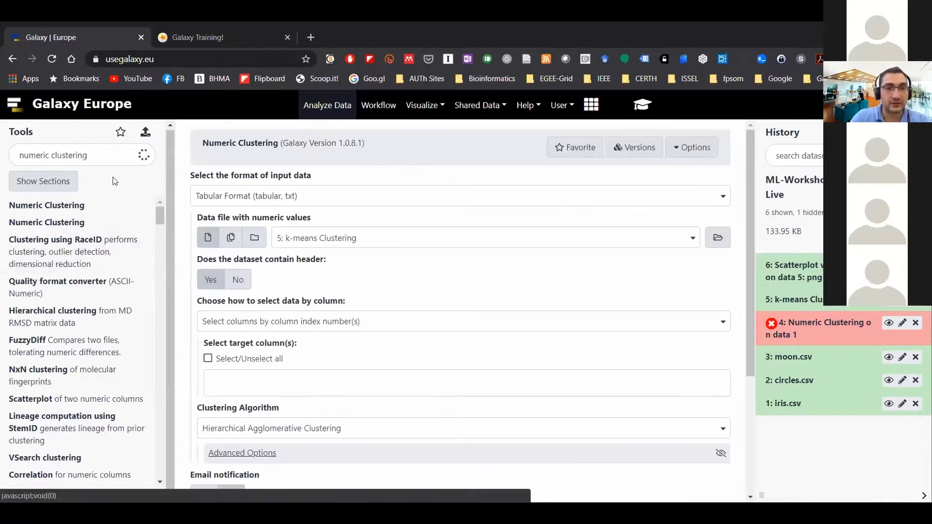
pyautogui.click(32, 208)
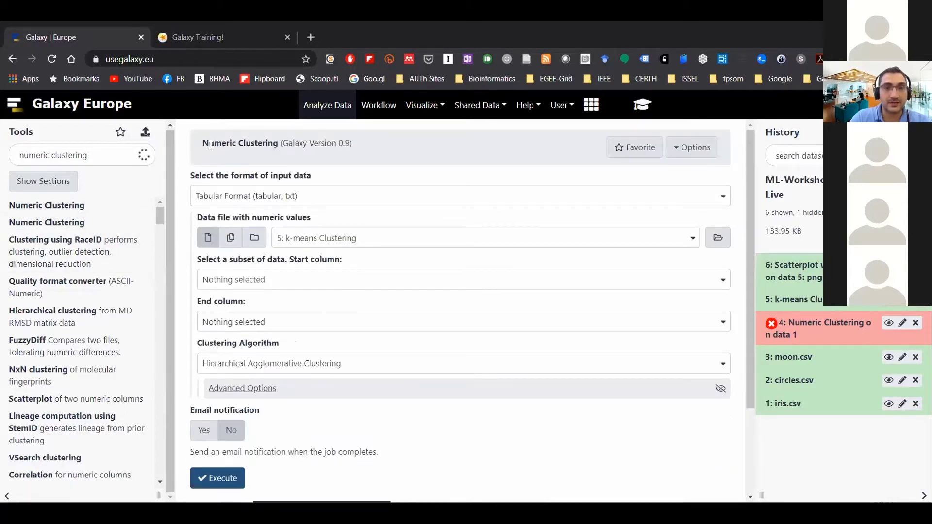
pyautogui.moveTo(203, 143)
pyautogui.mouseDown()
pyautogui.moveTo(364, 143)
pyautogui.moveTo(189, 152)
pyautogui.mouseUp()
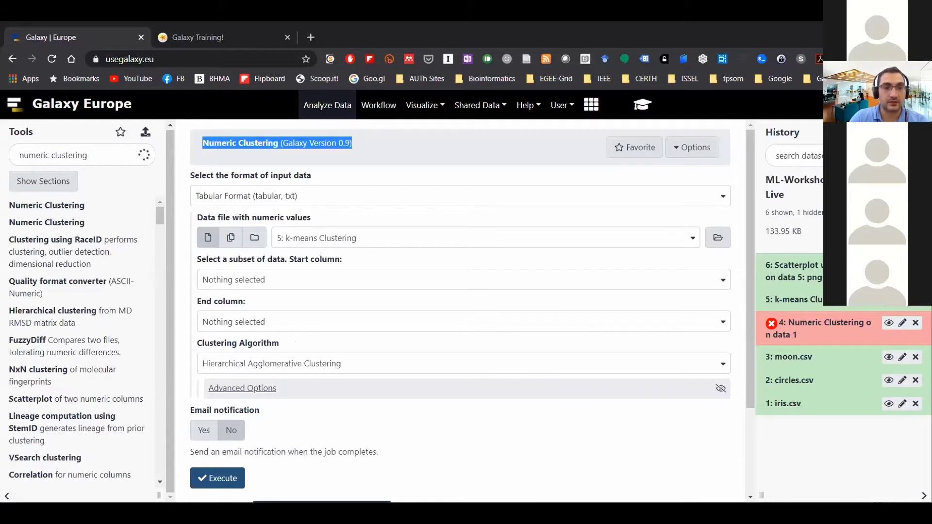
pyautogui.hotkey('alt', 'Tab')
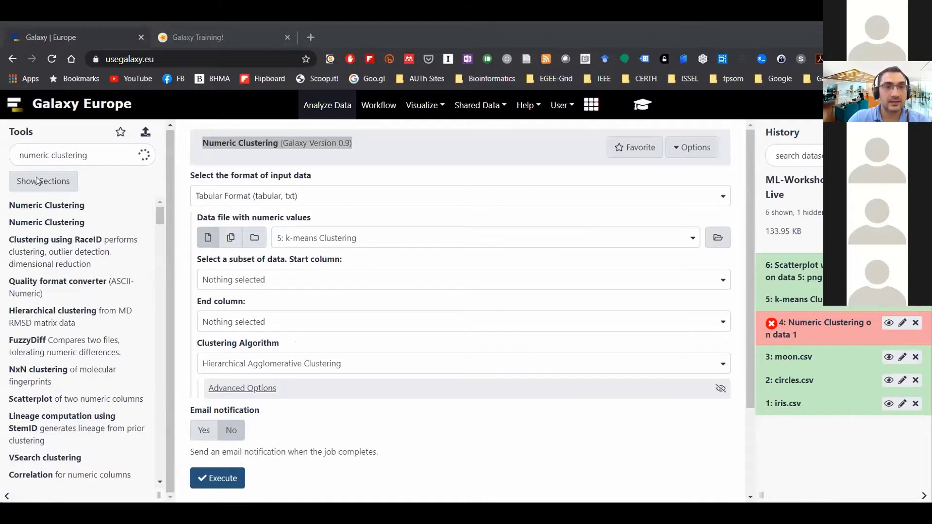
pyautogui.click(54, 223)
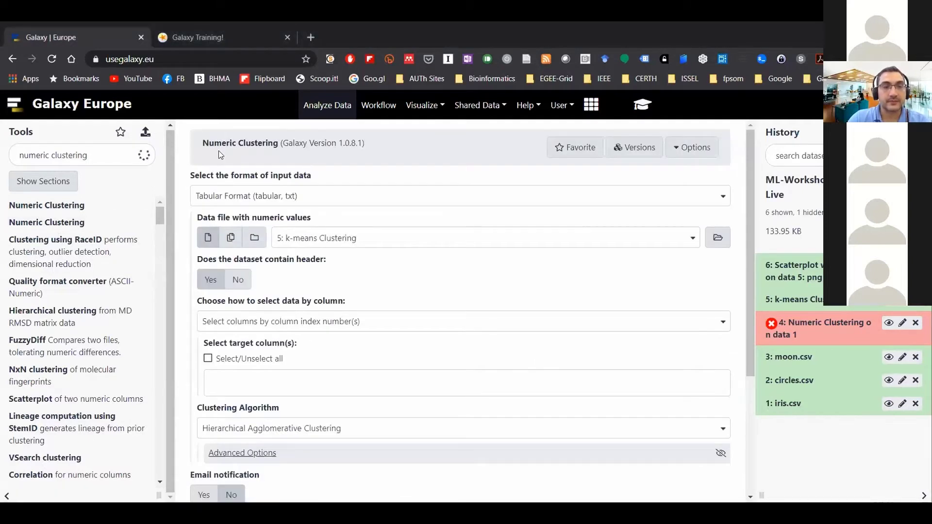
pyautogui.moveTo(202, 143); pyautogui.dragTo(283, 146)
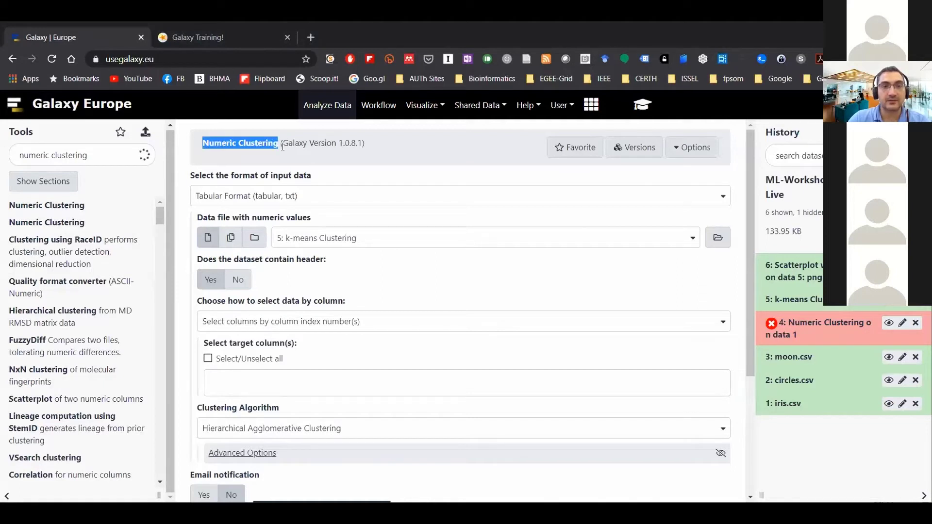
pyautogui.click(282, 146)
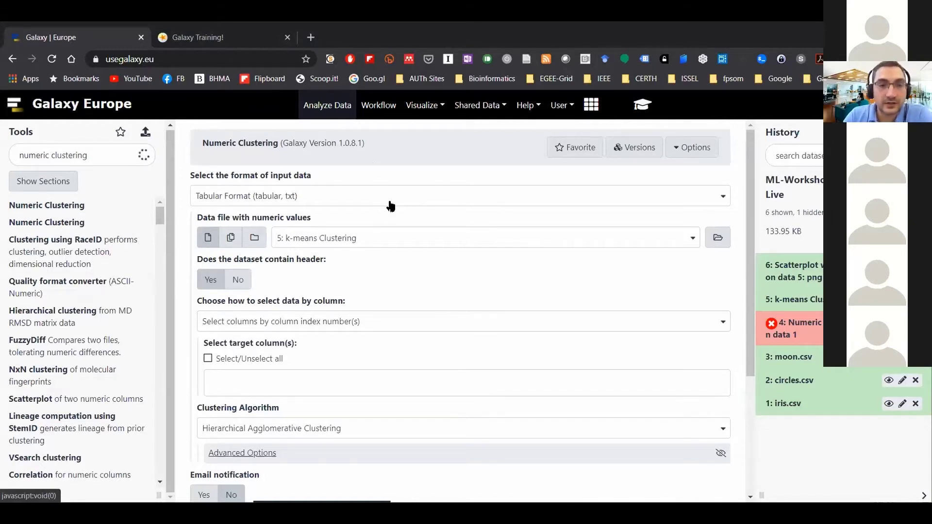
# Step: Set the input data format to Tabular Format (tabular, txt) and choose iris.csv as the data file with numeric values
pyautogui.click(373, 202)
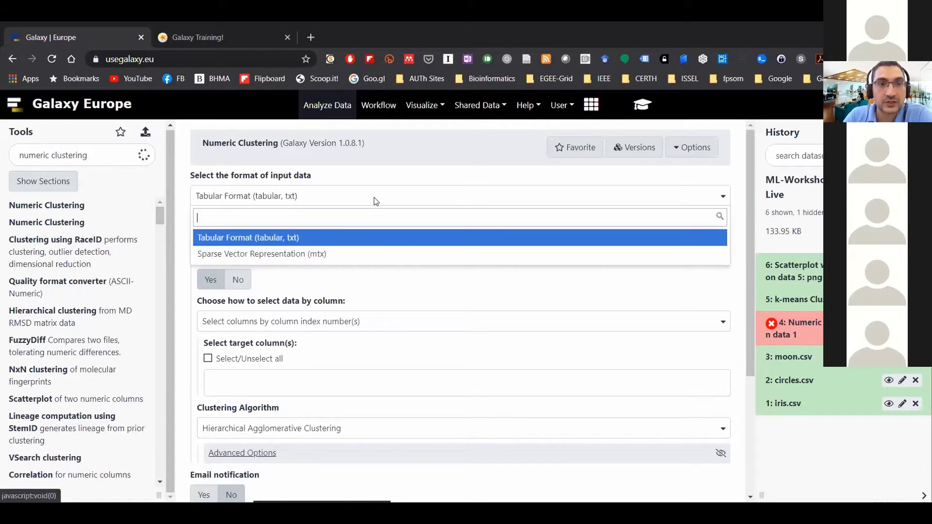
pyautogui.click(355, 238)
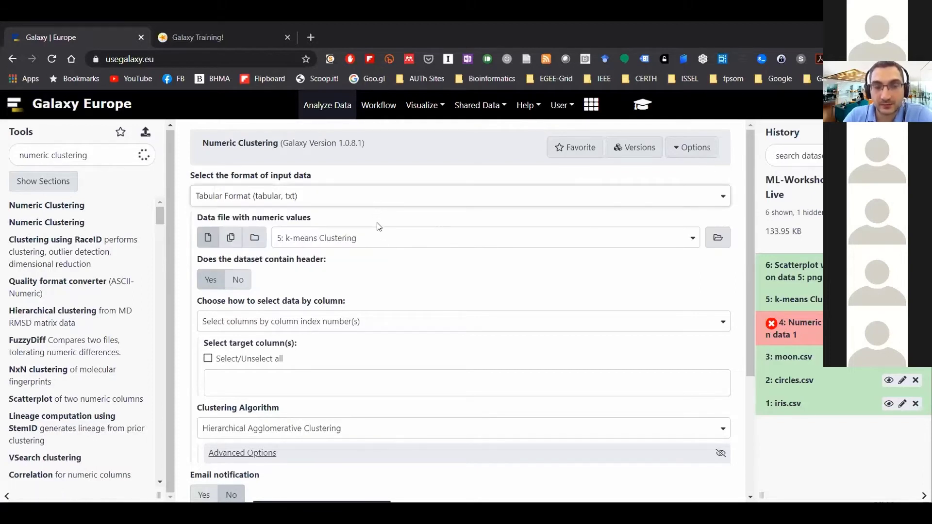
pyautogui.click(481, 243)
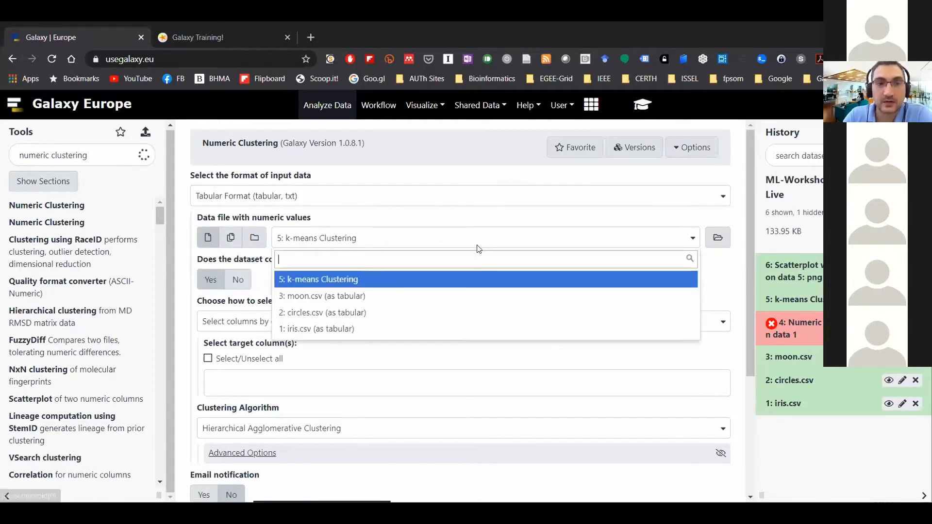
pyautogui.click(427, 331)
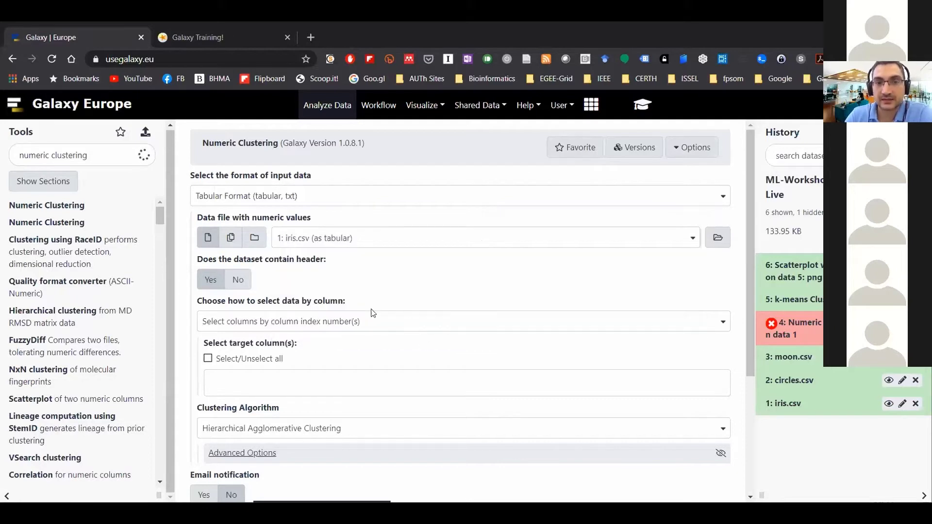
# Step: Select all columns excluding some by column header name and enter Species as the header to exclude
pyautogui.click(298, 323)
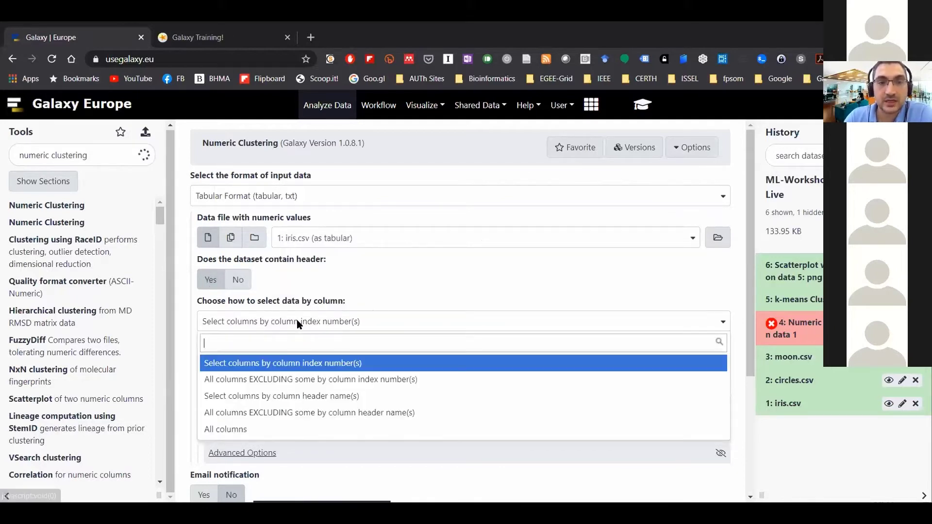
pyautogui.click(315, 412)
pyautogui.click(296, 367)
pyautogui.write('Specie')
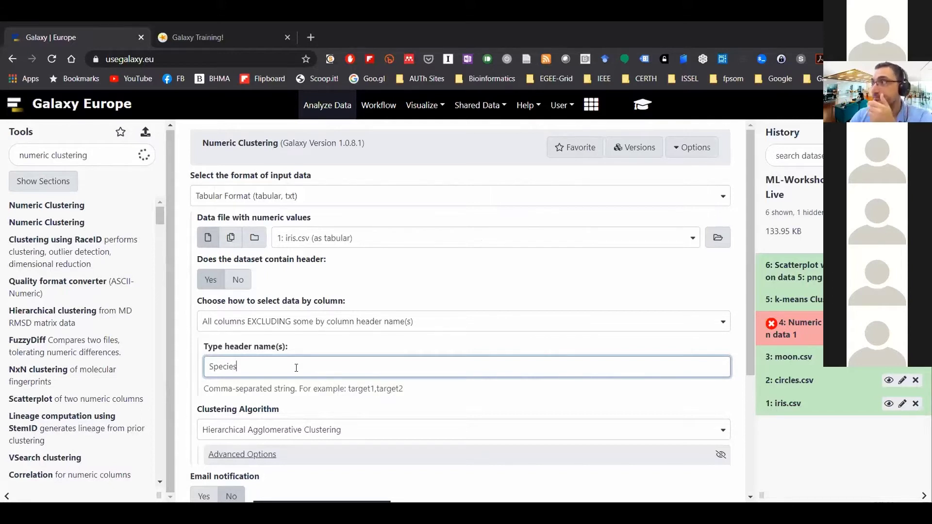
pyautogui.write('s')
# Step: Choose Hierarchical Agglomerative Clustering as the clustering algorithm and expand its advanced options
pyautogui.scroll(-2, 243, 403)
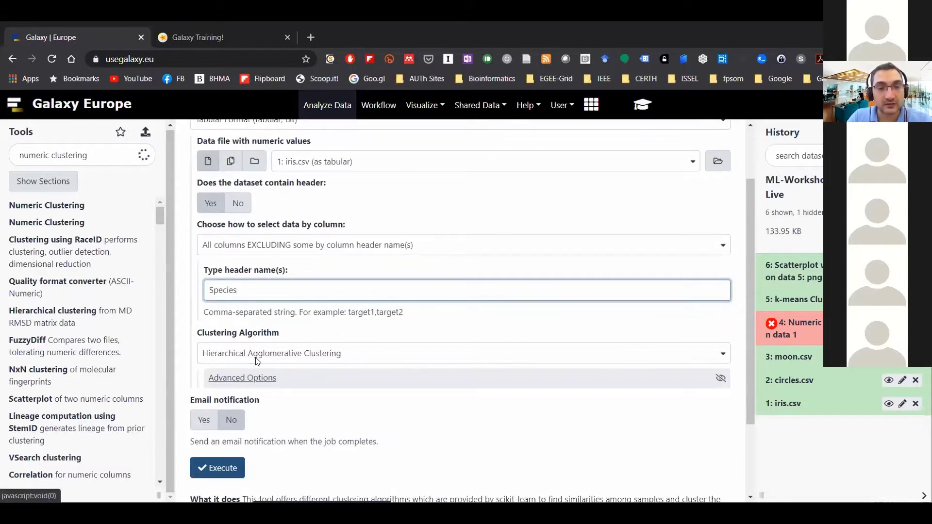
pyautogui.click(251, 358)
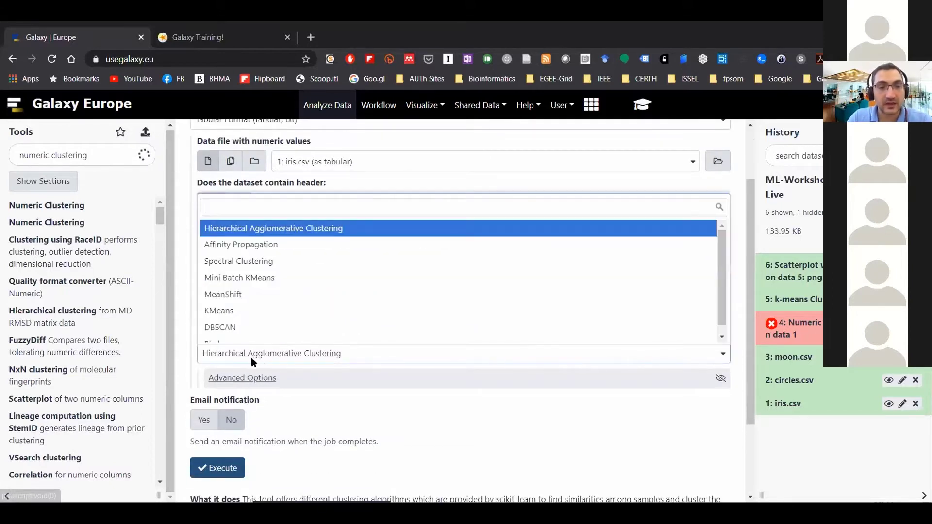
pyautogui.click(284, 229)
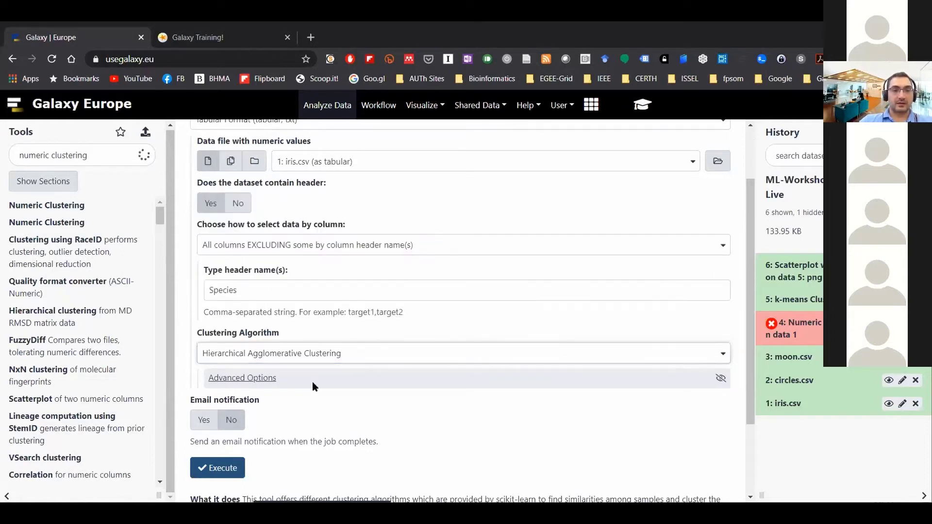
pyautogui.click(259, 378)
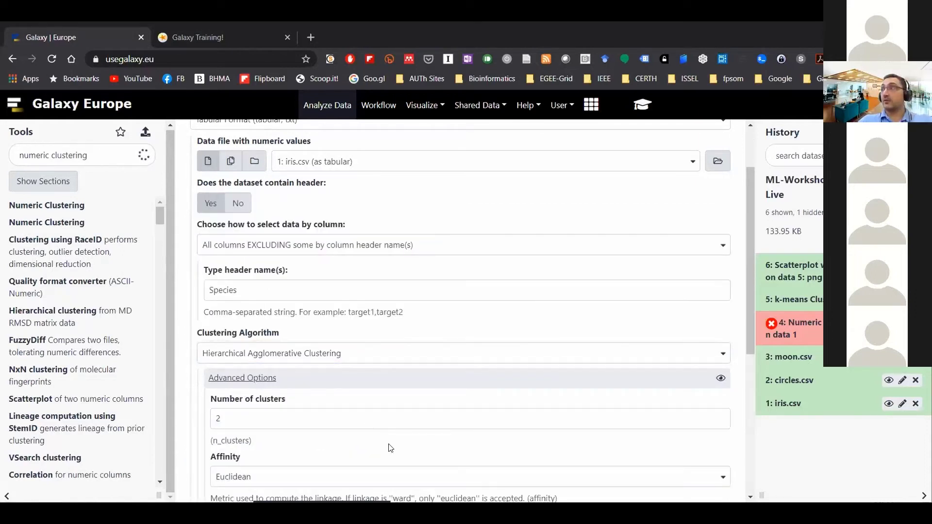
# Step: Keep 2 clusters, Euclidean affinity and ward linkage, and run the hierarchical clustering on iris.csv
pyautogui.scroll(-1, 375, 457)
pyautogui.click(244, 374)
pyautogui.scroll(-2, 244, 373)
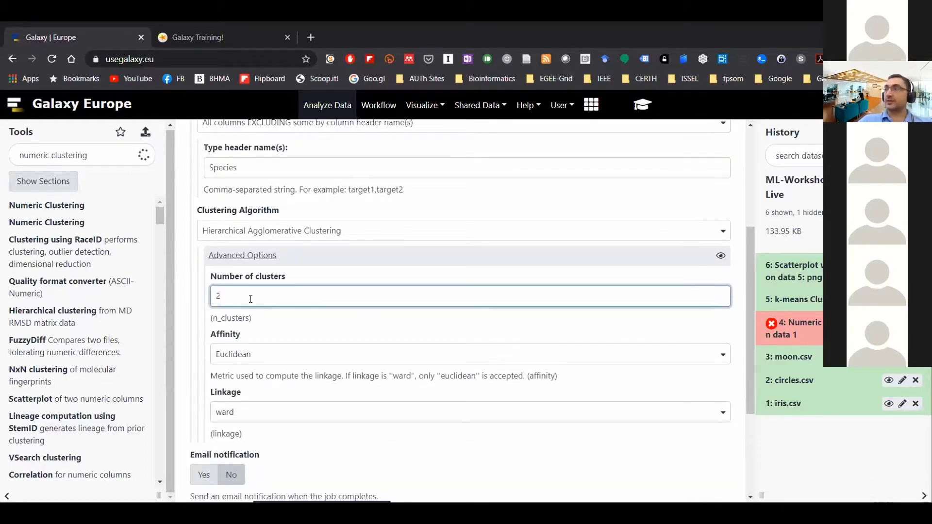
pyautogui.click(251, 355)
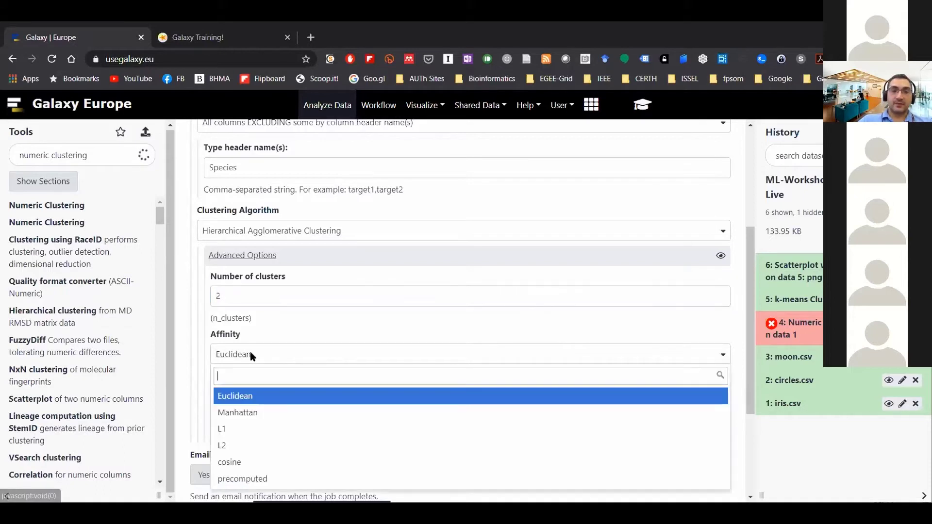
pyautogui.click(251, 357)
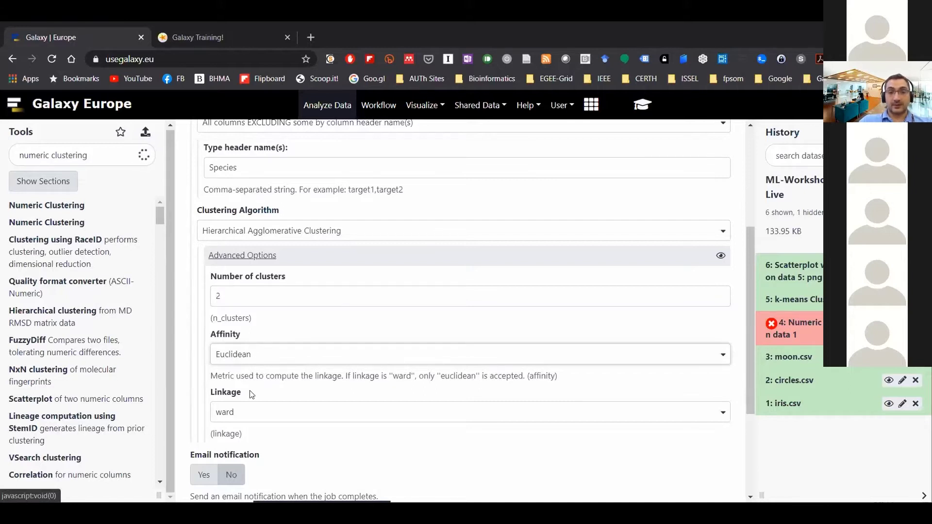
pyautogui.click(254, 420)
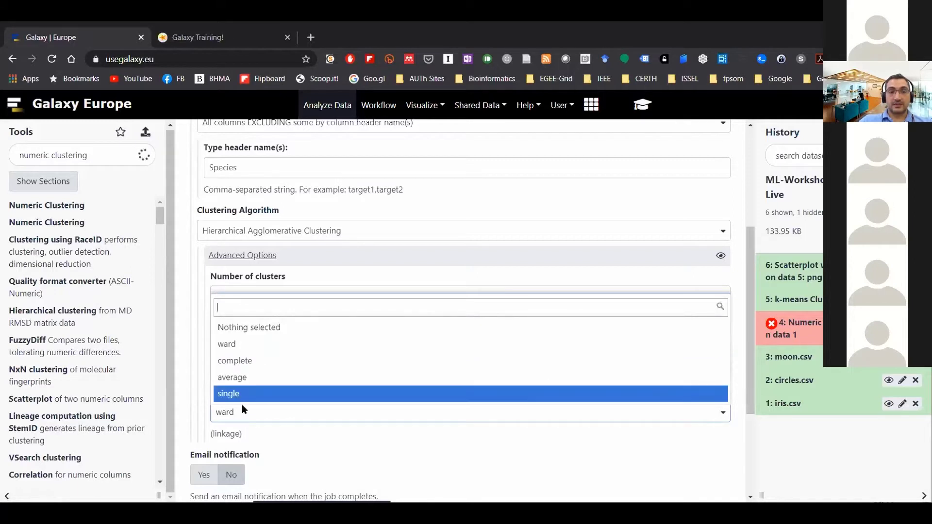
pyautogui.click(295, 427)
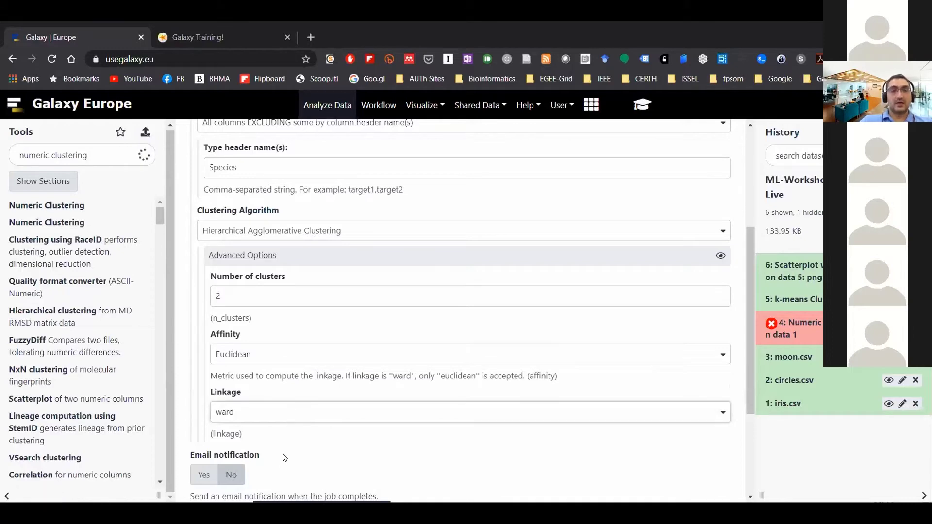
pyautogui.scroll(-3, 284, 457)
pyautogui.click(222, 386)
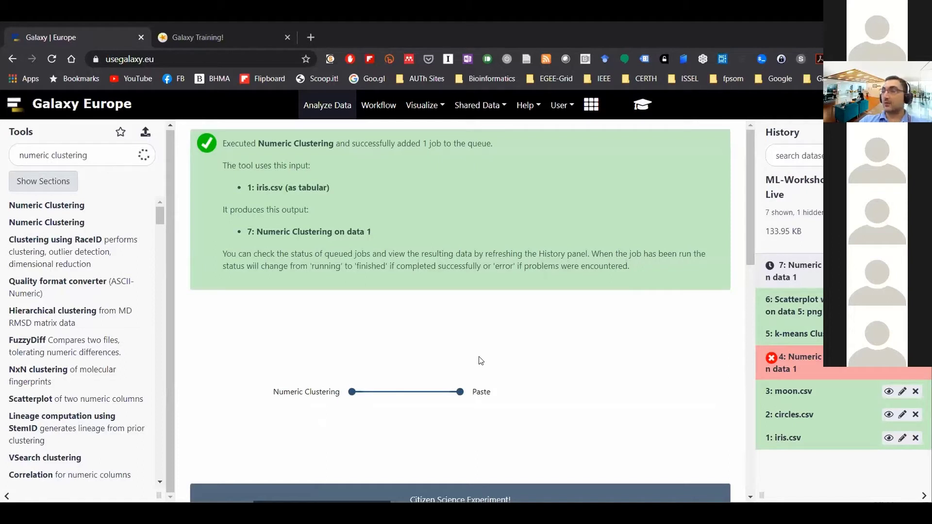
pyautogui.hotkey('ctrl', 'a')
pyautogui.write('sca')
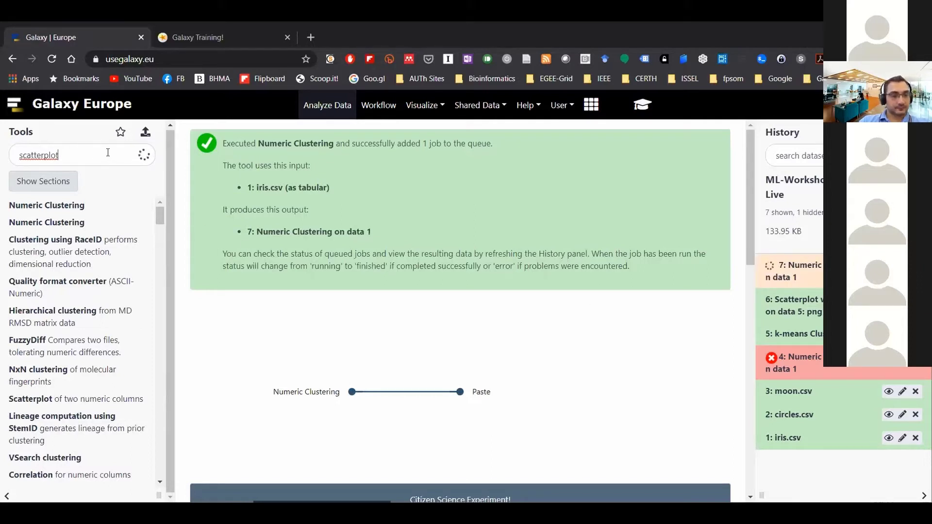
pyautogui.moveTo(110, 153); pyautogui.dragTo(11, 168)
pyautogui.press('BackSpace')
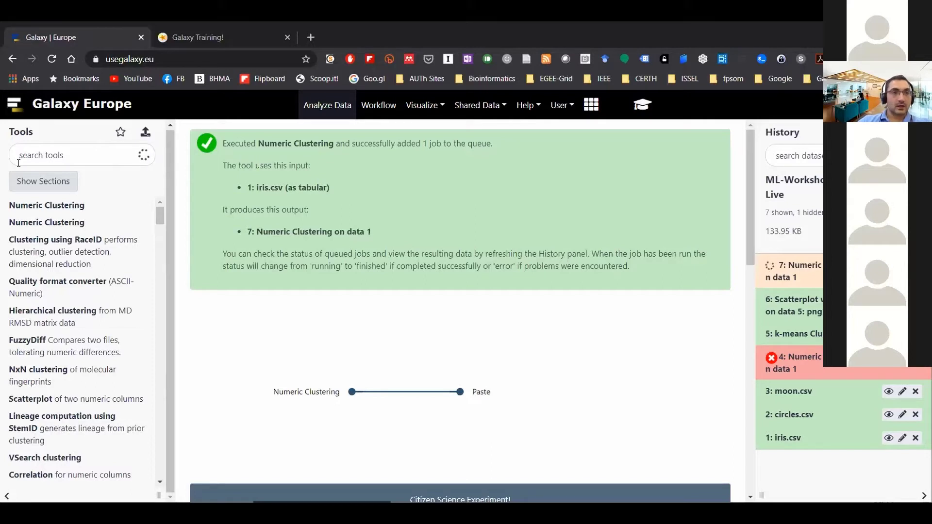
# Step: Reload the Galaxy page, search the tools for scatterplot and open Scatterplot with ggplot2
pyautogui.press('F5')
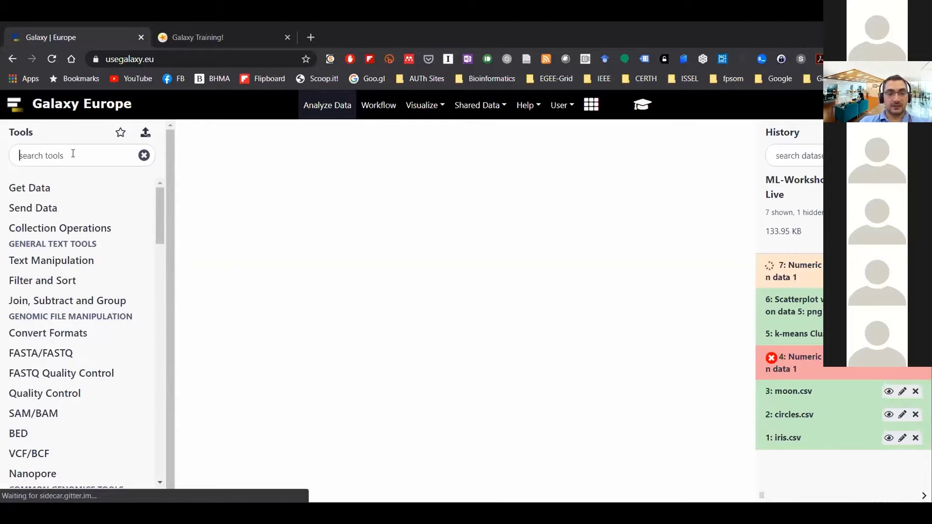
pyautogui.write('scatterplot')
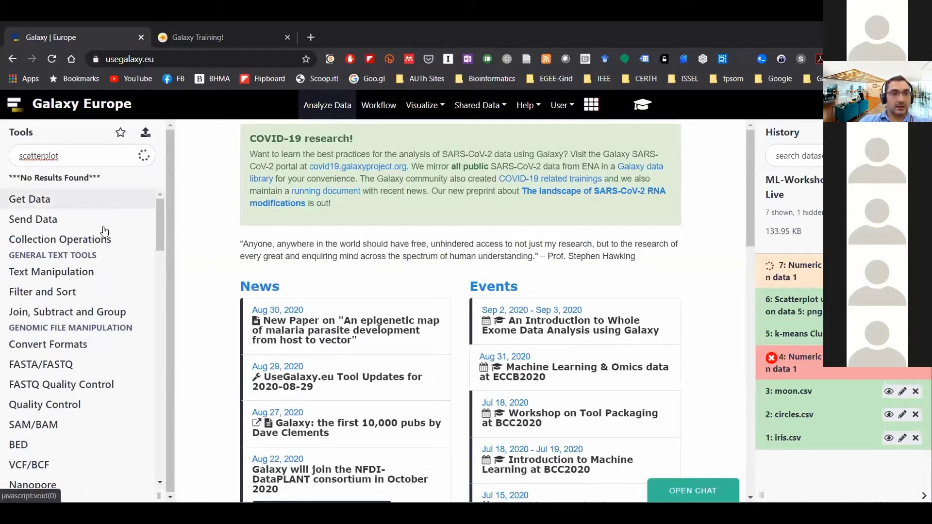
pyautogui.click(97, 225)
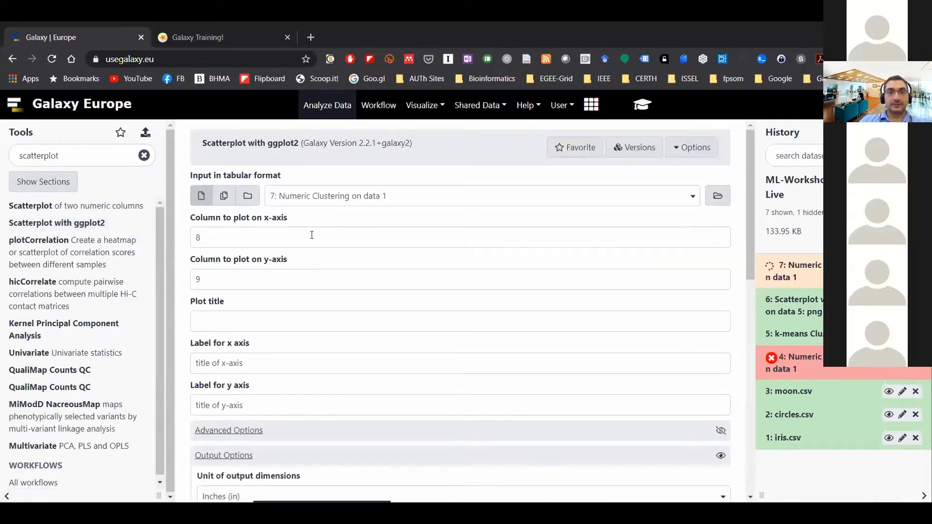
# Step: Use the Numeric Clustering on data 1 output as input, plotting column 1 on the x-axis and column 2 on the y-axis
pyautogui.click(346, 205)
pyautogui.click(344, 232)
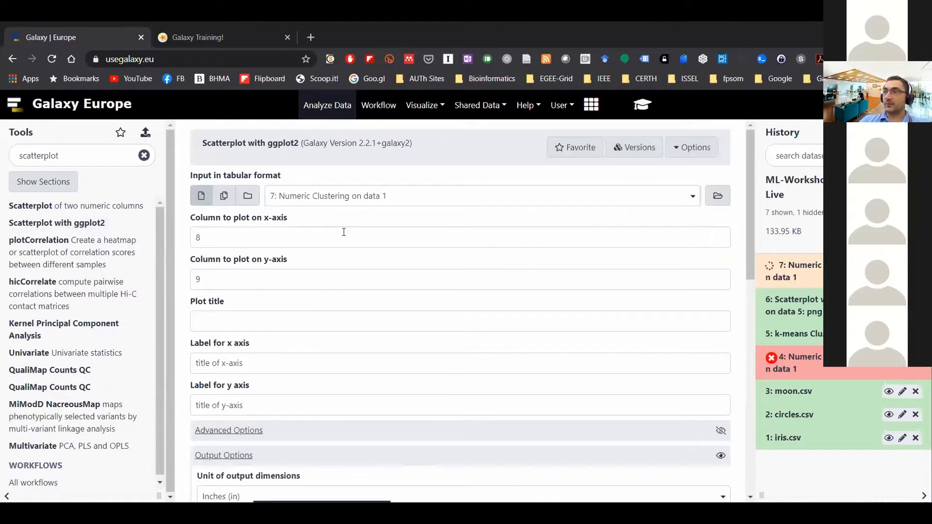
pyautogui.doubleClick(222, 231)
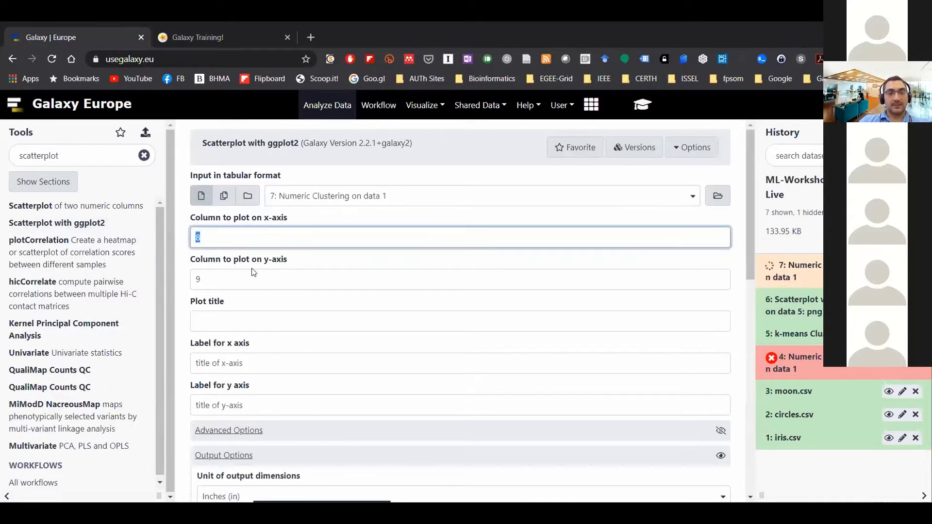
pyautogui.write('1')
pyautogui.press('Tab')
pyautogui.write('2')
pyautogui.press('Tab')
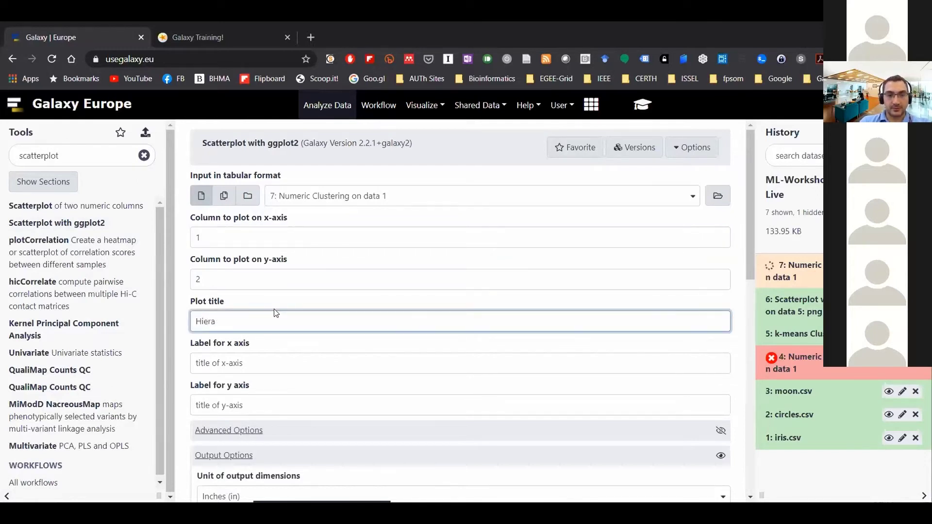
# Step: Title the plot Hierarchical clustering in iris and label the x axis Sepal Length and the y axis Sepal Width
pyautogui.write('Hierarchic')
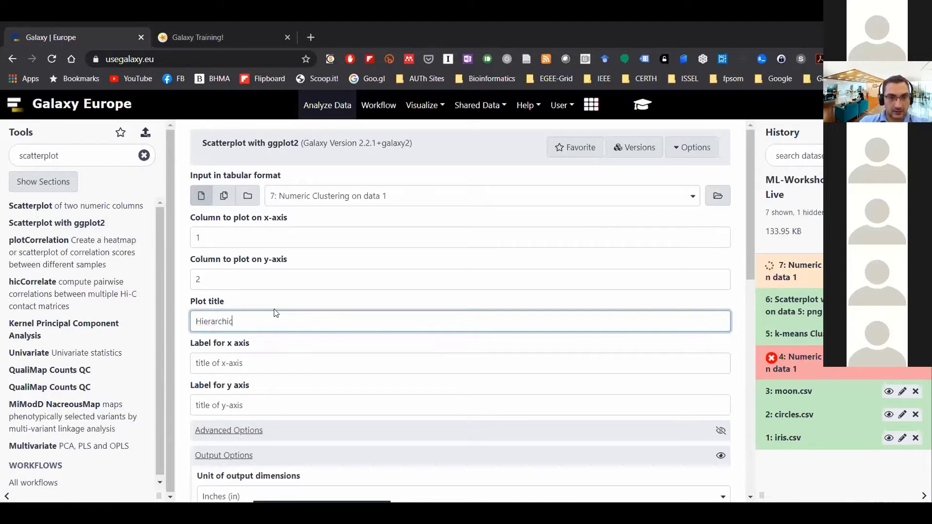
pyautogui.write('al clustering in iris')
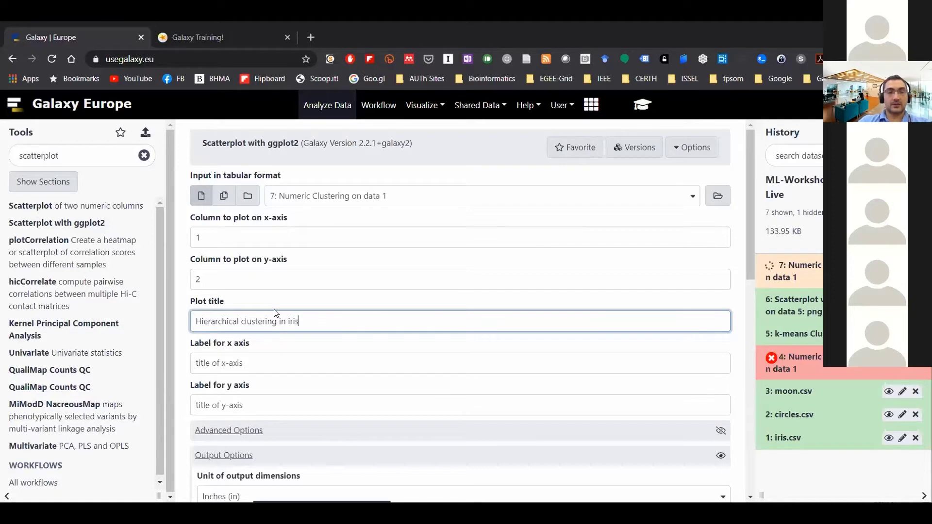
pyautogui.scroll(-2, 316, 312)
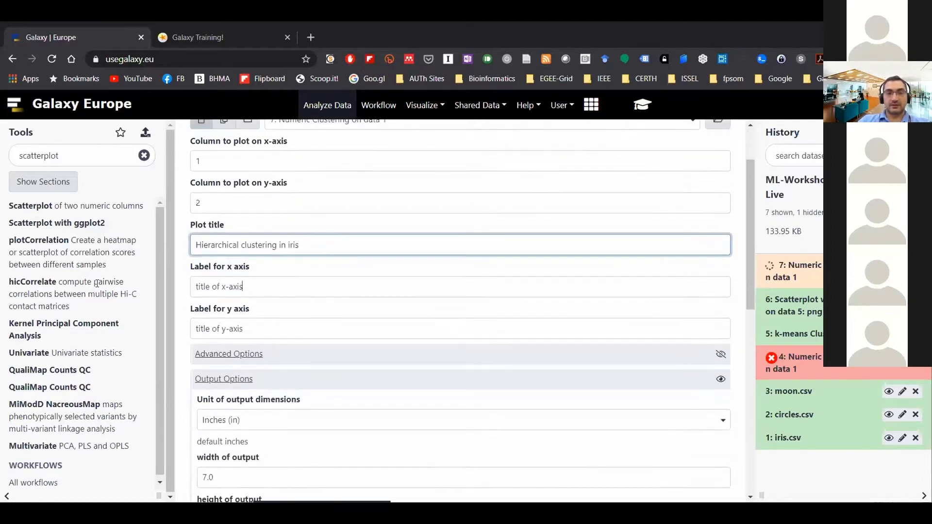
pyautogui.press('Tab')
pyautogui.press('BackSpace')
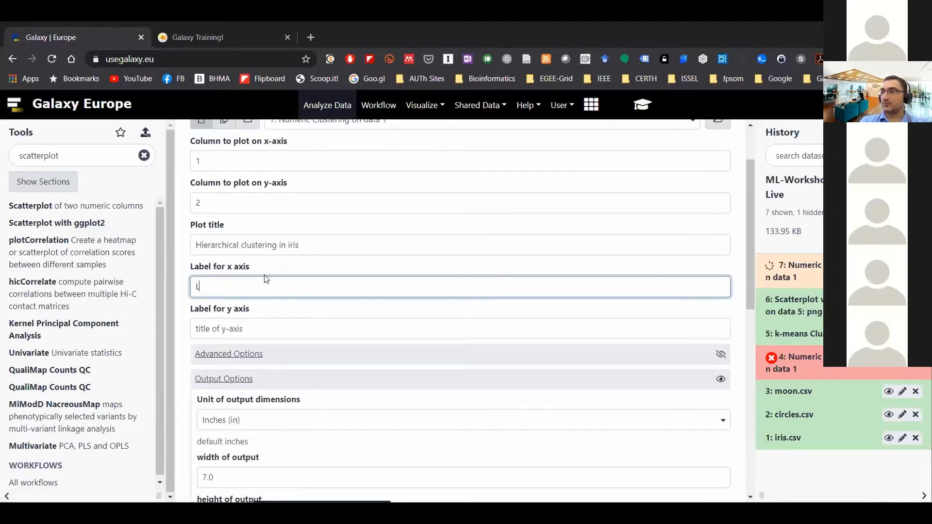
pyautogui.write('Spea')
pyautogui.write('pal Length')
pyautogui.press('Tab')
pyautogui.write('Sepal Width')
# Step: In the advanced options, keep points only and switch to user defined point options with a relative point size of 2
pyautogui.scroll(-3, 262, 280)
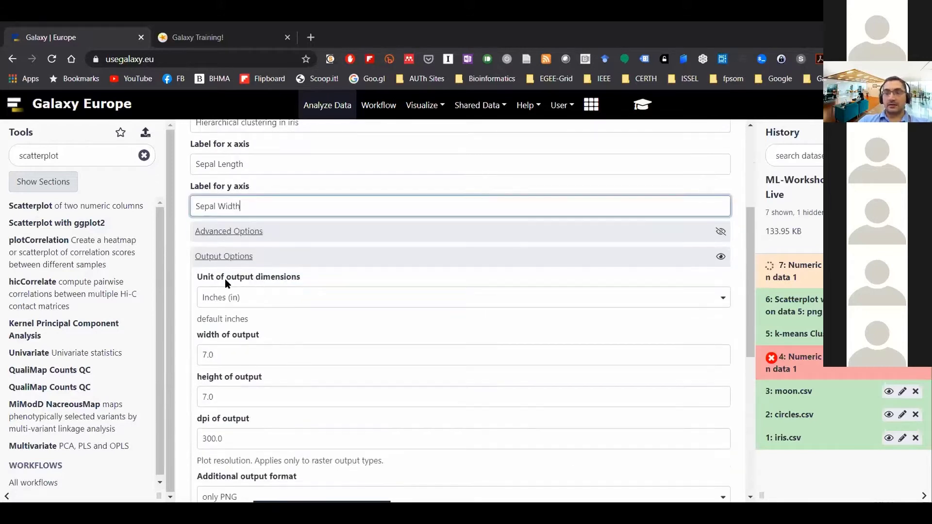
pyautogui.click(217, 233)
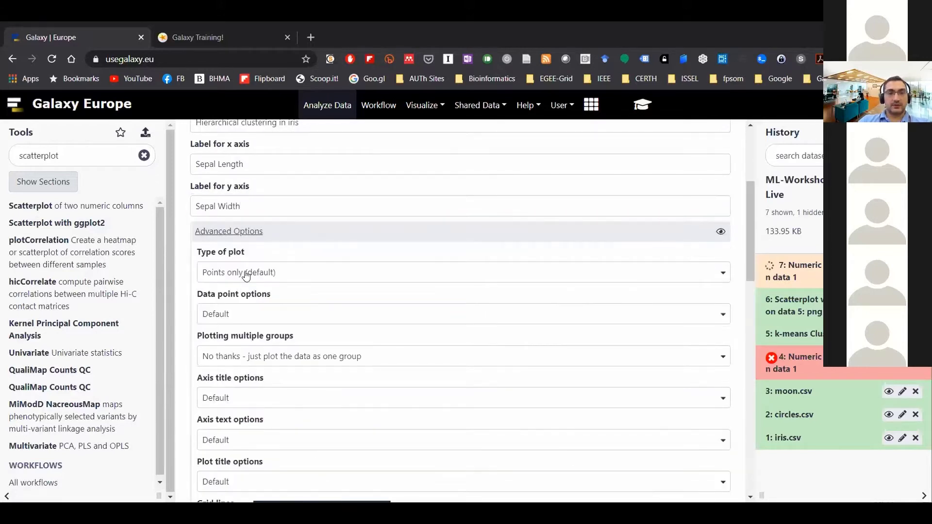
pyautogui.click(246, 274)
pyautogui.click(253, 318)
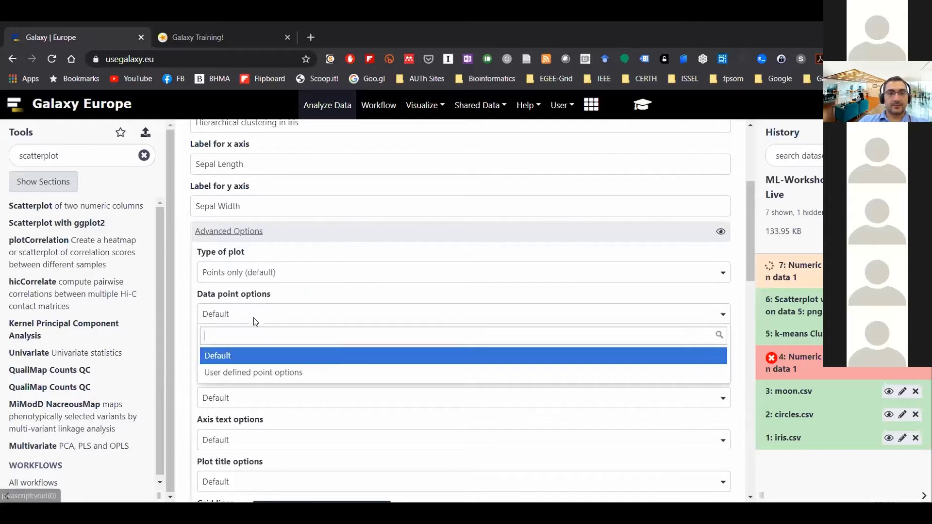
pyautogui.click(262, 375)
pyautogui.doubleClick(205, 359)
pyautogui.write('2')
pyautogui.click(358, 401)
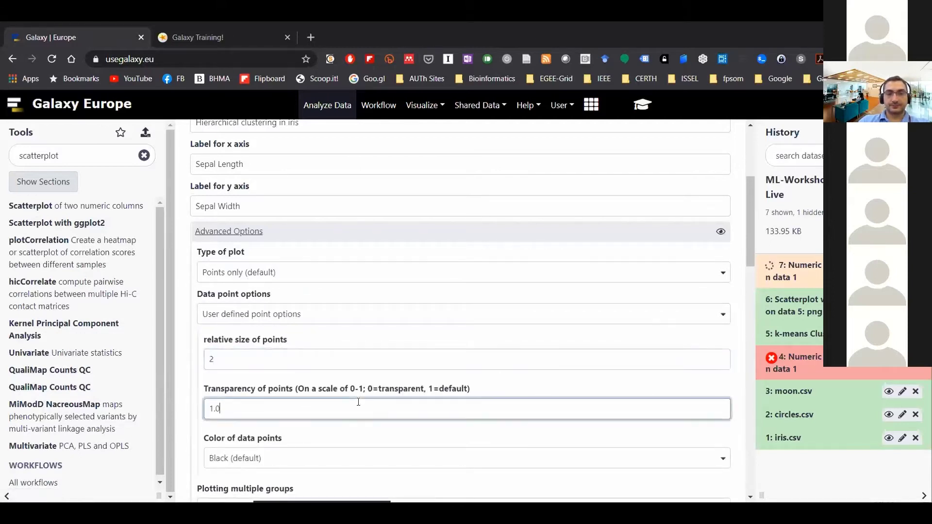
# Step: Plot multiple groups of data on one plot, with column 6 differentiating the groups
pyautogui.scroll(-2, 358, 399)
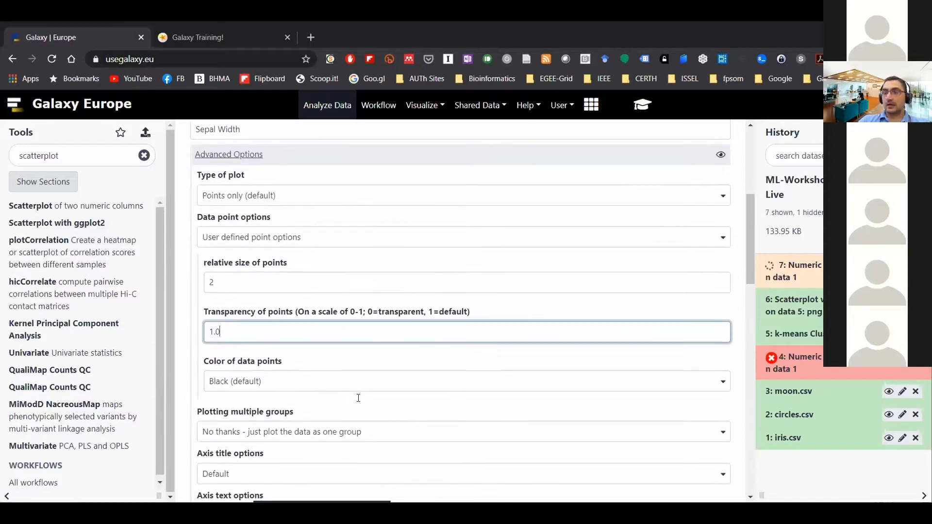
pyautogui.click(284, 431)
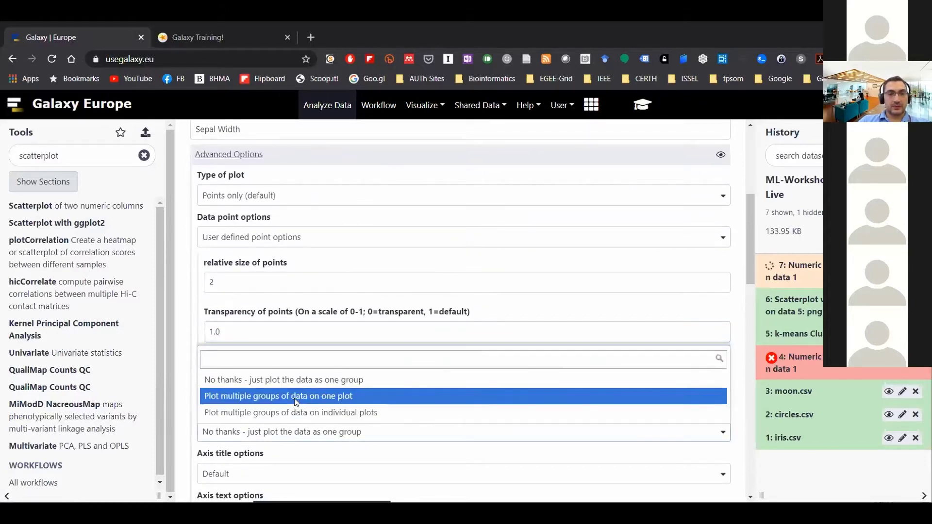
pyautogui.click(301, 396)
pyautogui.scroll(-4, 204, 324)
pyautogui.doubleClick(203, 324)
pyautogui.write('6')
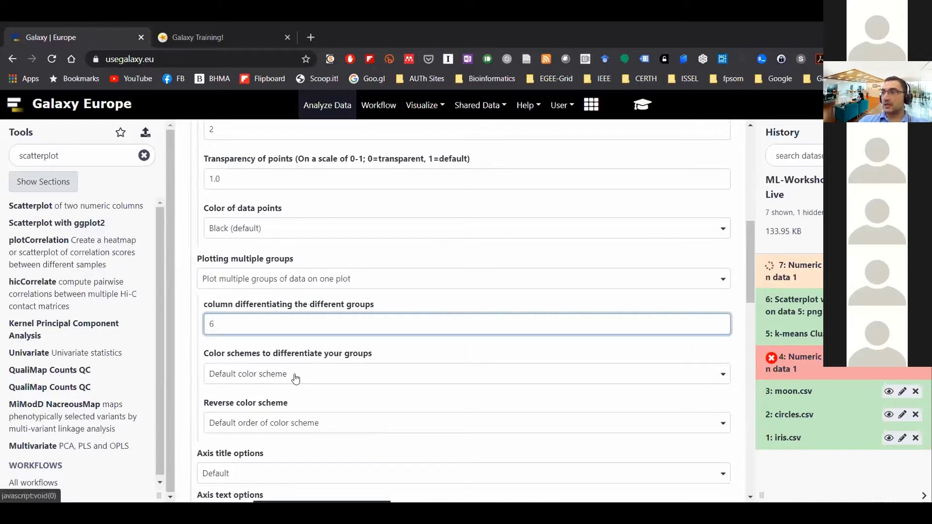
# Step: Choose the Set 2 predefined color pallete (discrete, max=8 colors) to differentiate the groups
pyautogui.scroll(-2, 294, 379)
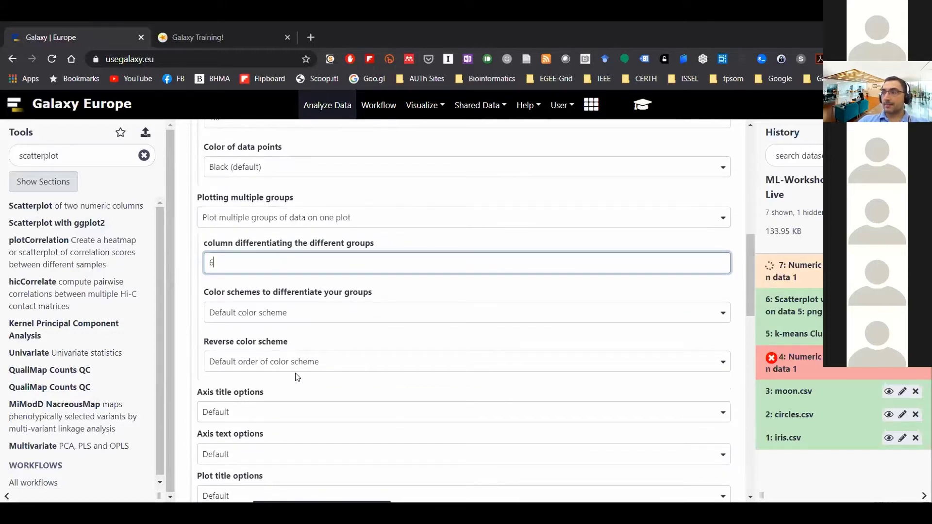
pyautogui.click(276, 318)
pyautogui.scroll(-10, 311, 374)
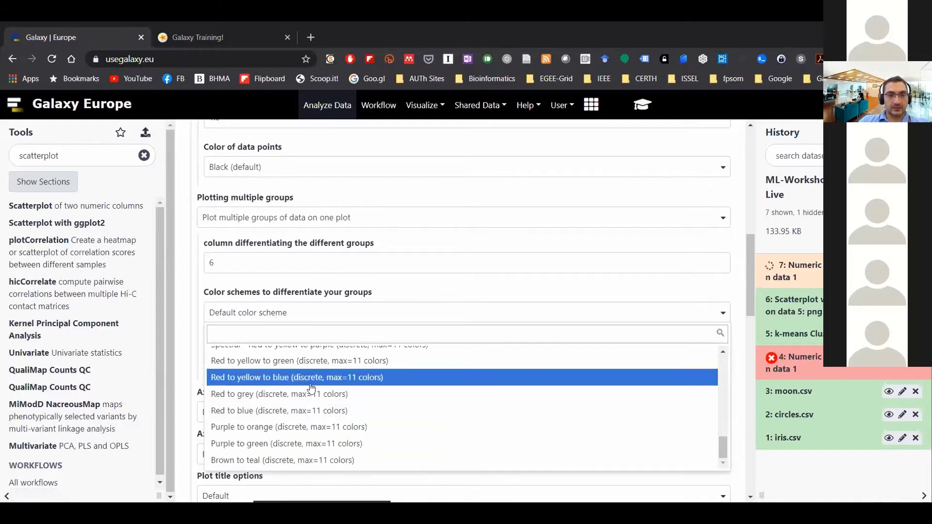
pyautogui.scroll(3, 311, 396)
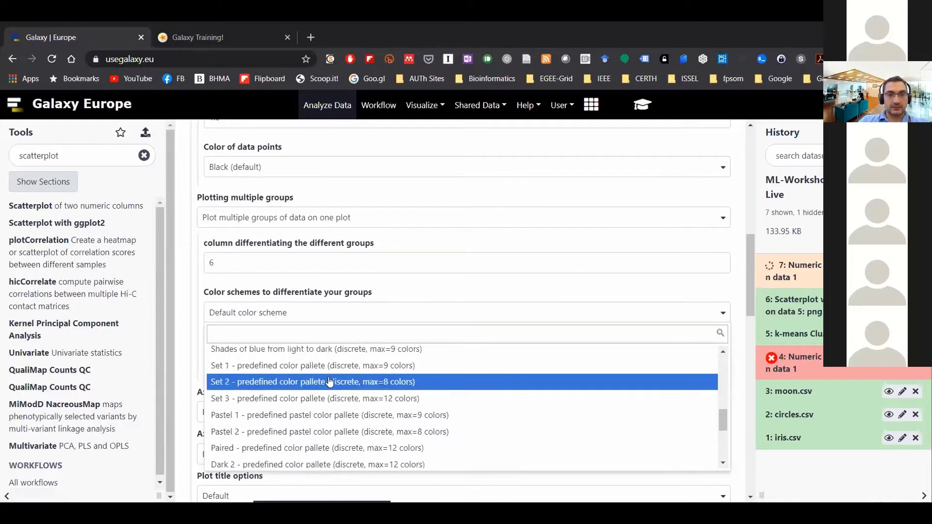
pyautogui.click(340, 384)
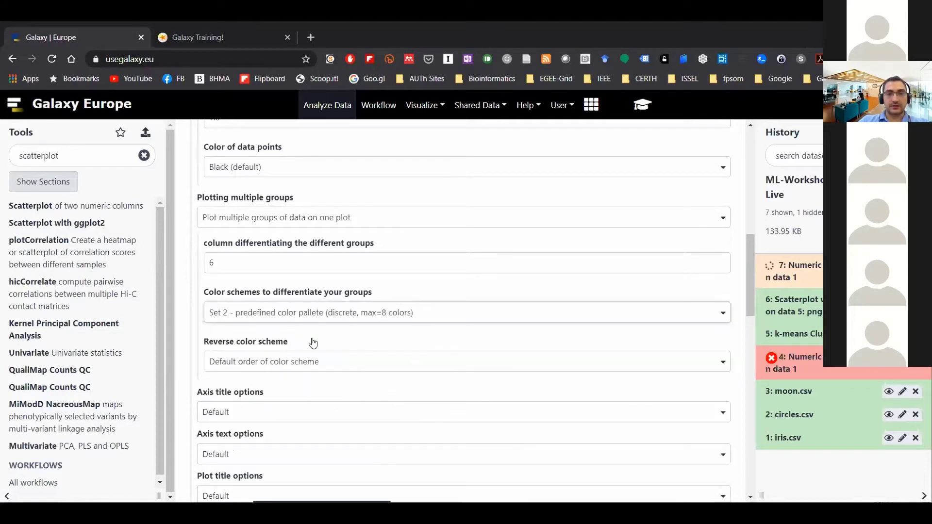
# Step: Leave the remaining plot and output options at their defaults and execute the scatterplot job
pyautogui.scroll(-9, 381, 371)
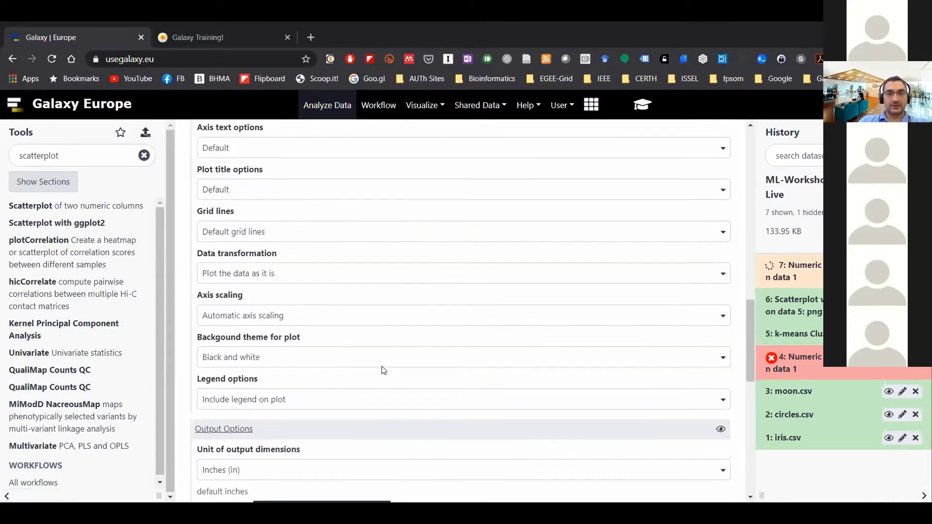
pyautogui.scroll(-6, 383, 372)
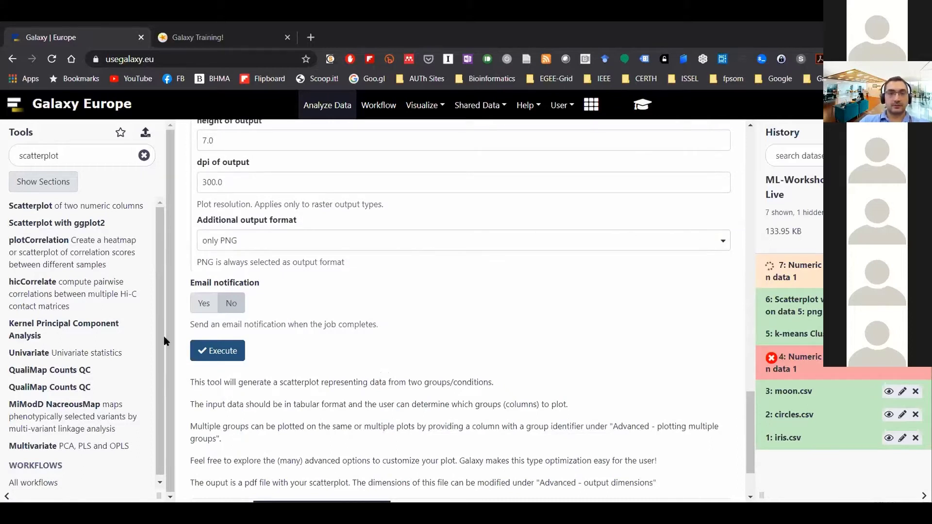
pyautogui.click(220, 353)
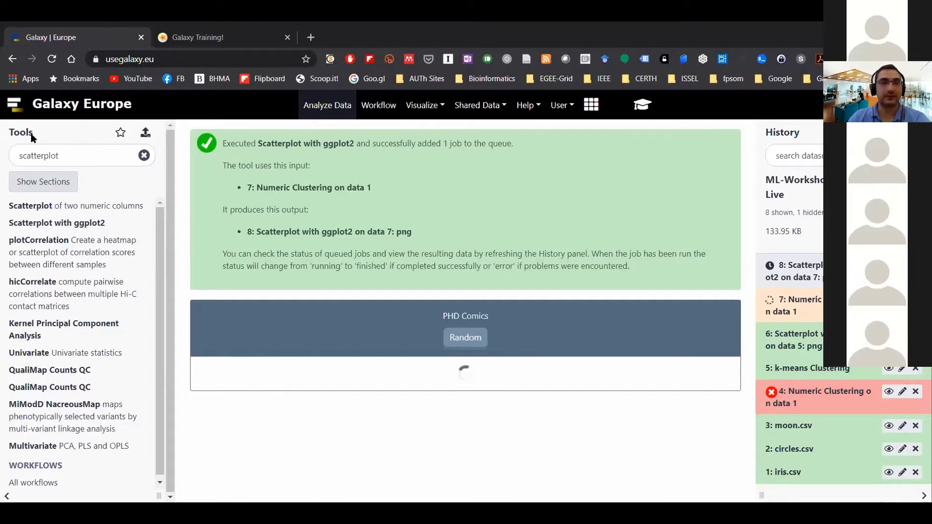
# Step: Replace the tool search with Numeric clustering to find the clustering tool again
pyautogui.moveTo(72, 154); pyautogui.dragTo(1, 175)
pyautogui.write('Numbed')
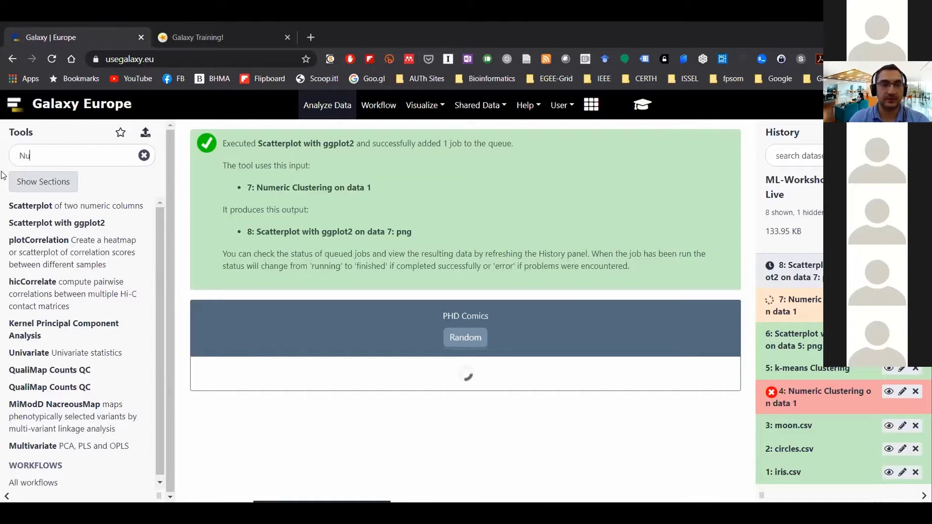
pyautogui.press('BackSpace')
pyautogui.press('BackSpace')
pyautogui.press('BackSpace')
pyautogui.write('eric')
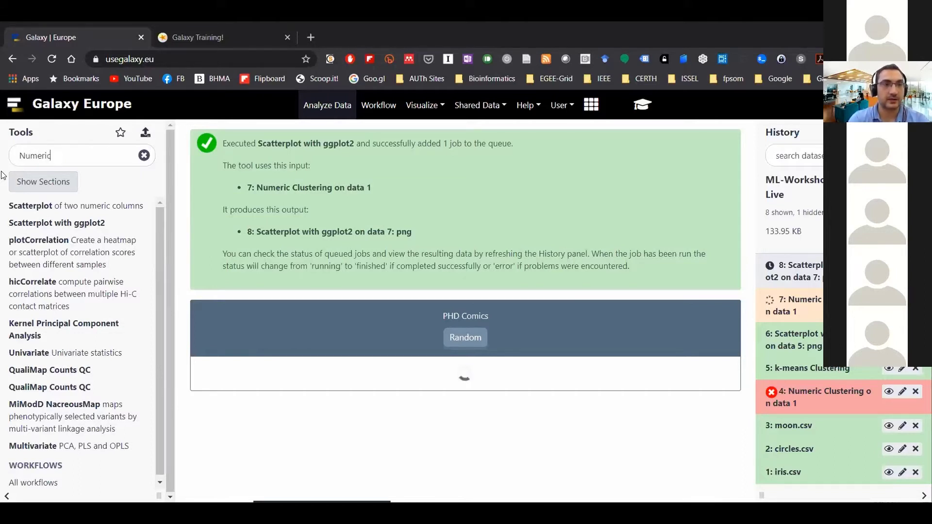
pyautogui.write(' clustering')
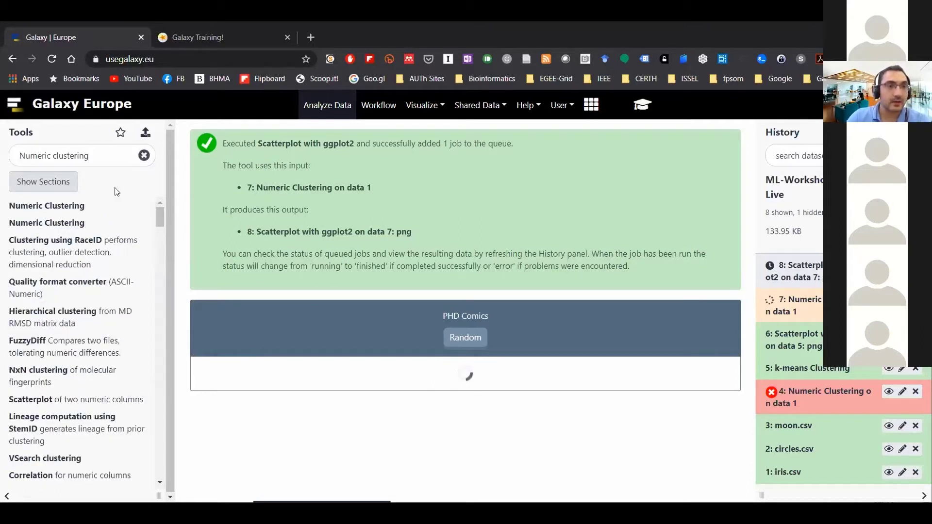
# Step: Open the second Numeric Clustering tool listed and choose iris.csv (as tabular) as the tabular data file with numeric values
pyautogui.click(63, 226)
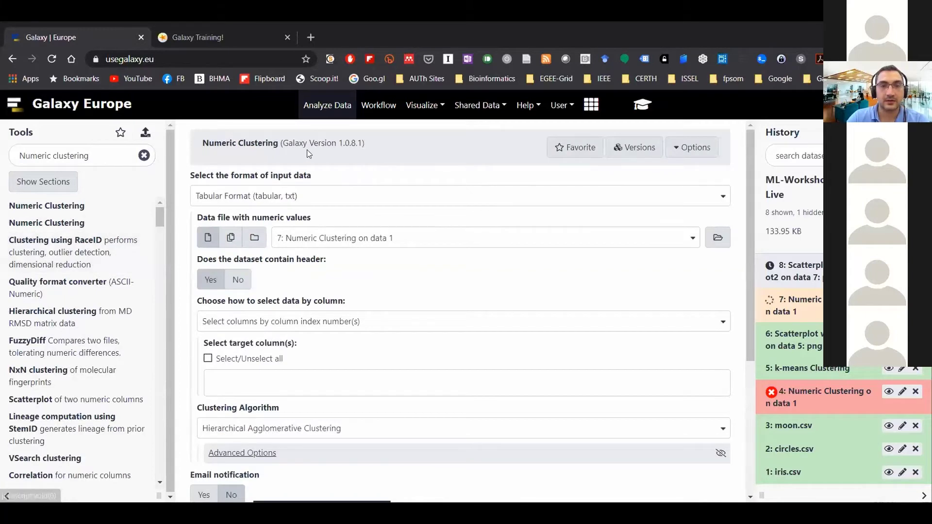
pyautogui.moveTo(282, 143); pyautogui.dragTo(378, 137)
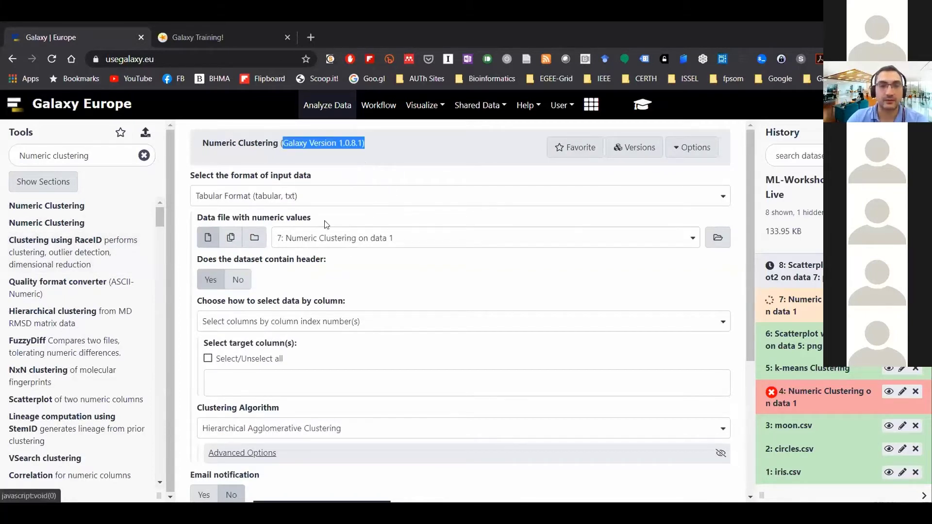
pyautogui.click(307, 198)
pyautogui.click(299, 240)
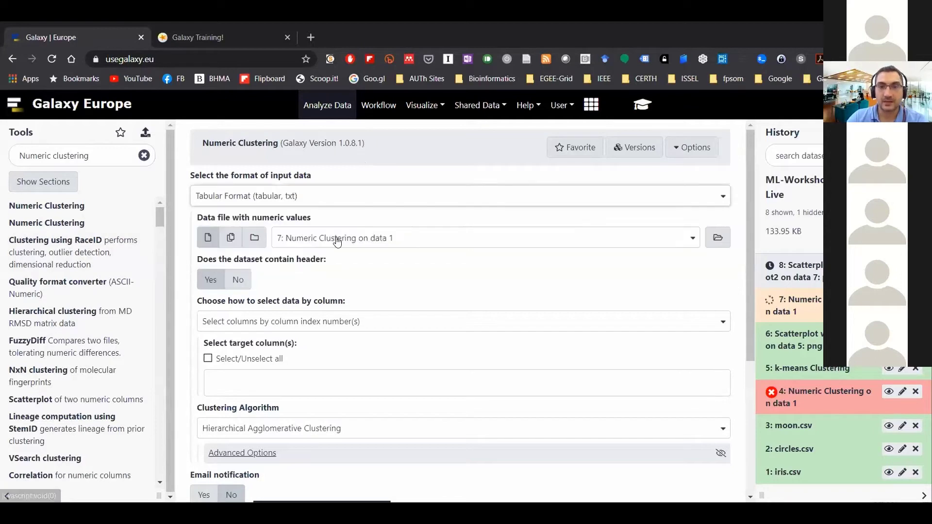
pyautogui.click(338, 239)
pyautogui.click(342, 344)
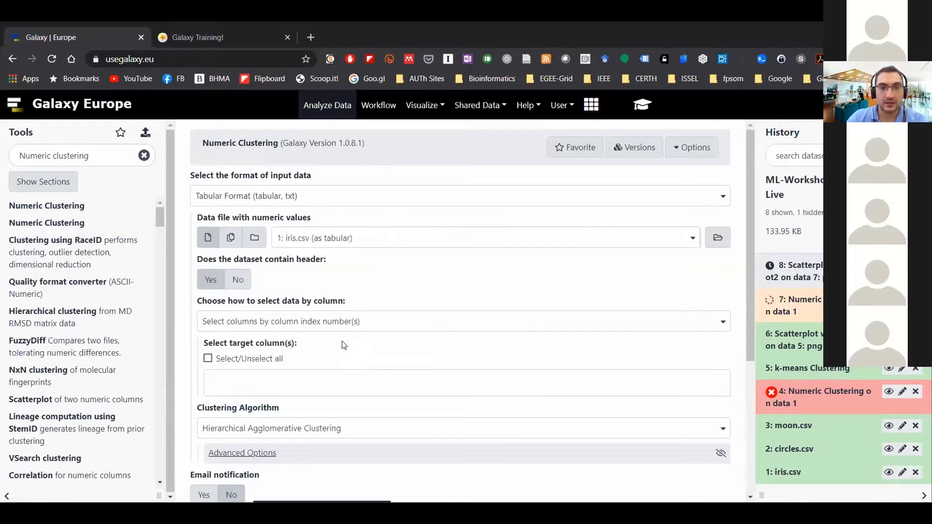
# Step: Use all columns excluding some by column header name, with Species as the excluded header
pyautogui.click(287, 326)
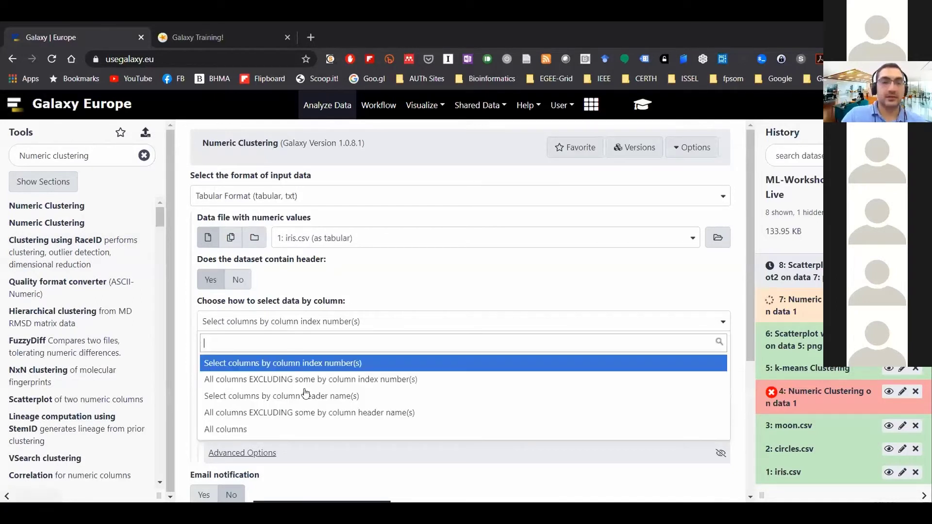
pyautogui.click(308, 412)
pyautogui.click(301, 365)
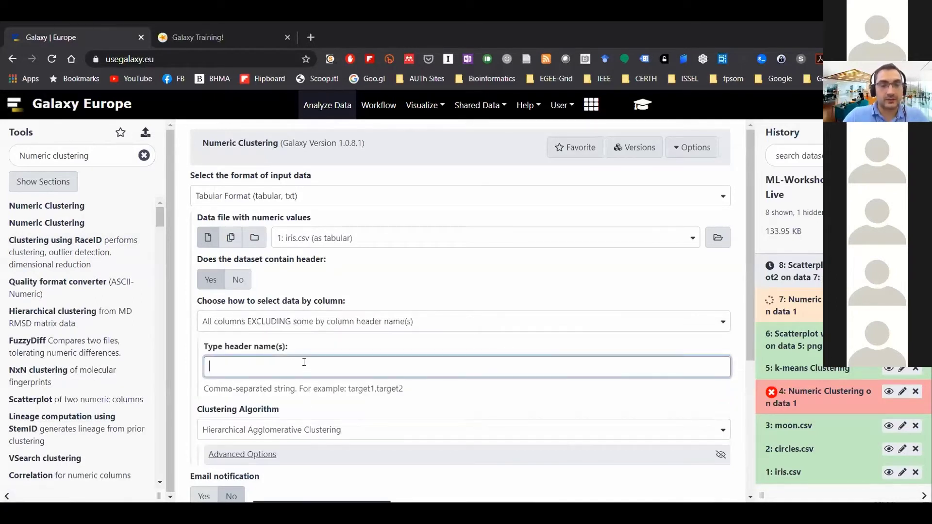
pyautogui.write('Species')
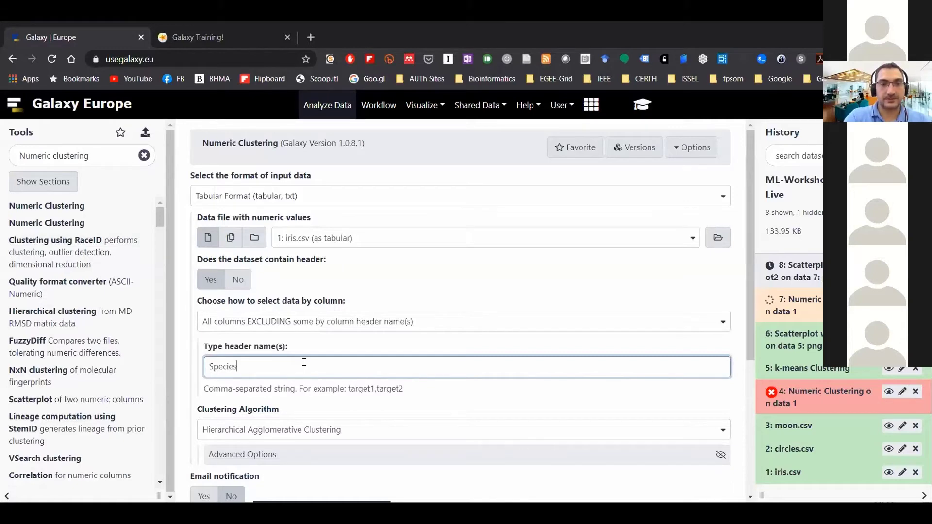
# Step: Choose DBSCAN as the clustering algorithm and expand its advanced options
pyautogui.scroll(-2, 307, 364)
pyautogui.click(270, 320)
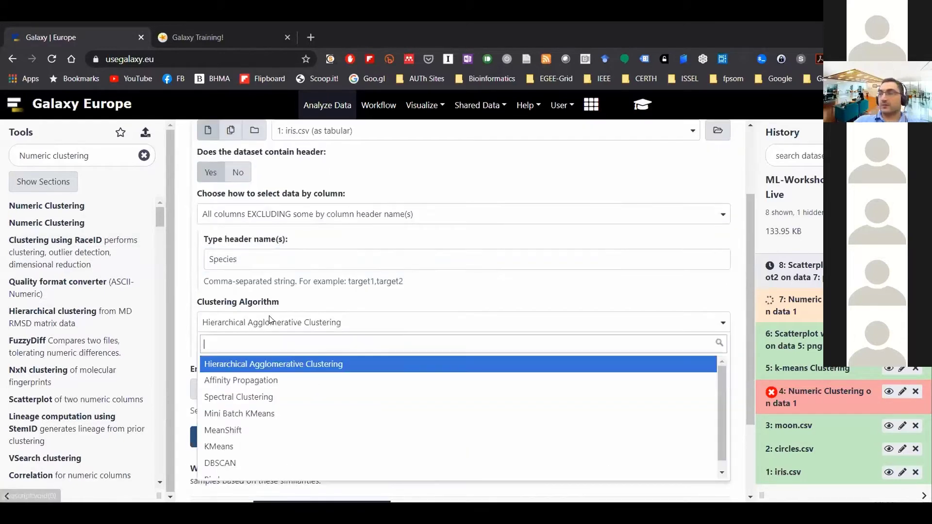
pyautogui.click(251, 463)
pyautogui.click(243, 354)
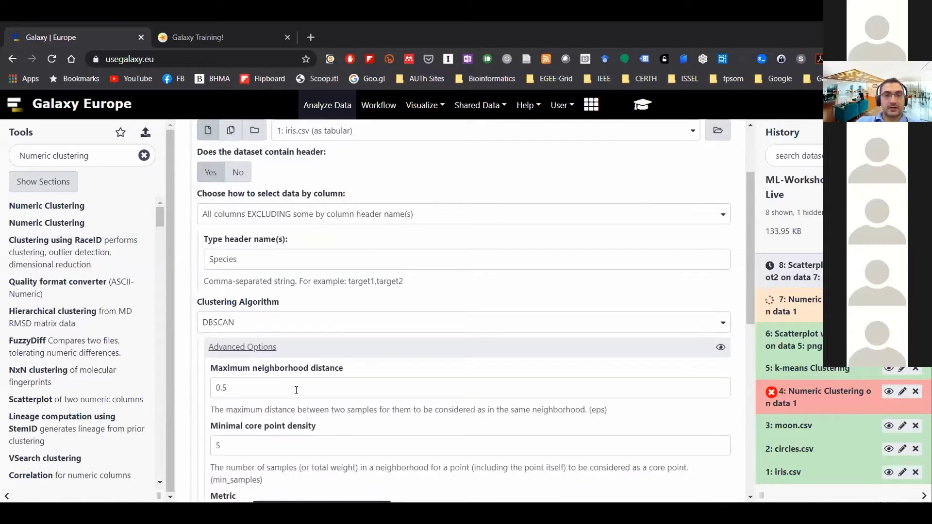
# Step: Review the DBSCAN advanced options, leave them at their defaults and execute the clustering job
pyautogui.scroll(-5, 296, 389)
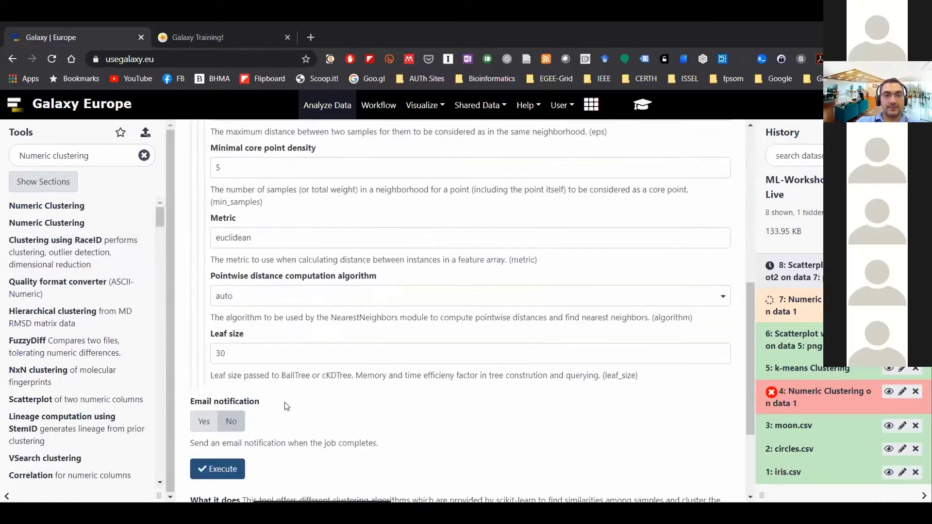
pyautogui.scroll(4, 287, 407)
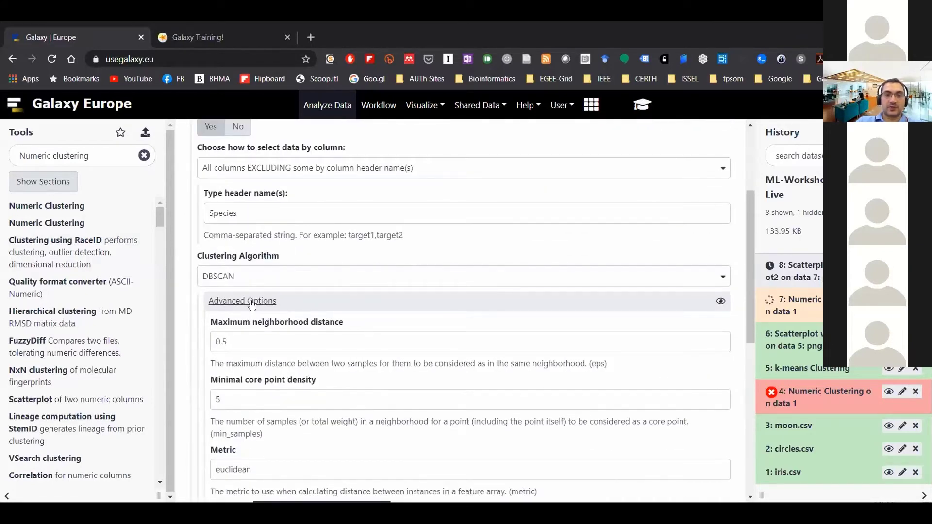
pyautogui.click(251, 305)
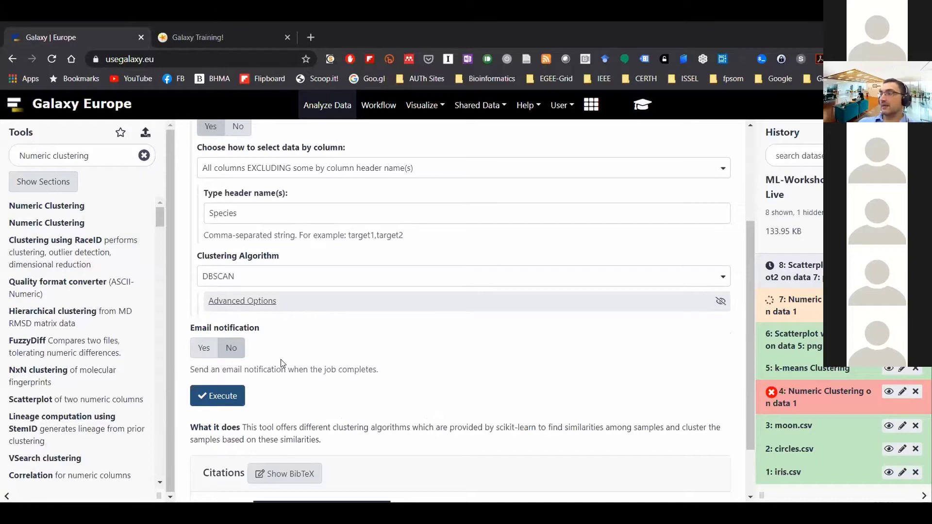
pyautogui.click(216, 390)
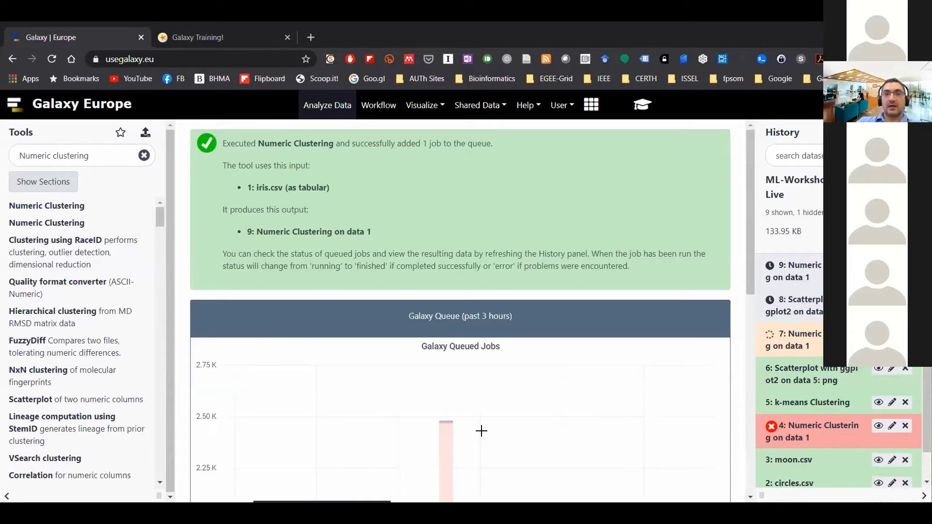
# Step: Examine the Galaxy Queue chart of queued jobs over the past 3 hours
pyautogui.scroll(-8, 481, 431)
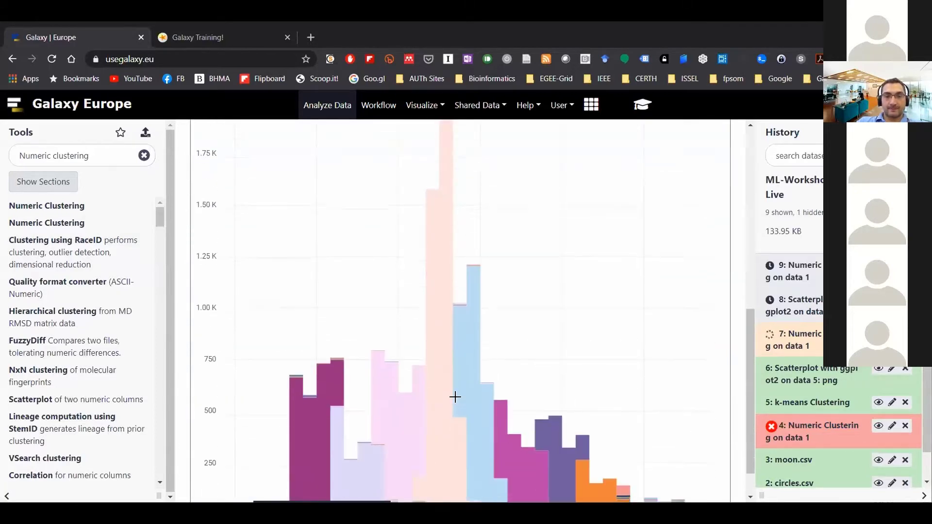
pyautogui.scroll(-1, 454, 397)
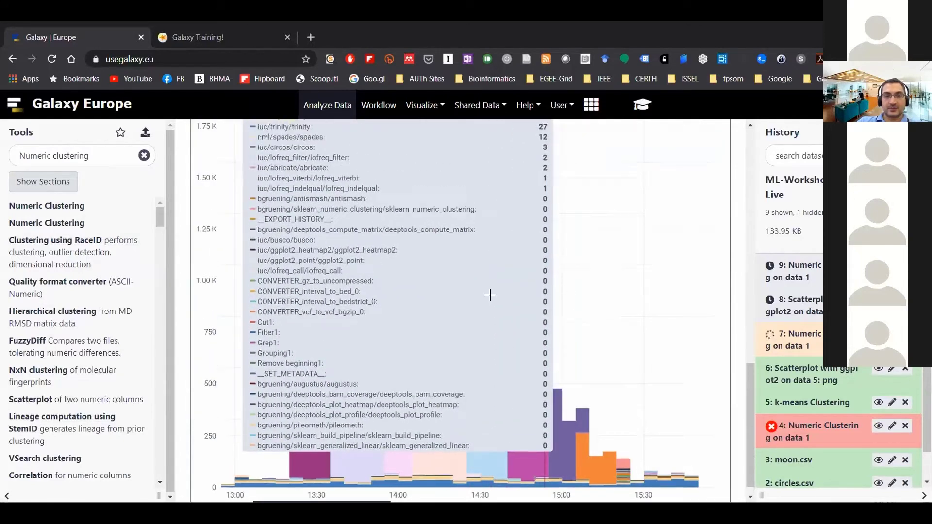
pyautogui.scroll(4, 452, 279)
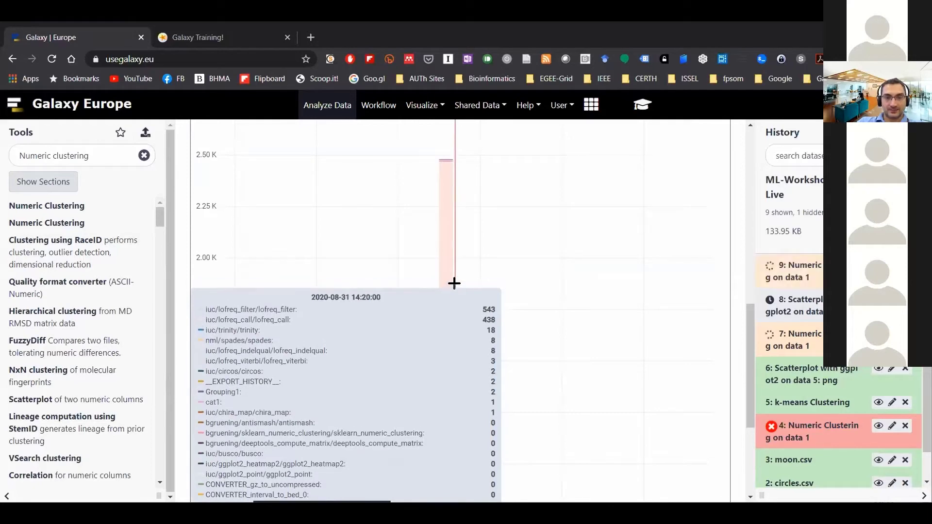
pyautogui.scroll(10, 582, 414)
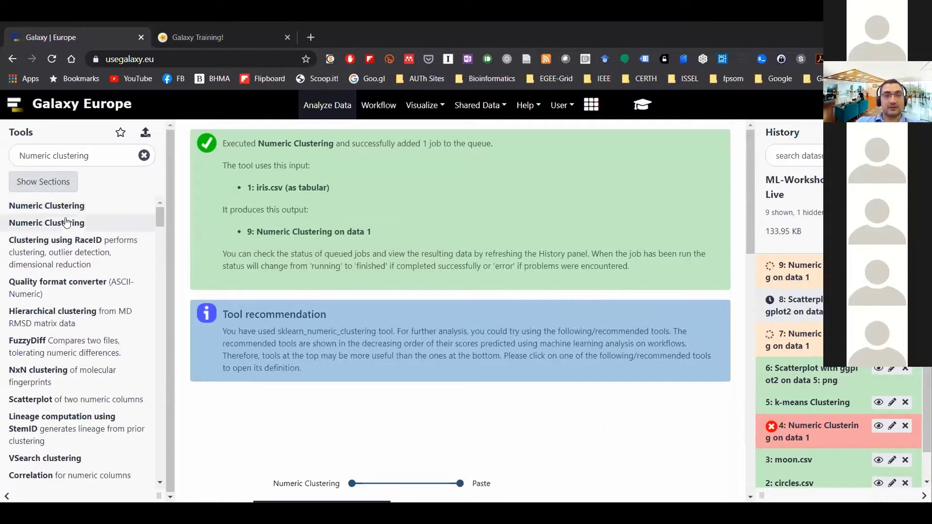
# Step: Search the tools for scatterplot and open Scatterplot with ggplot2 with dataset 9, Numeric Clustering on data 1, as input
pyautogui.moveTo(95, 155); pyautogui.dragTo(1, 167)
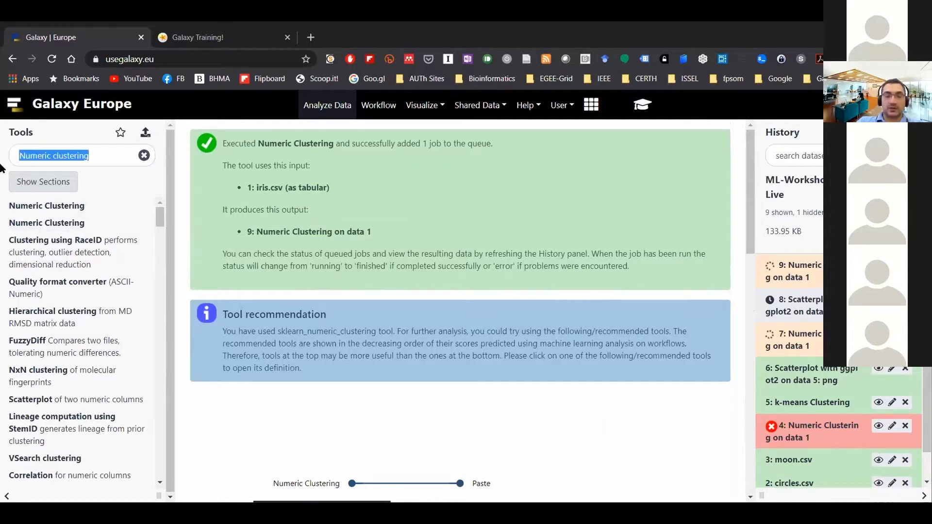
pyautogui.write('scatterplot')
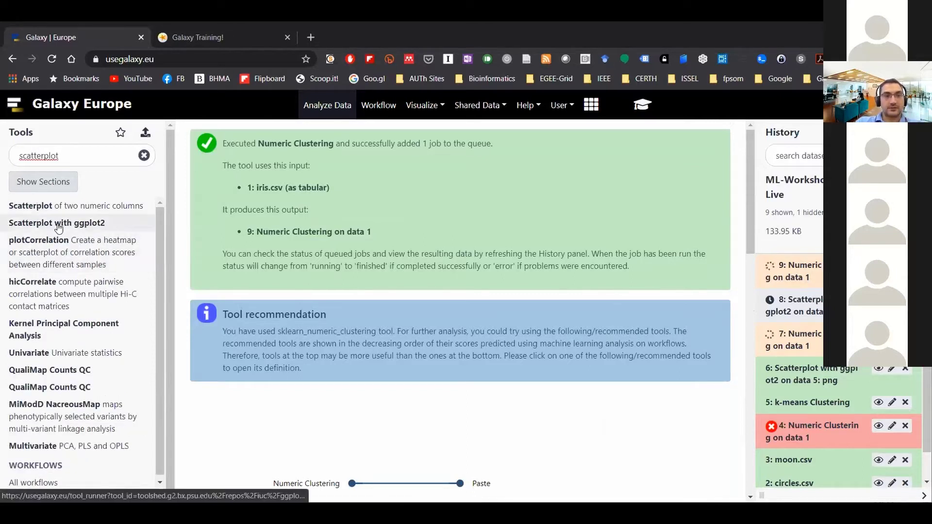
pyautogui.click(57, 223)
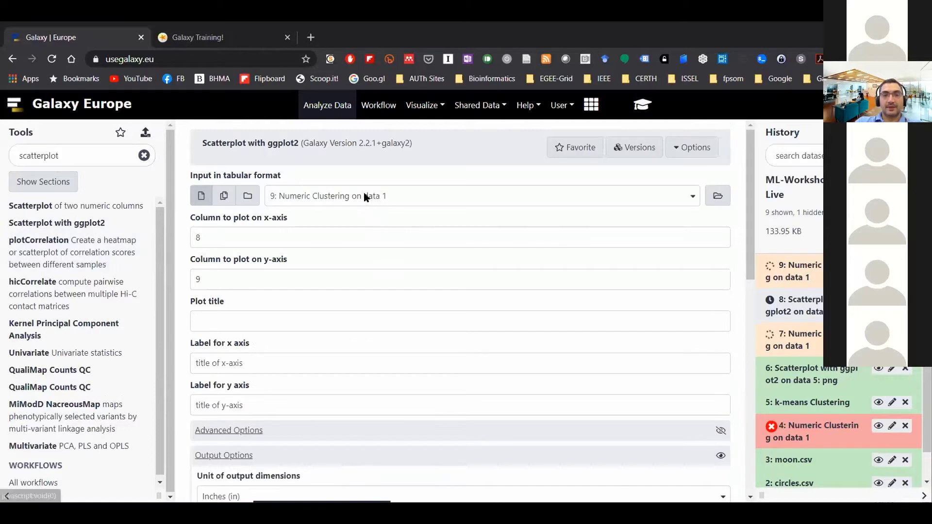
pyautogui.click(367, 195)
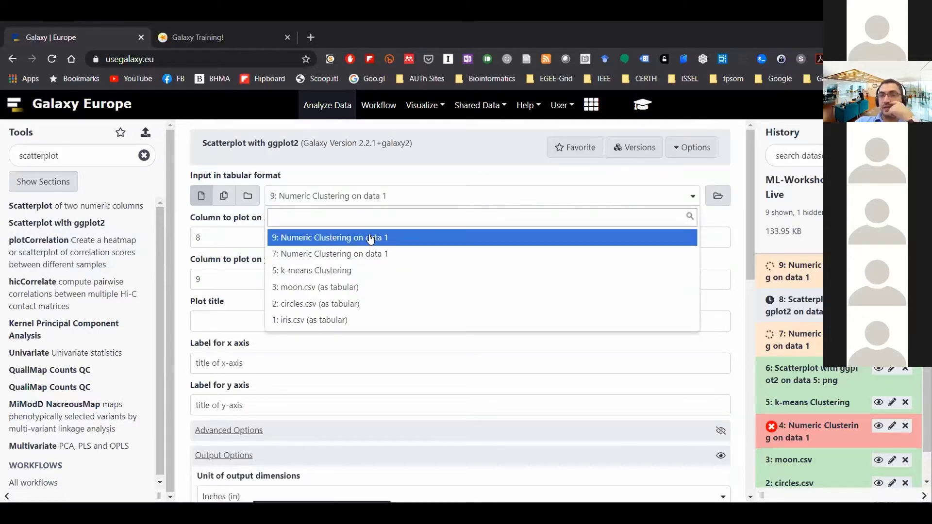
pyautogui.click(370, 238)
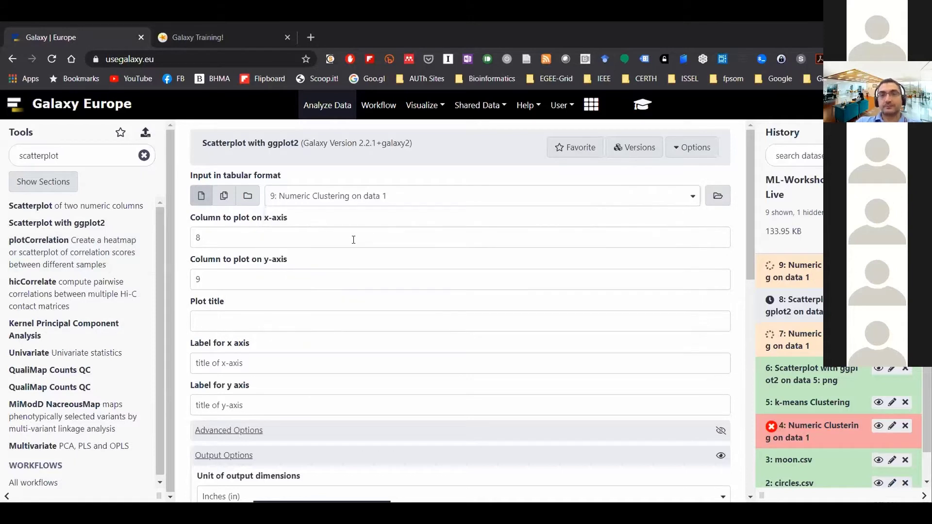
# Step: Set the scatterplot to use column 1 on the x-axis and column 2 on the y-axis
pyautogui.click(269, 238)
pyautogui.press('BackSpace')
pyautogui.write('1')
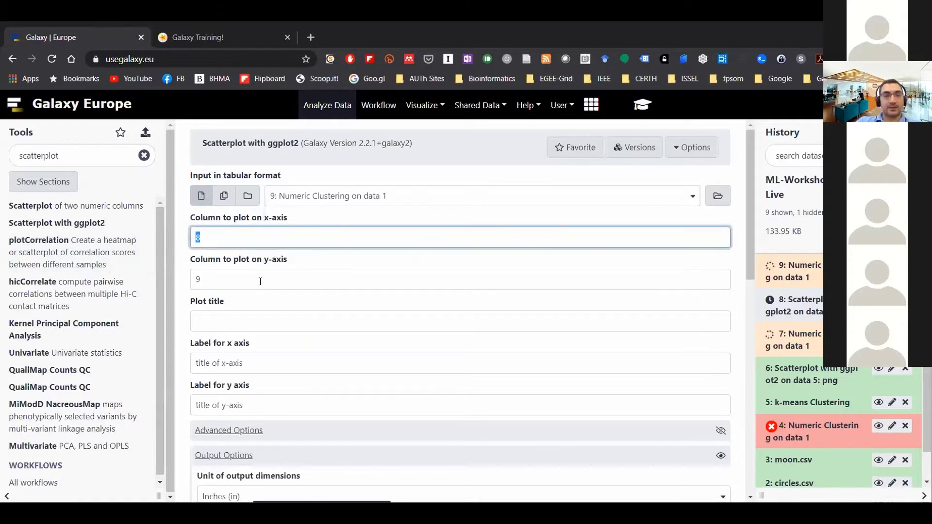
pyautogui.click(201, 276)
pyautogui.press('BackSpace')
pyautogui.write('2')
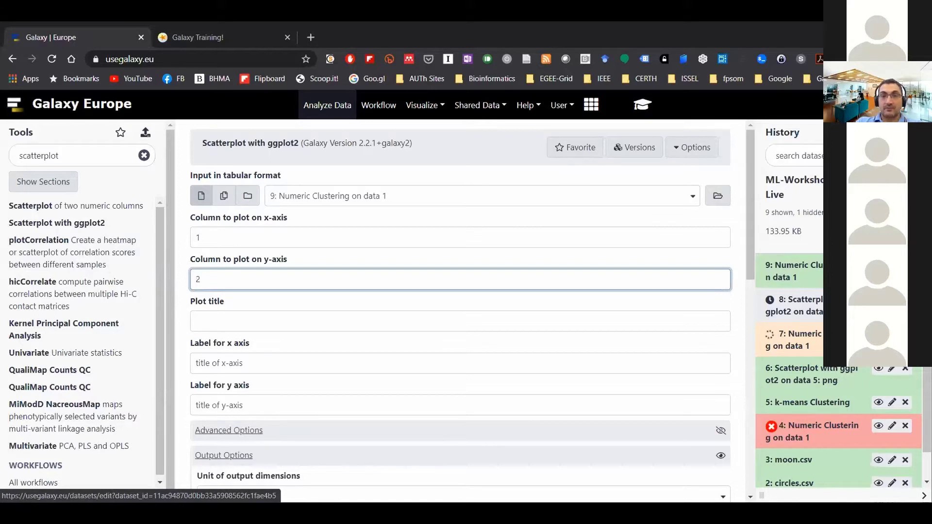
# Step: Rename history dataset 9 as DBSCAN Clustering and save its attributes
pyautogui.click(891, 265)
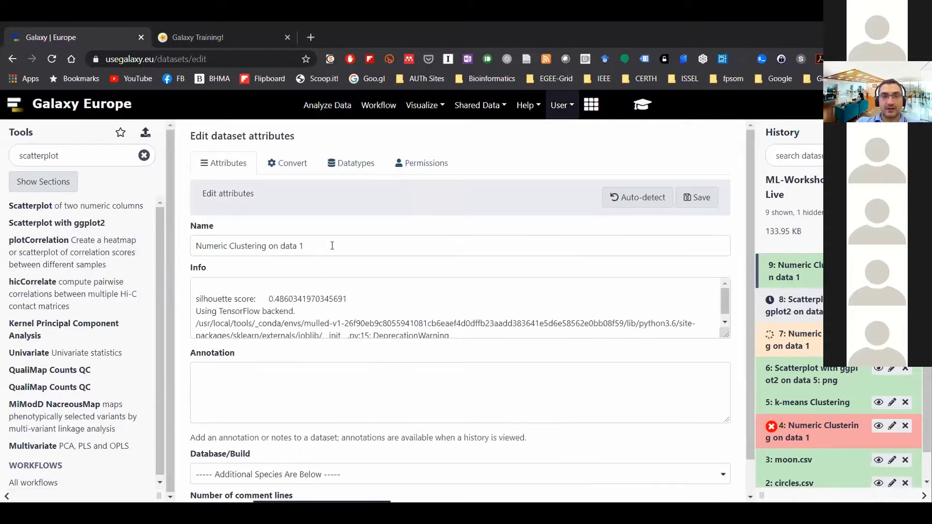
pyautogui.hotkey('ctrl', 'a')
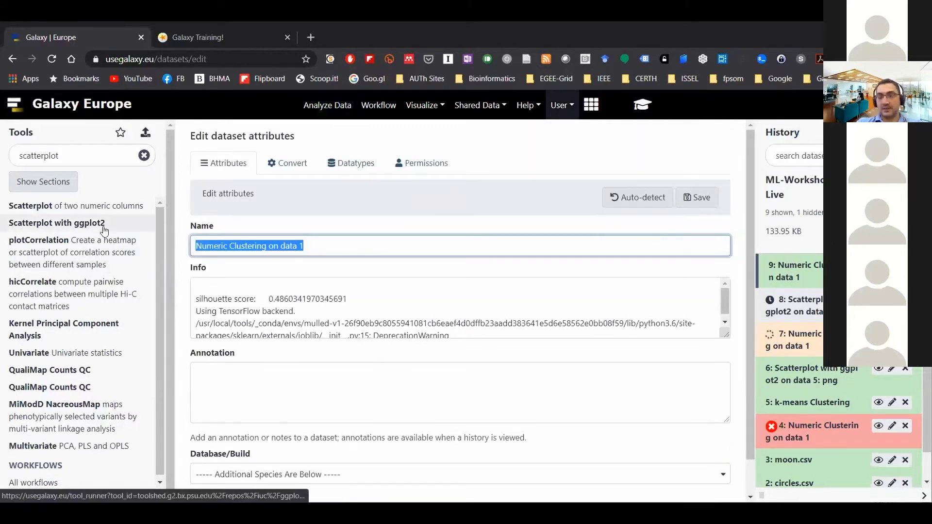
pyautogui.write('DBSCAN Clustering')
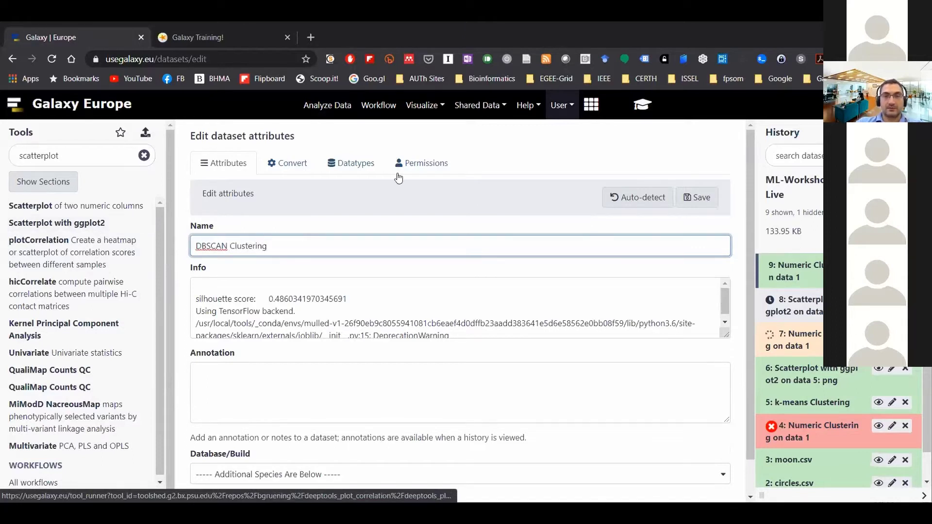
pyautogui.click(697, 197)
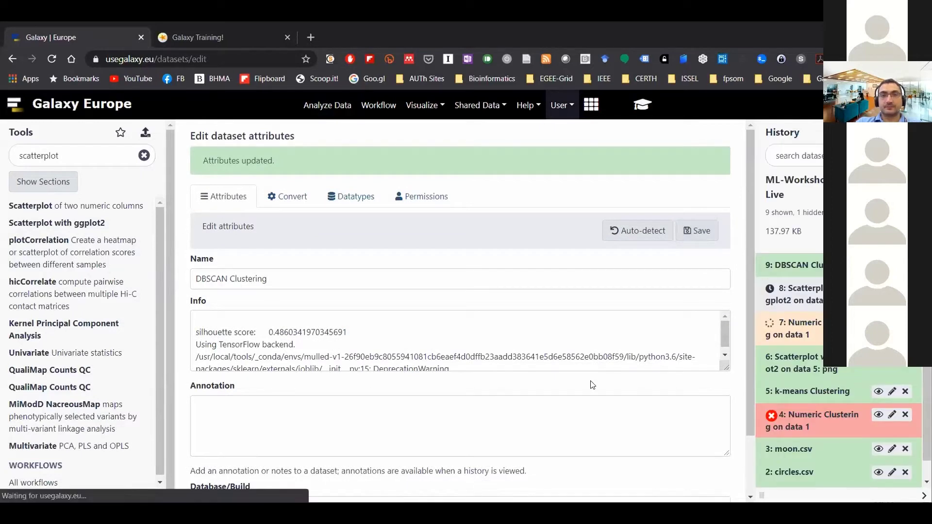
# Step: View the DBSCAN Clustering dataset and examine the cluster assignments in column 6
pyautogui.click(879, 265)
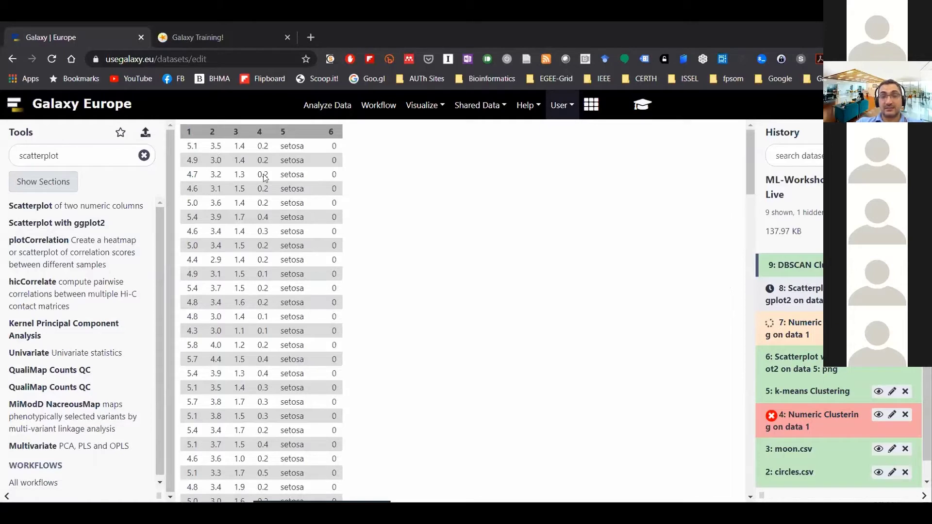
pyautogui.doubleClick(331, 131)
pyautogui.scroll(-20, 334, 155)
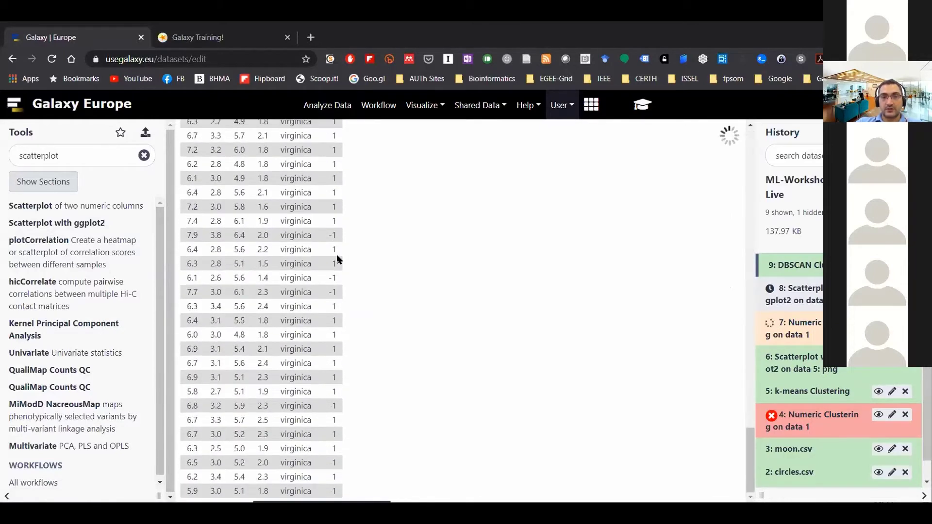
pyautogui.scroll(20, 333, 259)
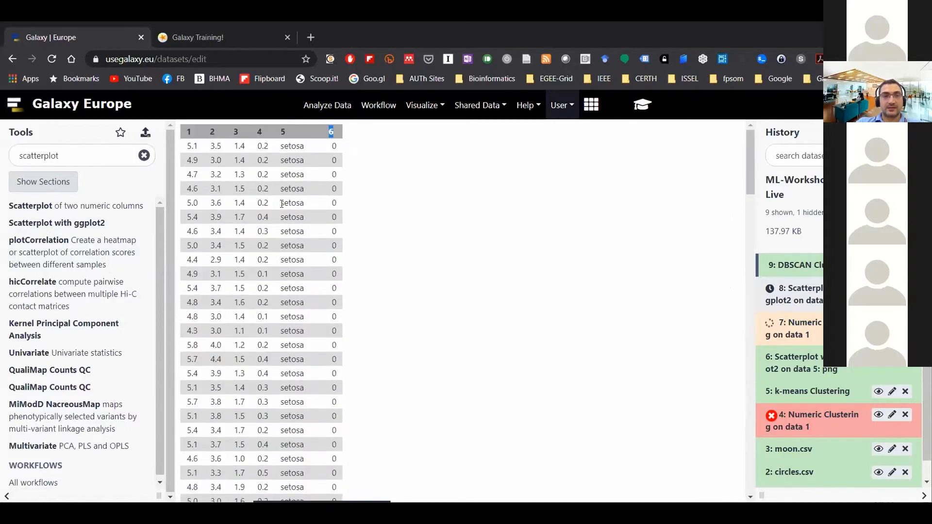
# Step: Set up Scatterplot with ggplot2 on the DBSCAN Clustering dataset, plotting column 1 on the x-axis and column 2 on the y-axis
pyautogui.click(50, 225)
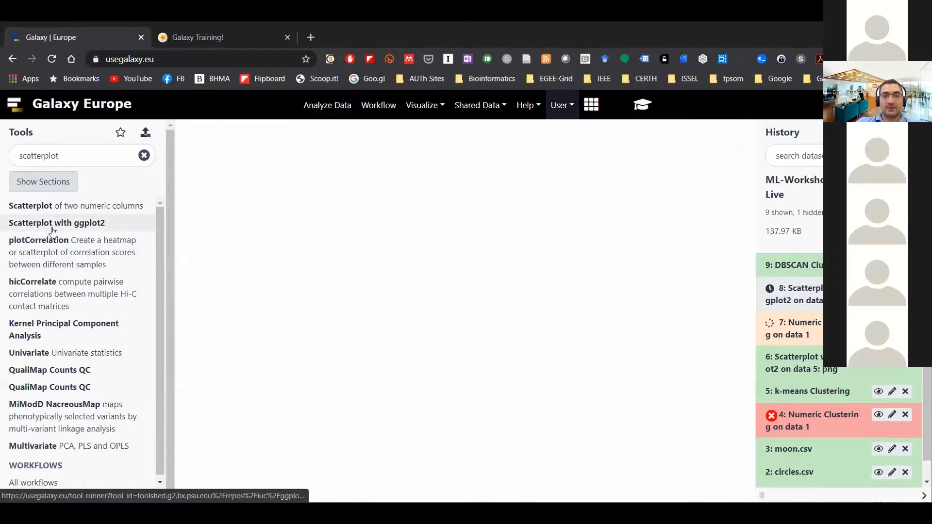
pyautogui.click(406, 202)
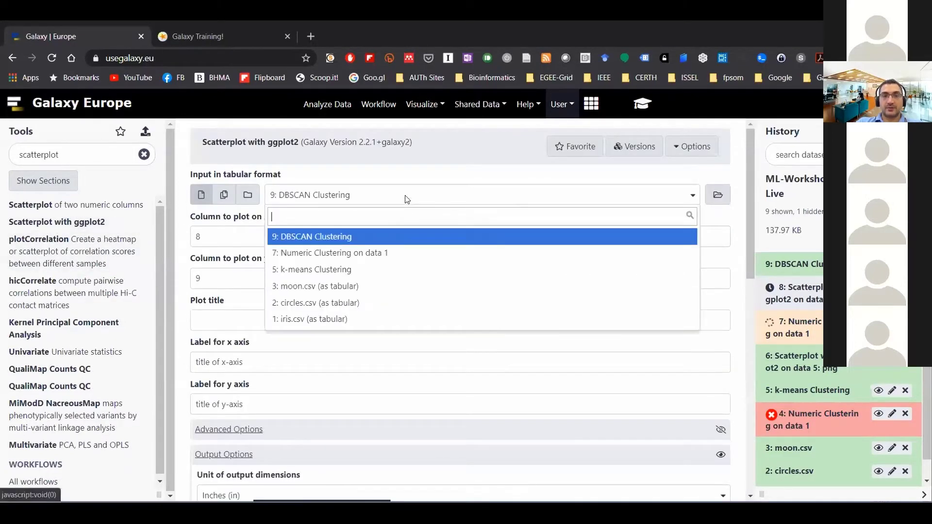
pyautogui.click(386, 238)
pyautogui.doubleClick(258, 241)
pyautogui.write('1')
pyautogui.press('Tab')
pyautogui.write('2')
# Step: Title the plot "DBSCAN Clustering for iris" and label the x axis "Sepal Length" and the y axis "Sepal Width"
pyautogui.click(243, 317)
pyautogui.write('DB')
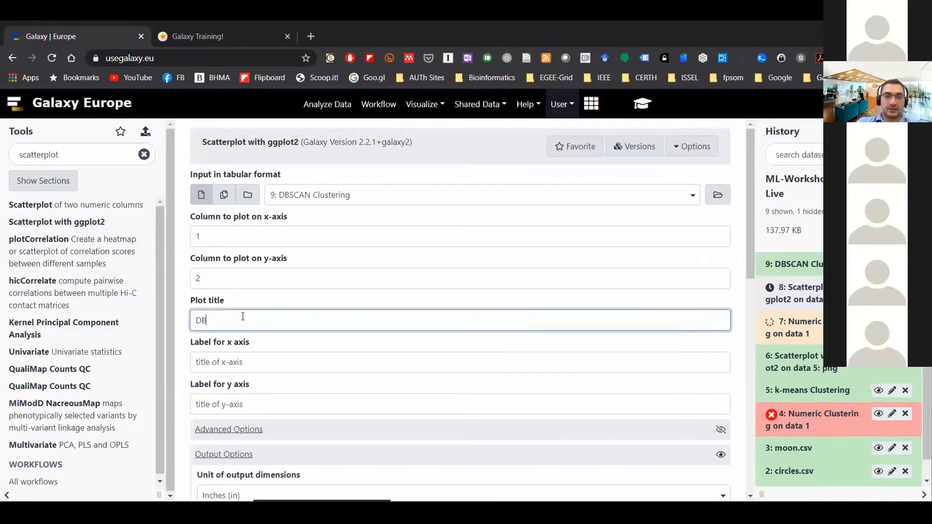
pyautogui.write('SCAN Cluster')
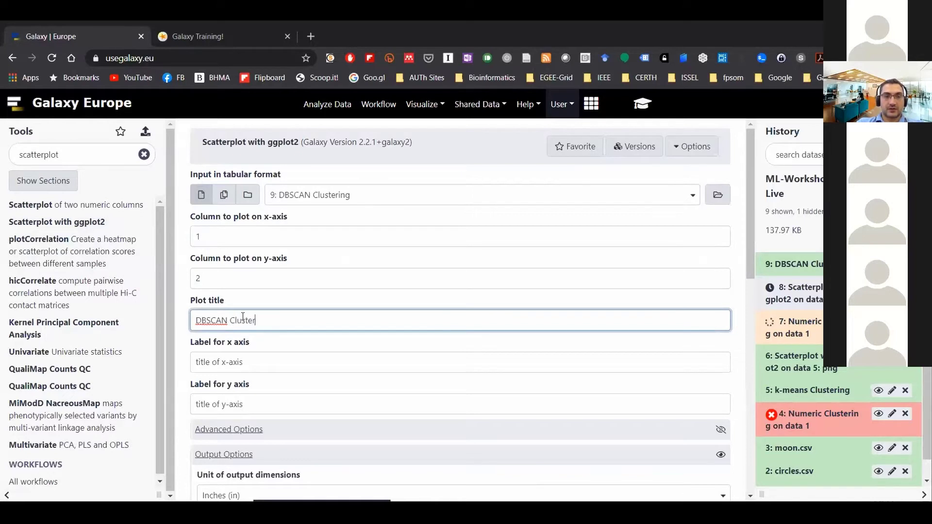
pyautogui.write('ing for iris')
pyautogui.press('Tab')
pyautogui.write('Sepal')
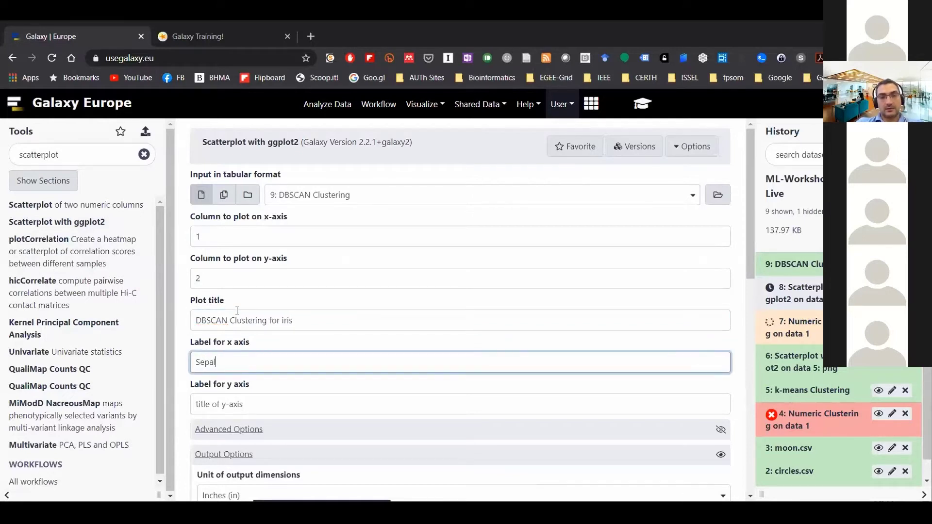
pyautogui.write(' Length')
pyautogui.press('Tab')
pyautogui.write('Sep')
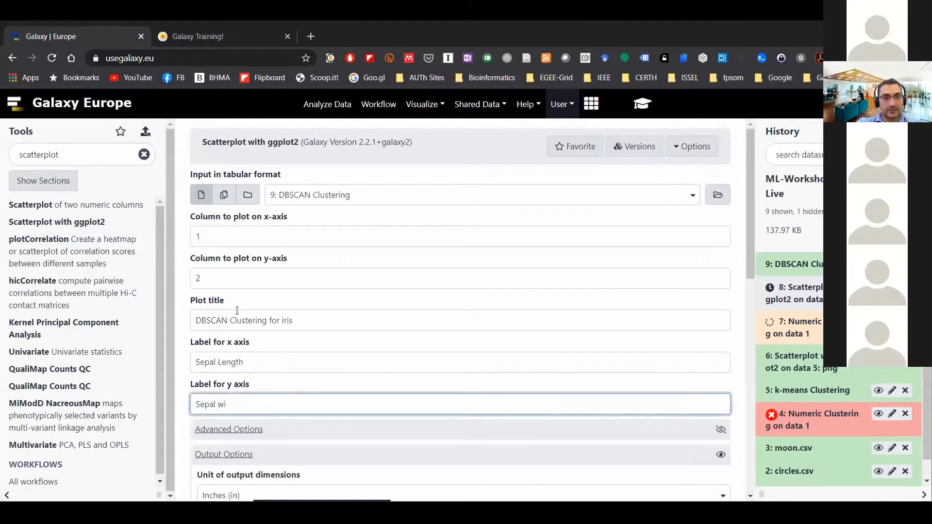
pyautogui.write('al Width')
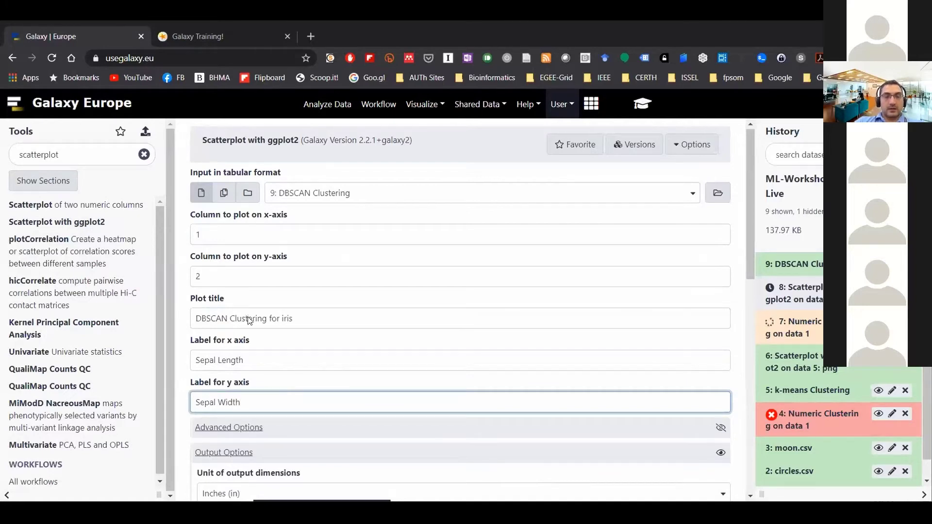
# Step: In the advanced options, choose user defined point options and set the relative size of points to 2
pyautogui.scroll(-2, 250, 321)
pyautogui.click(235, 338)
pyautogui.scroll(-2, 351, 372)
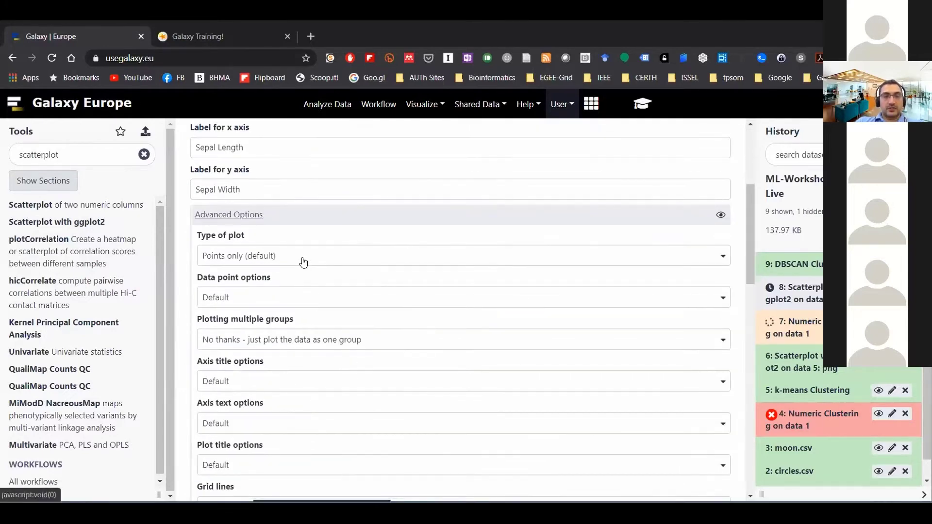
pyautogui.click(294, 295)
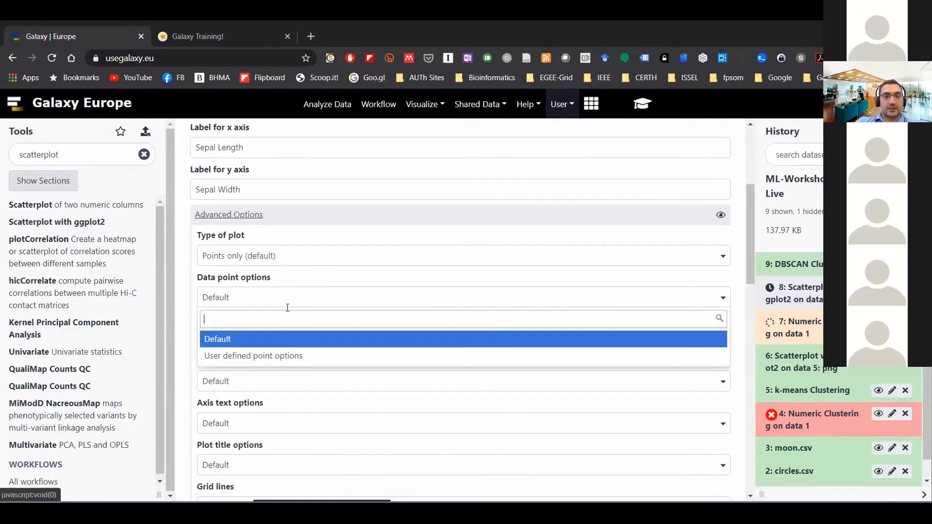
pyautogui.click(282, 357)
pyautogui.click(211, 344)
pyautogui.hotkey('ctrl', 'a')
pyautogui.write('2')
pyautogui.click(293, 368)
# Step: Plot multiple groups of data on one plot, using column 6 to differentiate the groups
pyautogui.scroll(-3, 286, 371)
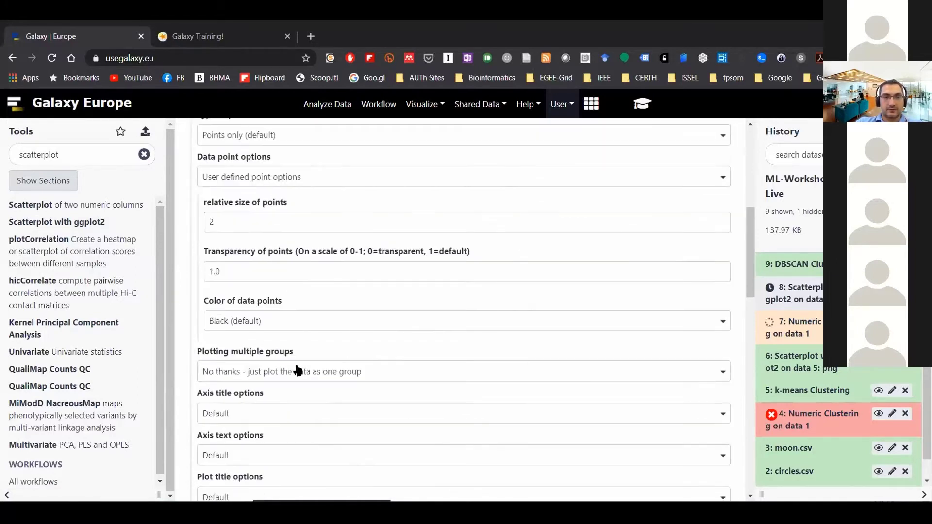
pyautogui.click(284, 376)
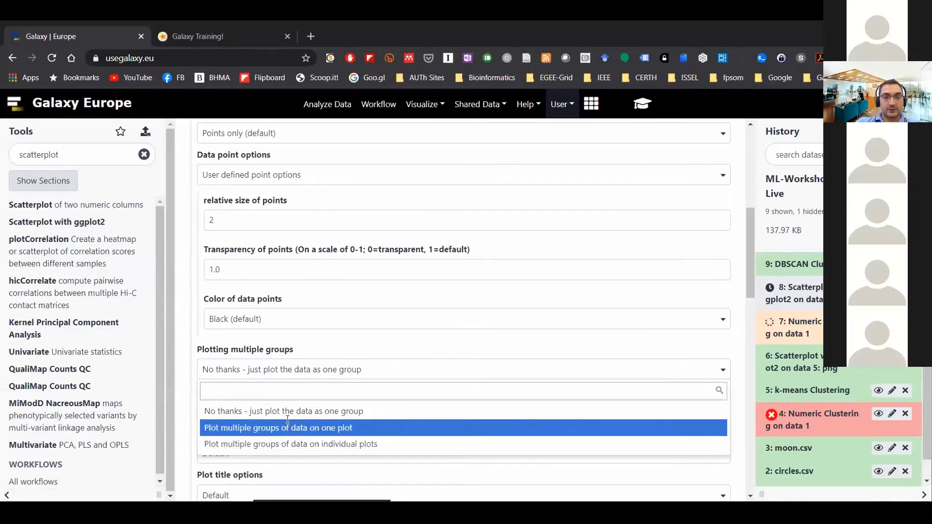
pyautogui.click(286, 424)
pyautogui.click(287, 413)
pyautogui.hotkey('ctrl', 'a')
pyautogui.write('6')
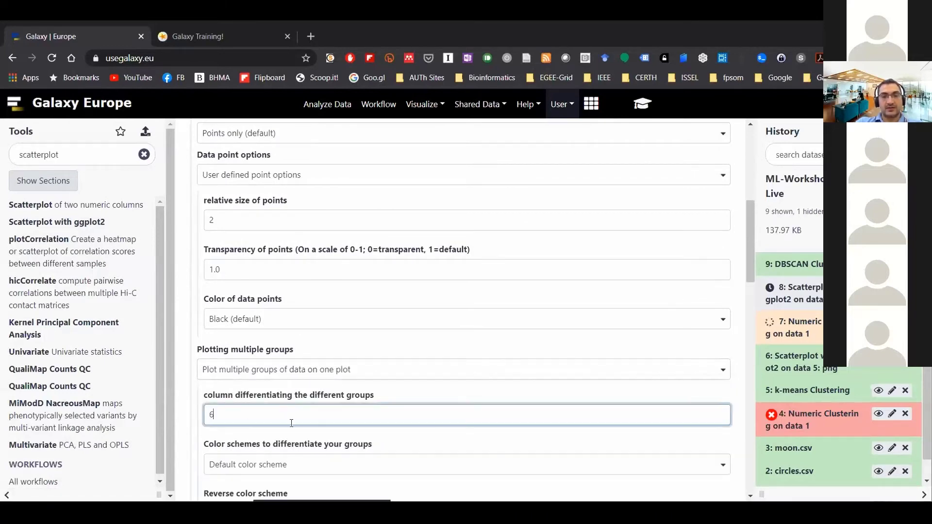
# Step: Choose a predefined discrete color palette to differentiate the groups and execute the scatterplot job
pyautogui.scroll(-3, 313, 406)
pyautogui.click(281, 332)
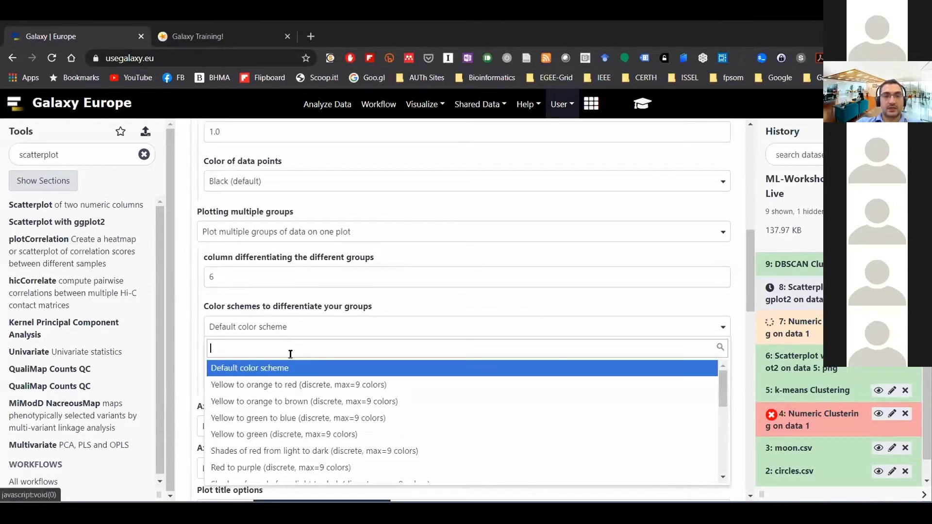
pyautogui.scroll(-5, 313, 408)
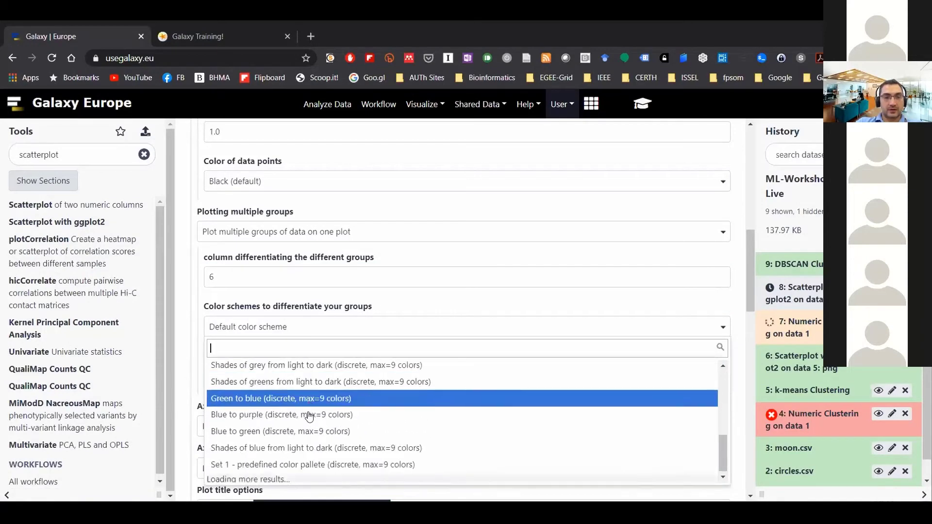
pyautogui.click(298, 466)
pyautogui.scroll(-3, 344, 417)
pyautogui.scroll(-10, 344, 417)
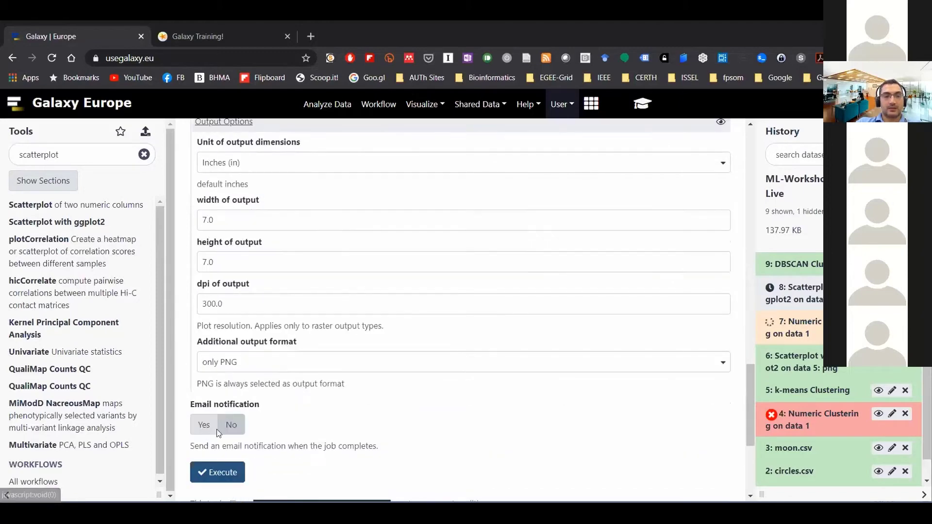
pyautogui.click(219, 473)
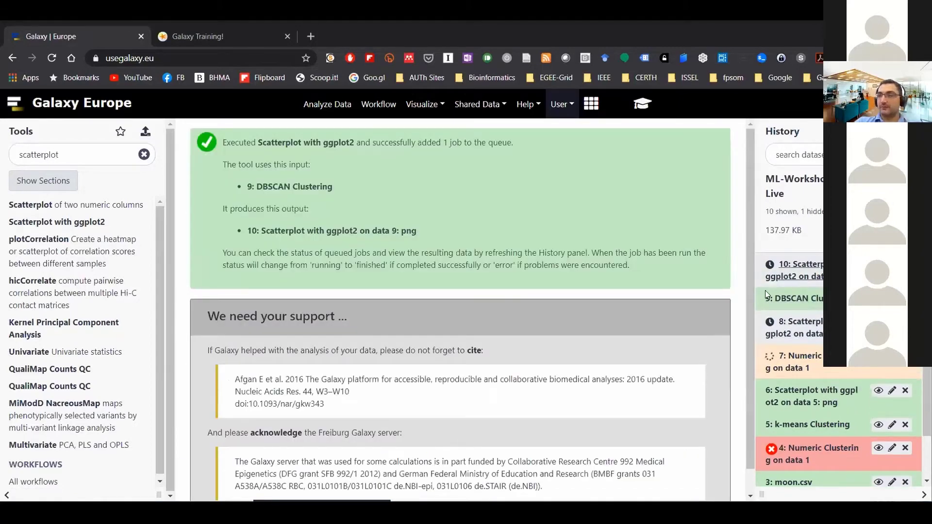
# Step: Display the scatterplot made from the DBSCAN Clustering dataset and open it in a separate browser tab
pyautogui.scroll(-1, 433, 412)
pyautogui.scroll(1, 447, 405)
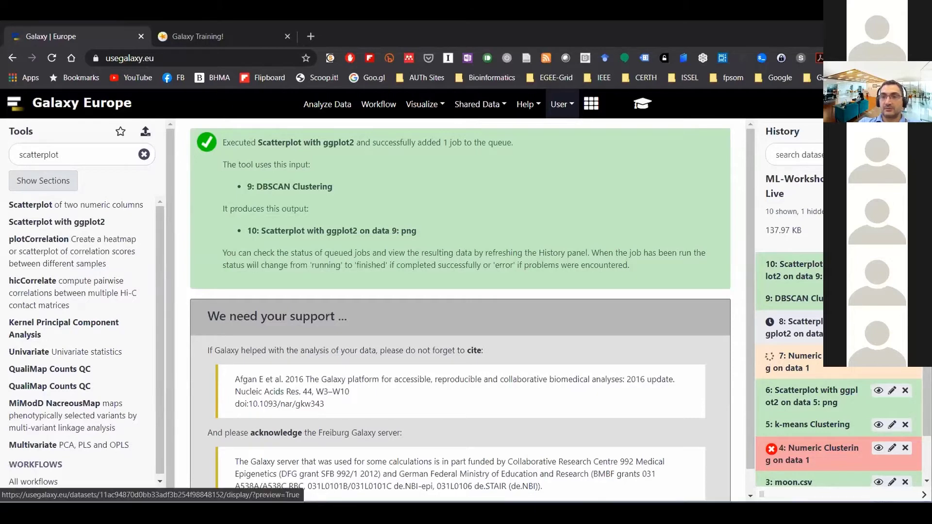
pyautogui.click(878, 265)
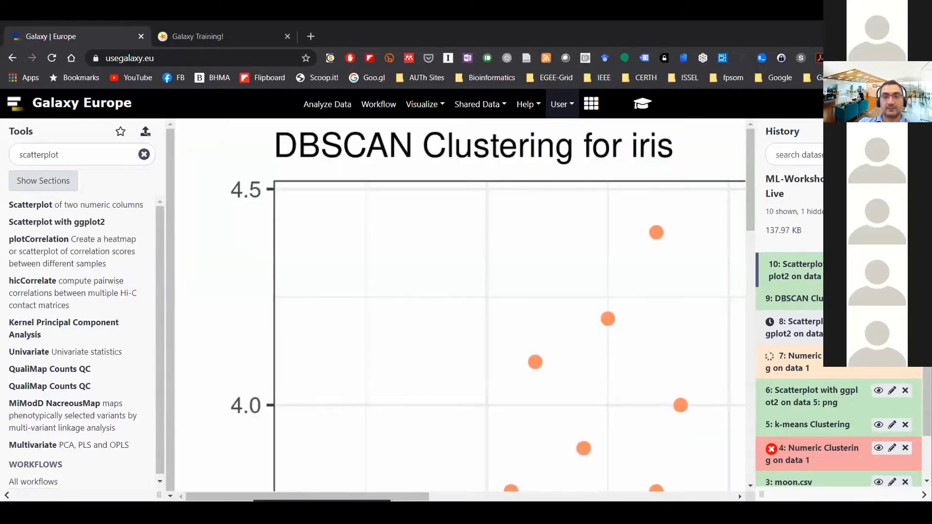
pyautogui.rightClick(878, 264)
pyautogui.click(777, 269)
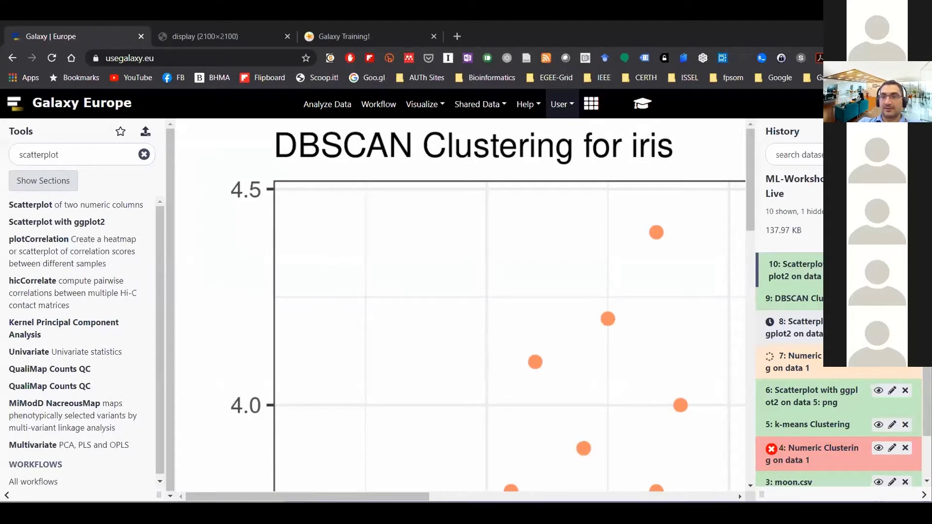
pyautogui.rightClick(757, 266)
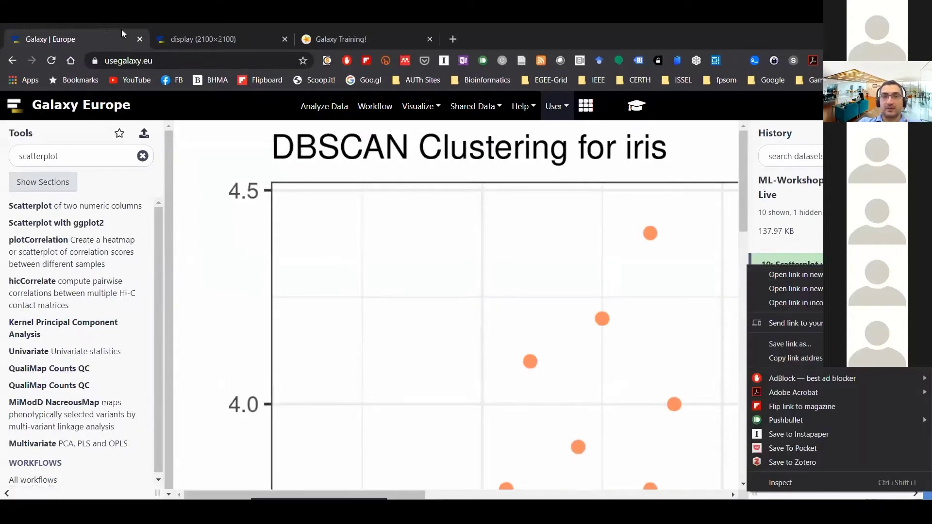
pyautogui.click(217, 39)
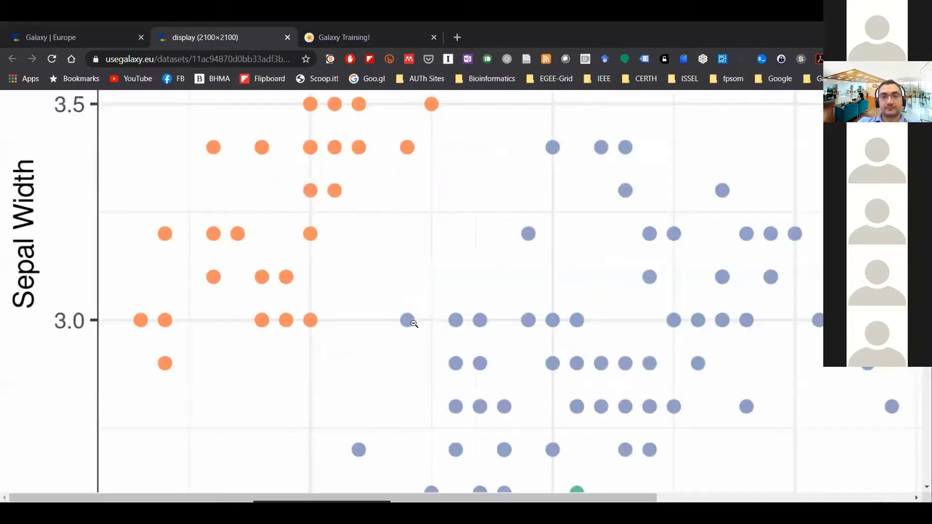
# Step: Examine the DBSCAN scatterplot as a whole and close up, comparing the point groups with the legend
pyautogui.click(408, 323)
pyautogui.click(421, 333)
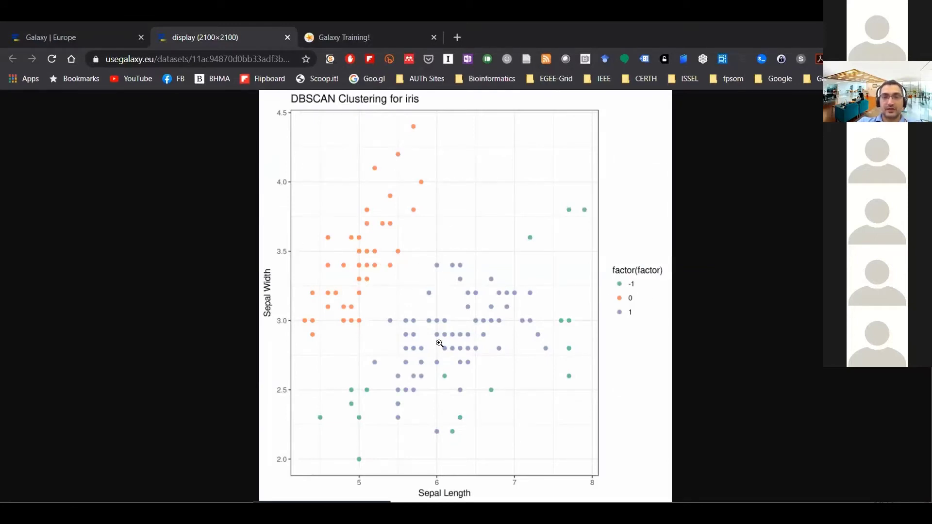
pyautogui.click(421, 378)
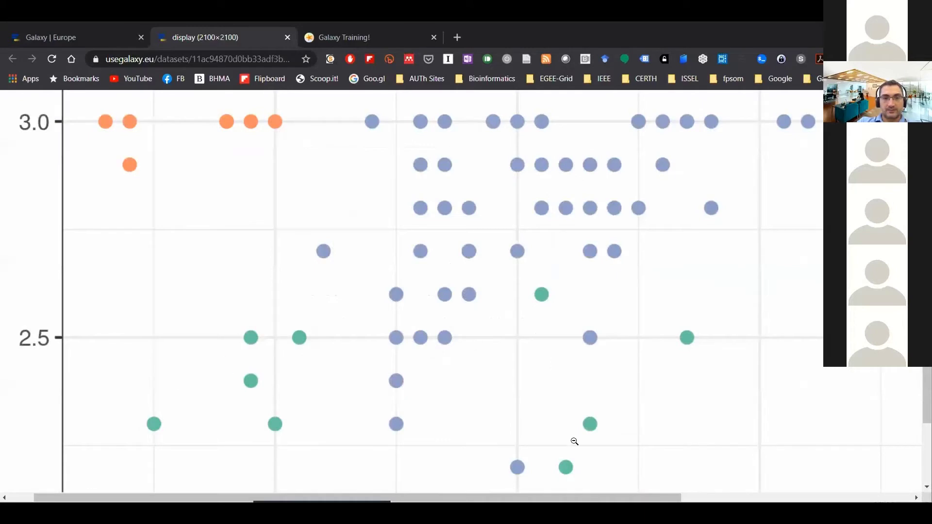
pyautogui.click(731, 334)
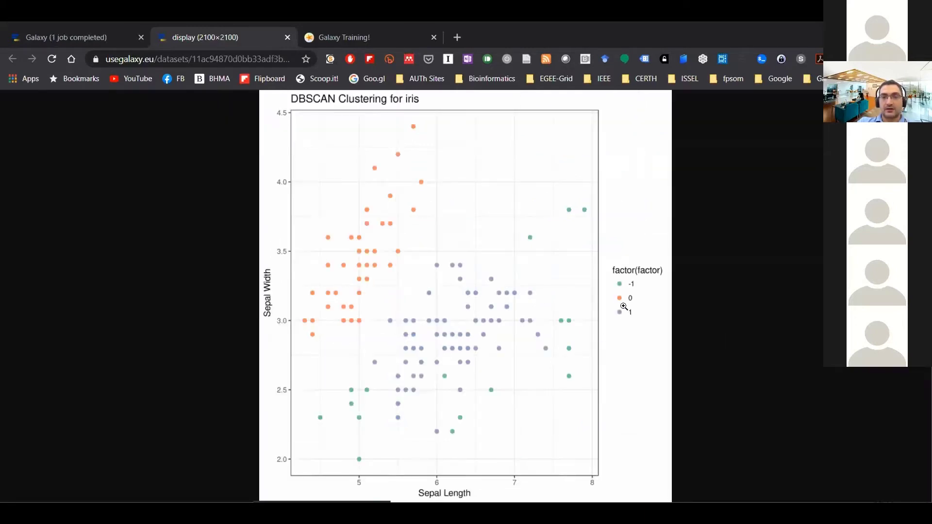
pyautogui.click(351, 263)
pyautogui.click(364, 257)
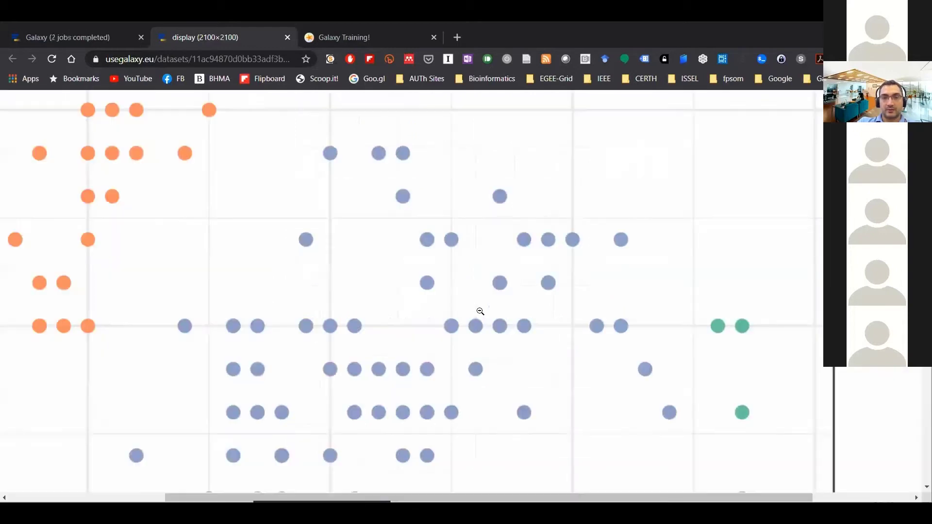
pyautogui.click(480, 311)
pyautogui.click(531, 313)
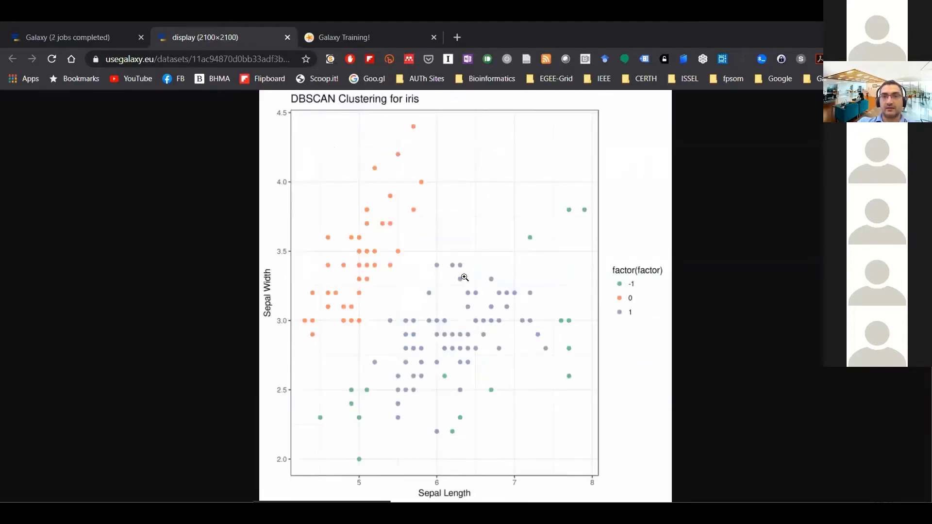
# Step: Close the plot's browser tab and view the Numeric Clustering on data 1 output, checking its cluster column from start to end
pyautogui.click(287, 38)
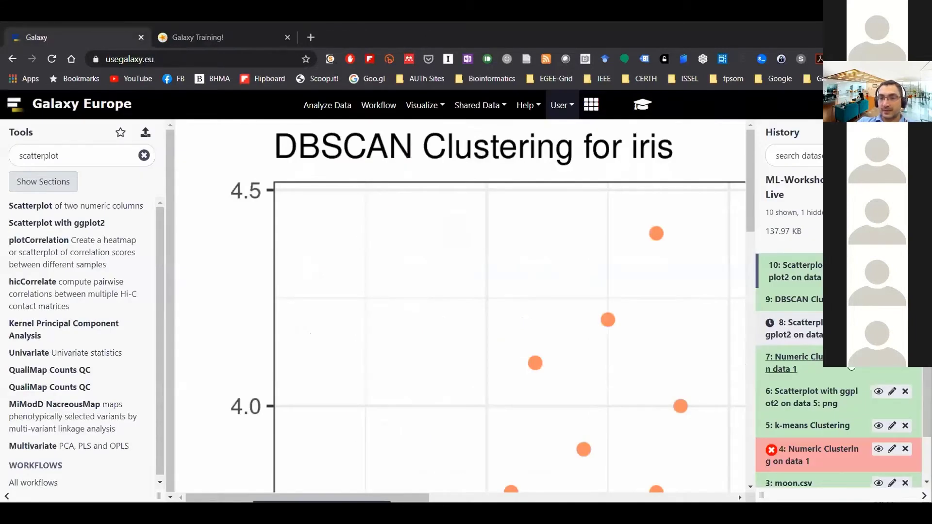
pyautogui.click(878, 358)
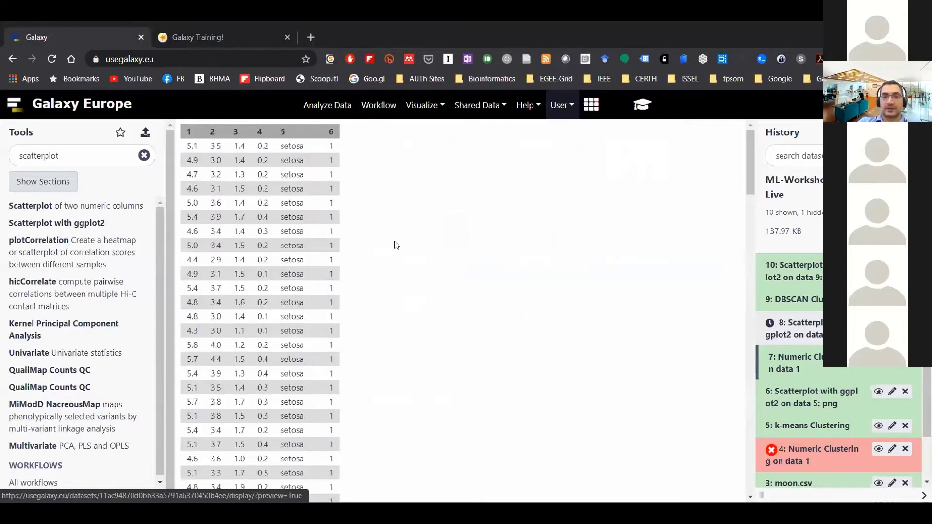
pyautogui.scroll(-20, 291, 232)
pyautogui.scroll(20, 291, 232)
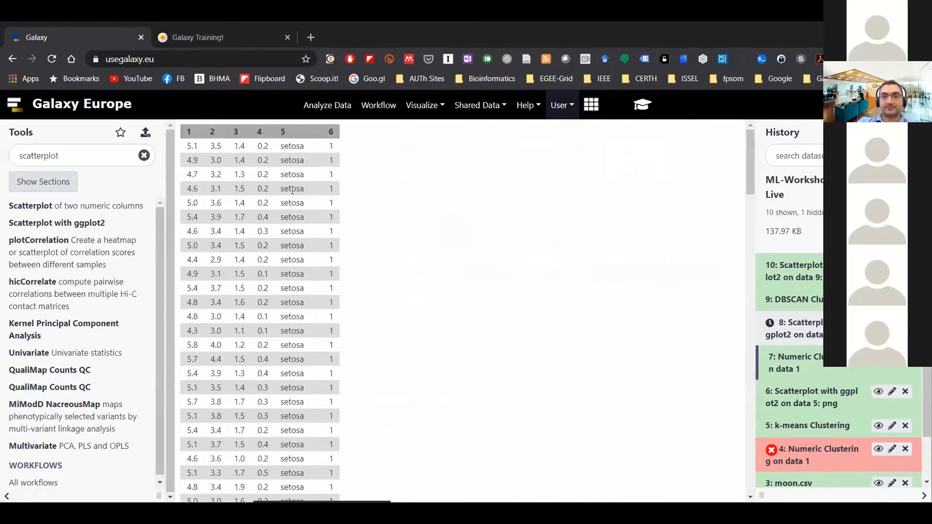
# Step: Check the scatterplot job for data 7 in the history and open its finished plot in a separate browser tab
pyautogui.click(817, 335)
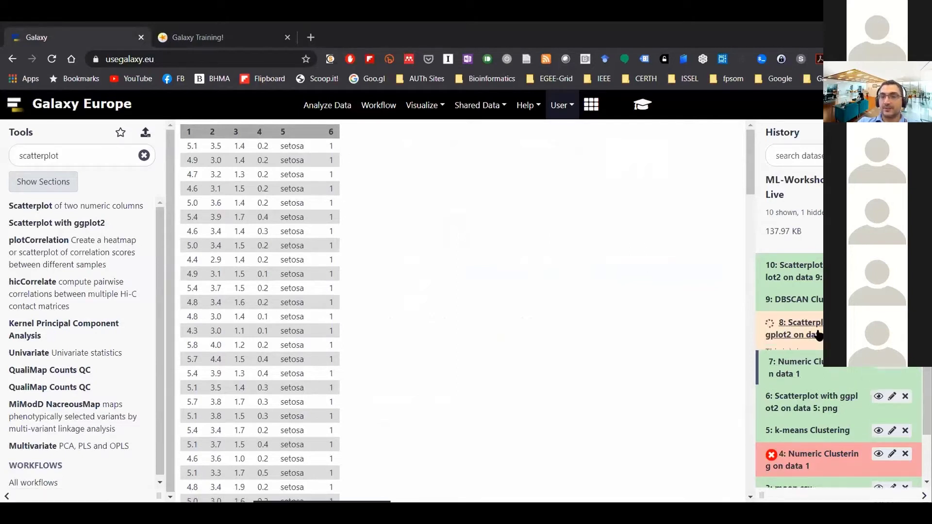
pyautogui.click(817, 335)
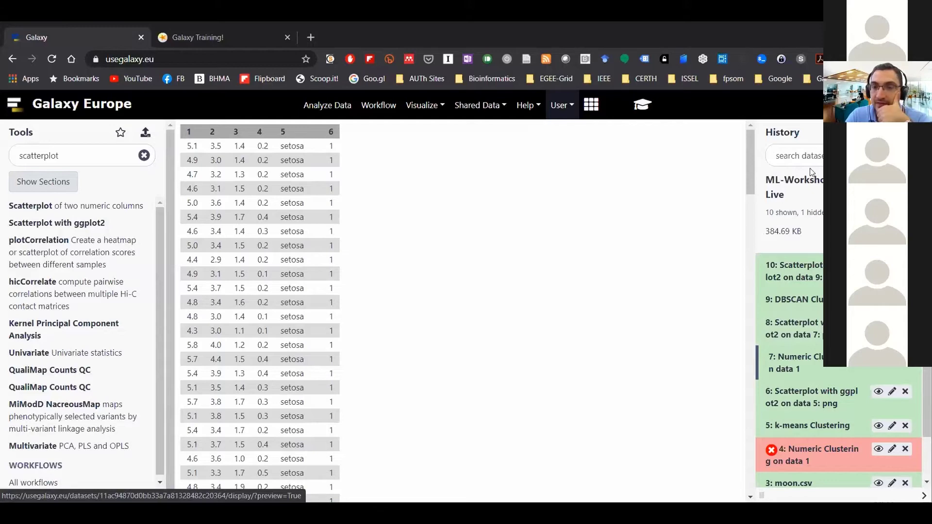
pyautogui.rightClick(878, 299)
pyautogui.click(776, 106)
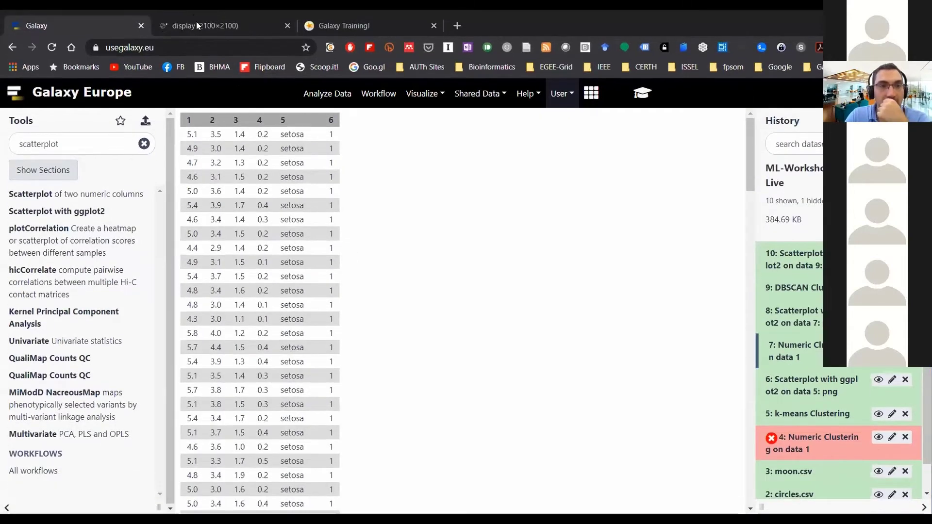
# Step: View the hierarchical clustering scatterplot of iris in its browser tab and close that tab
pyautogui.click(196, 33)
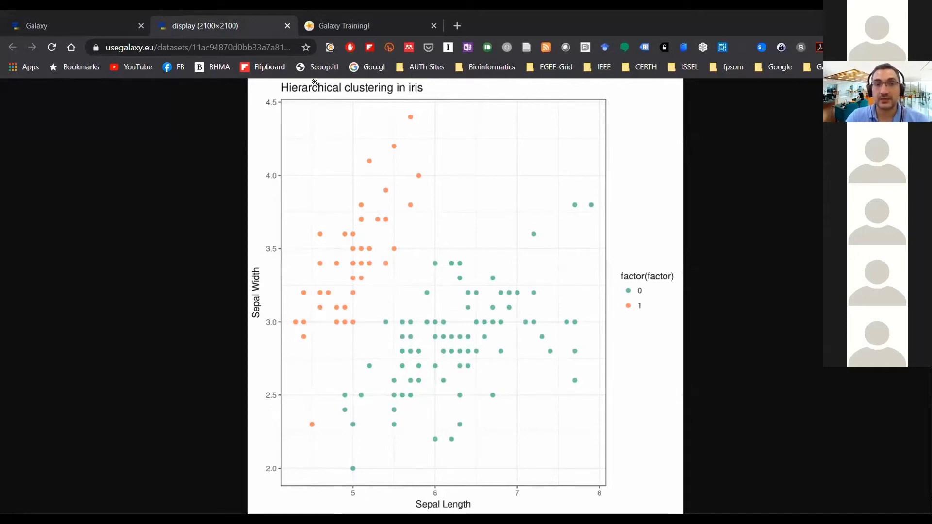
pyautogui.hotkey('ctrl', 'w')
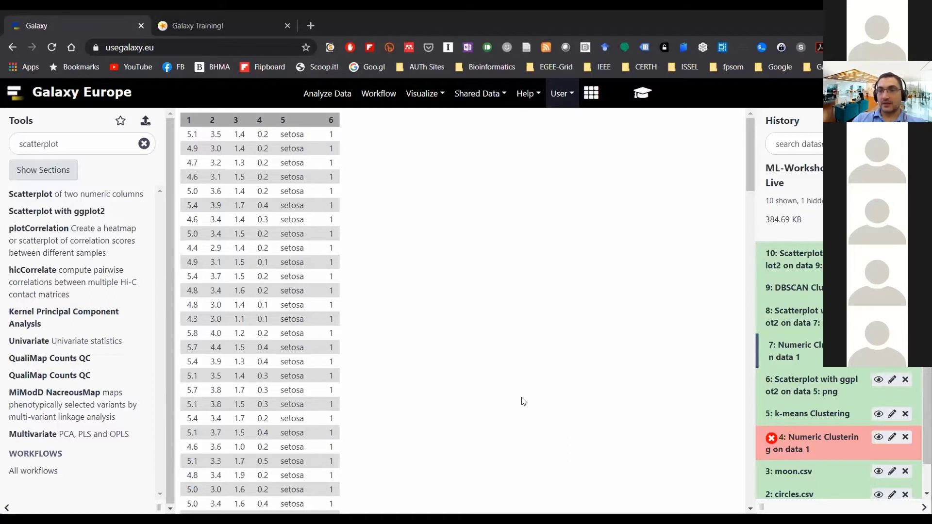
# Step: Expand the k-means Clustering dataset in the history and open its job settings for a rerun
pyautogui.click(808, 415)
pyautogui.scroll(-5, 555, 349)
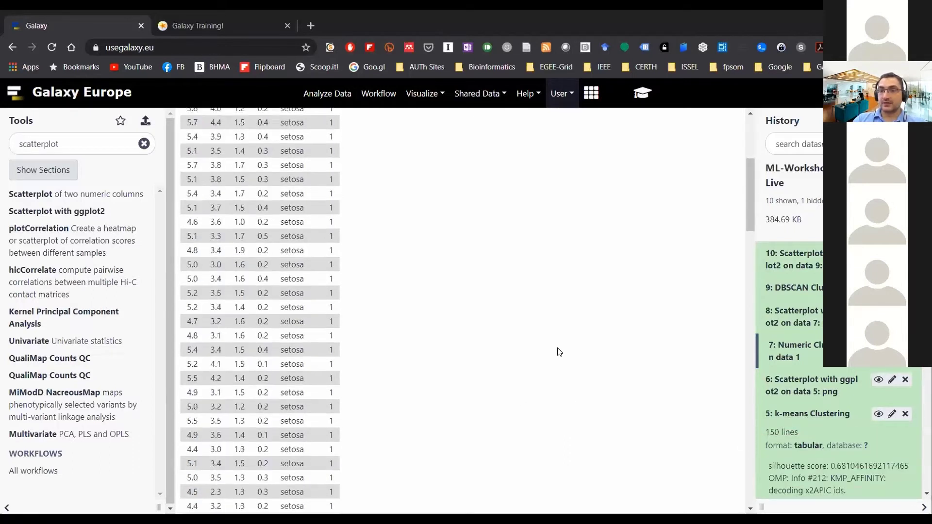
pyautogui.scroll(-4, 835, 417)
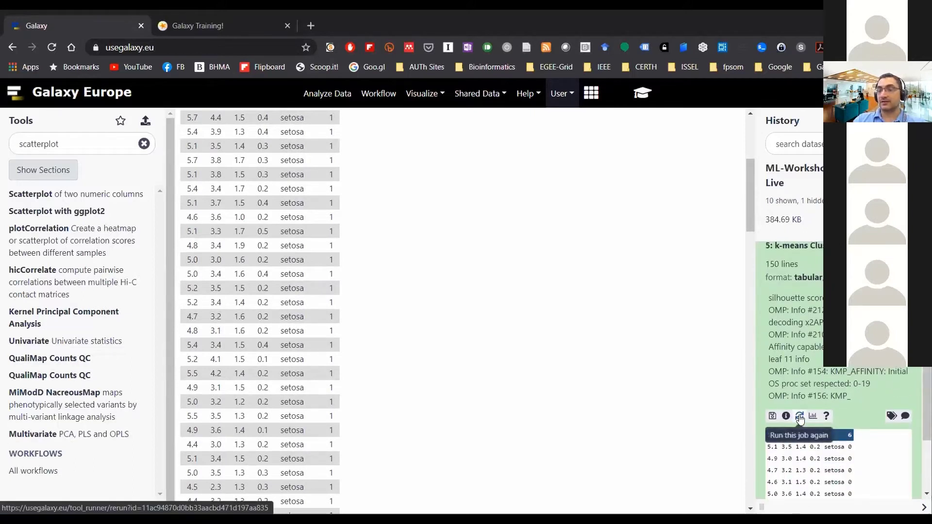
pyautogui.click(800, 418)
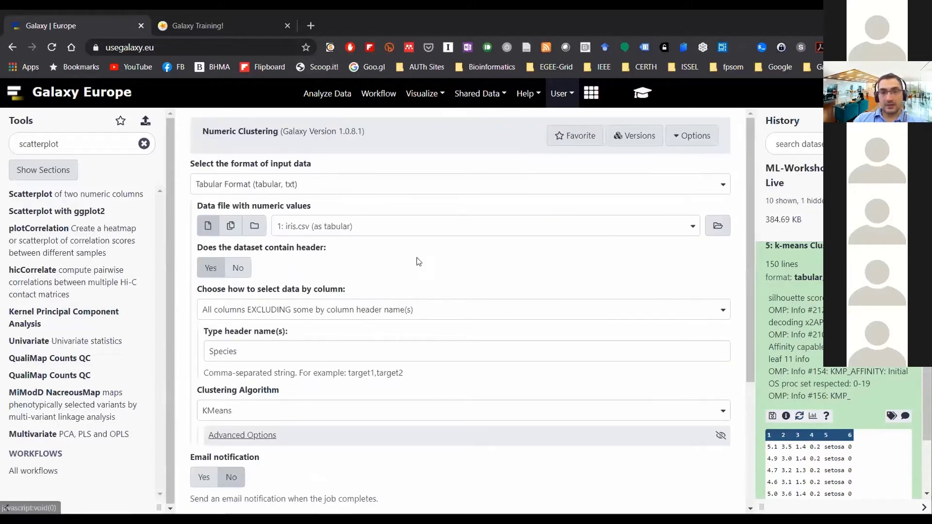
# Step: Review the Numeric Clustering form and the KMeans advanced options, including the number of clusters, and collapse the options
pyautogui.scroll(-3, 403, 321)
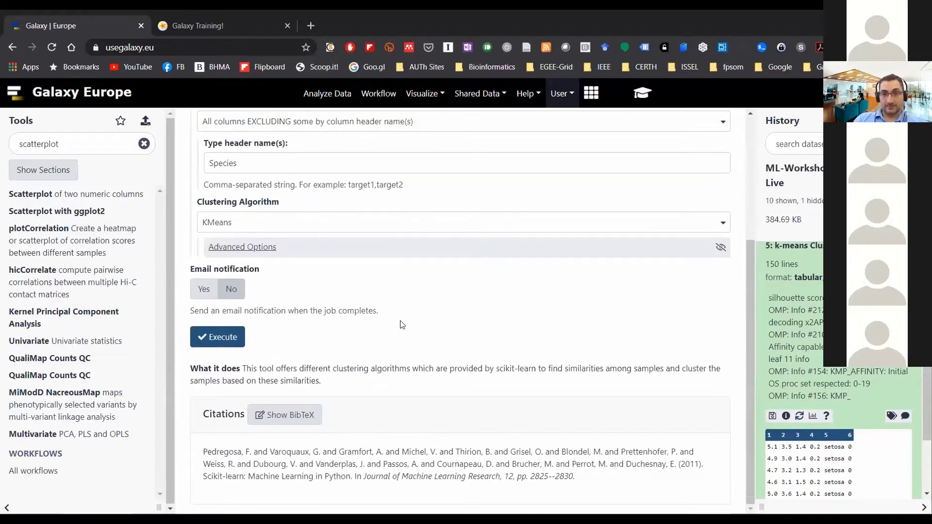
pyautogui.scroll(2, 388, 340)
pyautogui.click(374, 373)
pyautogui.scroll(-2, 374, 369)
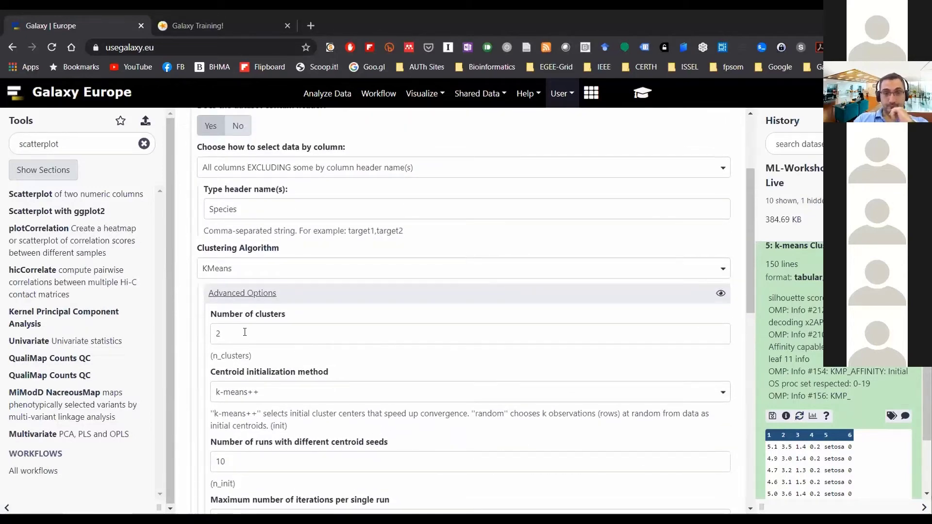
pyautogui.click(244, 294)
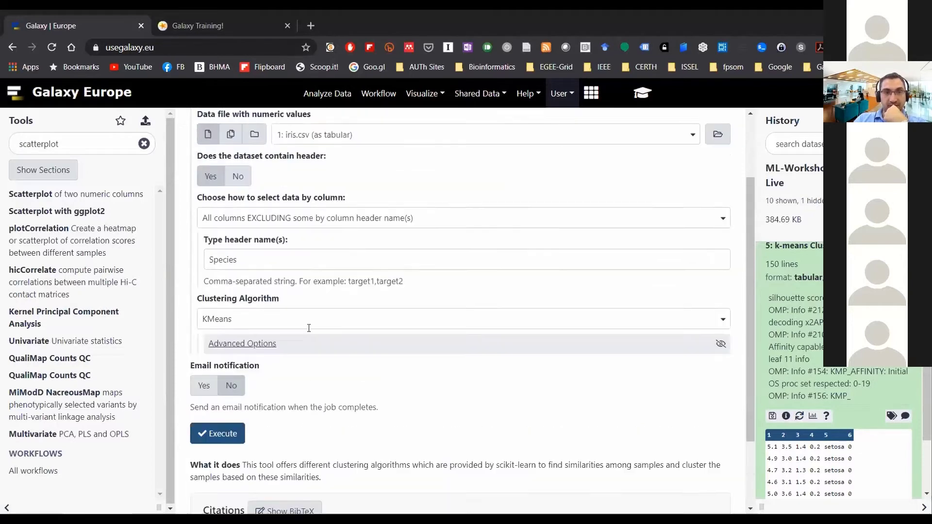
pyautogui.scroll(2, 400, 323)
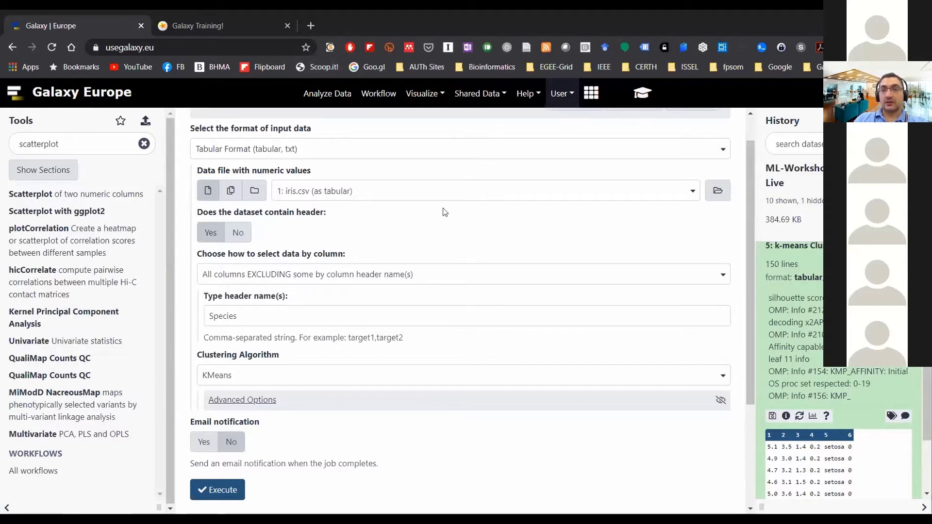
pyautogui.click(434, 196)
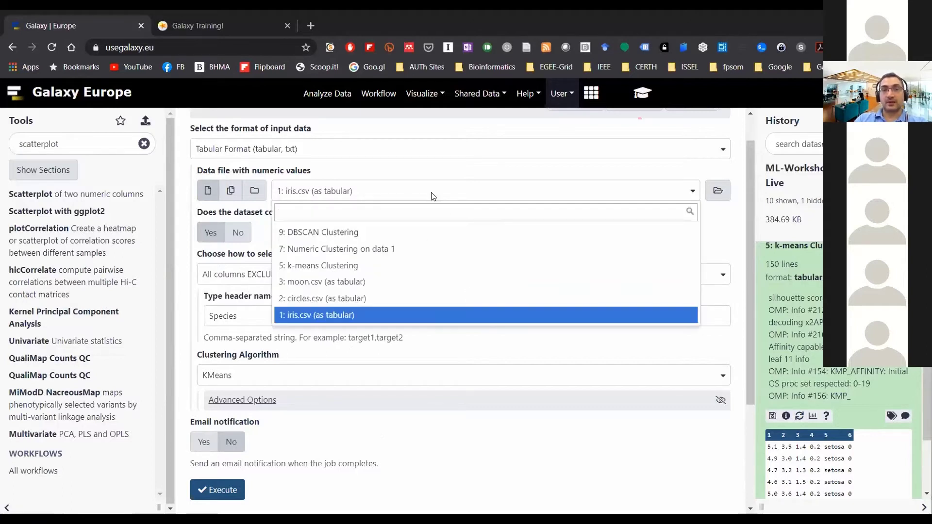
pyautogui.click(362, 300)
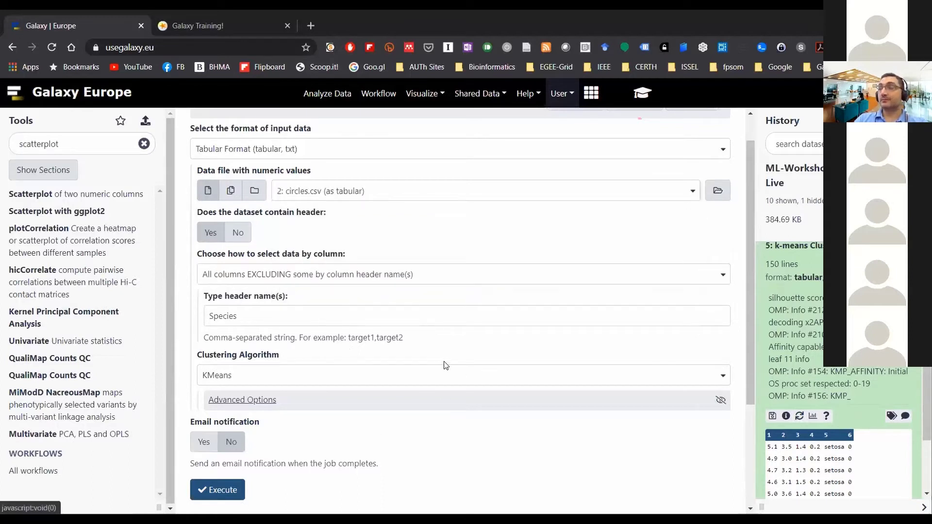
pyautogui.click(231, 190)
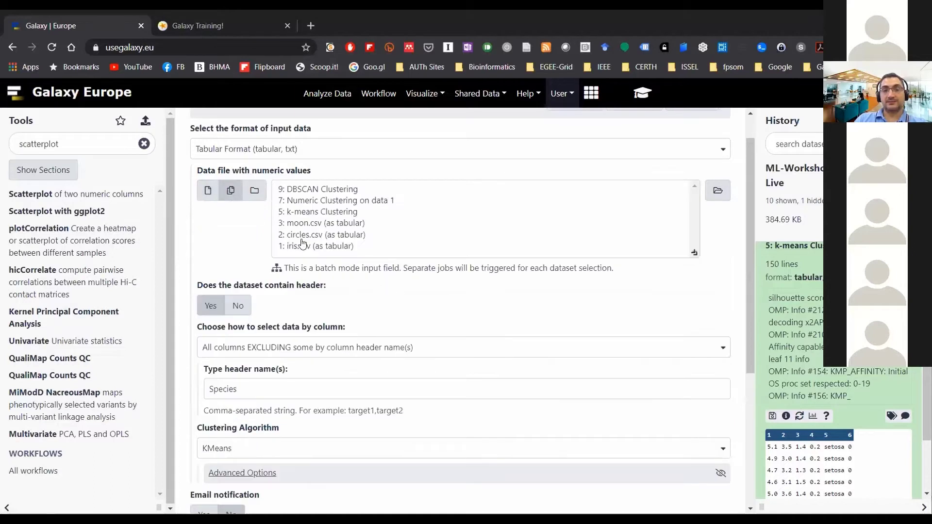
pyautogui.click(209, 192)
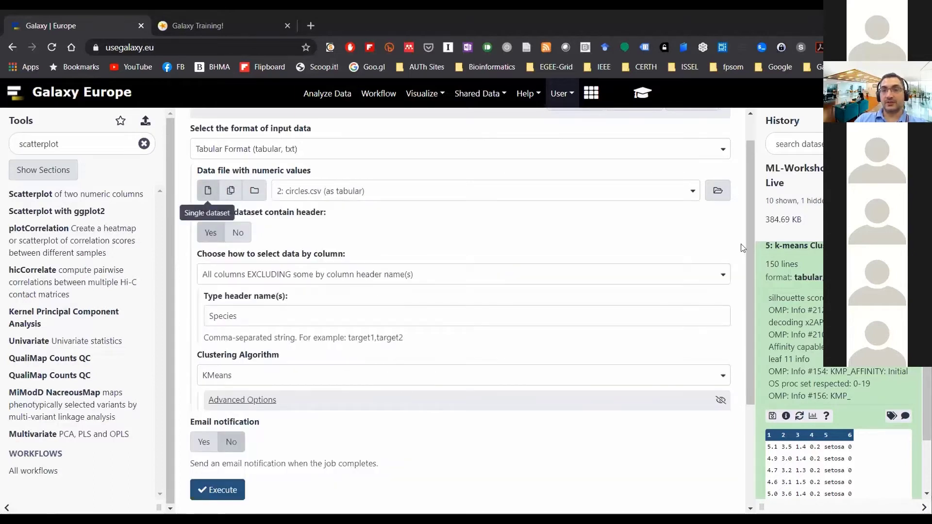
pyautogui.click(796, 246)
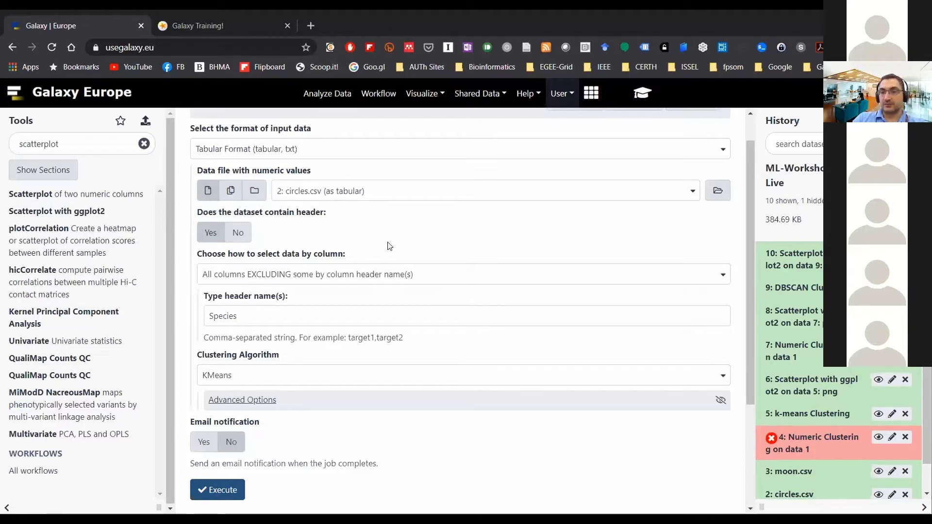
pyautogui.click(252, 195)
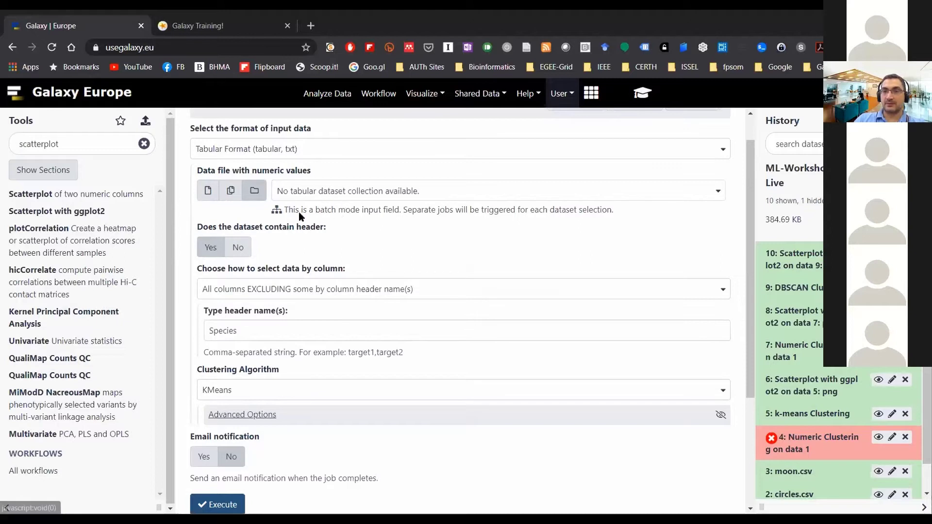
# Step: Switch the numeric data input to multiple datasets and select both circles.csv and moon.csv
pyautogui.click(231, 189)
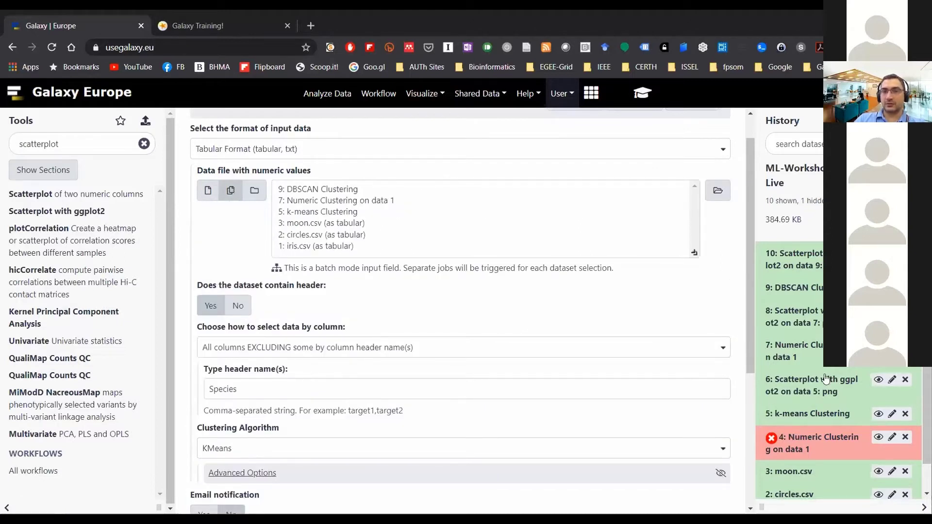
pyautogui.scroll(-1, 825, 447)
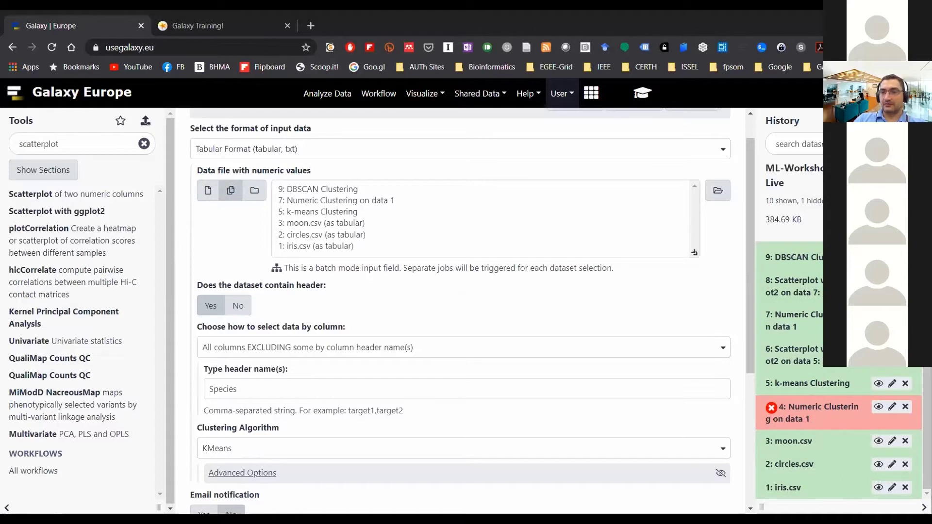
pyautogui.scroll(1, 839, 374)
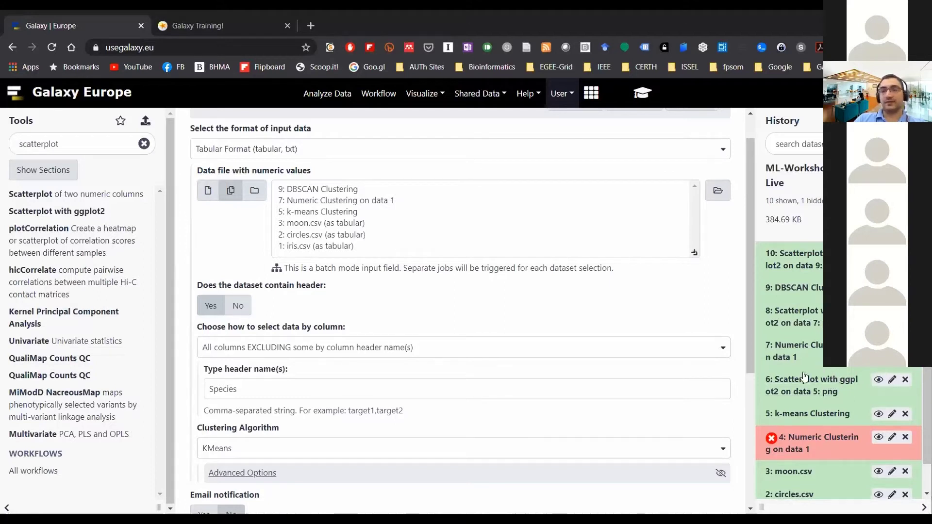
pyautogui.scroll(-1, 820, 381)
pyautogui.scroll(1, 821, 381)
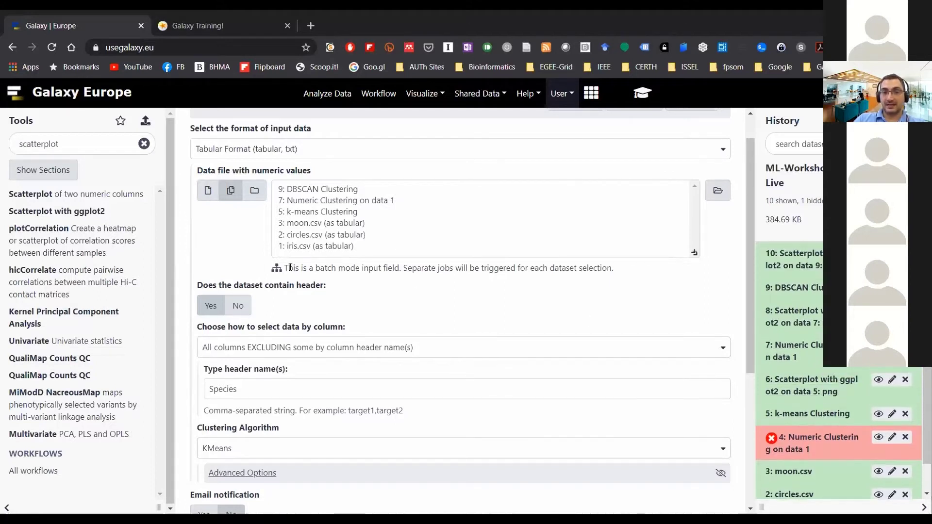
pyautogui.moveTo(285, 269); pyautogui.dragTo(627, 273)
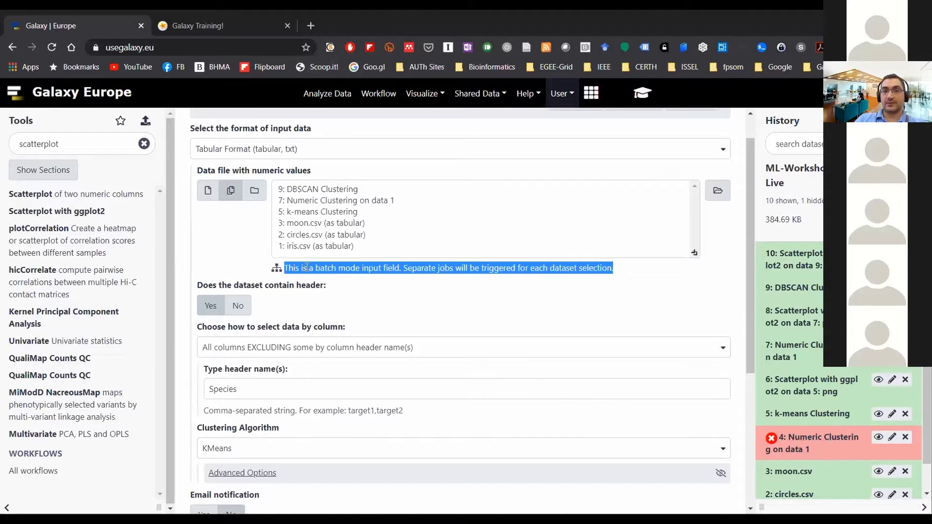
pyautogui.click(309, 237)
pyautogui.keyDown('ctrl'); pyautogui.click(308, 225); pyautogui.keyUp('ctrl')
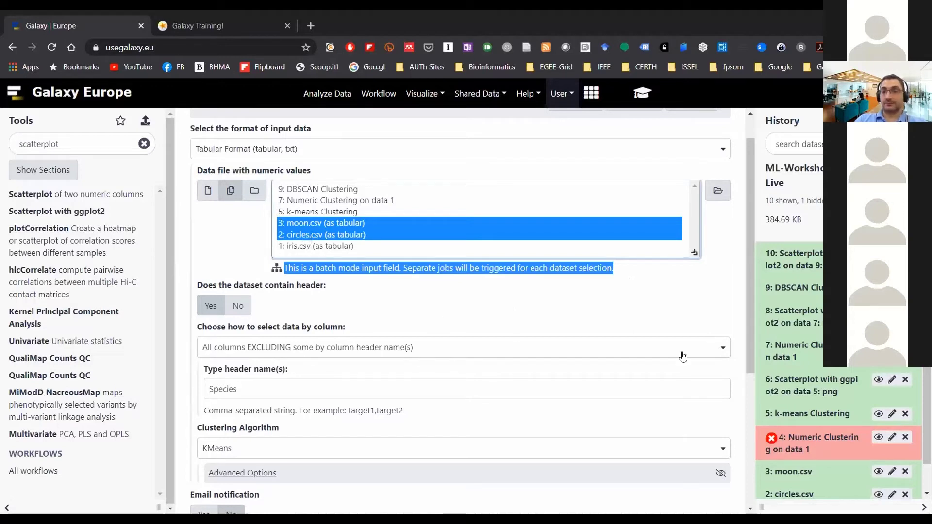
# Step: Execute Numeric Clustering with KMeans on the selected datasets, excluding the Species column
pyautogui.scroll(-1, 845, 415)
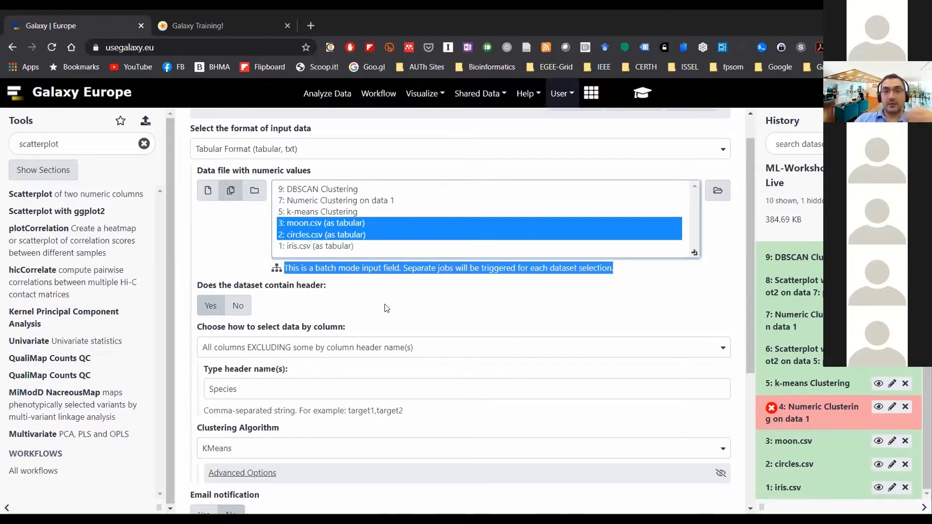
pyautogui.scroll(-1, 364, 332)
pyautogui.scroll(-3, 365, 332)
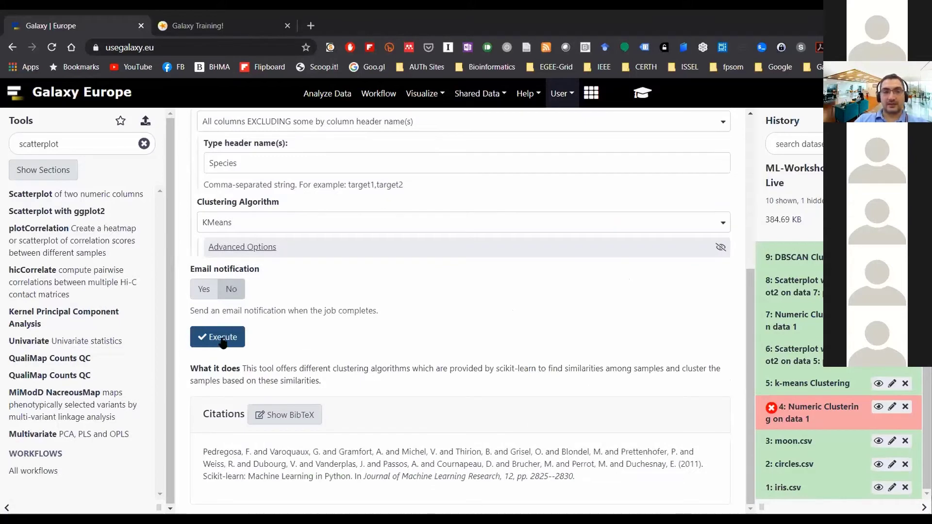
pyautogui.click(221, 339)
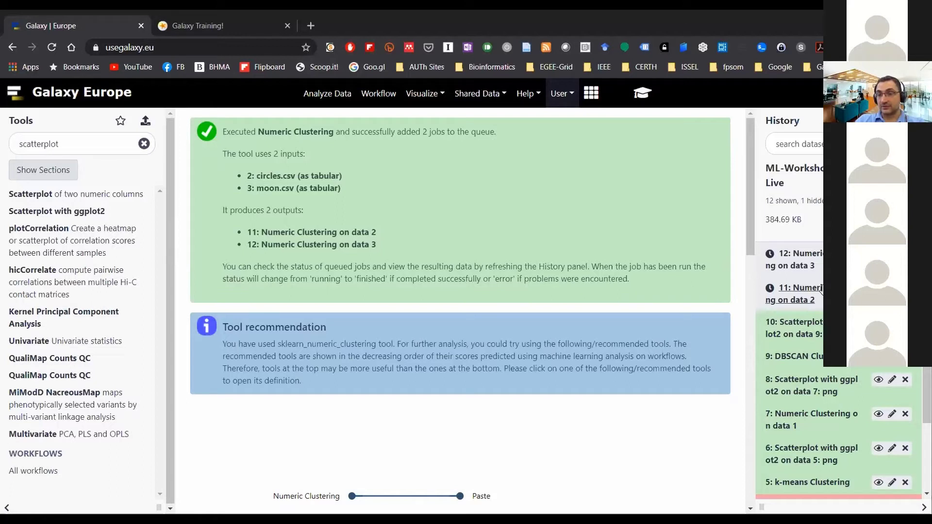
pyautogui.scroll(-4, 805, 437)
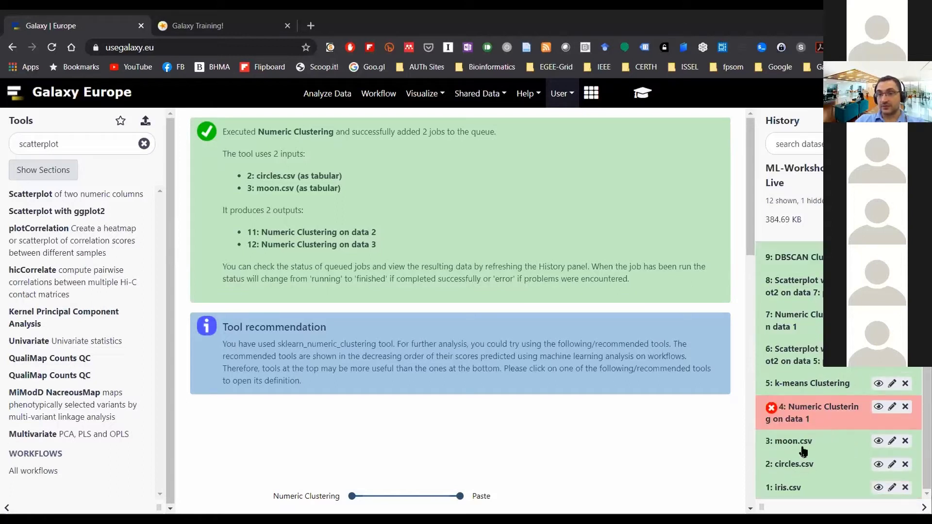
pyautogui.scroll(4, 820, 309)
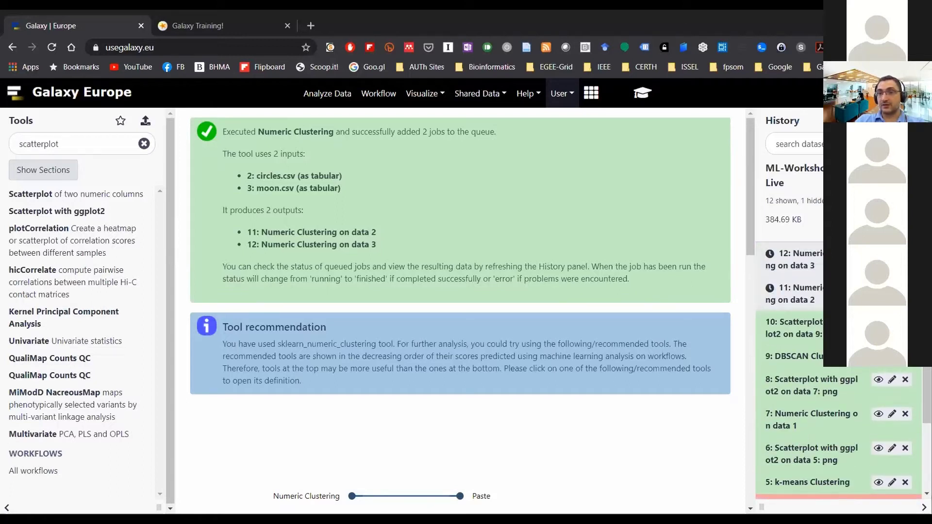
pyautogui.scroll(-3, 807, 442)
pyautogui.scroll(3, 817, 445)
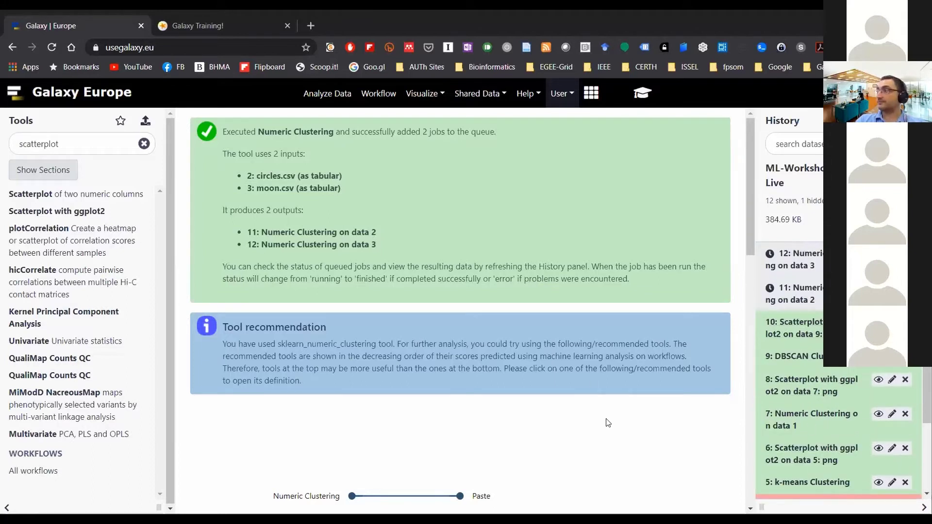
pyautogui.scroll(-2, 811, 415)
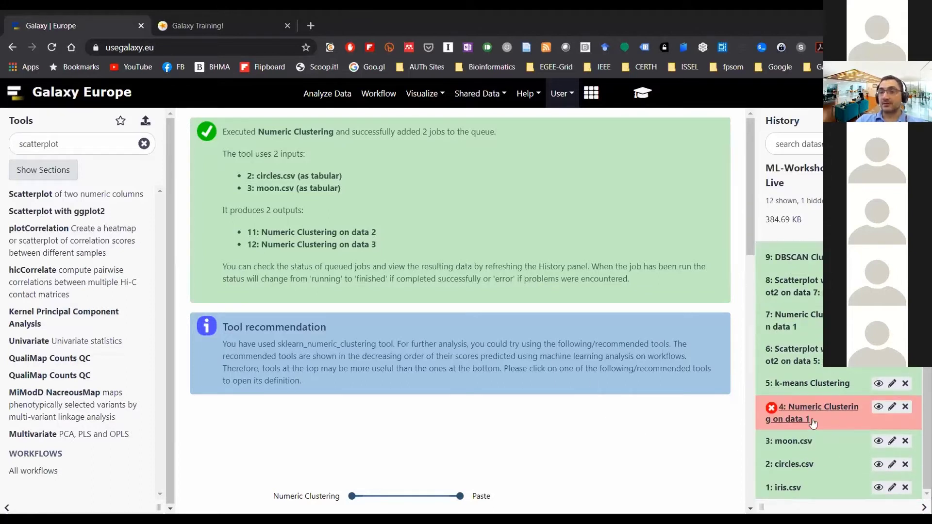
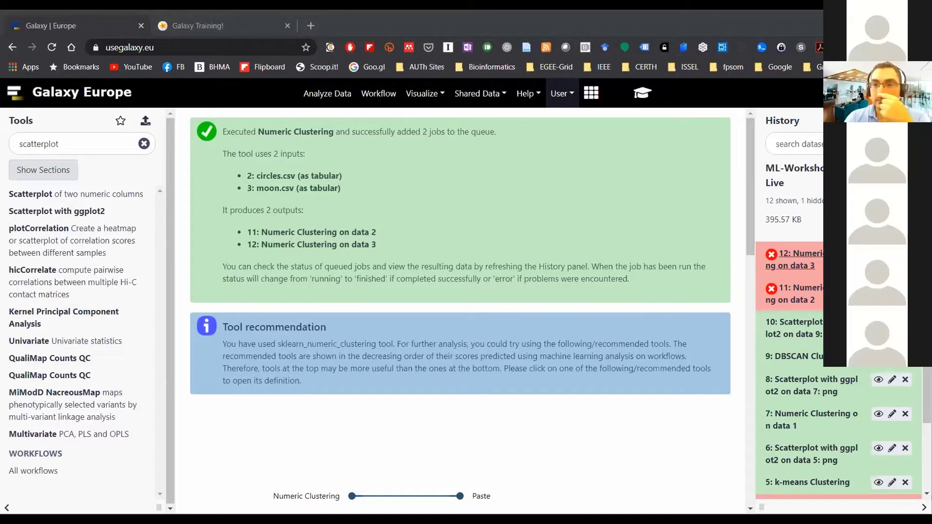
# Step: Open the error report of the failed Numeric Clustering on data 3 job and read its standard error output
pyautogui.click(798, 253)
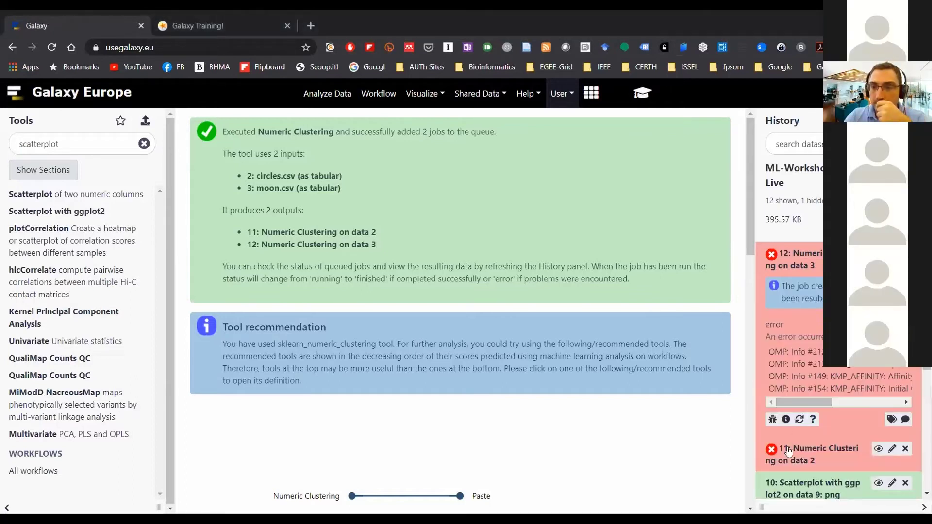
pyautogui.click(772, 420)
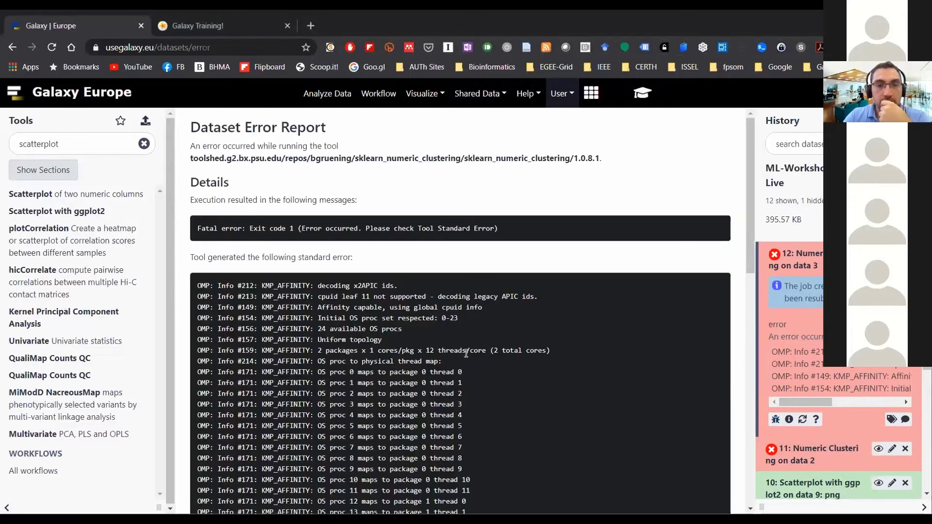
pyautogui.scroll(-5, 465, 353)
pyautogui.scroll(-8, 465, 352)
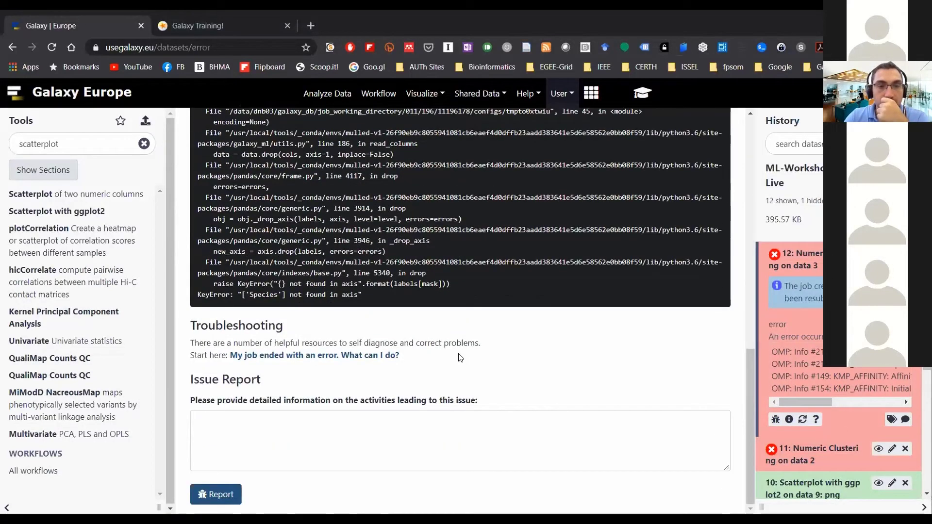
pyautogui.scroll(13, 422, 318)
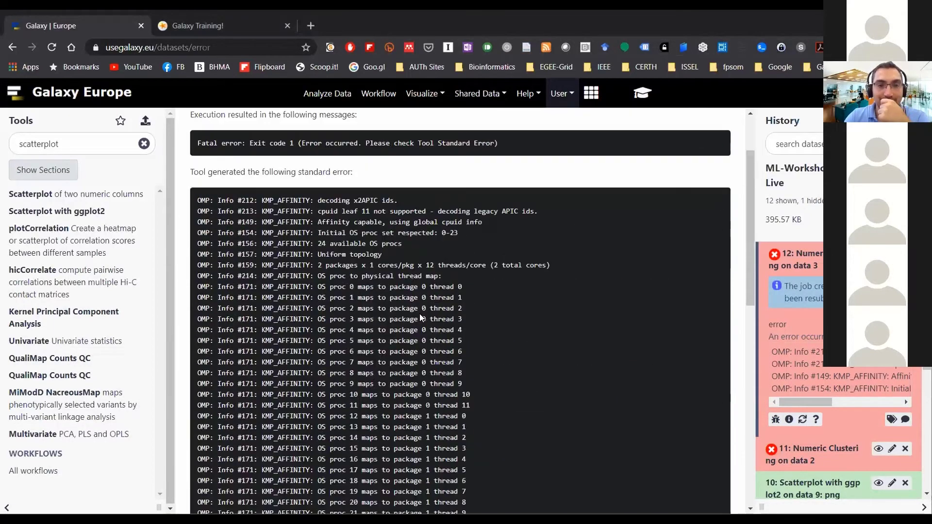
# Step: Open the error report of the failed Numeric Clustering on data 2 job, read its standard error, and return to the home page
pyautogui.click(792, 257)
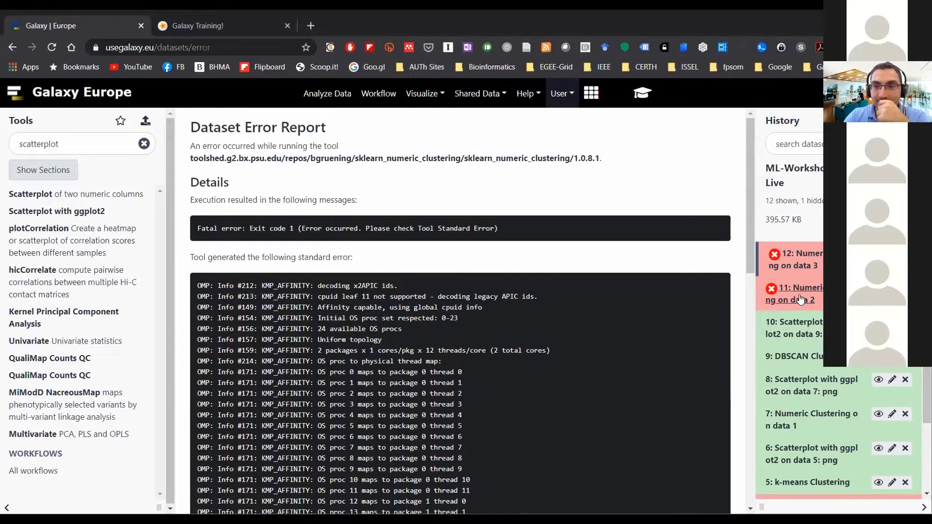
pyautogui.click(791, 293)
pyautogui.scroll(-3, 826, 379)
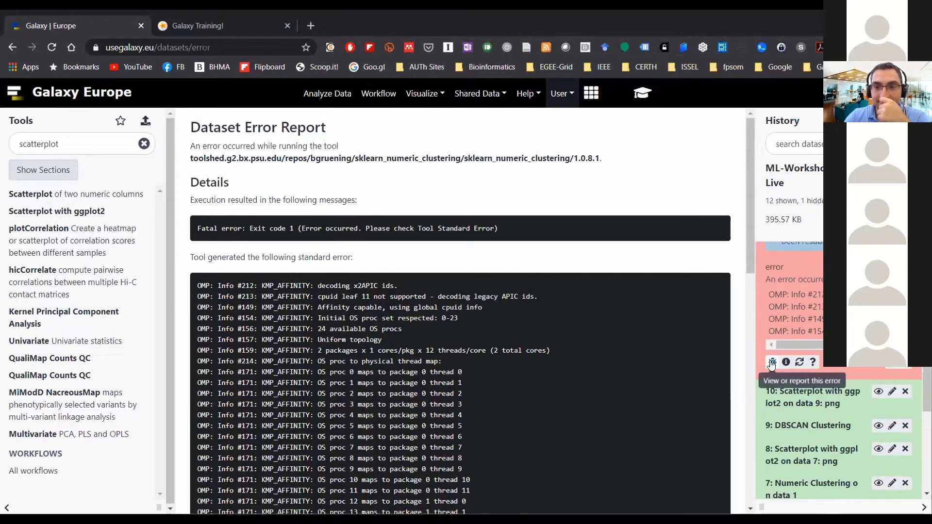
pyautogui.click(775, 362)
pyautogui.scroll(-13, 518, 329)
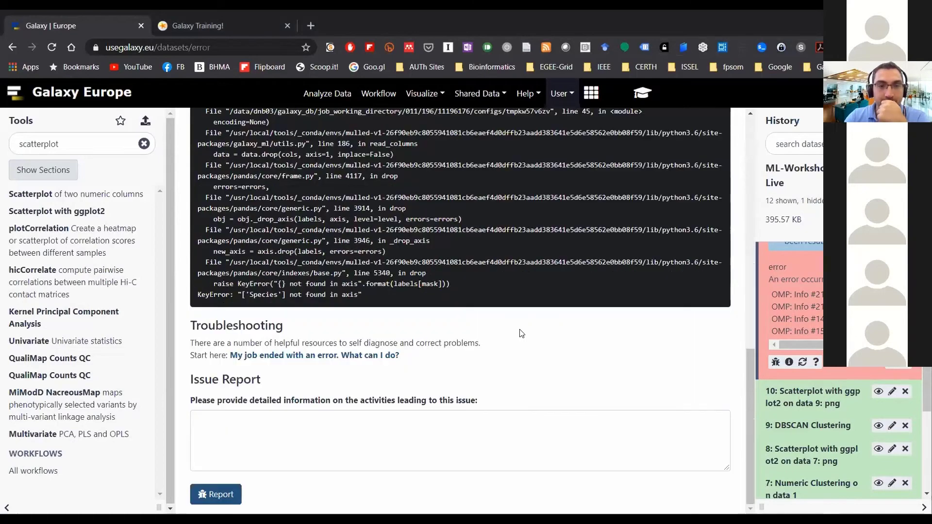
pyautogui.scroll(13, 525, 332)
pyautogui.click(778, 354)
pyautogui.scroll(2, 796, 335)
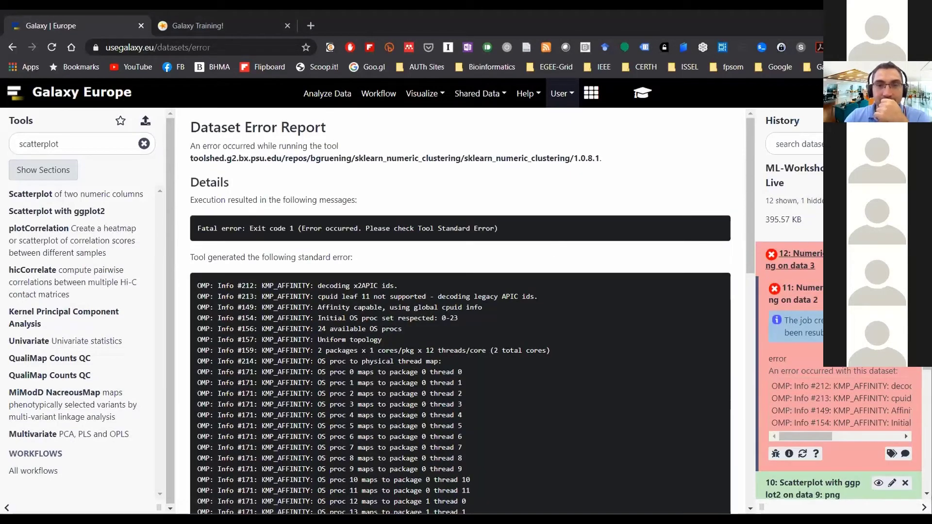
pyautogui.click(807, 295)
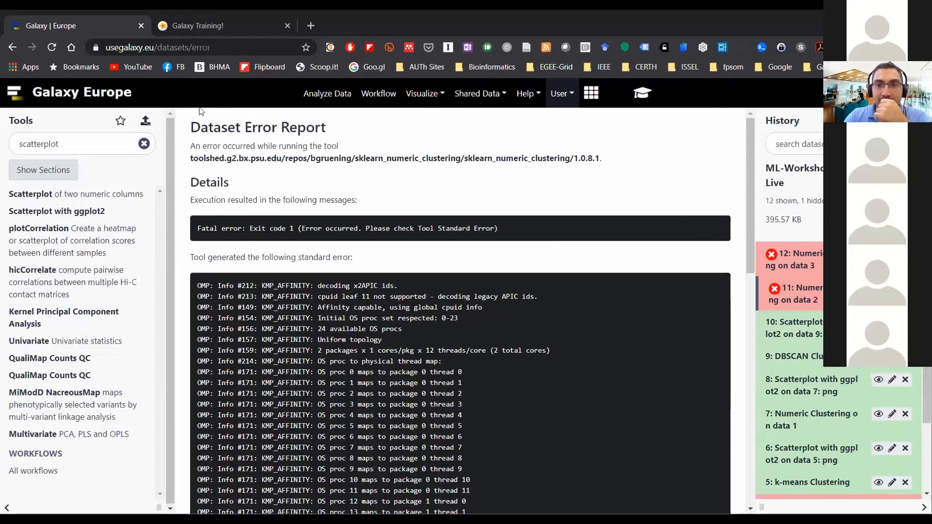
pyautogui.click(323, 94)
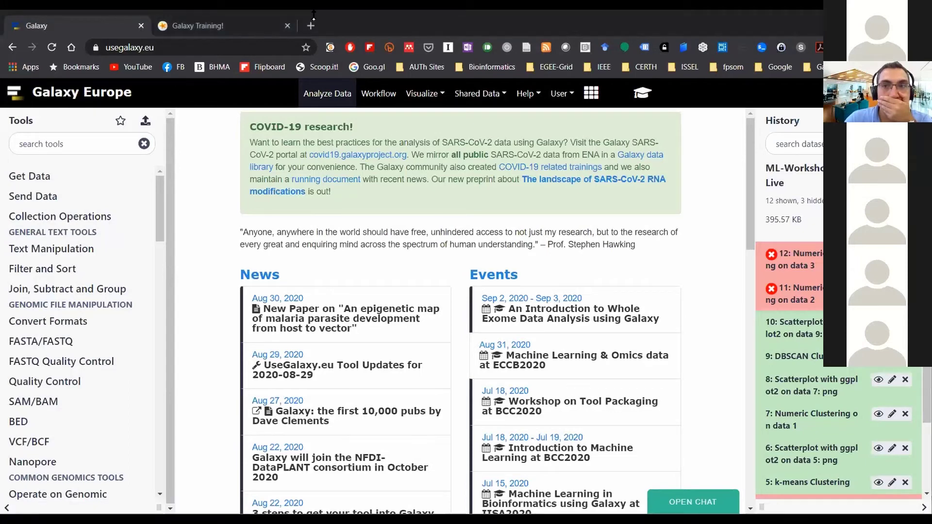
pyautogui.moveTo(313, 15); pyautogui.dragTo(314, 48)
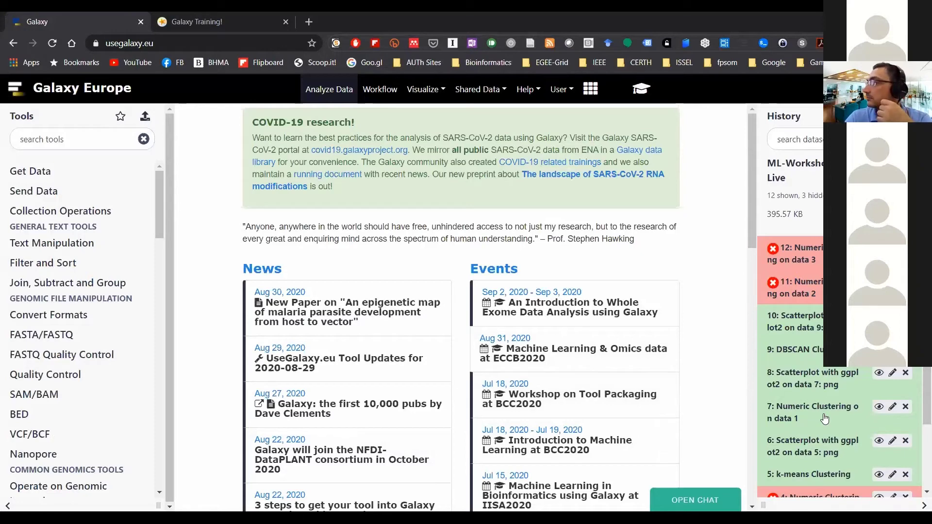
pyautogui.scroll(-5, 608, 393)
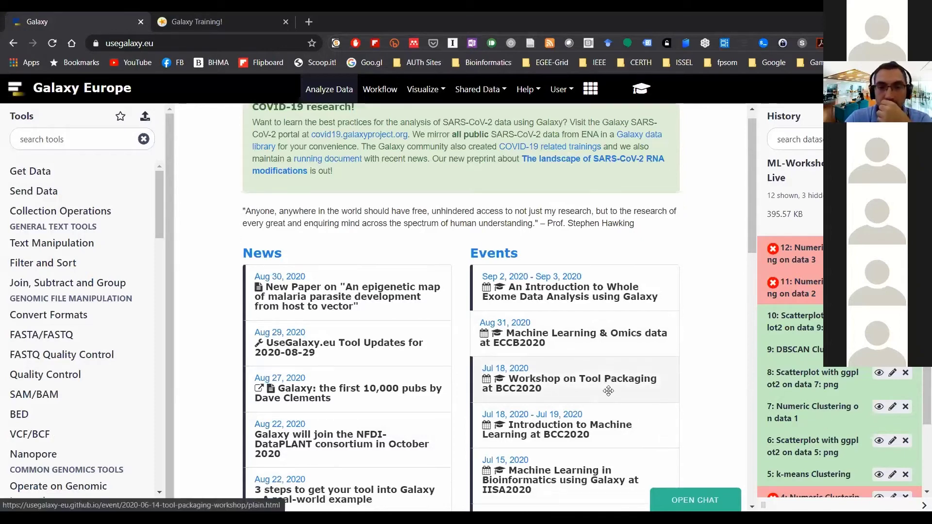
pyautogui.scroll(-3, 608, 390)
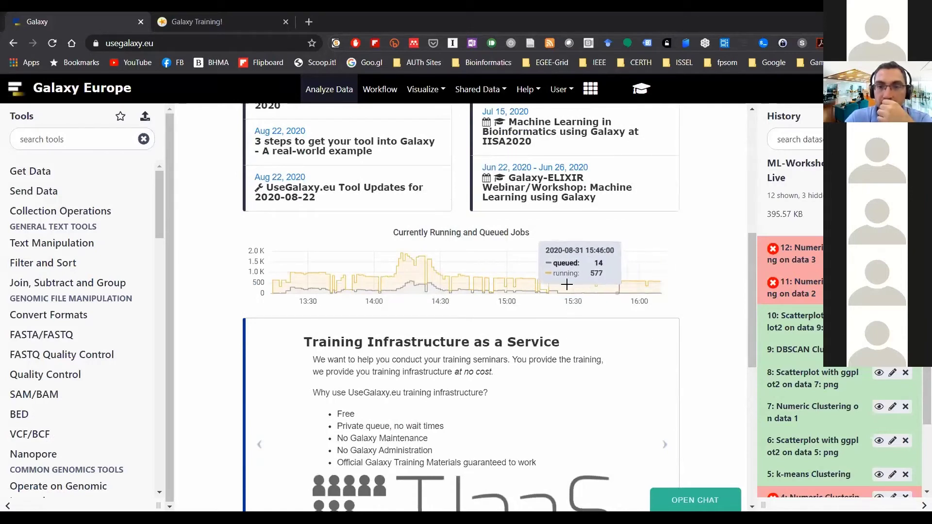
pyautogui.scroll(-5, 718, 346)
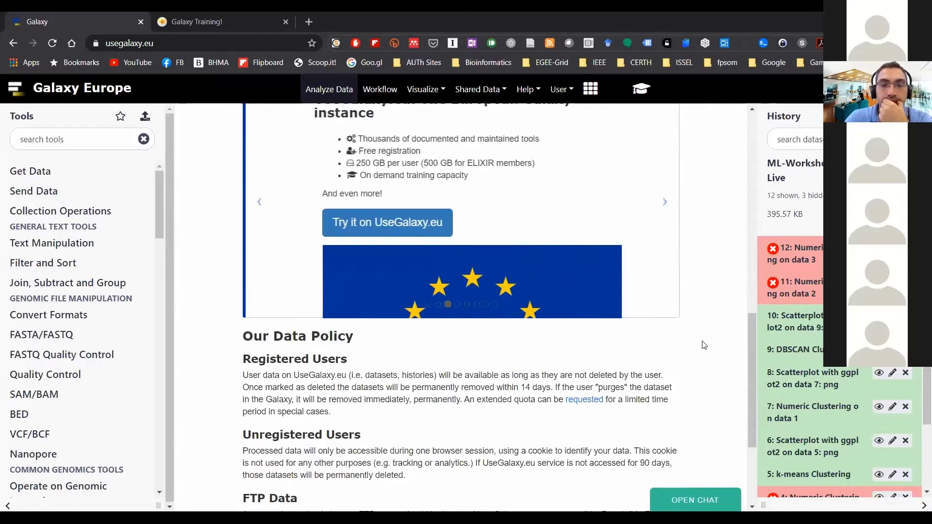
pyautogui.scroll(-2, 700, 344)
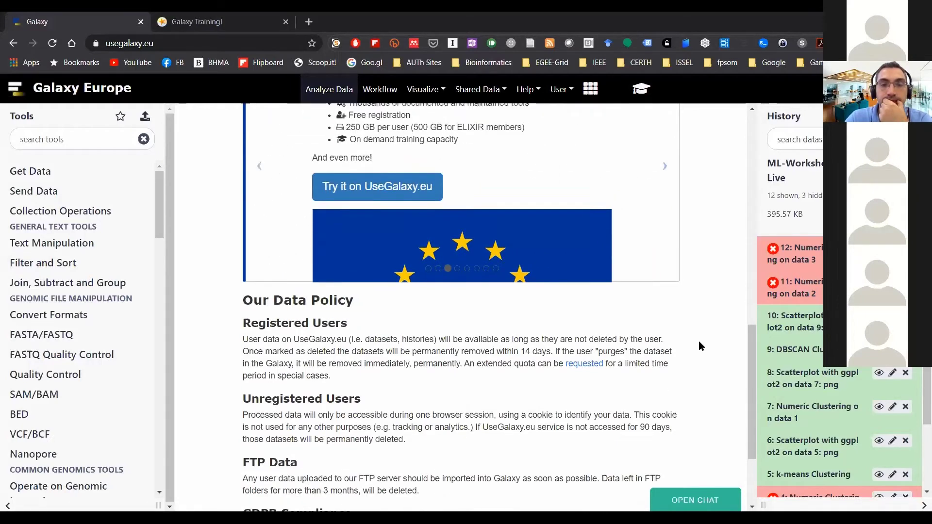
pyautogui.scroll(6, 701, 342)
pyautogui.scroll(9, 702, 339)
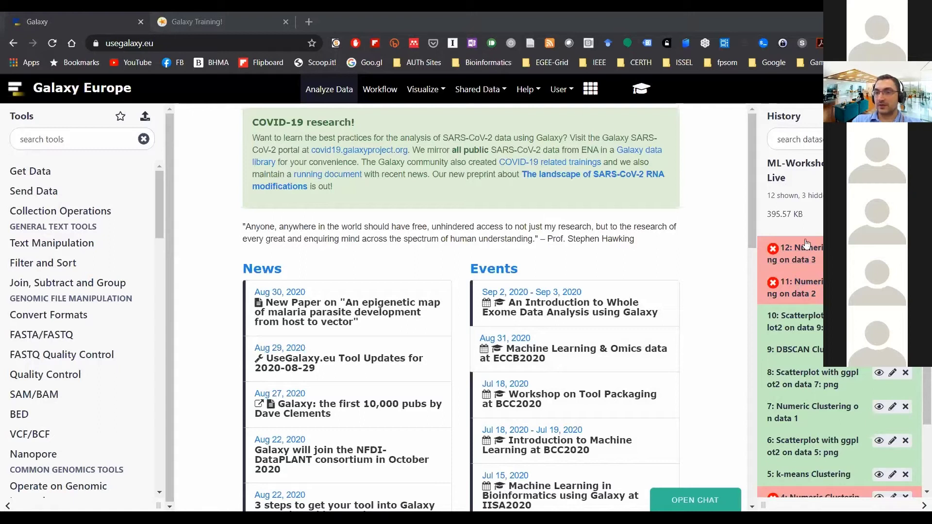
# Step: Reopen the error report of the failed Numeric Clustering on data 2 job and highlight the KeyError line ending the traceback
pyautogui.click(803, 295)
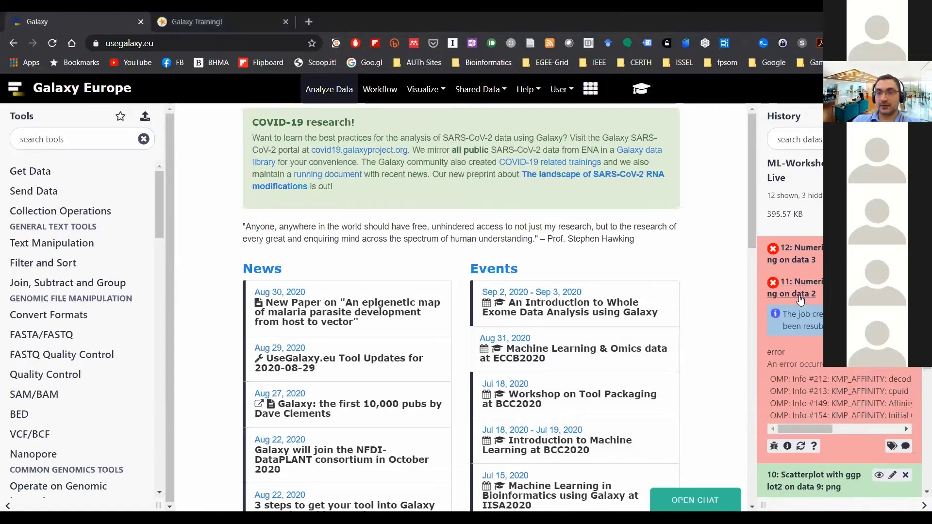
pyautogui.click(777, 311)
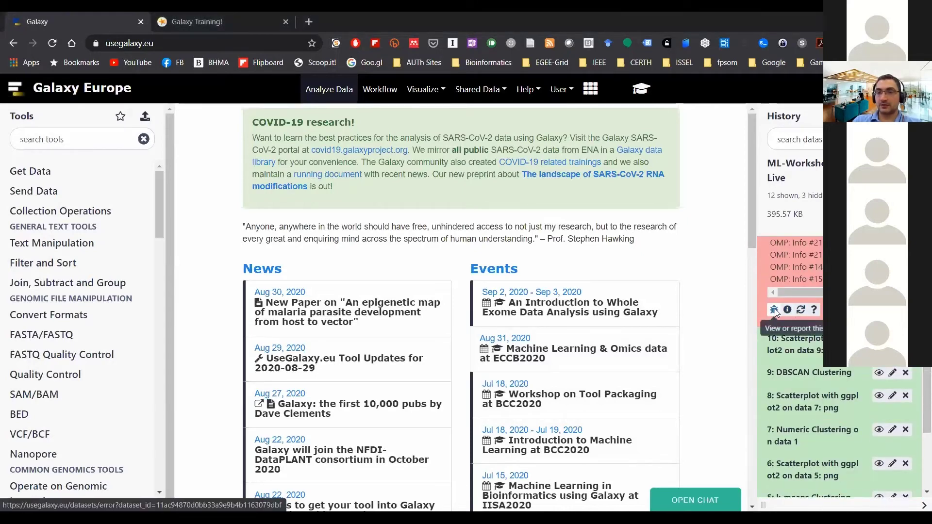
pyautogui.scroll(-15, 434, 286)
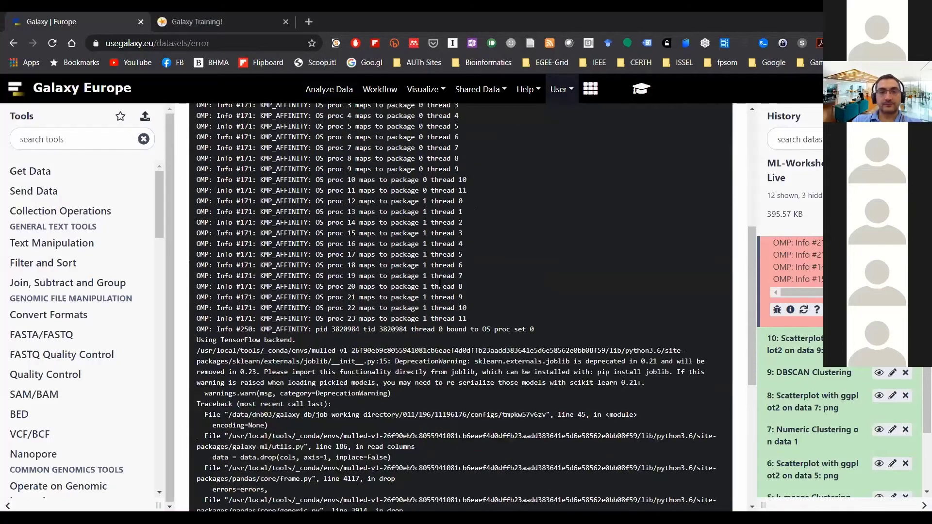
pyautogui.scroll(12, 466, 347)
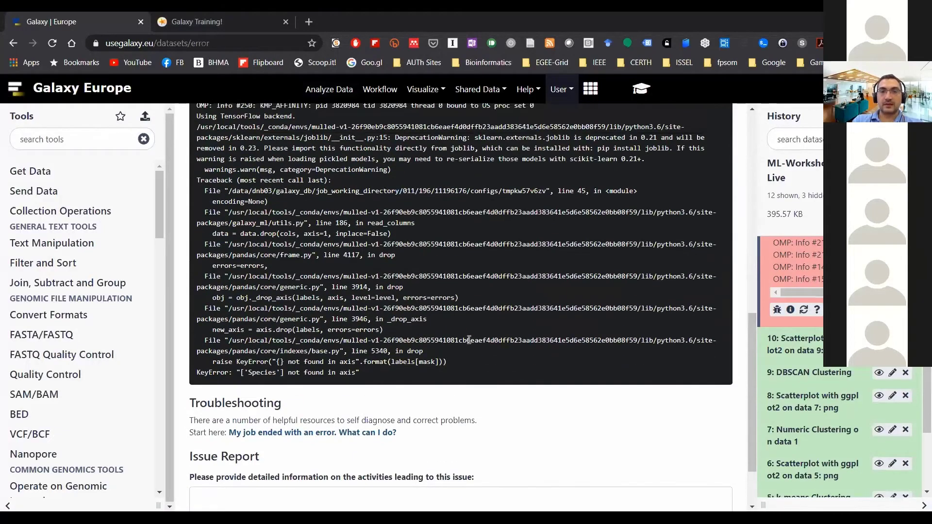
pyautogui.scroll(3, 468, 336)
pyautogui.scroll(-15, 469, 335)
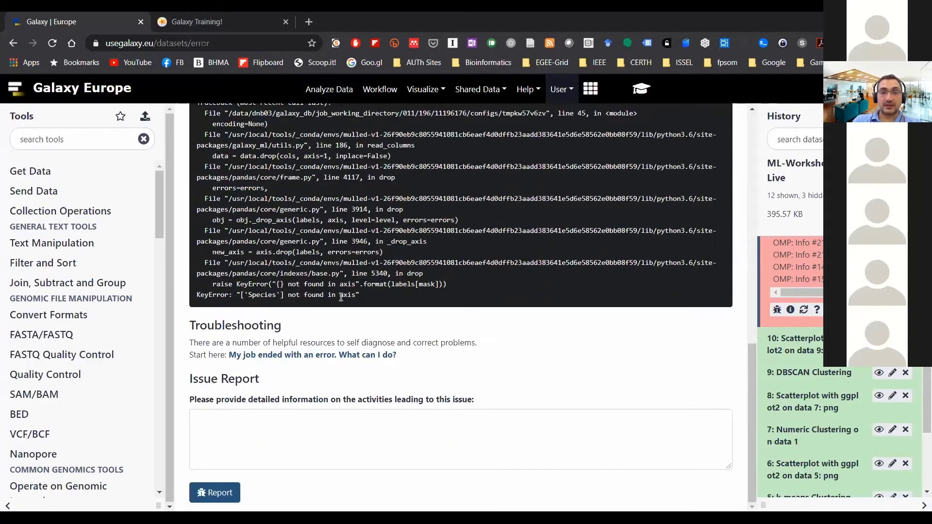
pyautogui.moveTo(360, 294); pyautogui.dragTo(195, 297)
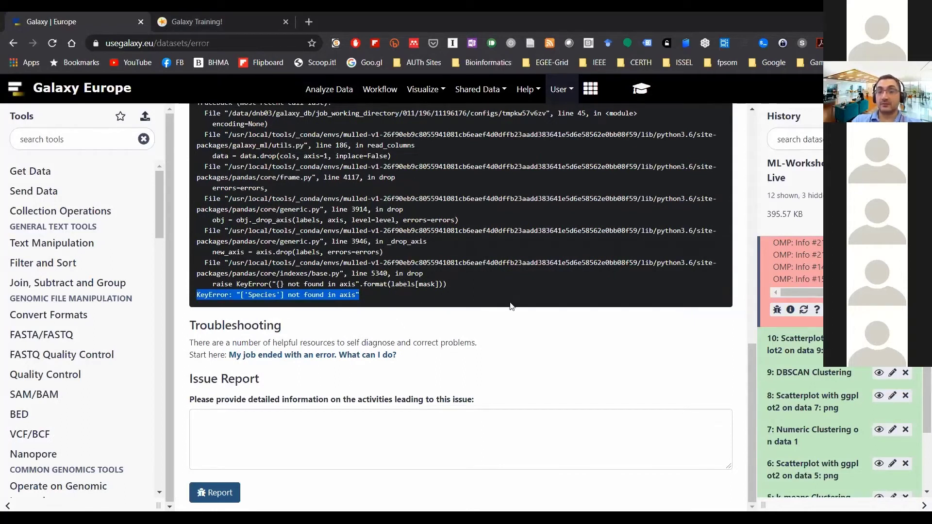
# Step: View the contents of circles.csv and moon.csv to check their column headers, and return to the home page
pyautogui.scroll(-3, 870, 467)
pyautogui.click(878, 463)
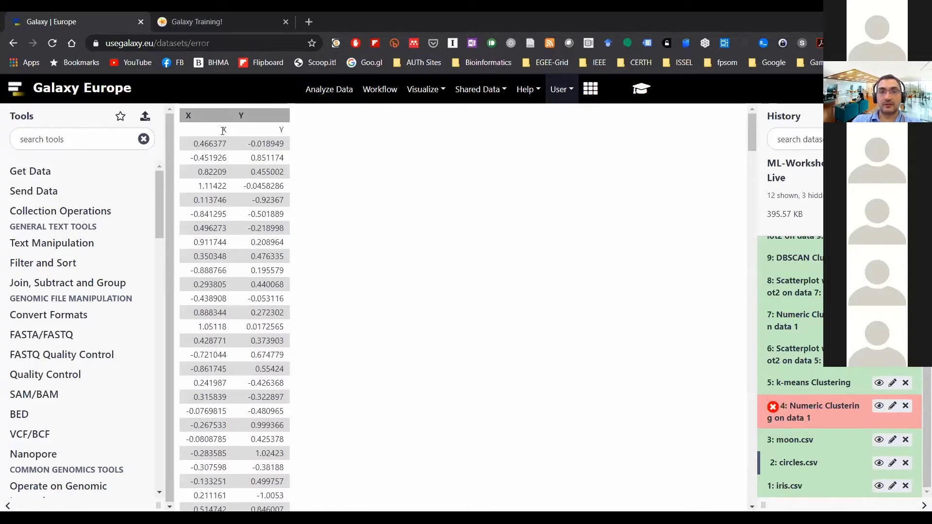
pyautogui.click(878, 440)
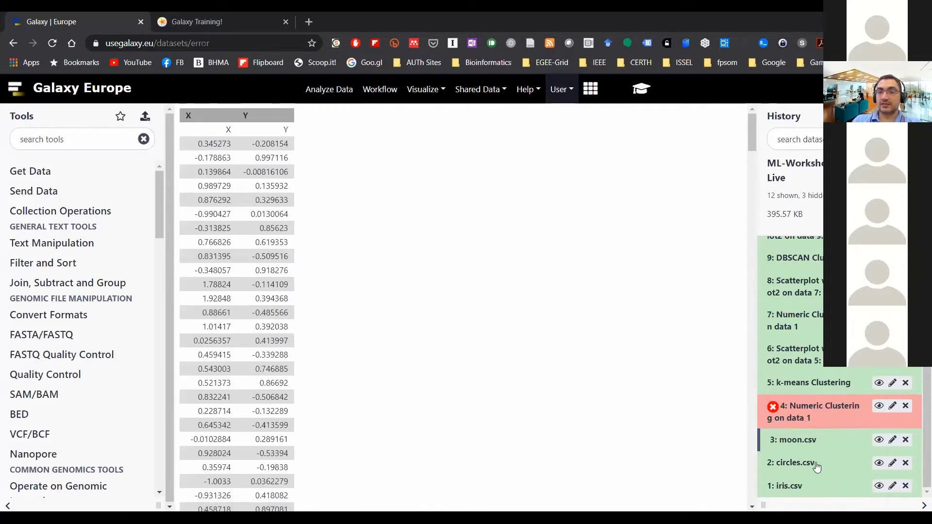
pyautogui.scroll(2, 828, 464)
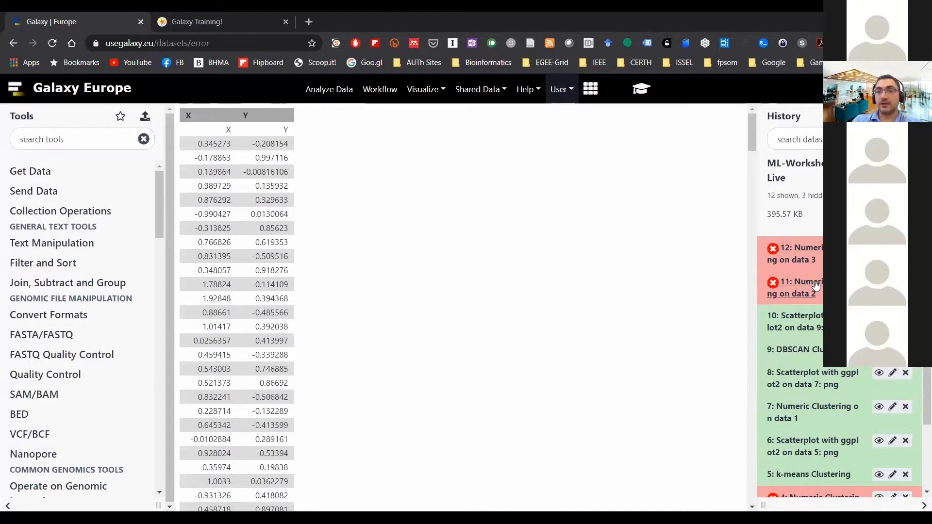
pyautogui.click(332, 98)
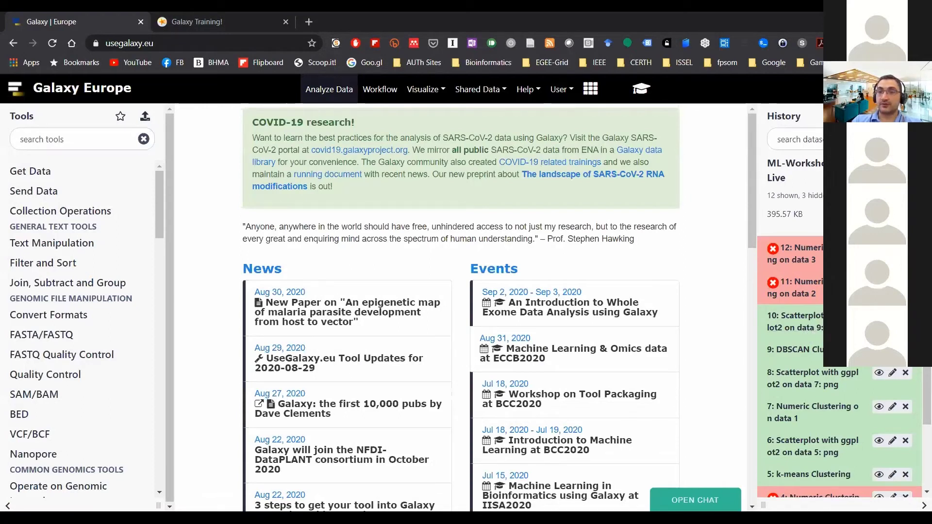
# Step: Start extracting a workflow from the current history and review the listed tools and input datasets
pyautogui.click(915, 116)
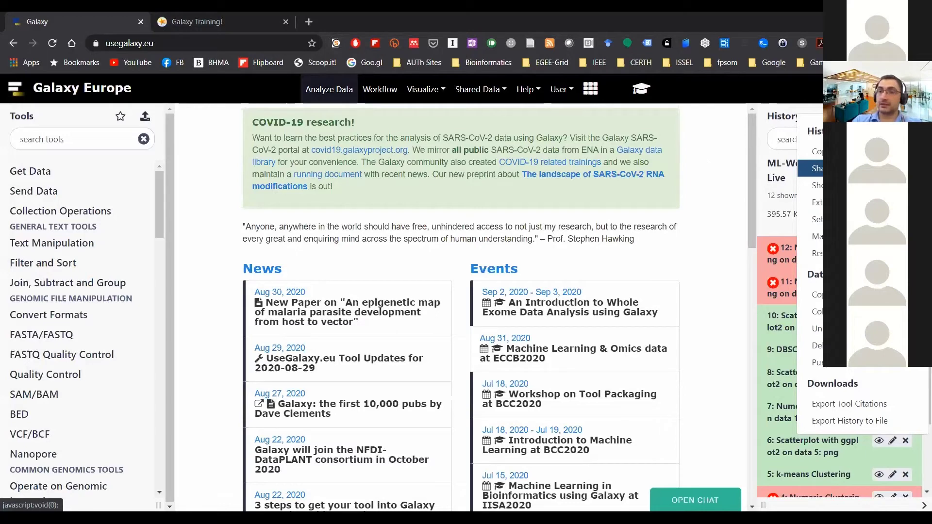
pyautogui.click(817, 203)
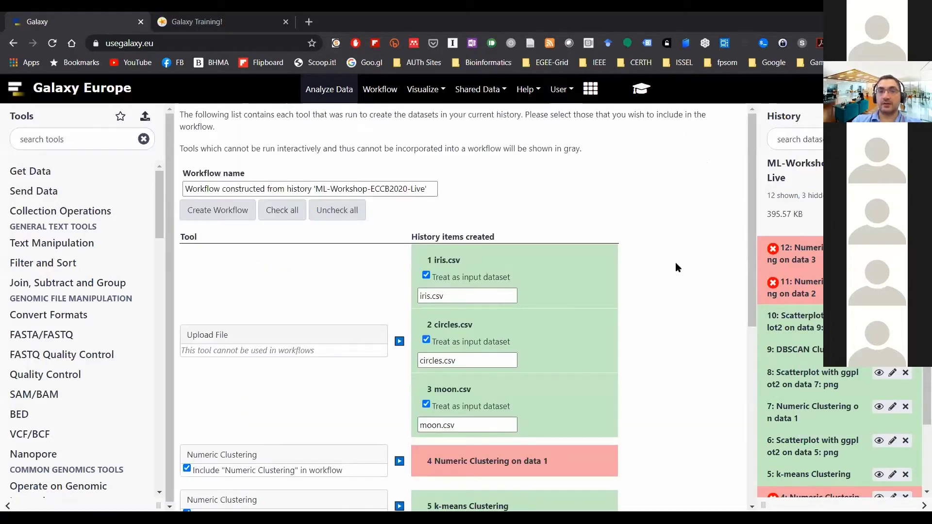
pyautogui.scroll(-8, 649, 271)
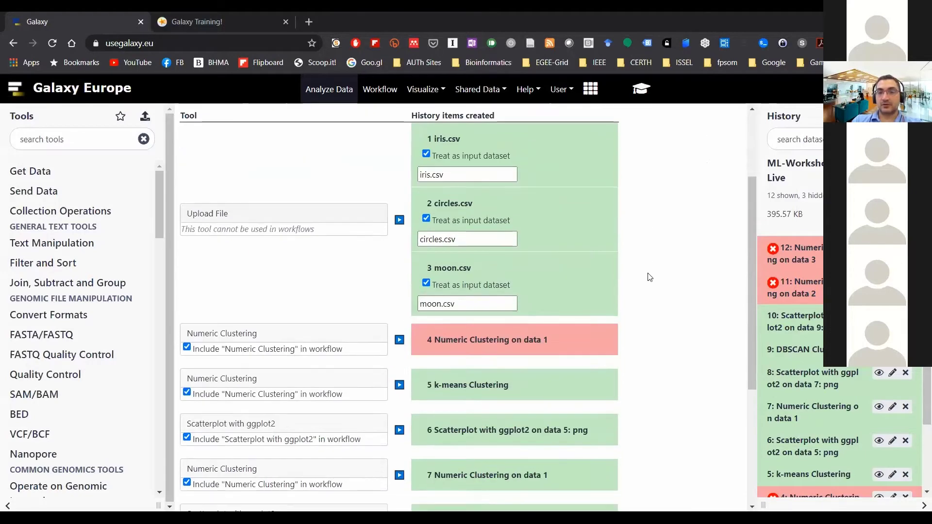
pyautogui.scroll(8, 650, 270)
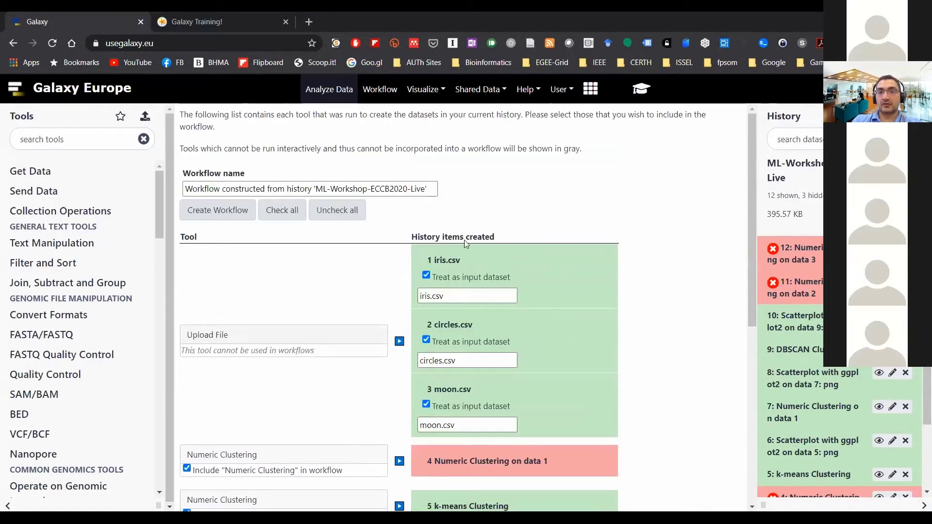
pyautogui.scroll(-6, 479, 256)
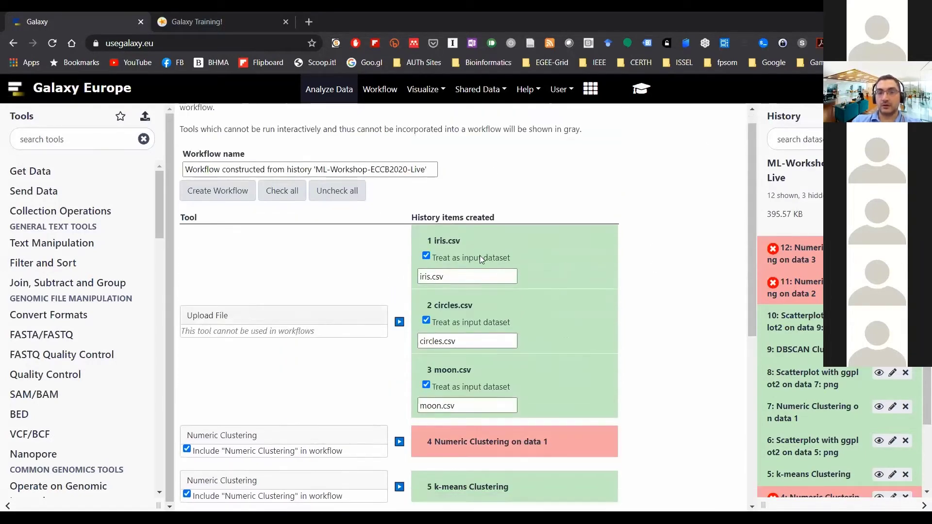
pyautogui.scroll(-1, 484, 251)
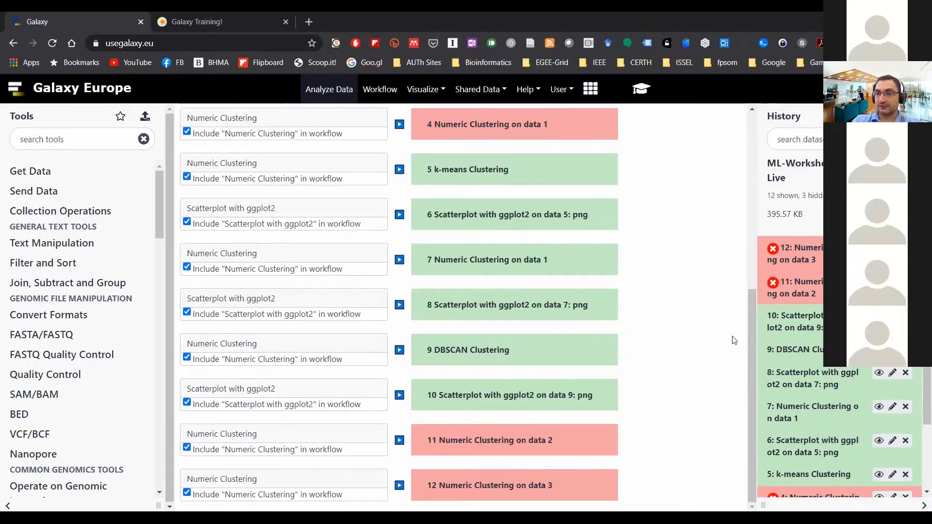
pyautogui.scroll(5, 663, 361)
pyautogui.scroll(-3, 516, 340)
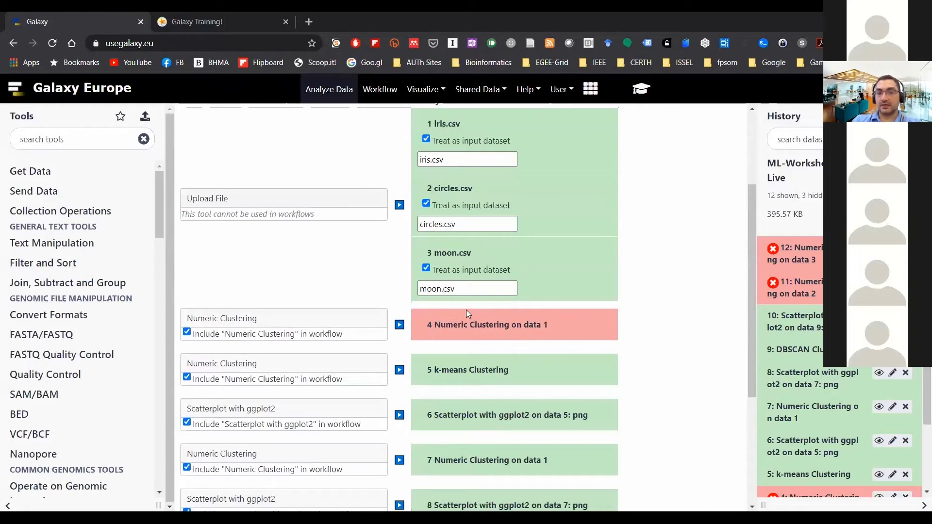
pyautogui.scroll(1, 486, 313)
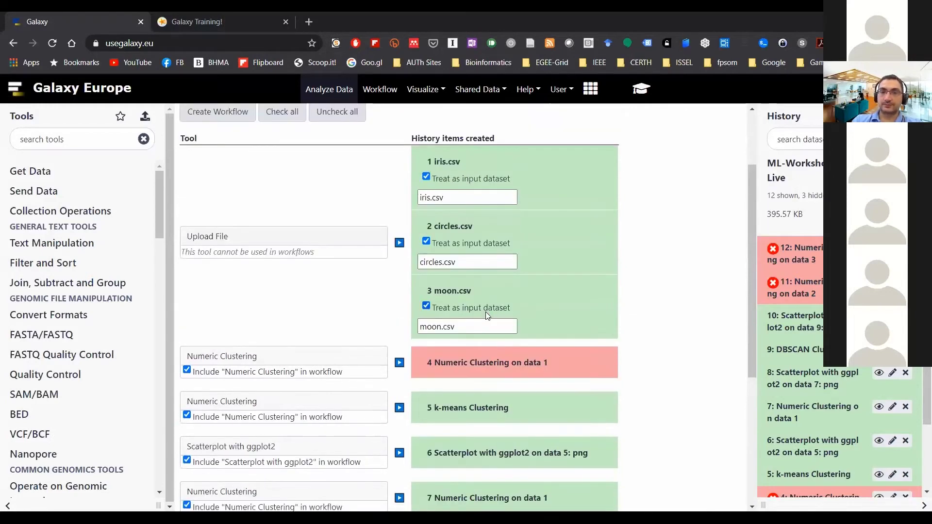
# Step: Keep only iris.csv as a workflow input dataset, excluding circles.csv and moon.csv
pyautogui.scroll(2, 486, 312)
pyautogui.click(426, 275)
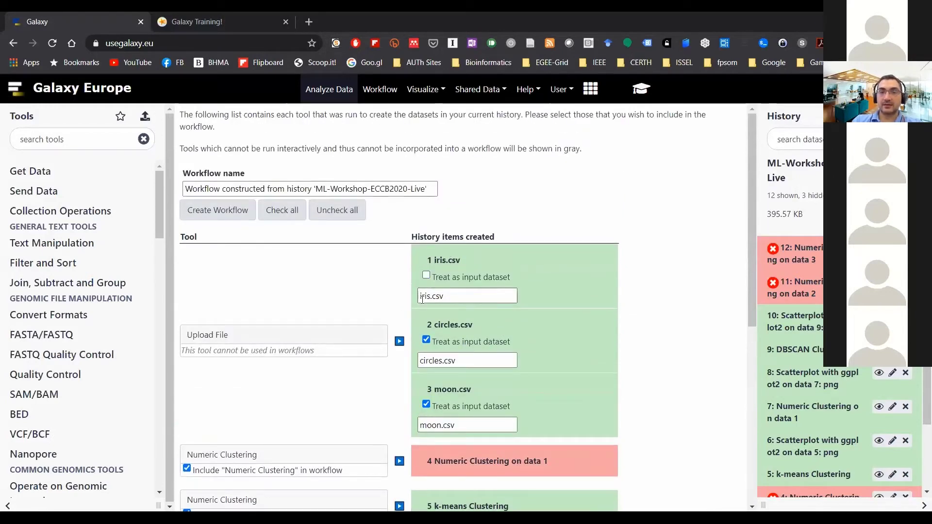
pyautogui.click(426, 340)
pyautogui.click(426, 405)
pyautogui.click(427, 275)
# Step: Exclude the failed Numeric Clustering runs that produced items 4, 11 and 12 from the workflow
pyautogui.scroll(-1, 623, 350)
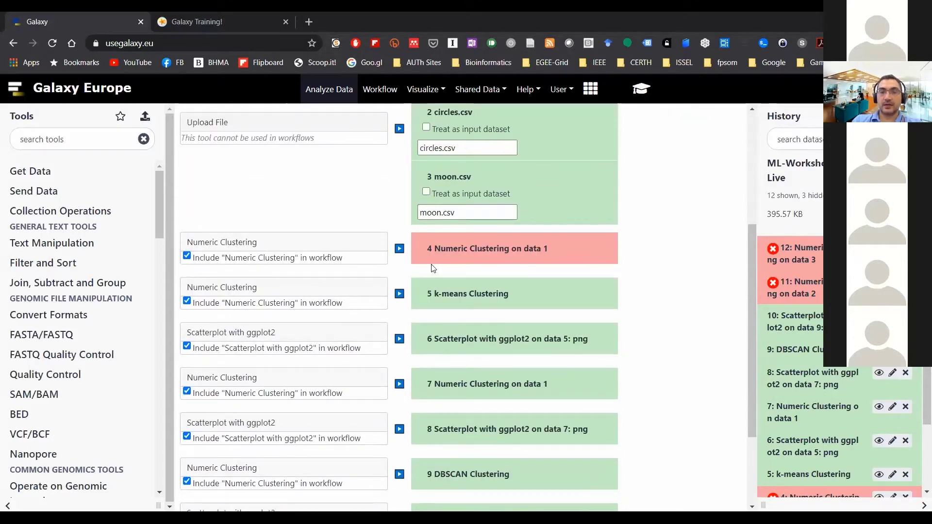
pyautogui.scroll(-3, 613, 332)
pyautogui.scroll(3, 295, 277)
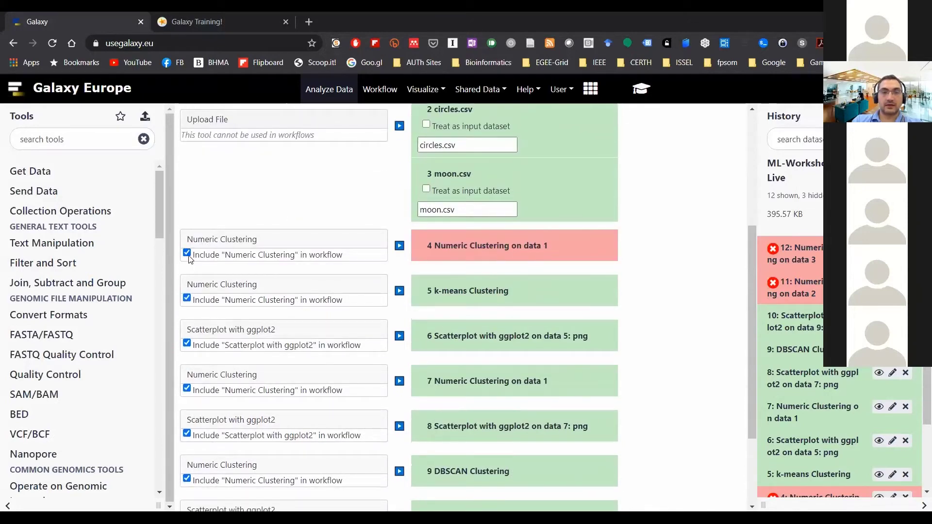
pyautogui.click(187, 254)
pyautogui.scroll(-1, 189, 297)
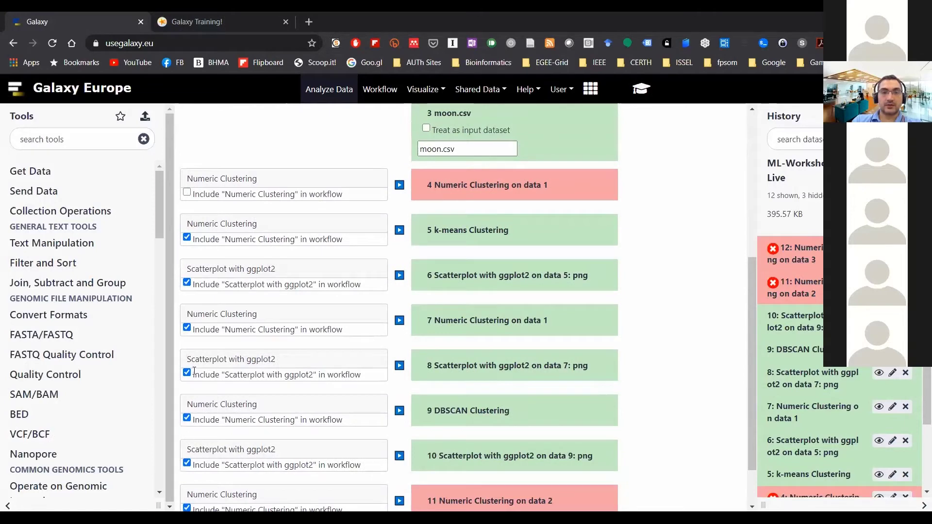
pyautogui.scroll(-1, 190, 374)
pyautogui.click(187, 463)
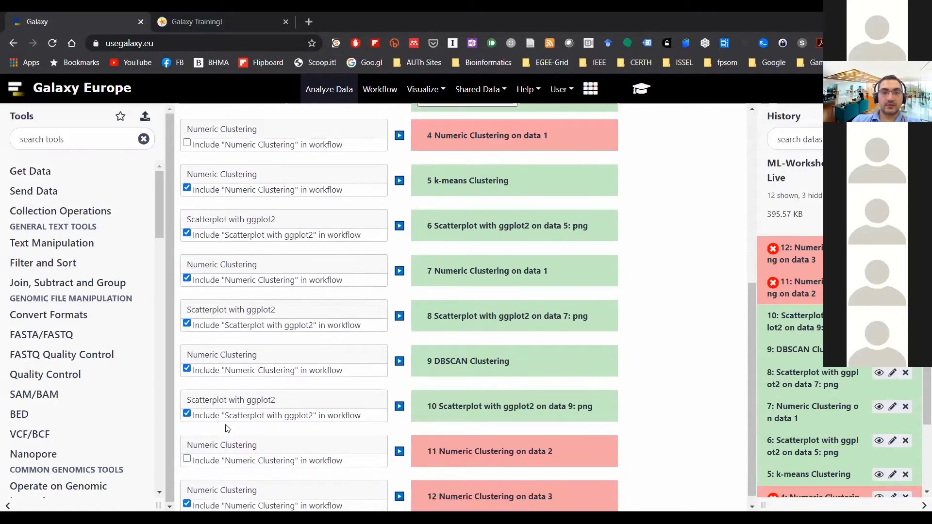
pyautogui.scroll(-1, 187, 466)
pyautogui.click(187, 496)
pyautogui.scroll(7, 718, 309)
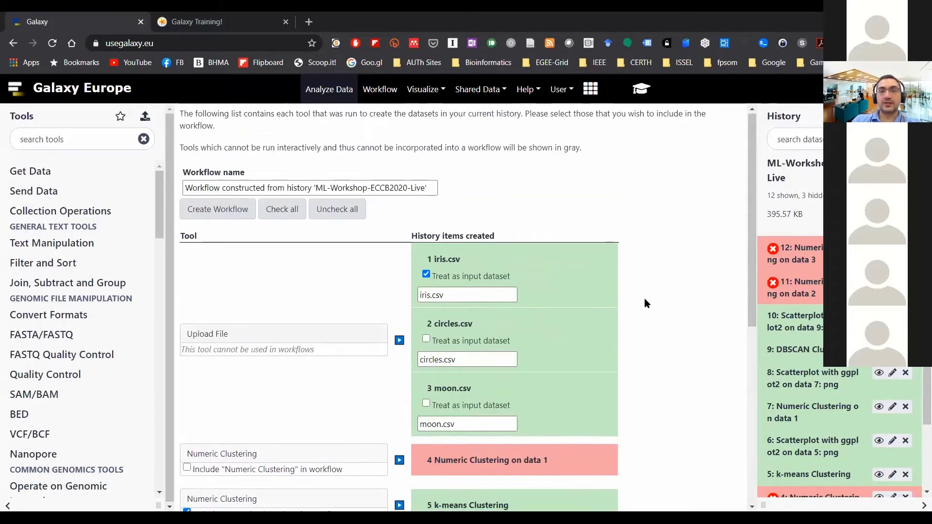
# Step: Recheck the selected tools, create the workflow from the history, and open it for editing
pyautogui.scroll(-6, 583, 315)
pyautogui.scroll(6, 357, 377)
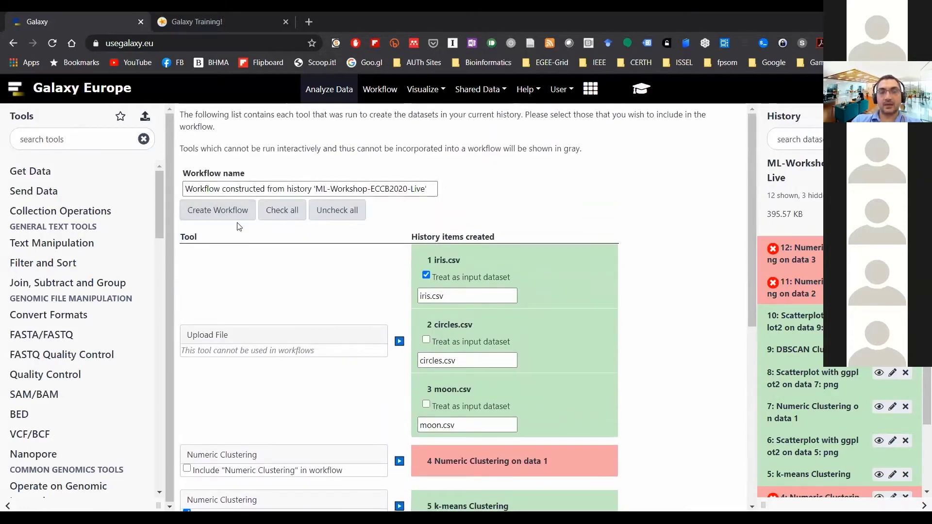
pyautogui.click(218, 212)
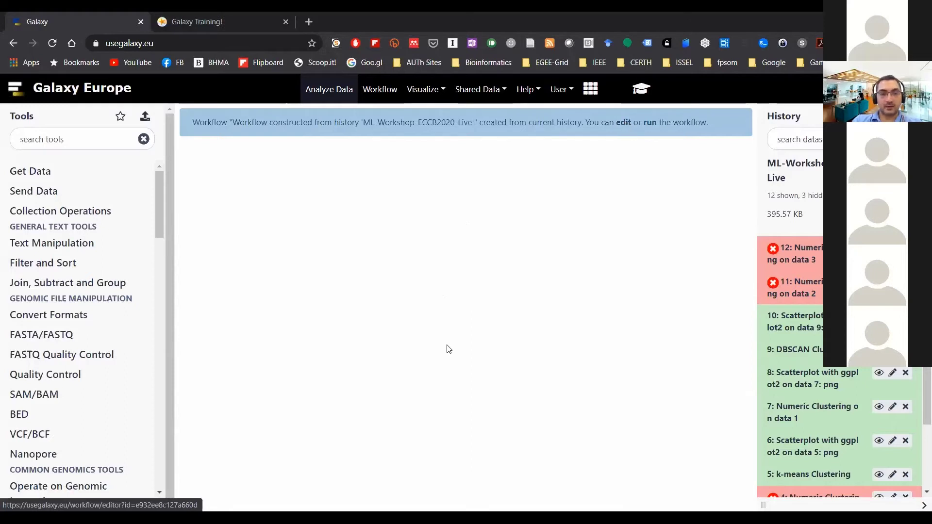
pyautogui.click(627, 123)
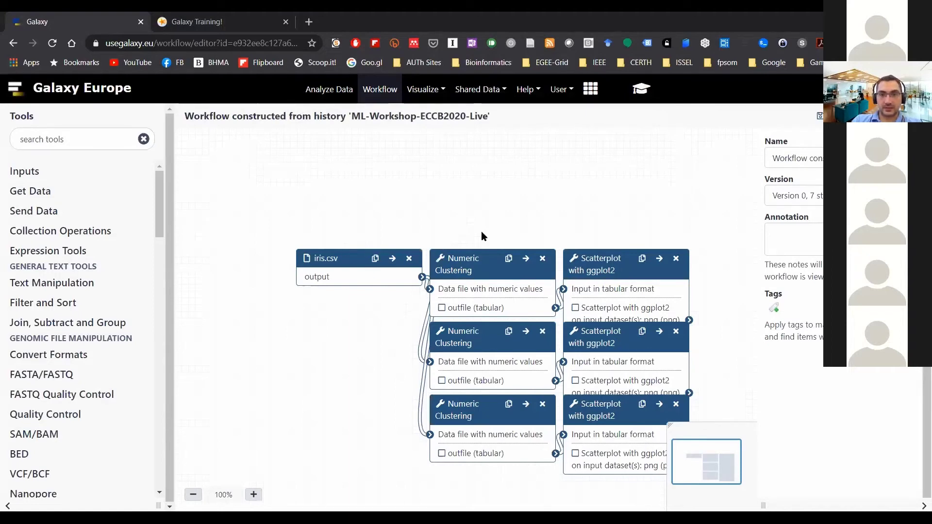
# Step: Spread out the iris.csv input, Numeric Clustering and Scatterplot boxes so each clustering and its plot form a separate row
pyautogui.hotkey('ctrl', '-')
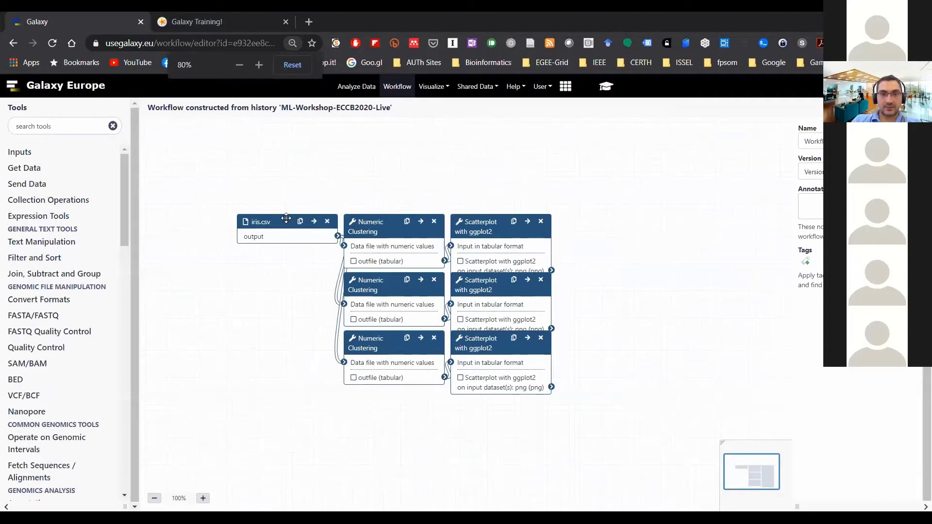
pyautogui.moveTo(284, 218); pyautogui.dragTo(239, 193)
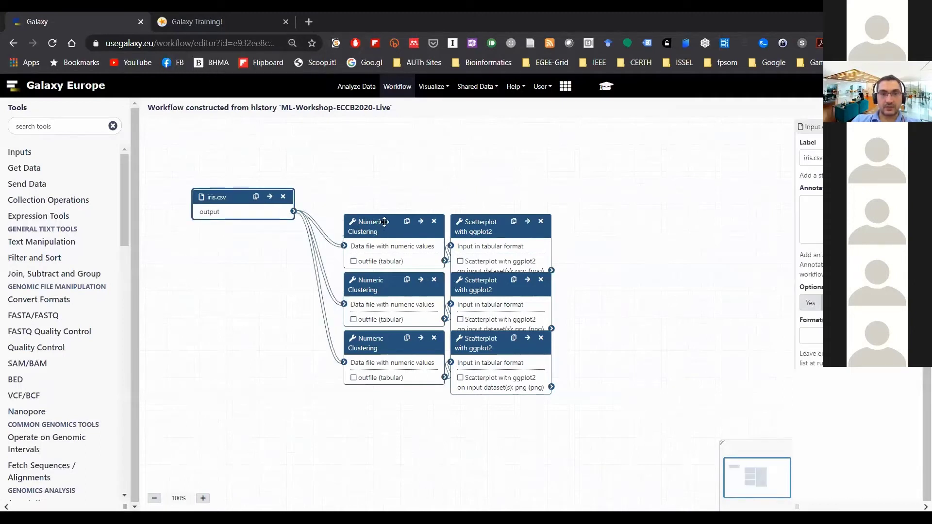
pyautogui.moveTo(374, 222); pyautogui.dragTo(369, 215)
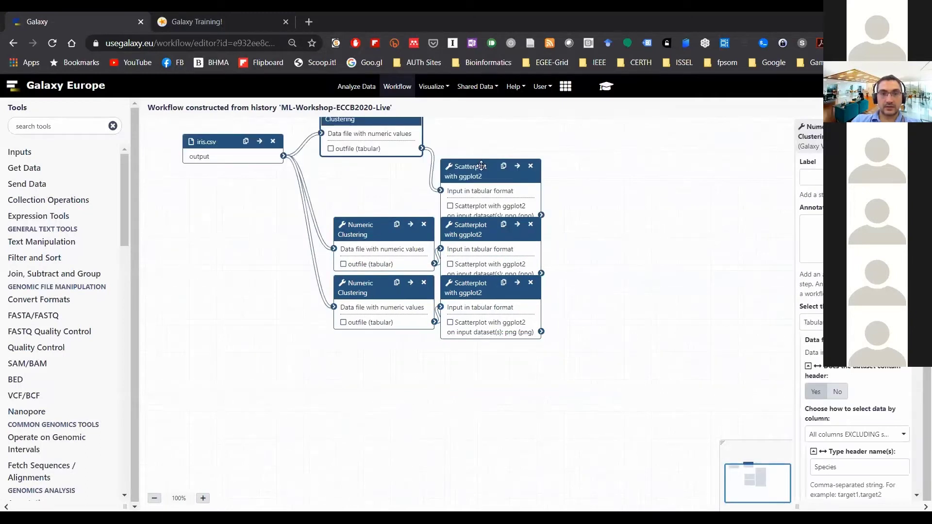
pyautogui.moveTo(481, 171); pyautogui.dragTo(523, 135)
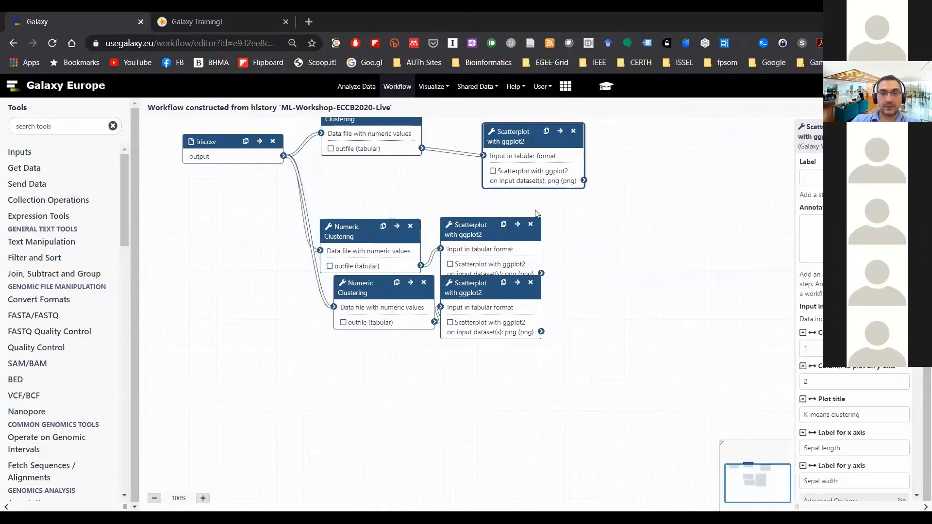
pyautogui.moveTo(467, 231); pyautogui.dragTo(522, 219)
pyautogui.moveTo(382, 297); pyautogui.dragTo(354, 356)
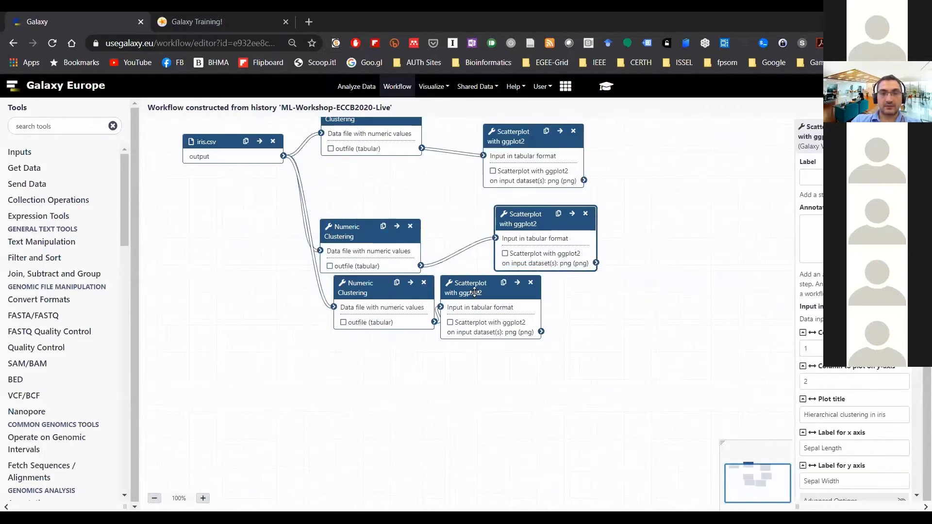
pyautogui.moveTo(474, 289); pyautogui.dragTo(544, 350)
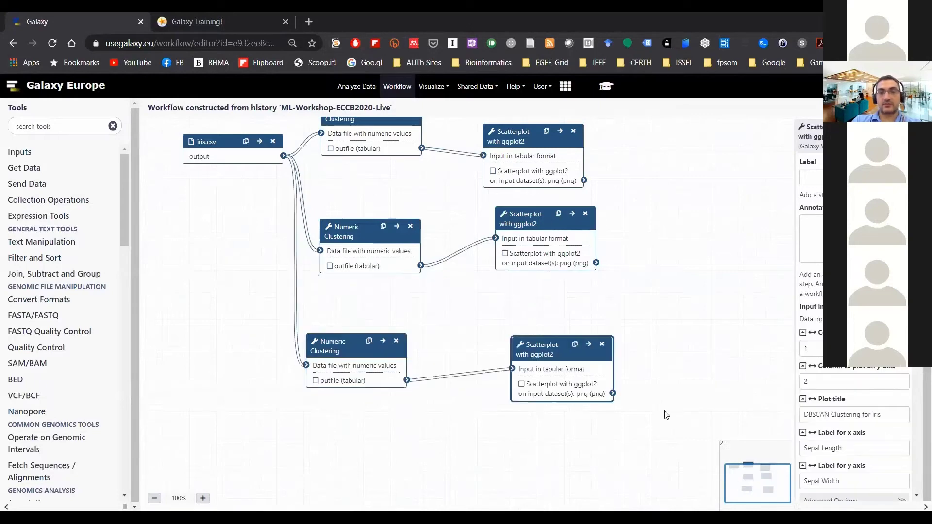
# Step: Move the second Numeric Clustering box and the third clustering and scatterplot boxes upward to tighten the workflow layout
pyautogui.hotkey('ctrl', '+')
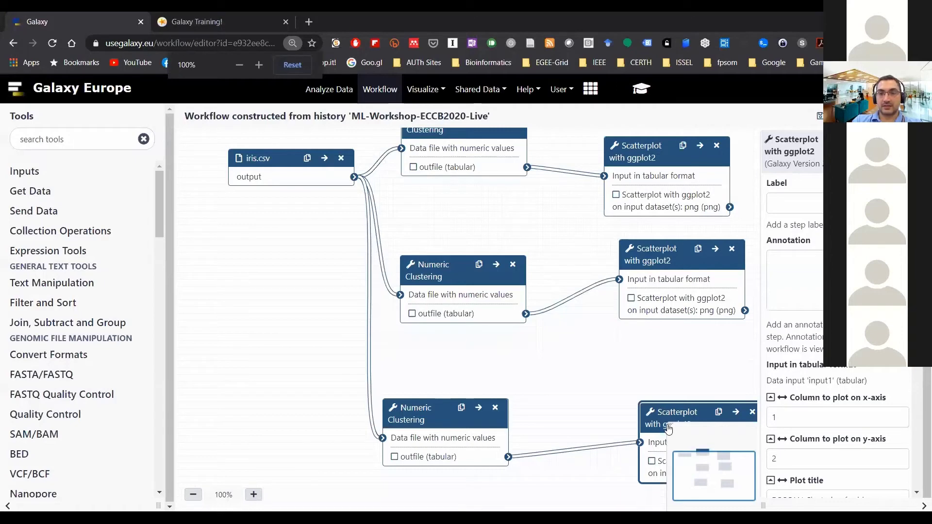
pyautogui.moveTo(709, 470); pyautogui.dragTo(739, 488)
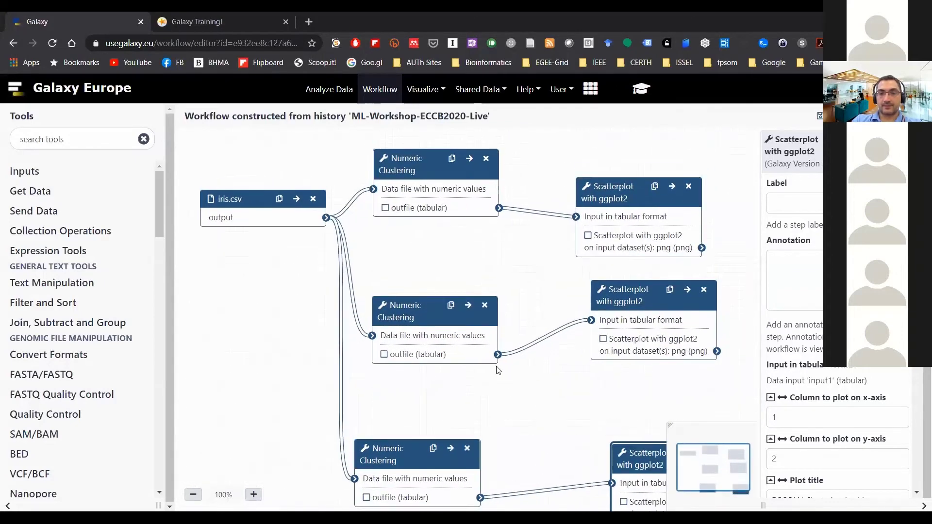
pyautogui.moveTo(418, 310); pyautogui.dragTo(417, 278)
pyautogui.moveTo(406, 448); pyautogui.dragTo(414, 374)
pyautogui.moveTo(642, 457); pyautogui.dragTo(601, 391)
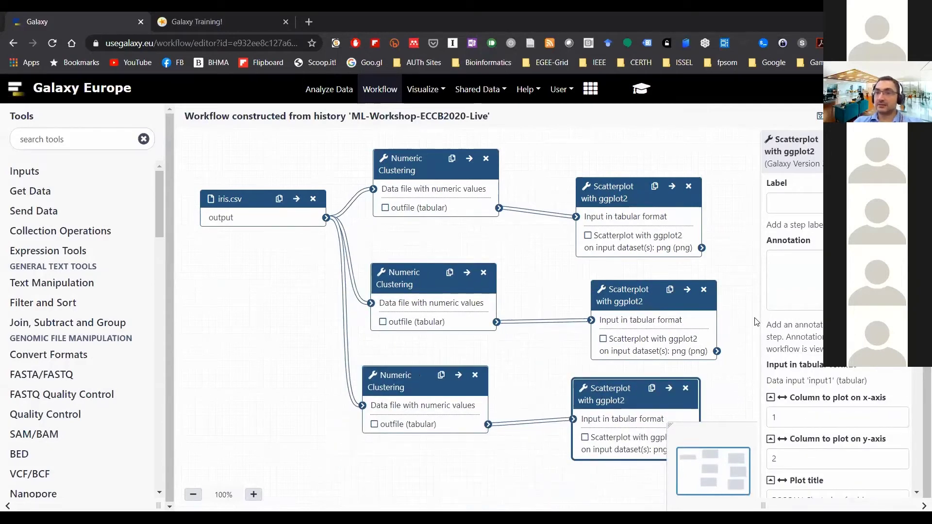
# Step: Show the settings of the uppermost Numeric Clustering step, and return to the analysis page without saving the layout changes
pyautogui.click(379, 176)
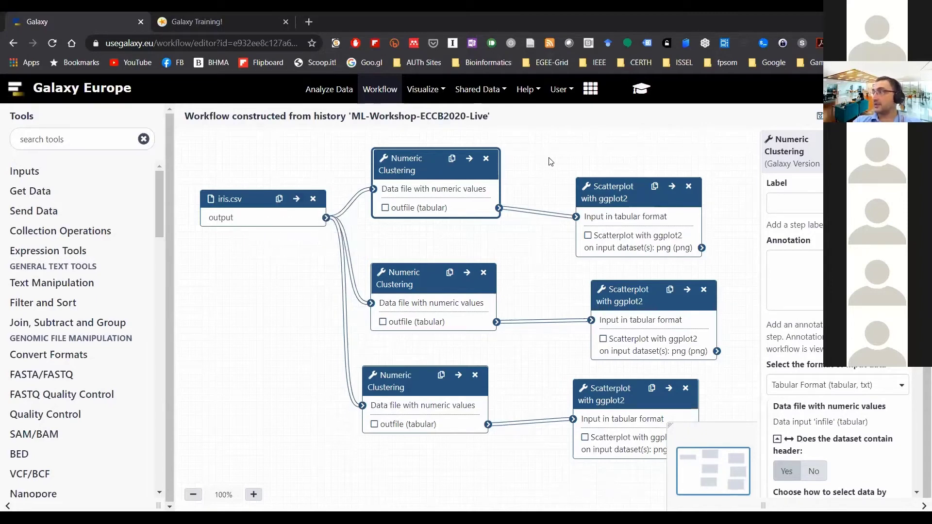
pyautogui.click(308, 91)
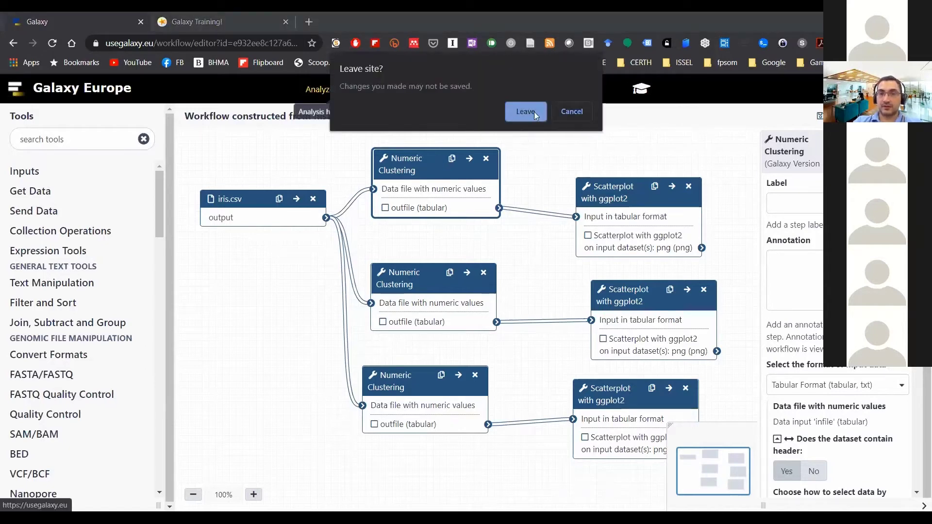
pyautogui.click(533, 110)
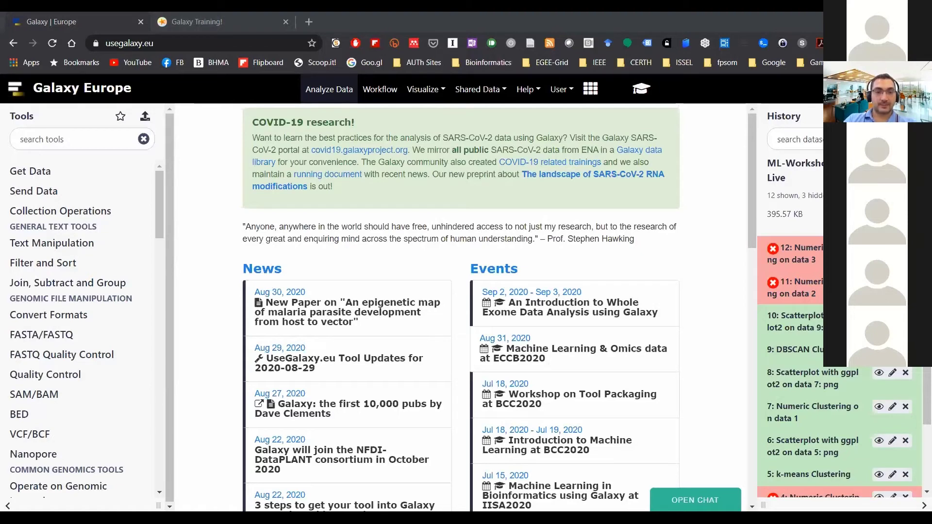
pyautogui.click(145, 122)
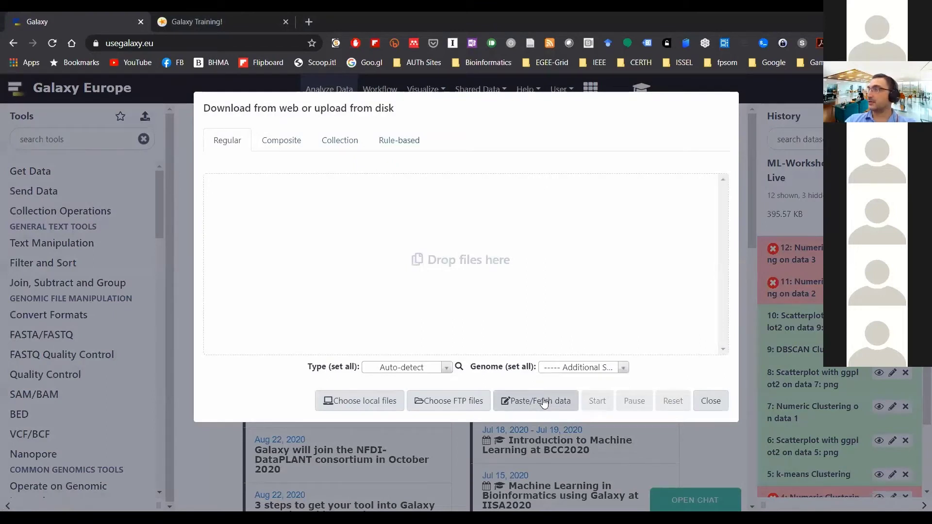
pyautogui.click(541, 401)
pyautogui.click(398, 261)
pyautogui.write('https://zenodo.org/record/3248907/files/breast-w_targets.tsv https://zenodo.org/record/3248907/files/breast-w_test.tsv https://zenodo.org/record/3248907/files/breast-w_train.tsv')
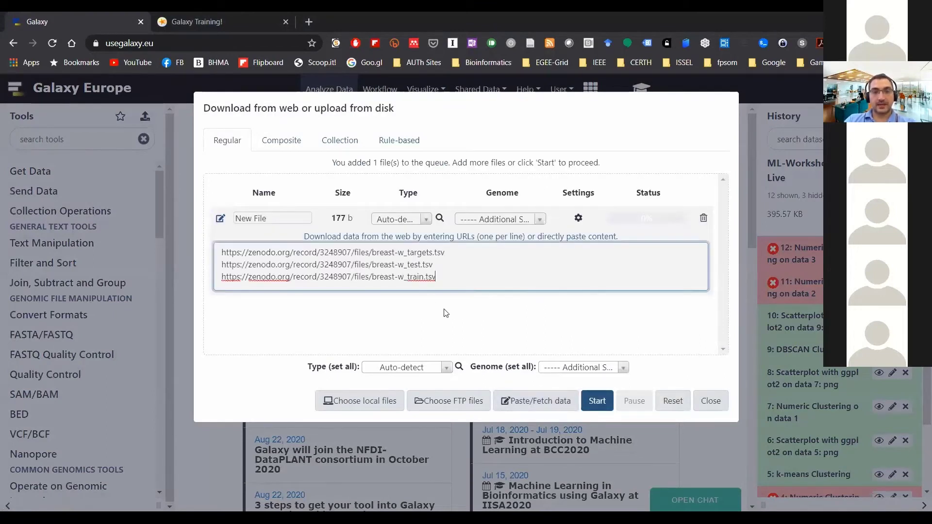
pyautogui.click(597, 401)
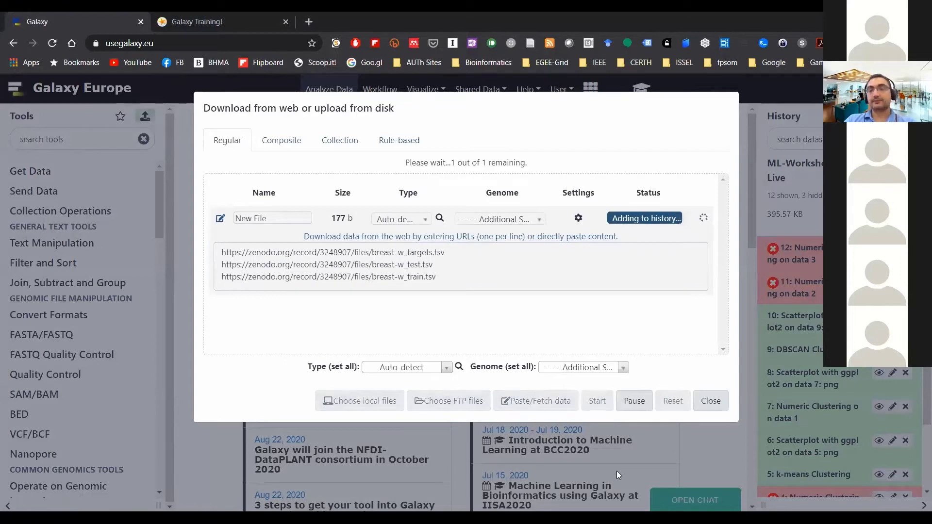
pyautogui.click(700, 404)
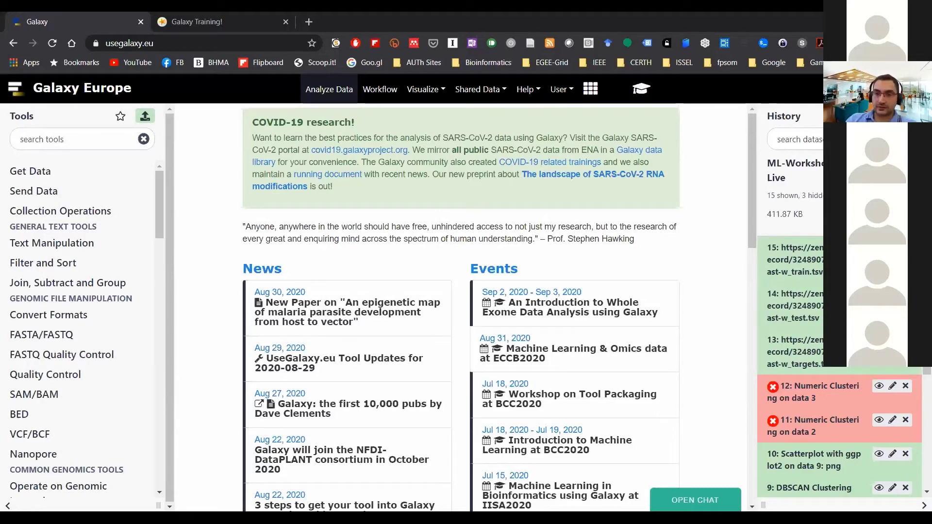
# Step: Rename dataset 13 to breast-w_targets.tsv by removing the URL prefix, and save its attributes
pyautogui.click(892, 352)
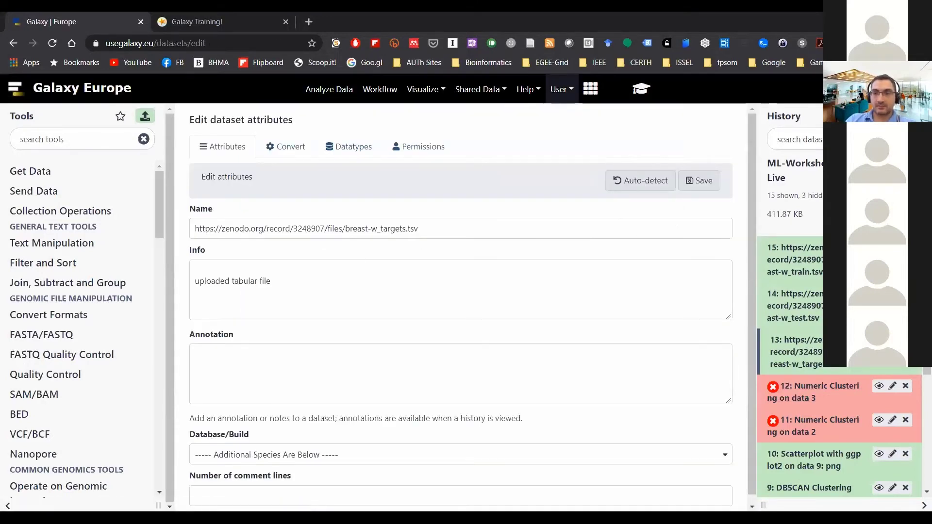
pyautogui.moveTo(344, 228); pyautogui.dragTo(193, 228)
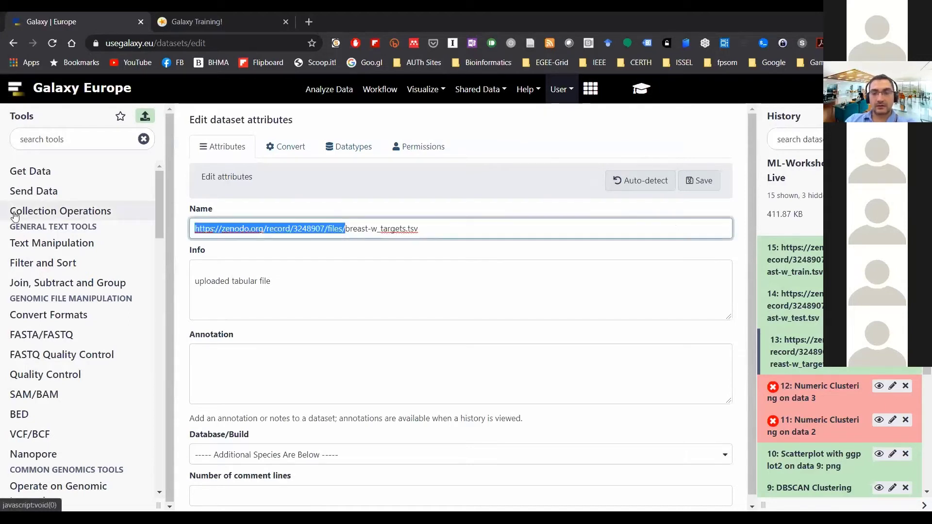
pyautogui.press('BackSpace')
pyautogui.click(693, 180)
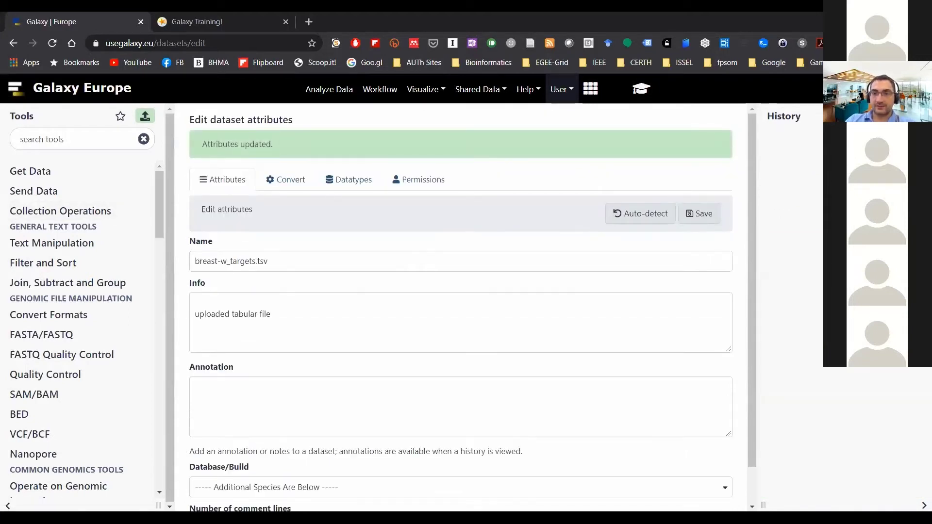
# Step: Rename dataset 14 to breast-w_test.tsv by removing the URL prefix, and save its attributes
pyautogui.click(892, 295)
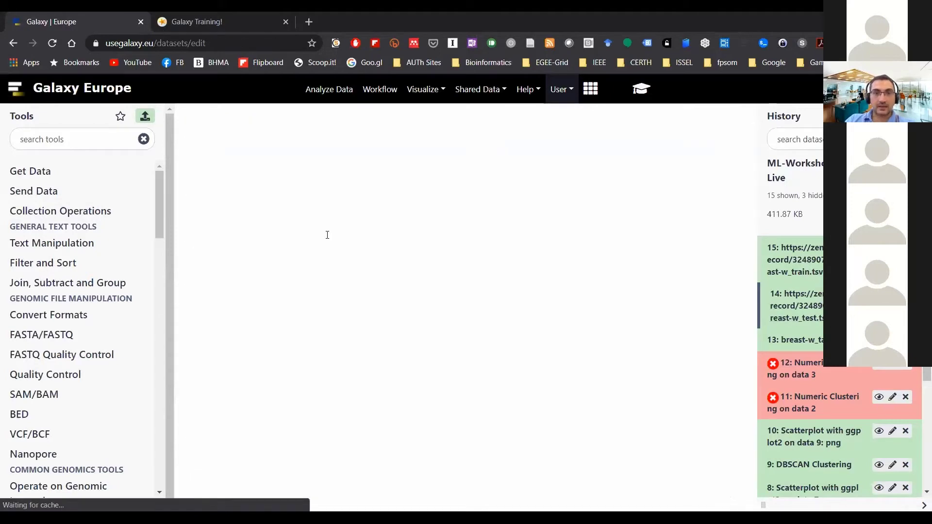
pyautogui.moveTo(343, 228); pyautogui.dragTo(7, 198)
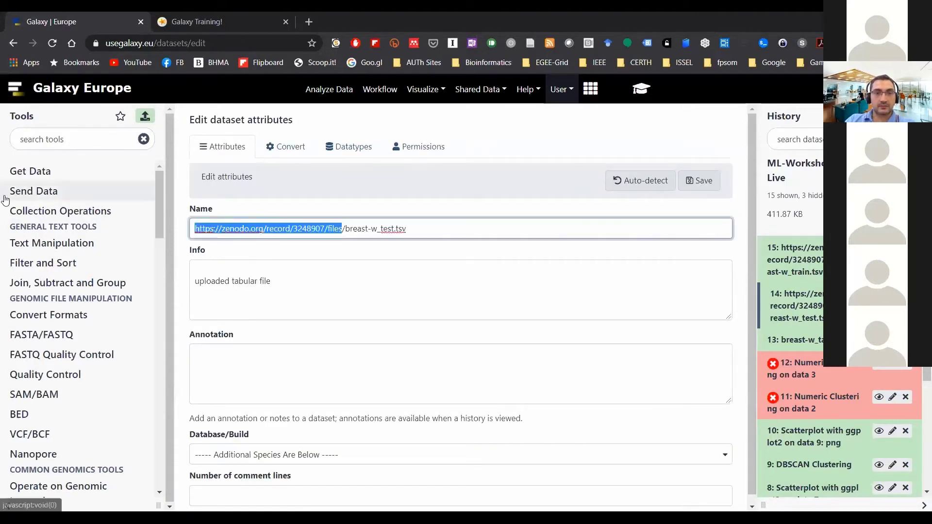
pyautogui.press('BackSpace')
pyautogui.click(702, 180)
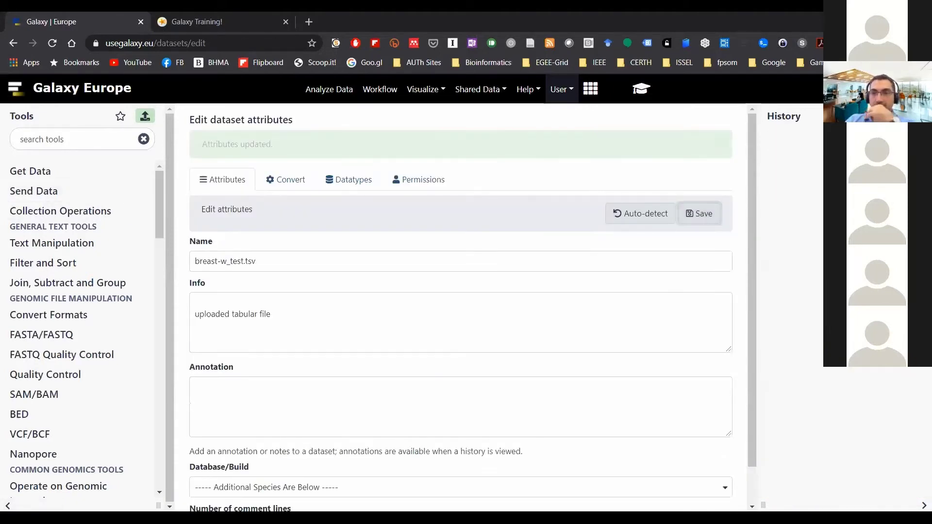
# Step: Rename dataset 15 to breast-w_train.tsv by removing the URL prefix, and save its attributes
pyautogui.click(892, 247)
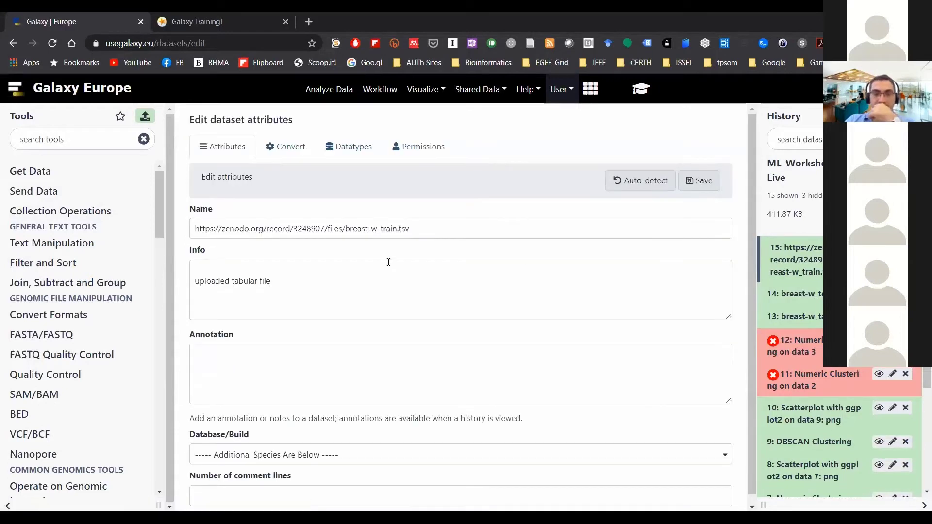
pyautogui.moveTo(344, 228); pyautogui.dragTo(1, 219)
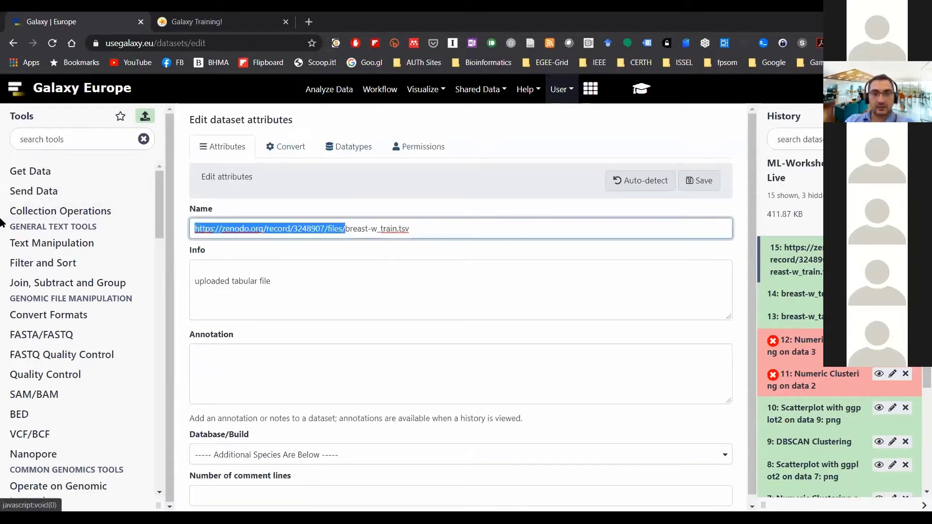
pyautogui.press('BackSpace')
pyautogui.click(719, 187)
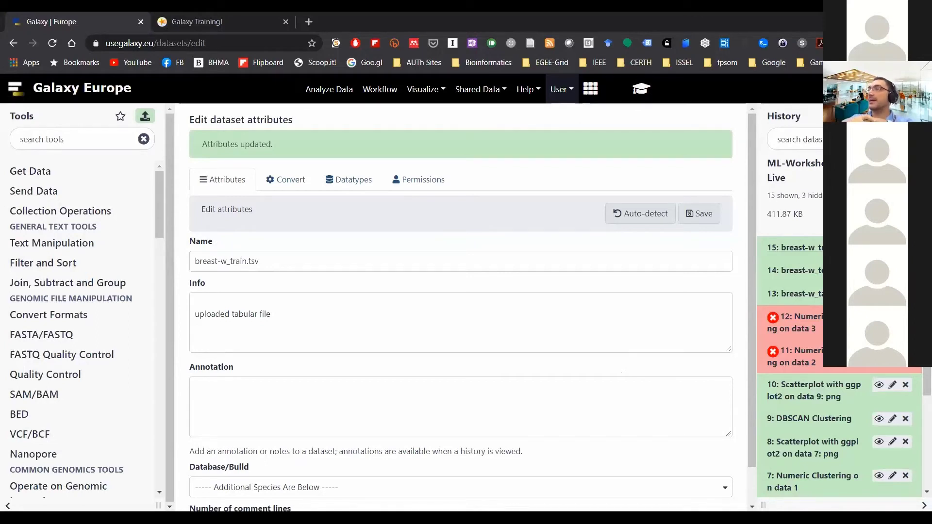
# Step: Search the tools for Support Vector and open Support vector machines (SVMs) for classification
pyautogui.click(57, 138)
pyautogui.write('Support Vector')
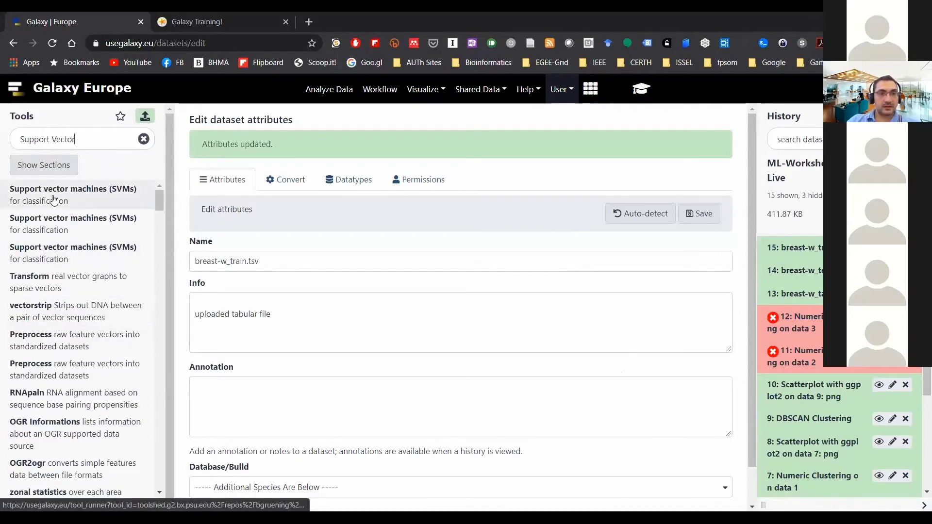
pyautogui.click(54, 199)
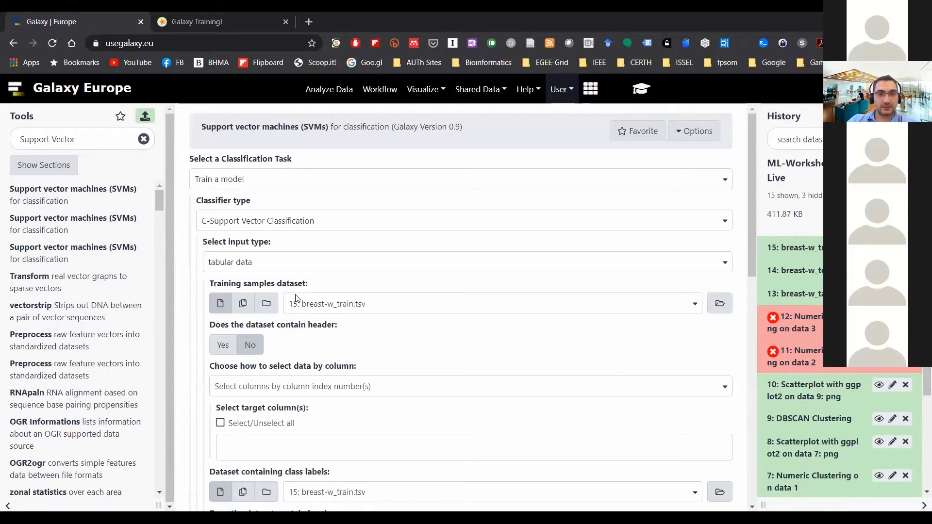
# Step: Compare the listed Support vector machines (SVMs) for classification tools and open the one with Galaxy Version 1.0.8.2
pyautogui.click(85, 217)
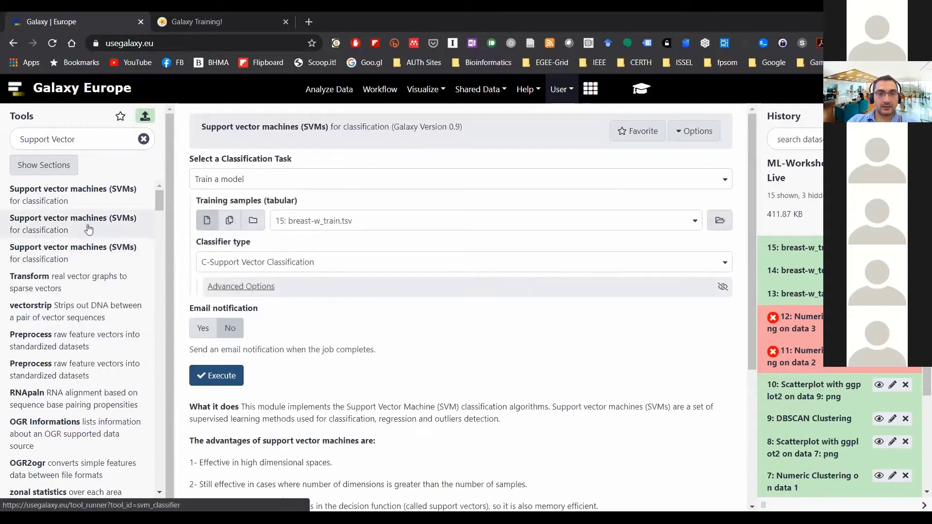
pyautogui.click(89, 247)
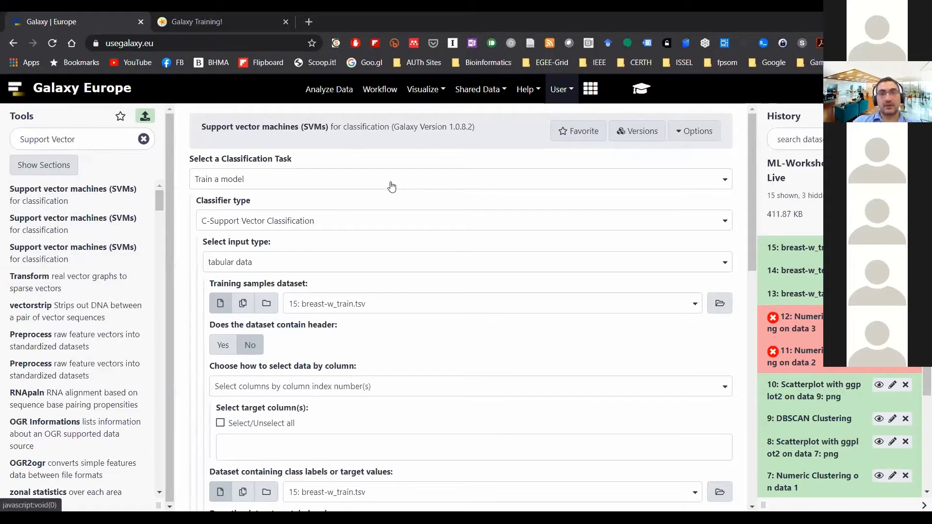
pyautogui.click(80, 196)
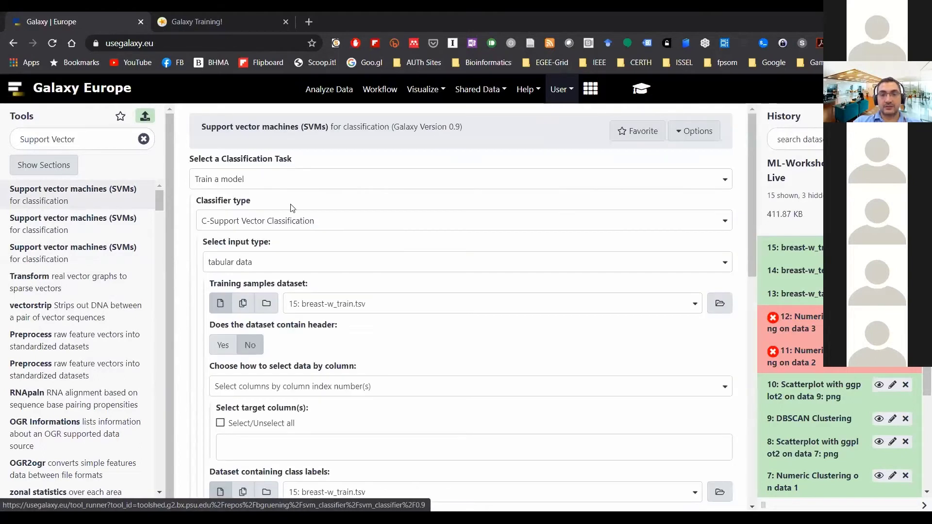
pyautogui.click(84, 255)
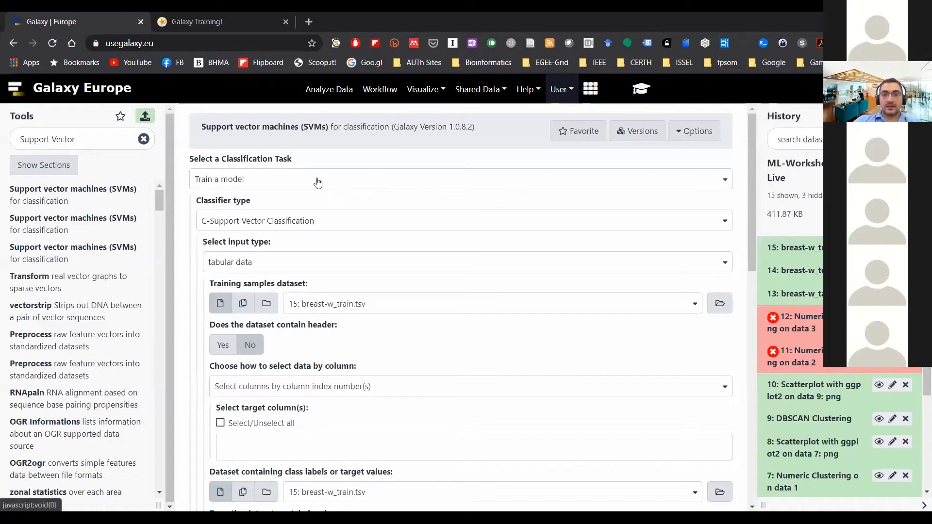
pyautogui.scroll(-2, 441, 422)
pyautogui.scroll(2, 437, 403)
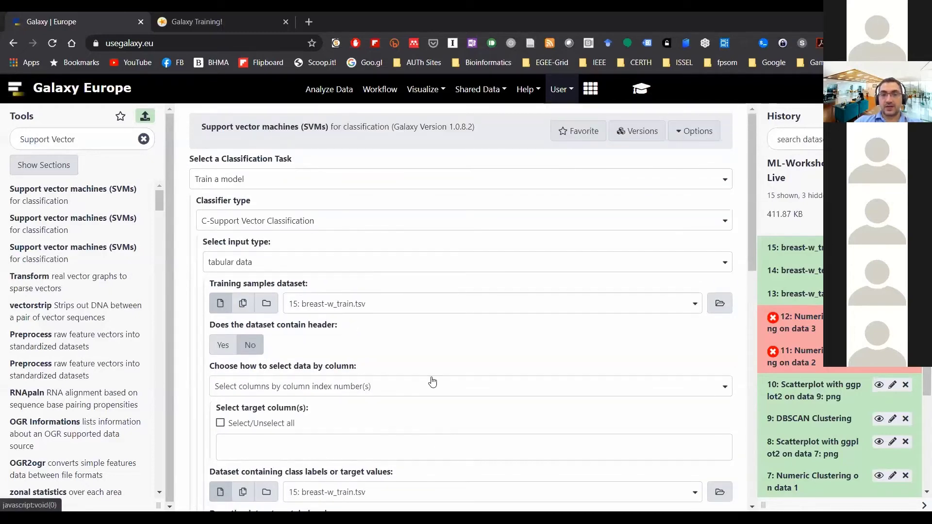
# Step: Keep Train a model as the classification task and set the classifier type to Linear Support Vector Classification
pyautogui.click(332, 181)
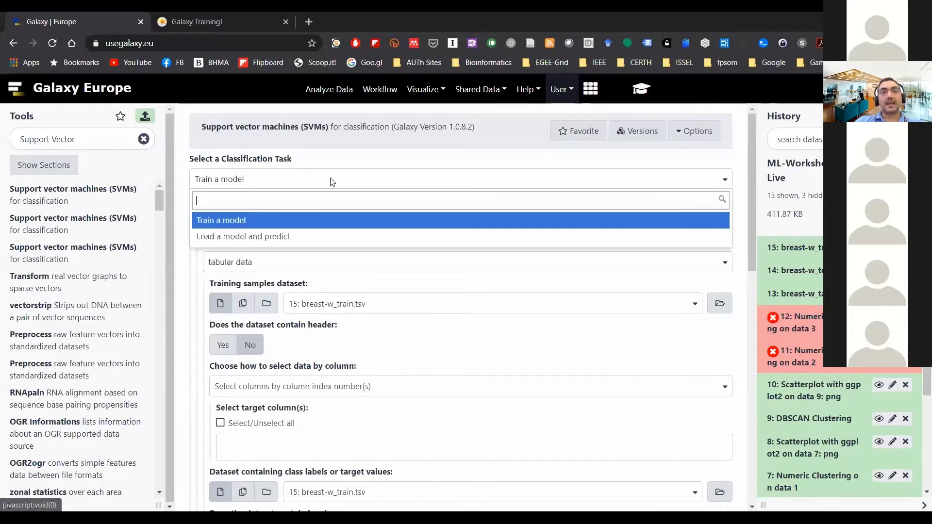
pyautogui.click(331, 182)
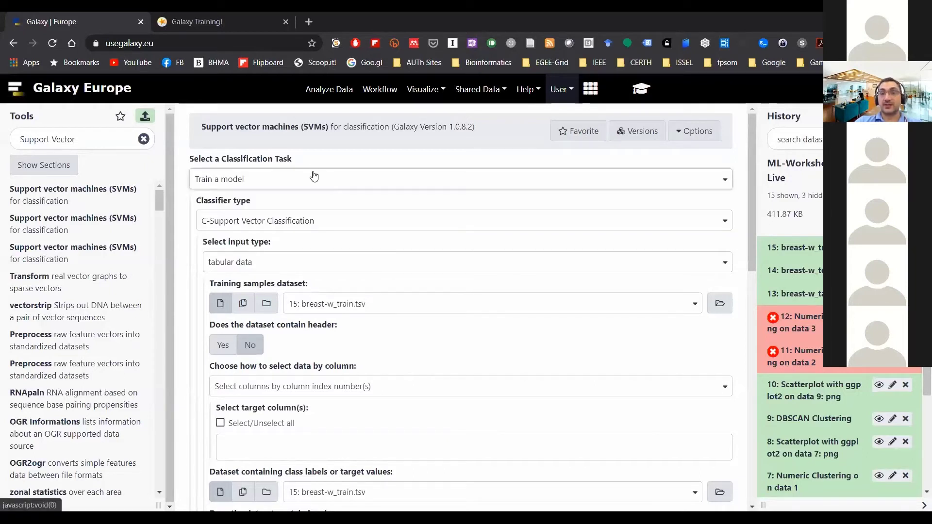
pyautogui.click(317, 184)
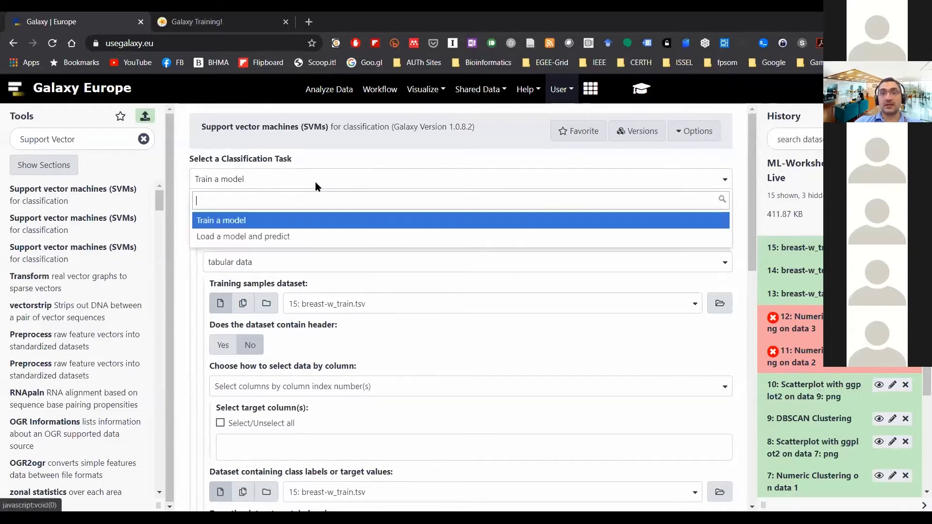
pyautogui.click(300, 222)
pyautogui.click(301, 223)
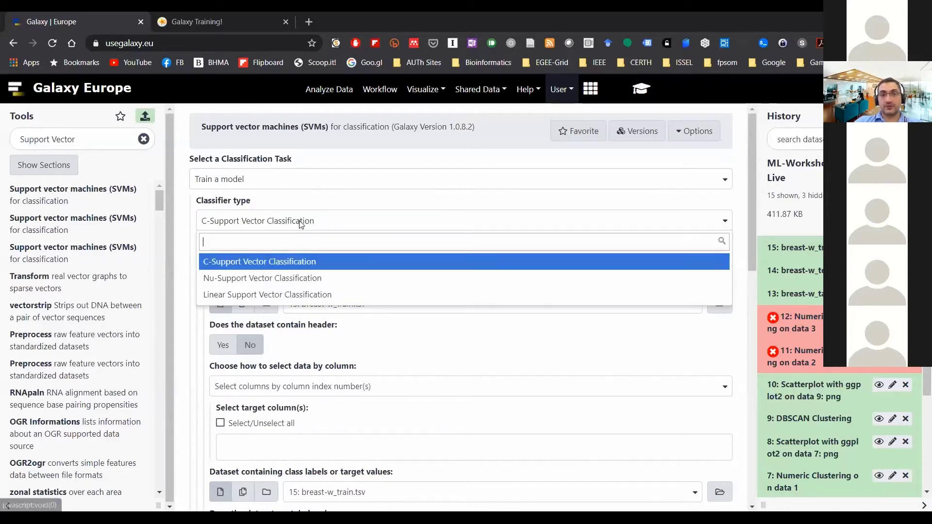
pyautogui.click(285, 303)
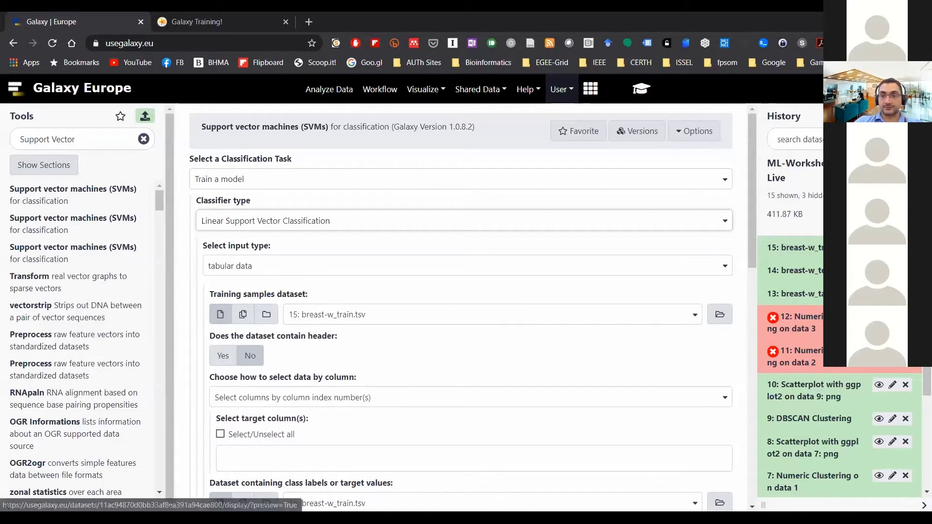
# Step: View dataset 15, breast-w_train.tsv, in a separate browser tab, examine its column headers and target column, and close it
pyautogui.rightClick(878, 247)
pyautogui.click(820, 254)
pyautogui.click(252, 17)
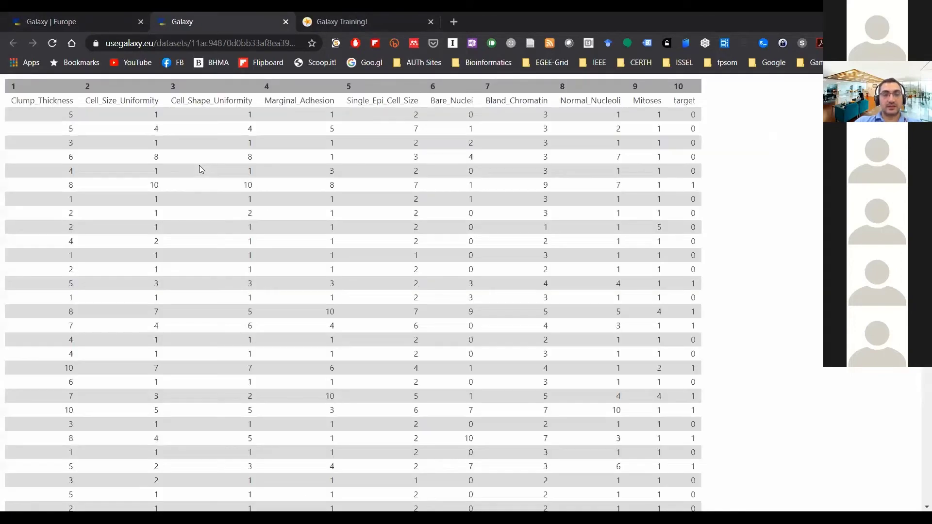
pyautogui.scroll(-8, 80, 228)
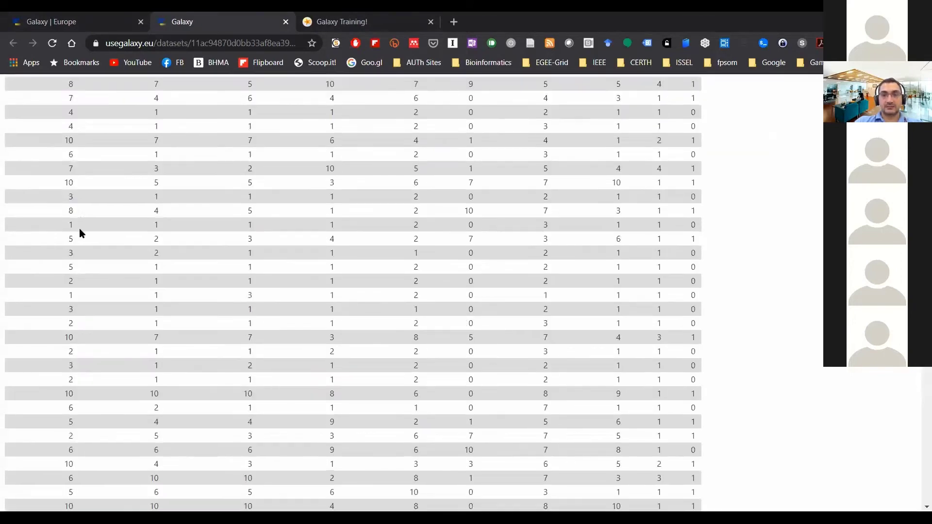
pyautogui.scroll(8, 89, 249)
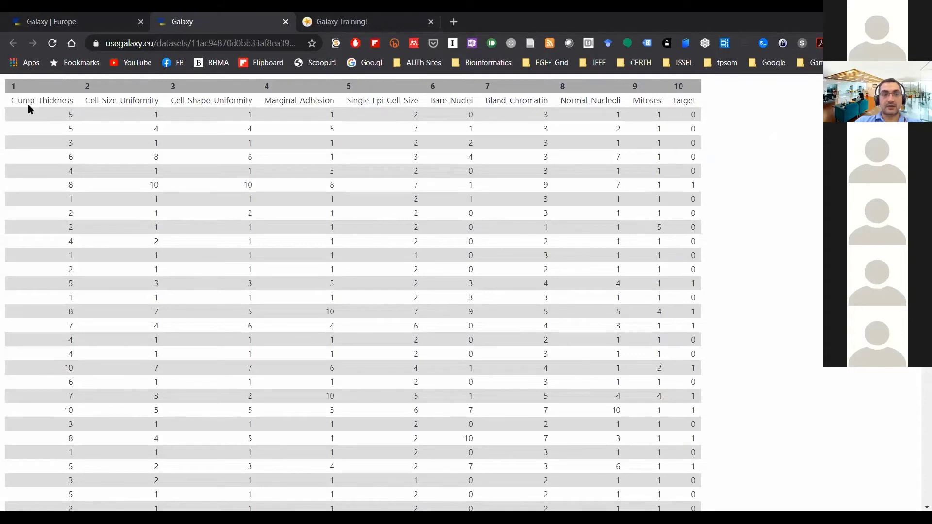
pyautogui.moveTo(10, 104); pyautogui.dragTo(678, 126)
pyautogui.click(678, 126)
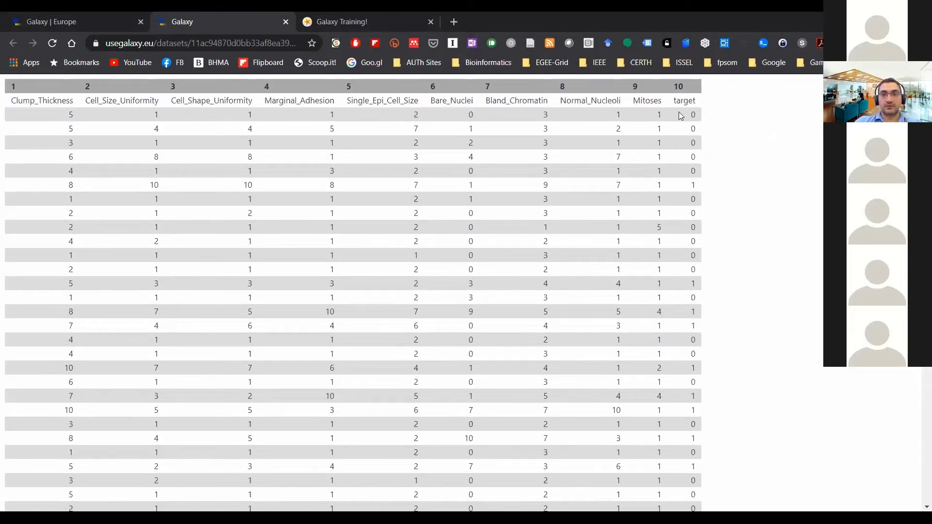
pyautogui.doubleClick(686, 100)
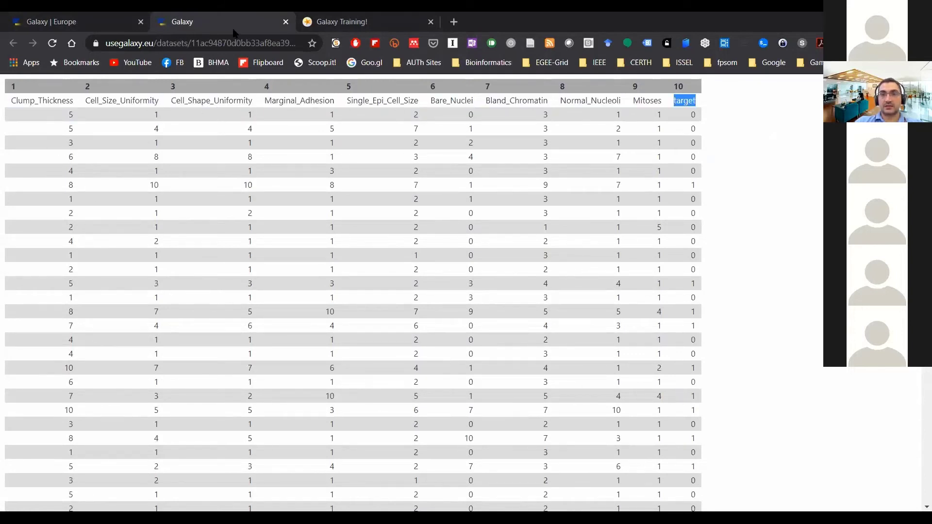
pyautogui.click(286, 21)
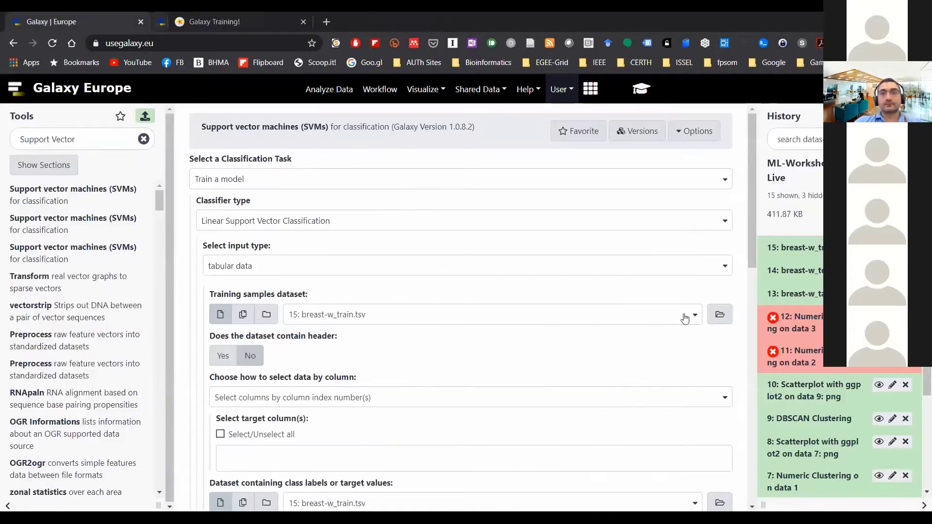
# Step: Use breast-w_train.tsv with a header as the training samples, selecting all columns excluding the header name target, and check that name in the dataset preview
pyautogui.scroll(-2, 348, 310)
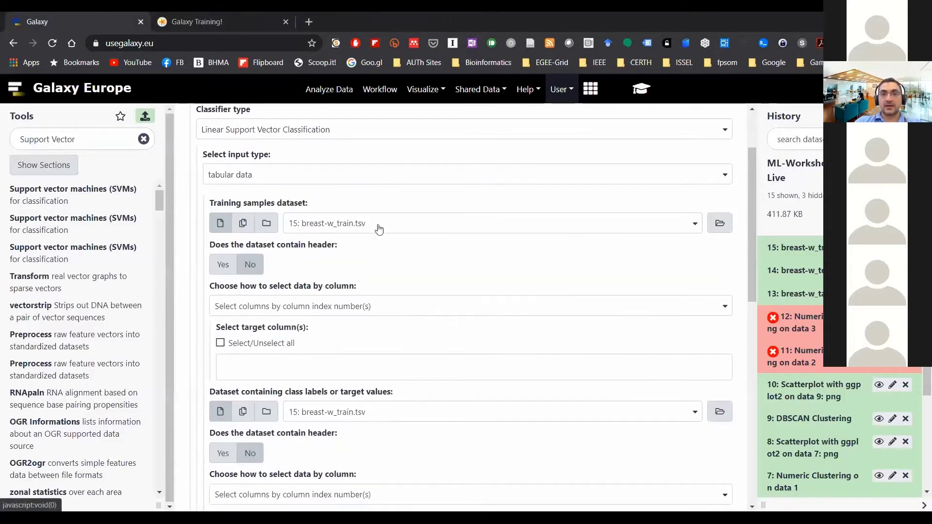
pyautogui.click(379, 223)
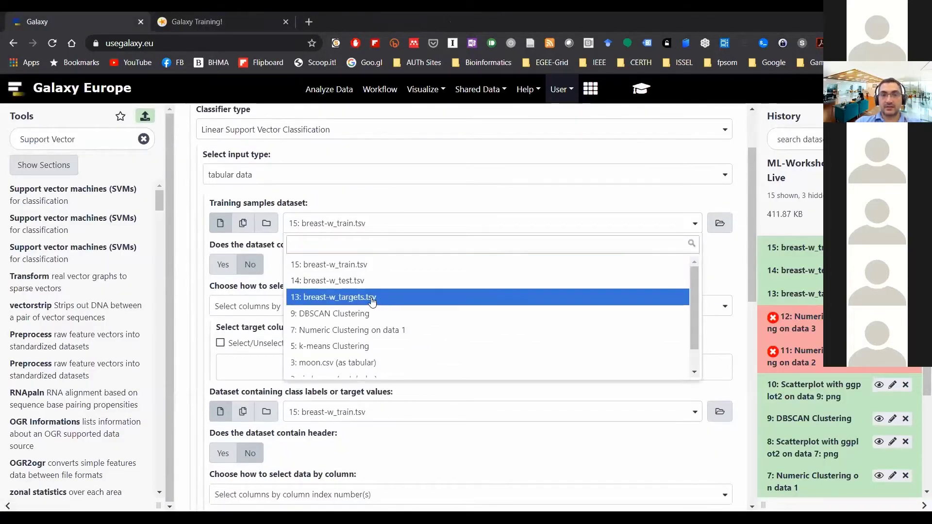
pyautogui.click(337, 266)
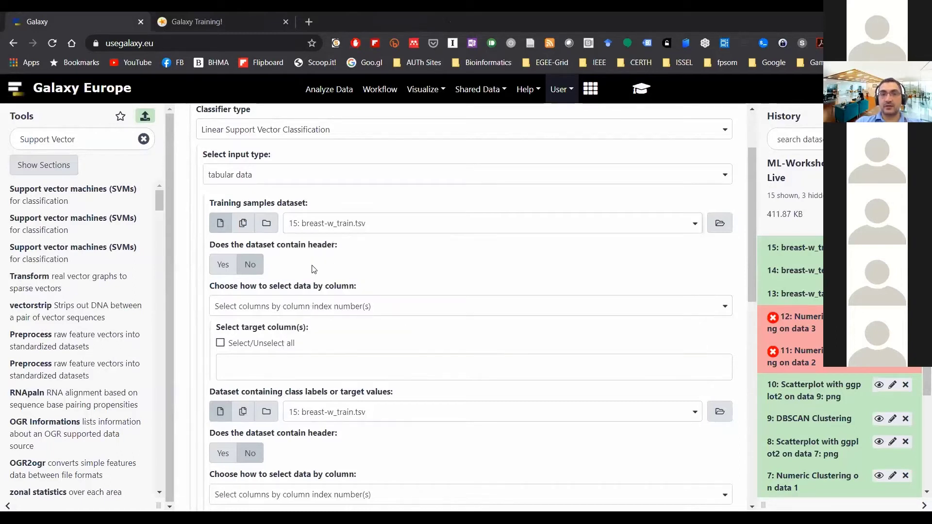
pyautogui.click(222, 265)
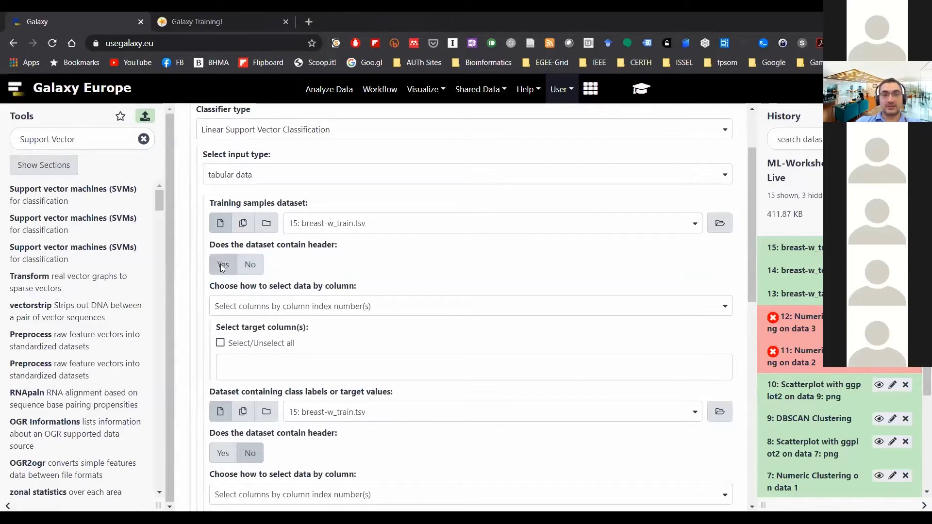
pyautogui.click(311, 307)
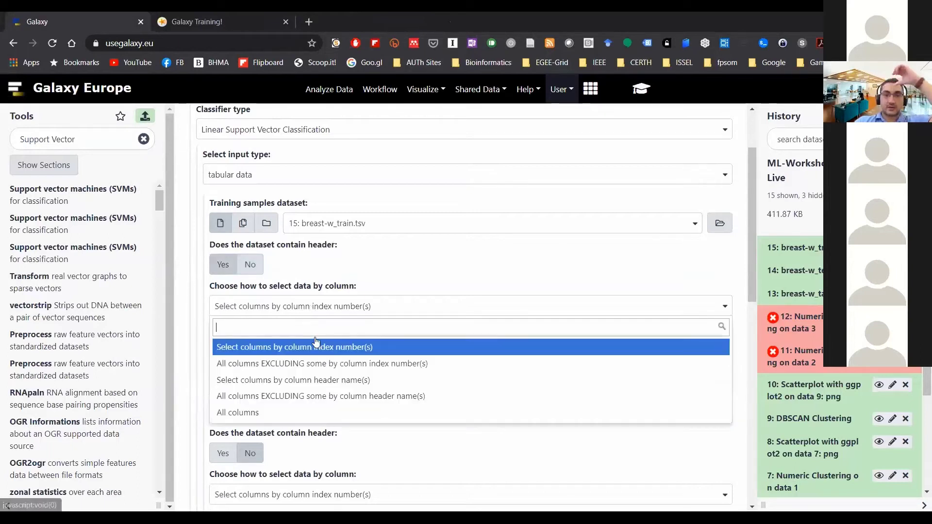
pyautogui.click(334, 396)
pyautogui.click(322, 358)
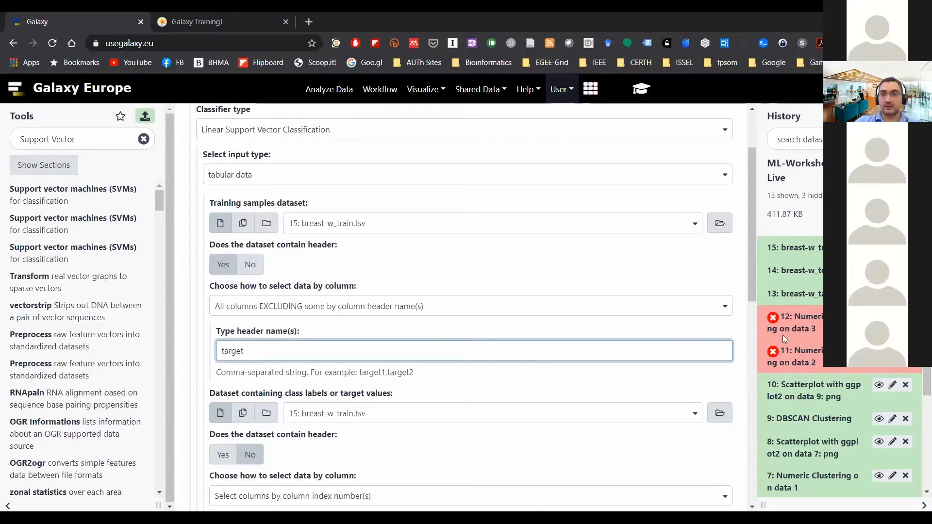
pyautogui.click(797, 247)
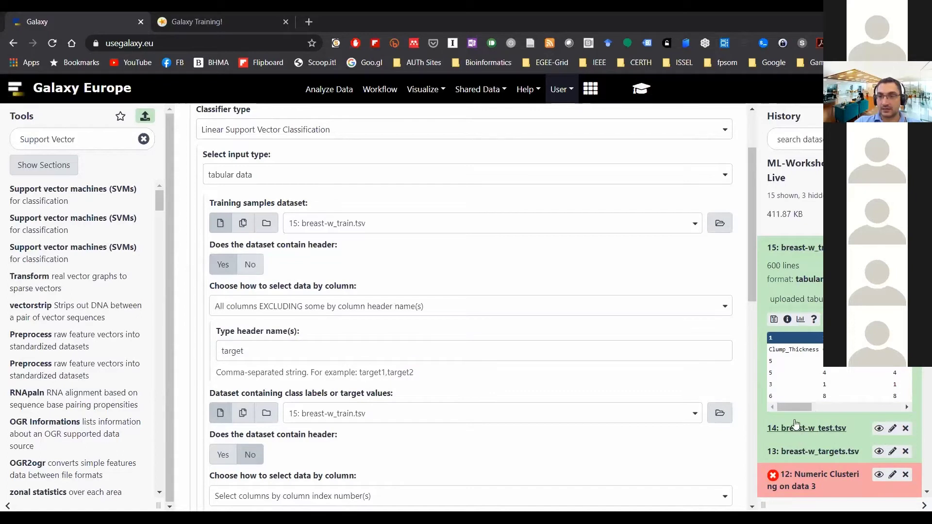
pyautogui.moveTo(791, 406); pyautogui.dragTo(905, 404)
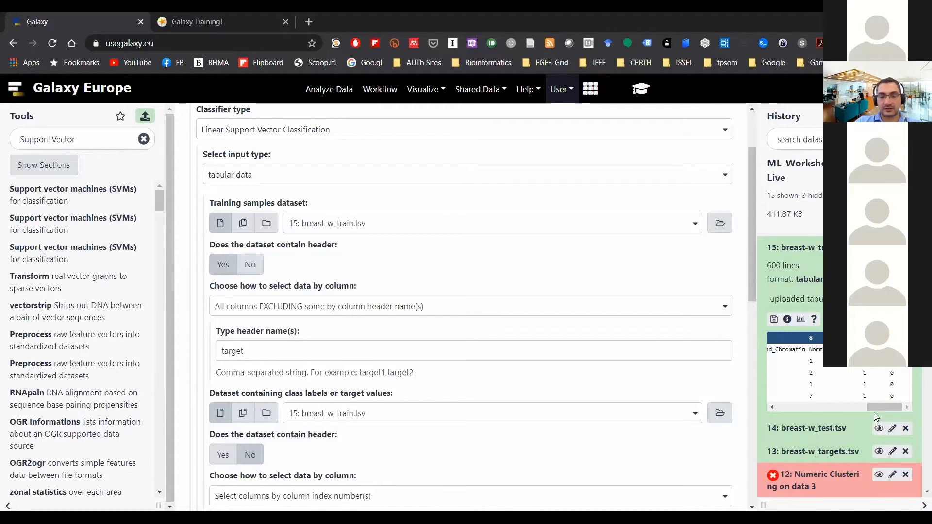
pyautogui.click(262, 350)
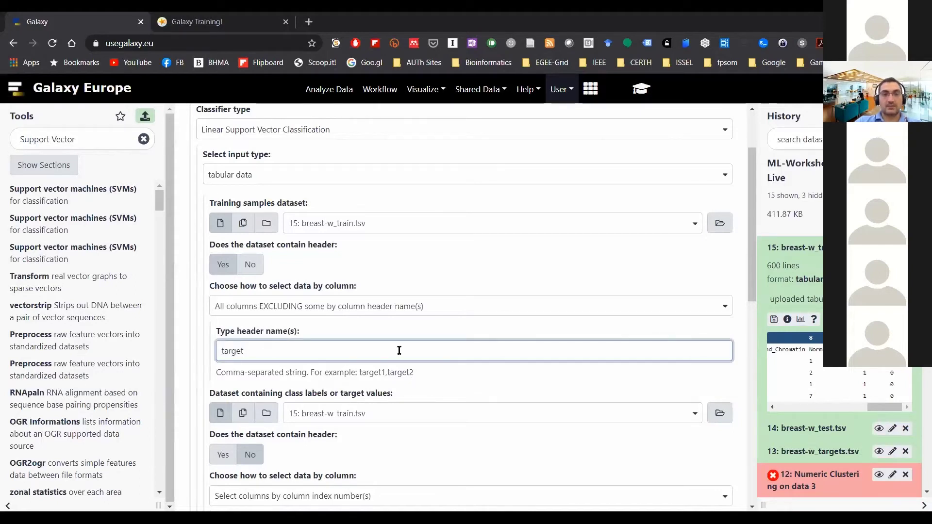
pyautogui.click(257, 374)
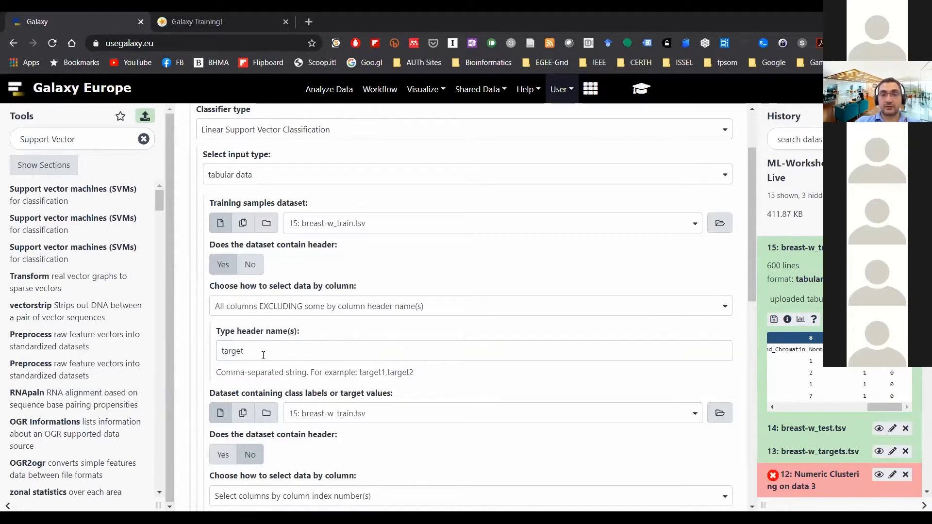
# Step: Set breast-w_targets.tsv as the dataset containing class labels and specify that it contains a header
pyautogui.scroll(-3, 385, 387)
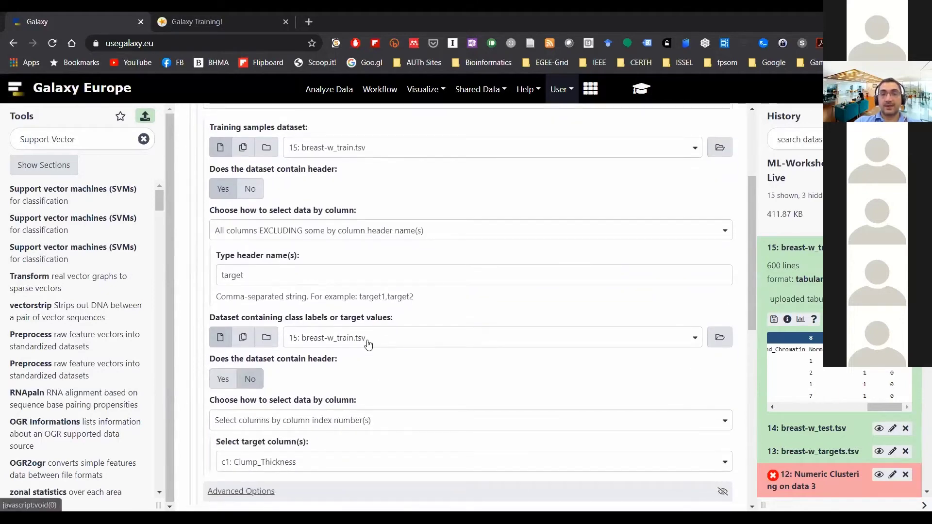
pyautogui.scroll(3, 340, 255)
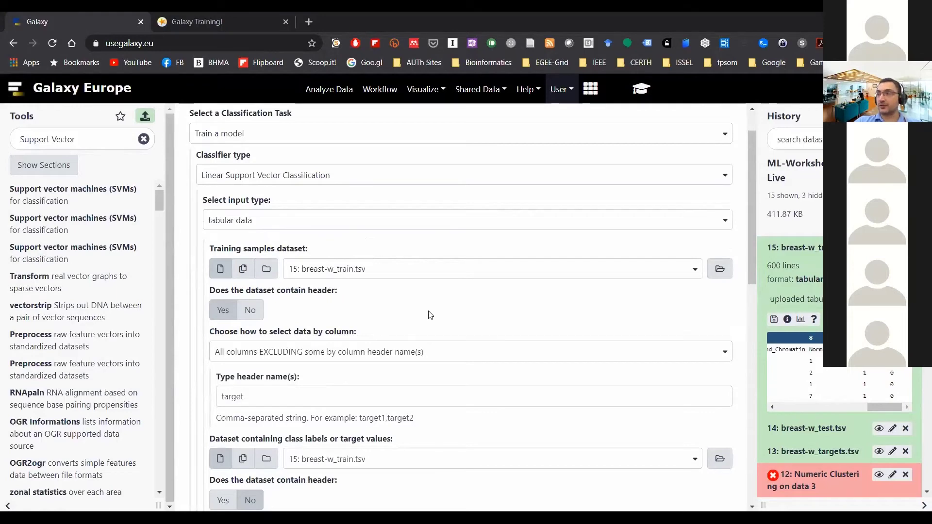
pyautogui.scroll(-4, 429, 320)
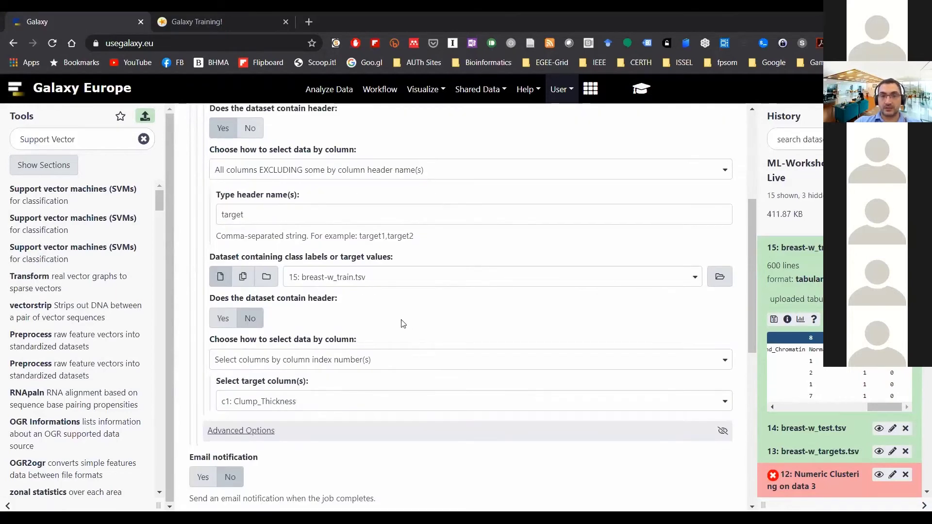
pyautogui.click(384, 284)
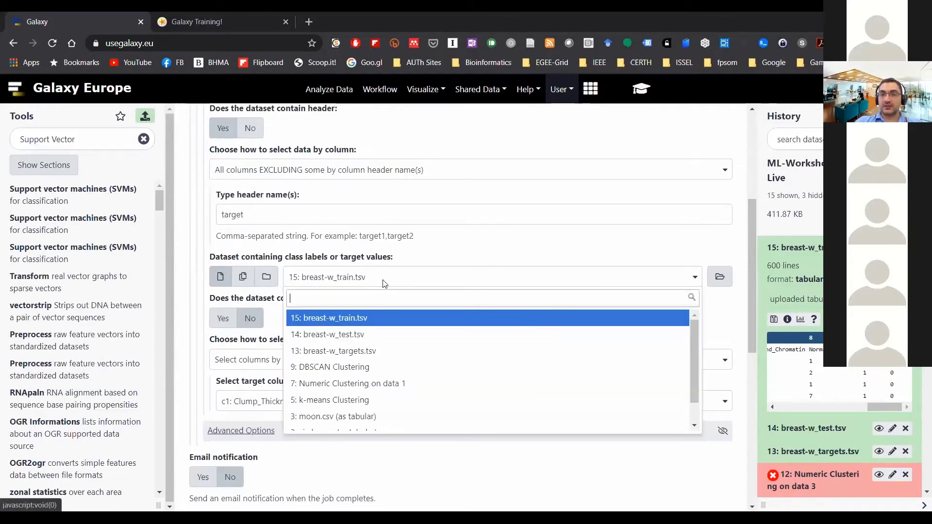
pyautogui.click(388, 352)
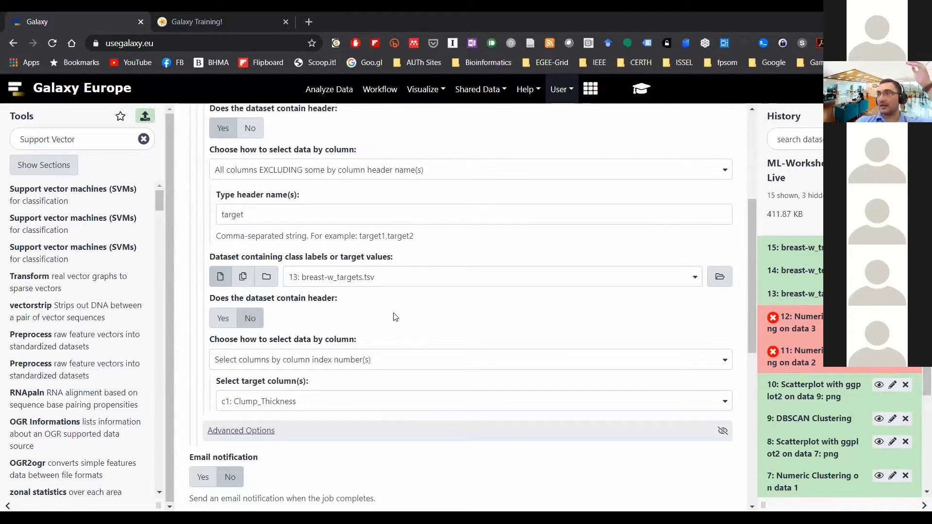
pyautogui.click(219, 319)
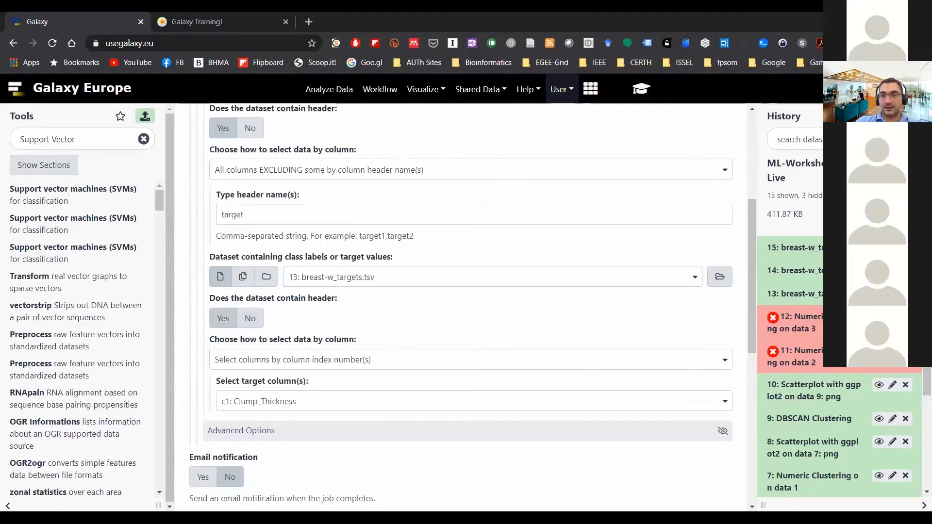
# Step: Expand the breast-w_targets.tsv dataset in the history and check the header name of its last column in the preview
pyautogui.click(796, 294)
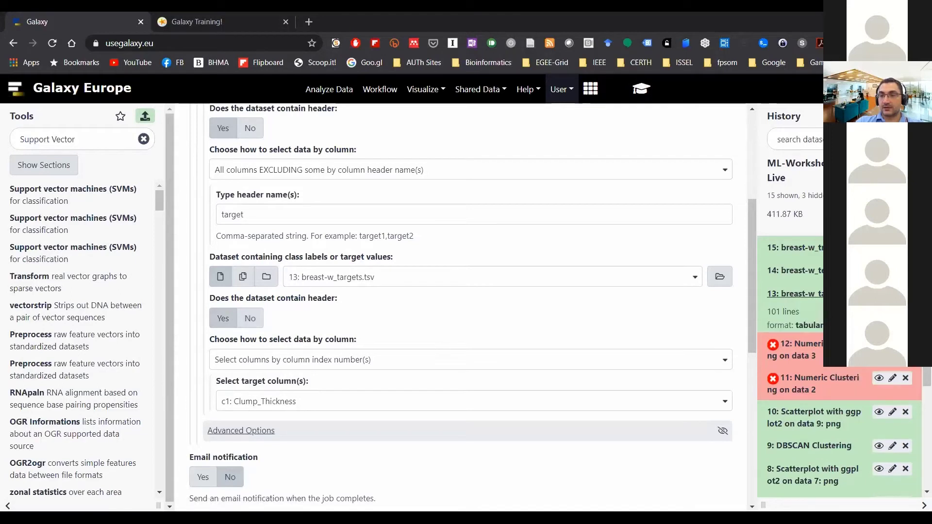
pyautogui.scroll(-1, 819, 338)
pyautogui.scroll(1, 820, 339)
pyautogui.moveTo(794, 453); pyautogui.dragTo(917, 454)
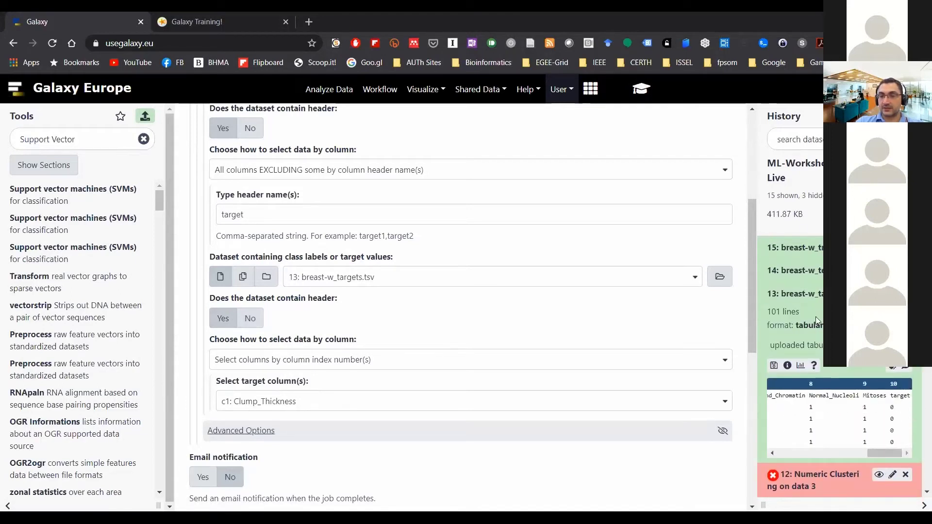
pyautogui.click(327, 360)
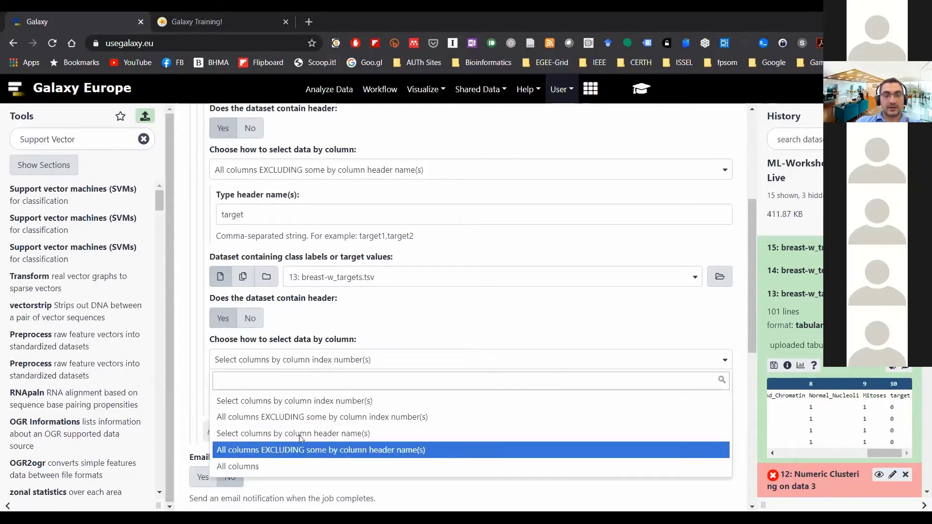
pyautogui.click(313, 449)
pyautogui.click(272, 411)
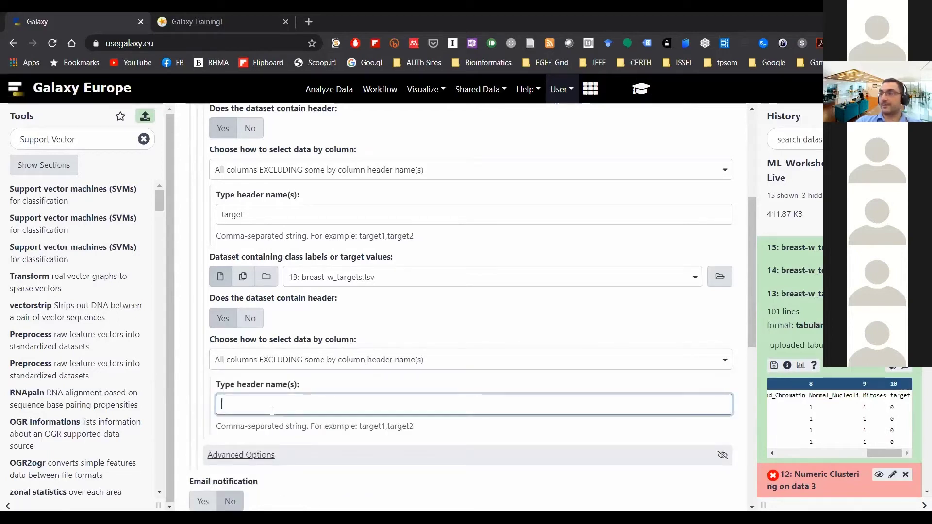
pyautogui.click(273, 361)
pyautogui.click(280, 400)
# Step: Select the class label column by the header name target and switch the class labels dataset to breast-w_train.tsv
pyautogui.click(284, 361)
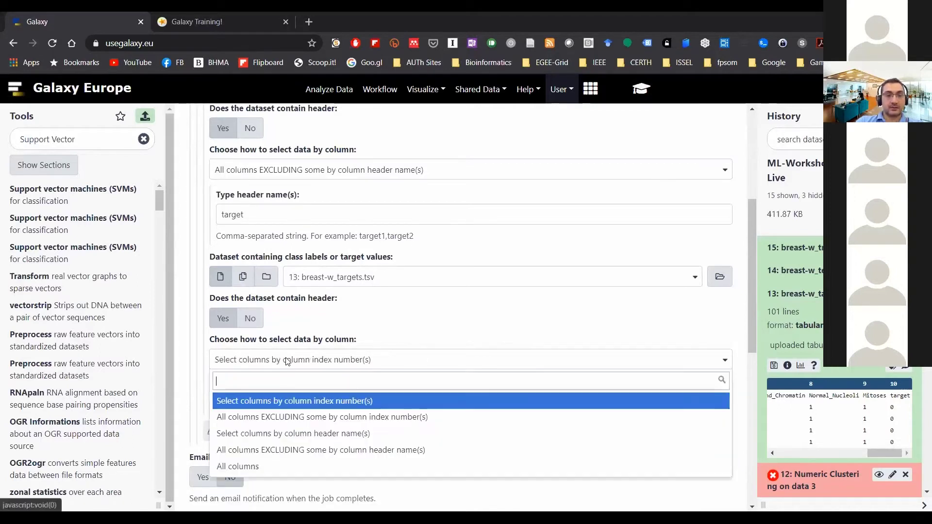
pyautogui.click(329, 438)
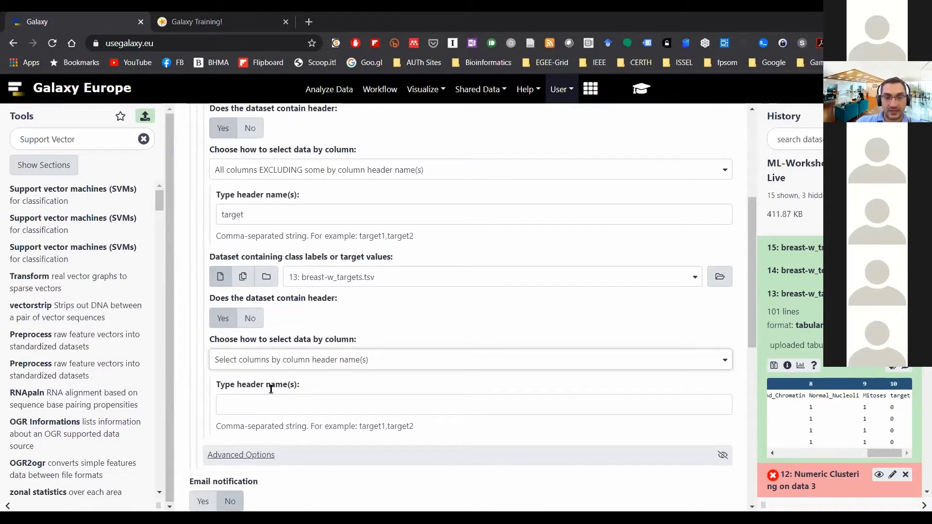
pyautogui.click(276, 406)
pyautogui.write('target')
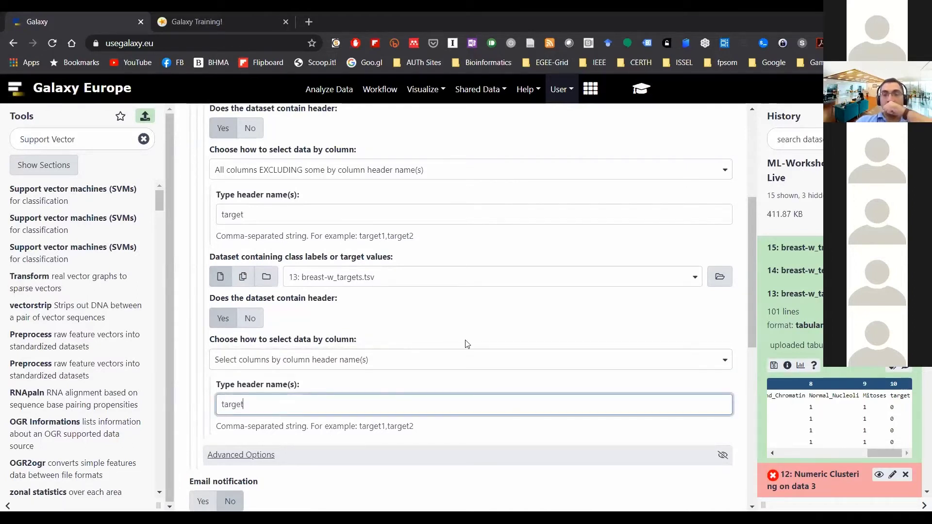
pyautogui.click(466, 344)
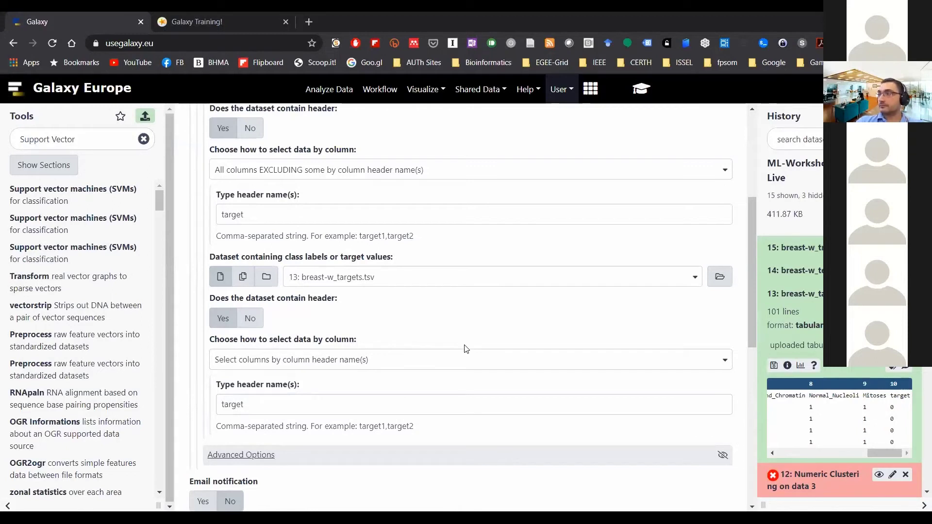
pyautogui.click(373, 284)
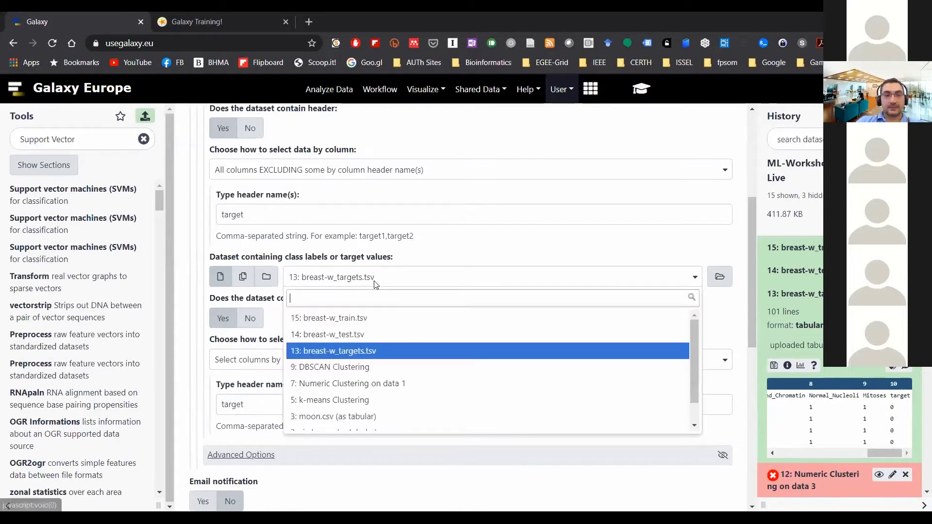
pyautogui.click(375, 317)
# Step: Review the classifier, training sample and class label settings, and run the Linear Support Vector Classification training job
pyautogui.scroll(2, 383, 306)
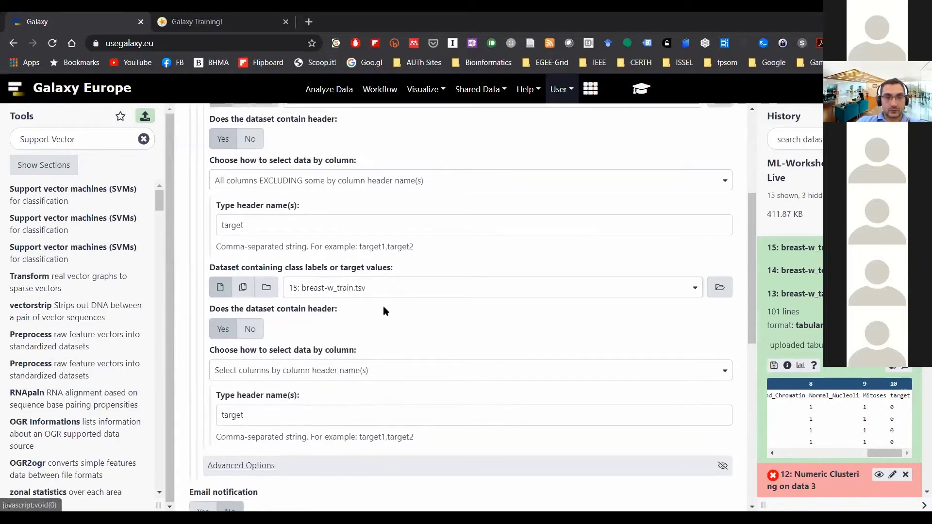
pyautogui.scroll(4, 352, 245)
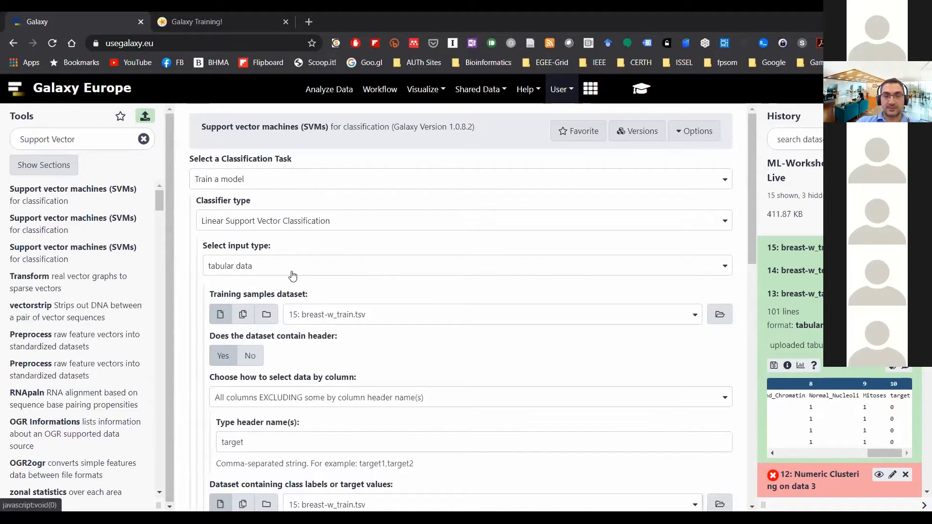
pyautogui.scroll(-1, 297, 284)
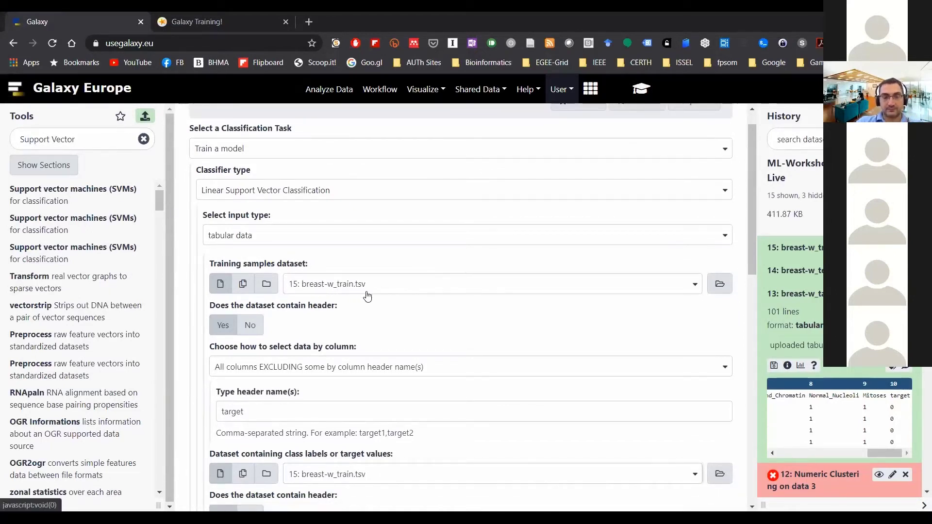
pyautogui.scroll(-2, 363, 295)
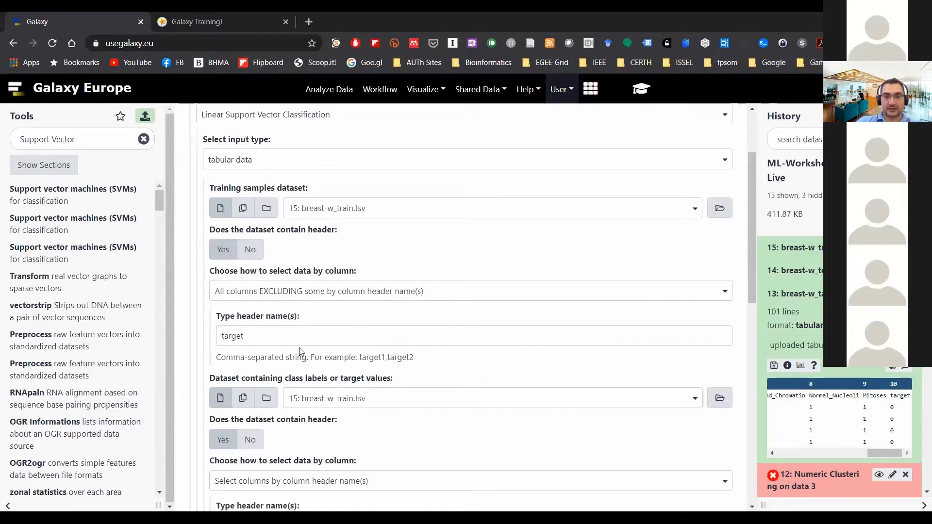
pyautogui.scroll(-1, 311, 355)
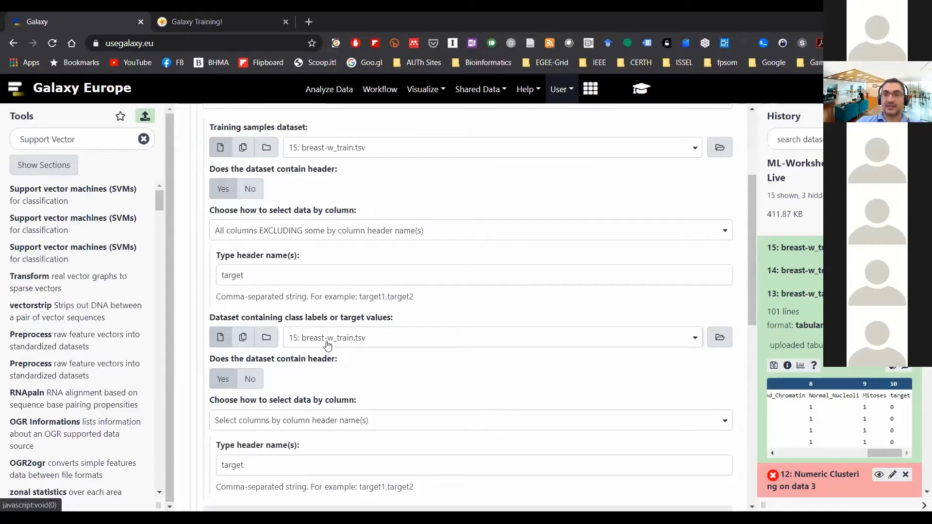
pyautogui.scroll(-1, 330, 348)
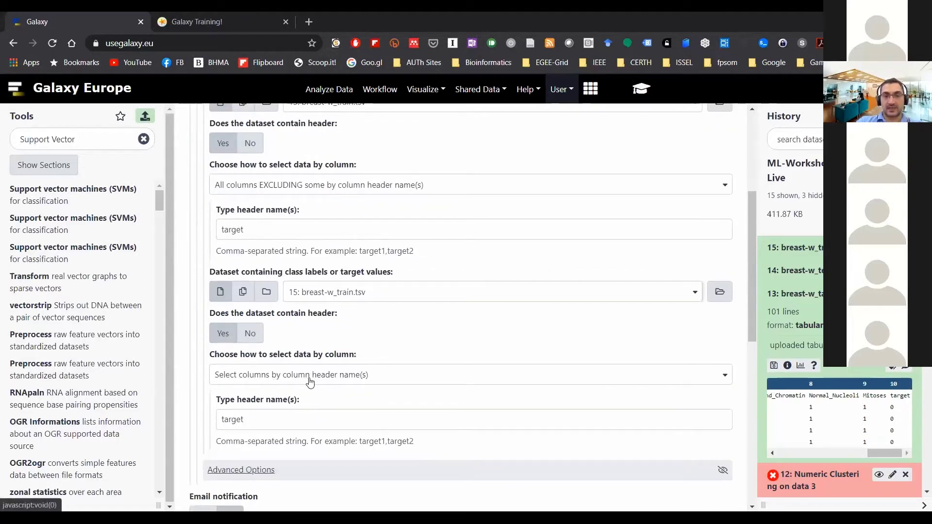
pyautogui.moveTo(270, 414); pyautogui.dragTo(374, 383)
pyautogui.click(397, 388)
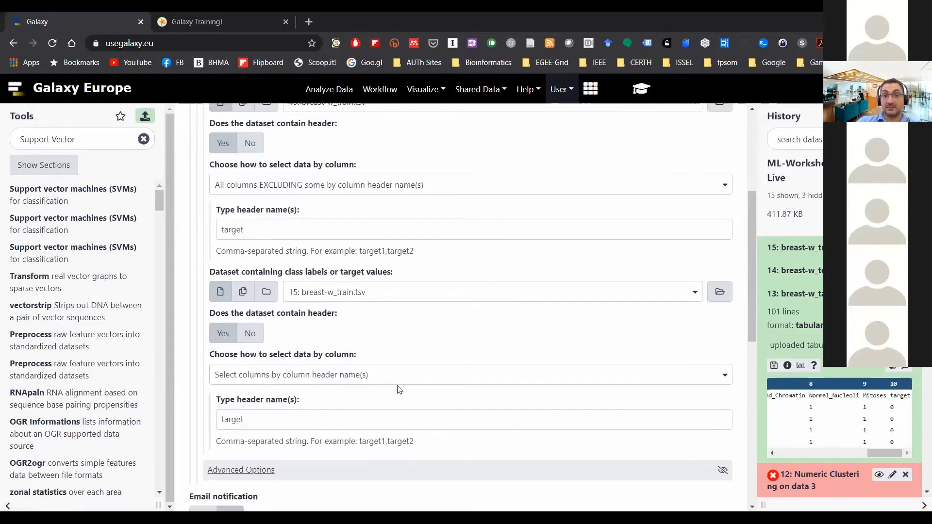
pyautogui.scroll(-2, 397, 390)
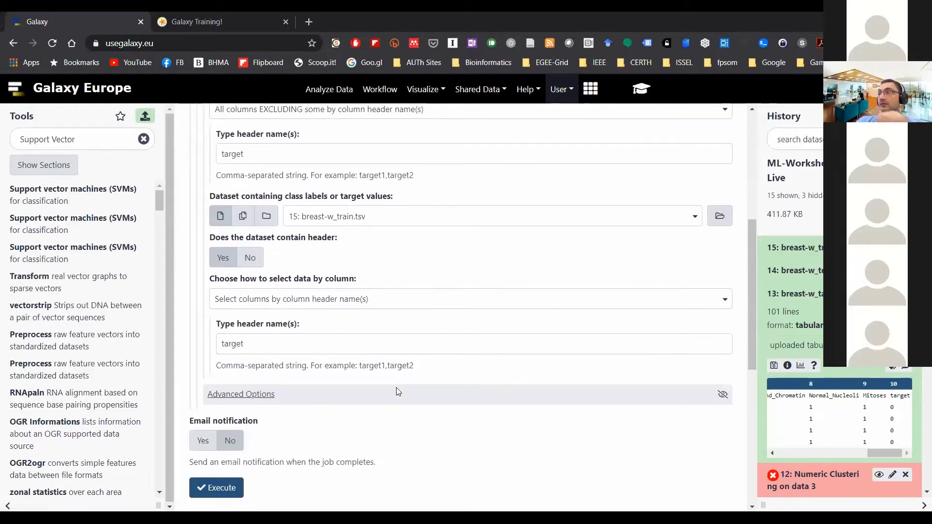
pyautogui.scroll(-2, 396, 387)
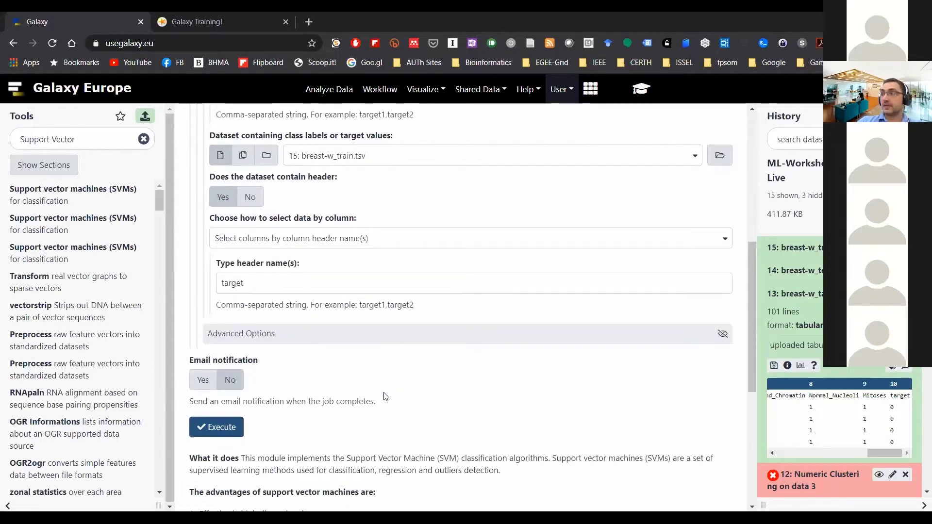
pyautogui.click(228, 413)
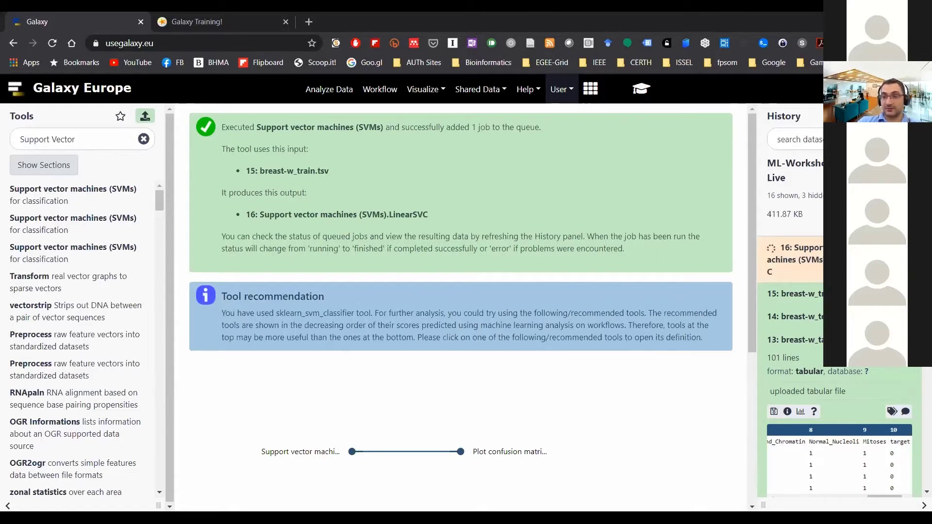
# Step: Collapse dataset 13, breast-w_targets.tsv, view it in a separate browser tab to examine its column headers, and close that tab
pyautogui.click(816, 339)
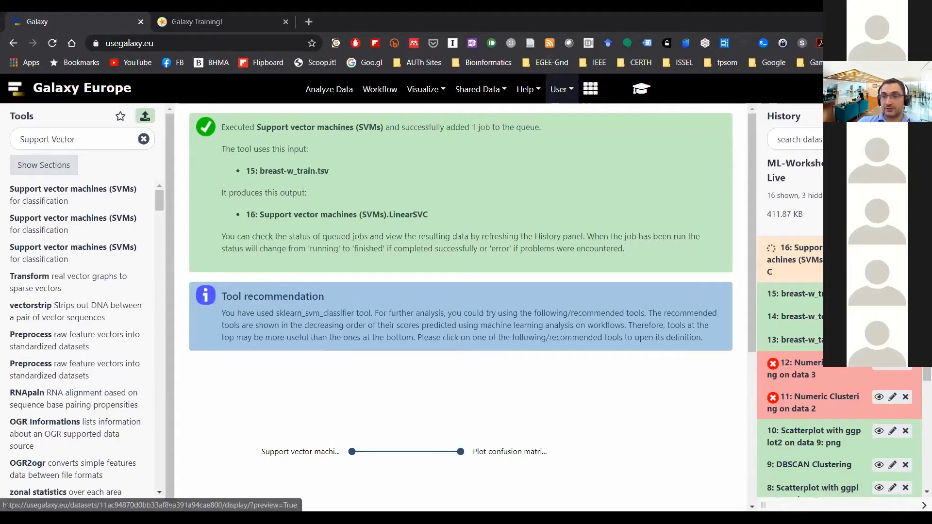
pyautogui.rightClick(878, 340)
pyautogui.click(757, 73)
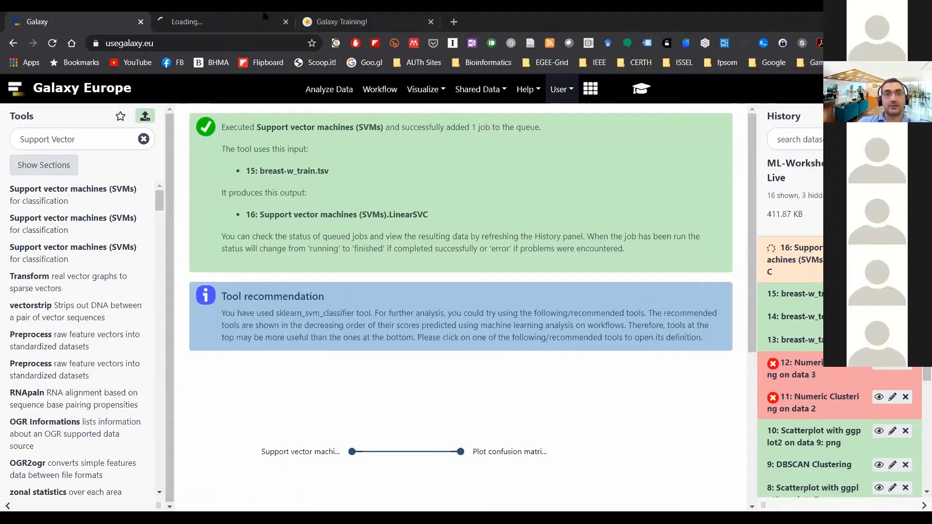
pyautogui.click(228, 23)
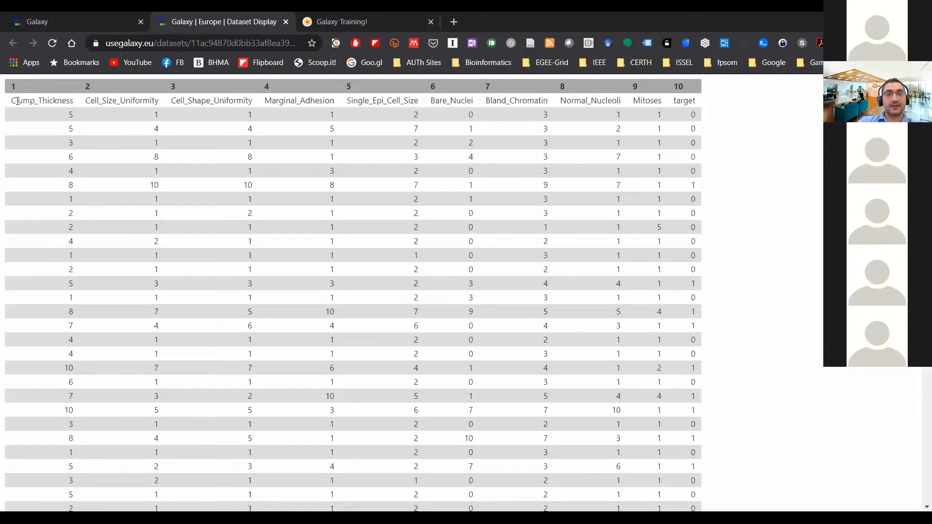
pyautogui.moveTo(18, 101); pyautogui.dragTo(66, 101)
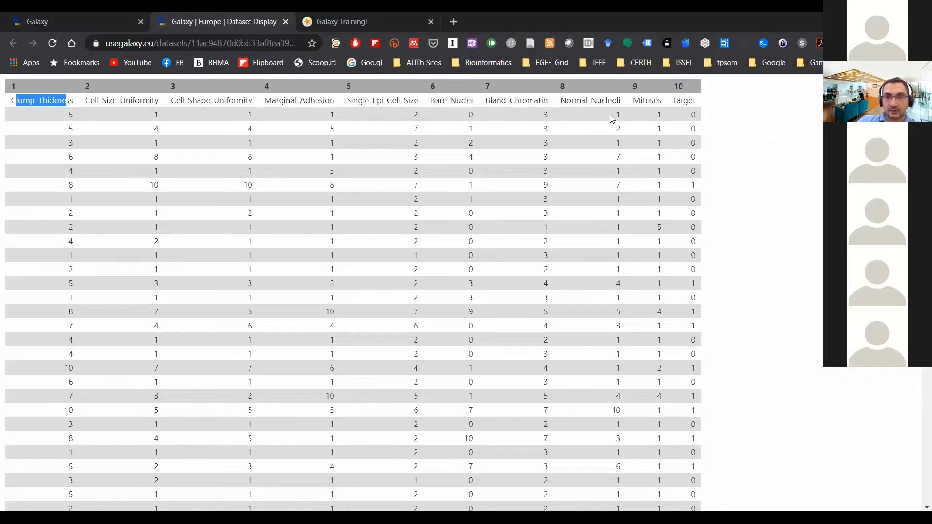
pyautogui.click(285, 22)
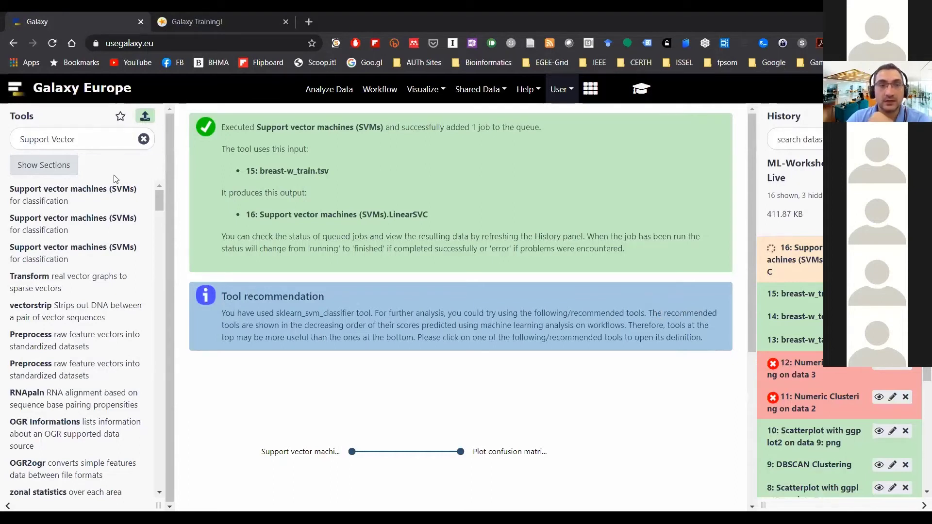
# Step: Reopen the Support vector machines classification tool and set it to load a model and predict, using the LinearSVC model from dataset 16
pyautogui.click(92, 261)
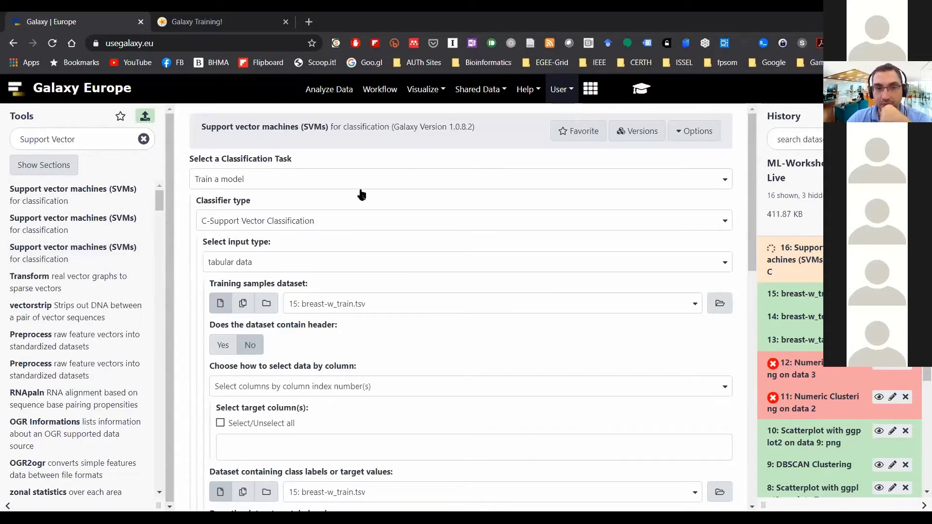
pyautogui.click(296, 183)
pyautogui.click(301, 235)
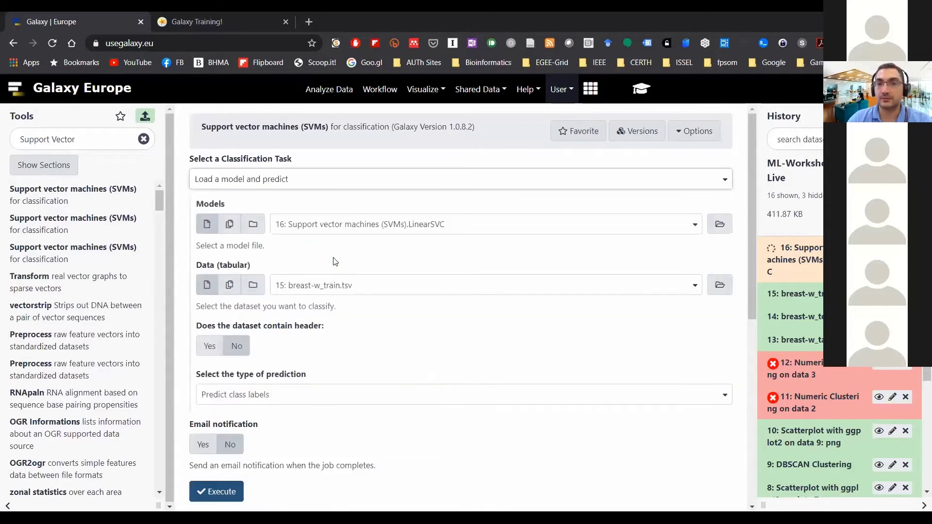
pyautogui.click(374, 235)
pyautogui.click(388, 266)
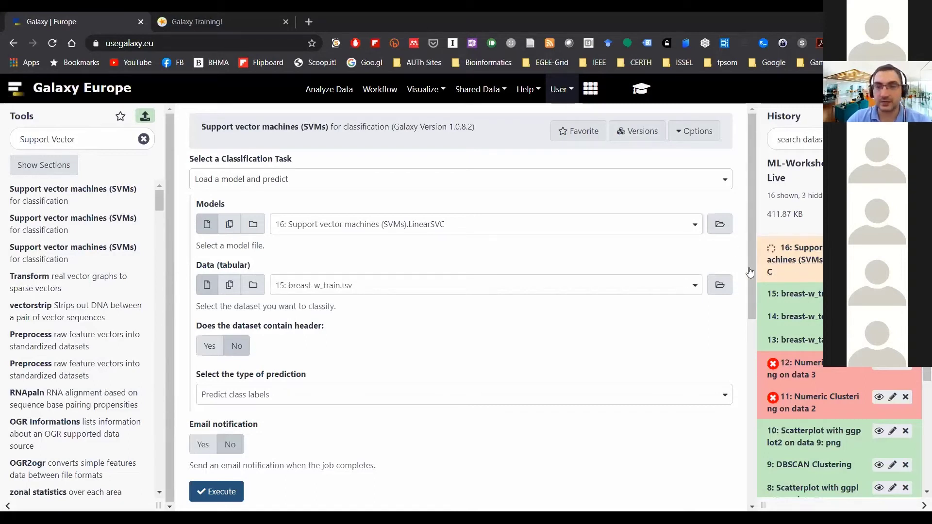
# Step: Set breast-w_test.tsv as the data to classify, specify that it contains a header, and keep Predict class labels as the prediction type
pyautogui.click(461, 294)
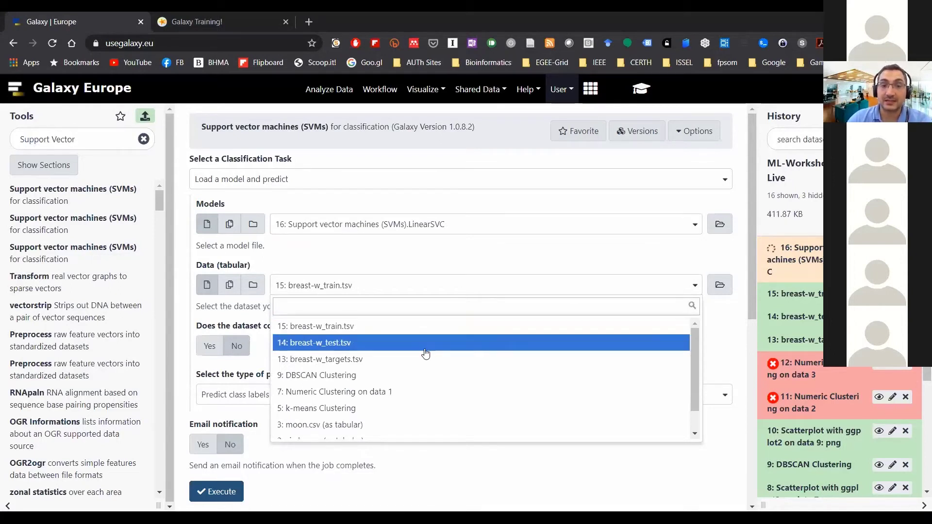
pyautogui.click(404, 343)
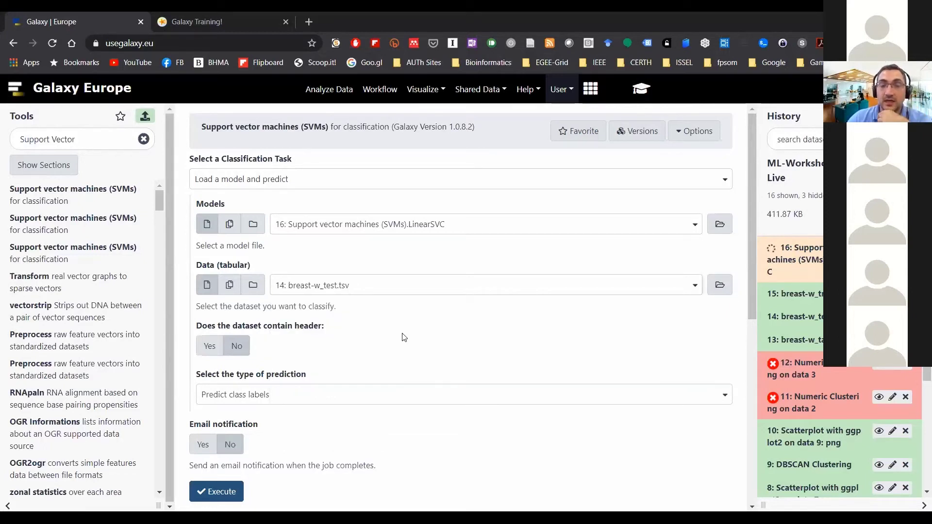
pyautogui.click(204, 344)
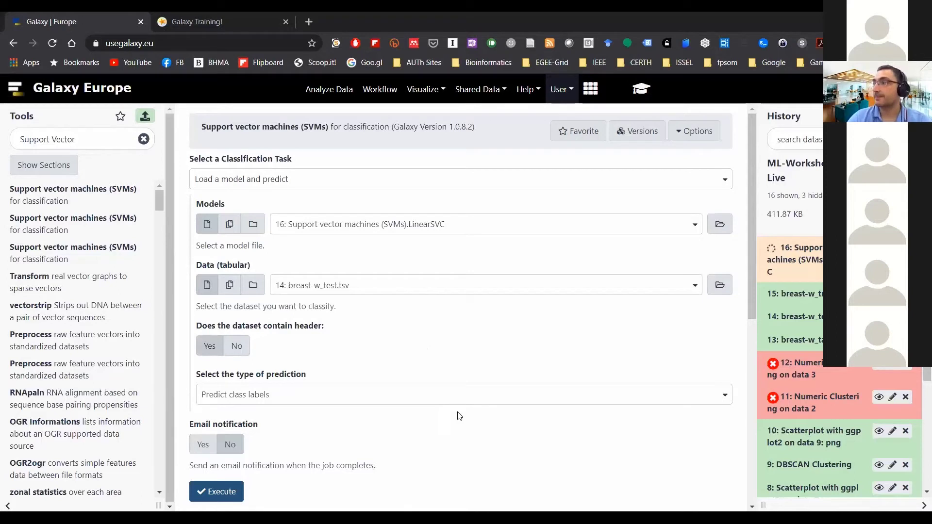
pyautogui.click(367, 390)
pyautogui.click(326, 441)
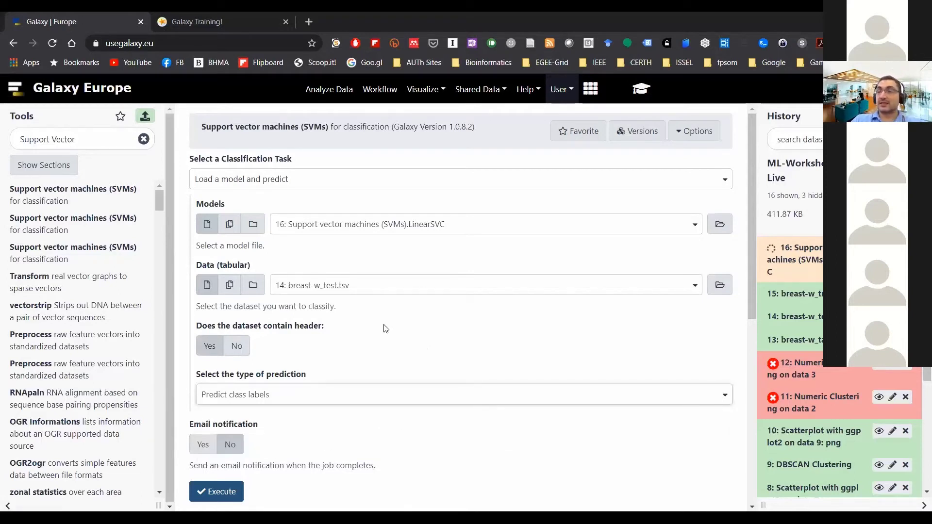
# Step: View the breast-w_test.tsv dataset in a separate browser tab to examine its feature columns and rows, and close that tab
pyautogui.scroll(-1, 399, 325)
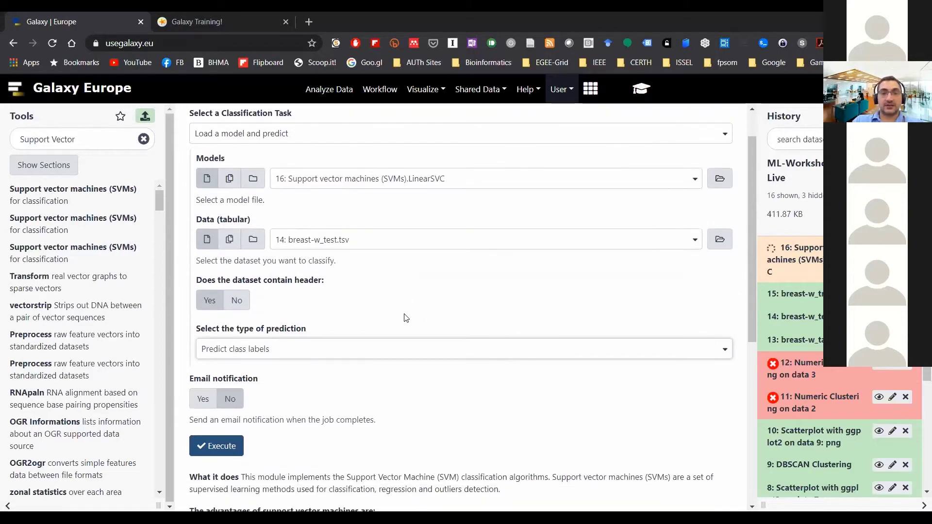
pyautogui.rightClick(874, 321)
pyautogui.click(777, 100)
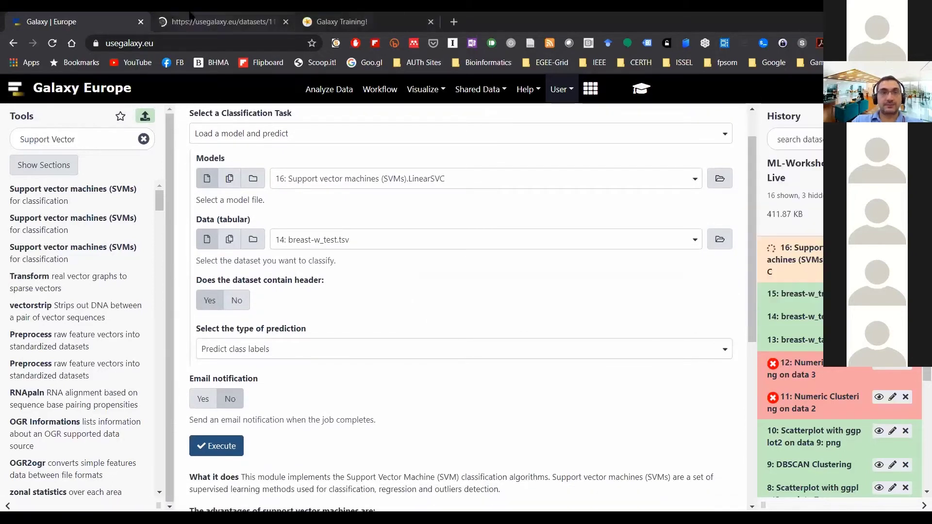
pyautogui.click(192, 20)
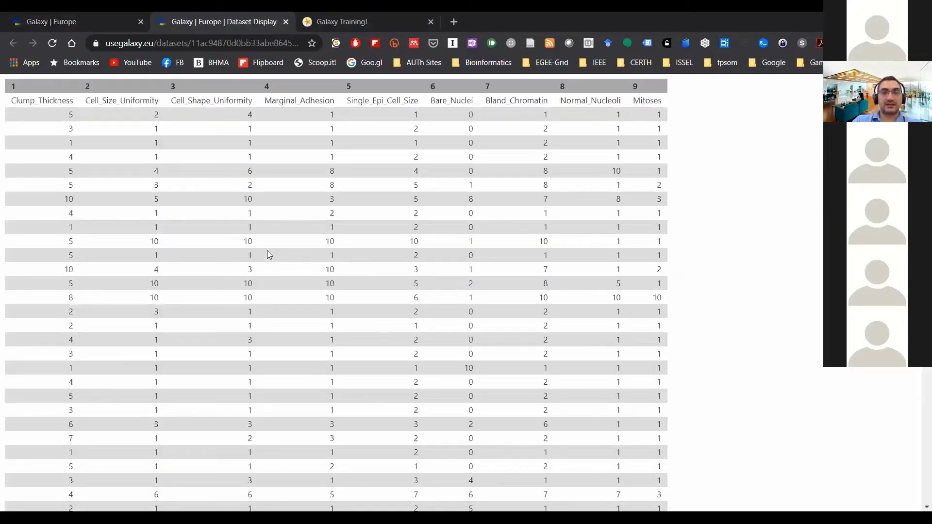
pyautogui.moveTo(144, 120); pyautogui.dragTo(670, 507)
pyautogui.click(661, 124)
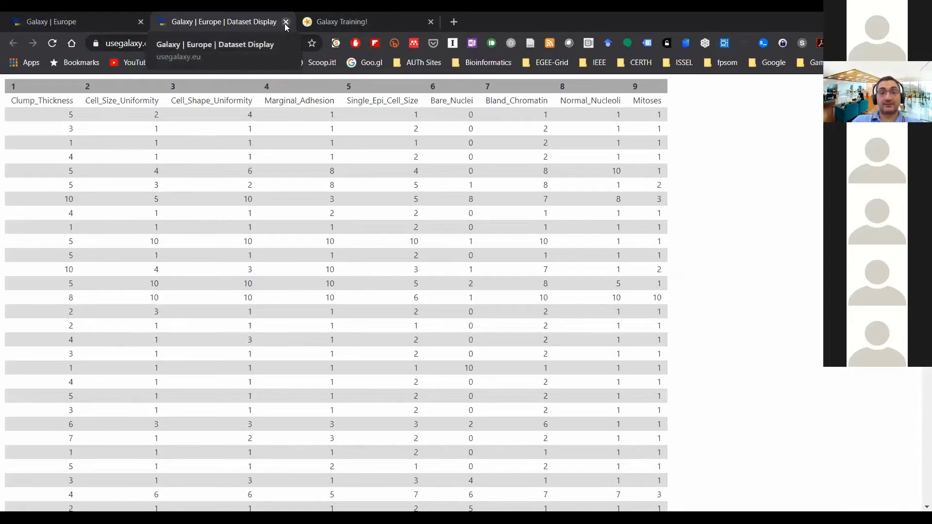
pyautogui.moveTo(60, 120); pyautogui.dragTo(563, 115)
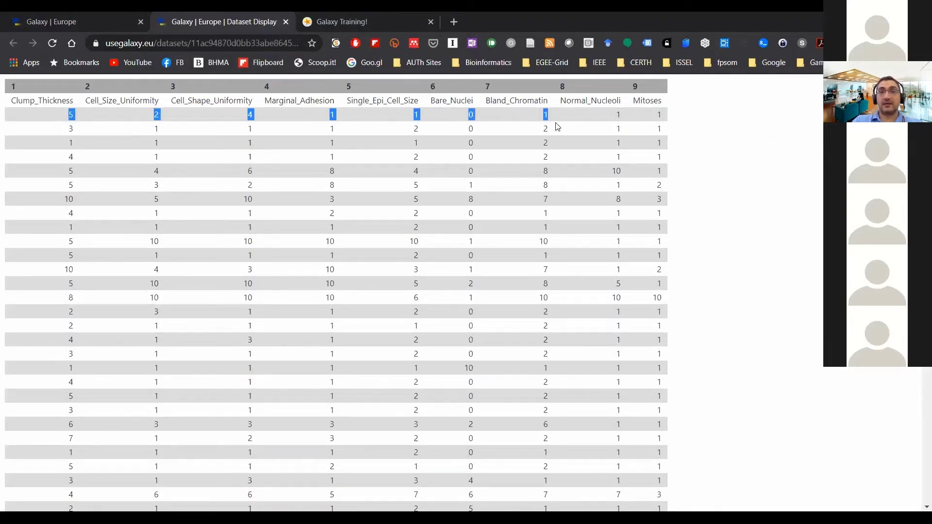
pyautogui.click(557, 127)
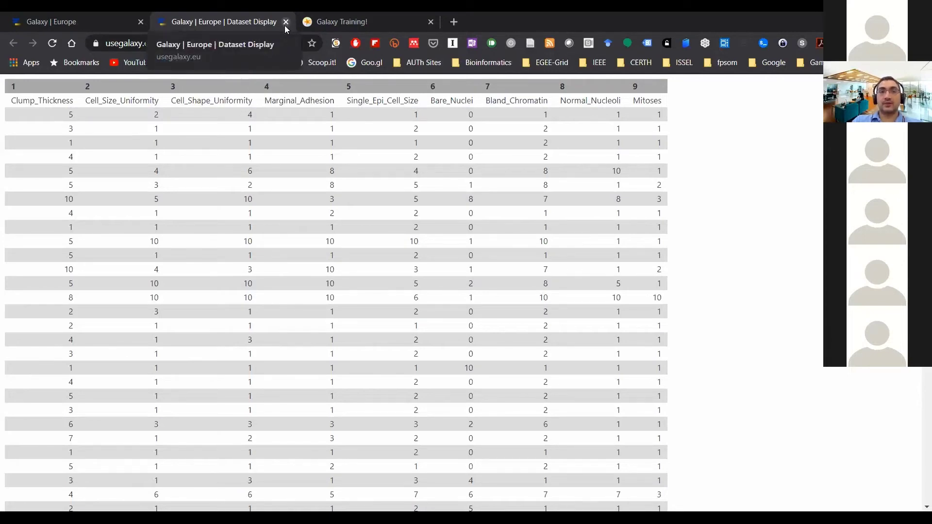
pyautogui.click(285, 23)
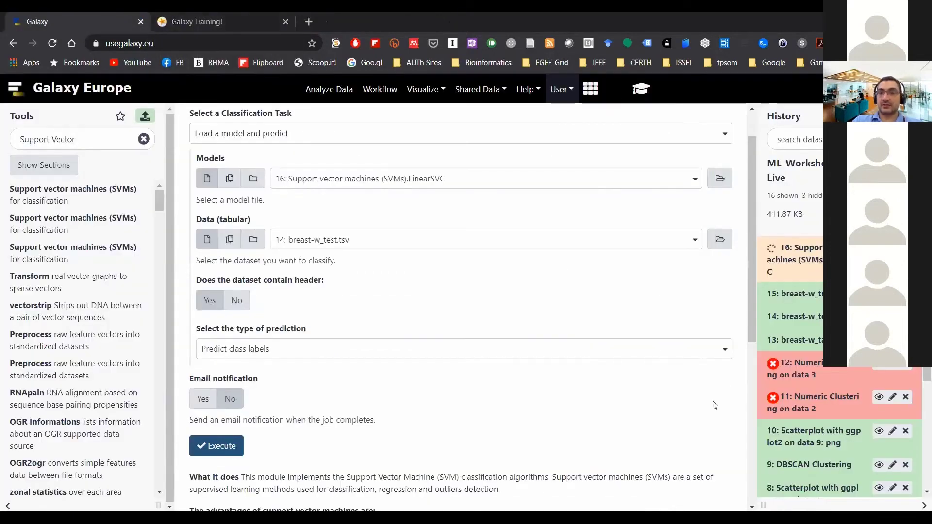
# Step: Run the Support vector machines prediction job on breast-w_test.tsv with the loaded LinearSVC model
pyautogui.scroll(-5, 379, 309)
pyautogui.scroll(2, 370, 323)
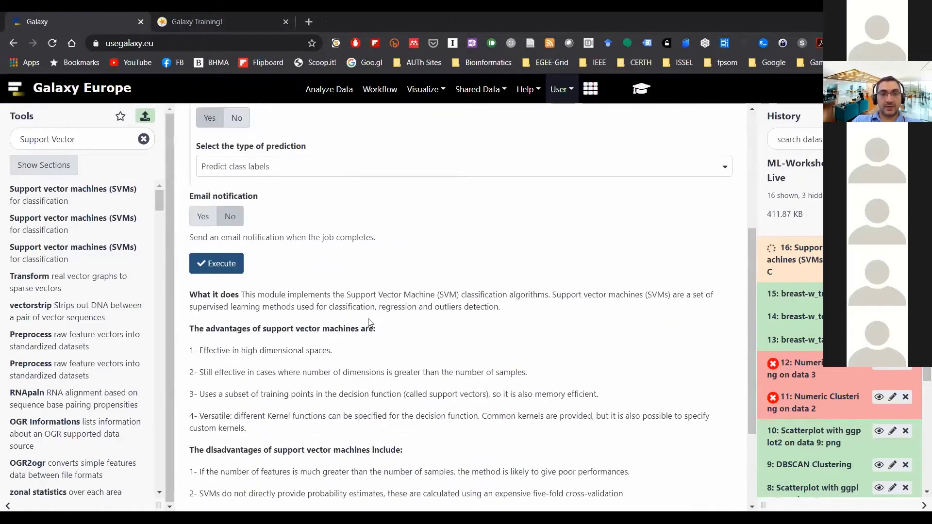
pyautogui.click(213, 264)
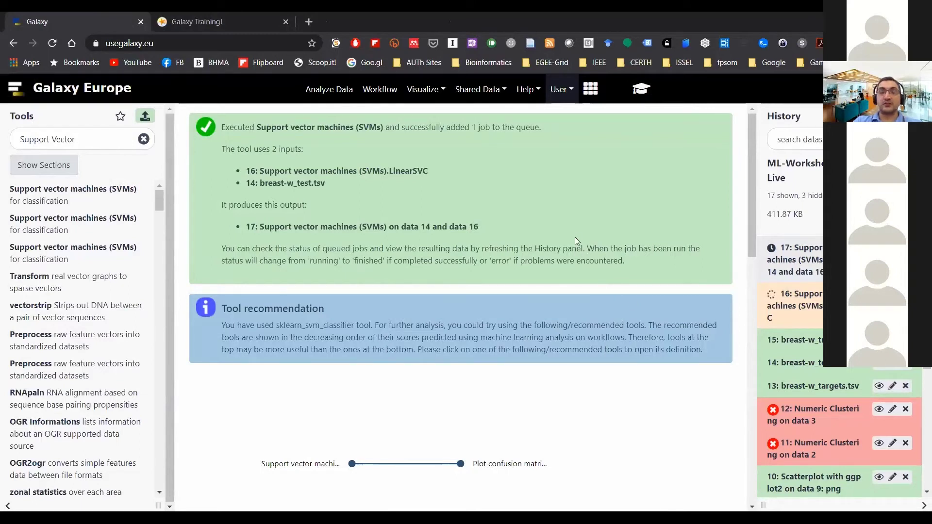
# Step: Search the tools for "confusion" and open Plot confusion matrix, precision, recall and ROC and AUC curves
pyautogui.moveTo(77, 141); pyautogui.dragTo(2, 134)
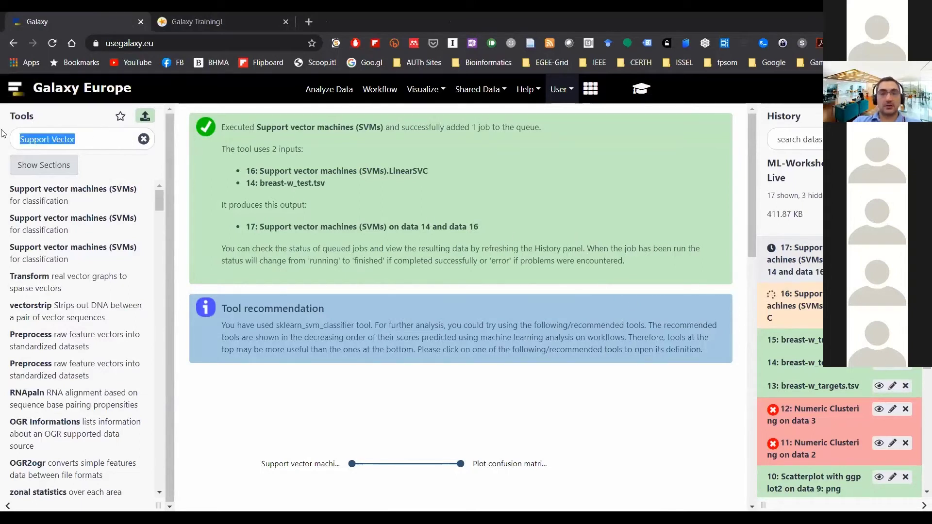
pyautogui.write('plot')
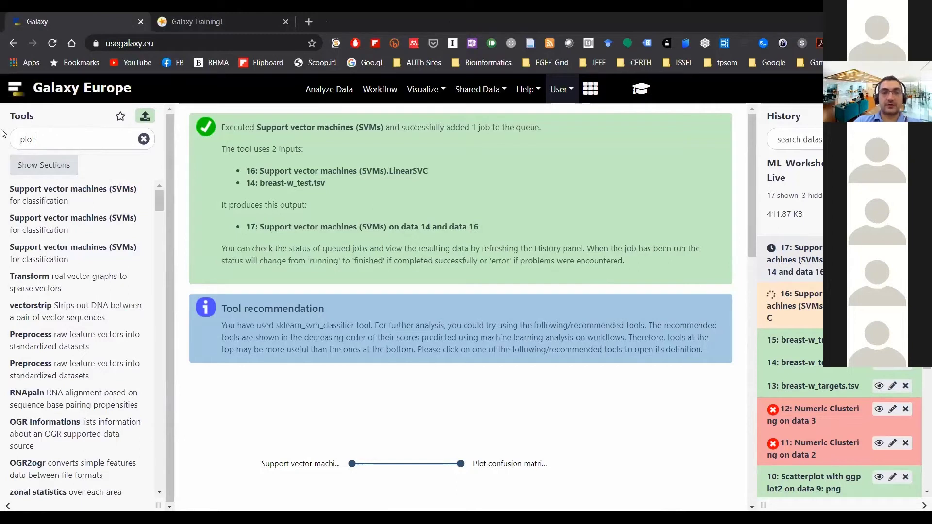
pyautogui.press('BackSpace')
pyautogui.press('BackSpace')
pyautogui.press('BackSpace')
pyautogui.press('BackSpace')
pyautogui.write('confusion')
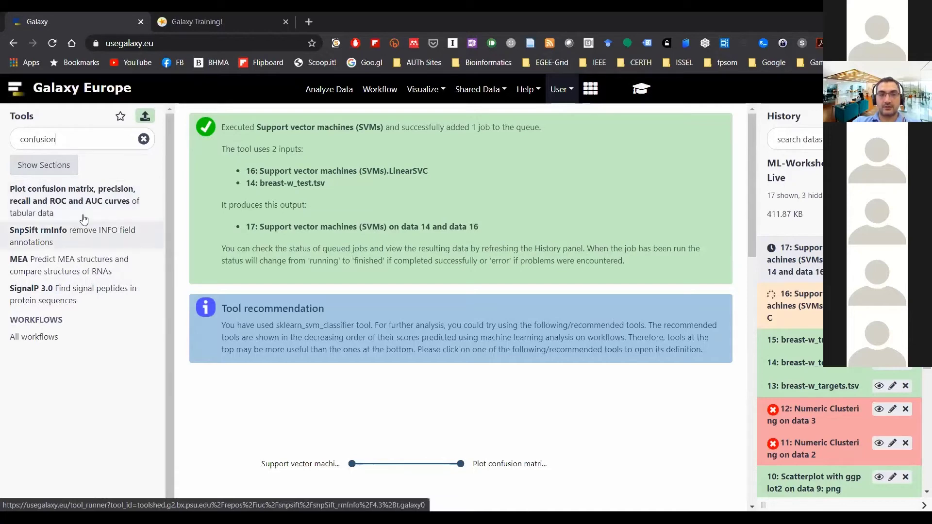
pyautogui.click(77, 202)
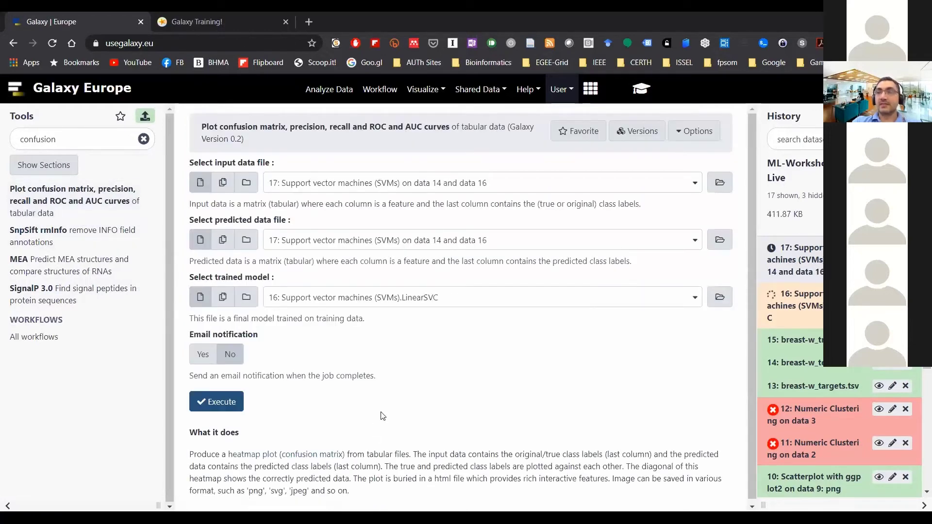
# Step: Set breast-w_targets.tsv as the input data file and keep the SVM output in dataset 17 as the predicted data file
pyautogui.click(418, 188)
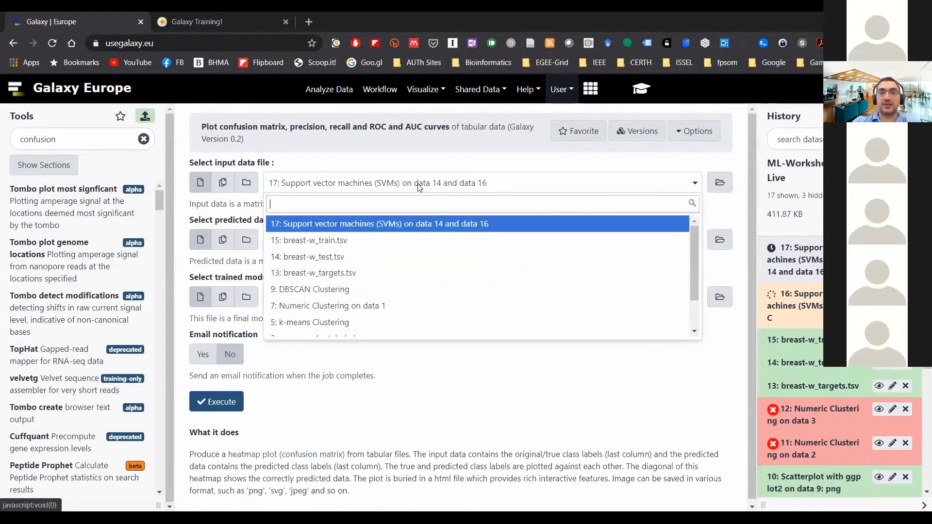
pyautogui.click(387, 274)
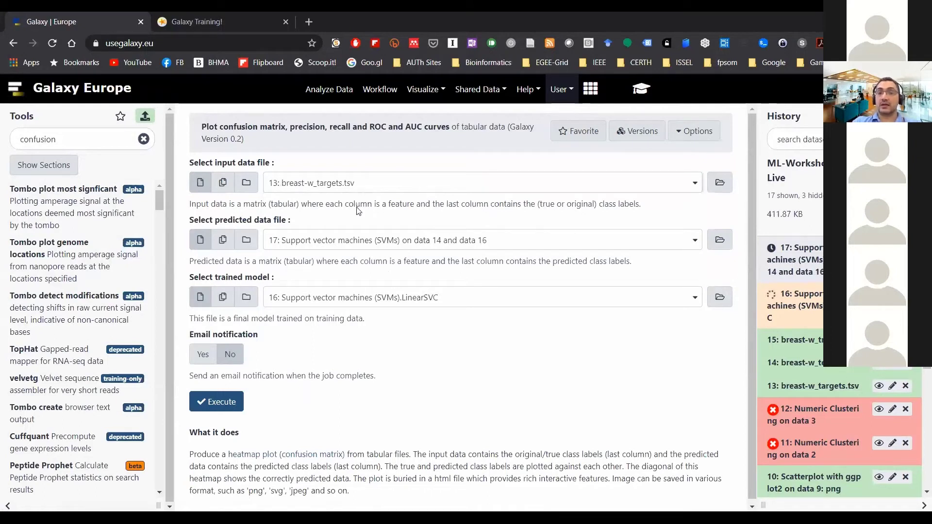
pyautogui.click(326, 247)
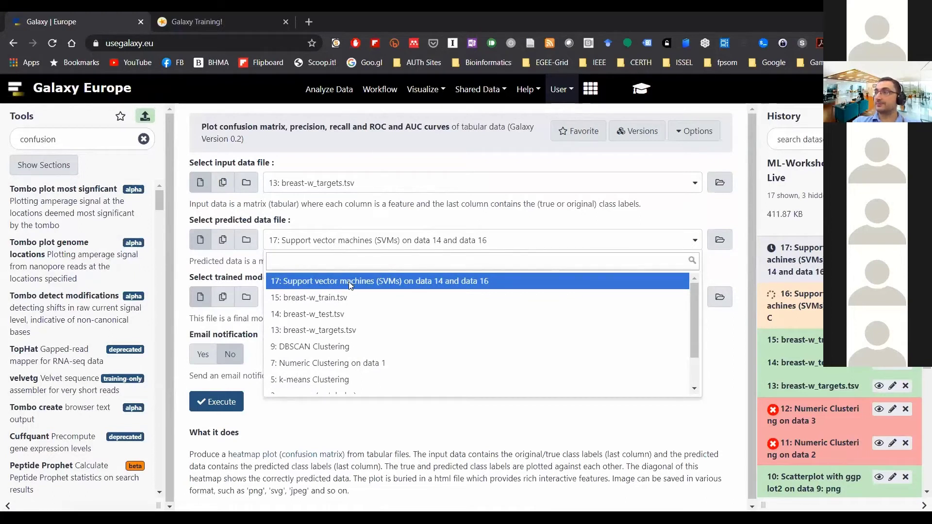
pyautogui.click(350, 287)
pyautogui.click(343, 239)
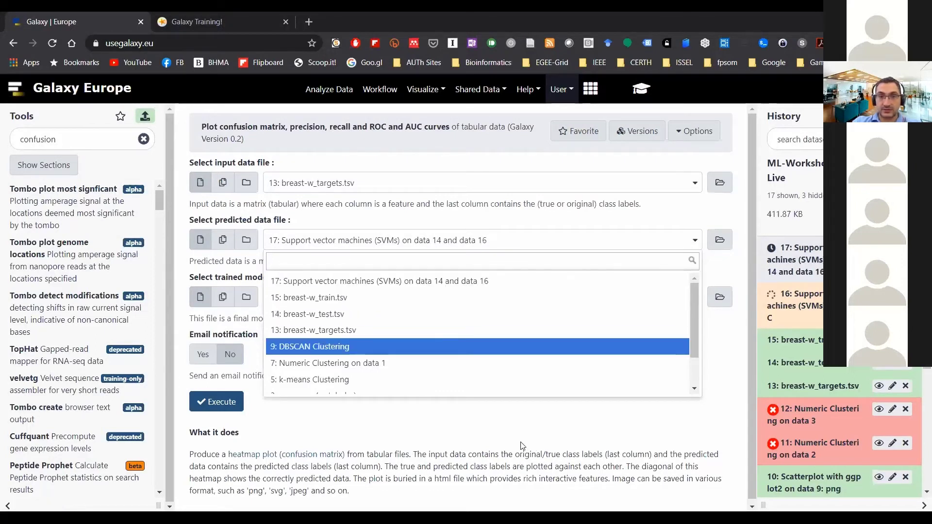
pyautogui.scroll(-1, 453, 325)
pyautogui.scroll(1, 440, 286)
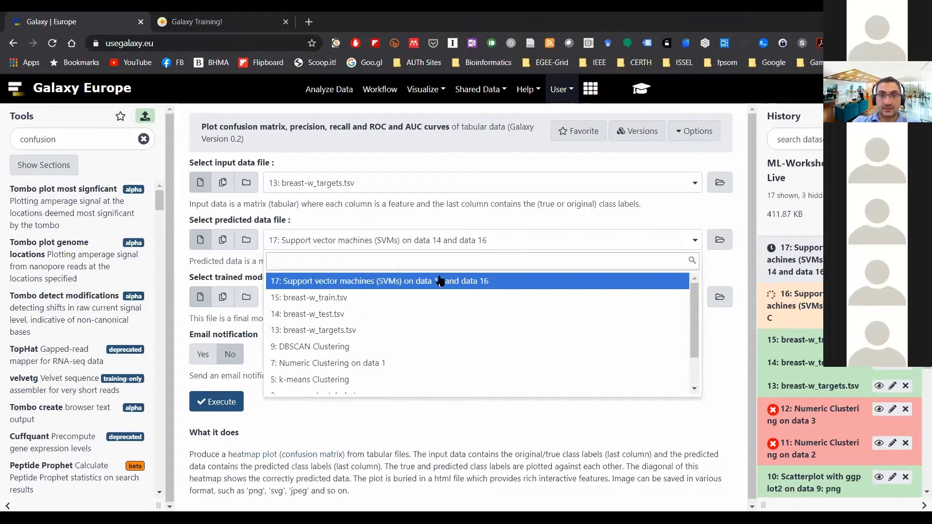
pyautogui.click(442, 284)
# Step: Keep the LinearSVC model from dataset 16 as the trained model and run the confusion matrix plotting job
pyautogui.click(340, 304)
pyautogui.click(341, 305)
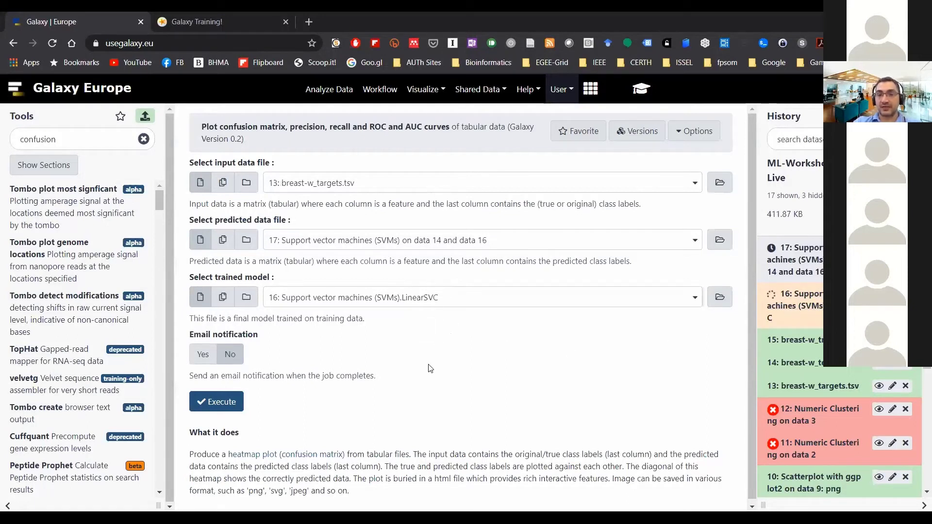
pyautogui.scroll(-1, 255, 402)
pyautogui.click(222, 400)
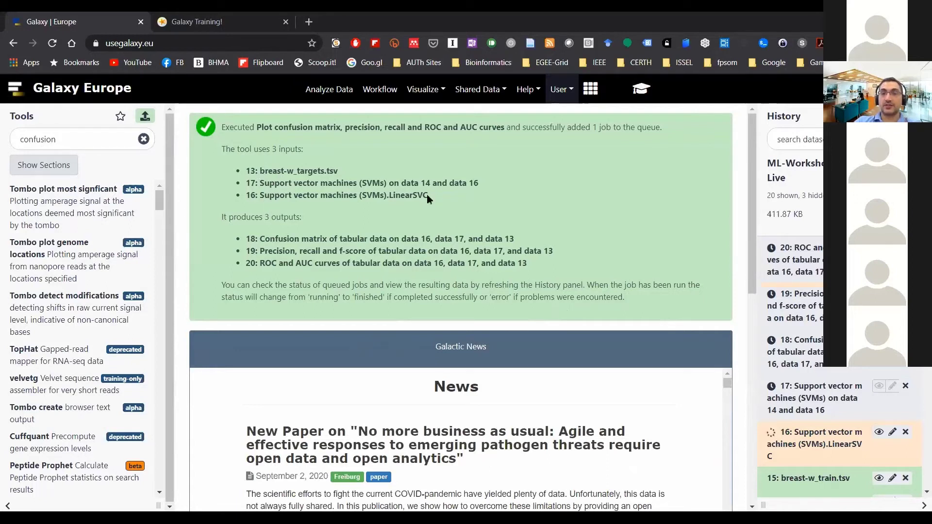
# Step: Review the plotting job's input datasets and its confusion matrix, precision/recall/f-score and ROC/AUC outputs
pyautogui.moveTo(246, 168); pyautogui.dragTo(432, 196)
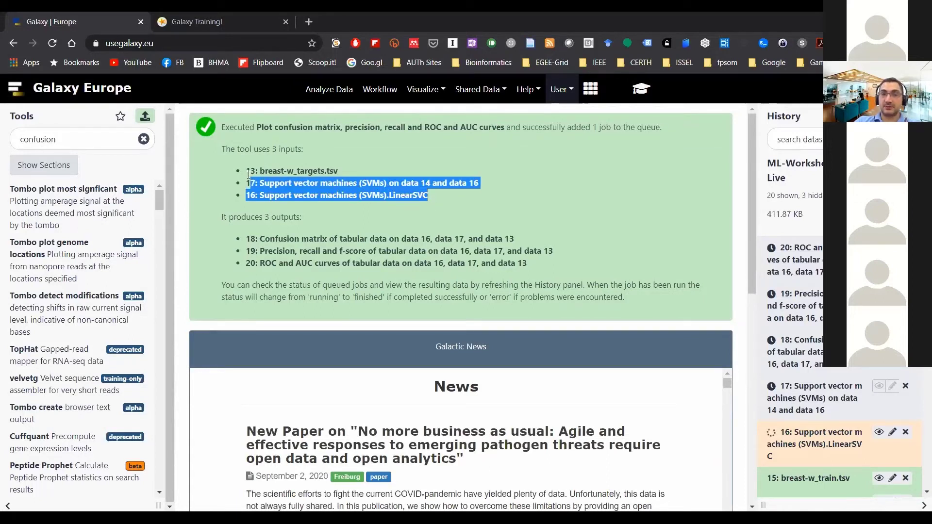
pyautogui.click(471, 201)
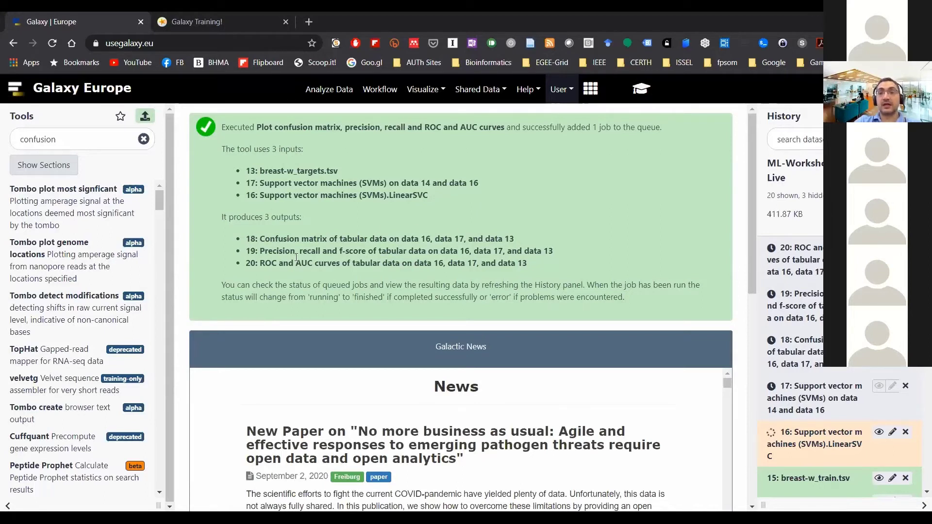
pyautogui.moveTo(261, 239); pyautogui.dragTo(562, 246)
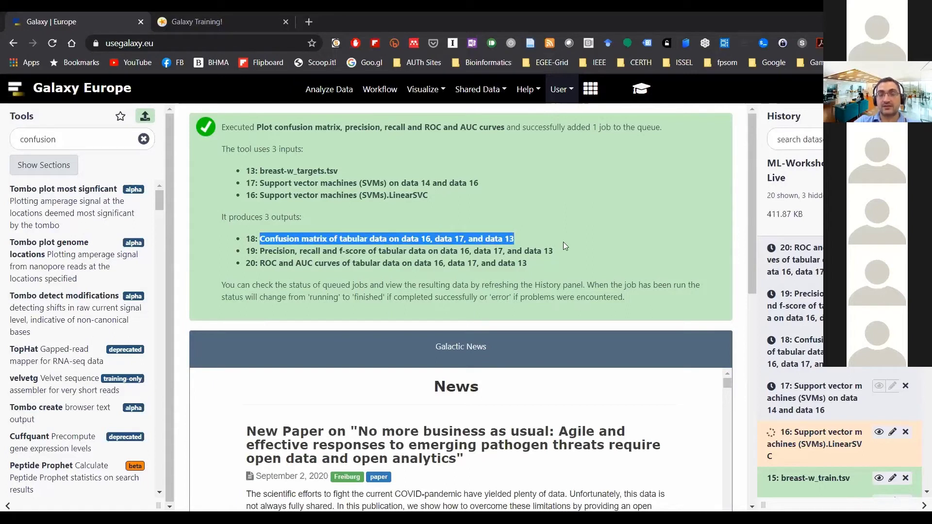
pyautogui.moveTo(256, 251); pyautogui.dragTo(479, 253)
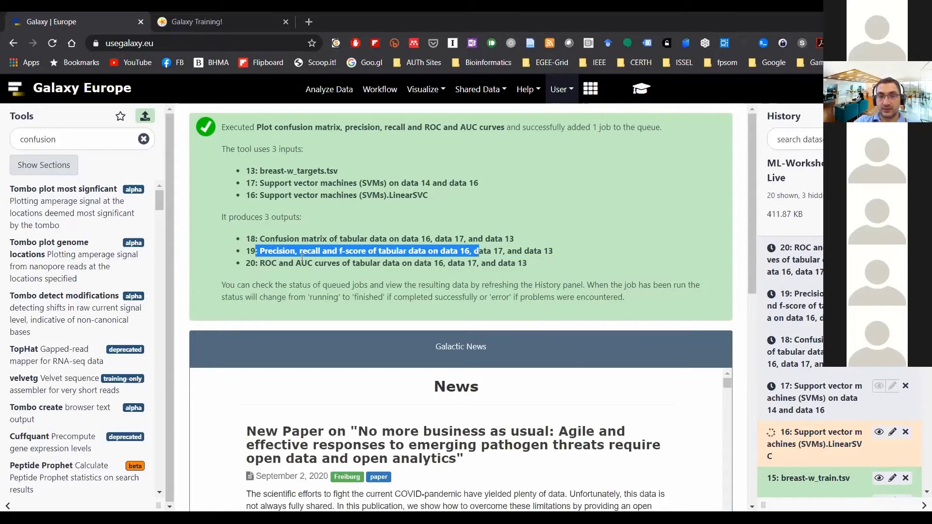
pyautogui.click(271, 266)
pyautogui.moveTo(260, 264); pyautogui.dragTo(386, 259)
pyautogui.click(386, 258)
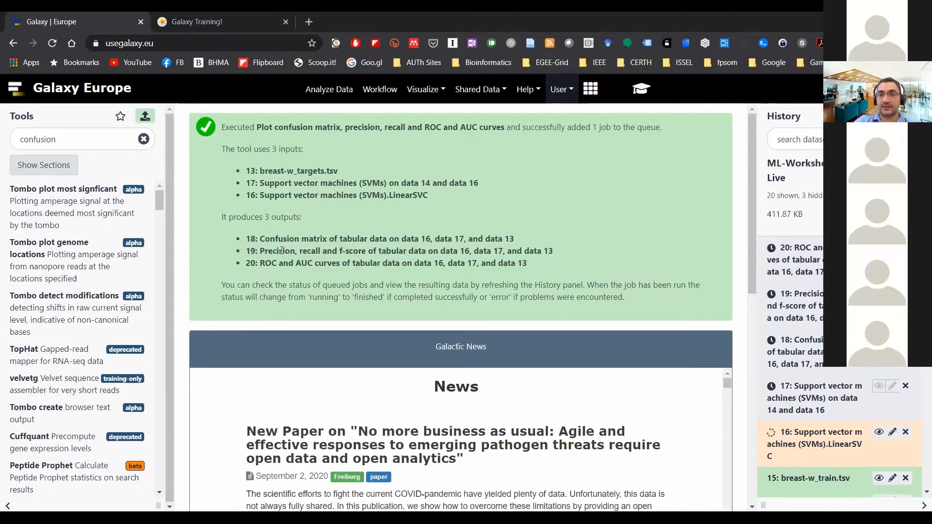
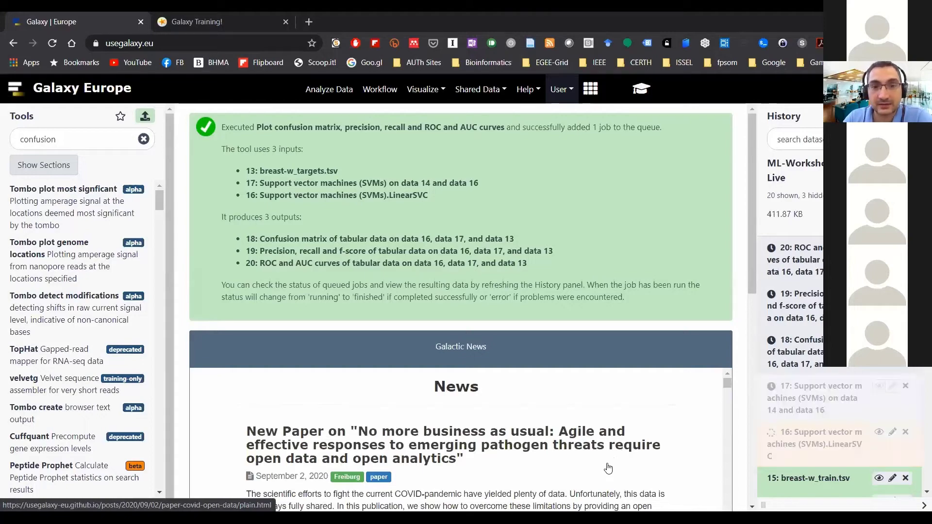
pyautogui.scroll(-5, 608, 469)
pyautogui.scroll(4, 608, 469)
pyautogui.scroll(1, 583, 437)
pyautogui.scroll(-1, 525, 316)
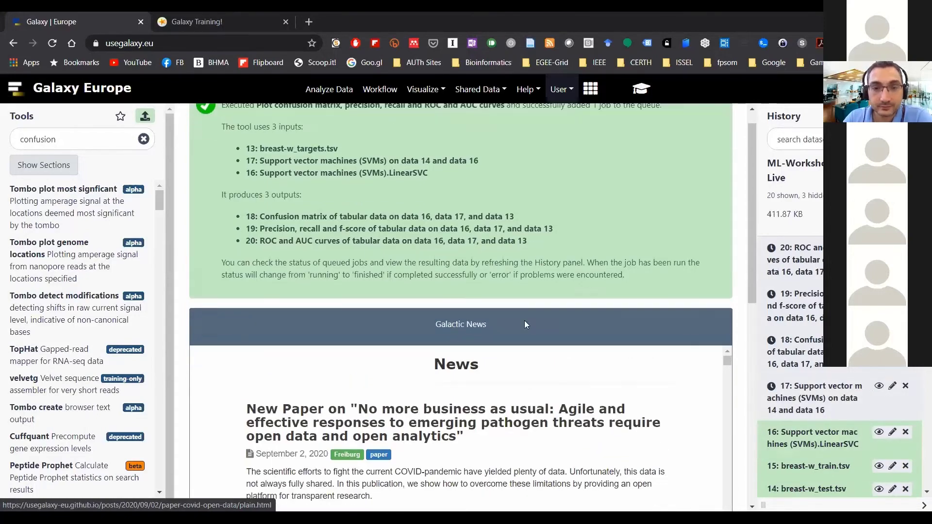
pyautogui.scroll(-15, 526, 320)
pyautogui.scroll(-15, 524, 348)
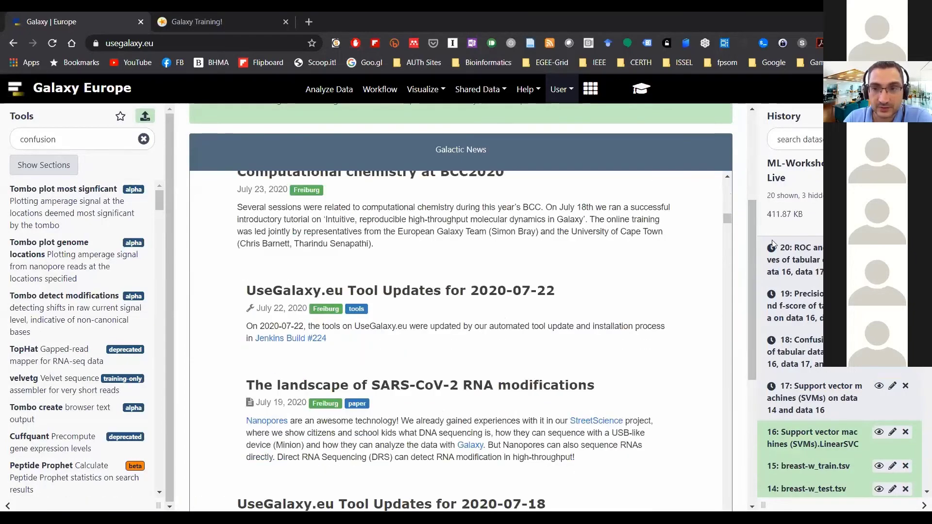
pyautogui.scroll(-10, 583, 316)
pyautogui.scroll(-5, 796, 340)
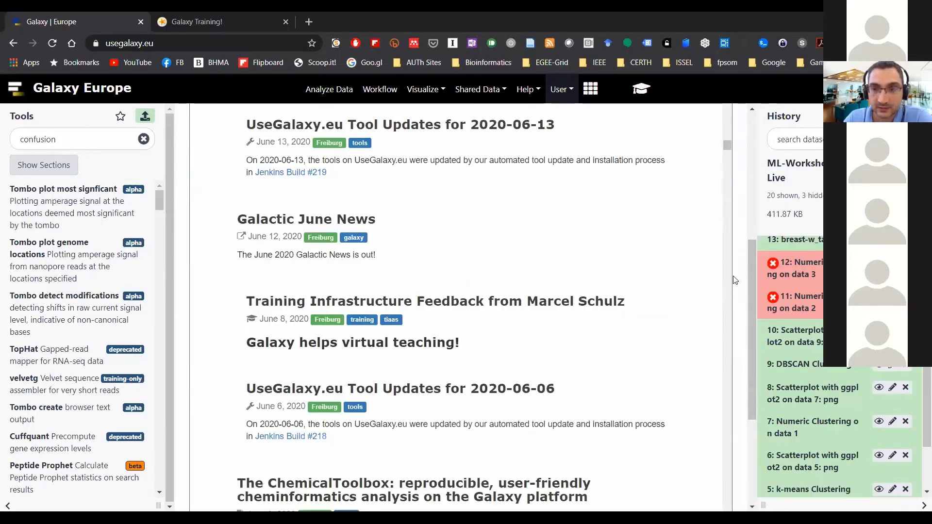
pyautogui.scroll(-10, 733, 286)
pyautogui.scroll(12, 486, 333)
pyautogui.scroll(15, 489, 334)
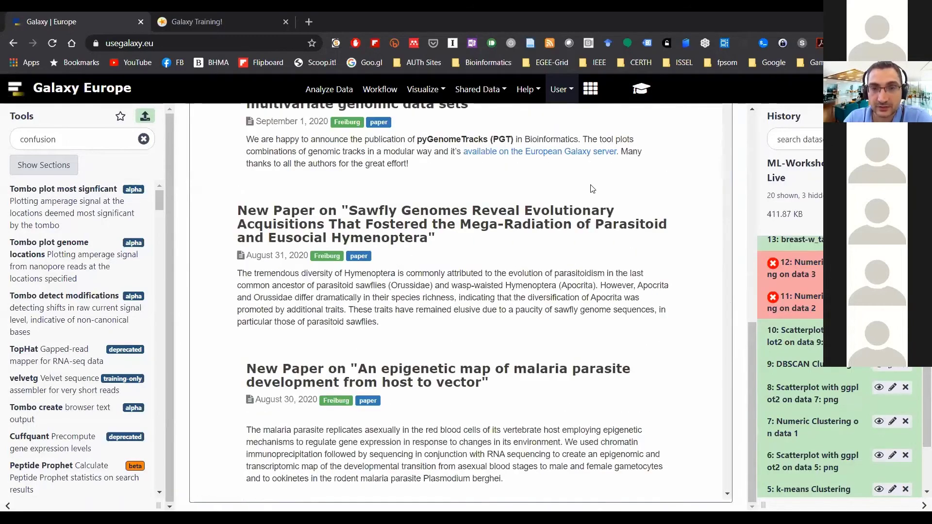
pyautogui.scroll(8, 592, 188)
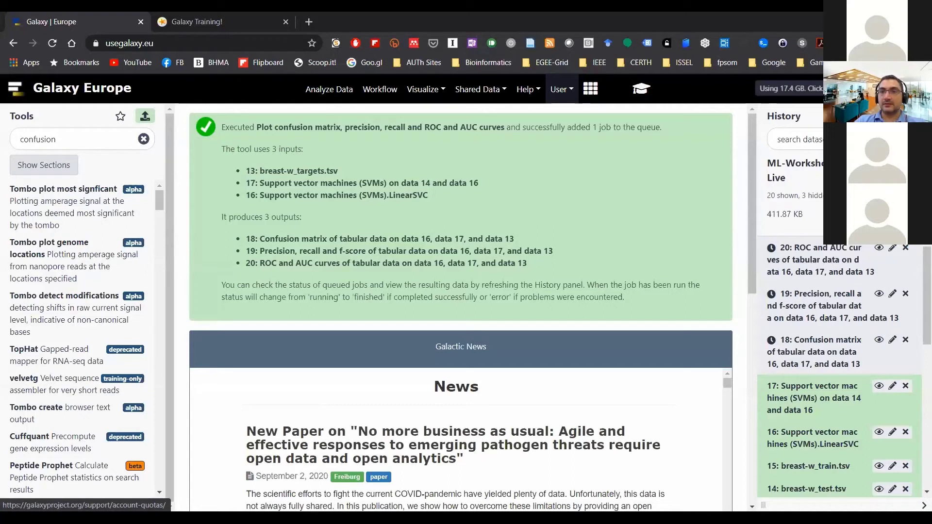
# Step: Open the Account quotas support page from the storage usage indicator and read how quotas work and how to free space
pyautogui.click(789, 88)
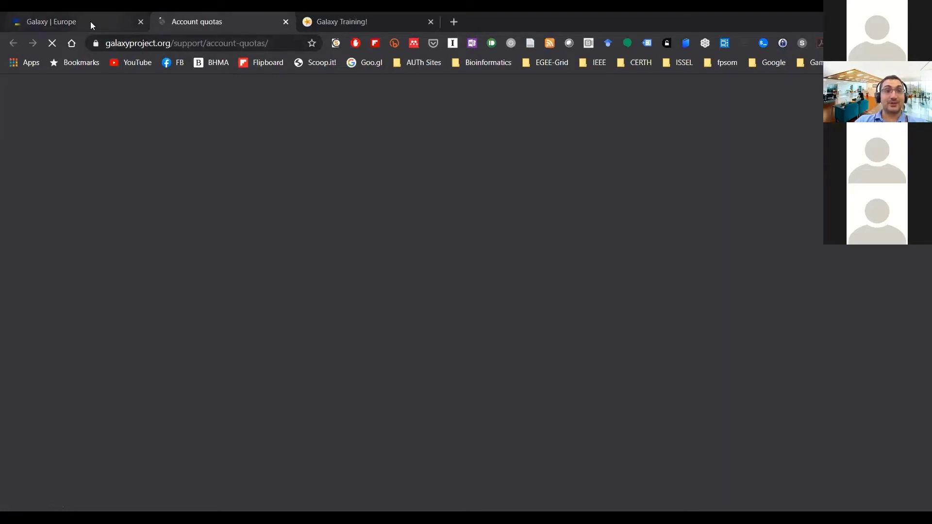
pyautogui.click(66, 20)
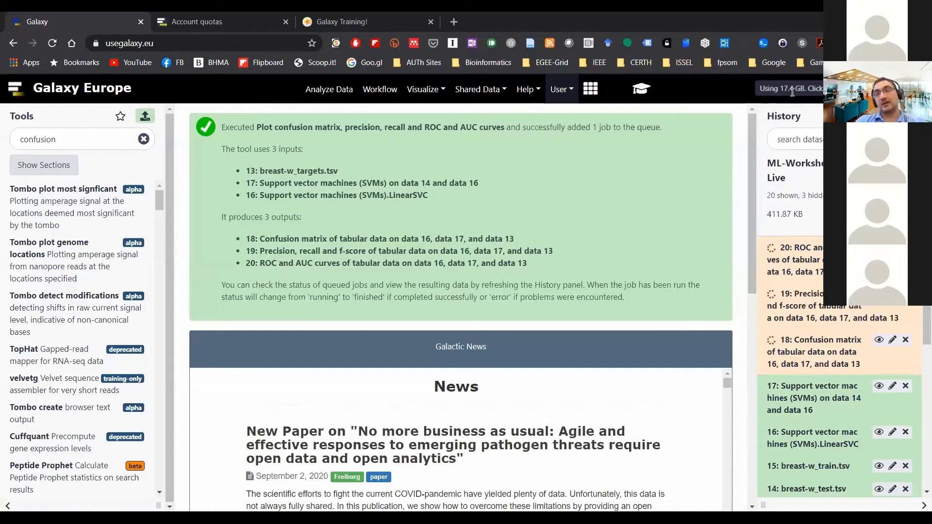
pyautogui.click(215, 20)
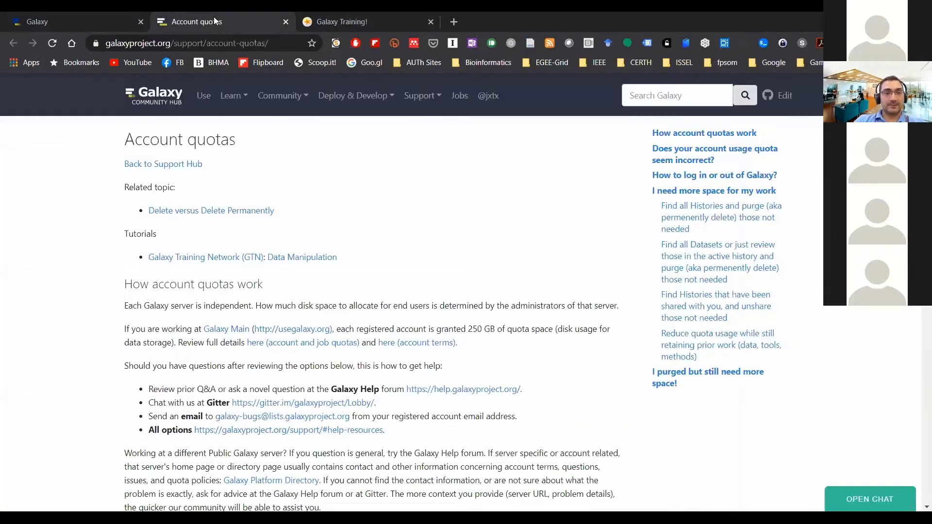
pyautogui.scroll(-20, 348, 263)
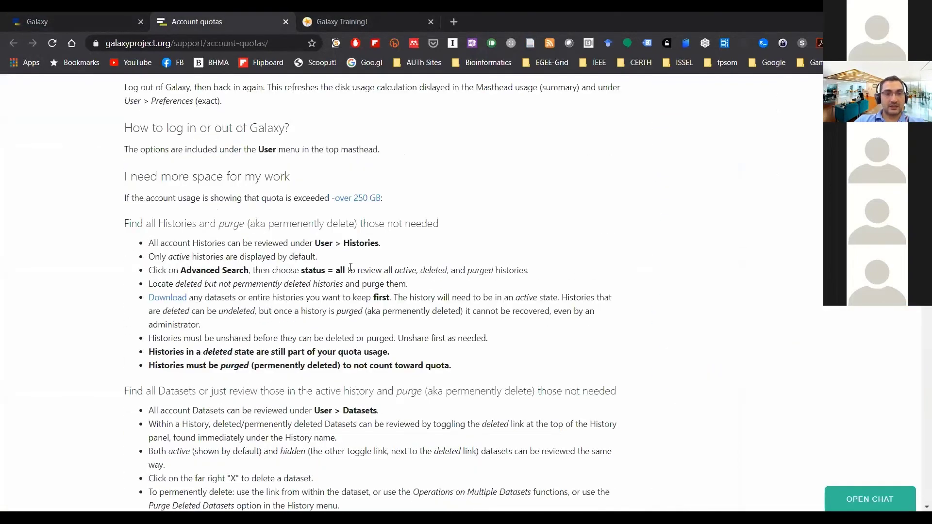
# Step: Read the rest of the account quotas page, highlighting the Galaxy Main quota sentence, and close the page to return to Galaxy
pyautogui.scroll(-9, 351, 270)
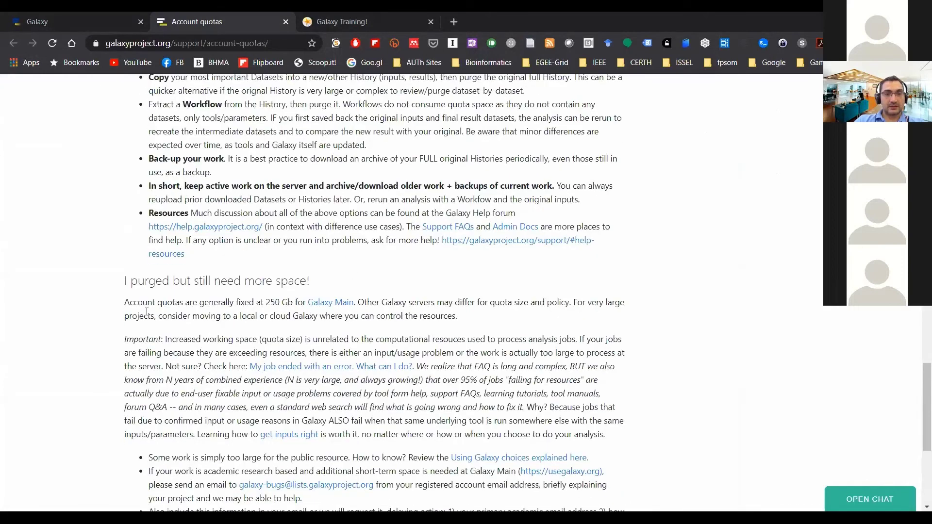
pyautogui.moveTo(145, 306); pyautogui.dragTo(358, 304)
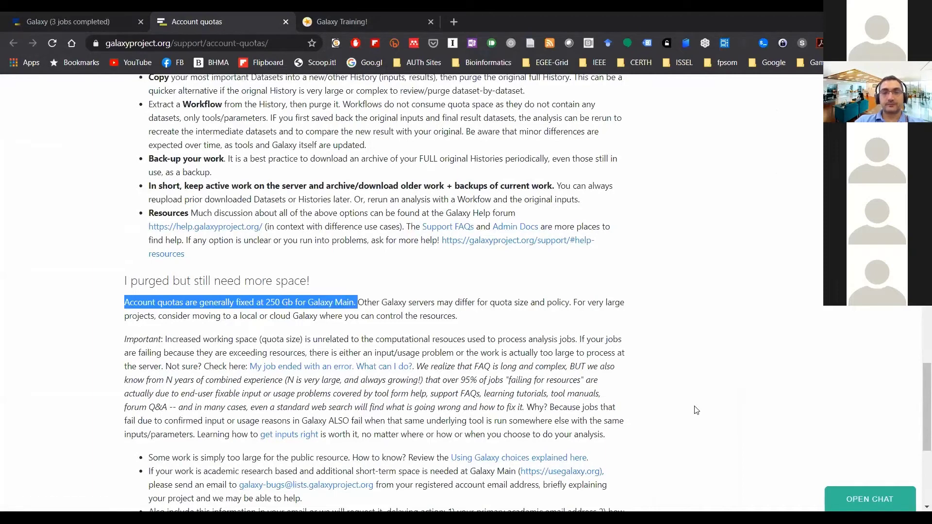
pyautogui.scroll(-1, 696, 411)
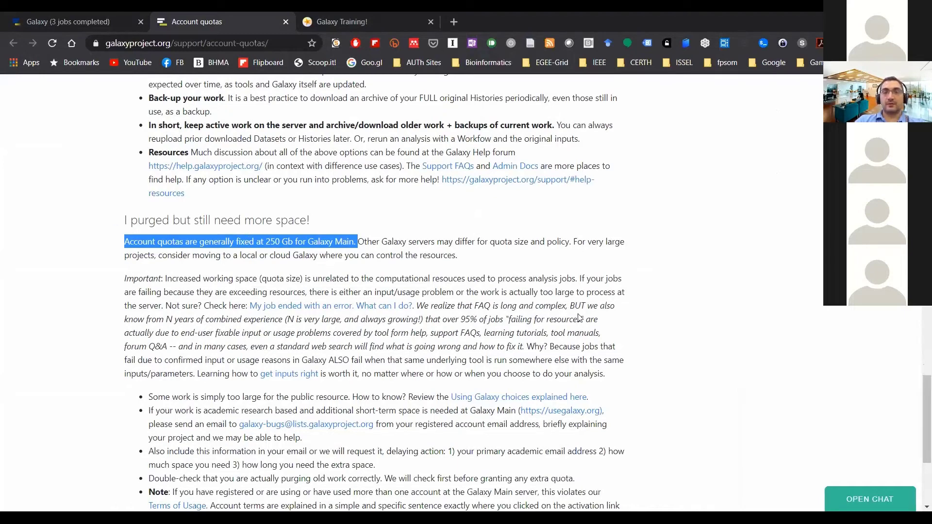
pyautogui.scroll(-1, 417, 289)
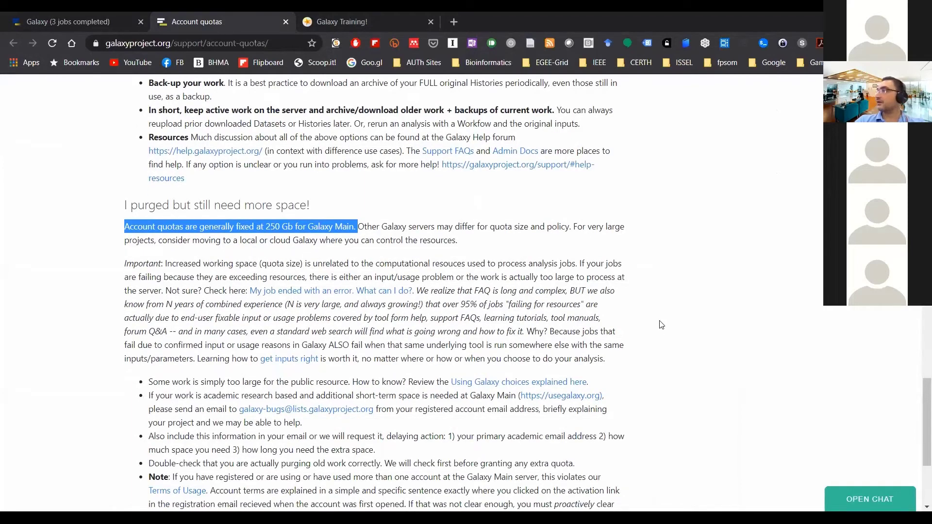
pyautogui.scroll(-4, 651, 320)
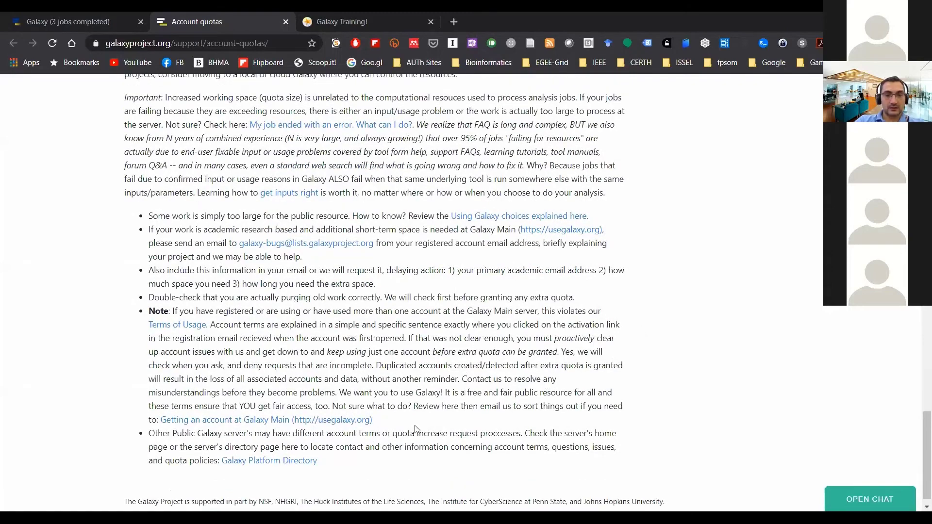
pyautogui.scroll(7, 415, 427)
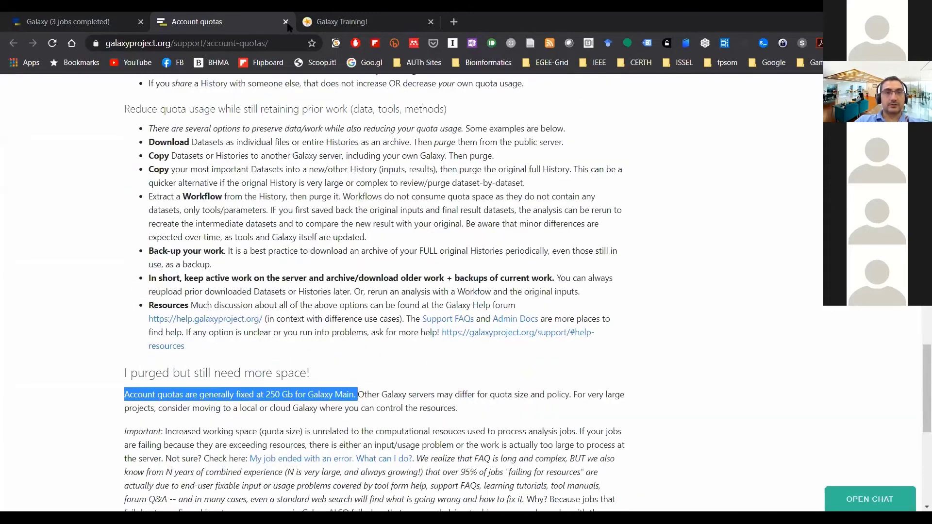
pyautogui.click(285, 22)
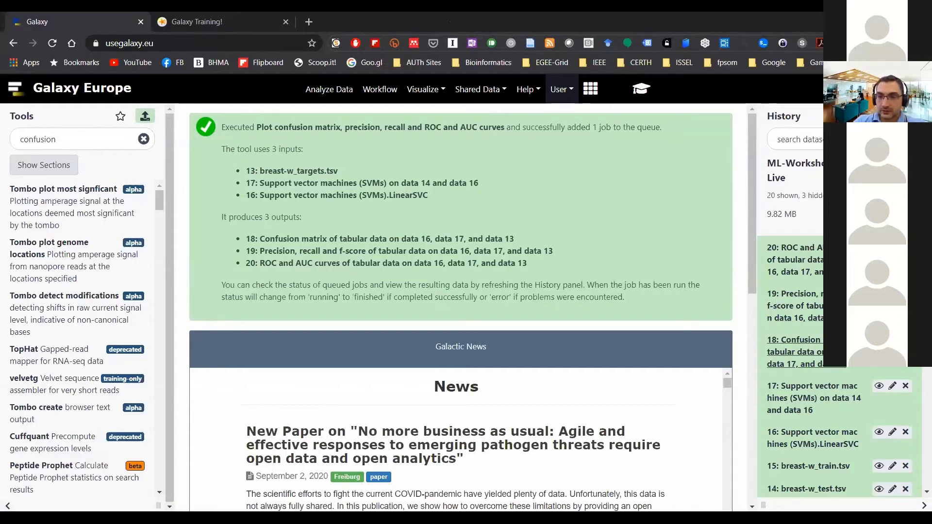
# Step: Rename dataset 16, the LinearSVC model, as SVM-model and save its attributes
pyautogui.click(891, 433)
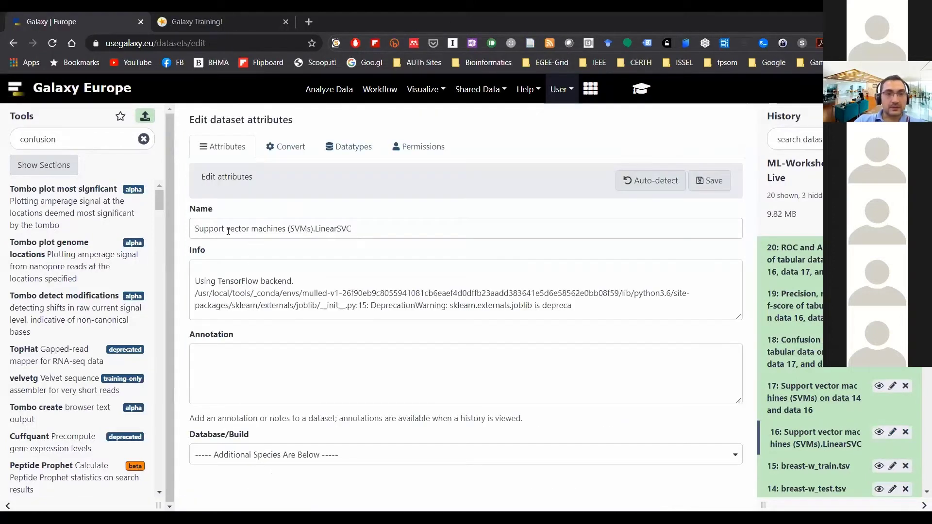
pyautogui.moveTo(366, 235); pyautogui.dragTo(146, 219)
pyautogui.write('S')
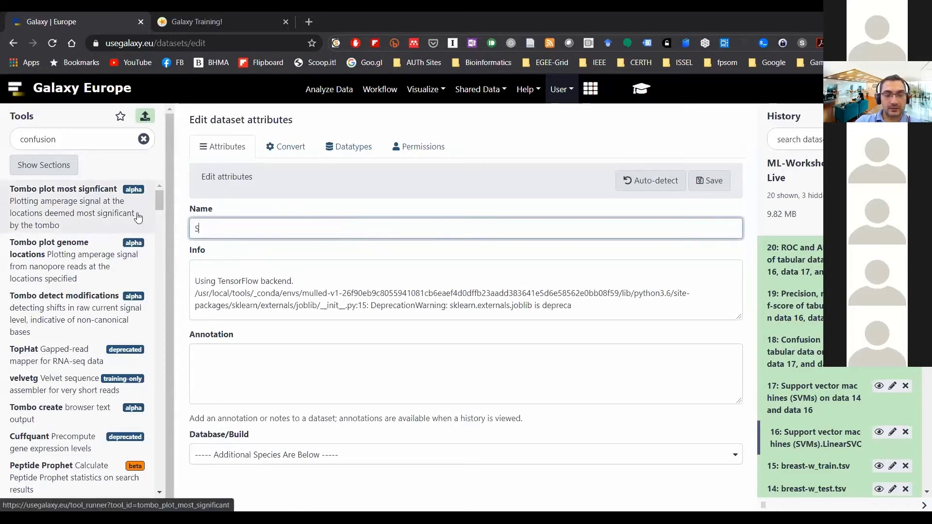
pyautogui.write('VM-model')
pyautogui.click(710, 180)
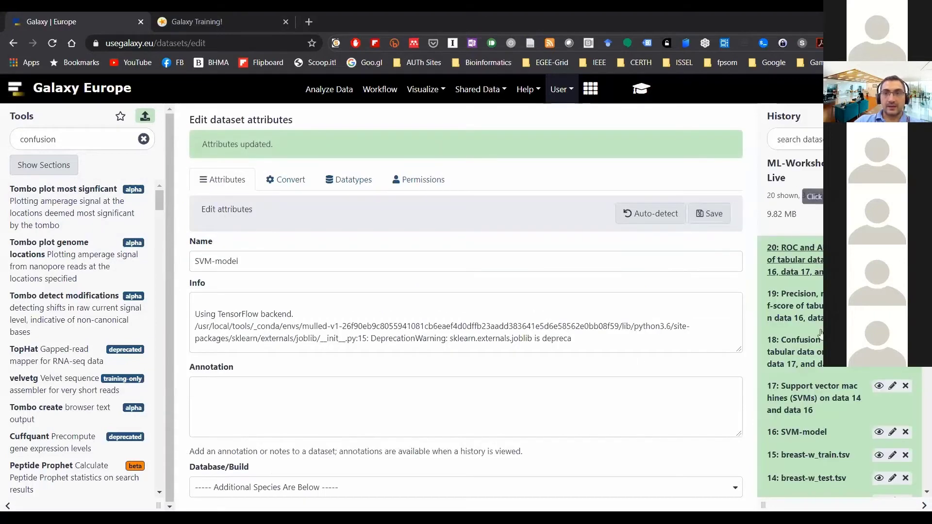
# Step: Rename dataset 17, the support vector machine predictions, as SVM-predicted-labels and save its attributes
pyautogui.click(892, 386)
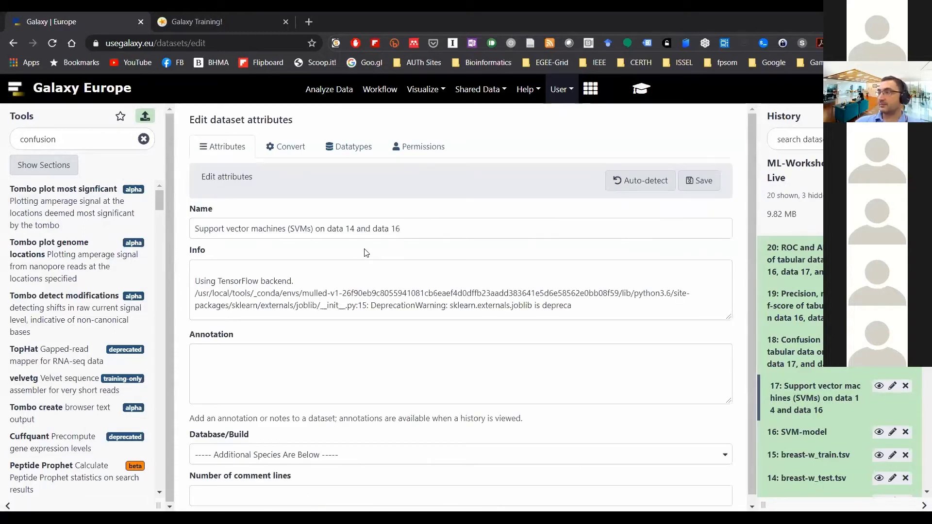
pyautogui.moveTo(420, 230); pyautogui.dragTo(11, 200)
pyautogui.write('S')
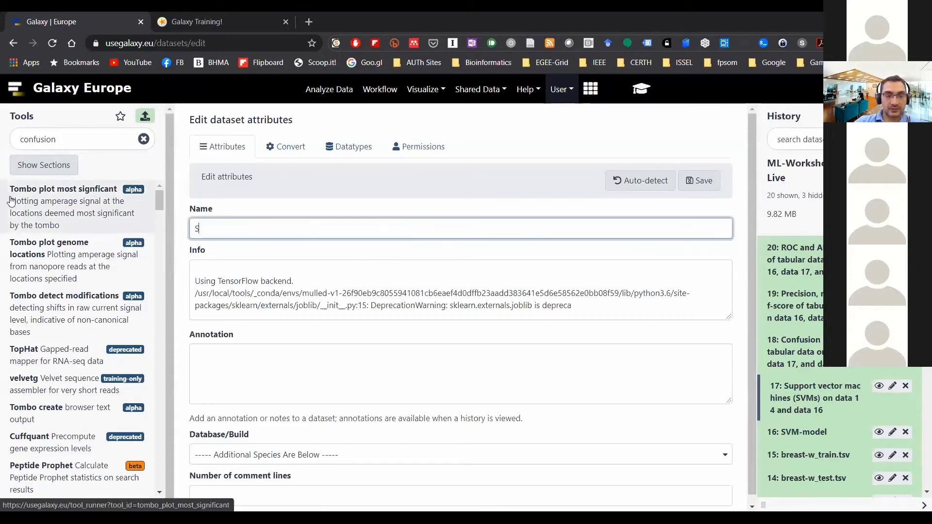
pyautogui.write('VM-predicted-labels')
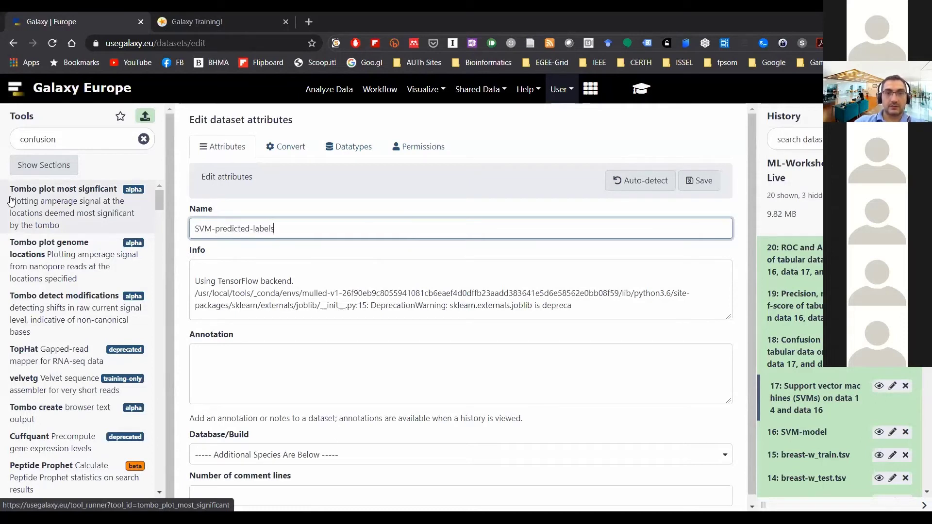
pyautogui.click(695, 182)
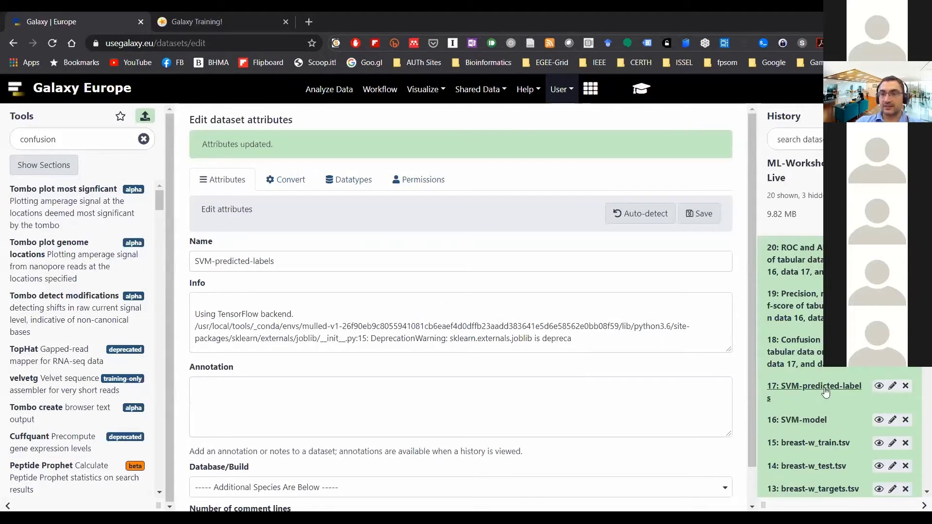
# Step: Inspect the SVM-model dataset's details without downloading it, and view the SVM-predicted-labels table through to its last column
pyautogui.click(878, 420)
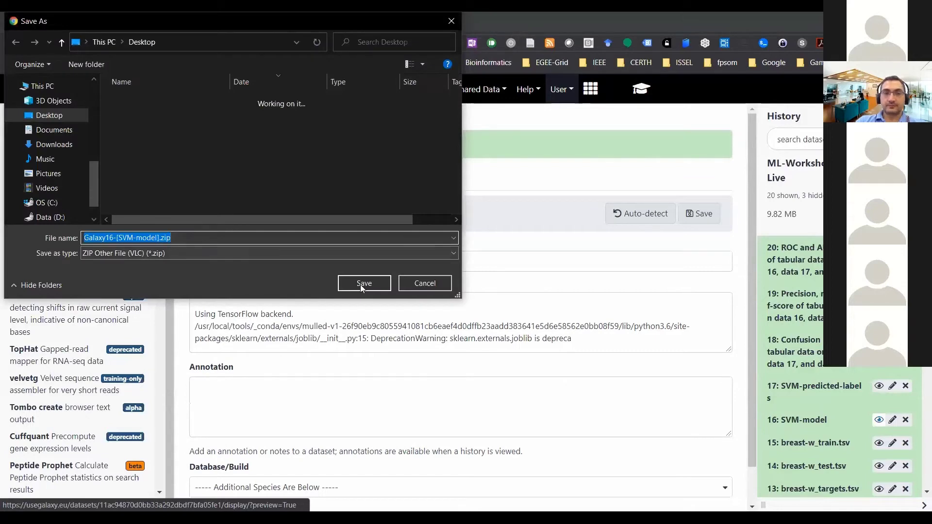
pyautogui.click(425, 284)
pyautogui.click(814, 416)
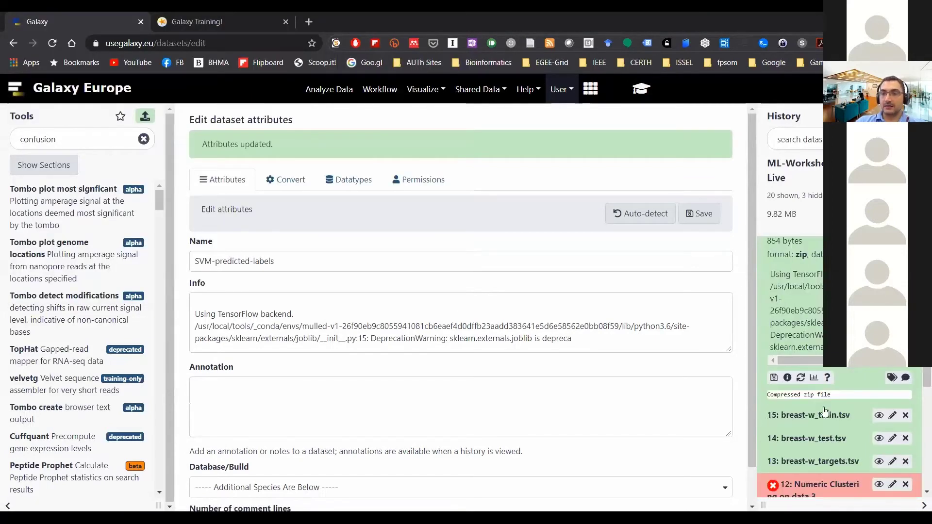
pyautogui.scroll(-1, 860, 384)
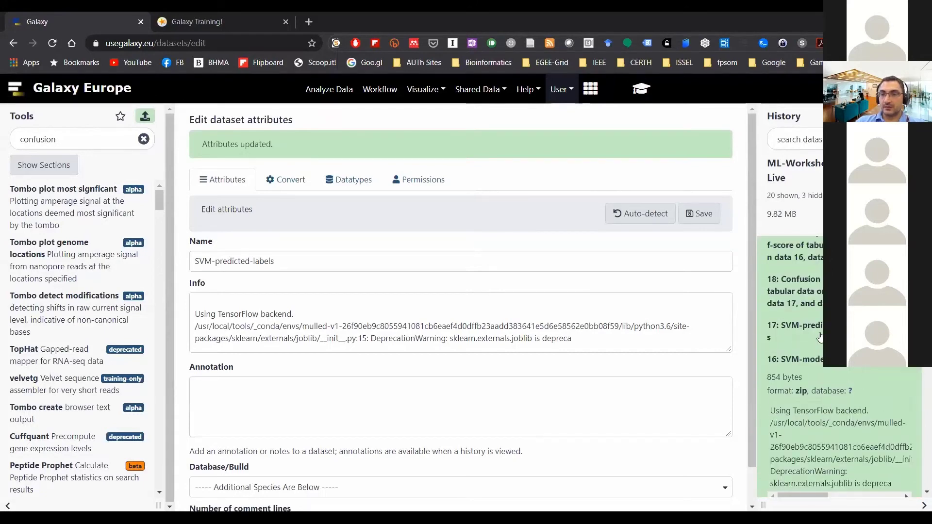
pyautogui.click(819, 335)
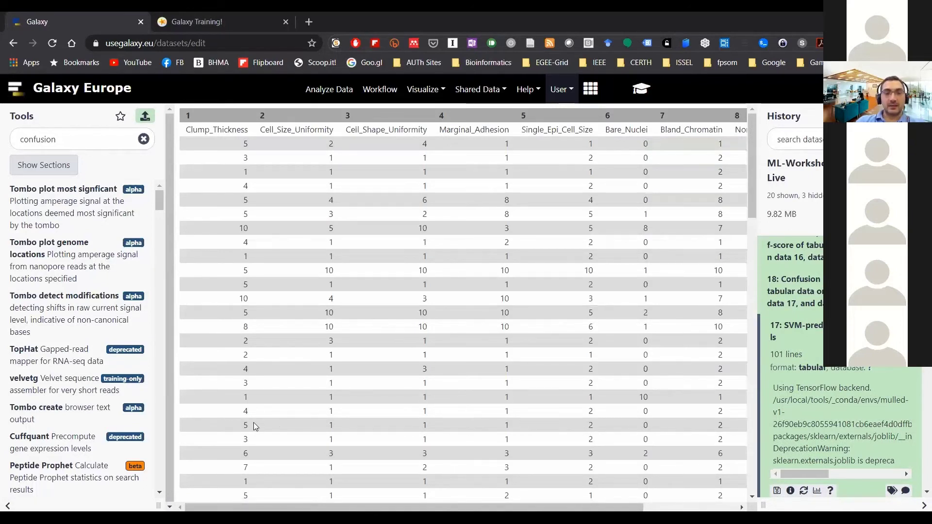
pyautogui.hscroll(5, 253, 426)
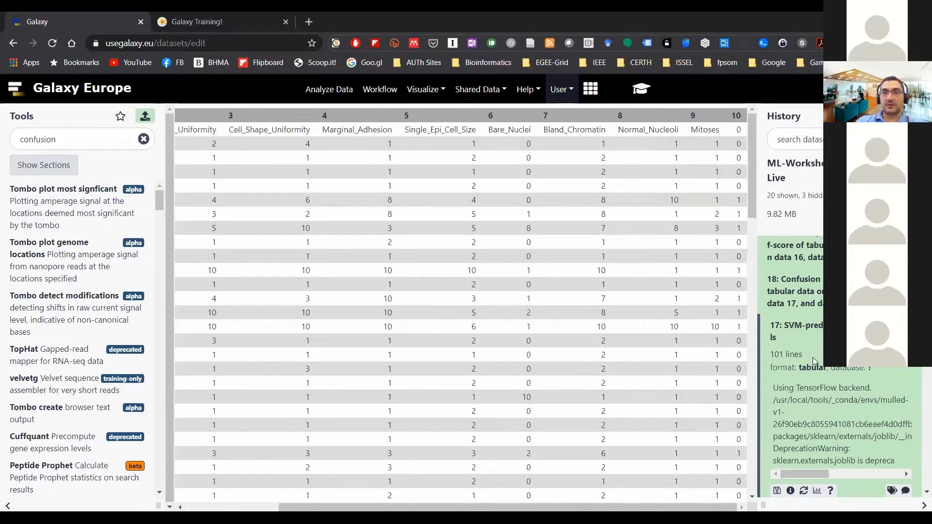
# Step: Examine the confusion matrix plot and the precision, recall and f-score values at class labels 0 and 1
pyautogui.click(796, 330)
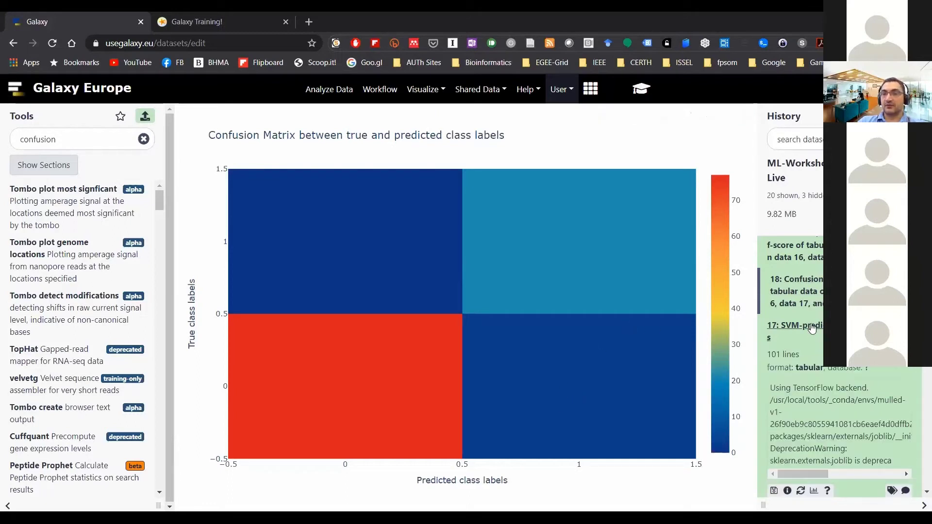
pyautogui.click(808, 359)
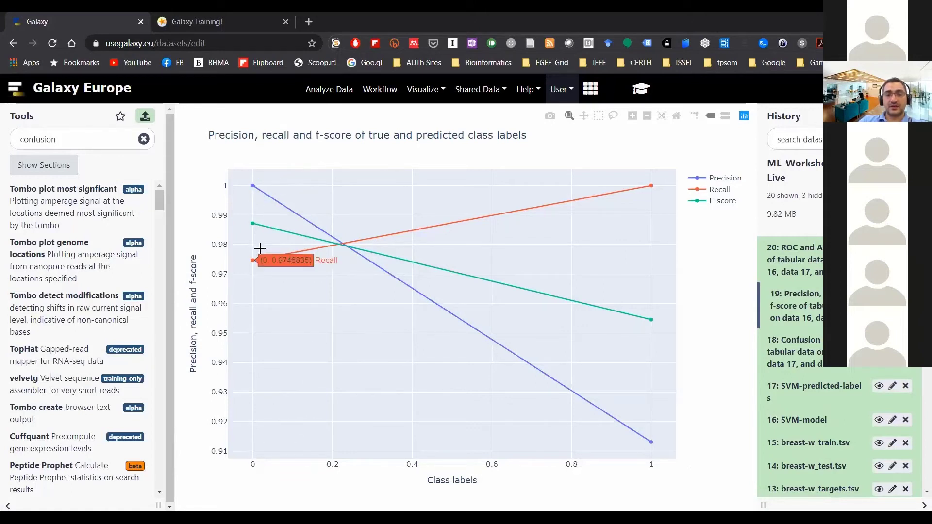
pyautogui.moveTo(256, 228)
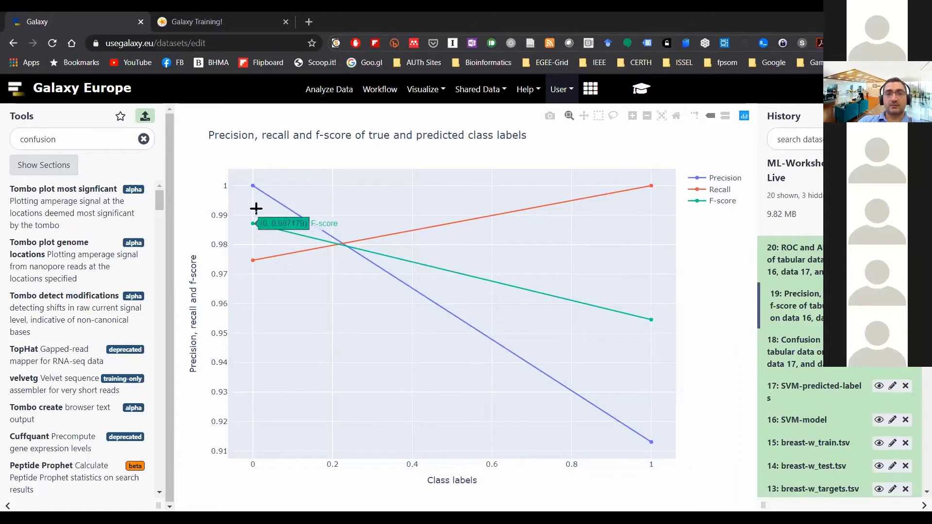
pyautogui.moveTo(257, 180)
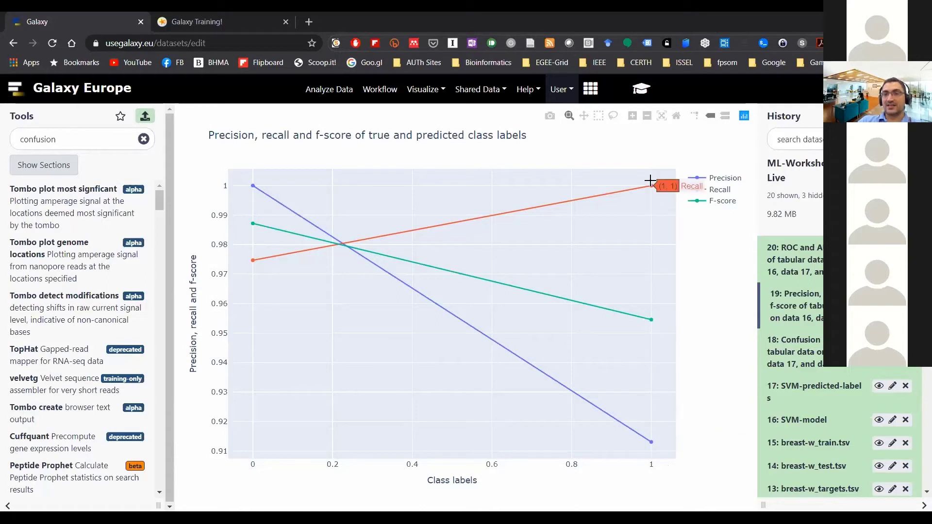
pyautogui.moveTo(648, 188)
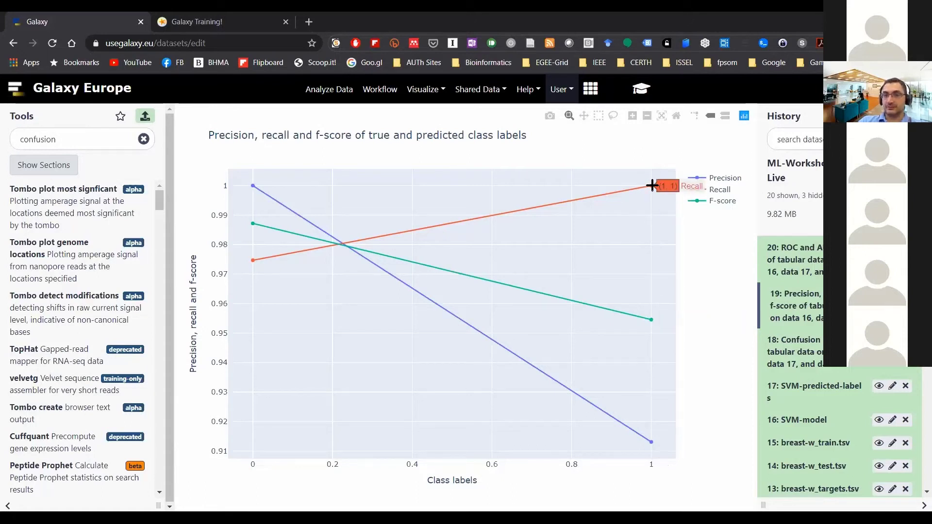
pyautogui.moveTo(653, 439)
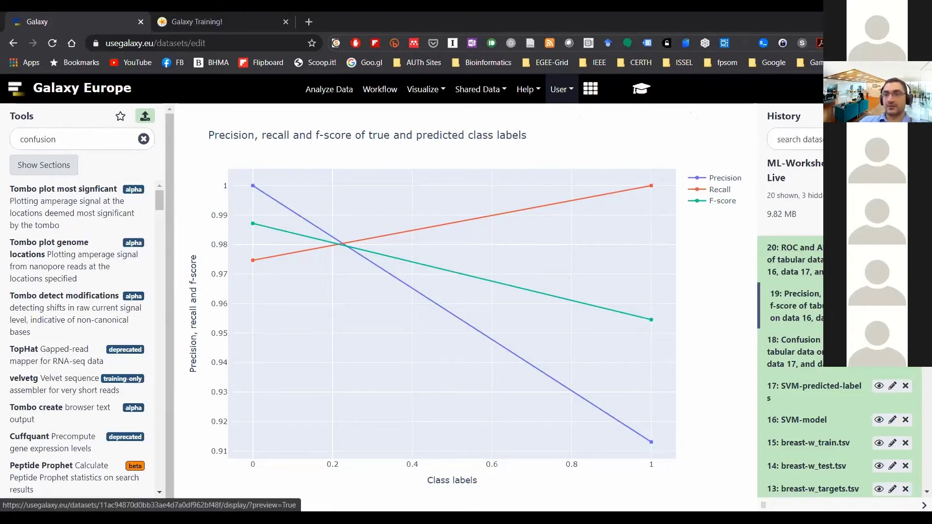
# Step: Clear the tool search and review the ROC and AUC plot, followed by the precision, recall and f-score plot
pyautogui.click(879, 247)
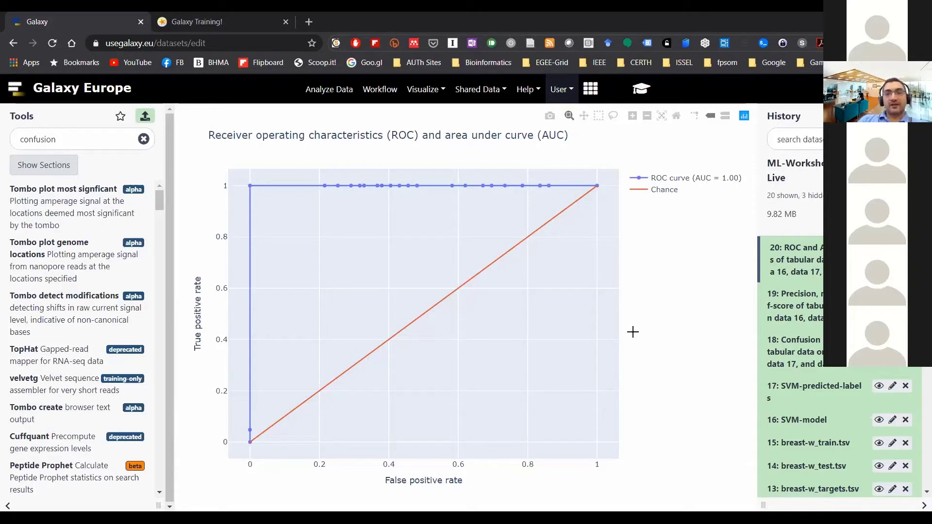
pyautogui.click(145, 140)
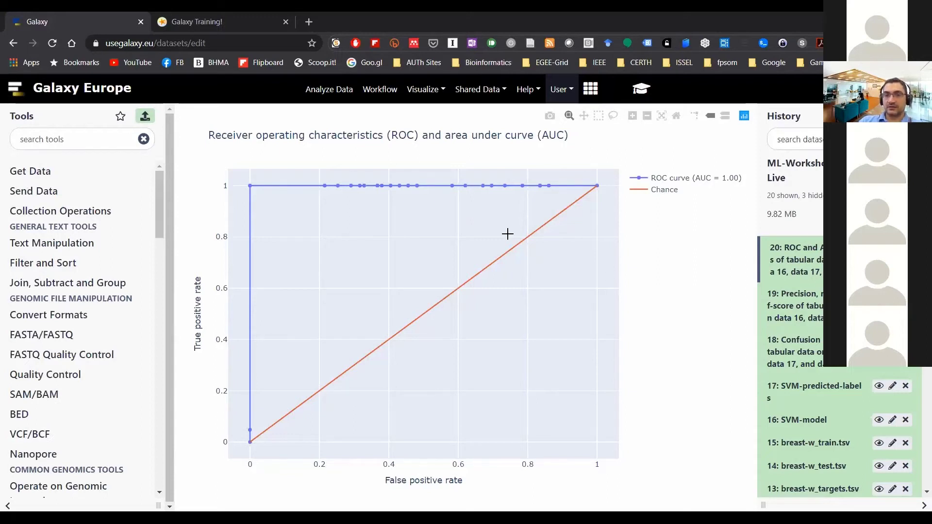
pyautogui.click(818, 318)
pyautogui.click(819, 318)
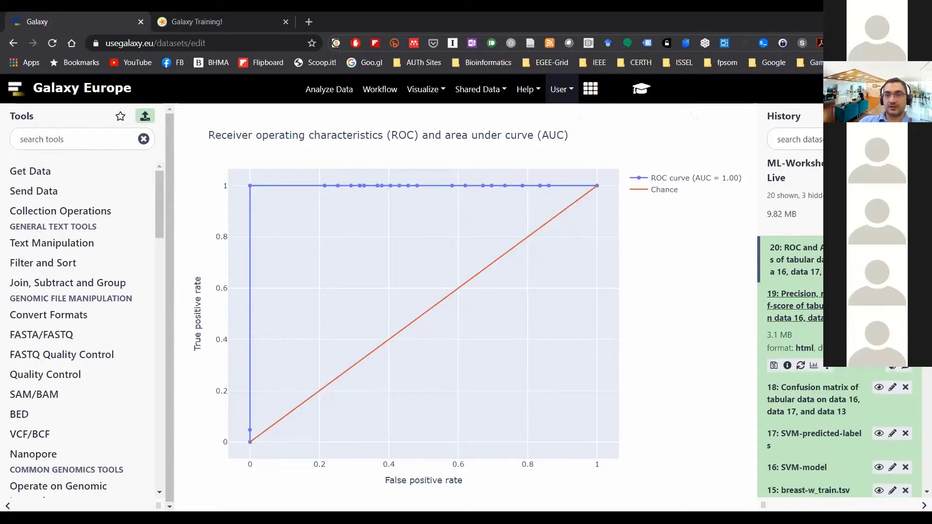
pyautogui.click(879, 294)
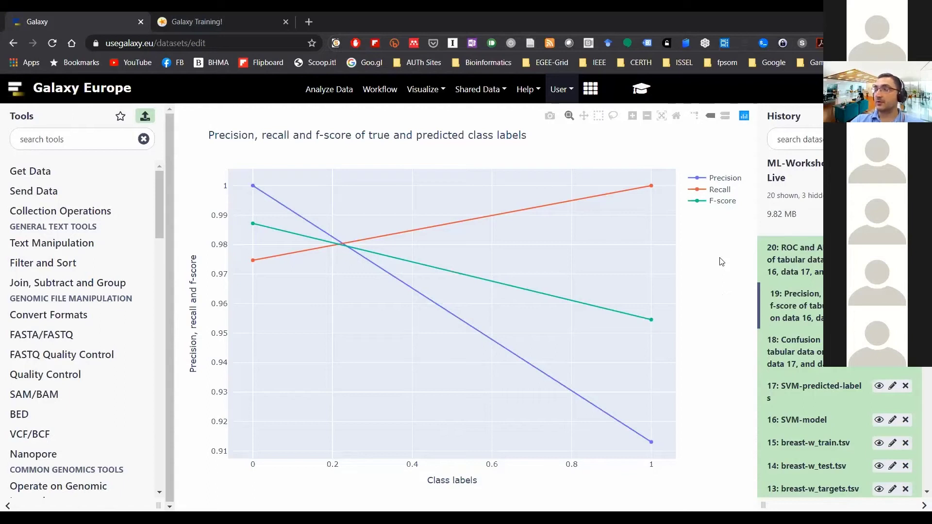
pyautogui.click(146, 119)
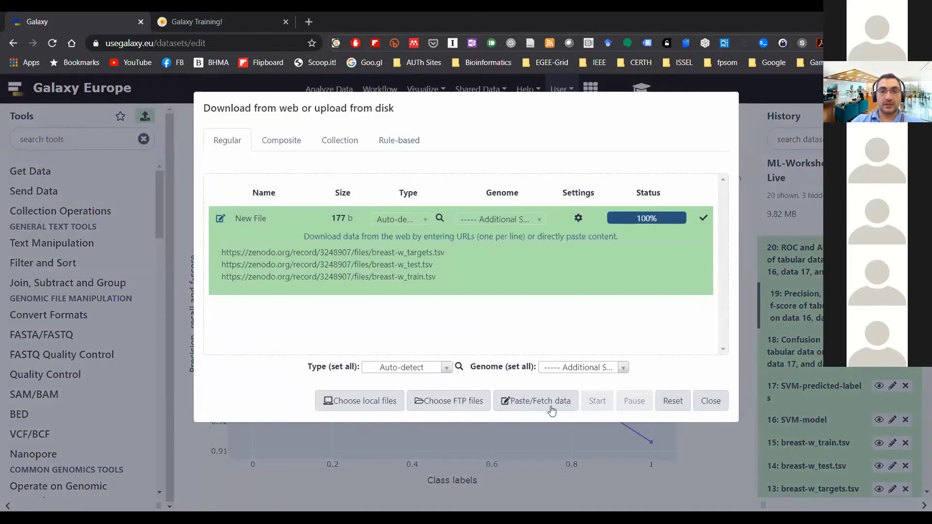
pyautogui.click(552, 411)
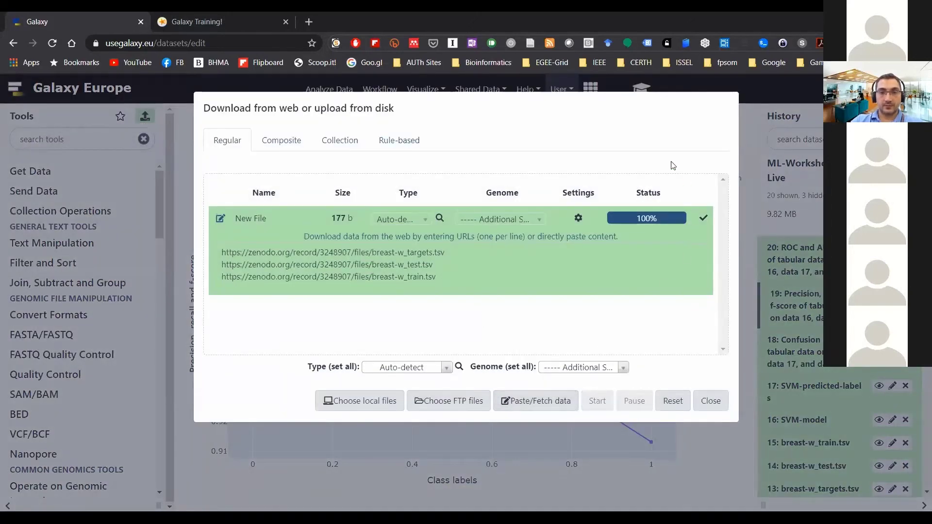
pyautogui.click(673, 401)
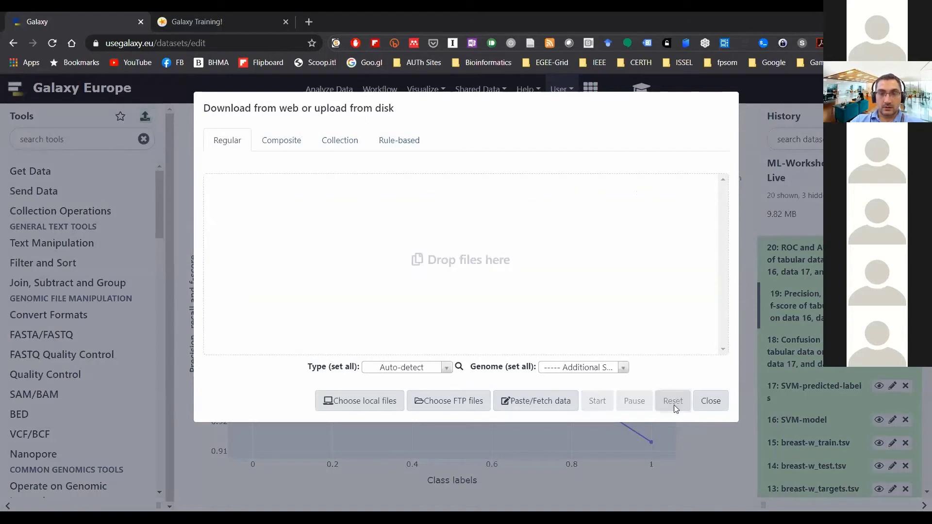
pyautogui.click(529, 409)
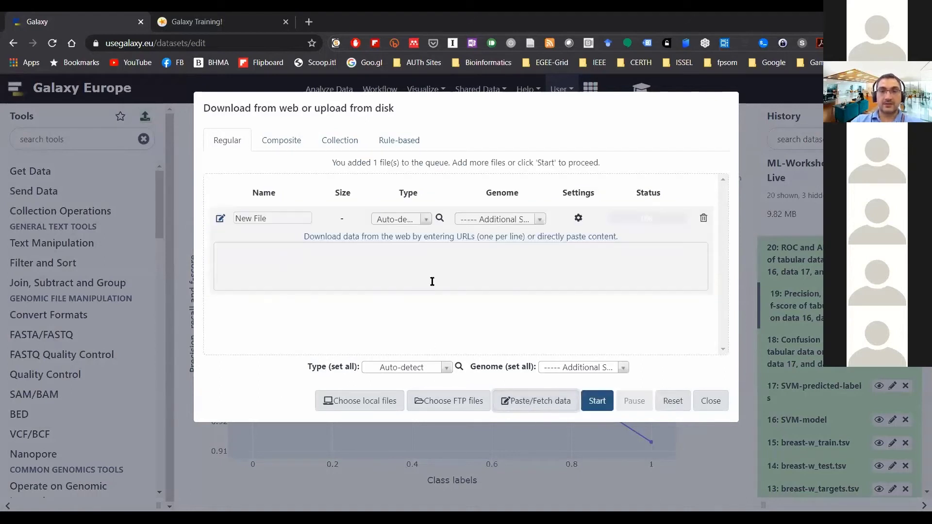
pyautogui.click(424, 268)
pyautogui.write('https://zenodo.org/record/3248907/files/body_fat_train.tsv https://zenodo.org/record/3248907/files/body_fat_test_labels.tsv https://zenodo.org/record/3248907/files/body_fat_test.tsv')
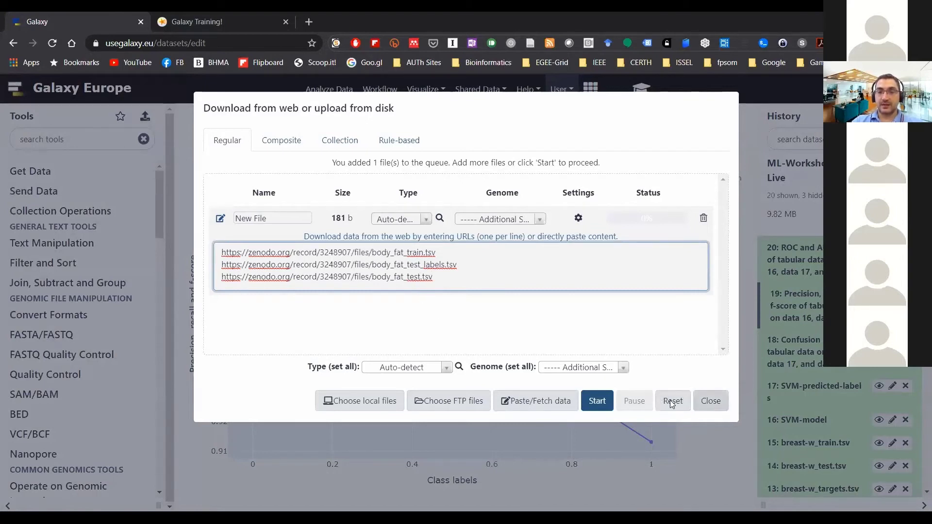
pyautogui.click(592, 399)
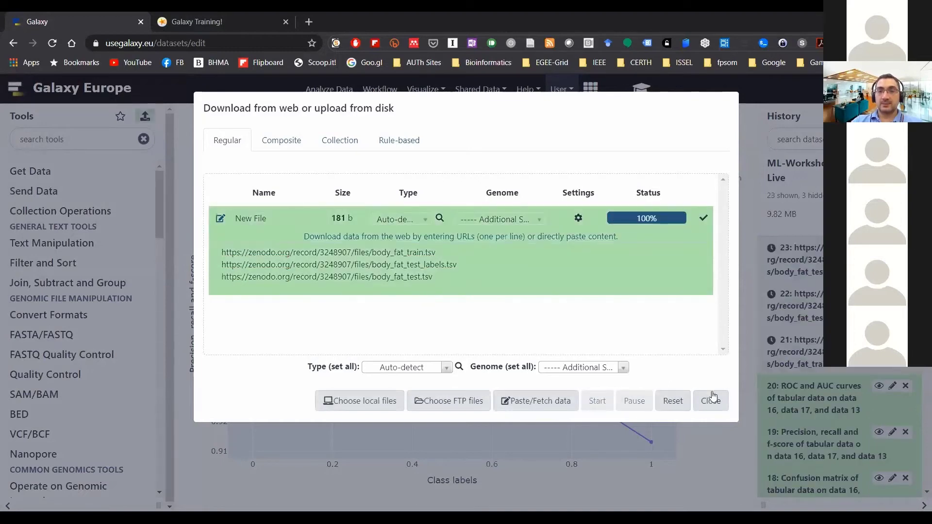
# Step: Close the upload form and rename the uploaded training dataset, history item 21, as body_fat_train.tsv
pyautogui.click(710, 403)
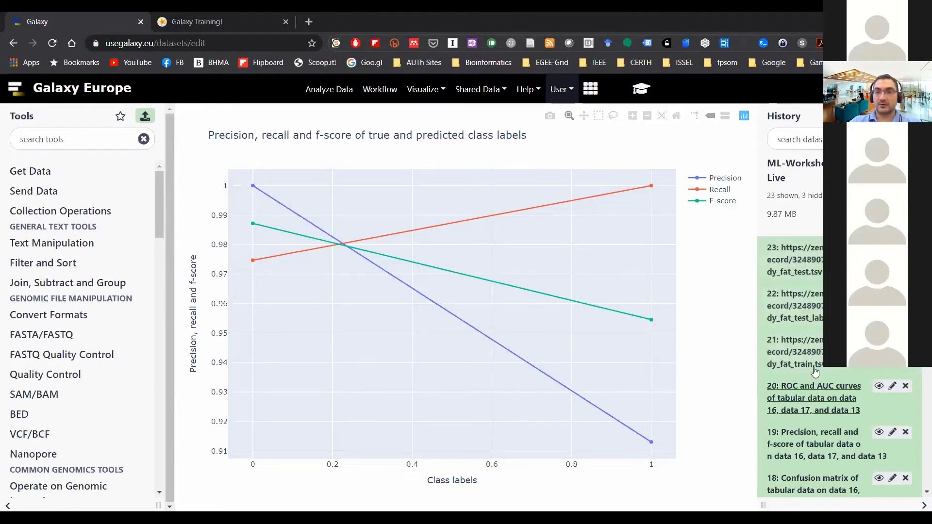
pyautogui.click(893, 340)
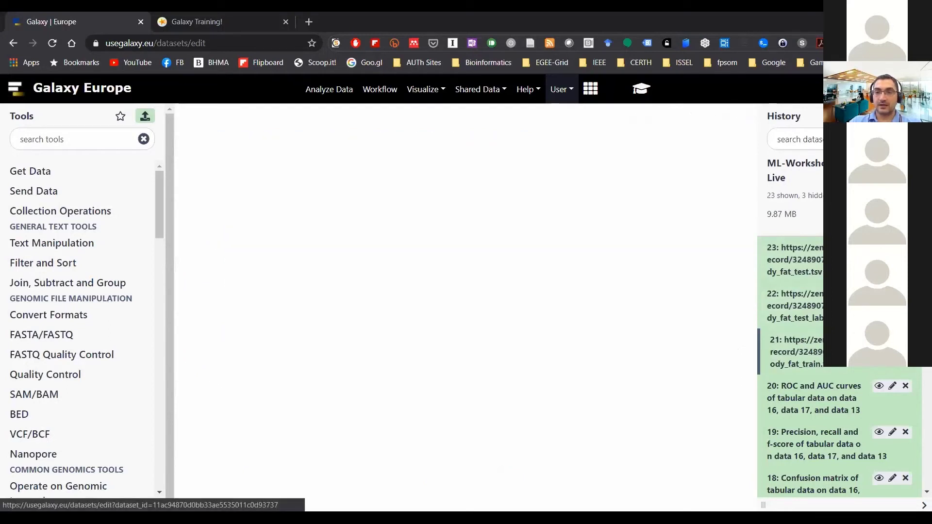
pyautogui.moveTo(345, 228); pyautogui.dragTo(14, 209)
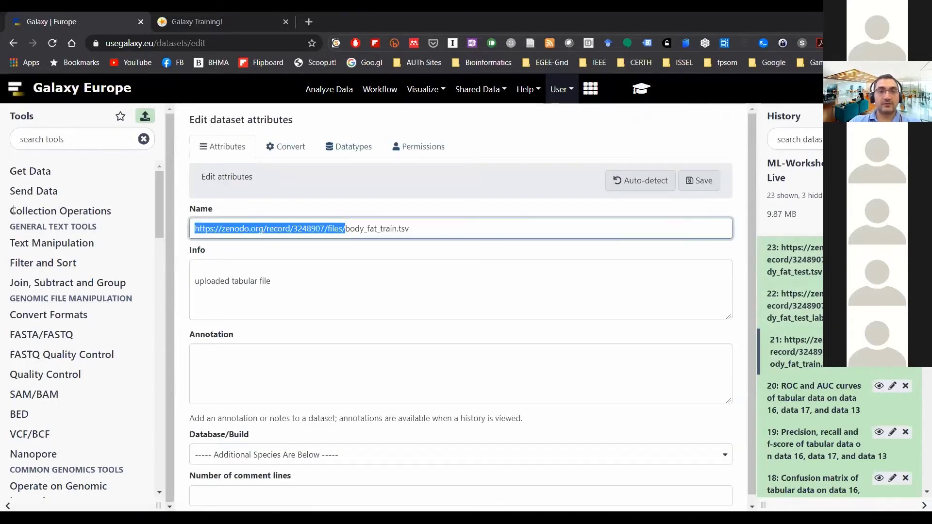
pyautogui.press('BackSpace')
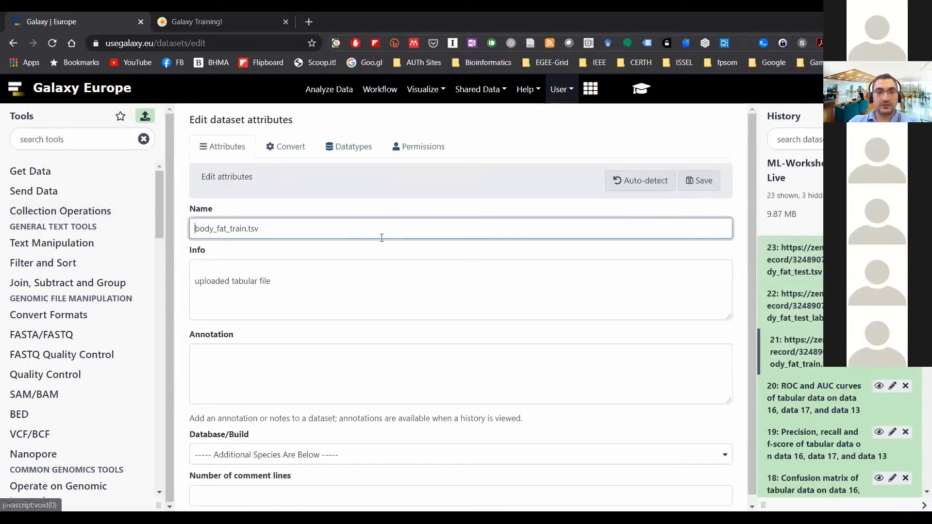
pyautogui.click(694, 183)
# Step: Rename the uploaded test labels dataset, history item 22, as body_fat_test_labels.tsv and save its attributes
pyautogui.click(892, 293)
pyautogui.moveTo(346, 228); pyautogui.dragTo(194, 228)
pyautogui.press('BackSpace')
pyautogui.click(699, 180)
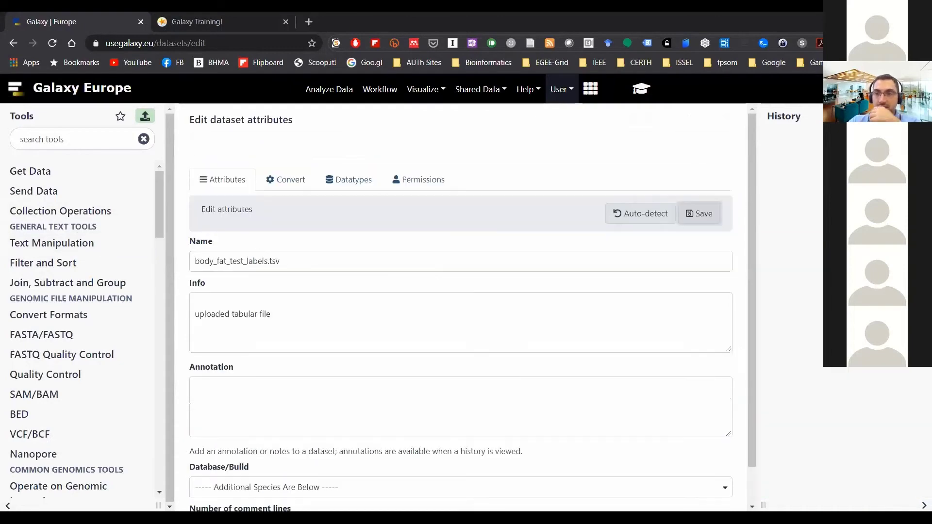
# Step: Remove the URL prefix from history item 23 so it is named body_fat_test.tsv, and save it
pyautogui.click(892, 247)
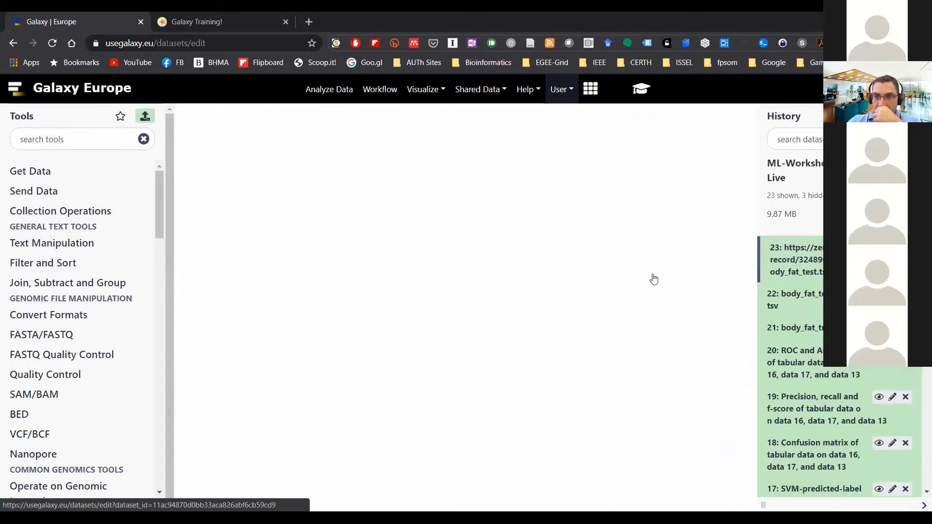
pyautogui.moveTo(344, 229); pyautogui.dragTo(195, 228)
pyautogui.press('BackSpace')
pyautogui.click(702, 185)
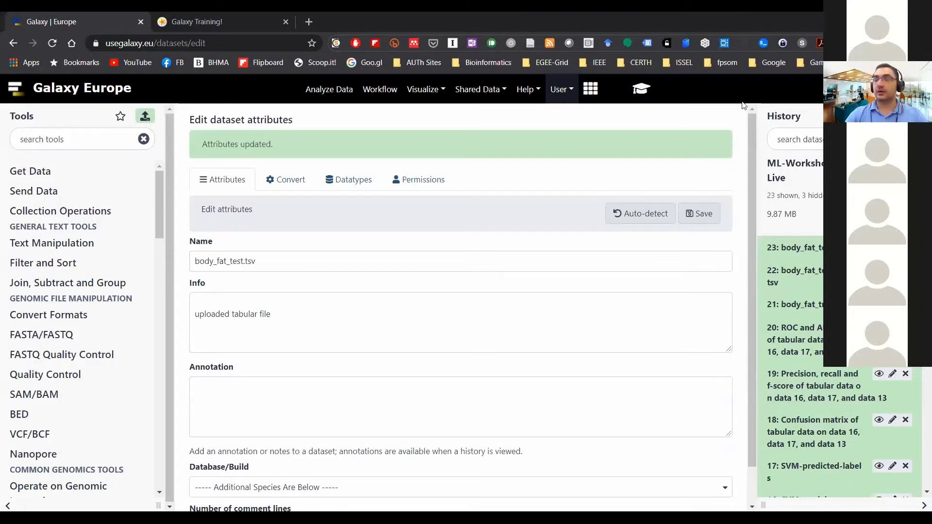
# Step: Search the tools for "ensem" and open Ensemble methods for classification and regression, Galaxy Version 1.0.8.2
pyautogui.click(71, 138)
pyautogui.write('e')
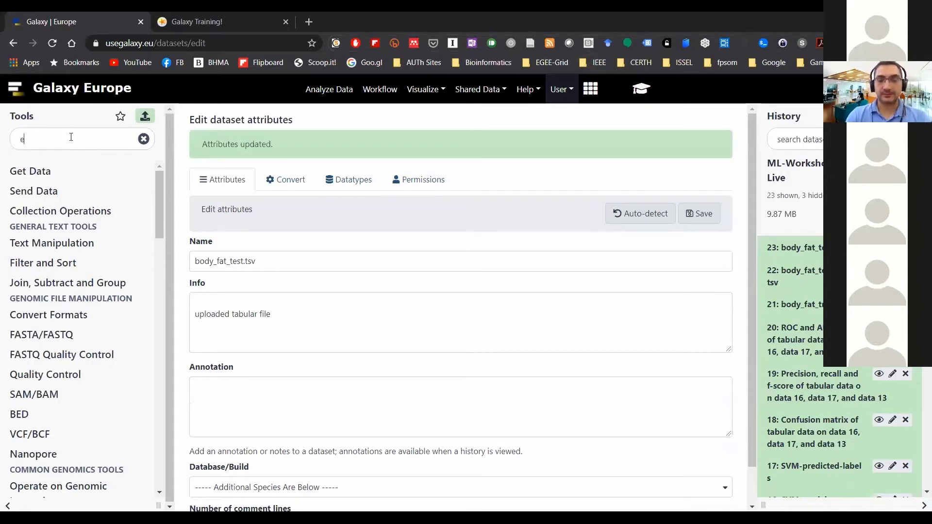
pyautogui.write('nsem')
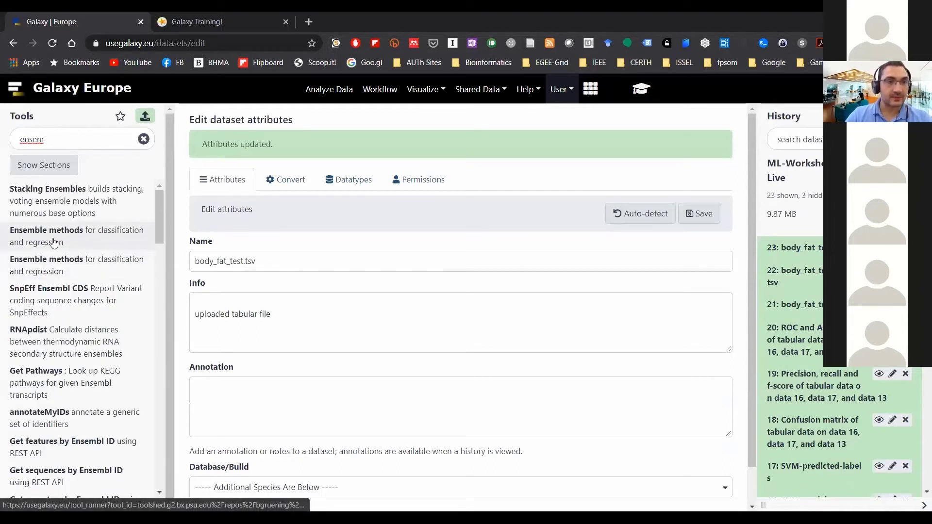
pyautogui.click(62, 270)
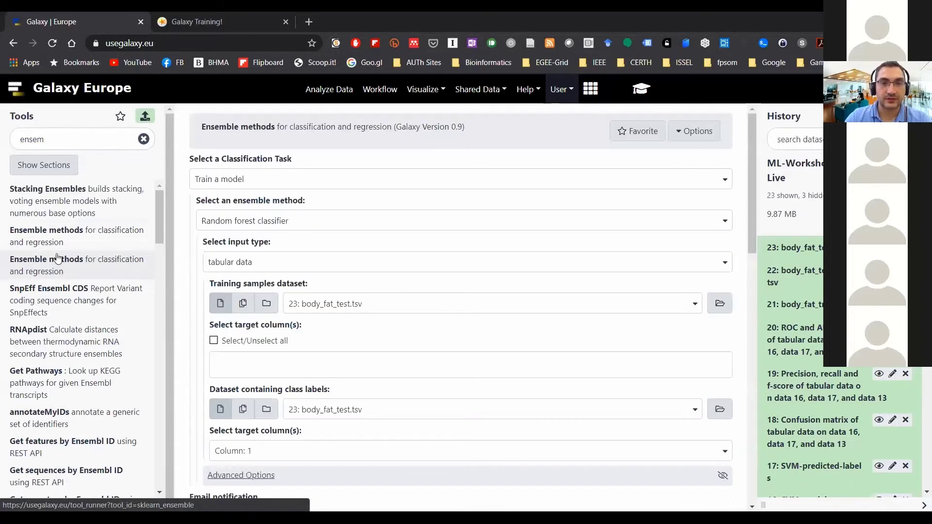
pyautogui.click(56, 232)
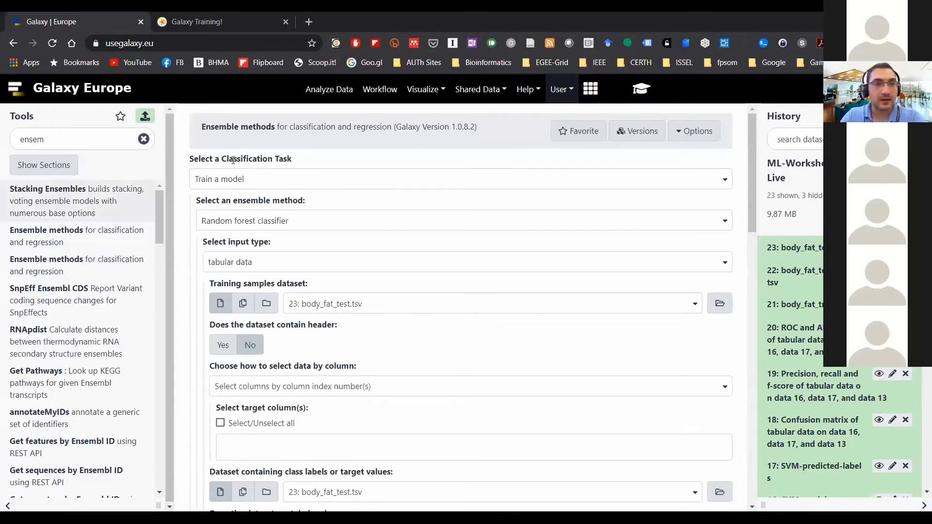
pyautogui.moveTo(204, 127); pyautogui.dragTo(503, 117)
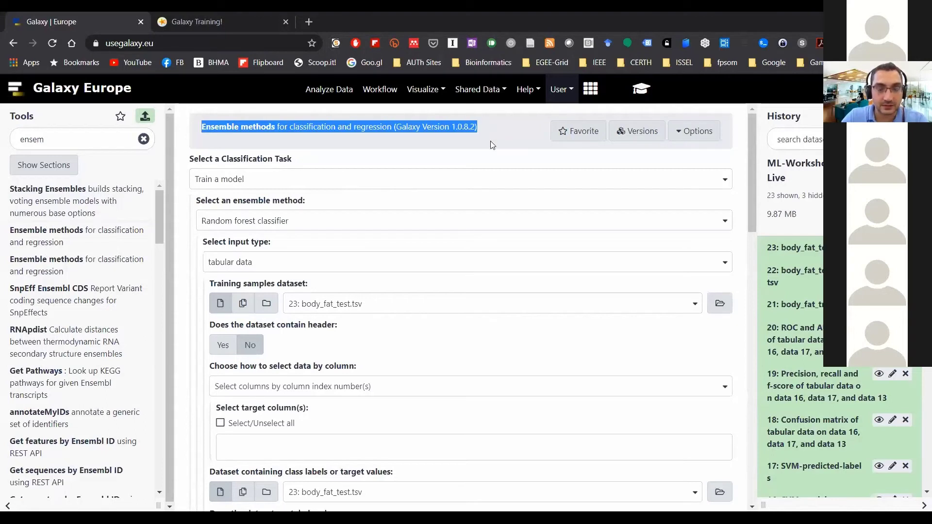
pyautogui.hotkey('alt', 'Tab')
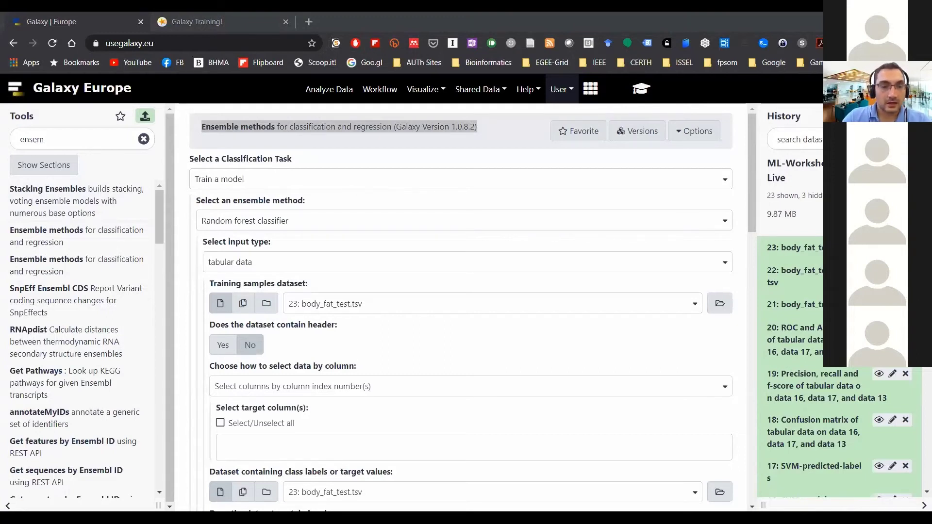
pyautogui.hotkey('alt', 'Tab')
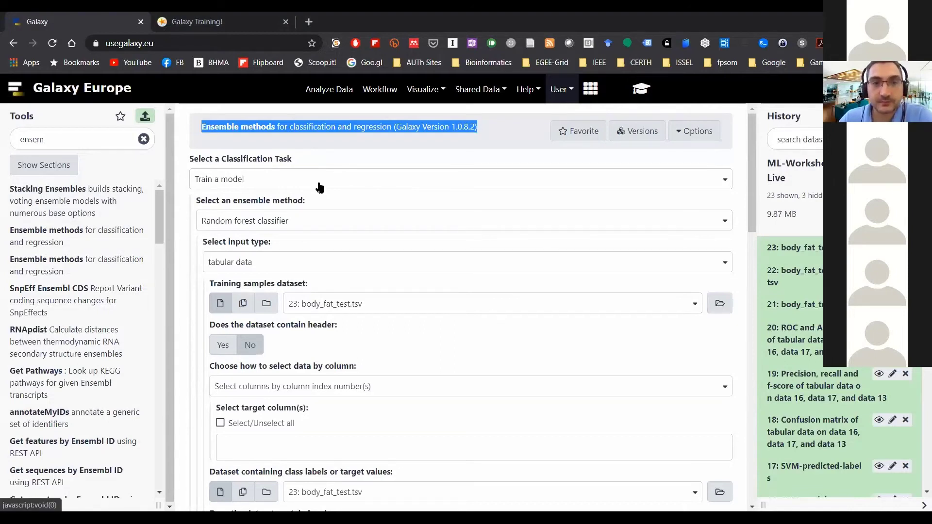
# Step: Choose Gradient Boosting Classifier as the ensemble method and body_fat_train.tsv as the training samples dataset
pyautogui.click(326, 229)
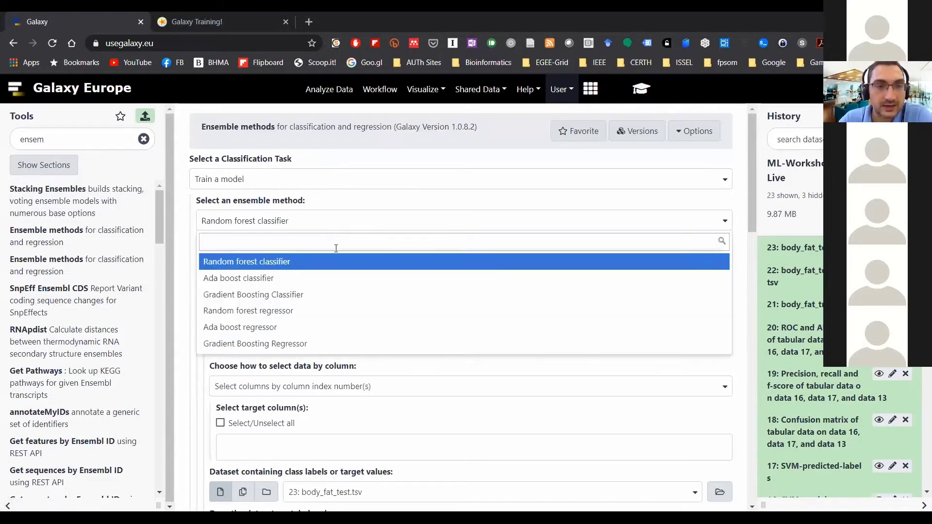
pyautogui.click(311, 297)
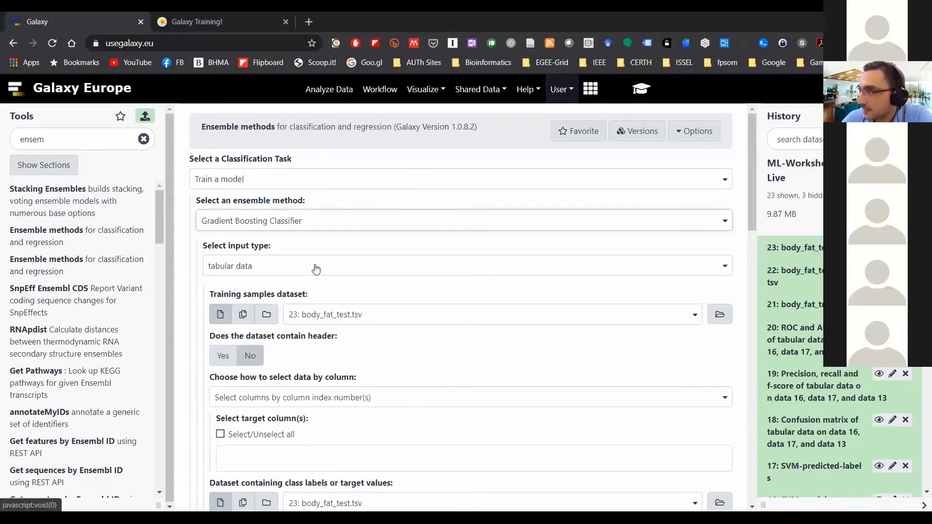
pyautogui.click(339, 318)
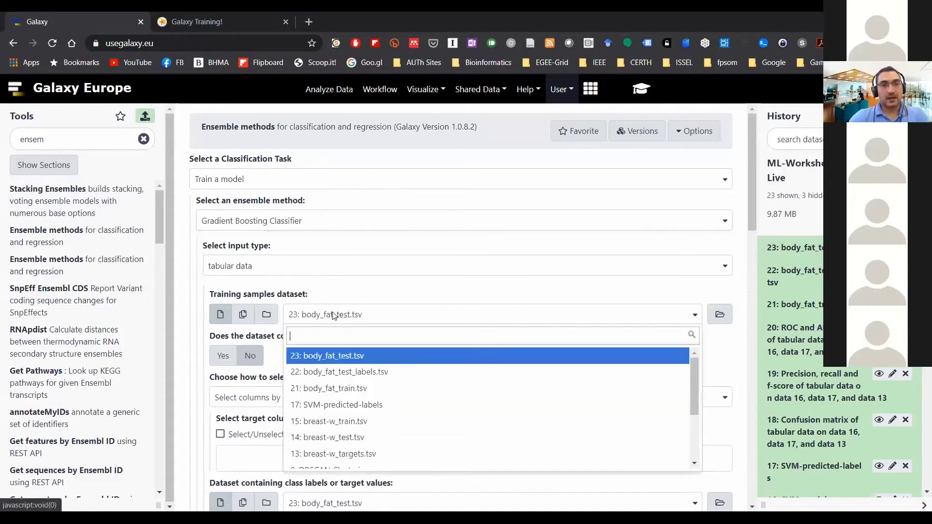
pyautogui.click(351, 394)
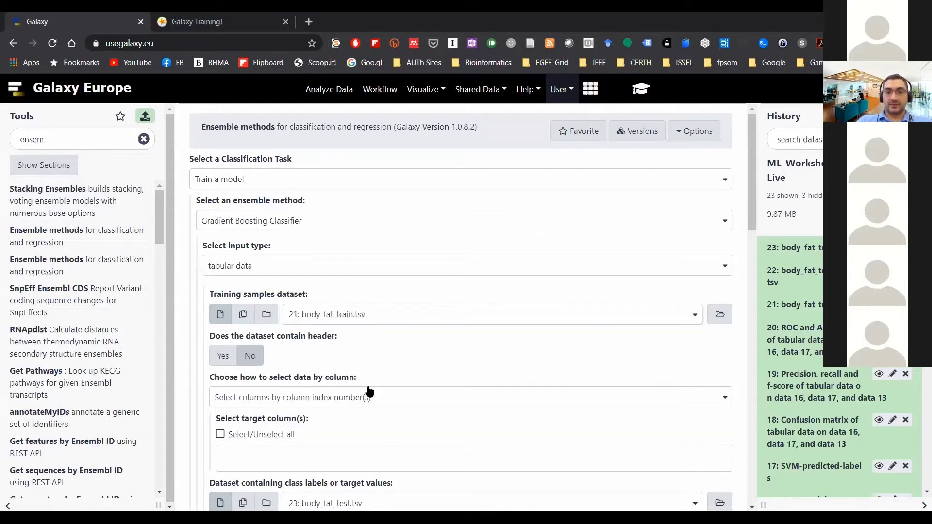
# Step: Preview the header row of body_fat_train.tsv in the history and specify that the training samples dataset contains a header
pyautogui.scroll(-3, 364, 393)
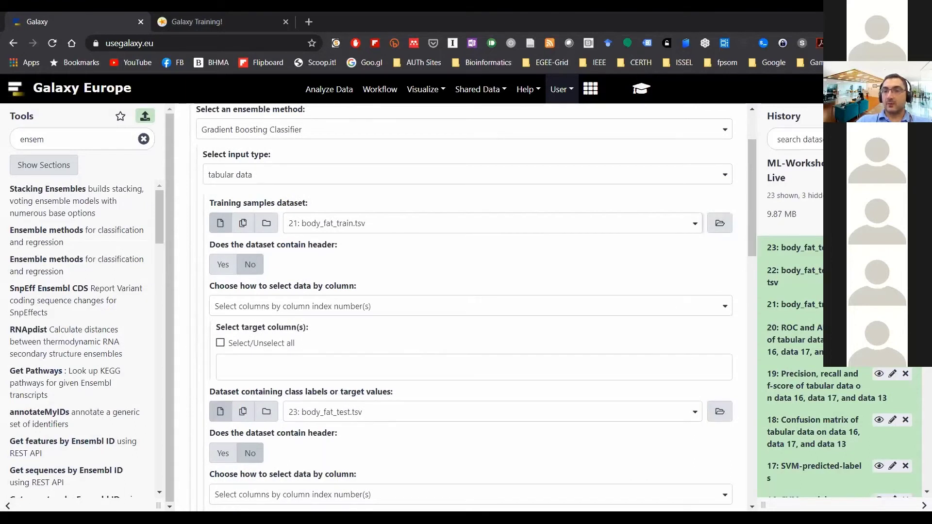
pyautogui.click(807, 308)
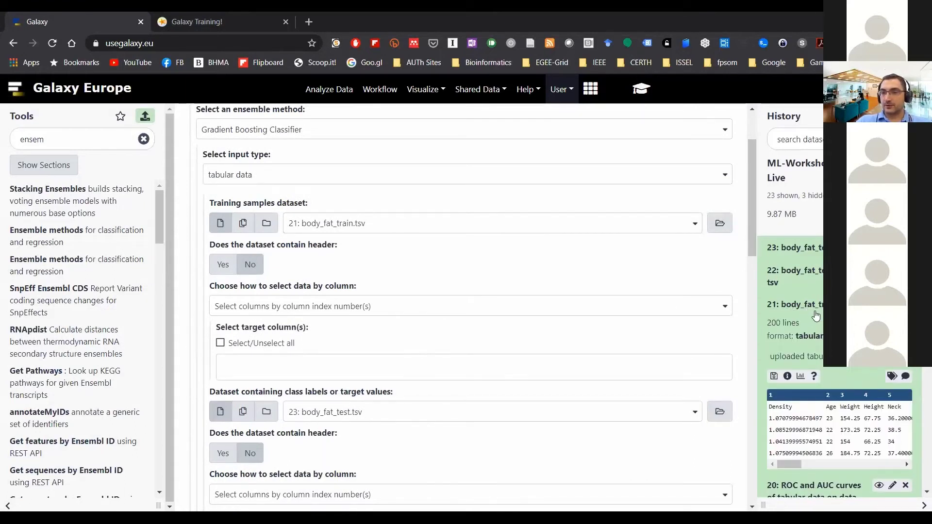
pyautogui.scroll(-1, 810, 311)
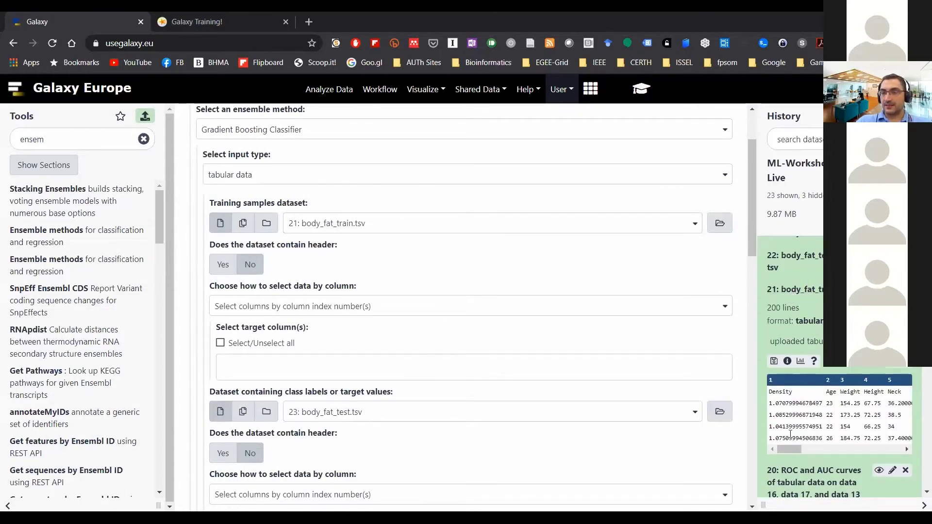
pyautogui.moveTo(772, 393); pyautogui.dragTo(801, 397)
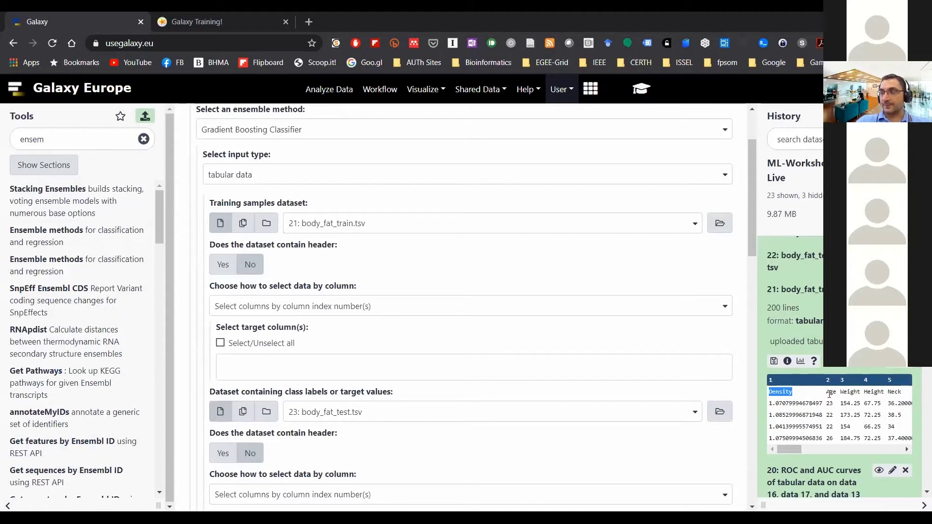
pyautogui.click(223, 265)
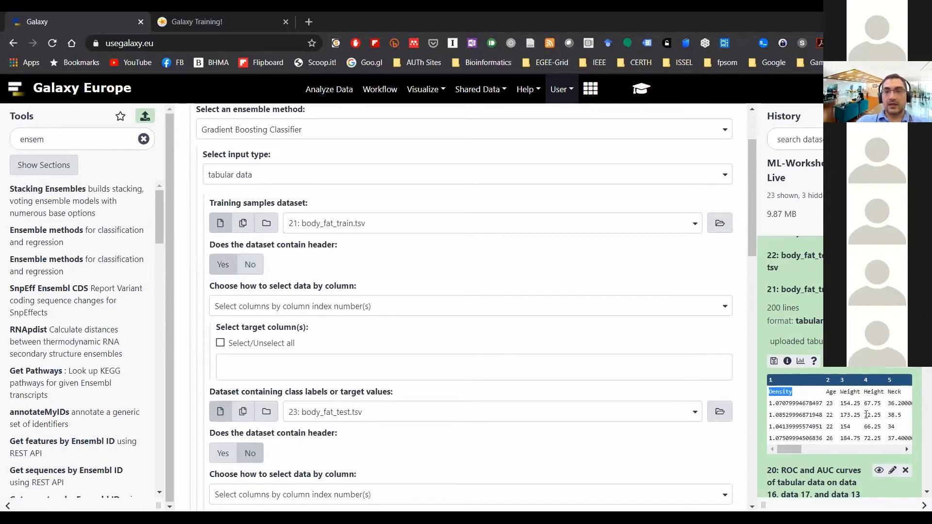
# Step: Use all training sample columns excluding some by column header name, with the header name "target" copied from the dataset preview
pyautogui.click(373, 306)
pyautogui.click(354, 398)
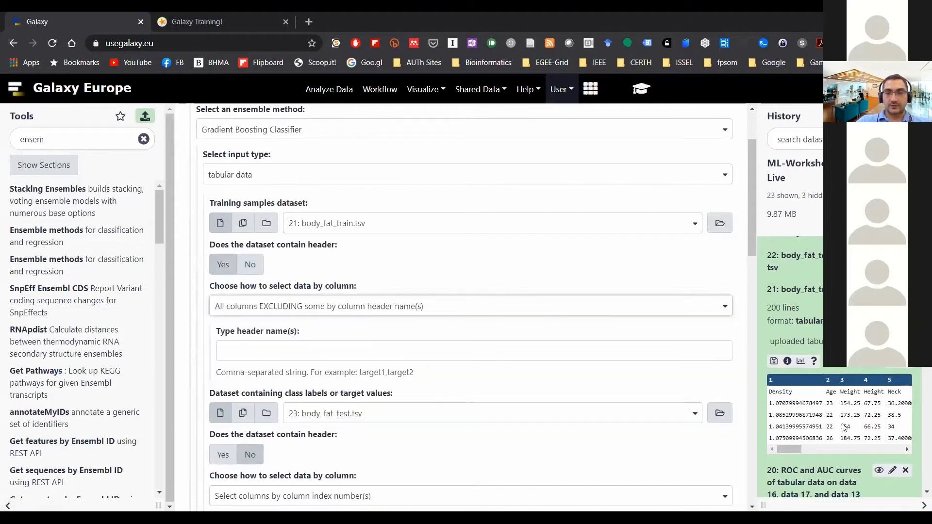
pyautogui.moveTo(786, 449); pyautogui.dragTo(910, 434)
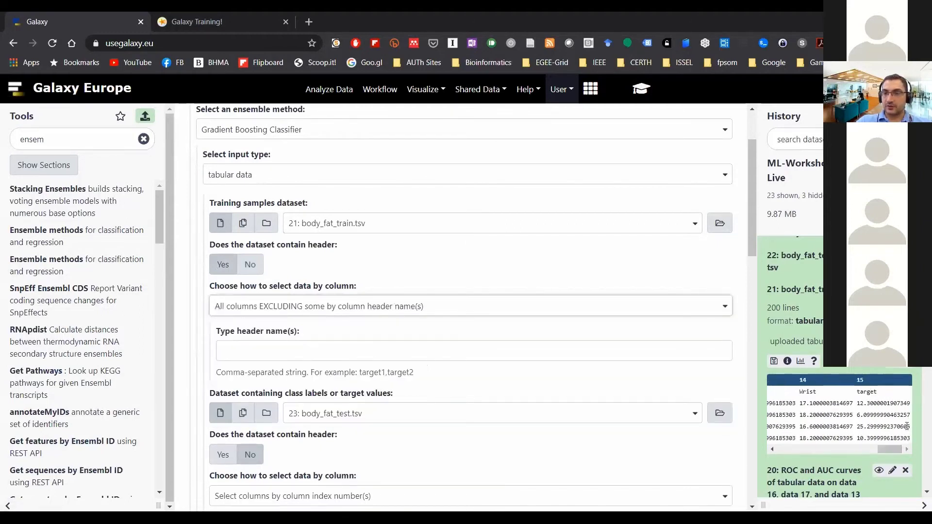
pyautogui.doubleClick(867, 393)
pyautogui.hotkey('ctrl', 'c')
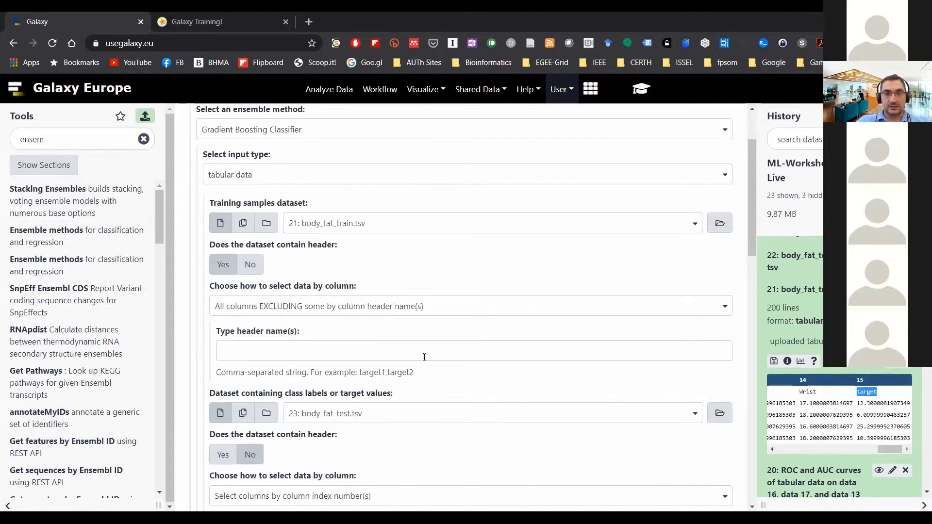
pyautogui.click(354, 346)
pyautogui.hotkey('ctrl', 'v')
pyautogui.scroll(-2, 534, 316)
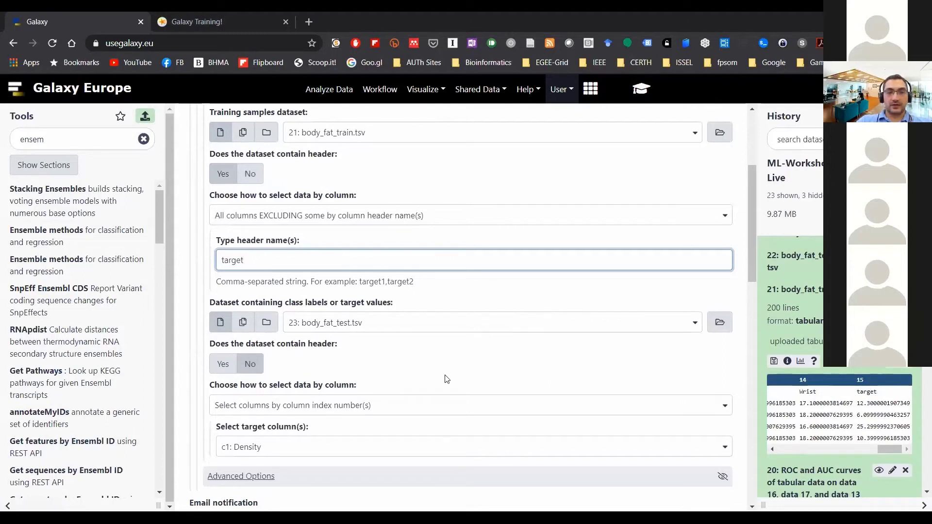
# Step: Choose body_fat_train.tsv as the dataset containing class labels or target values and specify that it contains a header
pyautogui.scroll(1, 447, 379)
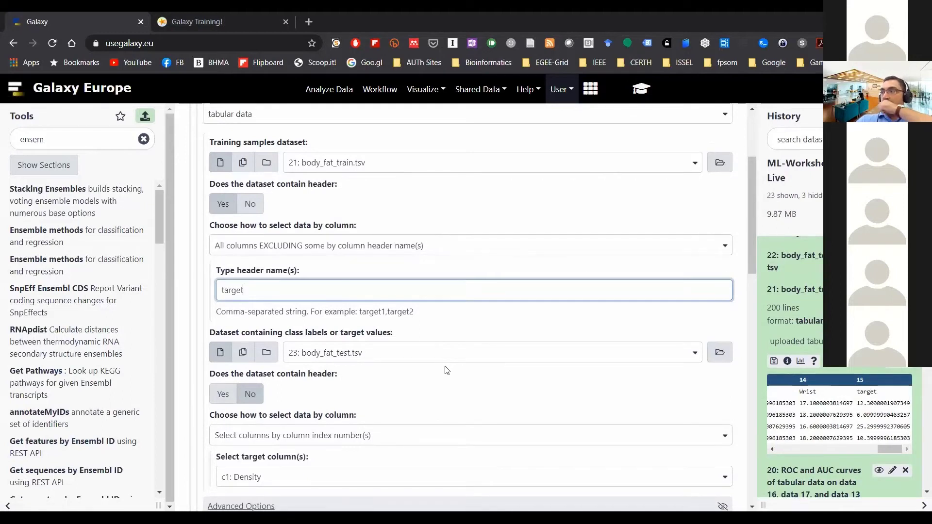
pyautogui.click(432, 354)
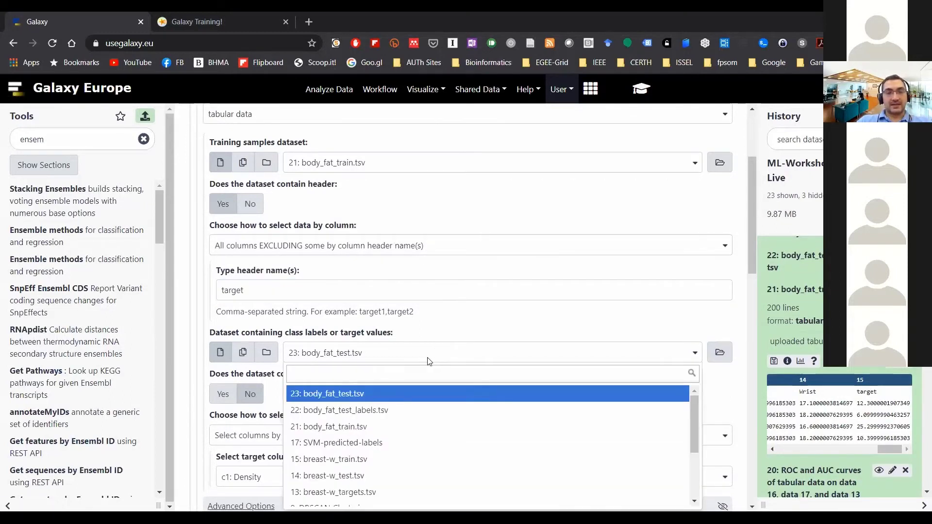
pyautogui.click(403, 427)
pyautogui.scroll(-2, 396, 394)
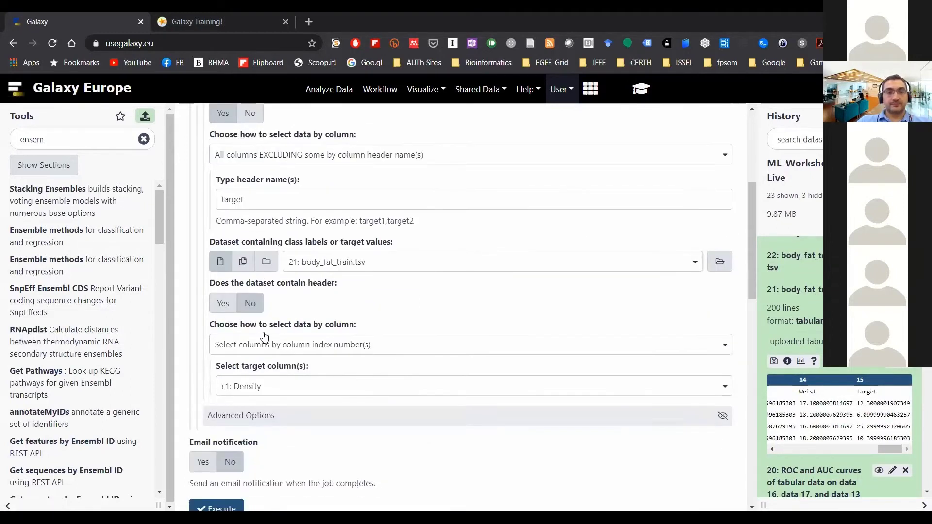
pyautogui.click(218, 303)
# Step: Select the label column by header name "target", and collapse the body_fat_train.tsv details in the history
pyautogui.click(318, 342)
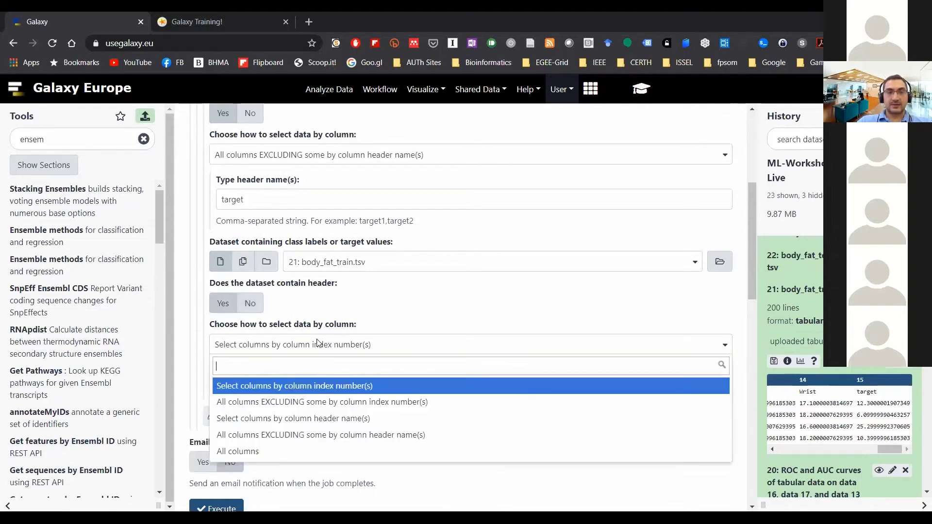
pyautogui.click(339, 419)
pyautogui.click(327, 388)
pyautogui.write('target')
pyautogui.click(467, 340)
pyautogui.click(469, 313)
pyautogui.scroll(5, 468, 314)
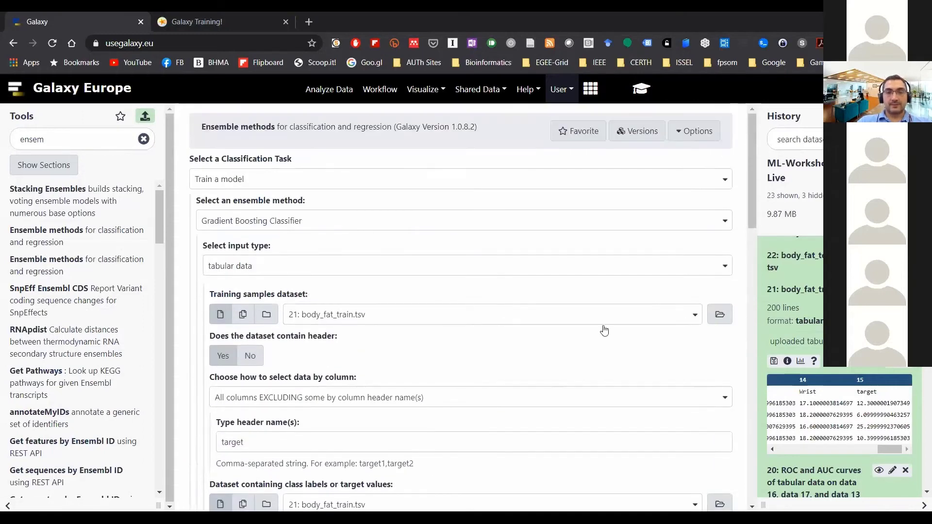
pyautogui.click(820, 290)
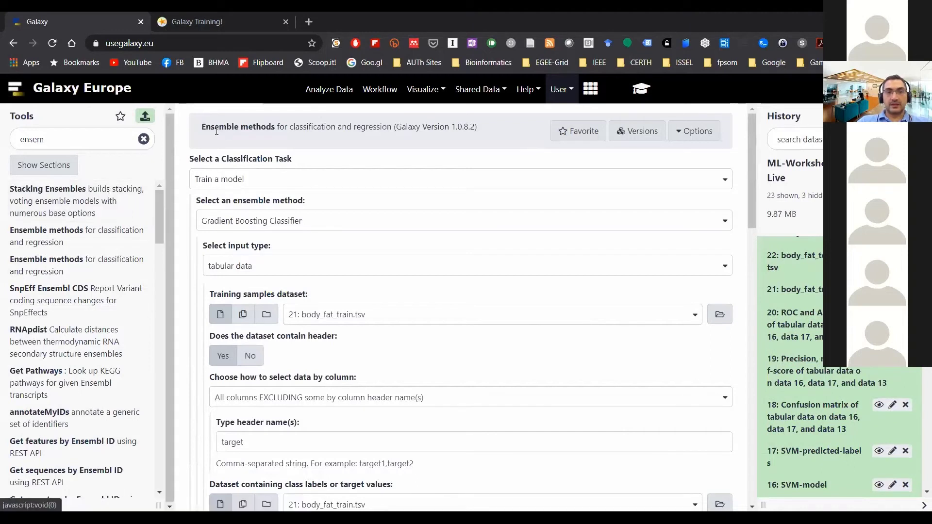
# Step: Review and run the Ensemble methods training of a Gradient Boosting Classifier on body_fat_train.tsv, with the target column as labels
pyautogui.moveTo(239, 129); pyautogui.dragTo(476, 127)
pyautogui.click(489, 132)
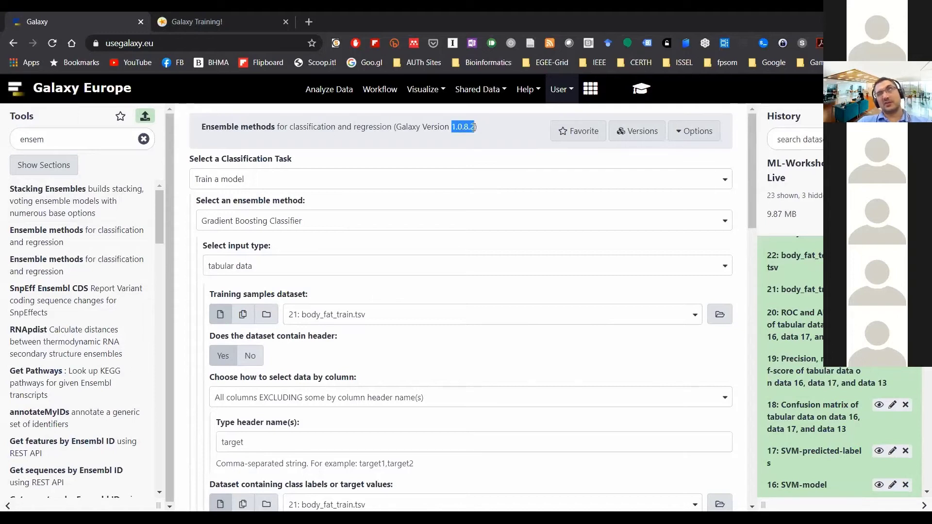
pyautogui.click(480, 127)
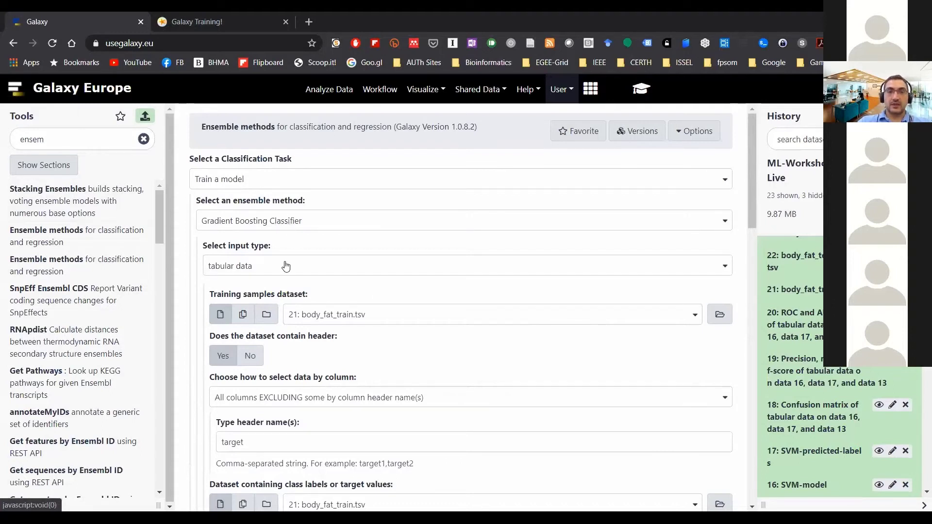
pyautogui.scroll(-1, 359, 326)
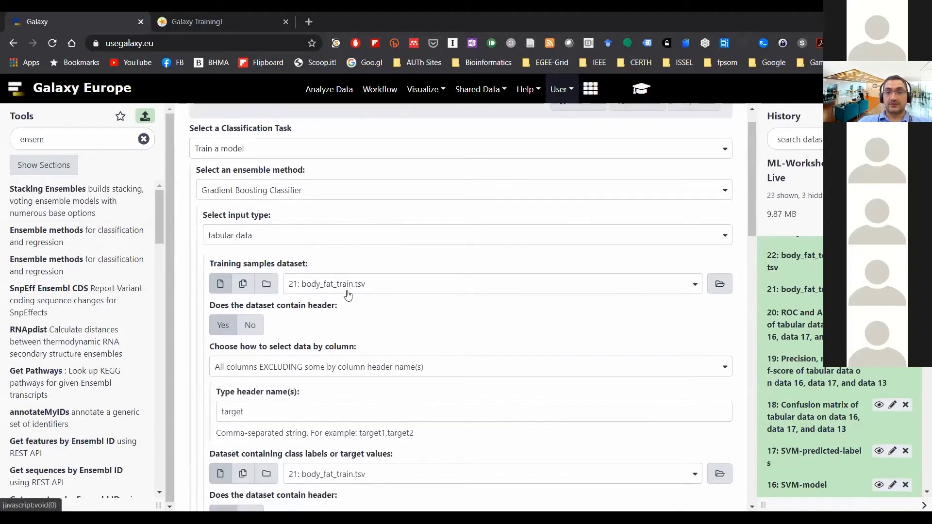
pyautogui.scroll(-3, 354, 292)
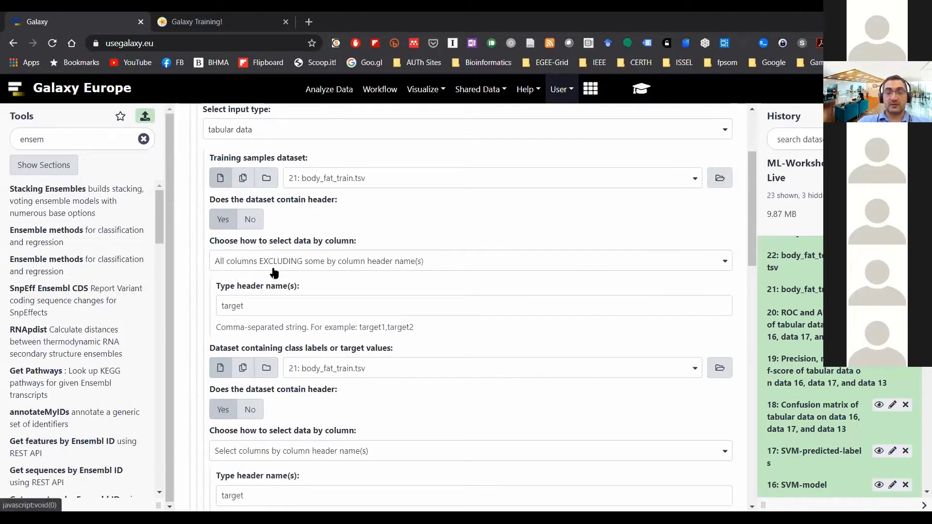
pyautogui.scroll(-1, 282, 304)
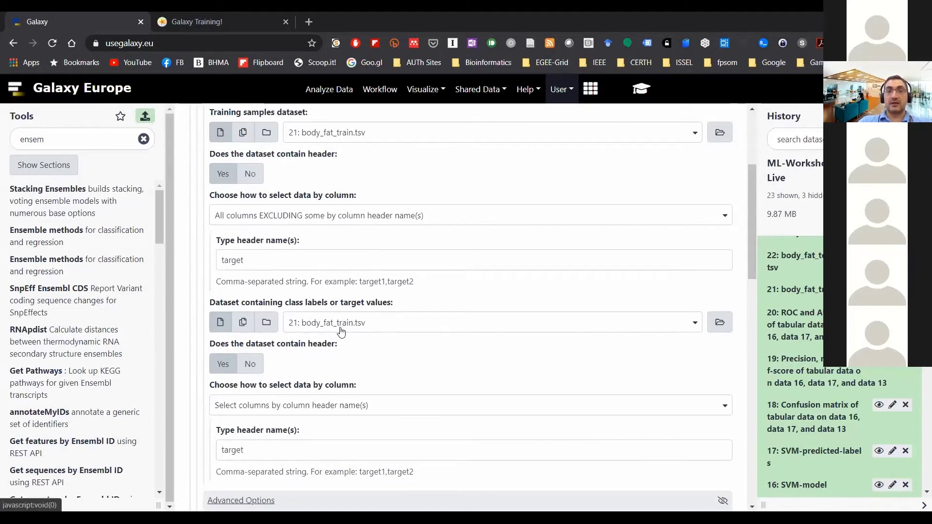
pyautogui.scroll(-1, 301, 326)
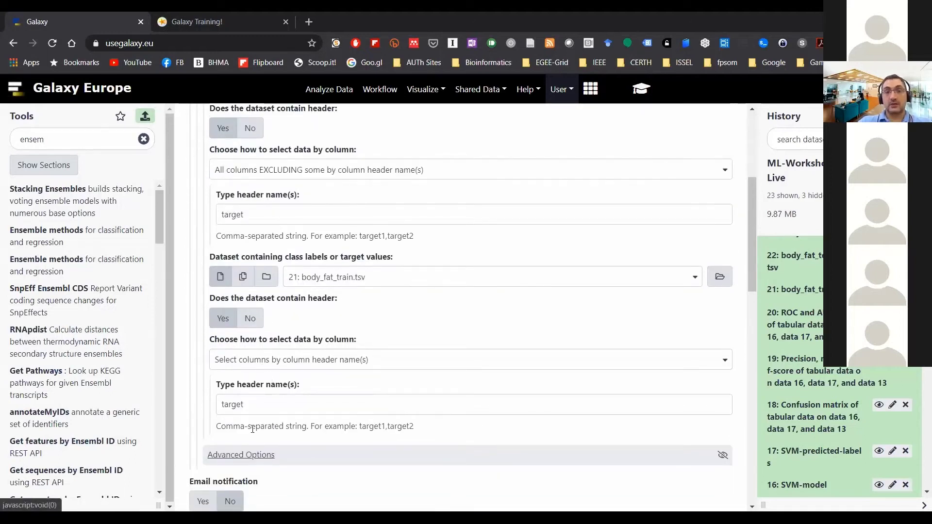
pyautogui.doubleClick(237, 404)
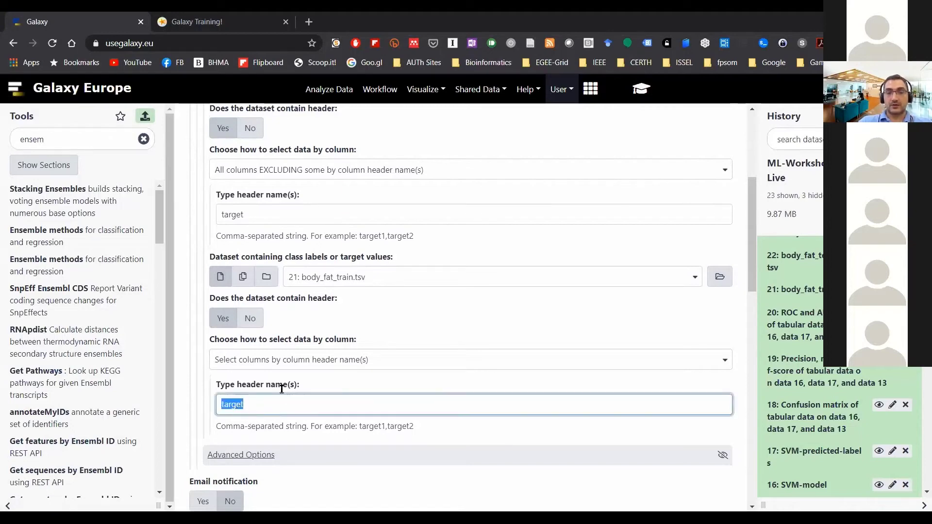
pyautogui.scroll(-2, 449, 424)
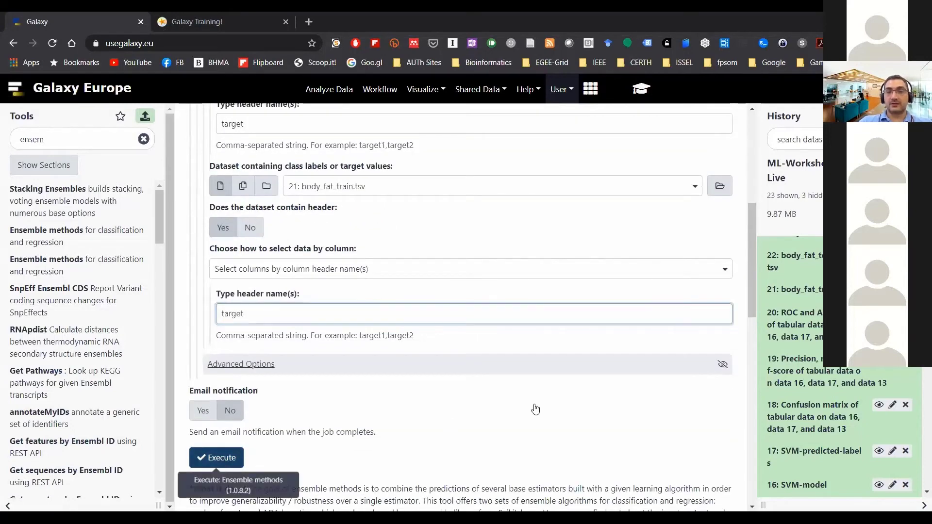
pyautogui.click(217, 457)
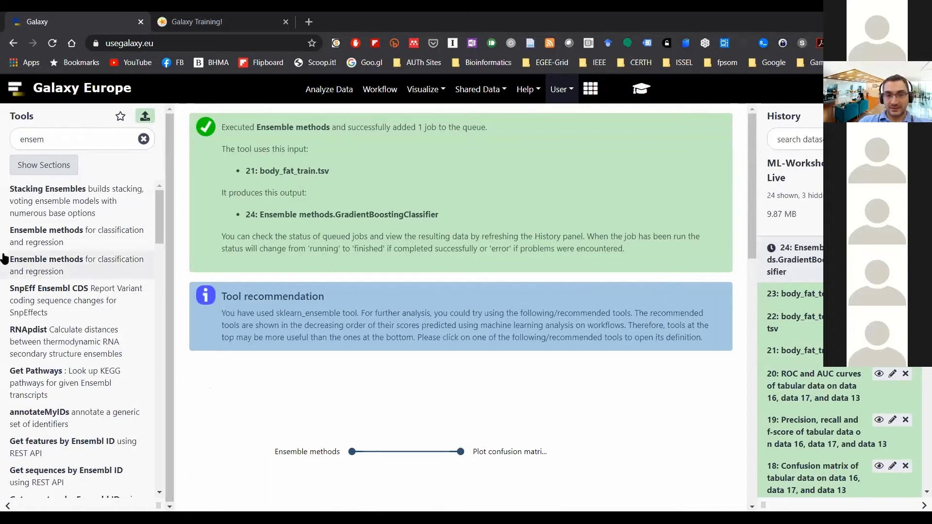
# Step: Reopen Ensemble methods with the task Load a model and predict, using dataset 24, Ensemble methods.GradientBoostingClassifier, as the model
pyautogui.click(45, 242)
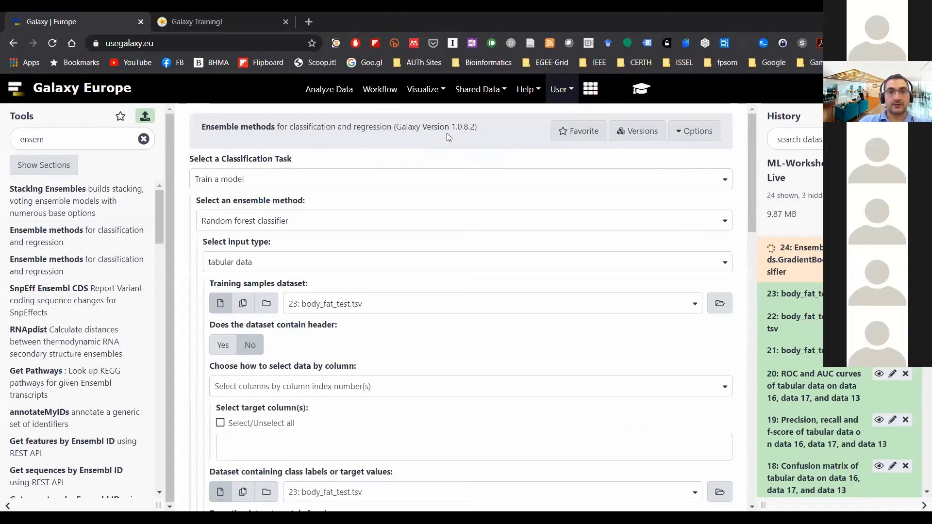
pyautogui.click(315, 180)
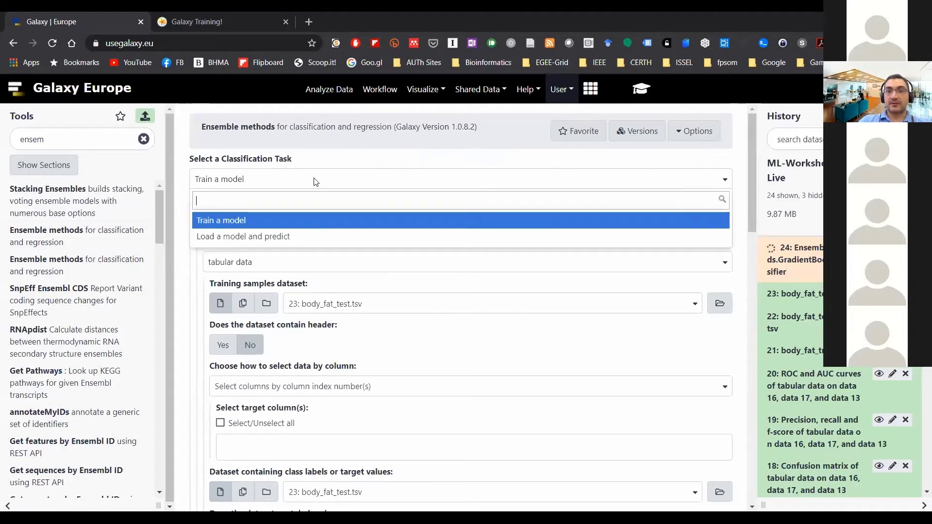
pyautogui.click(286, 238)
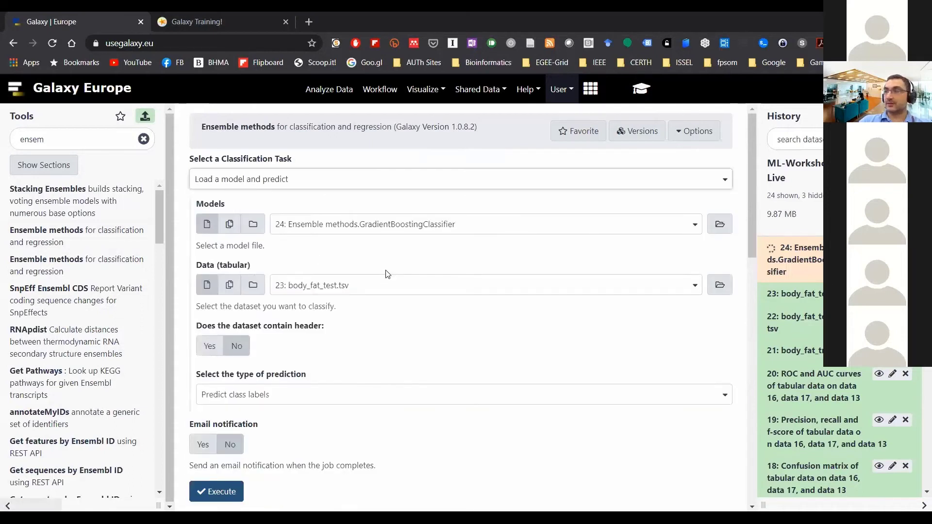
pyautogui.click(318, 226)
pyautogui.click(332, 264)
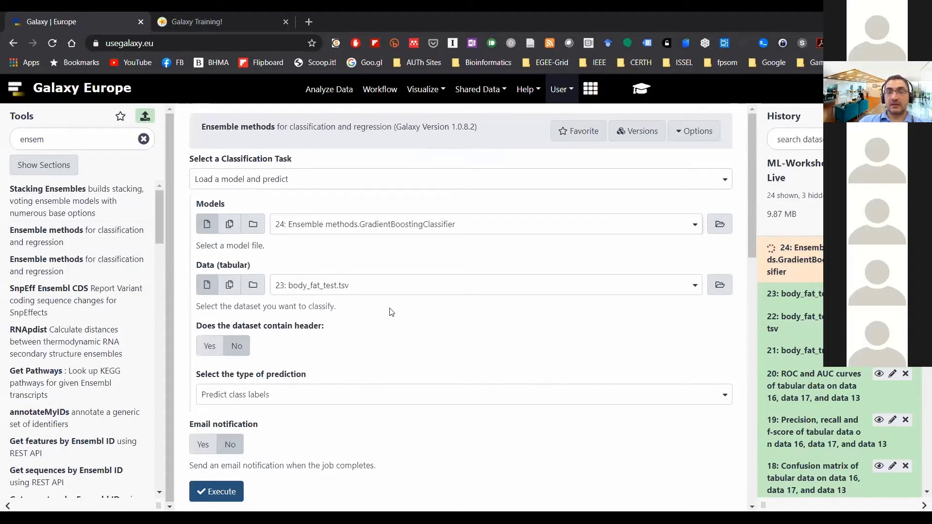
# Step: Choose body_fat_test.tsv as the tabular data to classify, check its columns in the history, and mark it as containing a header
pyautogui.click(412, 292)
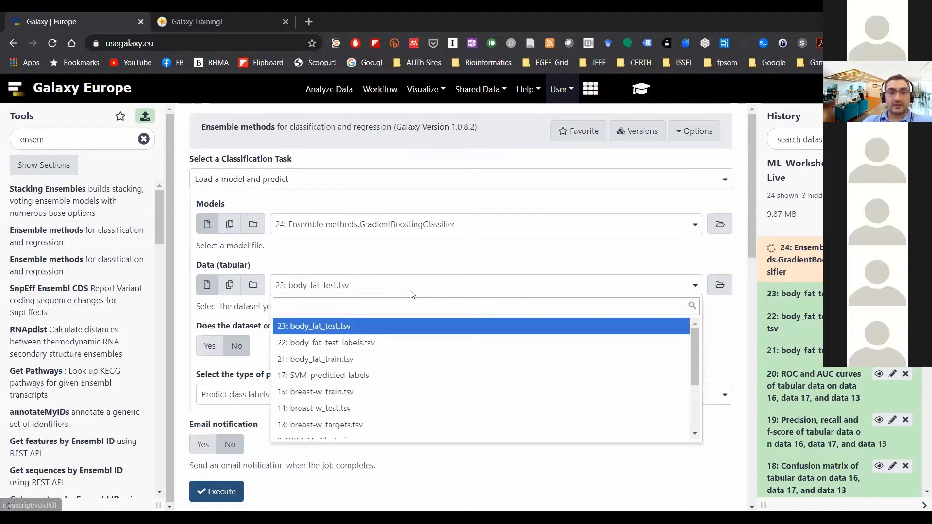
pyautogui.click(389, 332)
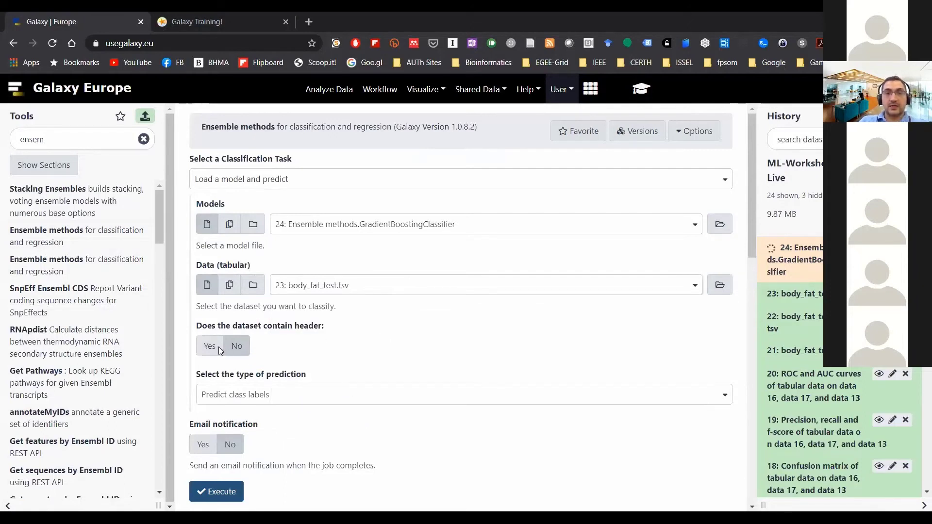
pyautogui.click(806, 295)
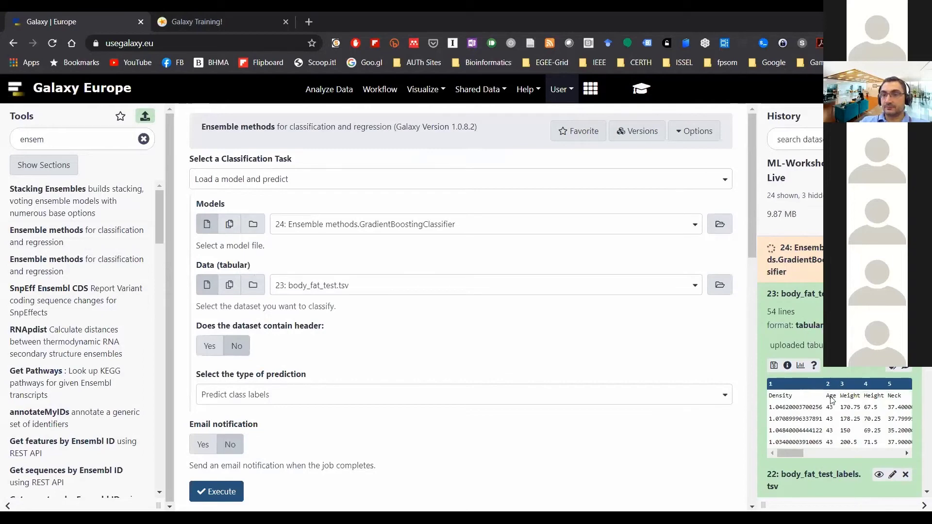
pyautogui.click(796, 294)
pyautogui.click(209, 346)
# Step: Select Predict class labels as the prediction type and run the prediction job
pyautogui.scroll(-2, 363, 345)
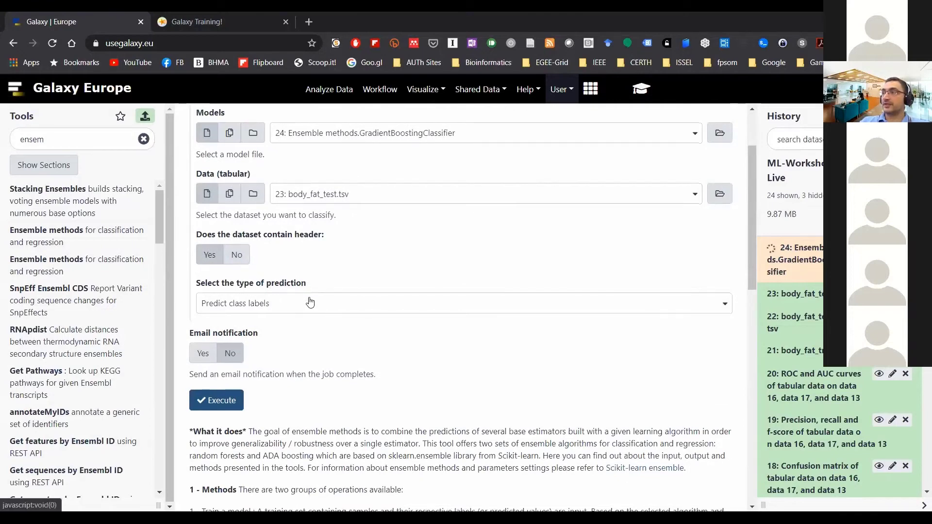
pyautogui.click(310, 302)
pyautogui.click(315, 349)
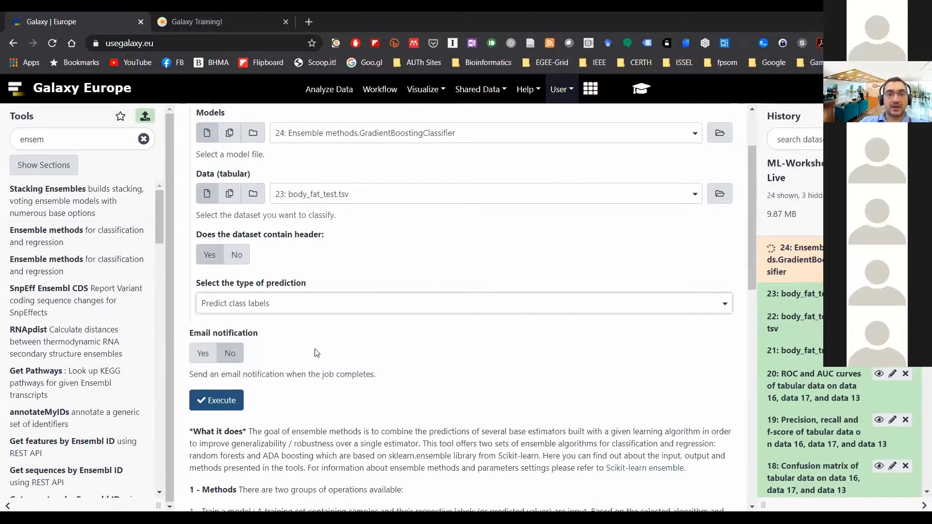
pyautogui.scroll(2, 374, 270)
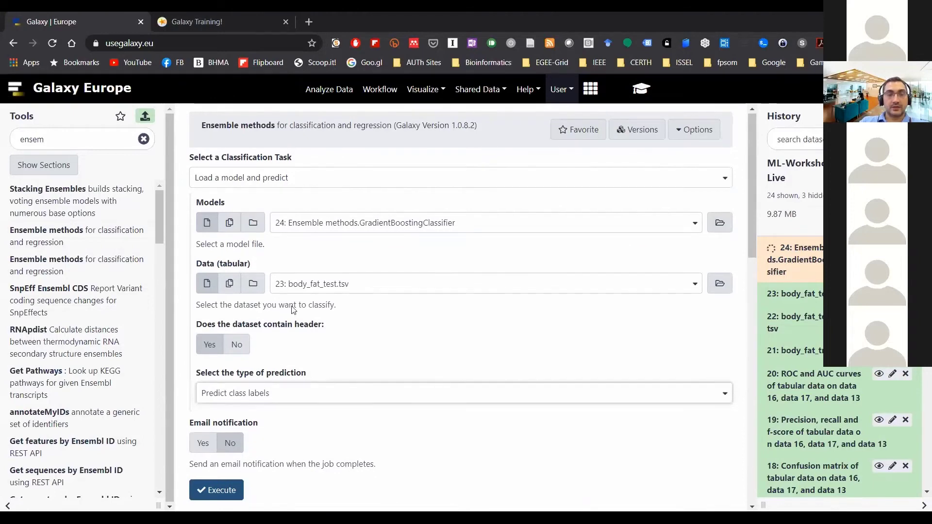
pyautogui.scroll(-3, 212, 330)
pyautogui.click(211, 351)
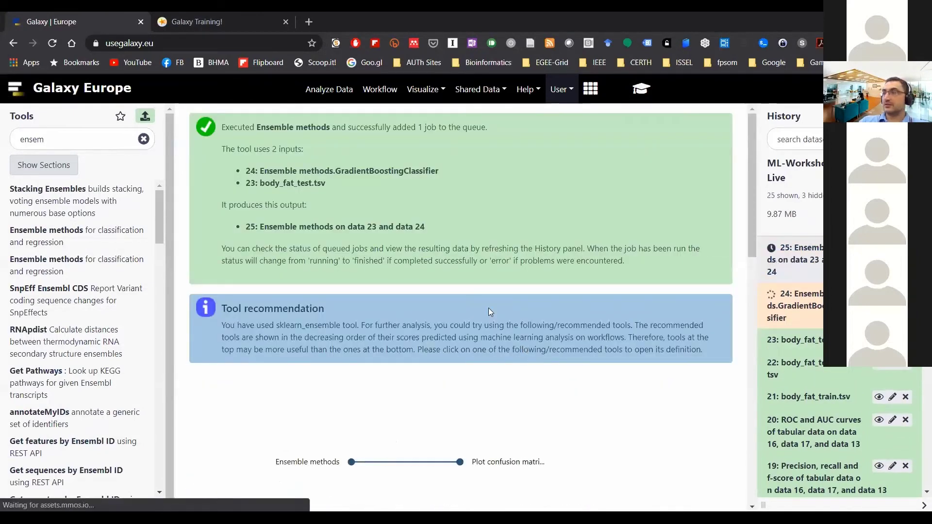
# Step: Search the tools for "plot actual vs predicted"
pyautogui.moveTo(68, 139); pyautogui.dragTo(2, 141)
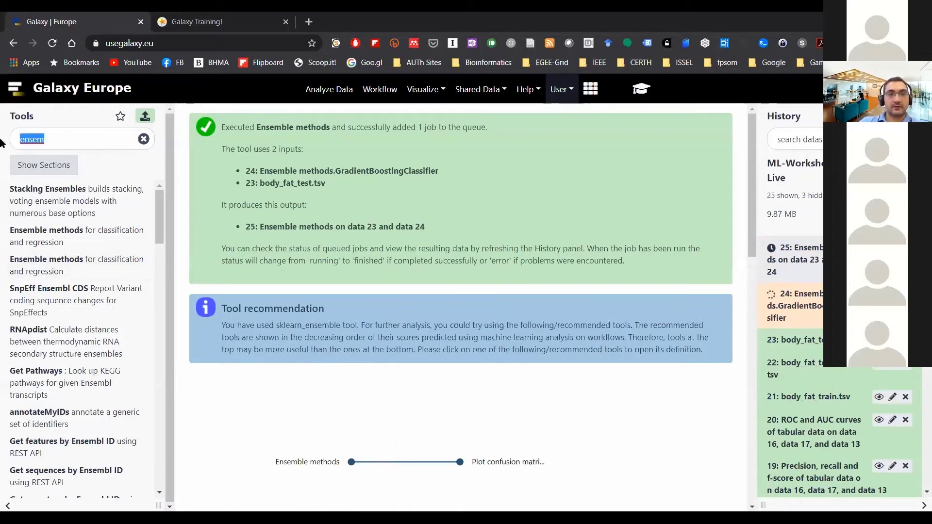
pyautogui.write('plot actual')
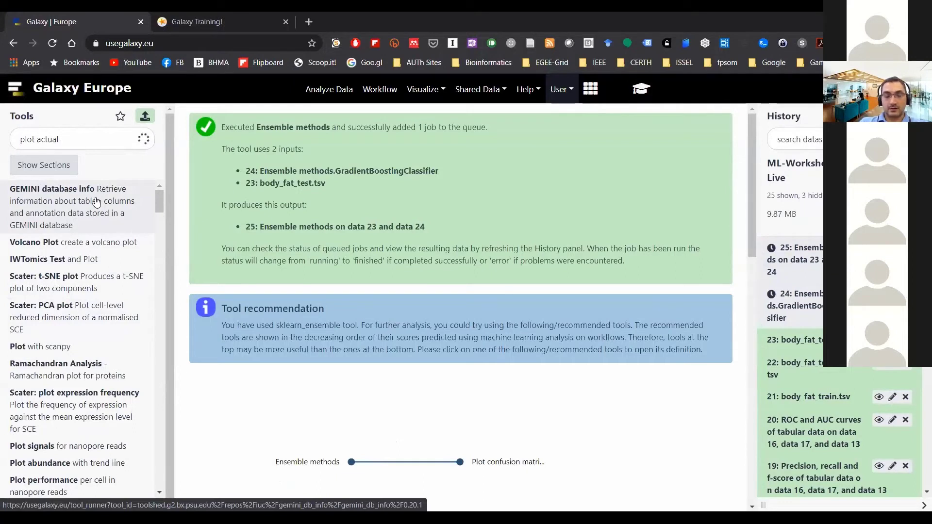
pyautogui.write('vs perdic')
pyautogui.press('BackSpace')
pyautogui.press('BackSpace')
pyautogui.press('BackSpace')
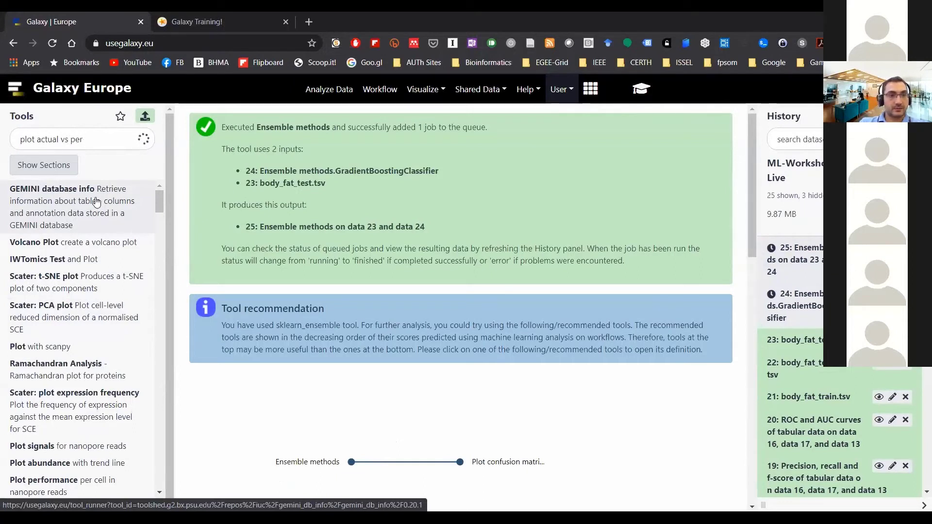
pyautogui.press('BackSpace')
pyautogui.press('BackSpace')
pyautogui.write('redicted')
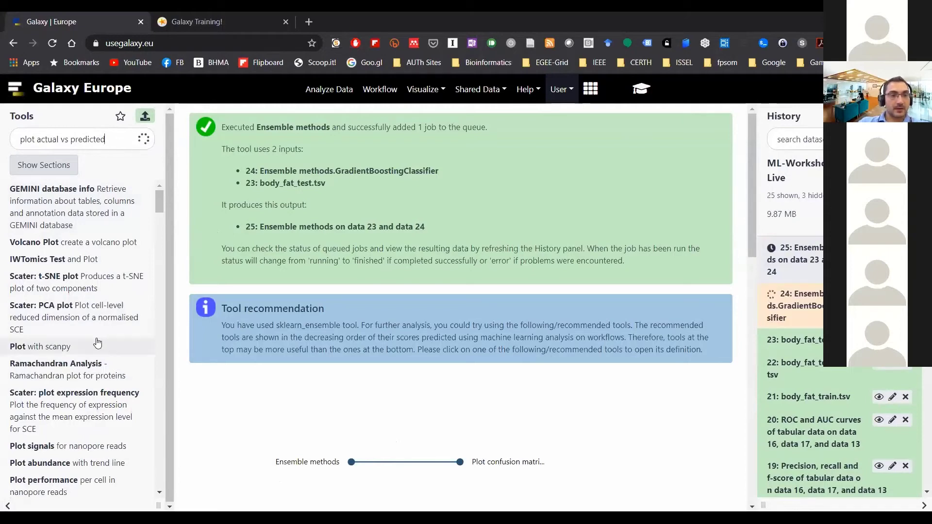
# Step: Open the Plot actual vs predicted curves and residual plots tool from the search results
pyautogui.scroll(-6, 93, 354)
pyautogui.scroll(-3, 66, 335)
pyautogui.scroll(-4, 67, 335)
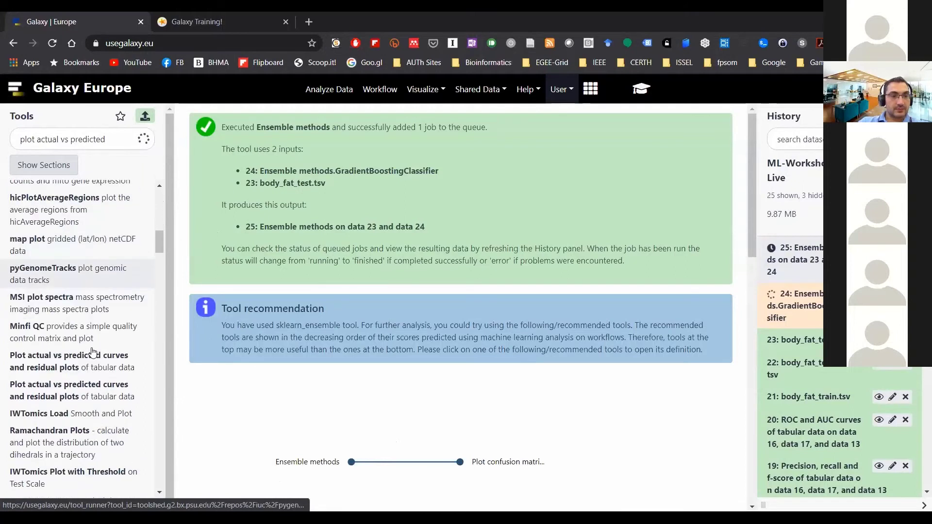
pyautogui.click(64, 370)
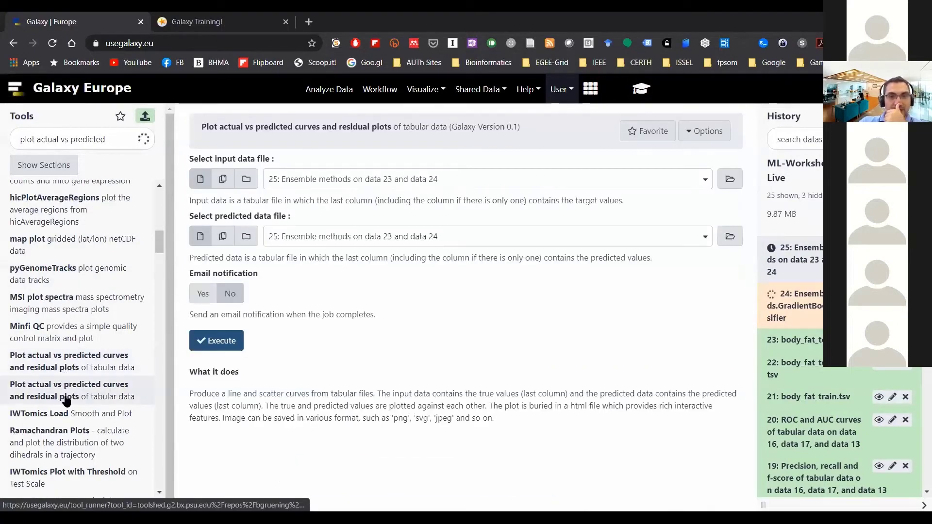
pyautogui.click(66, 397)
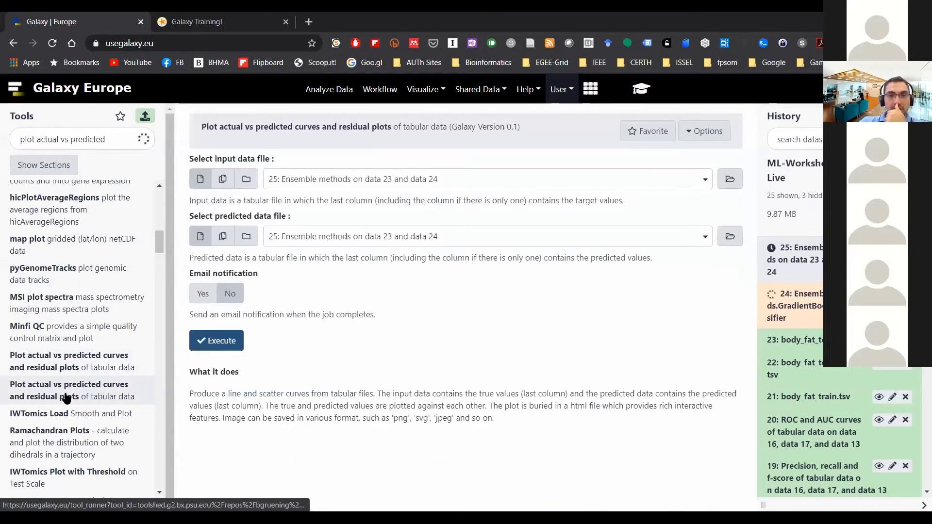
pyautogui.click(65, 367)
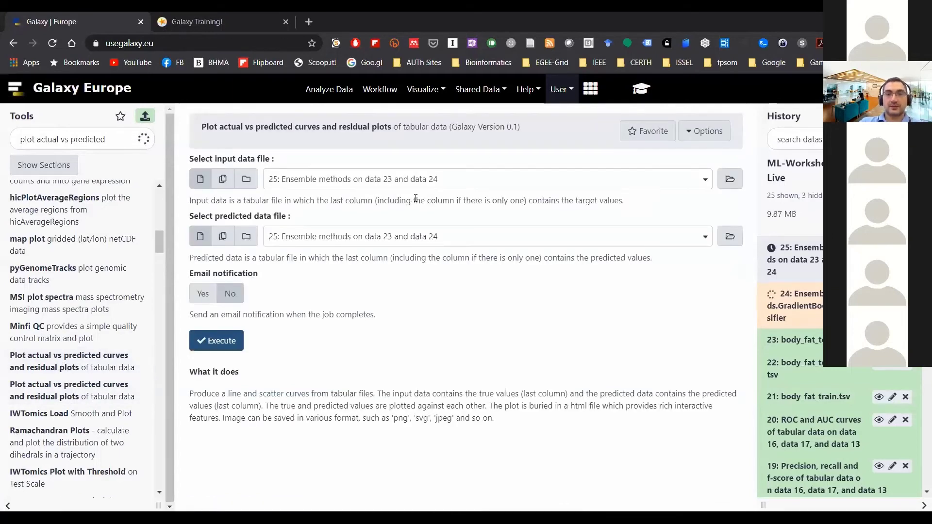
# Step: Run the plot job with body_fat_test_labels.tsv as input data and dataset 25, Ensemble methods on data 23 and data 24, as predicted data
pyautogui.click(372, 188)
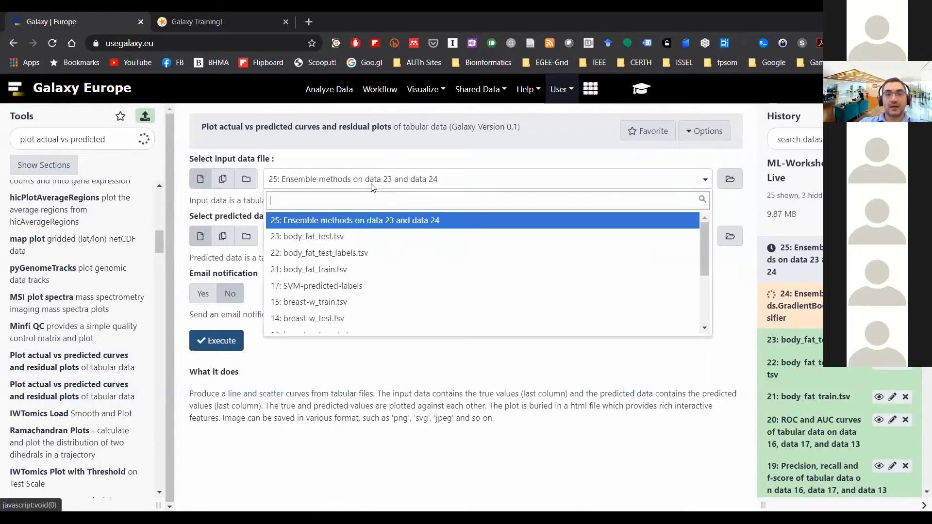
pyautogui.click(373, 223)
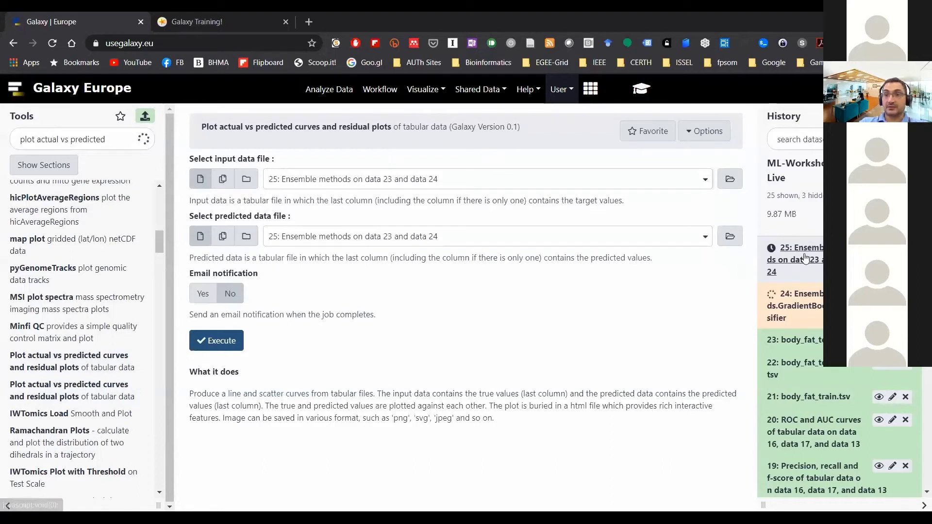
pyautogui.click(408, 238)
pyautogui.click(389, 277)
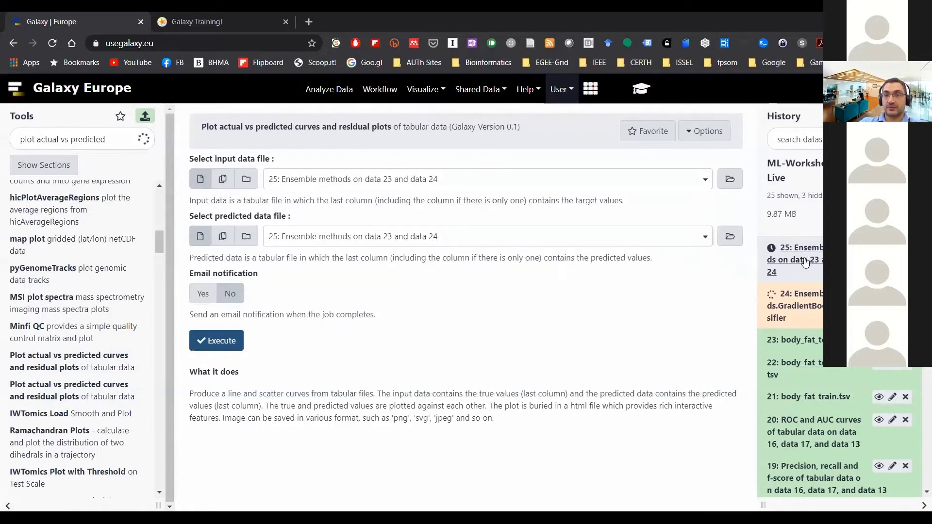
pyautogui.click(315, 179)
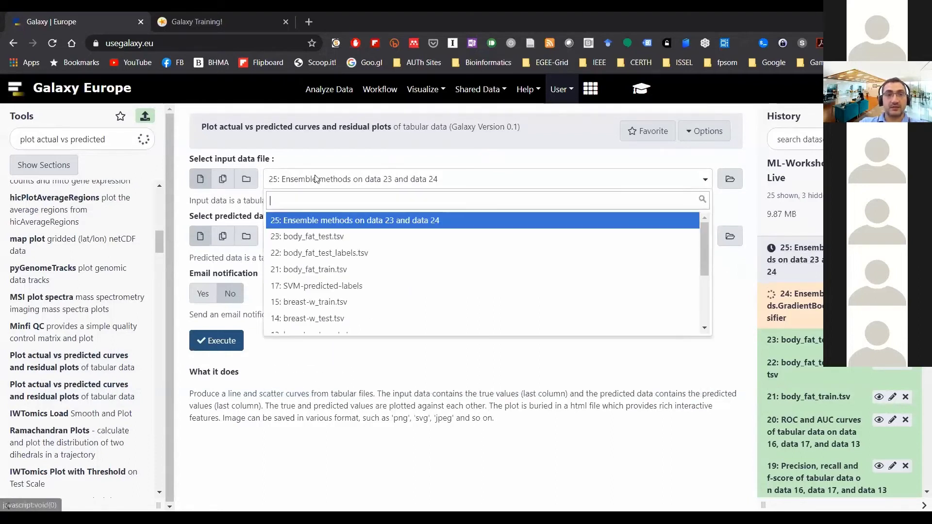
pyautogui.click(340, 254)
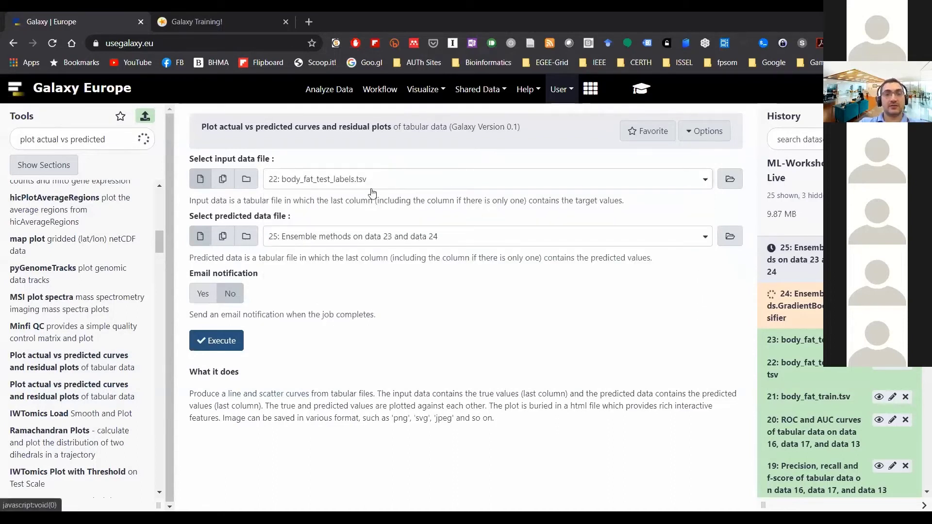
pyautogui.click(216, 340)
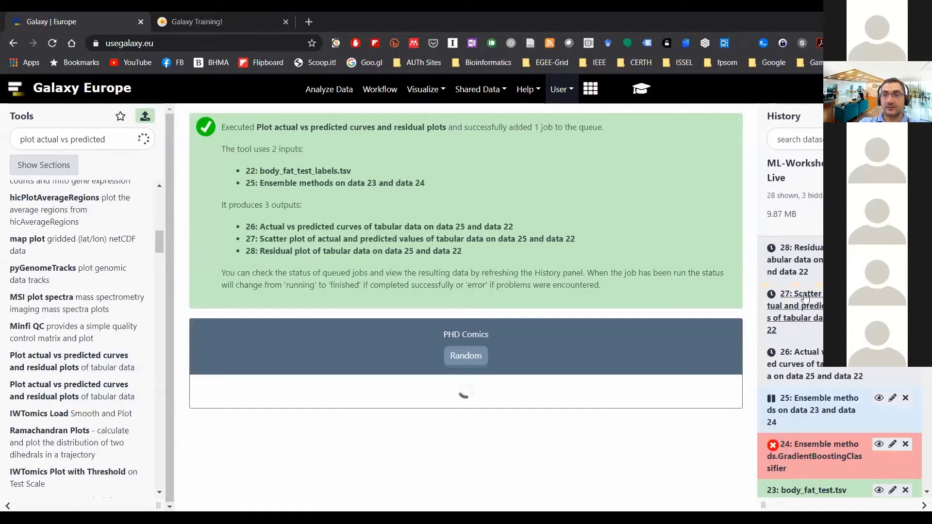
pyautogui.scroll(-2, 816, 375)
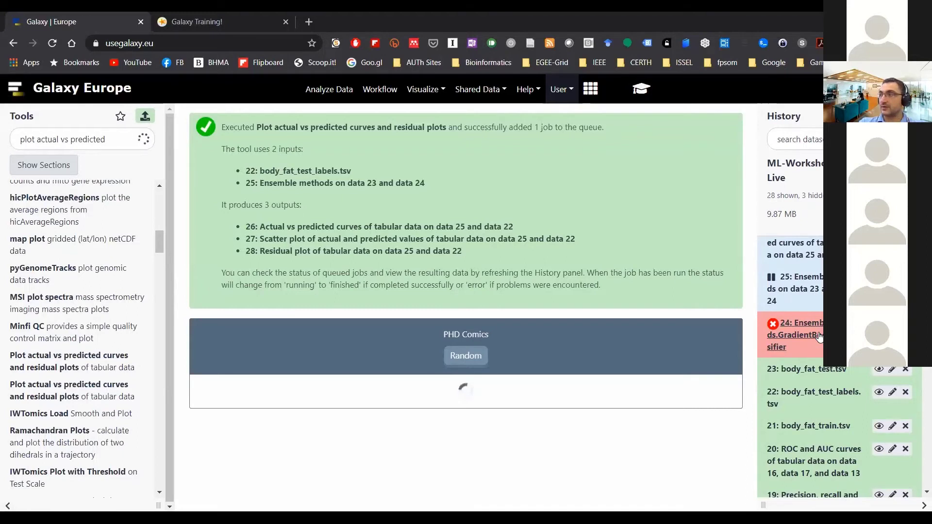
# Step: Open the error report of failed dataset 24, the Gradient Boosting Classifier, and examine the traceback in the tool's standard error
pyautogui.click(818, 335)
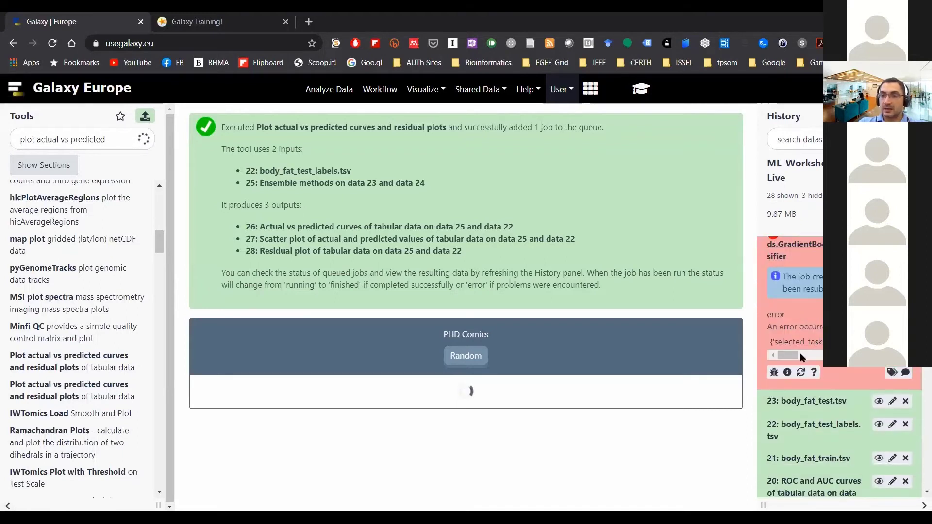
pyautogui.hscroll(5, 800, 353)
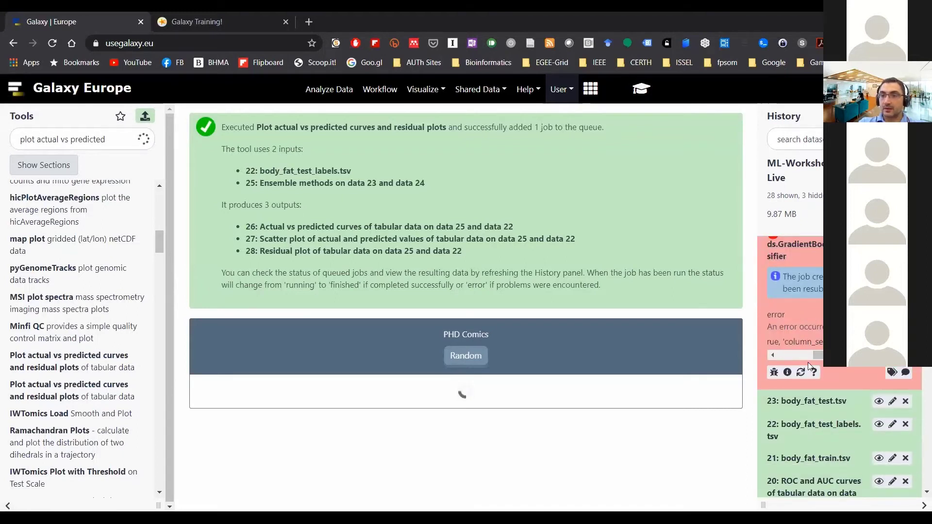
pyautogui.click(822, 314)
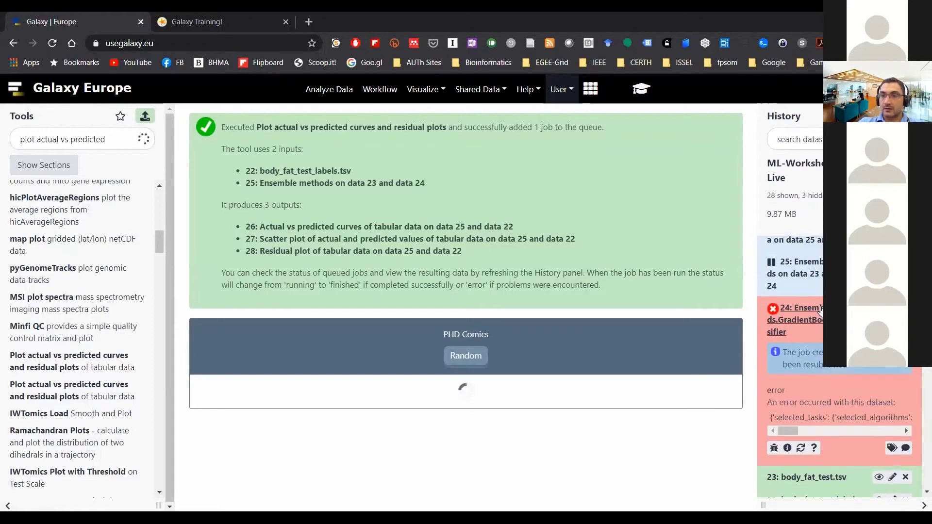
pyautogui.click(823, 317)
pyautogui.click(774, 447)
pyautogui.scroll(-5, 459, 278)
pyautogui.scroll(-5, 459, 279)
pyautogui.tripleClick(208, 342)
pyautogui.click(292, 352)
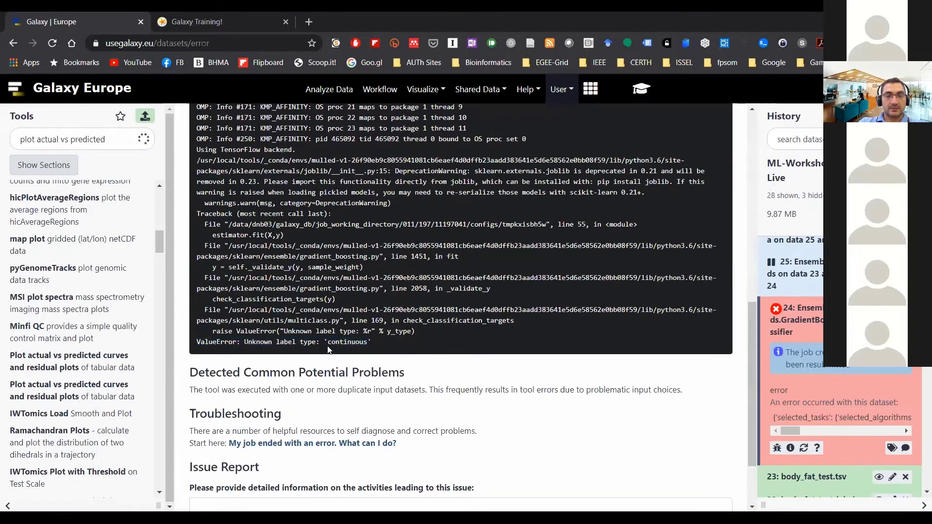
pyautogui.scroll(15, 427, 338)
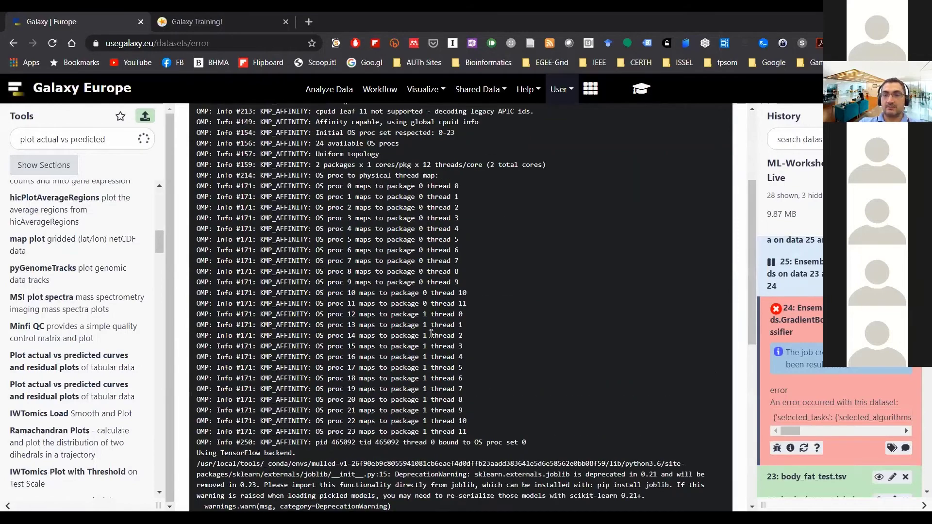
# Step: Reopen the failed Gradient Boosting Classifier job for a rerun and review its task, training dataset and column selection settings
pyautogui.click(801, 319)
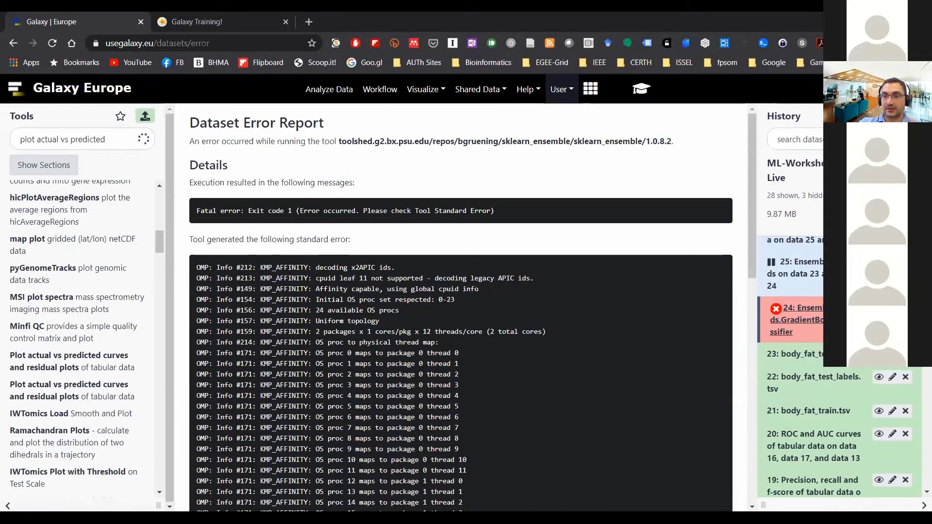
pyautogui.click(798, 320)
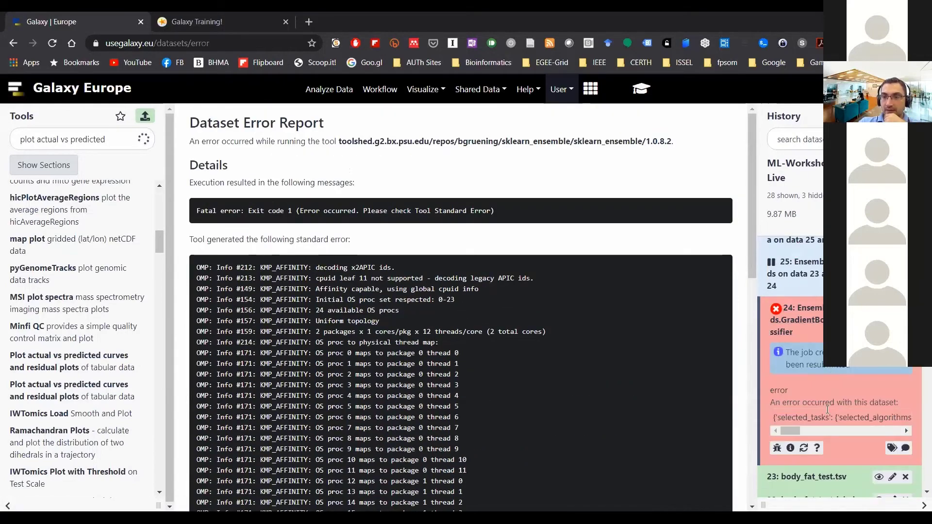
pyautogui.click(800, 448)
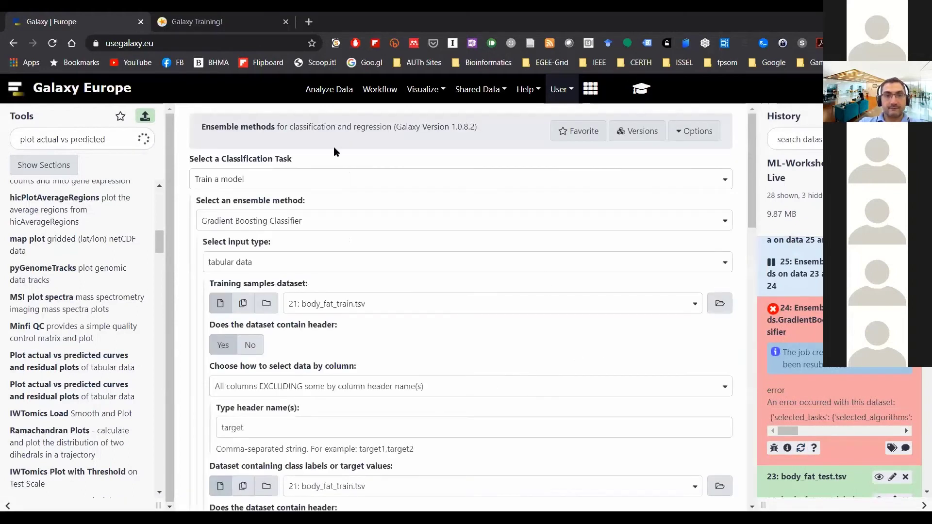
pyautogui.click(324, 175)
pyautogui.click(329, 179)
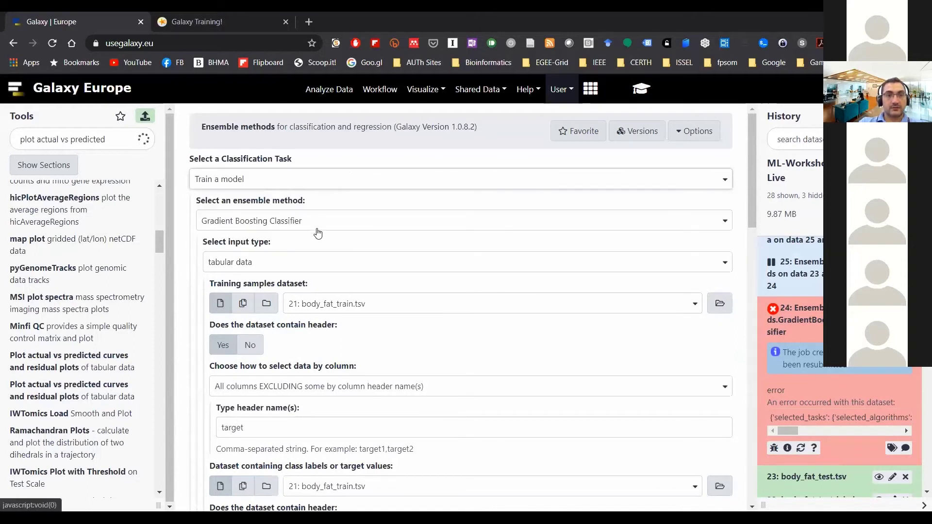
pyautogui.scroll(-1, 365, 306)
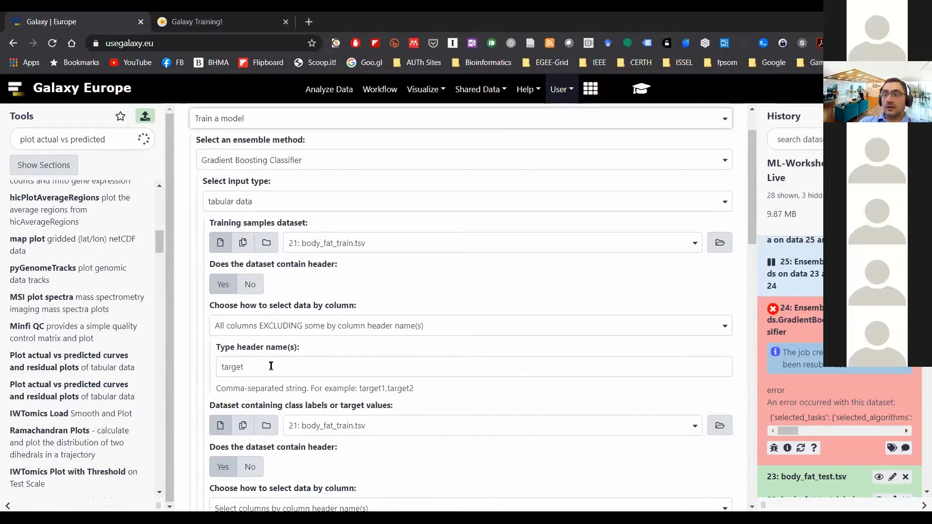
pyautogui.scroll(-3, 308, 341)
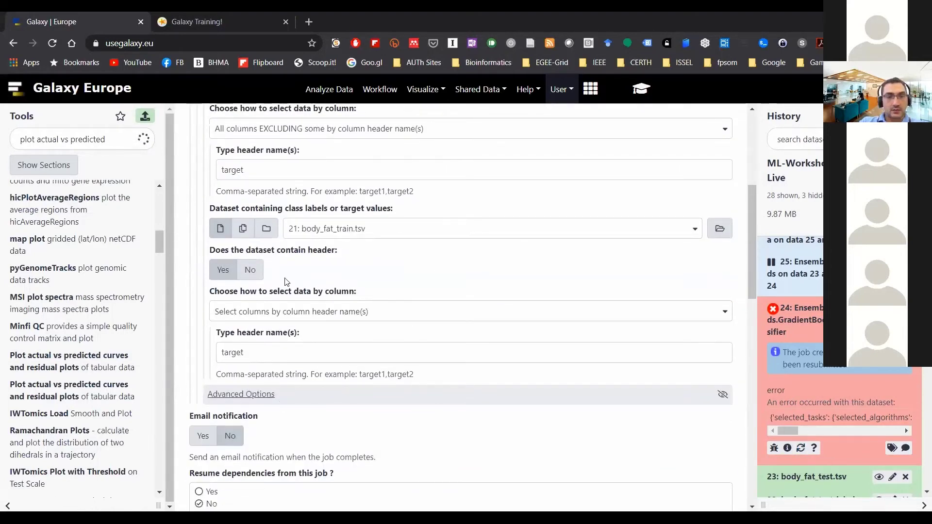
# Step: Reselect 21: body_fat_train.tsv as the dataset containing class labels or target values and compare it with the training samples dataset
pyautogui.click(328, 238)
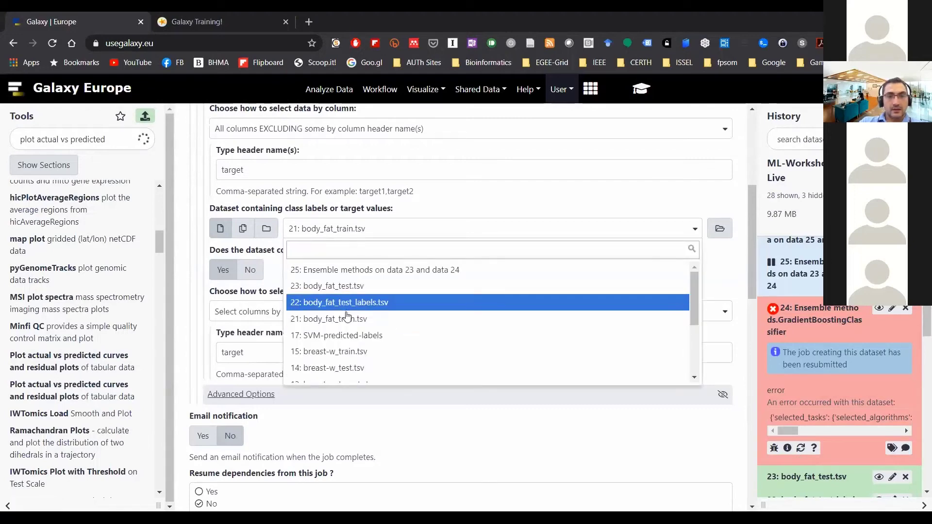
pyautogui.click(371, 320)
pyautogui.scroll(2, 371, 321)
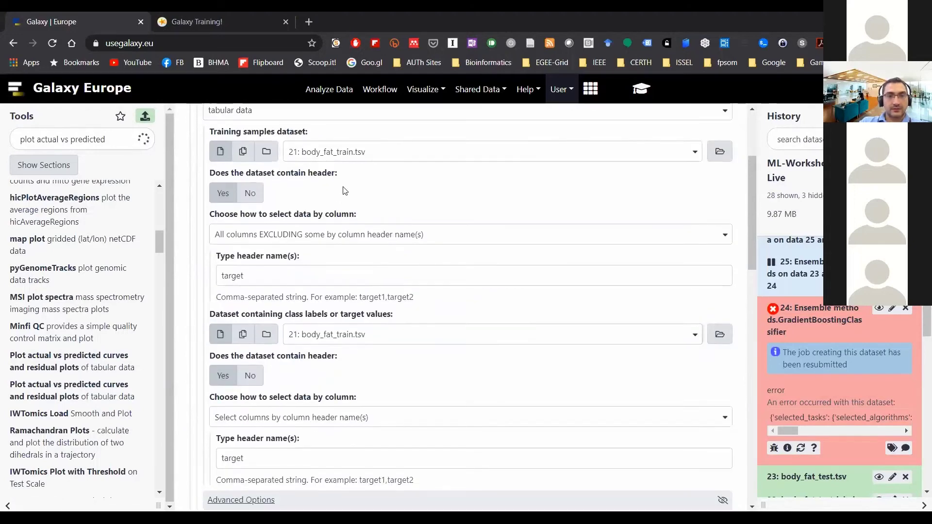
pyautogui.scroll(-2, 249, 359)
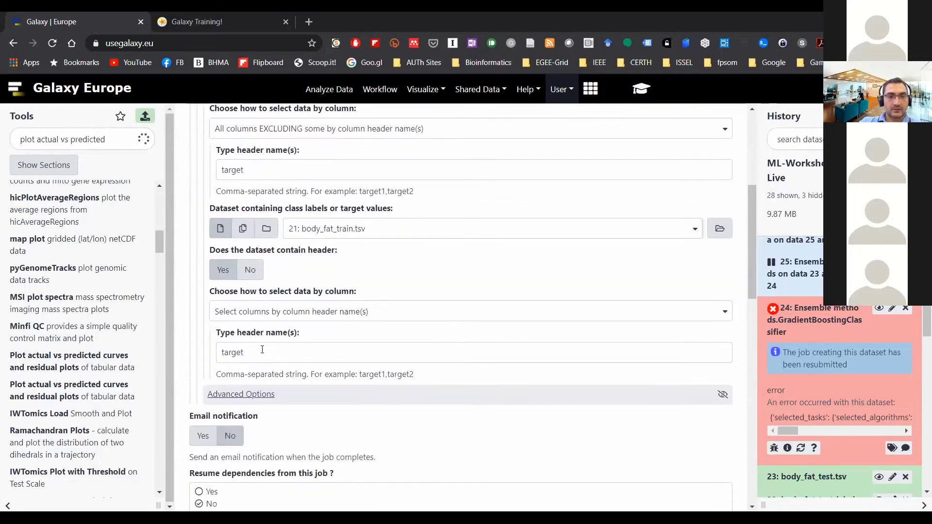
# Step: Expand body_fat_train.tsv in the history and check the header name of its last column in the preview
pyautogui.click(819, 321)
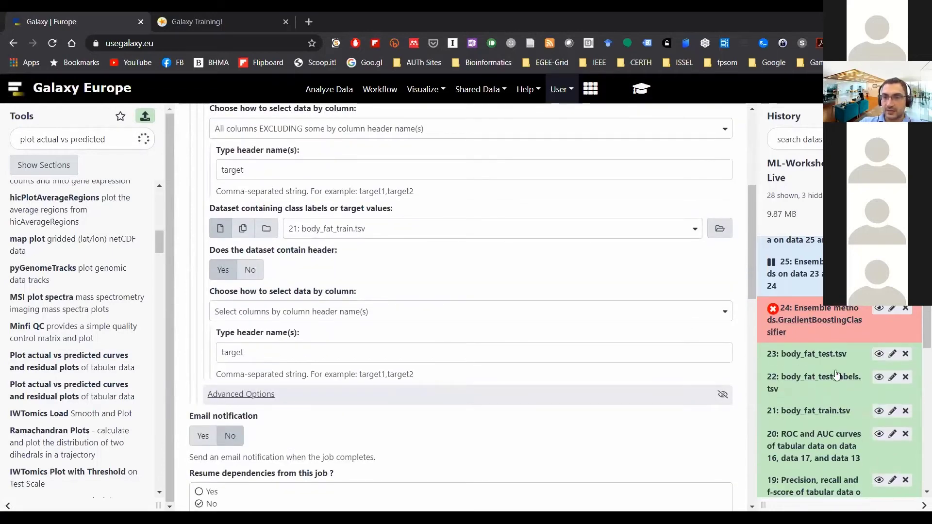
pyautogui.click(830, 411)
pyautogui.scroll(-2, 830, 409)
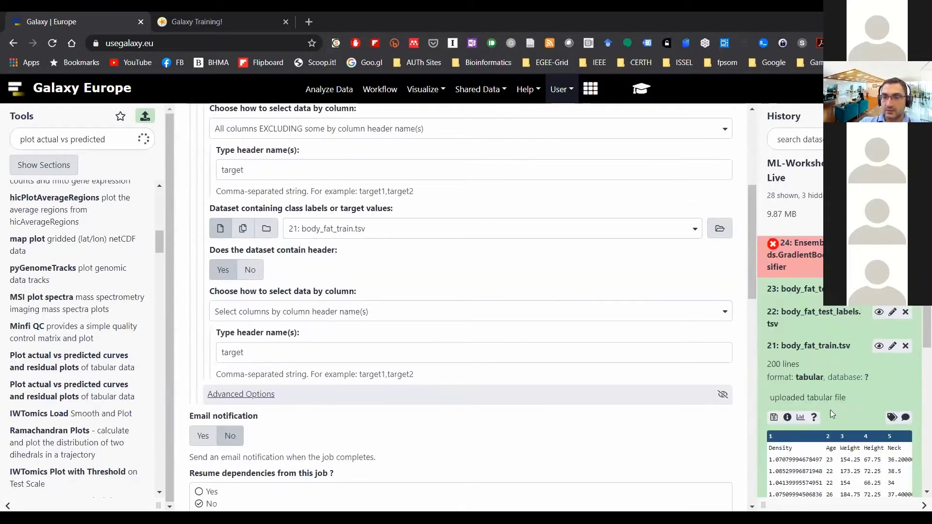
pyautogui.moveTo(797, 441); pyautogui.dragTo(868, 441)
pyautogui.click(868, 440)
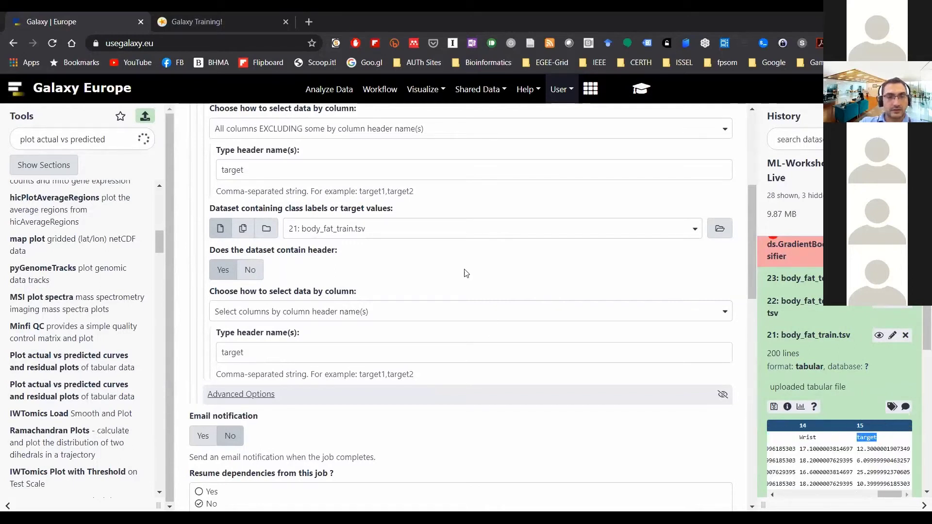
# Step: Expand the classifier's advanced options, examine the loss function and the remaining parameters, and collapse them again
pyautogui.click(259, 395)
pyautogui.scroll(-5, 439, 343)
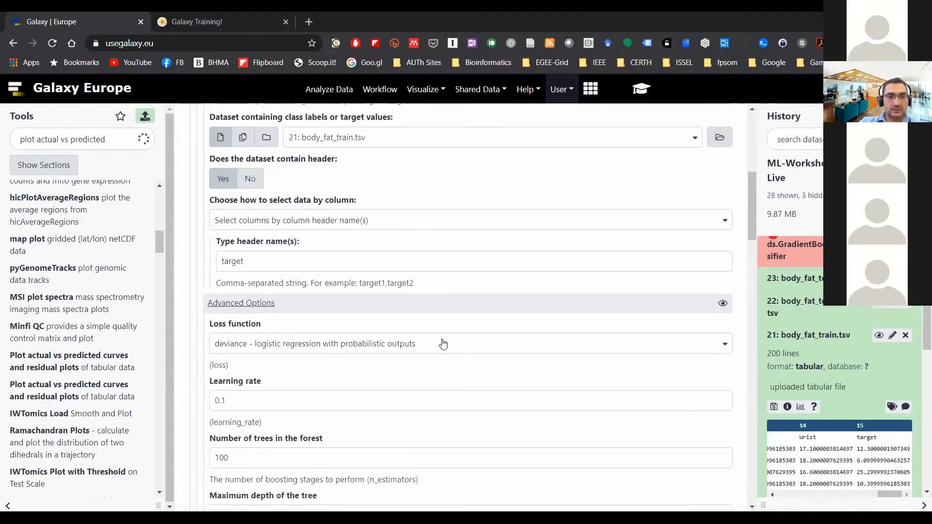
pyautogui.scroll(-12, 439, 340)
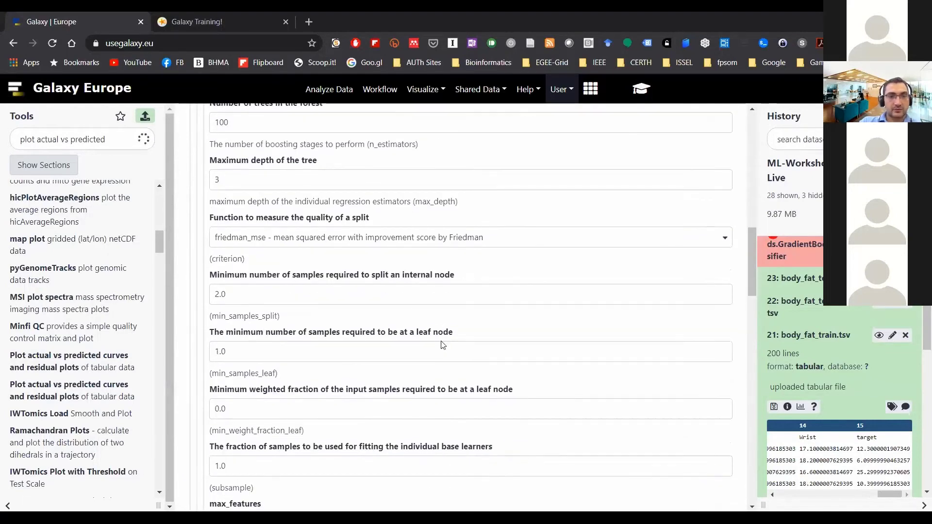
pyautogui.scroll(-4, 449, 340)
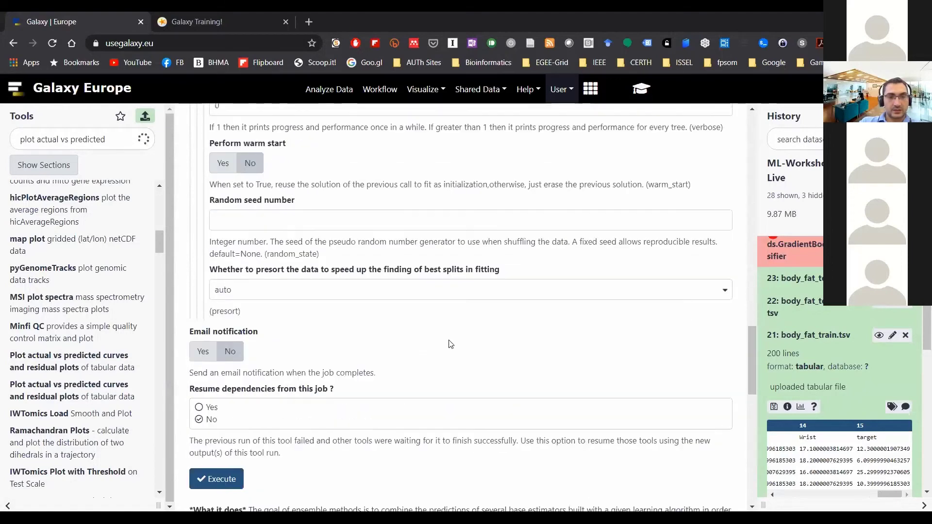
pyautogui.scroll(15, 427, 335)
pyautogui.scroll(2, 412, 331)
pyautogui.scroll(-4, 401, 326)
pyautogui.click(237, 349)
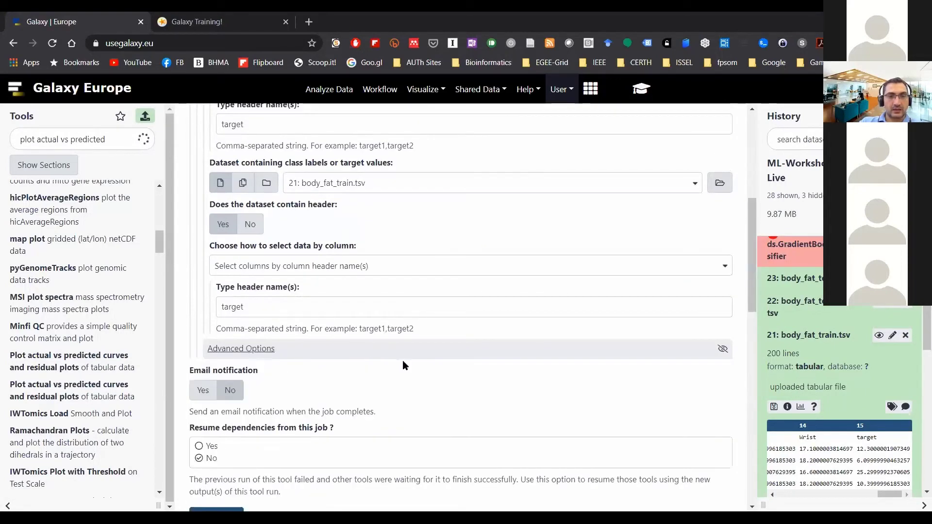
pyautogui.scroll(-1, 401, 359)
pyautogui.scroll(2, 401, 354)
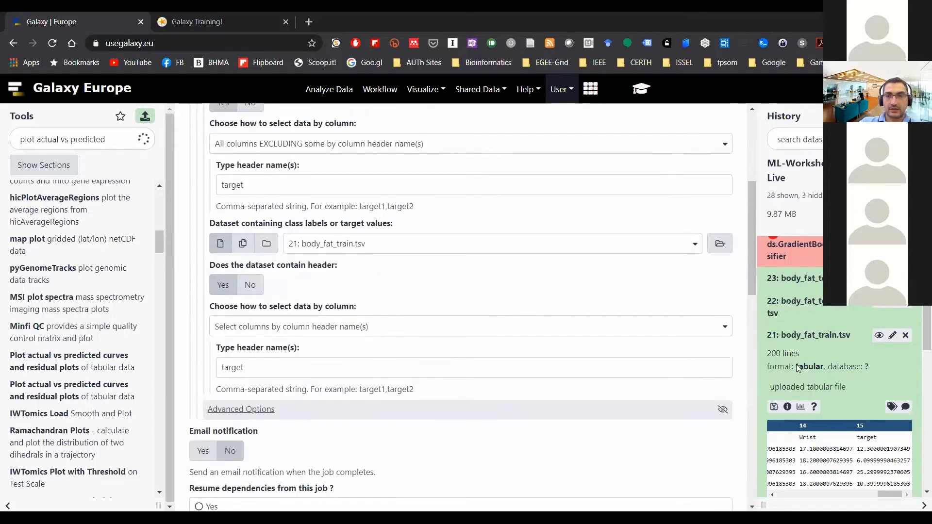
# Step: Return to the error report of dataset 24 and examine the label type named in the final ValueError line
pyautogui.click(791, 249)
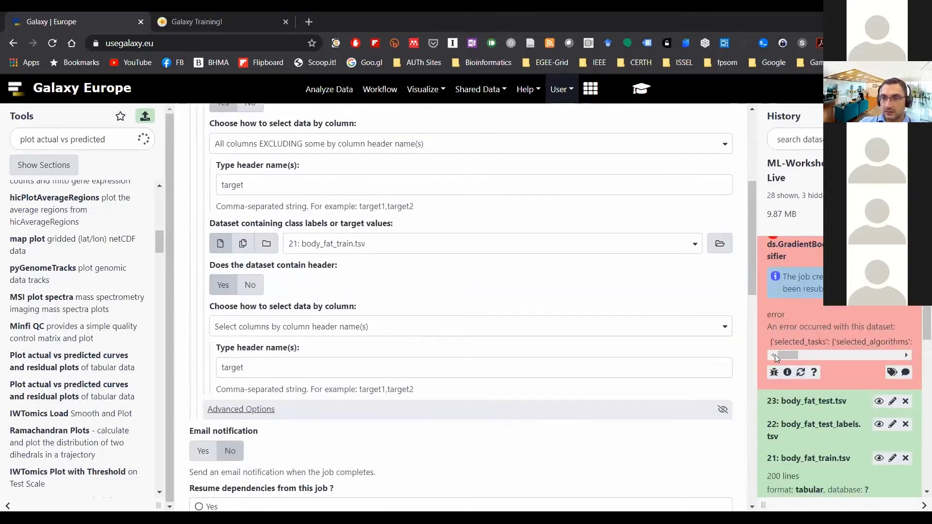
pyautogui.moveTo(788, 355); pyautogui.dragTo(903, 356)
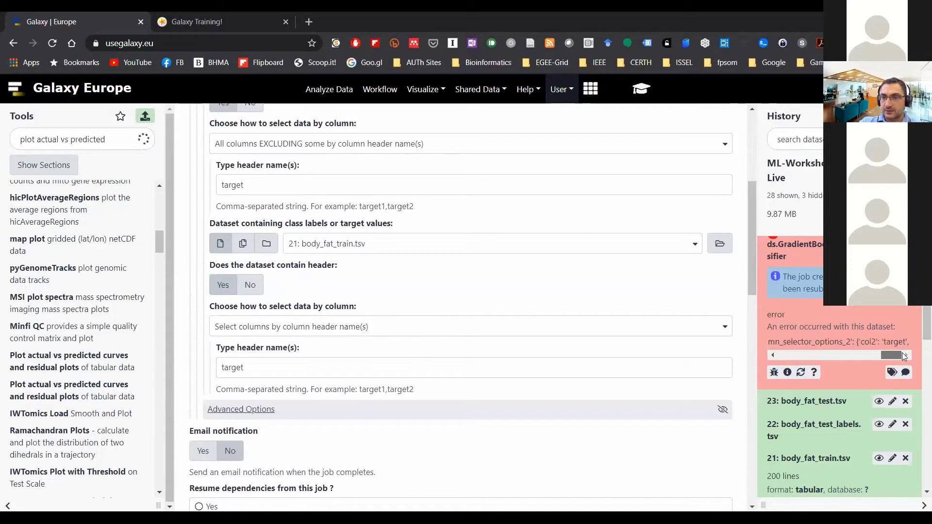
pyautogui.click(774, 372)
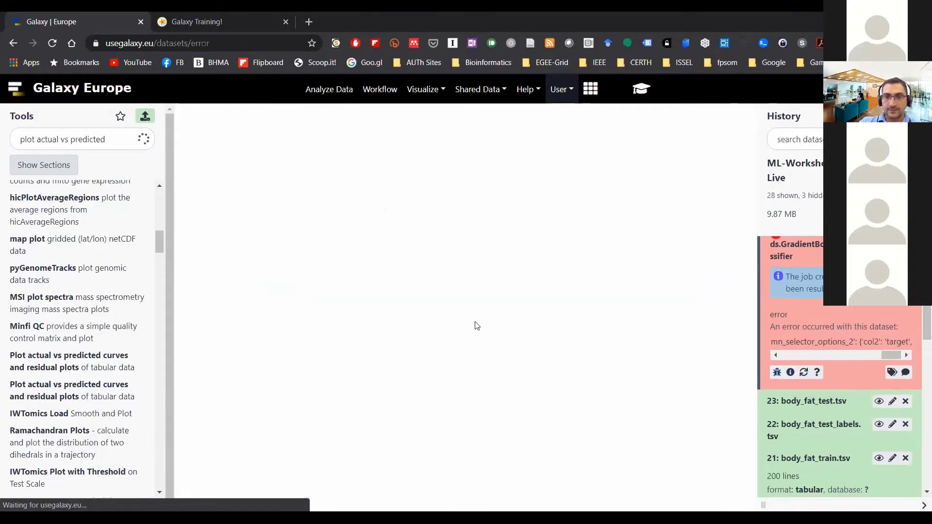
pyautogui.scroll(-5, 507, 333)
pyautogui.scroll(-4, 368, 346)
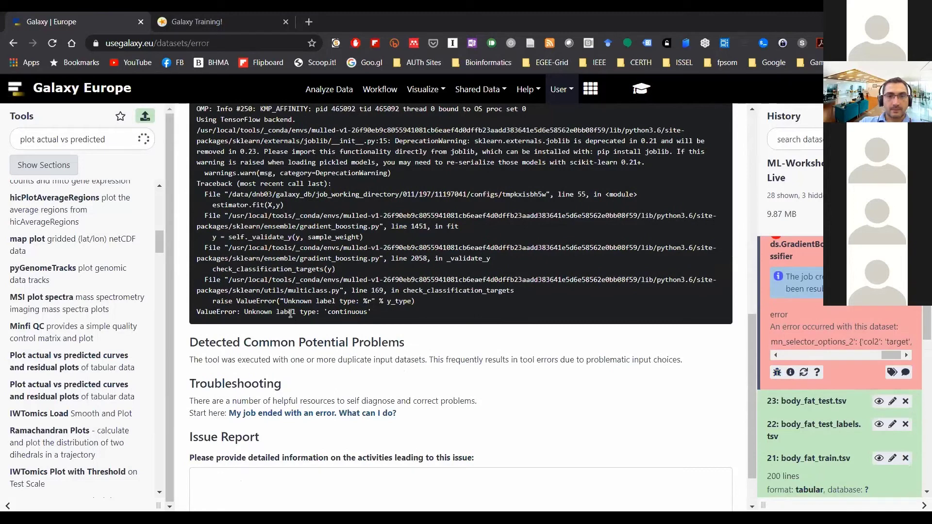
pyautogui.doubleClick(342, 313)
pyautogui.scroll(2, 377, 333)
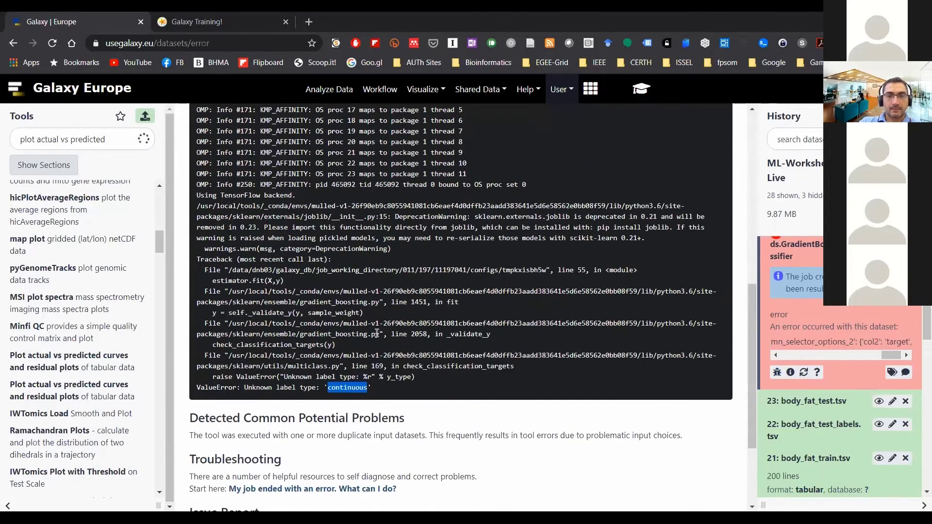
pyautogui.scroll(5, 377, 333)
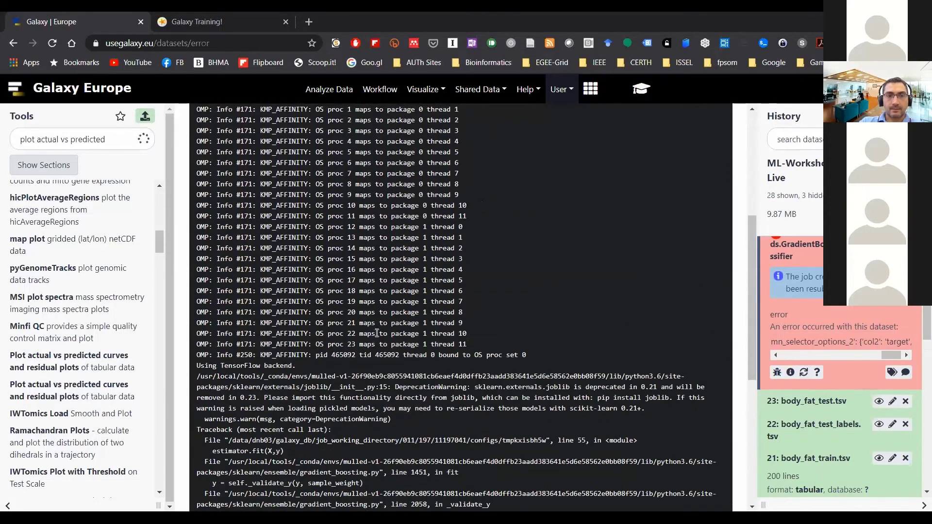
pyautogui.scroll(4, 377, 333)
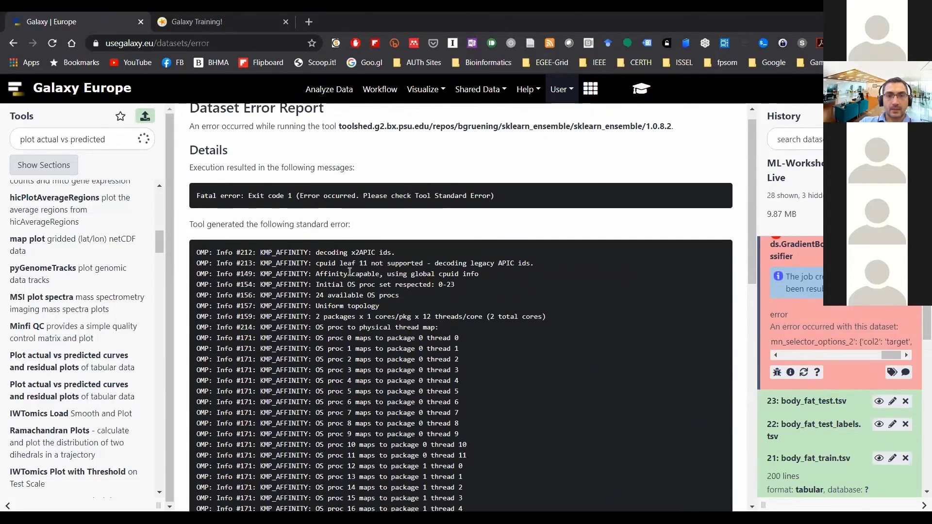
pyautogui.scroll(-5, 362, 268)
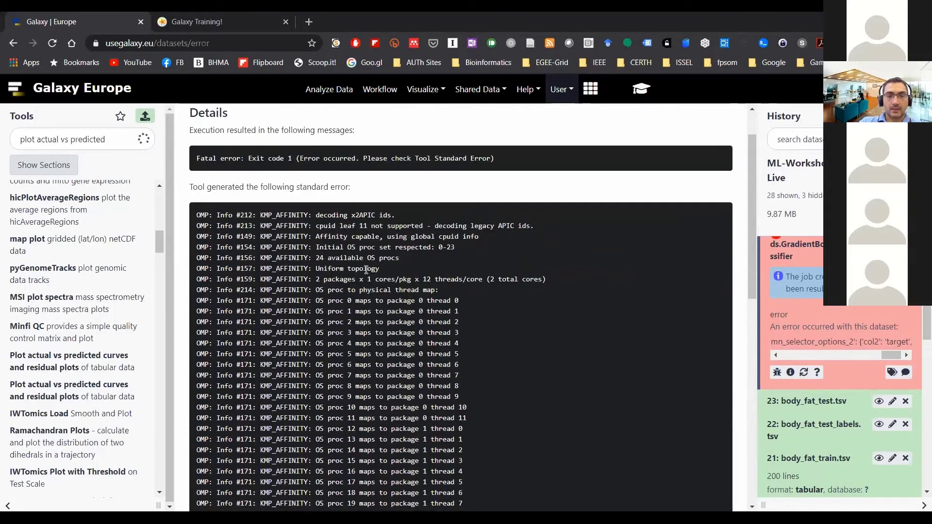
pyautogui.scroll(-3, 366, 269)
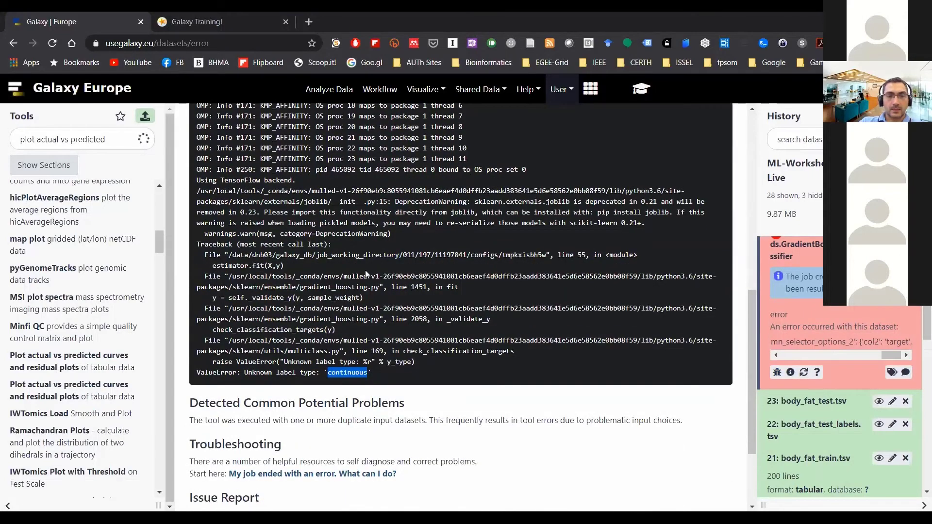
pyautogui.scroll(-1, 365, 270)
pyautogui.scroll(12, 366, 270)
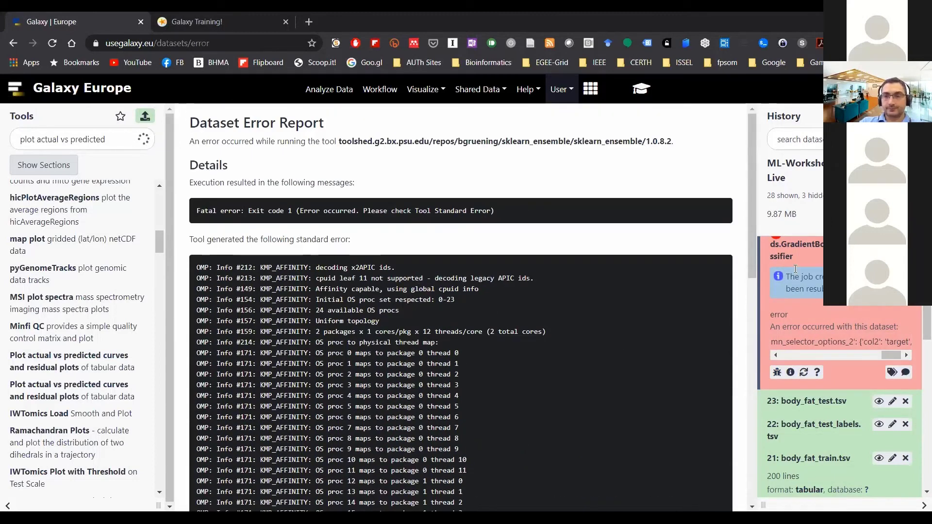
pyautogui.scroll(1, 795, 279)
# Step: Expand the failed dataset 24 in the history, reload the page and open its job for rerunning
pyautogui.click(793, 330)
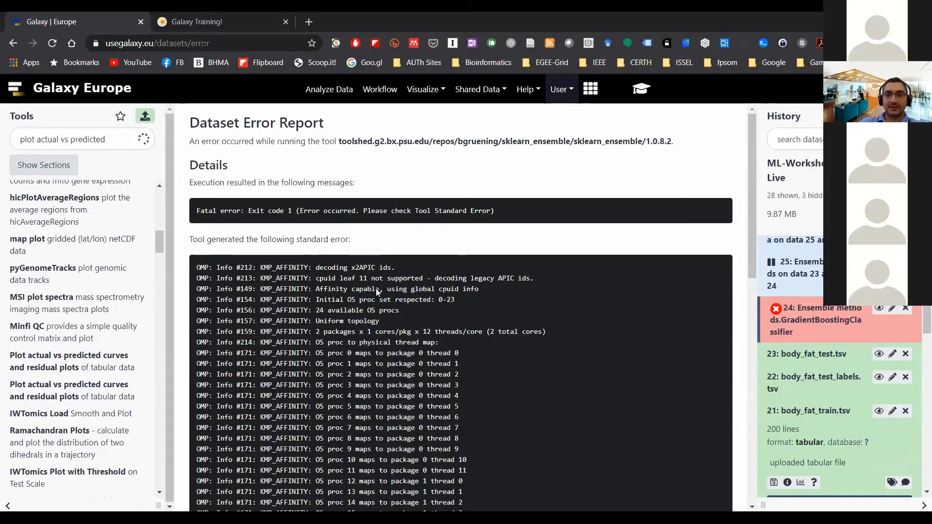
pyautogui.click(815, 320)
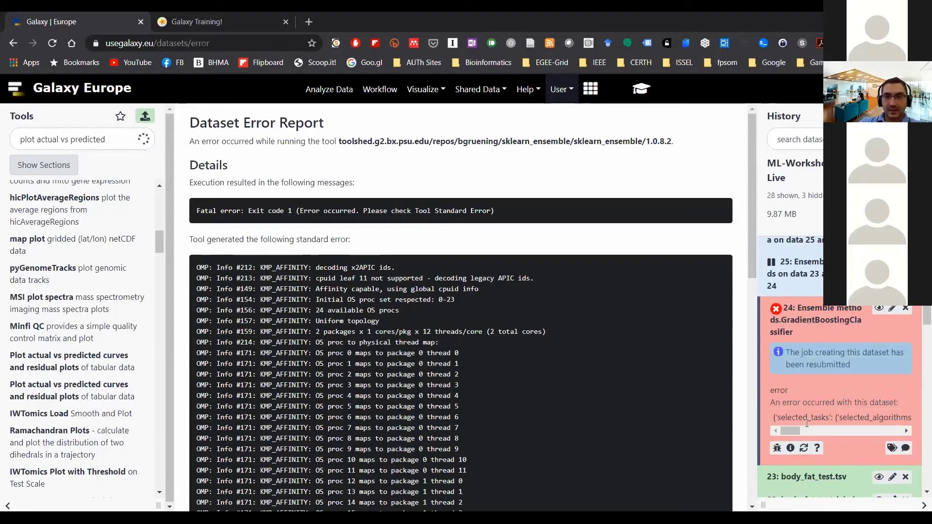
pyautogui.click(804, 449)
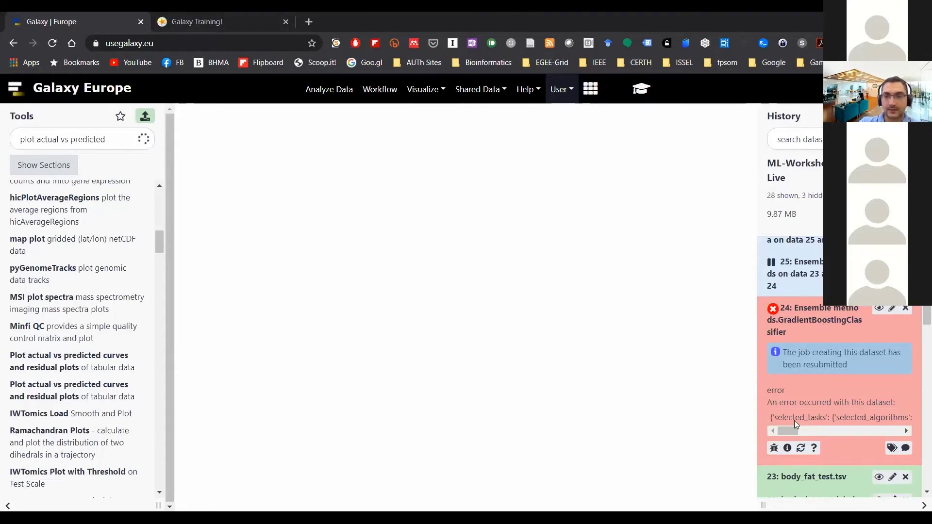
pyautogui.click(52, 45)
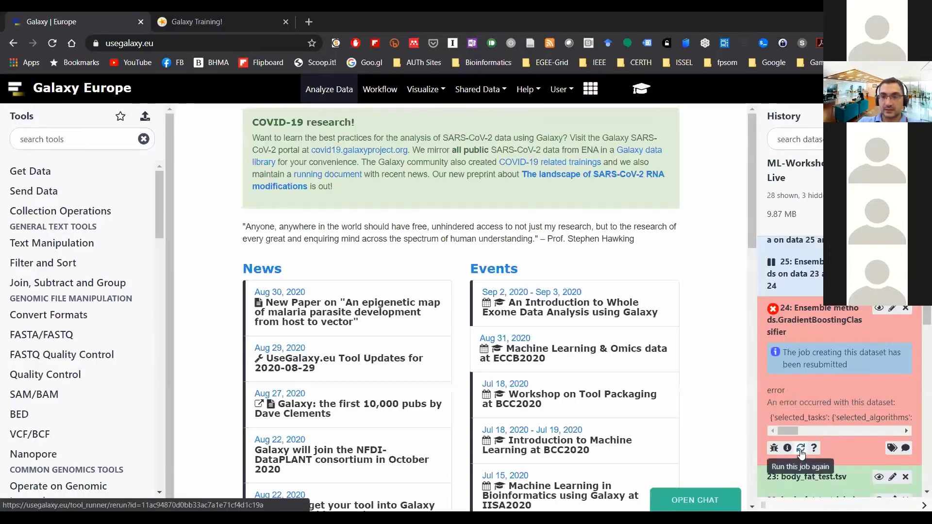
pyautogui.click(800, 449)
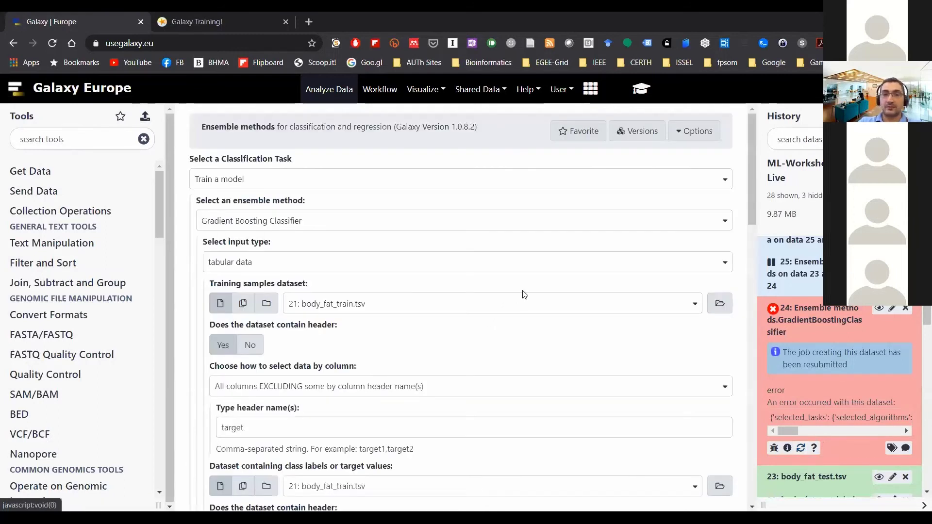
# Step: Change the ensemble method of the training task to Gradient Boosting Regressor
pyautogui.click(385, 227)
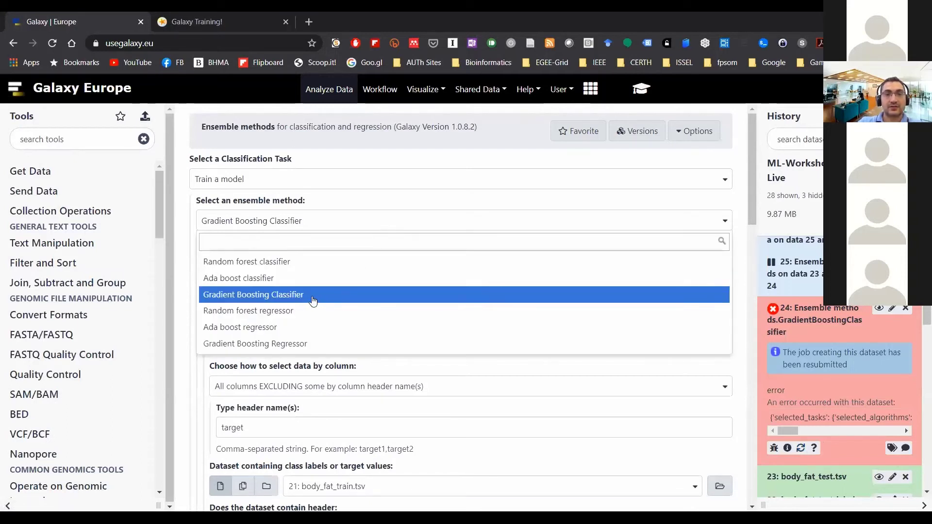
pyautogui.click(310, 345)
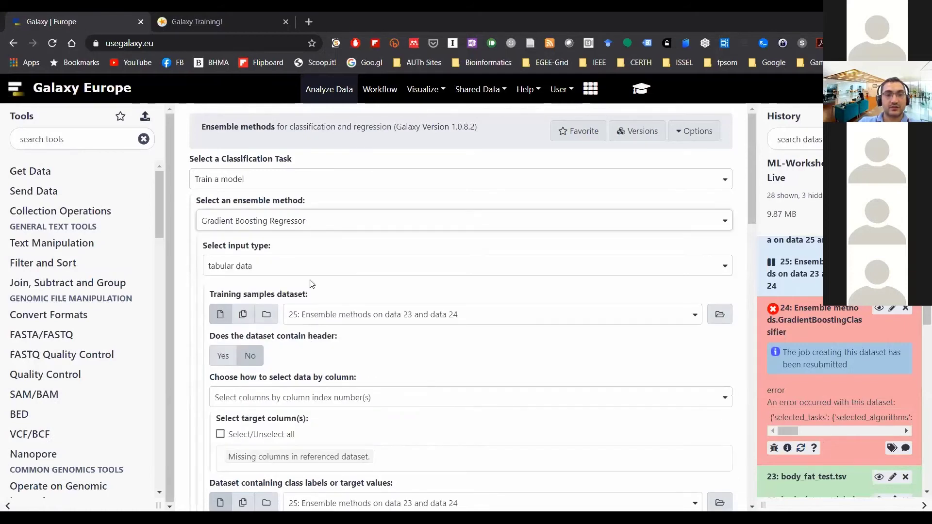
pyautogui.click(325, 225)
pyautogui.click(325, 225)
pyautogui.scroll(-1, 378, 311)
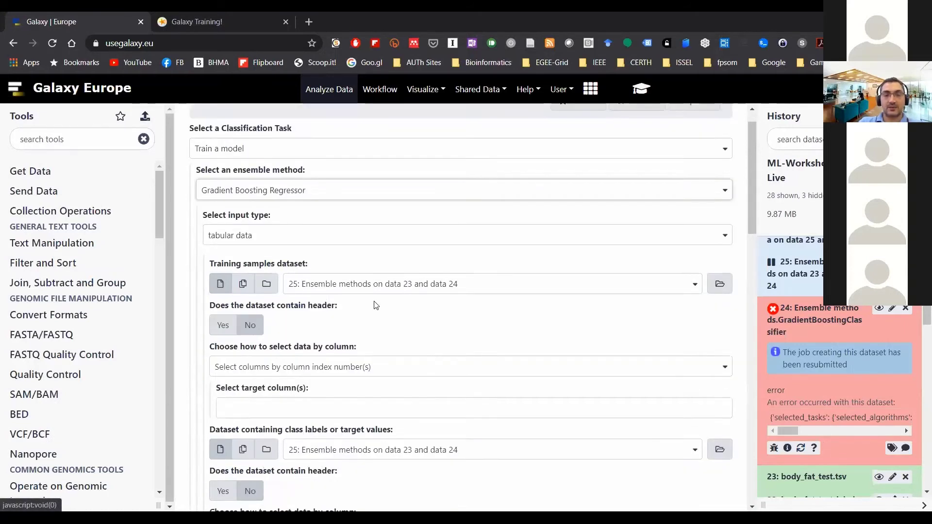
pyautogui.scroll(1, 478, 261)
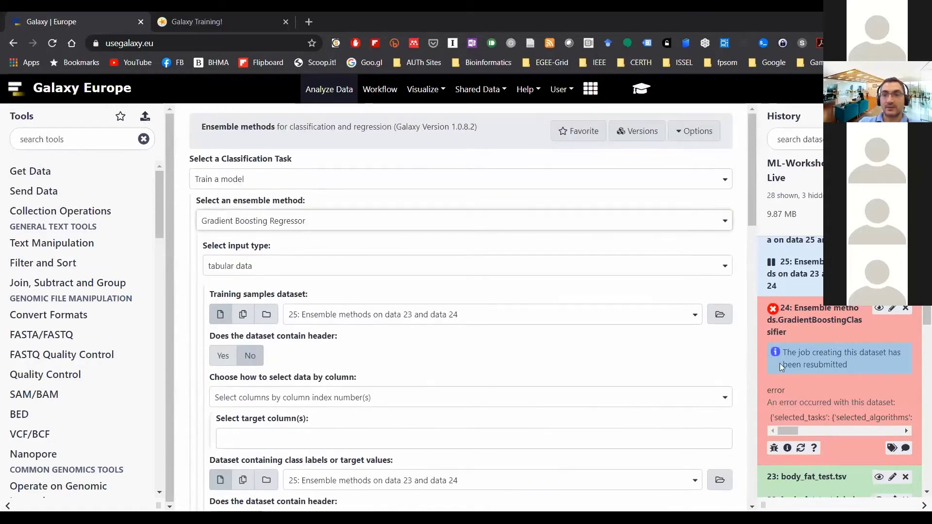
# Step: Delete the four paused prediction and plot datasets 25, 26, 27 and 28 from the history
pyautogui.scroll(2, 835, 349)
pyautogui.click(905, 353)
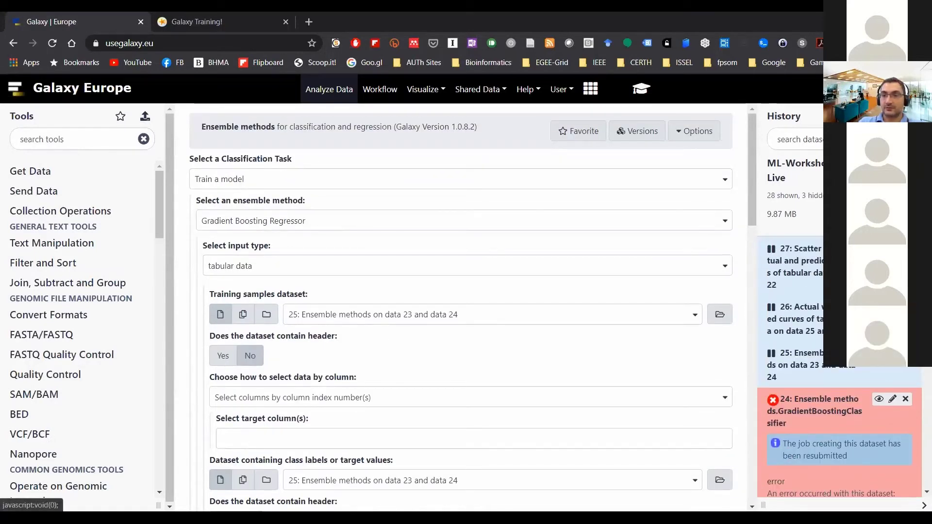
pyautogui.click(905, 307)
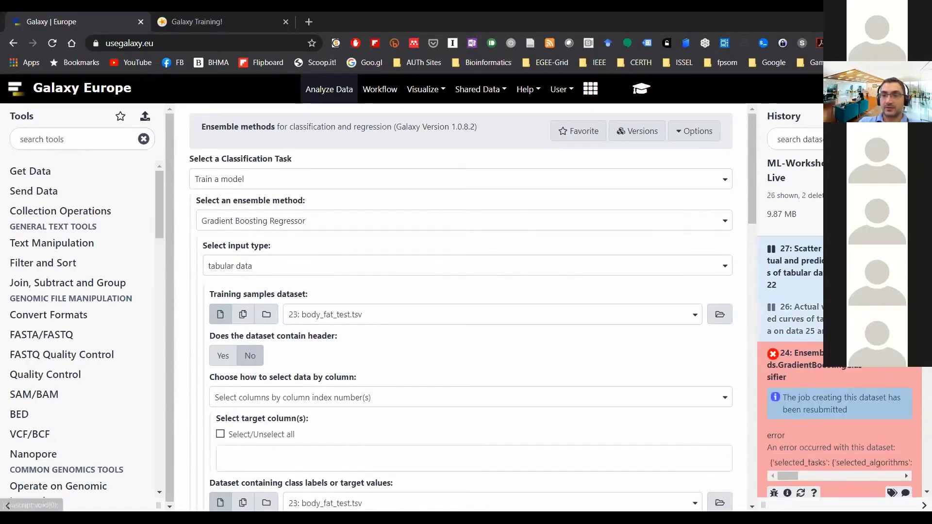
pyautogui.click(906, 249)
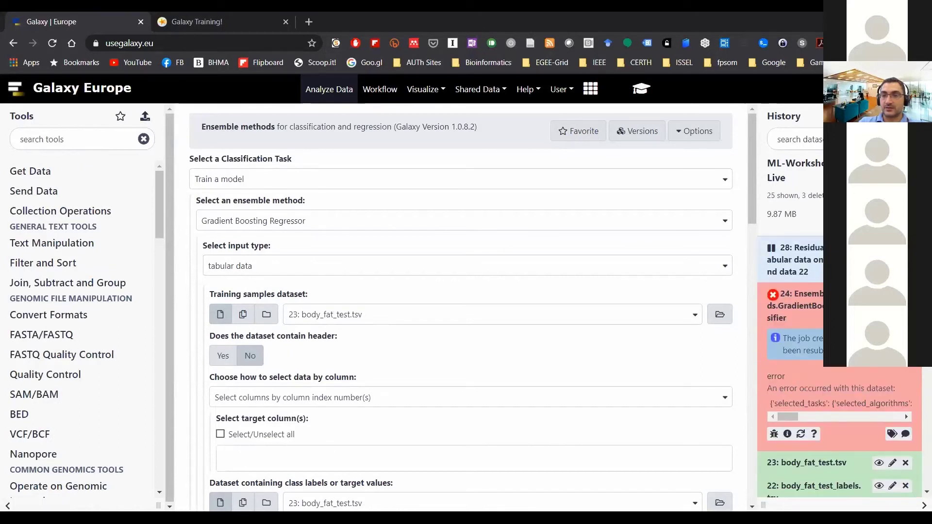
pyautogui.click(905, 245)
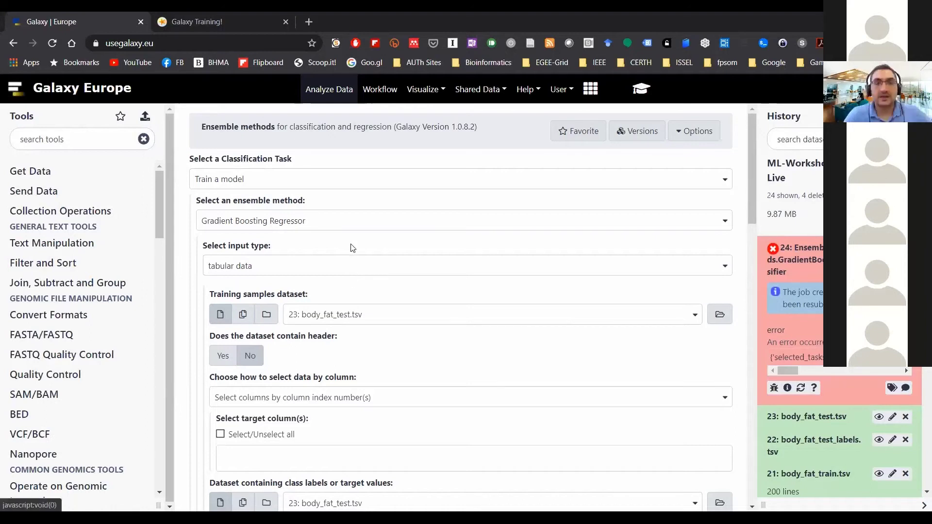
# Step: Switch the ensemble method to Gradient Boosting Classifier for comparison and set it back to Gradient Boosting Regressor
pyautogui.click(352, 224)
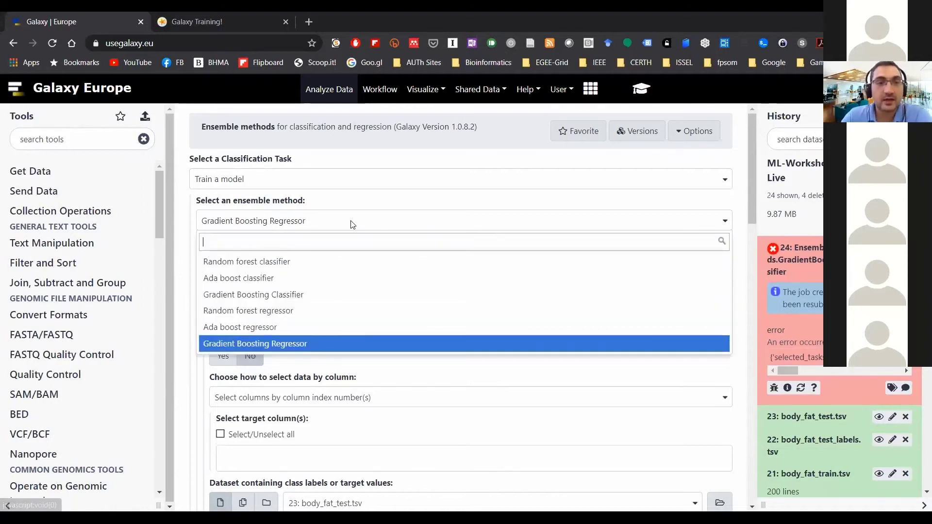
pyautogui.click(304, 295)
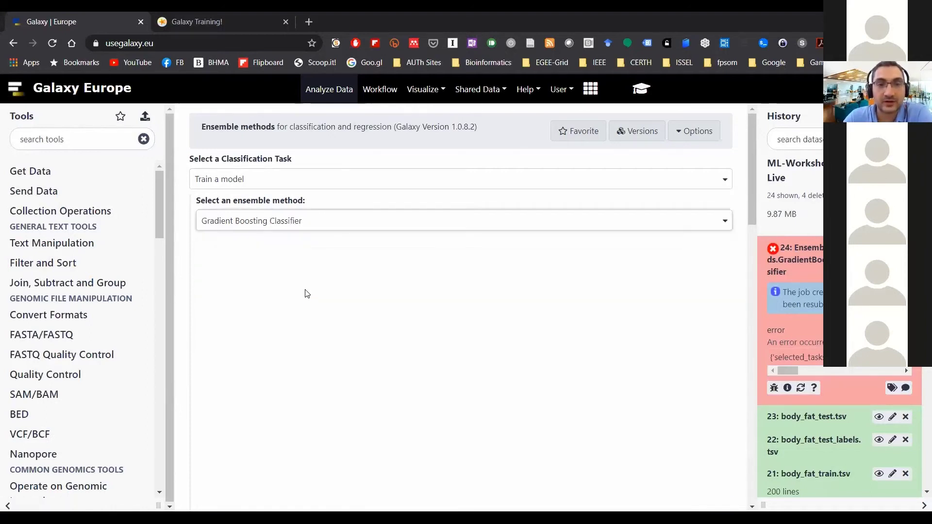
pyautogui.click(325, 221)
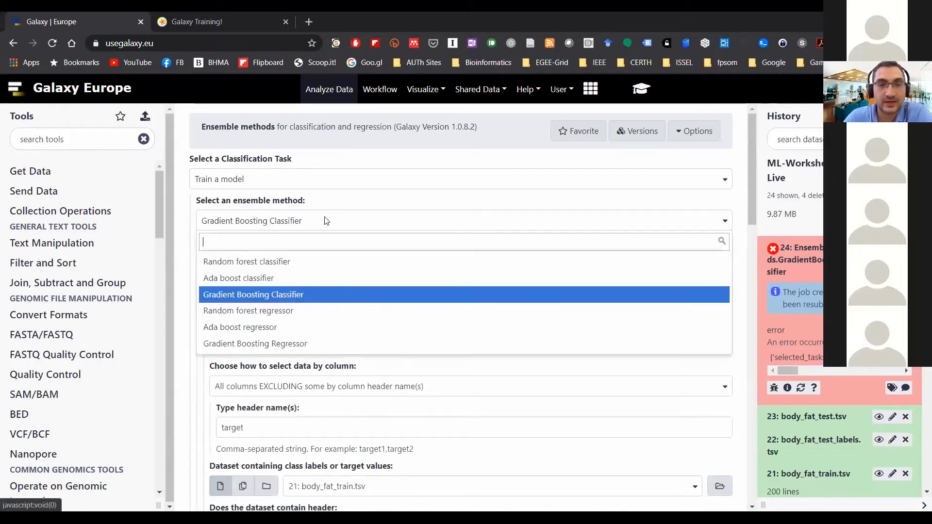
pyautogui.click(305, 343)
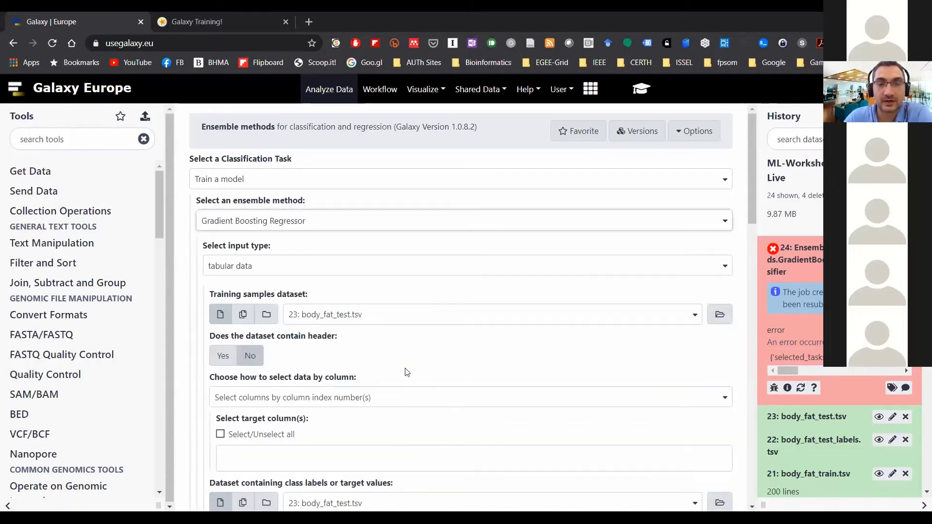
# Step: Use 21: body_fat_train.tsv with a header as training samples, selecting all columns EXCLUDING some by column header name(s)
pyautogui.scroll(-3, 398, 366)
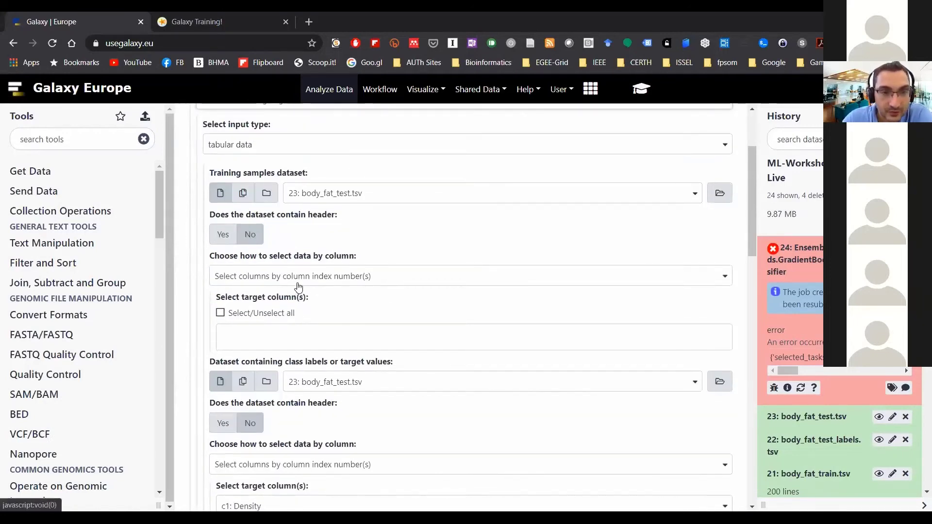
pyautogui.click(224, 233)
pyautogui.click(333, 197)
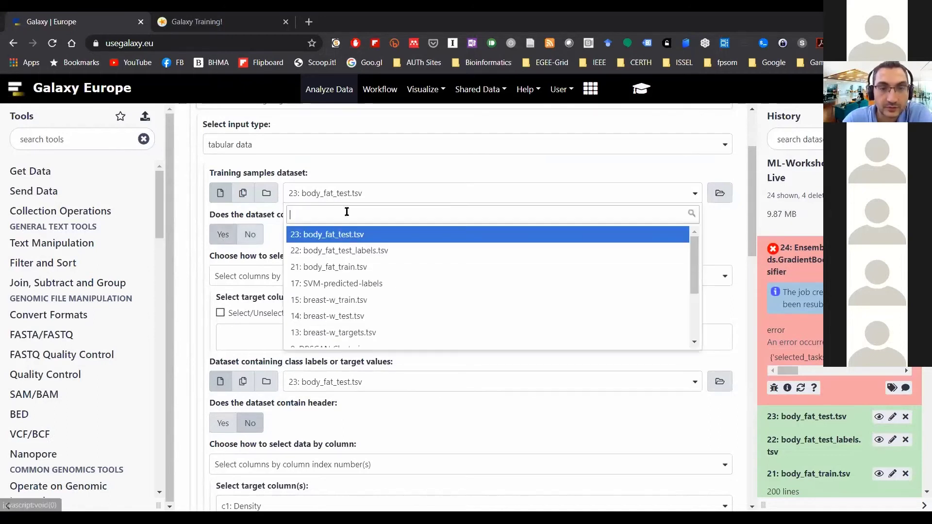
pyautogui.click(360, 269)
pyautogui.click(305, 278)
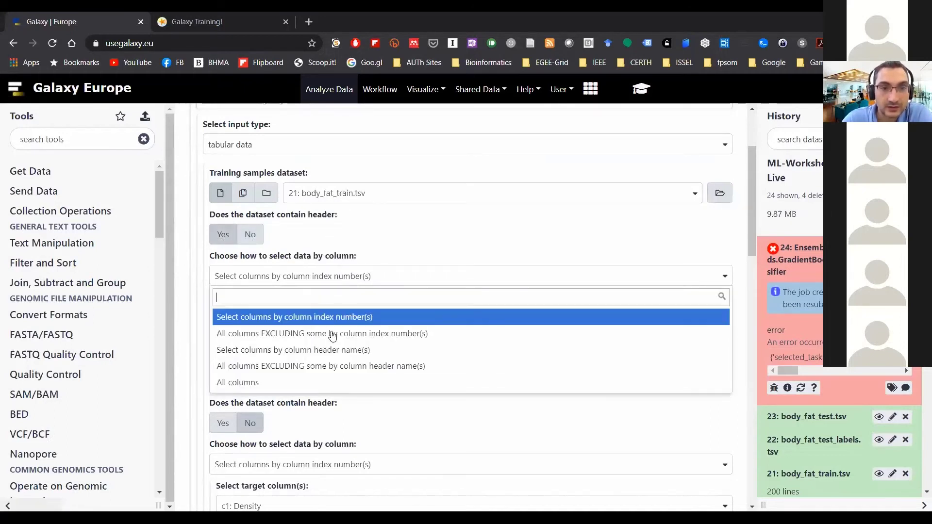
pyautogui.click(340, 366)
# Step: Copy the header of the last column from the body_fat_train.tsv preview and enter target as the excluded header name
pyautogui.click(289, 324)
pyautogui.click(805, 263)
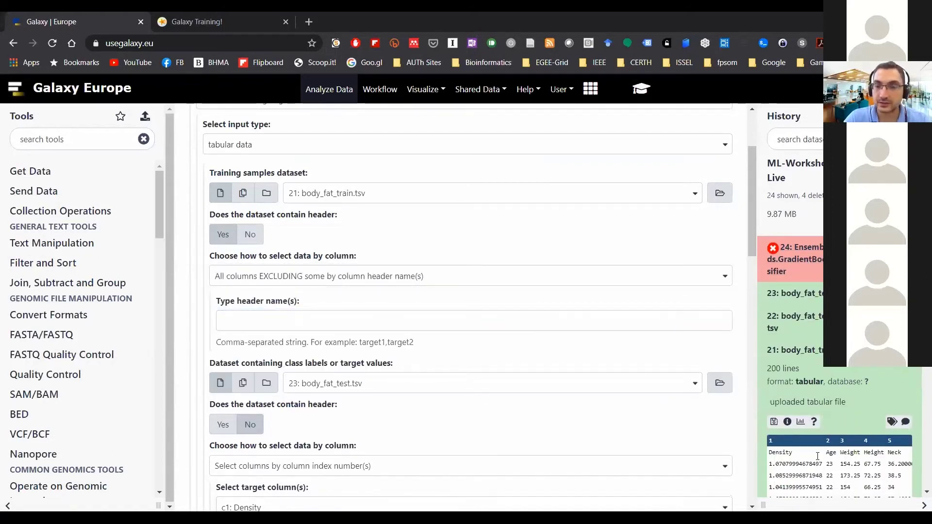
pyautogui.scroll(-1, 818, 456)
pyautogui.hscroll(5, 854, 418)
pyautogui.doubleClick(867, 393)
pyautogui.hotkey('ctrl', 'c')
pyautogui.click(323, 321)
pyautogui.hotkey('ctrl', 'v')
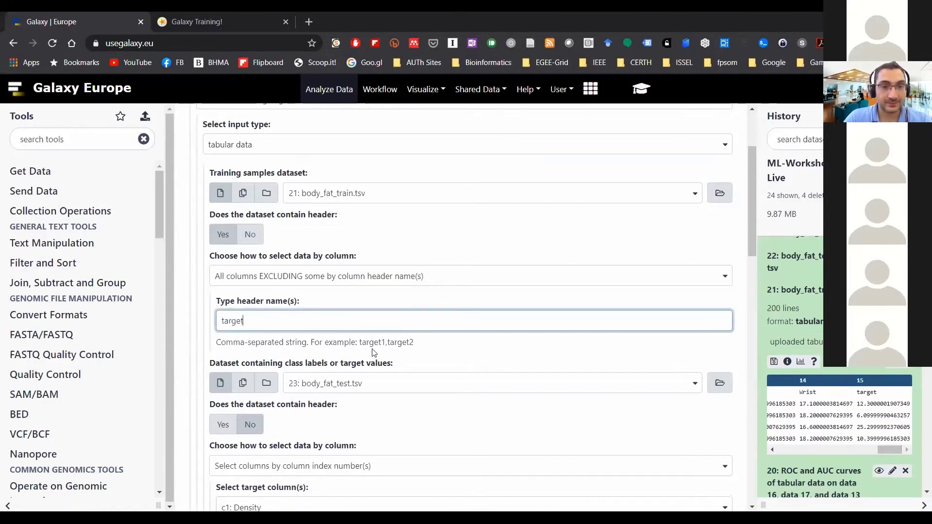
# Step: Set 21: body_fat_train.tsv as the dataset containing class labels or target values and mark it as containing a header
pyautogui.scroll(-1, 348, 355)
pyautogui.click(347, 356)
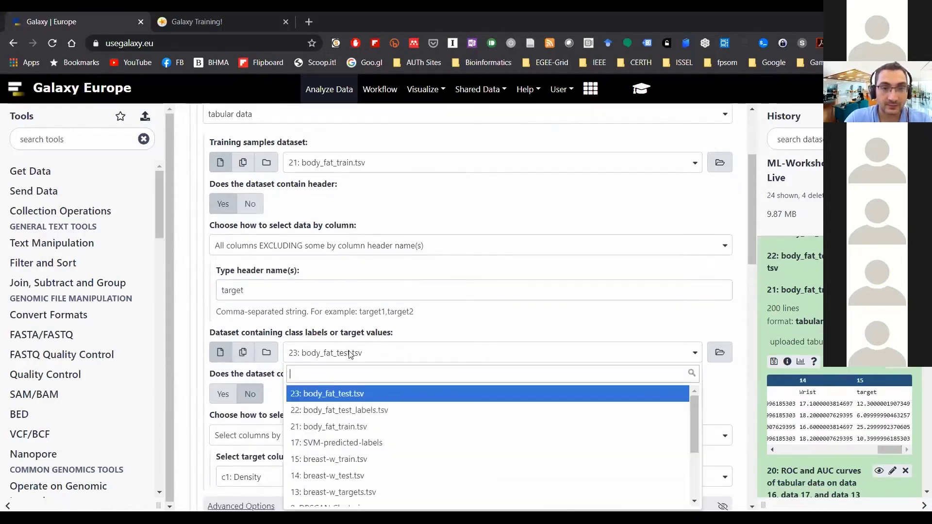
pyautogui.click(364, 424)
pyautogui.scroll(-2, 376, 395)
pyautogui.click(223, 333)
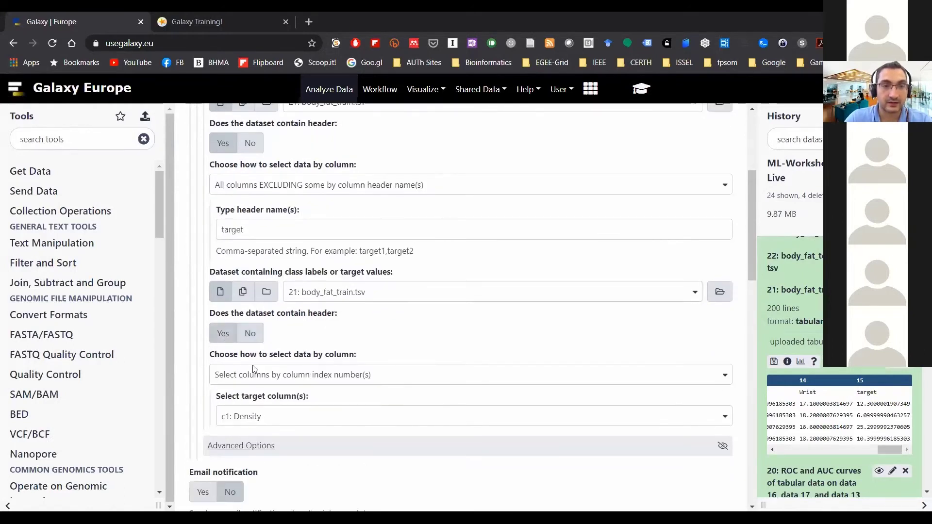
# Step: Select the target values by column header name(s), using the header name target
pyautogui.click(302, 378)
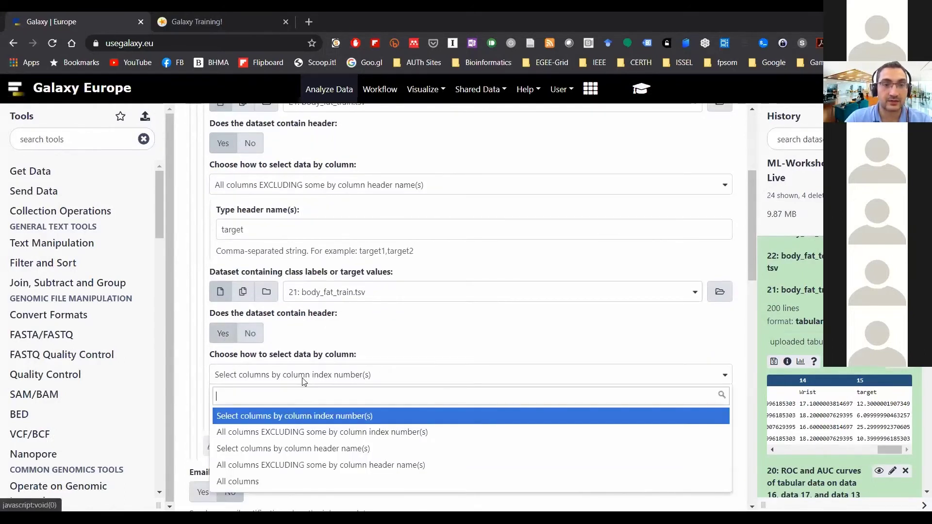
pyautogui.click(343, 448)
pyautogui.click(283, 422)
pyautogui.write('target')
# Step: Execute the Gradient Boosting Regressor training job with email notification and dependency settings left as they are
pyautogui.scroll(-3, 387, 379)
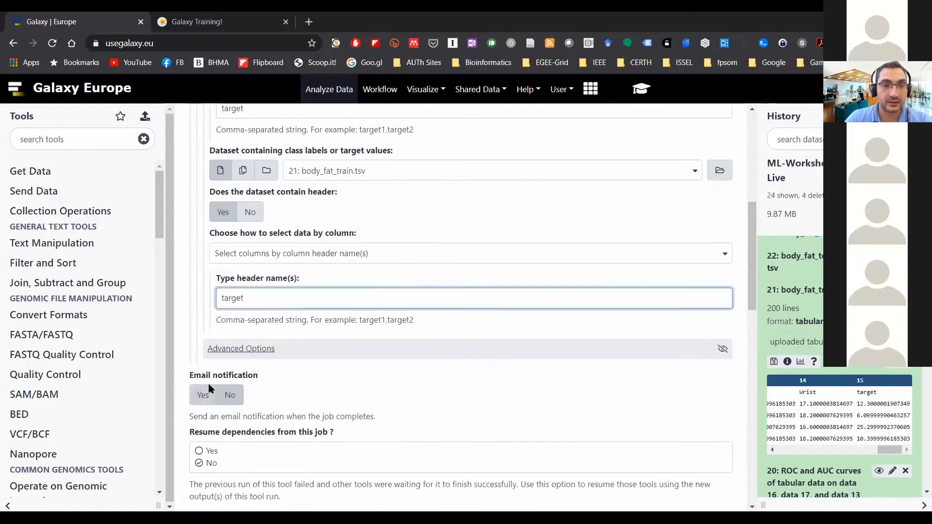
pyautogui.scroll(-3, 209, 390)
pyautogui.click(217, 401)
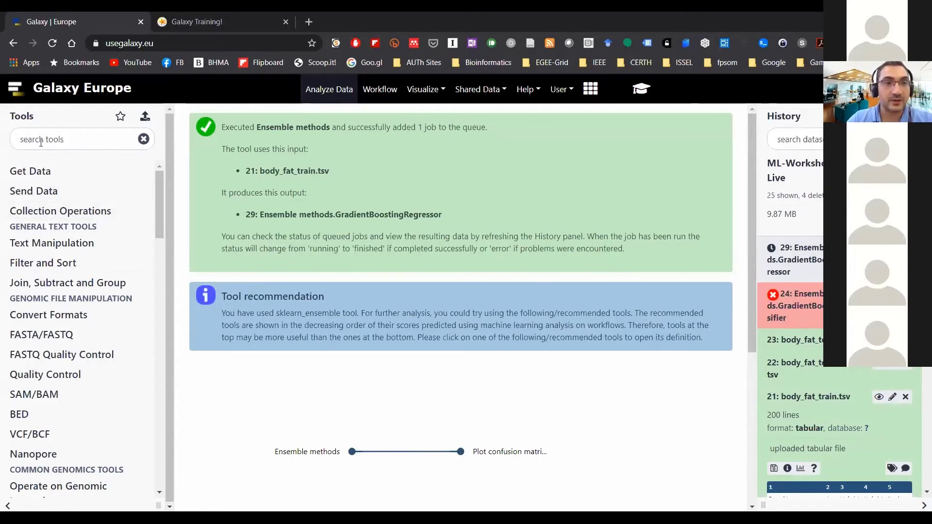
# Step: Search the tools for ensemble, open Ensemble methods for classification and regression, and set the task to Load a model and predict
pyautogui.write('ensemble')
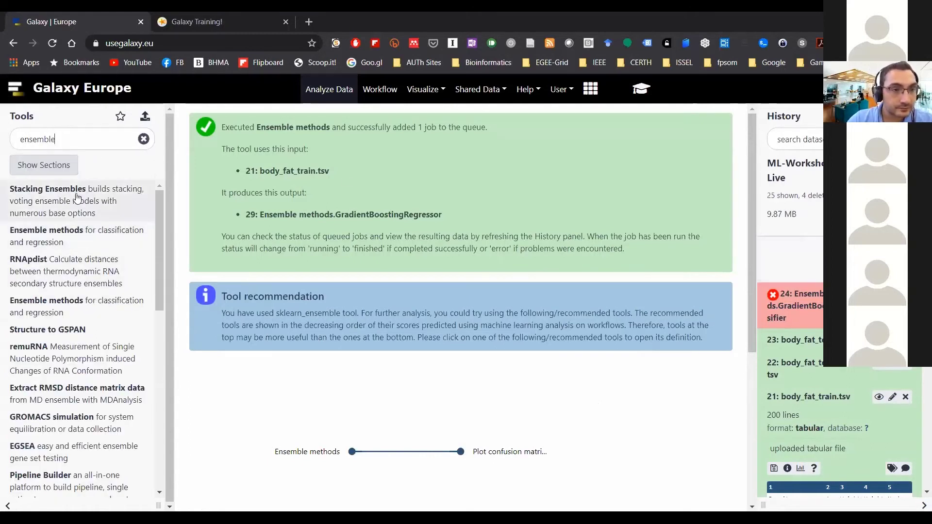
pyautogui.click(73, 233)
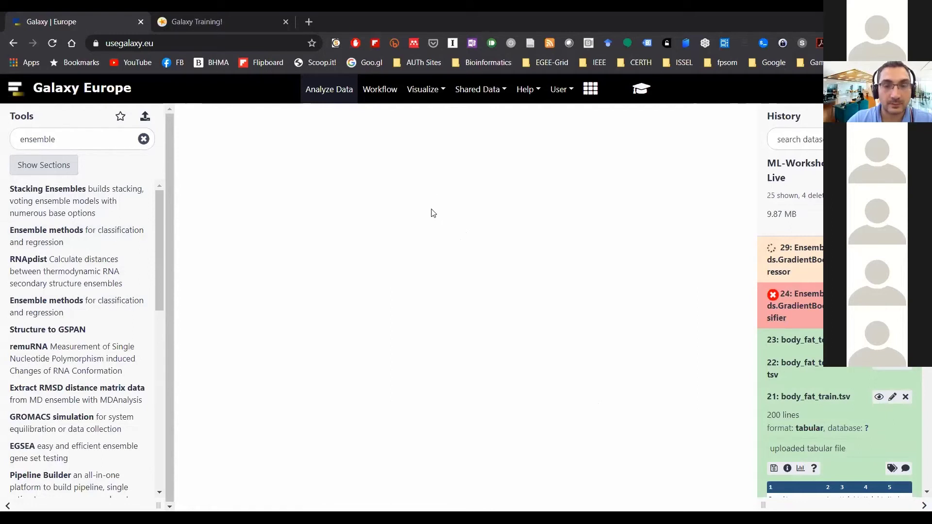
pyautogui.click(321, 180)
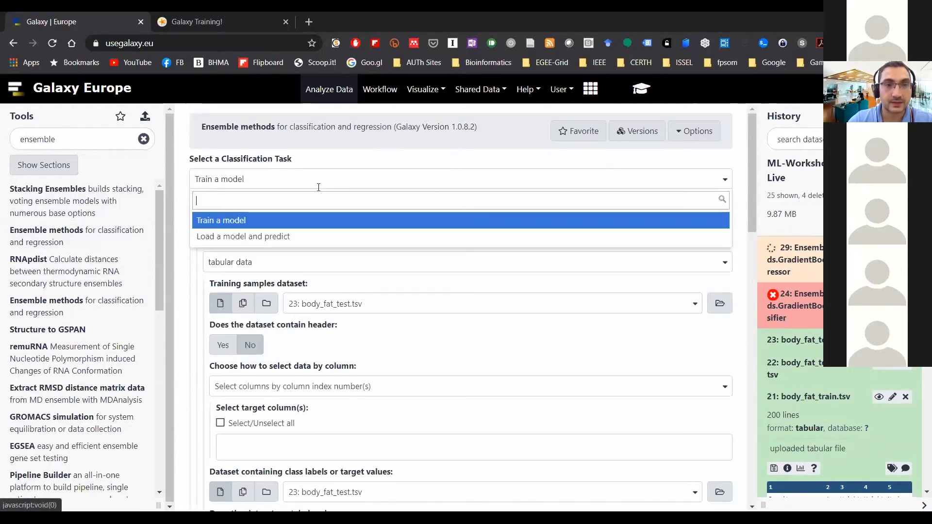
pyautogui.click(316, 237)
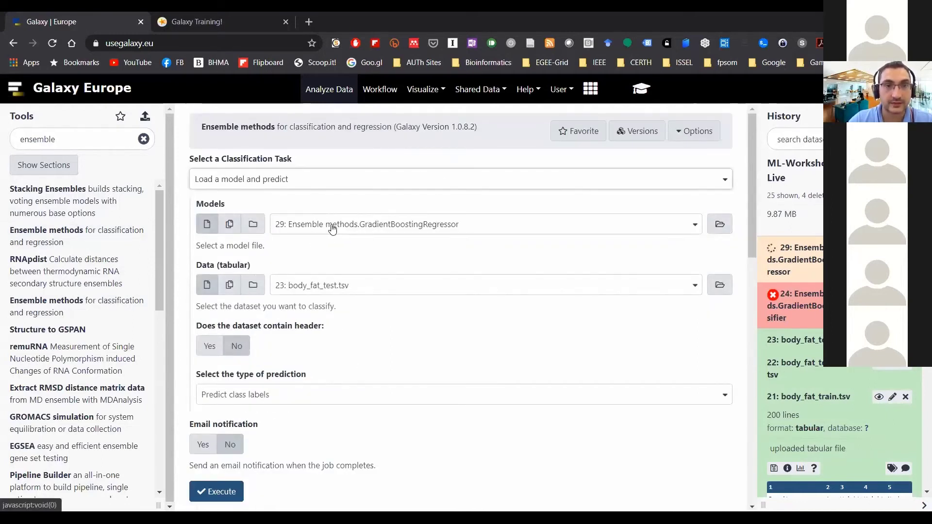
# Step: Configure the prediction with model 29: Ensemble methods.GradientBoostingRegressor, data 23: body_fat_test.tsv with a header, and Predict class labels
pyautogui.click(332, 225)
pyautogui.click(353, 265)
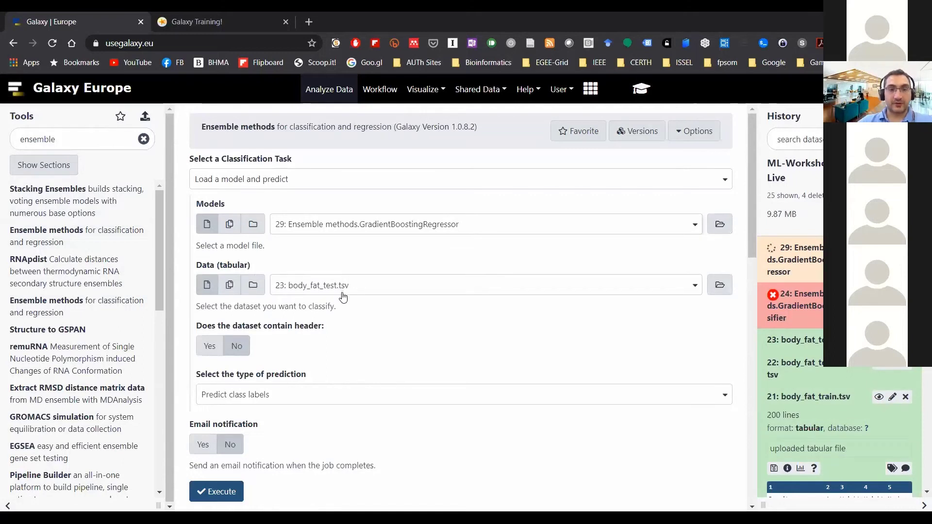
pyautogui.click(345, 290)
pyautogui.click(359, 333)
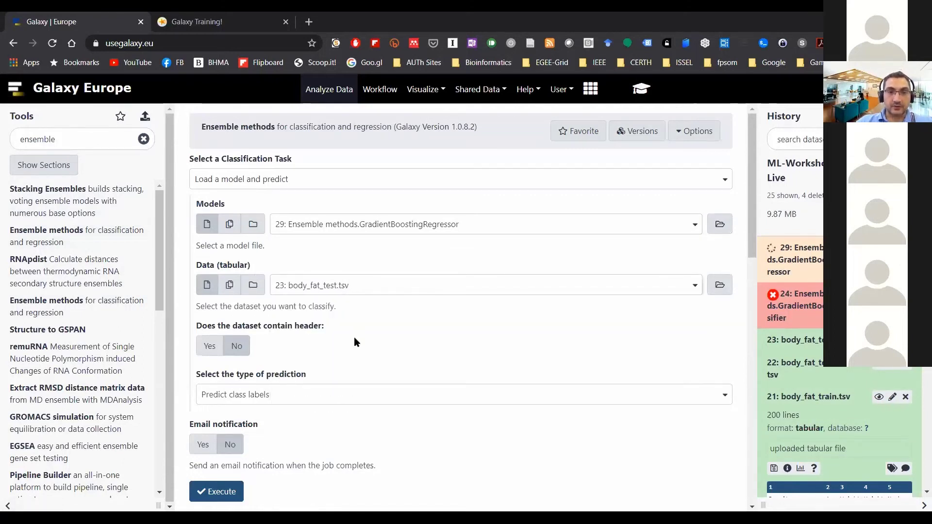
pyautogui.click(201, 345)
pyautogui.click(280, 397)
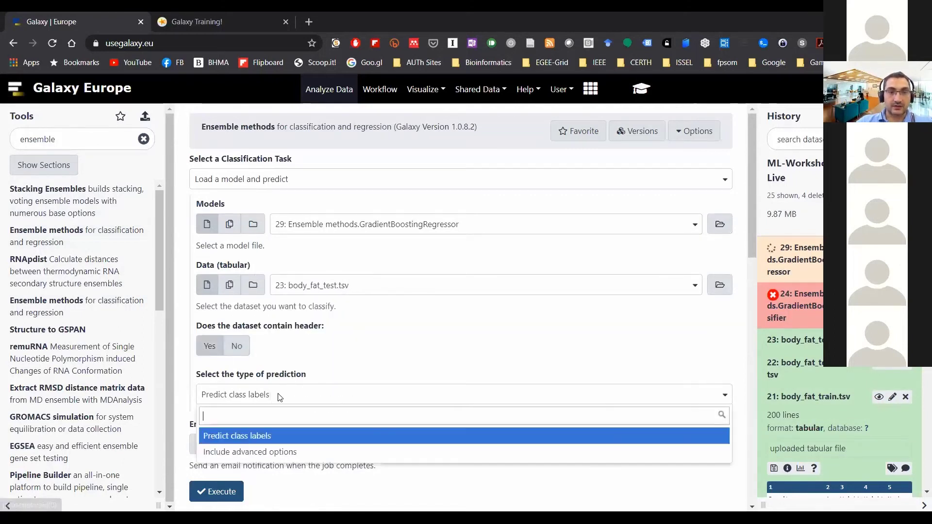
pyautogui.click(285, 433)
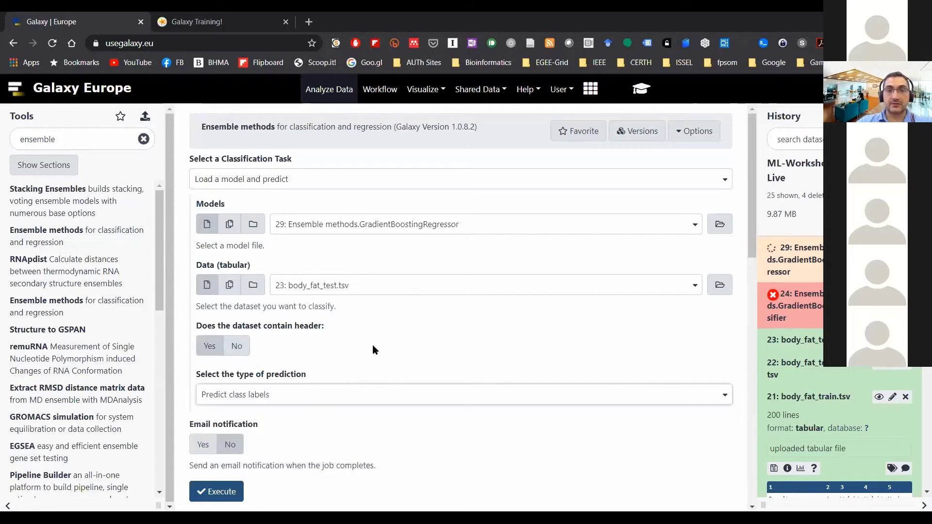
# Step: Execute the prediction job, search the tools for plot actual vs pred, and open Plot actual vs predicted curves and residual plots
pyautogui.scroll(-2, 372, 344)
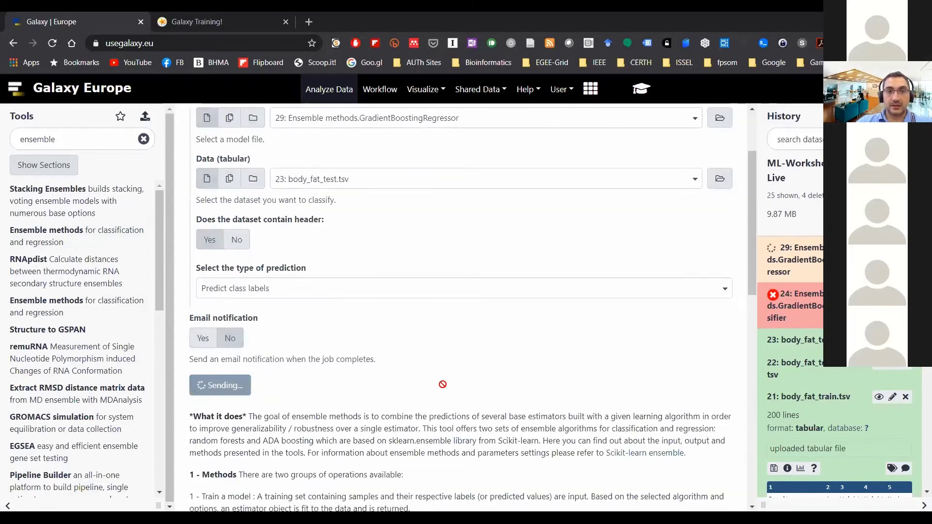
pyautogui.moveTo(56, 141); pyautogui.dragTo(5, 143)
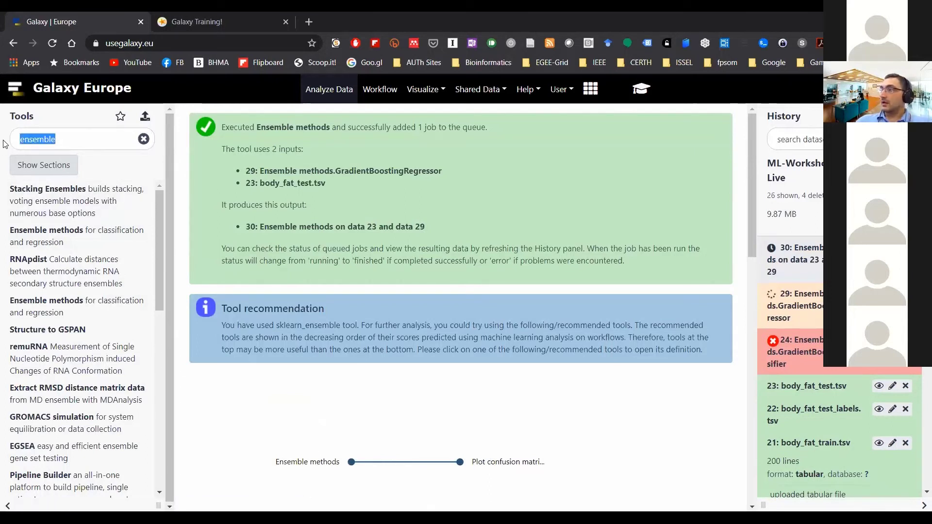
pyautogui.write('plot actual vs pred')
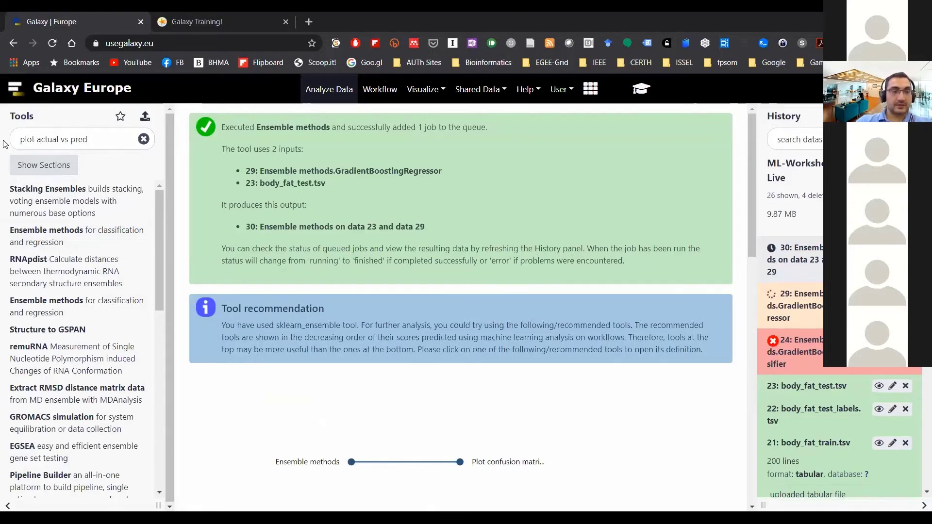
pyautogui.scroll(-1, 117, 340)
pyautogui.click(99, 419)
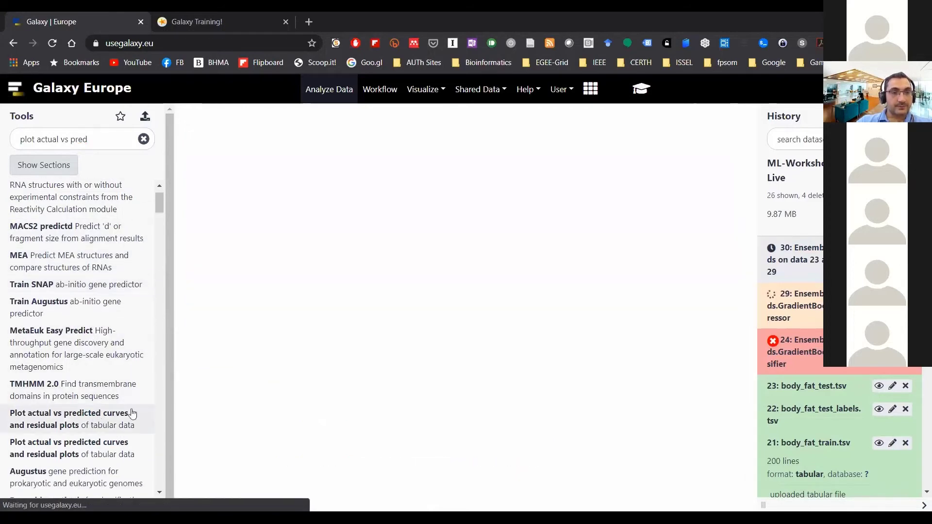
# Step: Plot 22: body_fat_test_labels.tsv as the input data against 30: Ensemble methods on data 23 and data 29 as the predicted data
pyautogui.click(349, 180)
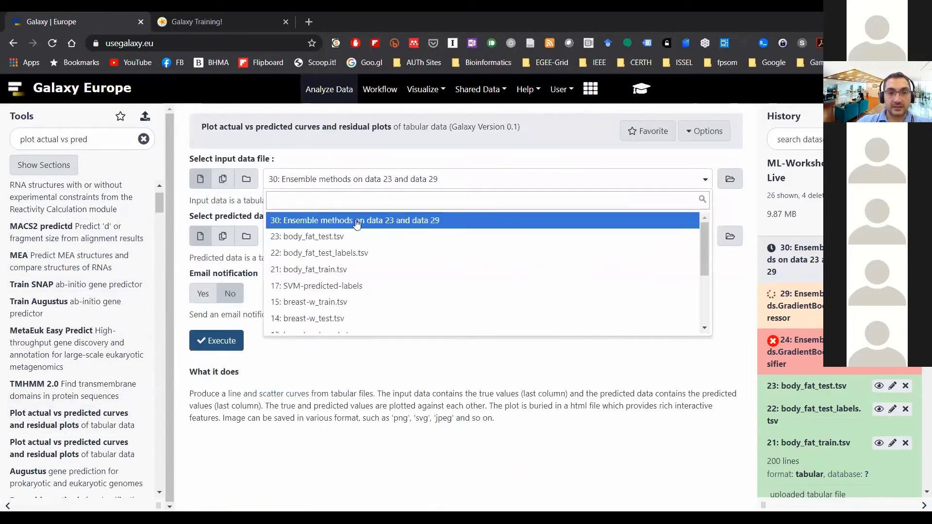
pyautogui.click(364, 253)
pyautogui.click(353, 244)
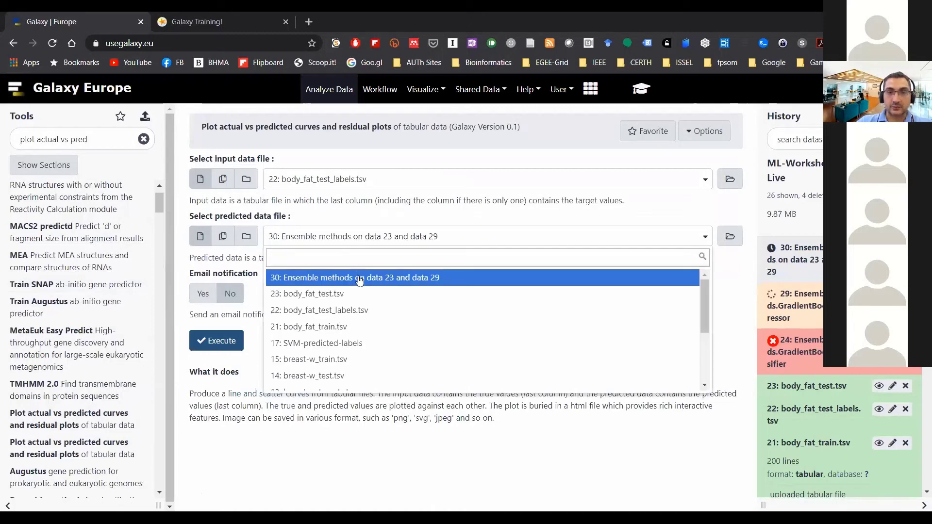
pyautogui.click(360, 280)
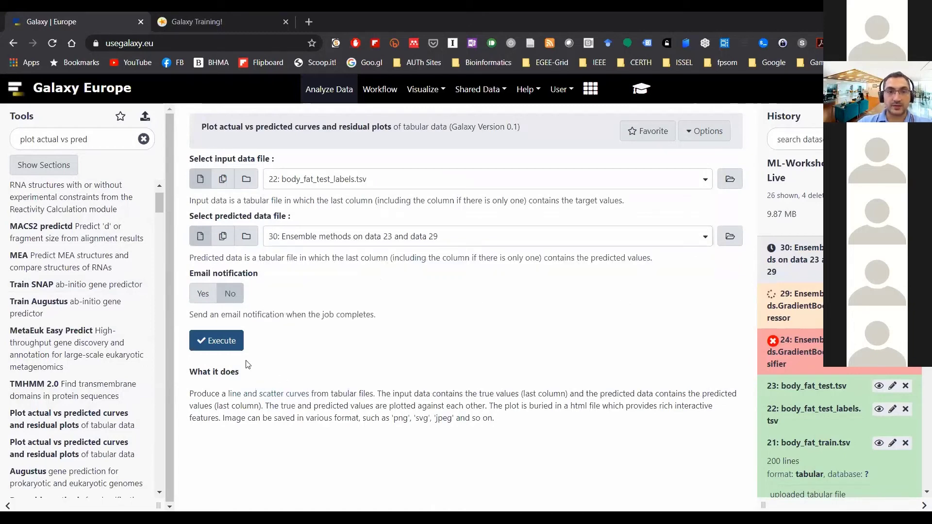
pyautogui.click(219, 340)
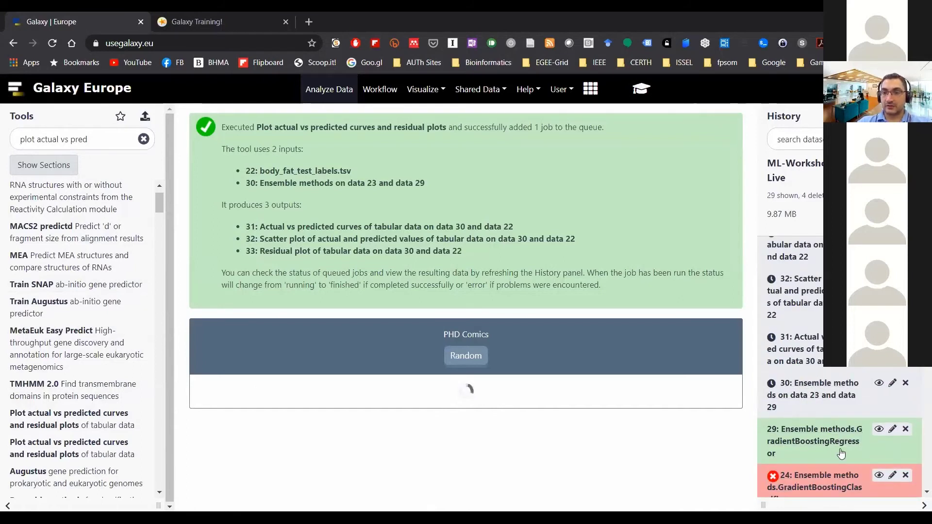
pyautogui.click(791, 439)
pyautogui.scroll(-5, 790, 432)
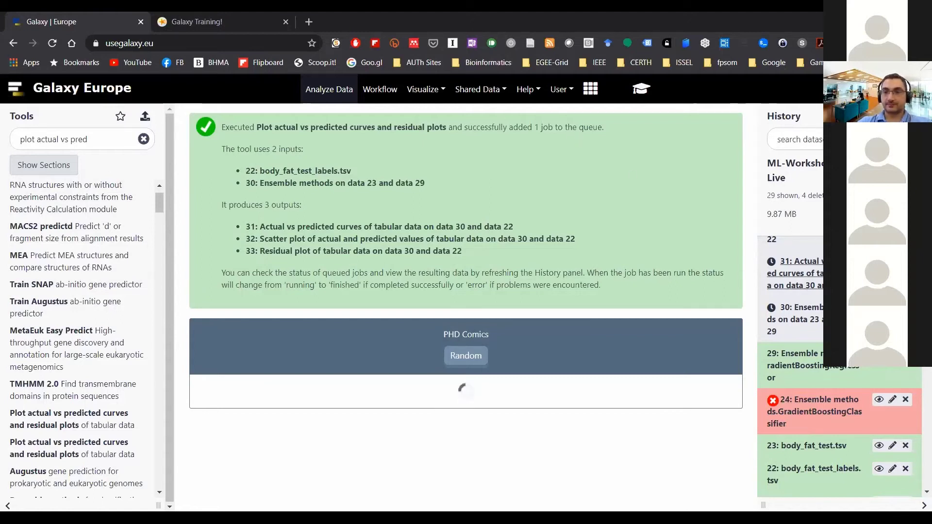
pyautogui.scroll(1, 822, 410)
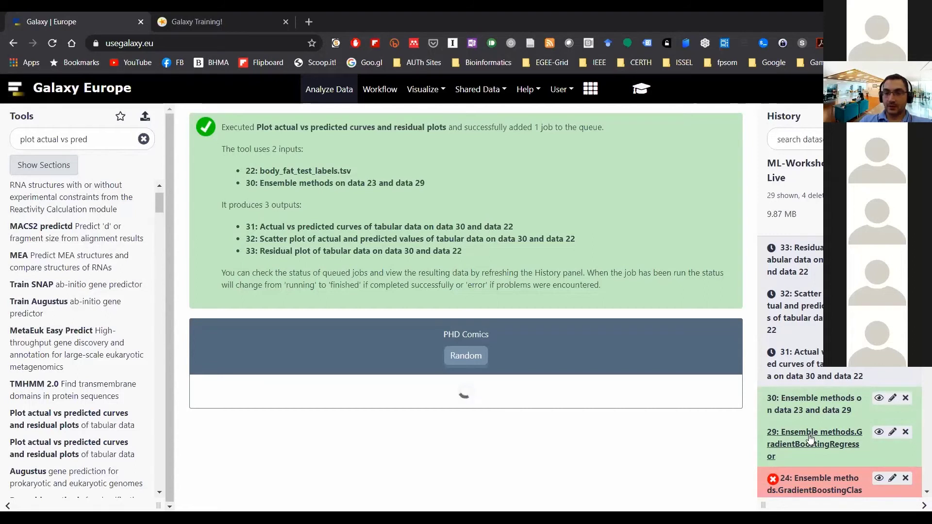
# Step: Display dataset 30 with the predictions and examine its rows and columns through to the last one
pyautogui.click(814, 412)
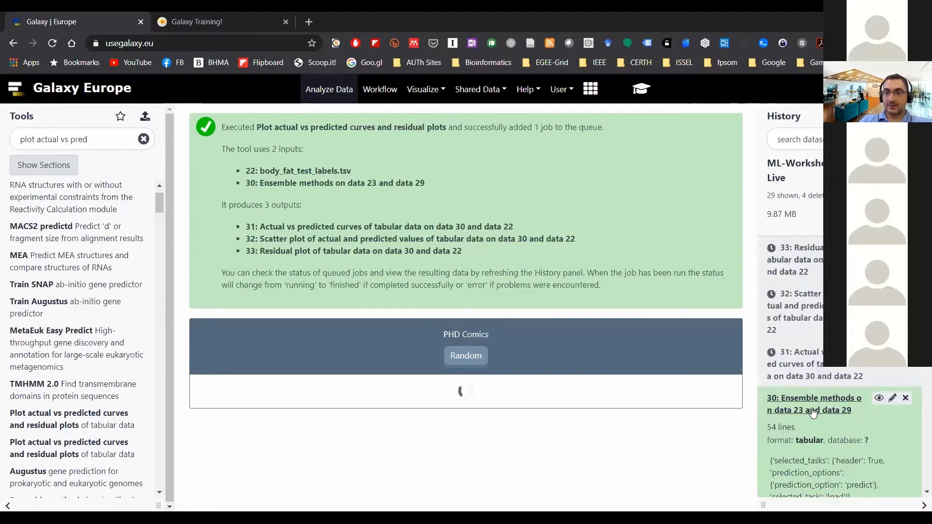
pyautogui.click(879, 398)
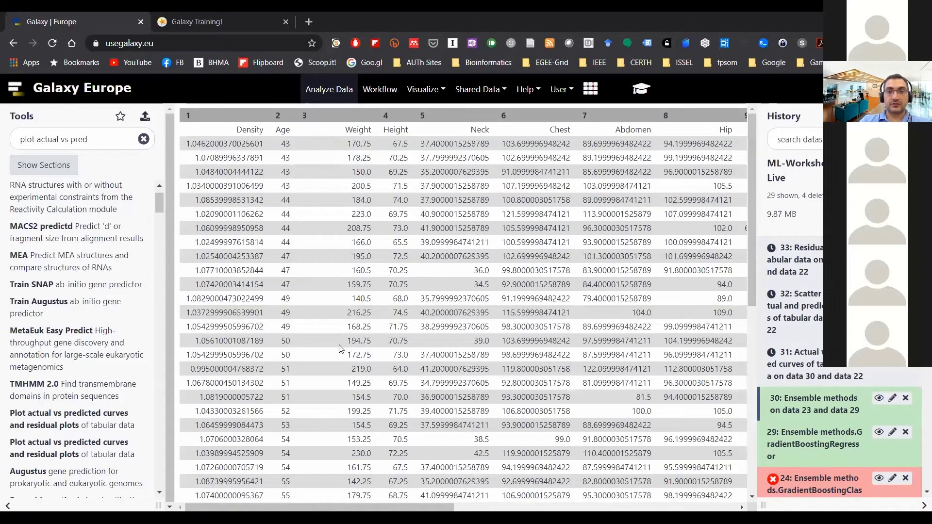
pyautogui.scroll(-1, 290, 221)
pyautogui.scroll(1, 290, 221)
pyautogui.moveTo(190, 143); pyautogui.dragTo(499, 155)
pyautogui.click(500, 155)
pyautogui.scroll(-3, 322, 441)
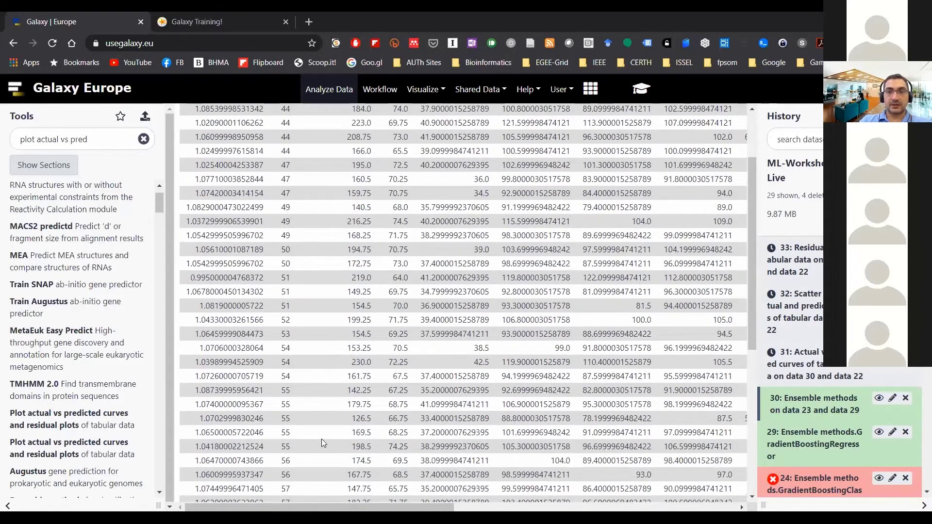
pyautogui.moveTo(320, 508); pyautogui.dragTo(604, 507)
pyautogui.scroll(4, 716, 132)
pyautogui.doubleClick(716, 132)
pyautogui.click(707, 158)
pyautogui.moveTo(653, 508); pyautogui.dragTo(370, 507)
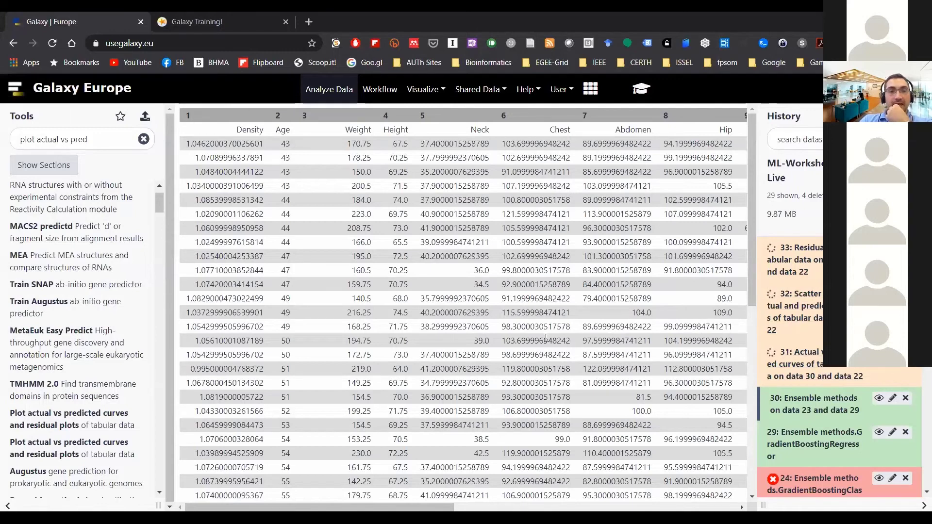
# Step: Check the details of dataset 29, the trained Gradient Boosting Regressor model, in the history
pyautogui.scroll(1, 33, 218)
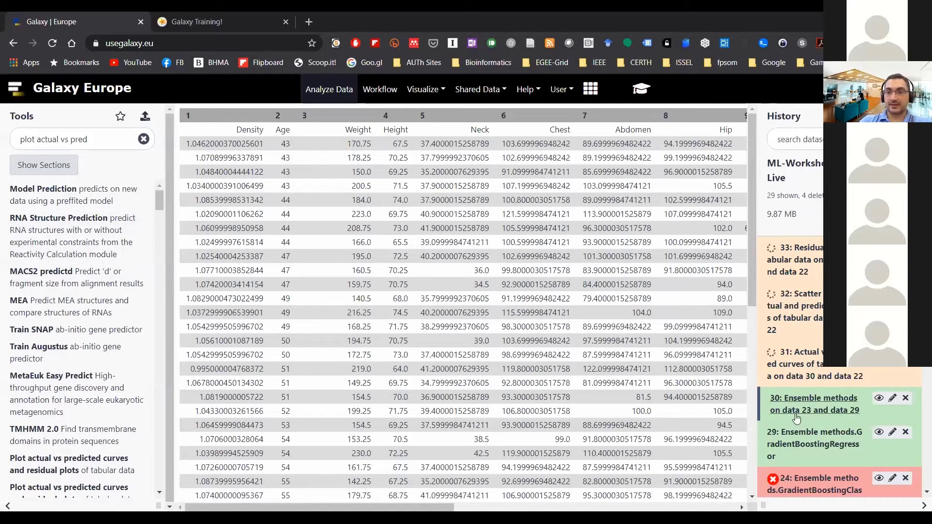
pyautogui.click(805, 440)
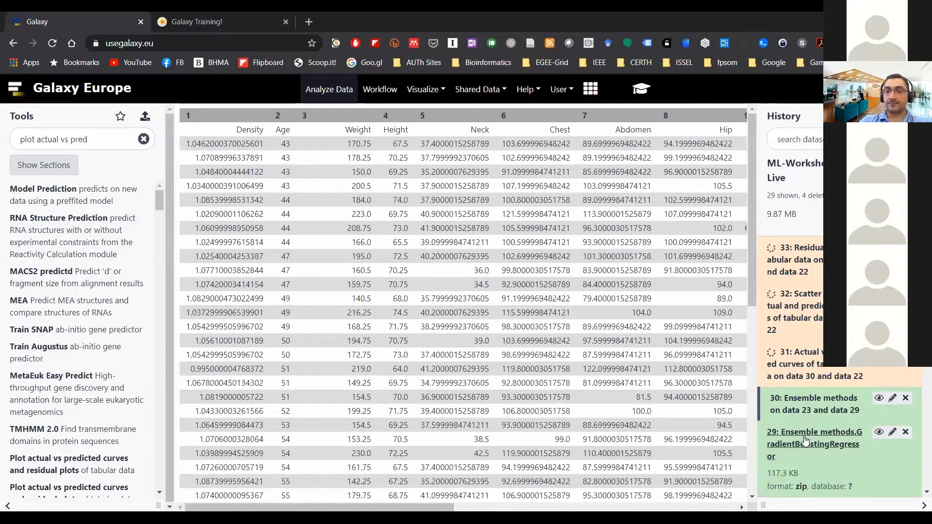
pyautogui.click(804, 440)
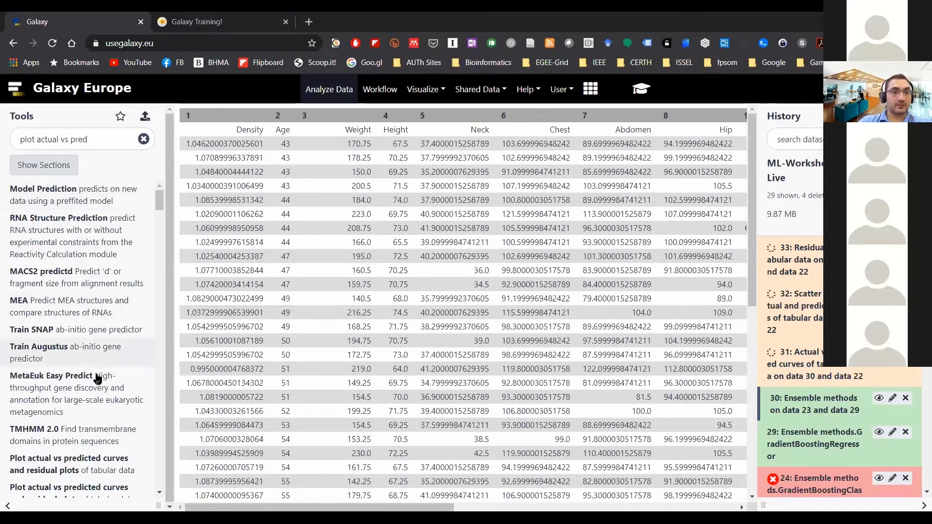
# Step: Reopen the Plot actual vs predicted curves and residual plots tool to review its form
pyautogui.scroll(-1, 108, 464)
pyautogui.scroll(-1, 108, 464)
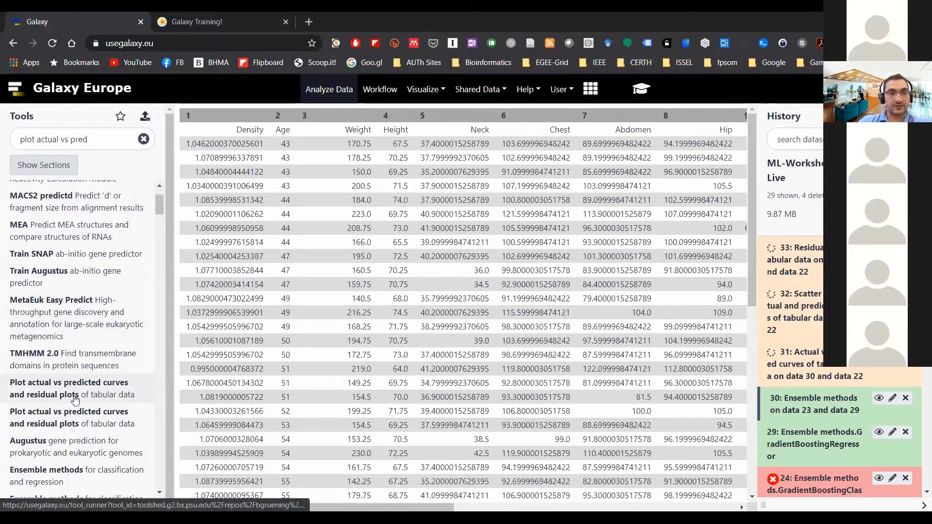
pyautogui.click(76, 396)
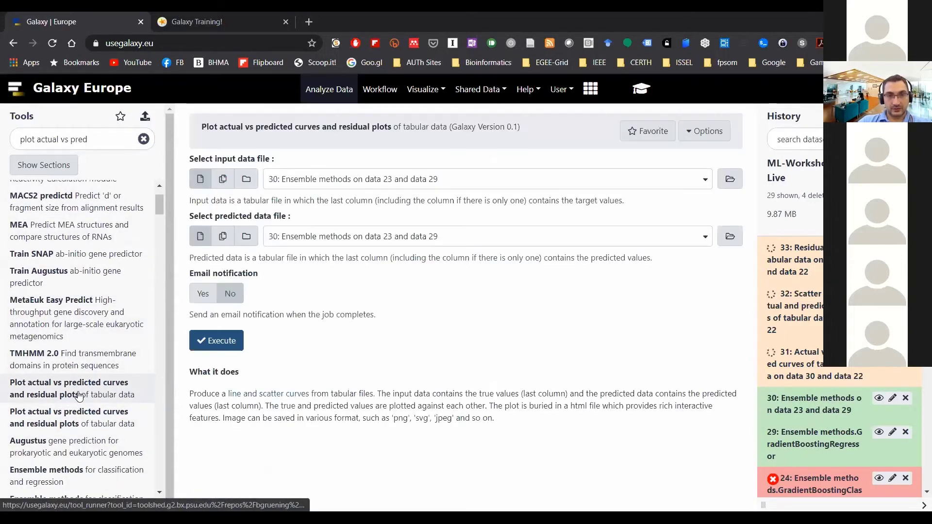
pyautogui.tripleClick(259, 120)
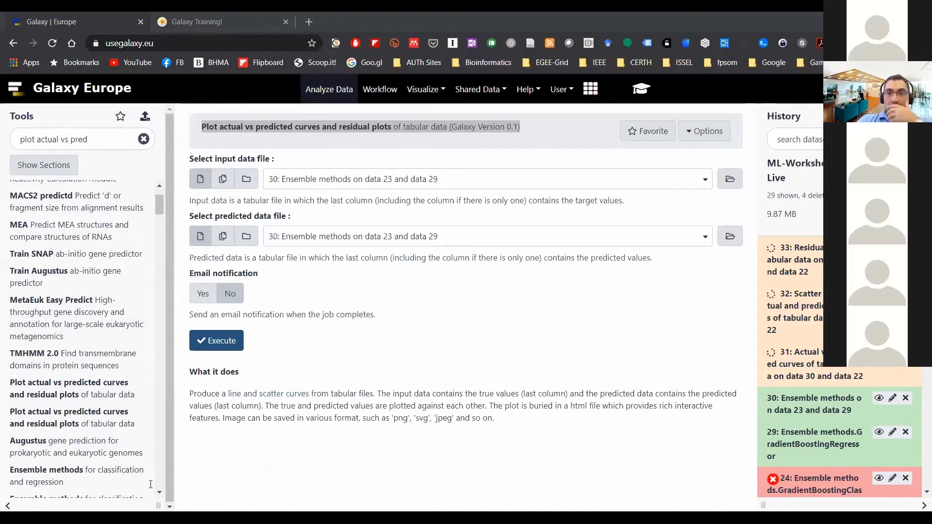
pyautogui.hotkey('alt', 'Tab')
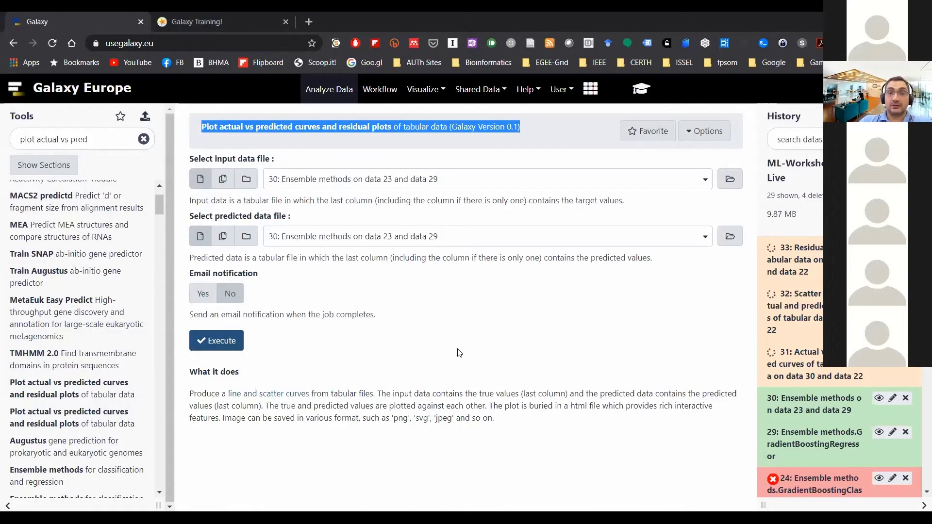
# Step: Set the plot tool's input data file to 22: body_fat_test_labels.tsv and read the note about target values in the last column
pyautogui.click(441, 185)
pyautogui.click(441, 185)
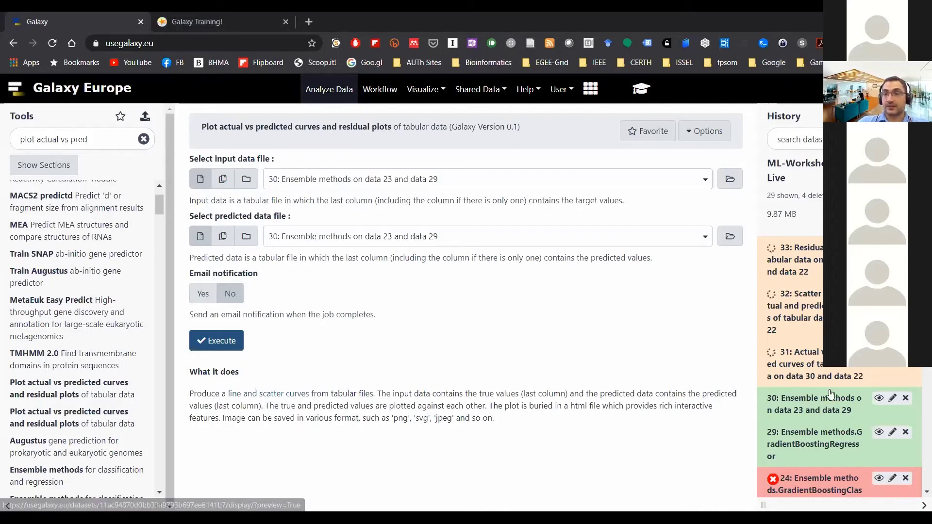
pyautogui.click(440, 187)
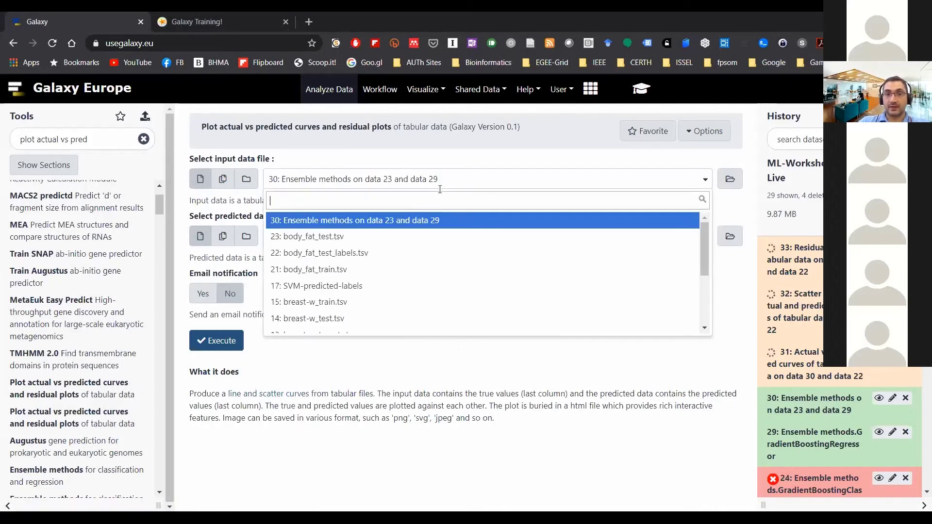
pyautogui.click(400, 251)
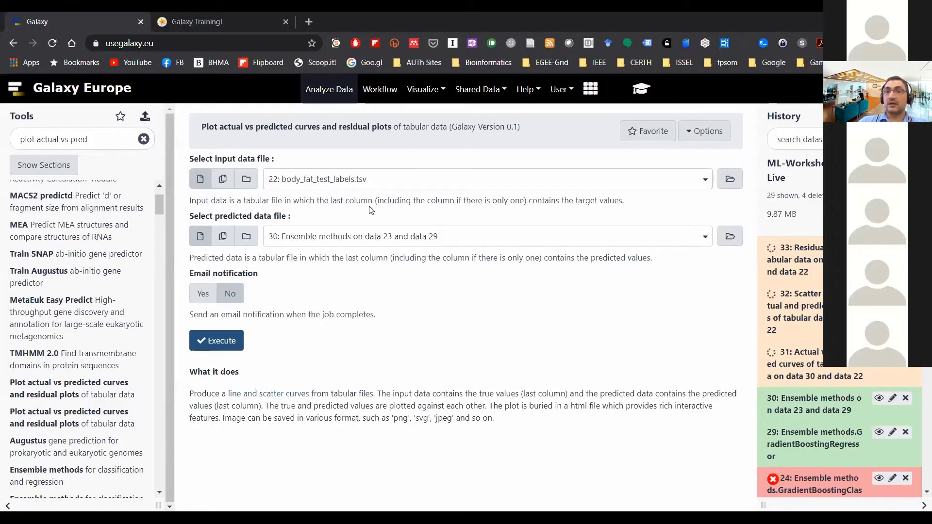
pyautogui.moveTo(192, 202); pyautogui.dragTo(643, 200)
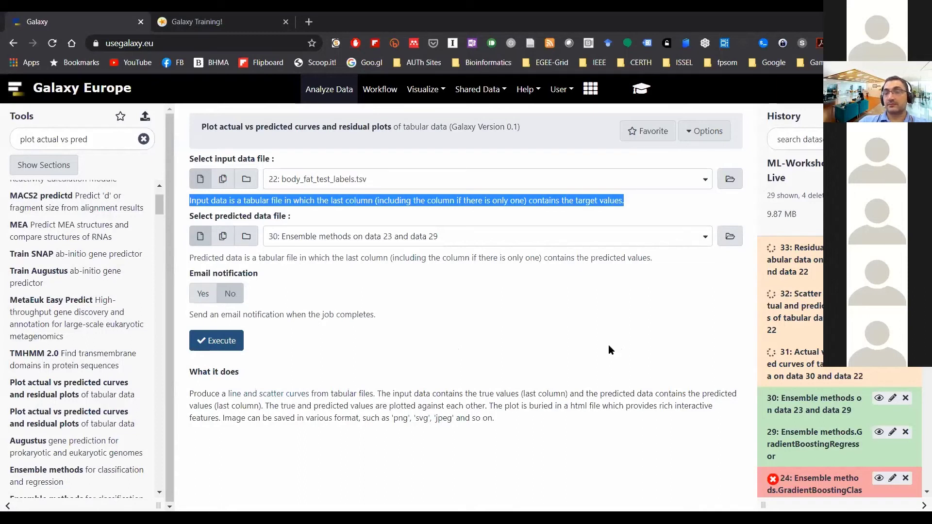
pyautogui.doubleClick(587, 200)
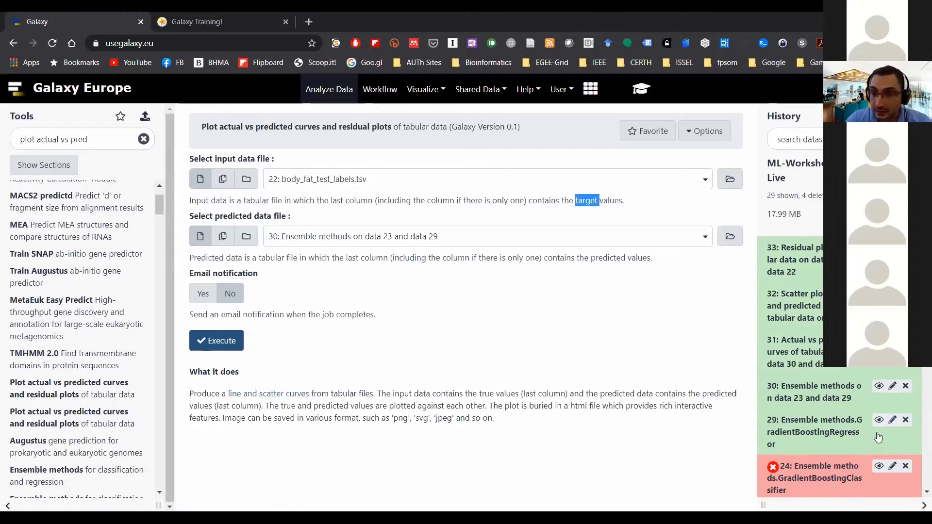
# Step: Rename dataset 29 as GradientBoostingRegressor-model and save its attributes
pyautogui.click(892, 421)
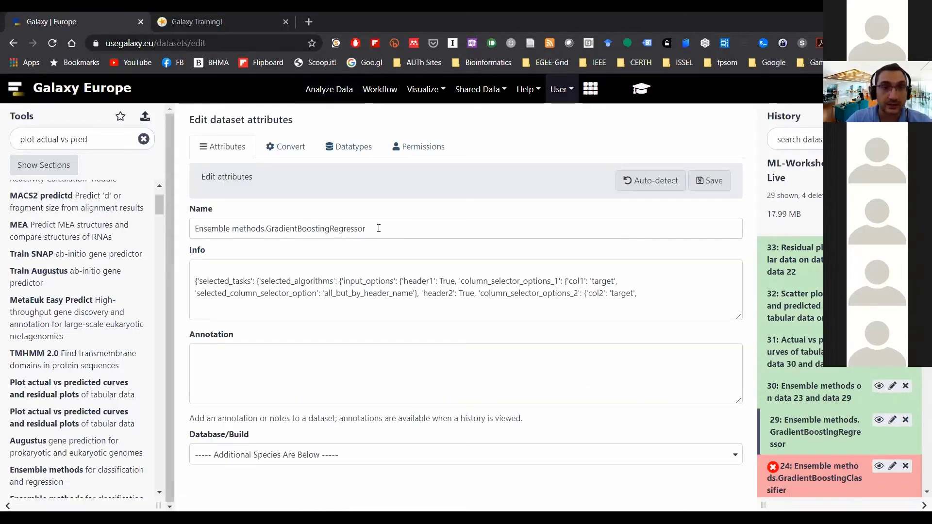
pyautogui.moveTo(268, 229); pyautogui.dragTo(193, 229)
pyautogui.press('BackSpace')
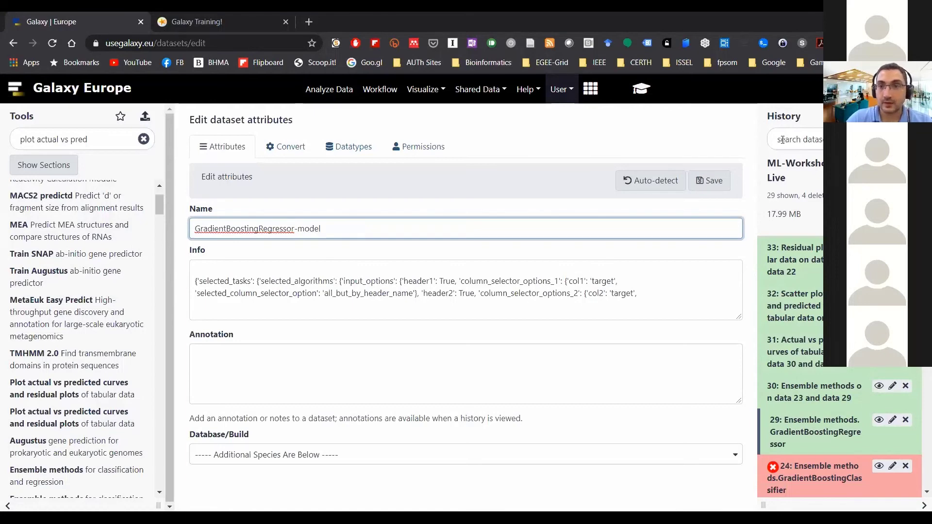
pyautogui.click(711, 181)
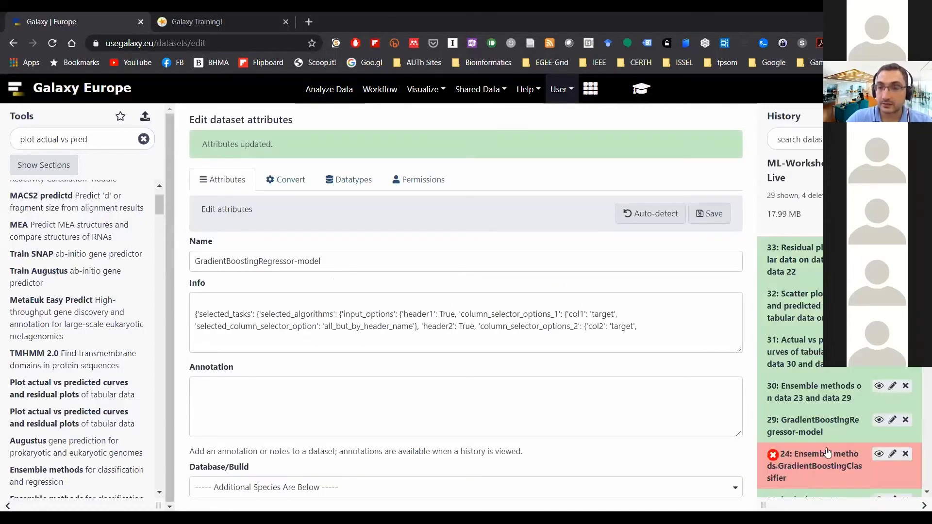
# Step: Rename dataset 30 as Regression-prediction and save its attributes
pyautogui.click(893, 387)
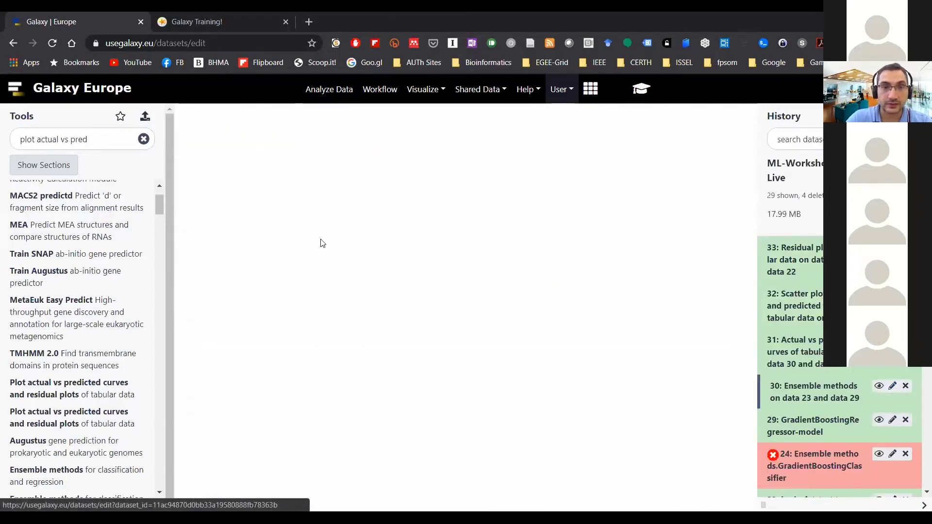
pyautogui.moveTo(353, 229); pyautogui.dragTo(106, 229)
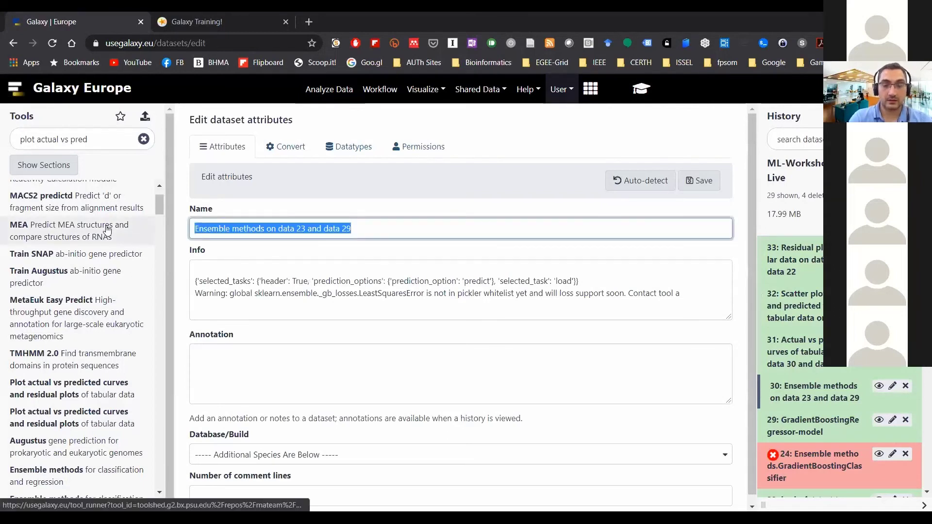
pyautogui.press('BackSpace')
pyautogui.write('Regression-prediction')
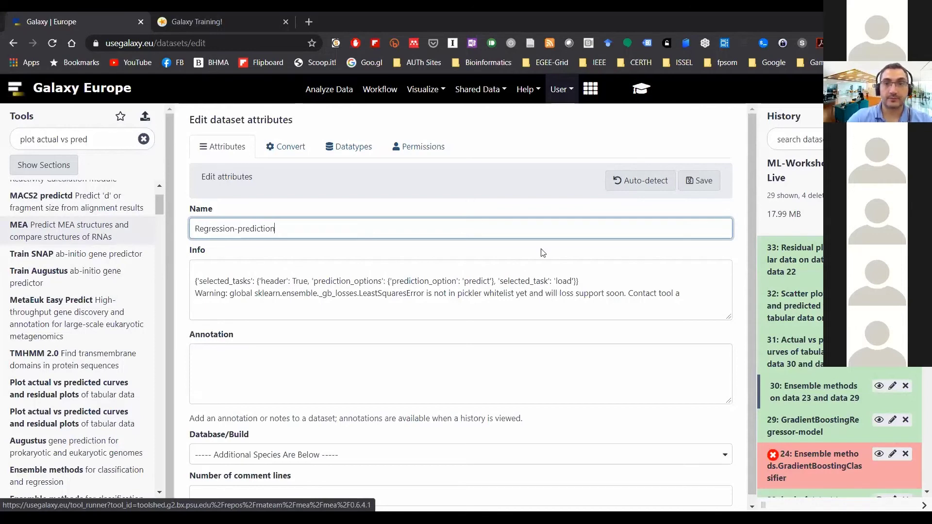
pyautogui.click(701, 178)
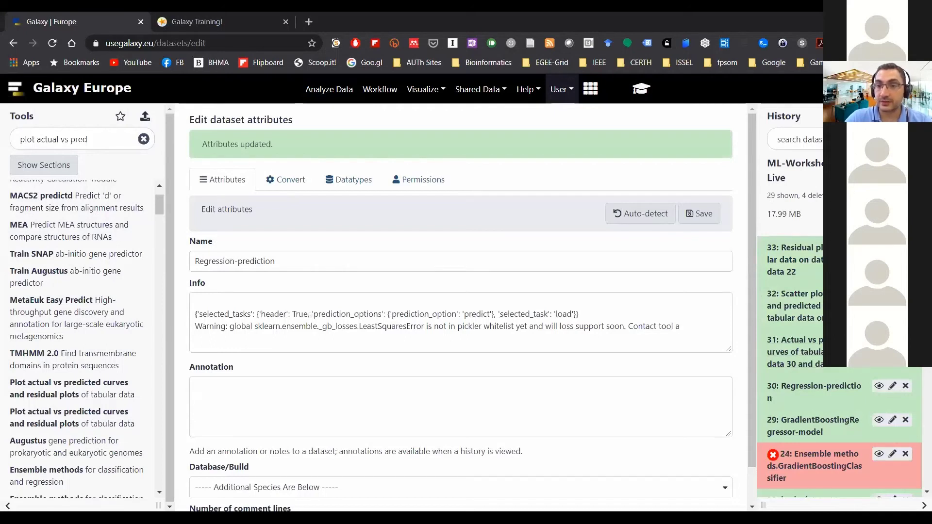
# Step: Open dataset 31 in a separate browser tab, examine the true vs predicted values curves, and close that tab
pyautogui.rightClick(769, 340)
pyautogui.click(782, 125)
pyautogui.click(233, 22)
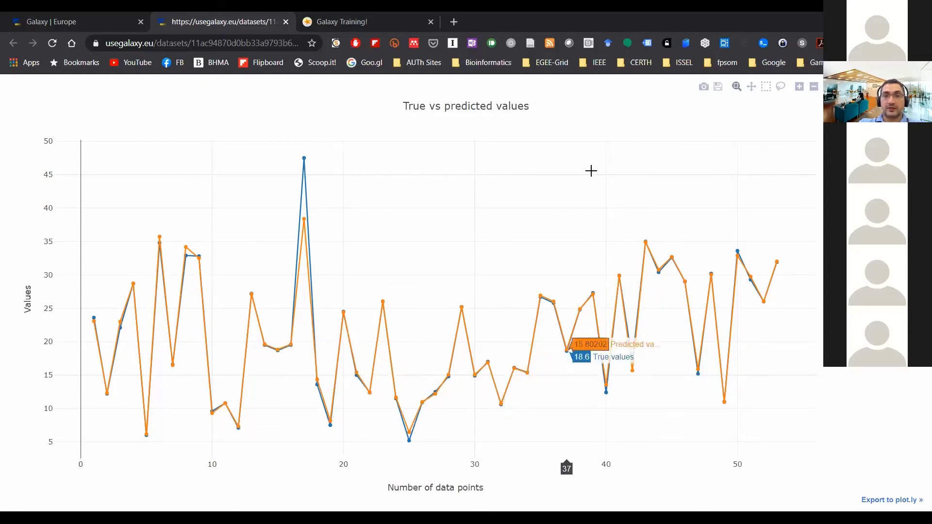
pyautogui.click(285, 22)
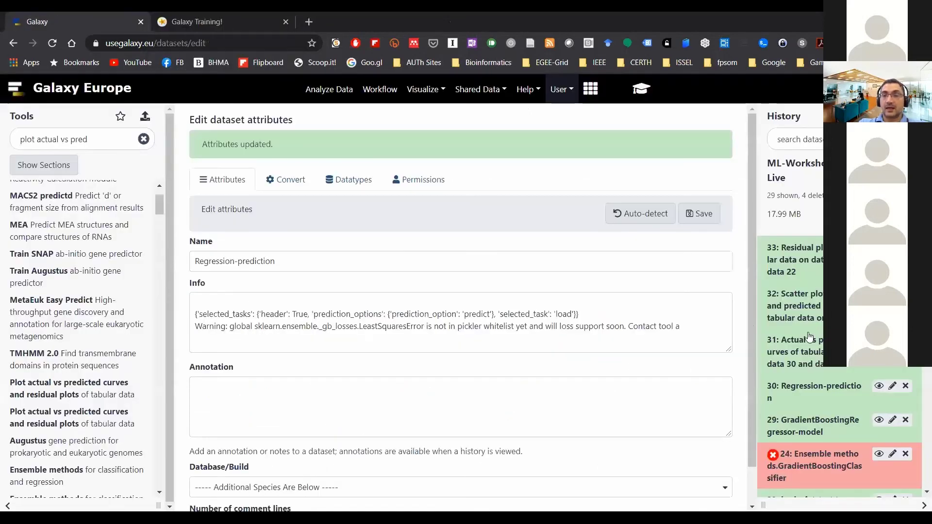
# Step: Open dataset 32 in a separate browser tab, examine the scatter plot of actual and predicted values, and close that tab
pyautogui.rightClick(879, 295)
pyautogui.click(791, 79)
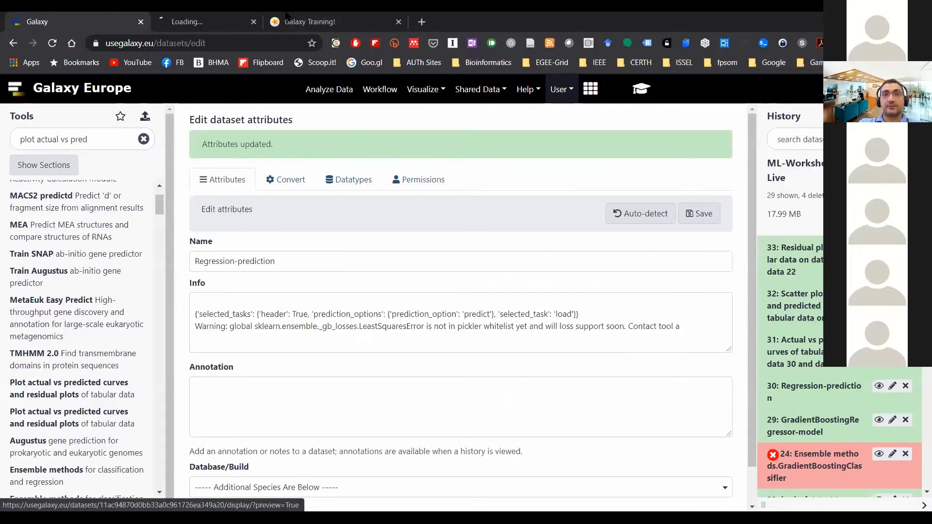
pyautogui.click(232, 19)
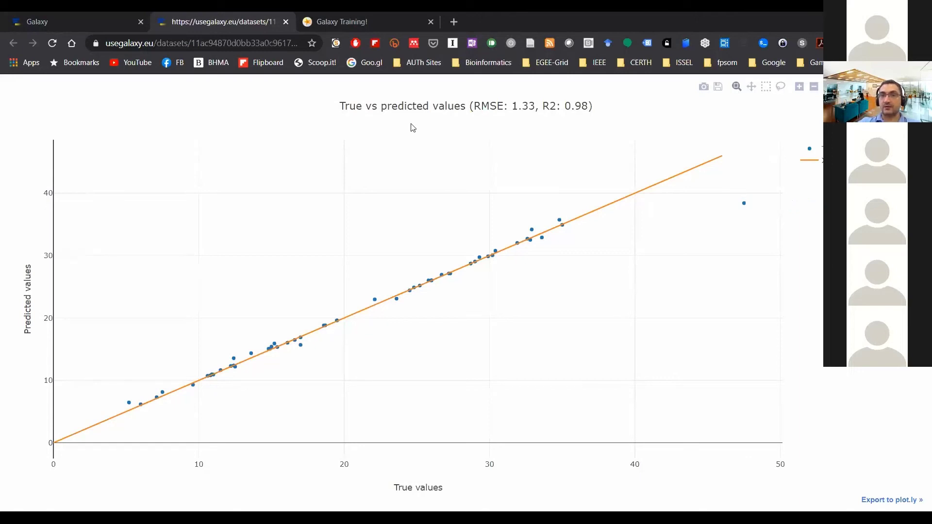
pyautogui.click(285, 22)
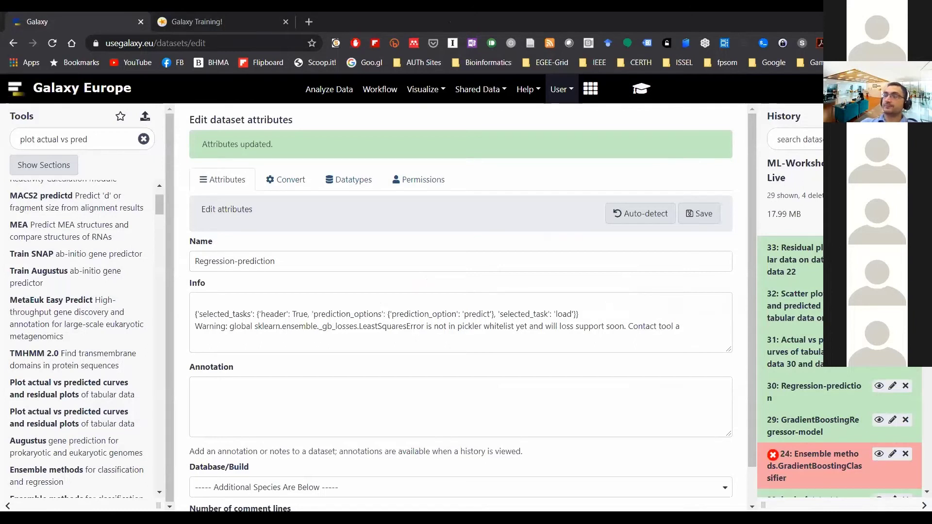
# Step: Open dataset 33 in a separate browser tab, examine the residual vs predicted values plot and its outlying point, and close that tab
pyautogui.rightClick(776, 254)
pyautogui.click(796, 274)
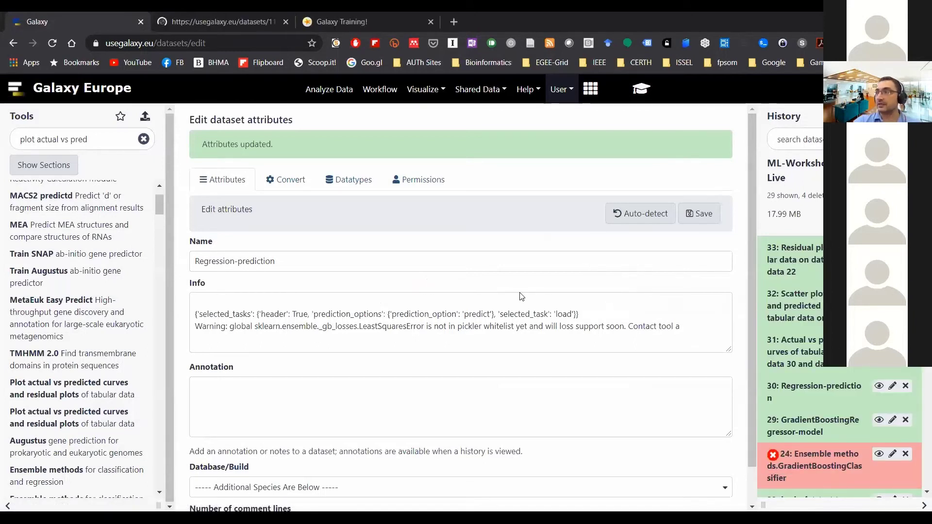
pyautogui.click(221, 21)
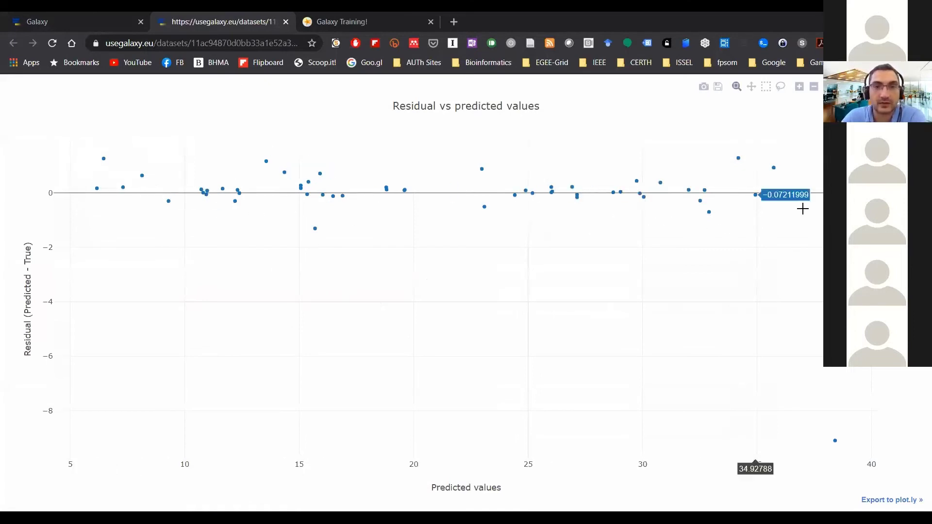
pyautogui.moveTo(839, 443)
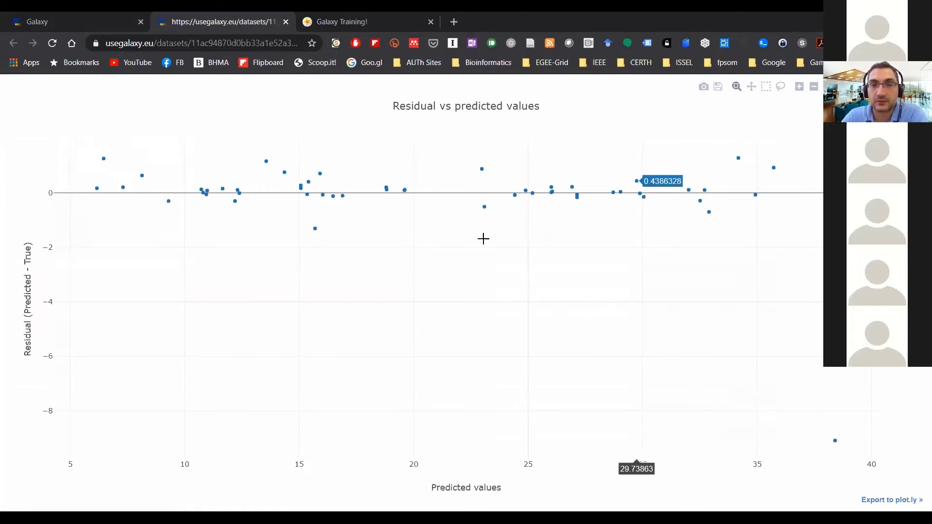
pyautogui.click(286, 22)
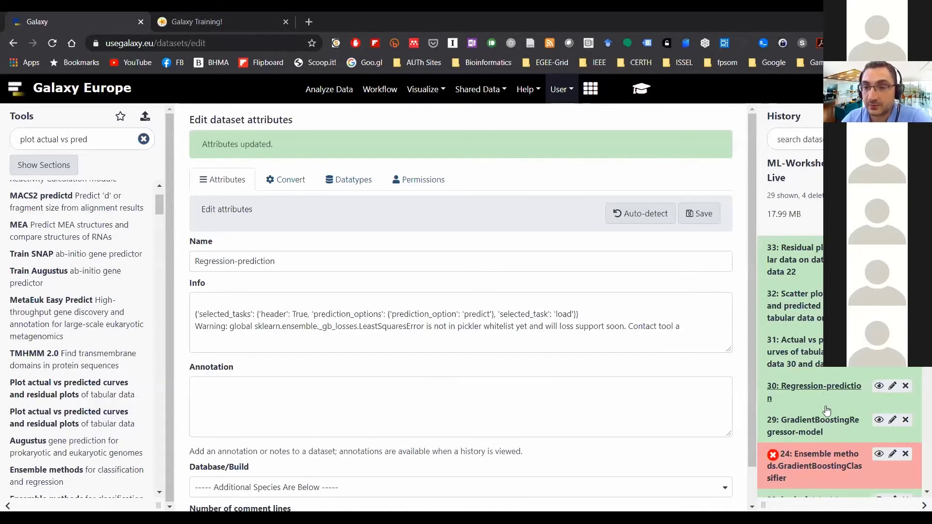
pyautogui.scroll(-5, 818, 420)
pyautogui.click(799, 329)
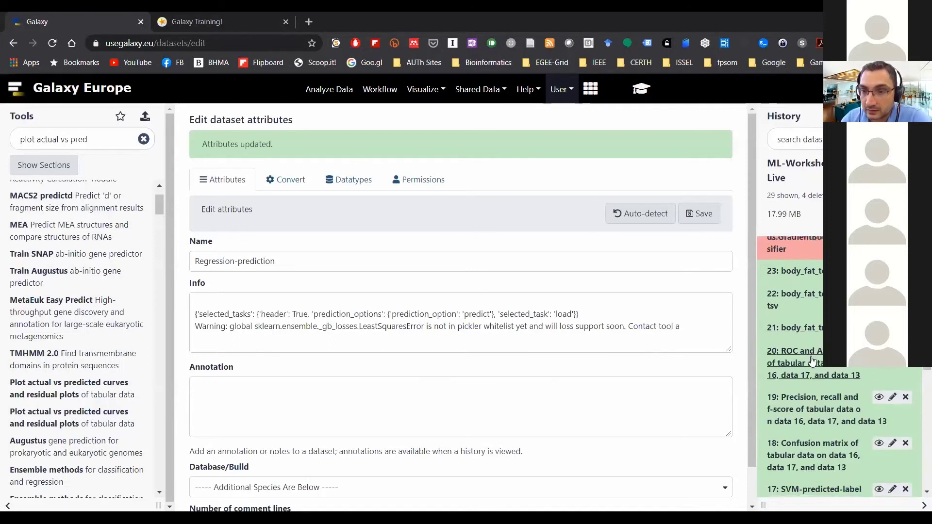
pyautogui.scroll(-2, 811, 360)
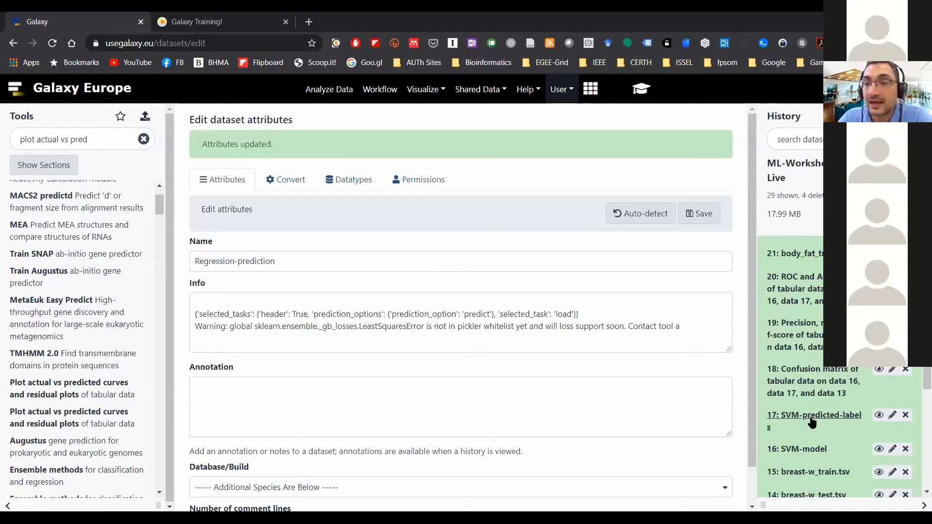
pyautogui.scroll(5, 810, 422)
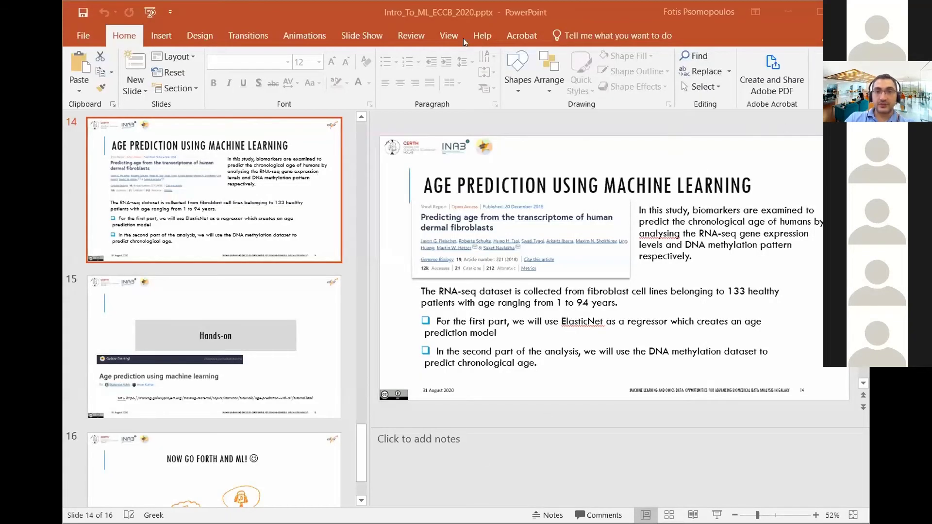
# Step: In PowerPoint, maximize the Intro_To_ML_ECCB_2020.pptx window and shrink the slide thumbnails and notes area to enlarge slide 14
pyautogui.doubleClick(426, 14)
pyautogui.moveTo(338, 322); pyautogui.dragTo(130, 320)
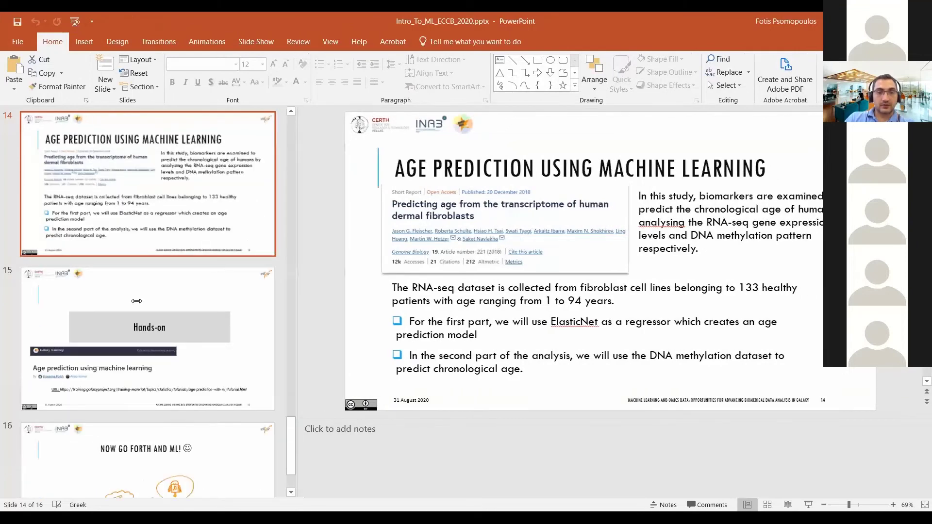
pyautogui.click(493, 413)
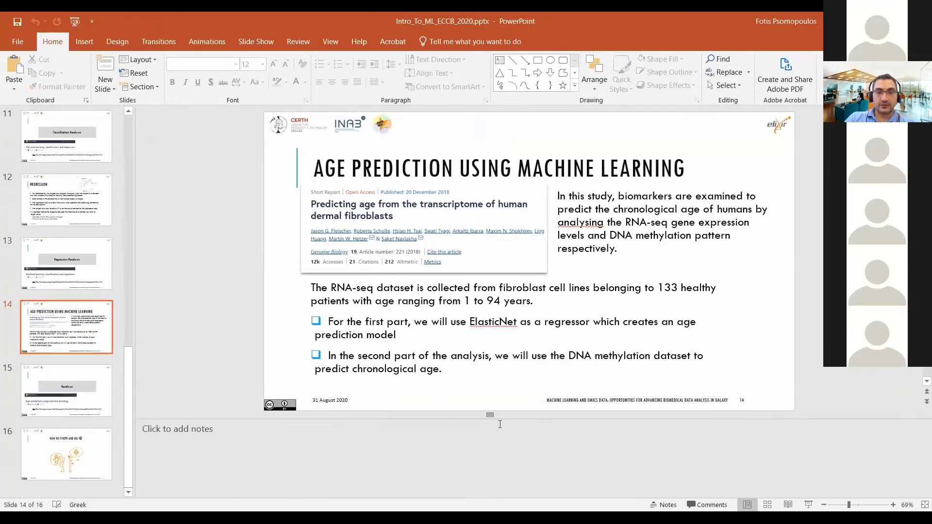
pyautogui.click(504, 406)
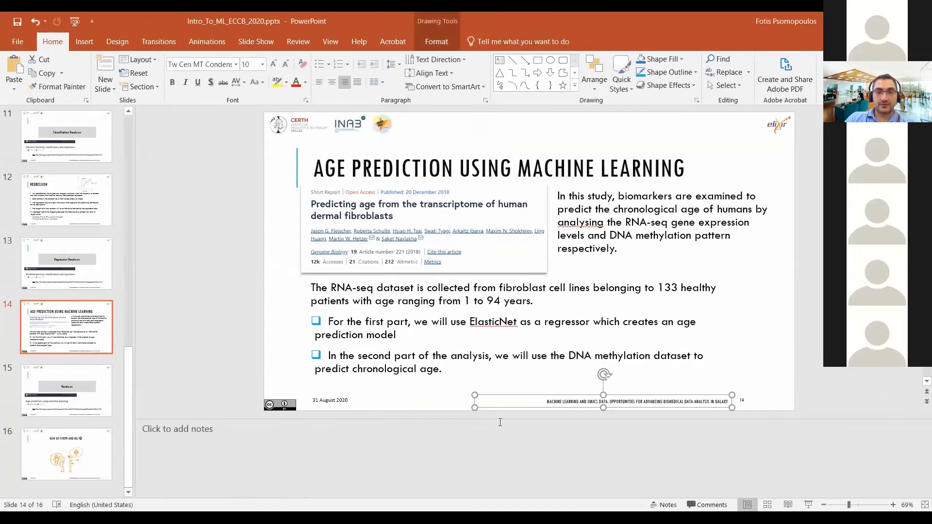
pyautogui.moveTo(499, 419)
pyautogui.mouseDown()
pyautogui.moveTo(497, 491)
pyautogui.moveTo(497, 478)
pyautogui.mouseUp()
pyautogui.press('Escape')
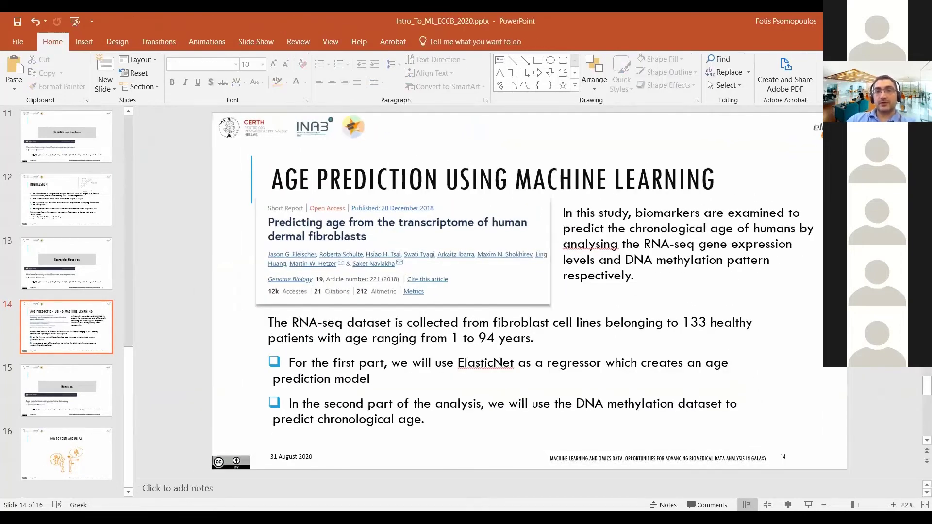
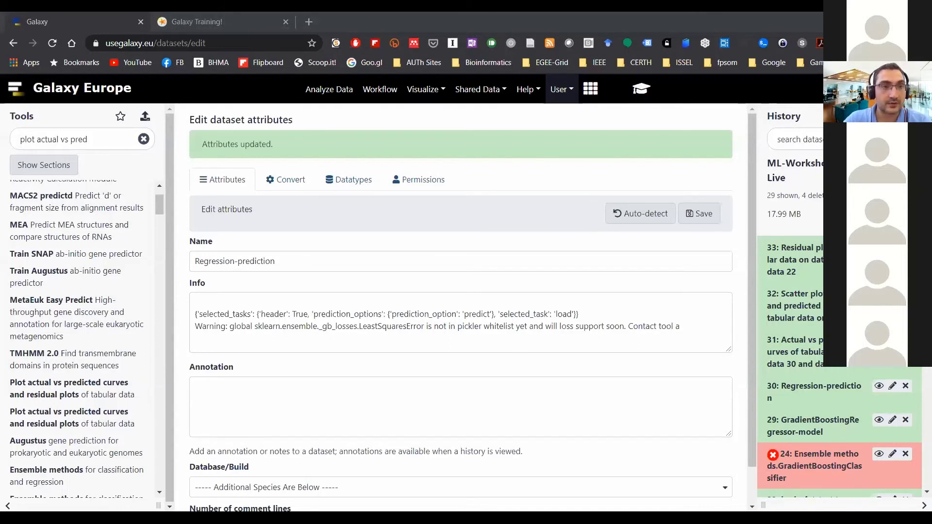
pyautogui.click(145, 116)
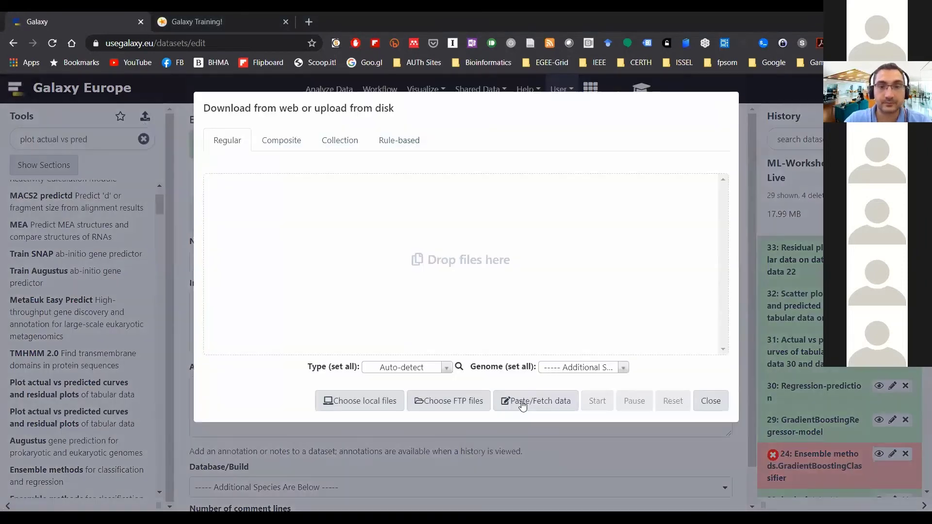
pyautogui.click(536, 401)
pyautogui.click(379, 266)
pyautogui.write('https://zenodo.org/record/2545213/files/training_data_normal.tsv https://zenodo.org/record/2545213/files/train_rows.csv https://zenodo.org/record/2545213/files/test_rows_labels.csv https://zenodo.org/record/2545213/files/test_rows.csv')
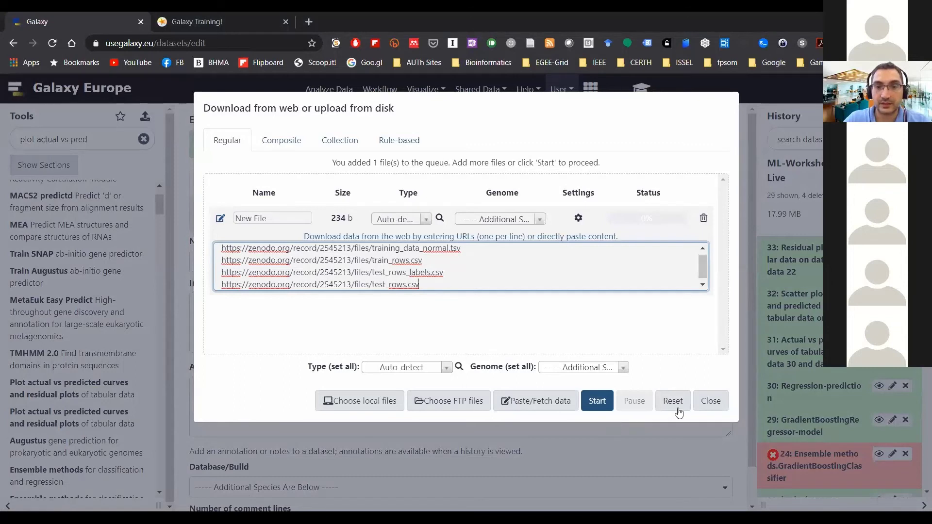
pyautogui.click(599, 405)
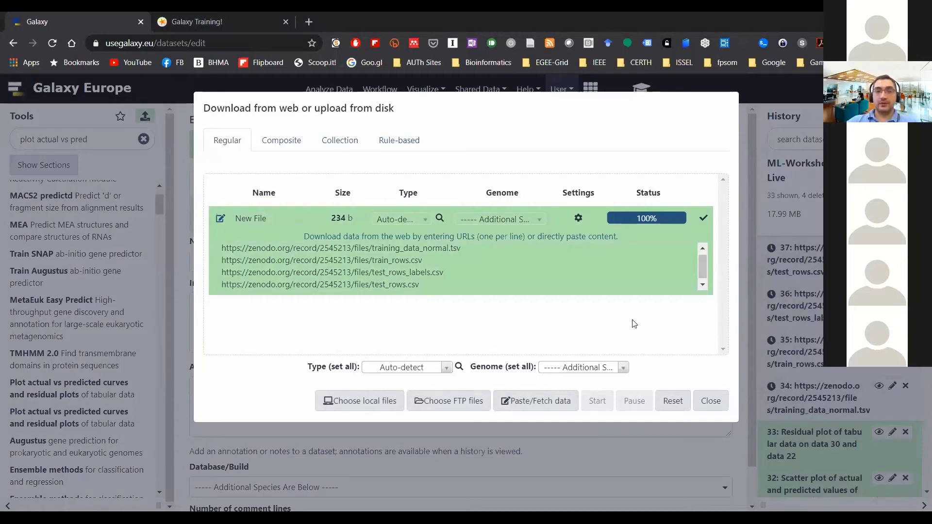
pyautogui.click(711, 402)
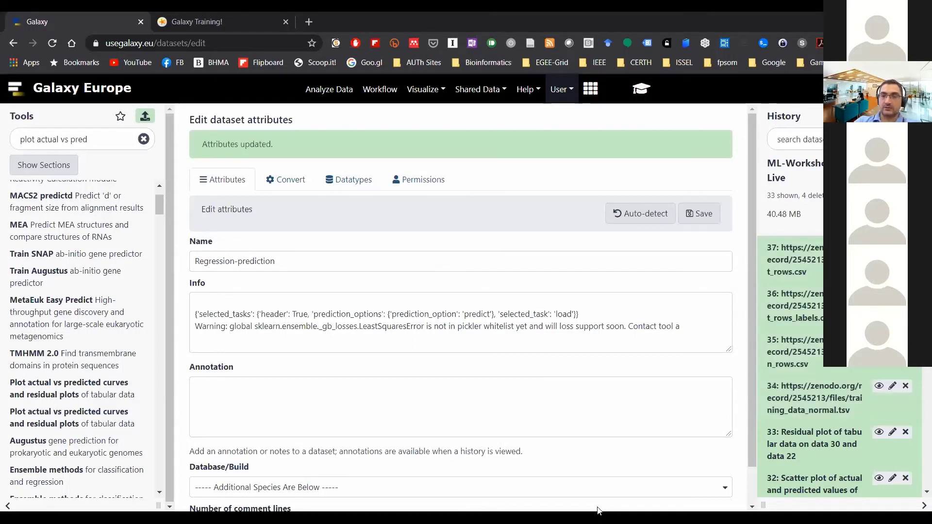
# Step: Auto-detect the attributes of dataset 34, rename it as training_data_normal.tsv, and save the attributes
pyautogui.click(891, 386)
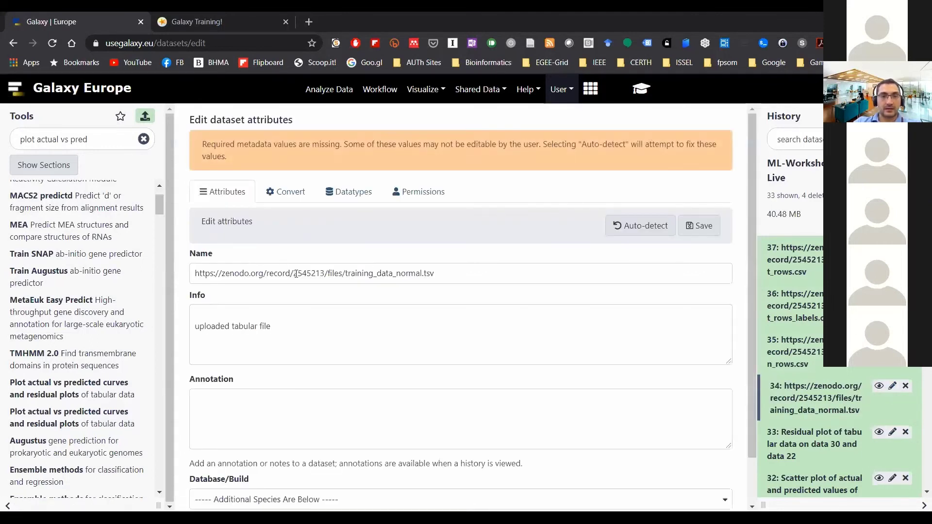
pyautogui.moveTo(345, 274); pyautogui.dragTo(185, 271)
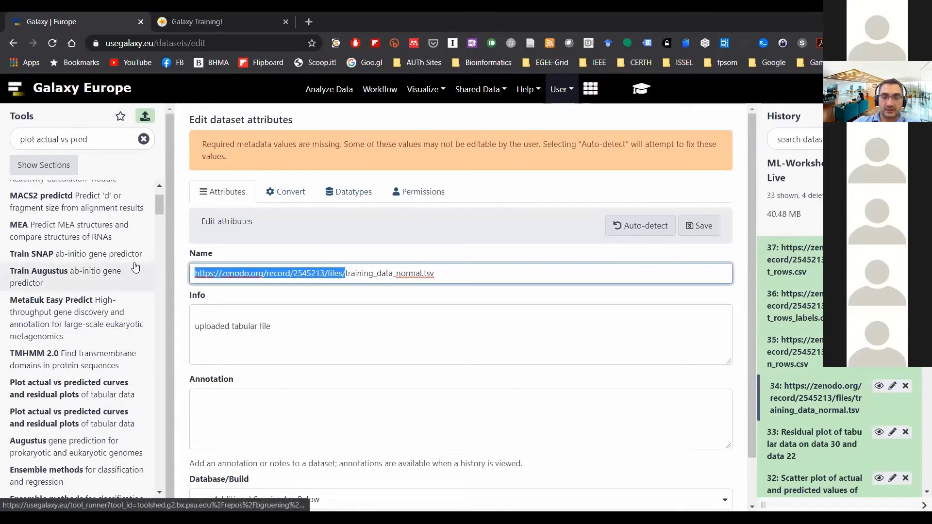
pyautogui.press('BackSpace')
pyautogui.click(655, 230)
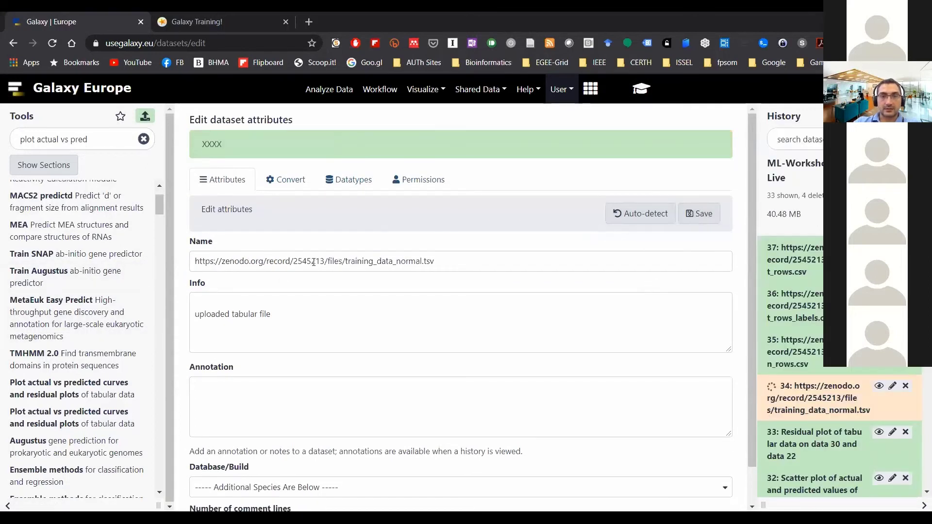
pyautogui.moveTo(345, 262); pyautogui.dragTo(69, 266)
pyautogui.press('BackSpace')
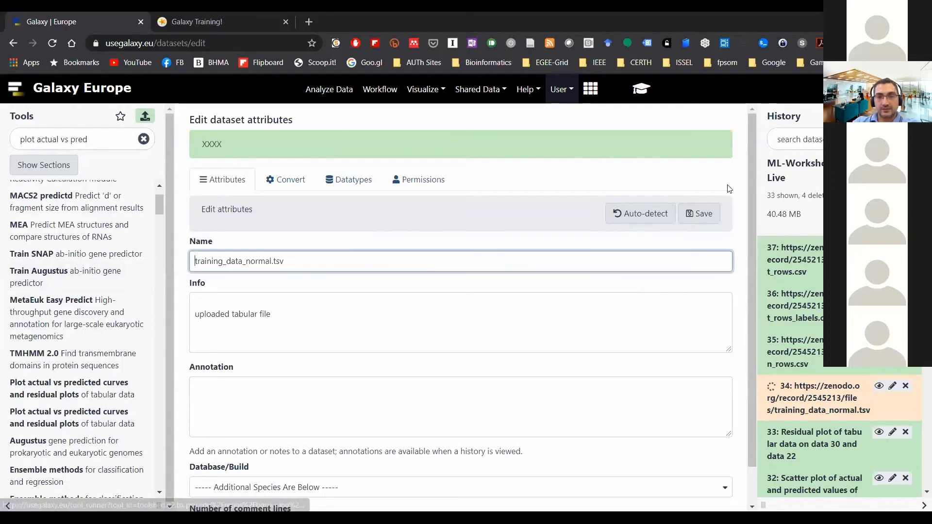
pyautogui.click(699, 214)
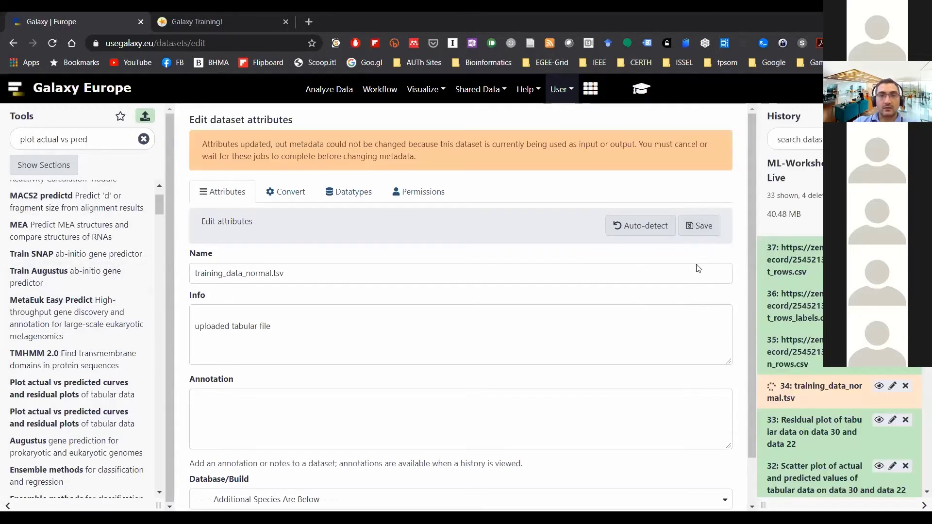
pyautogui.click(700, 225)
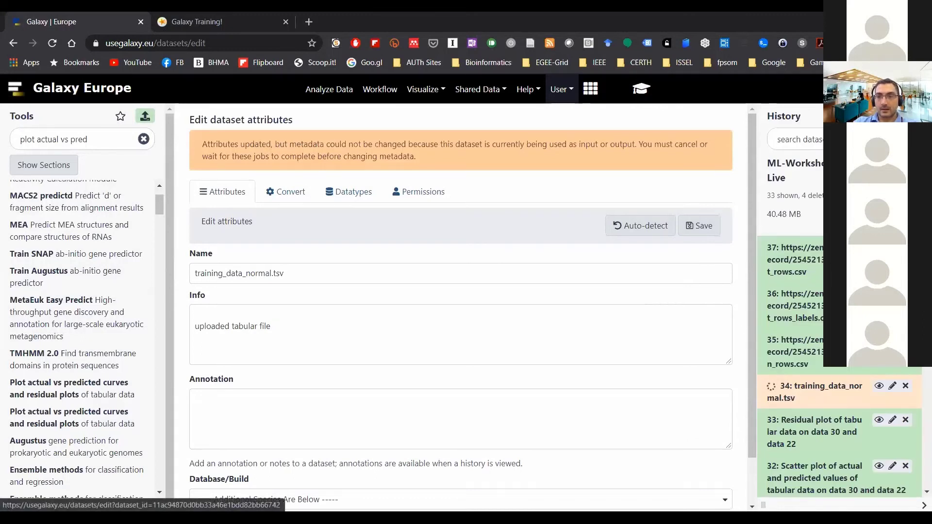
# Step: Rename dataset 35 as train_rows.csv by removing the Zenodo URL prefix, and save its attributes
pyautogui.click(892, 340)
pyautogui.moveTo(343, 229); pyautogui.dragTo(94, 232)
pyautogui.press('Delete')
pyautogui.press('Delete')
pyautogui.click(702, 180)
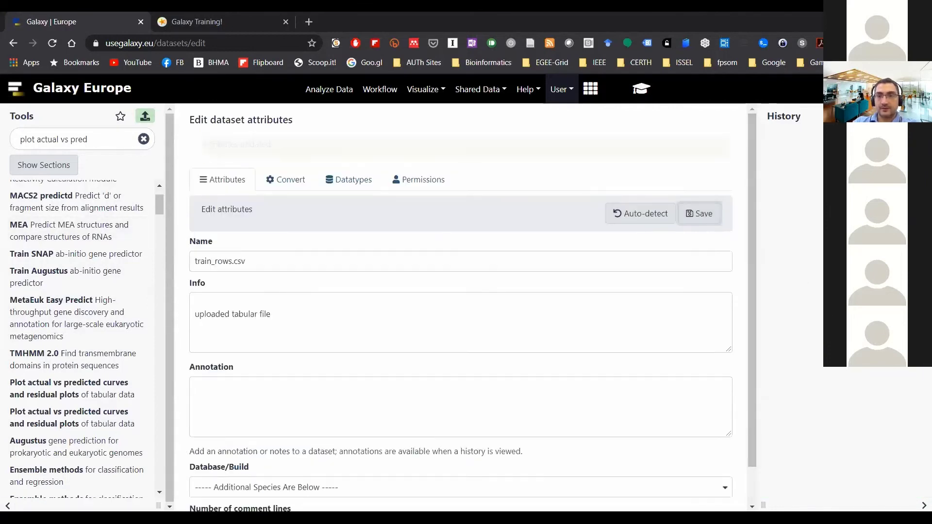
# Step: Rename dataset 36 as test_rows_labels.csv by removing the Zenodo URL prefix, and save its attributes
pyautogui.click(893, 294)
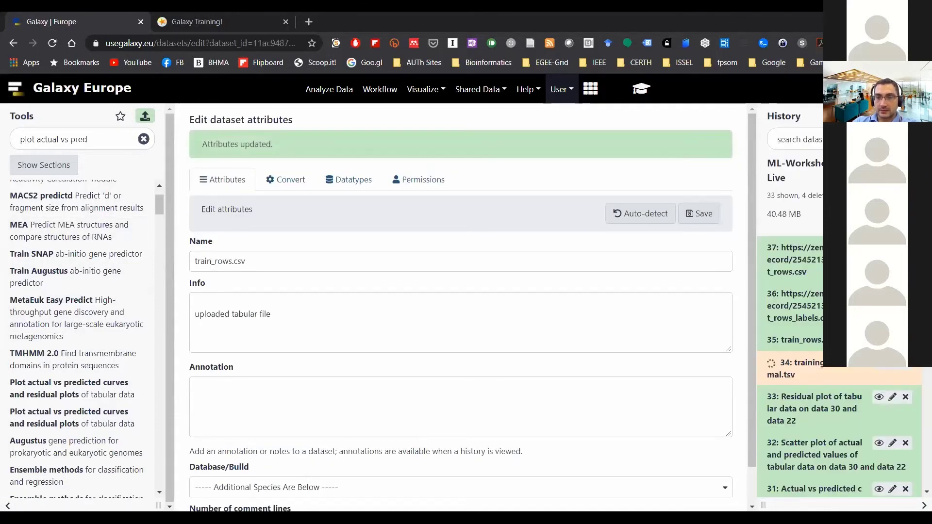
pyautogui.moveTo(343, 229); pyautogui.dragTo(192, 228)
pyautogui.press('Delete')
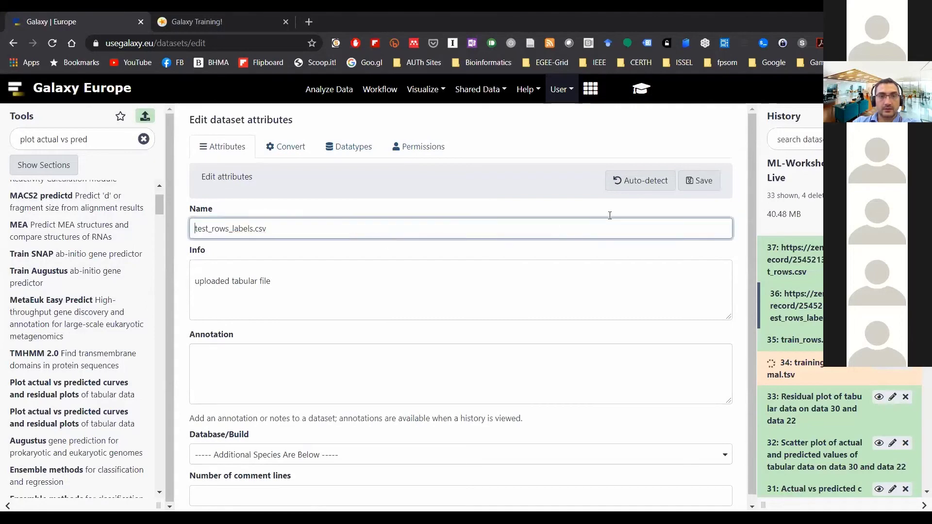
pyautogui.click(687, 179)
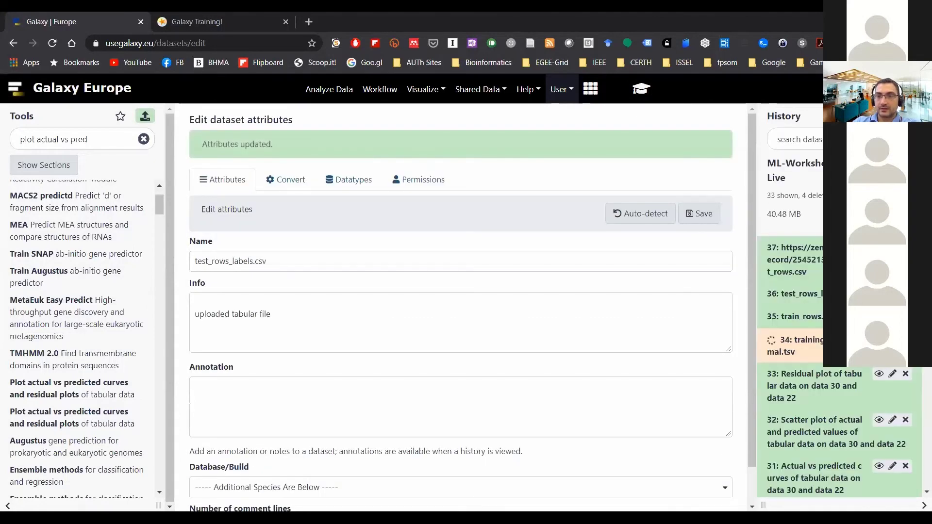
# Step: Rename dataset 37 as test_rows.csv by removing the Zenodo URL prefix, and save its attributes
pyautogui.click(892, 248)
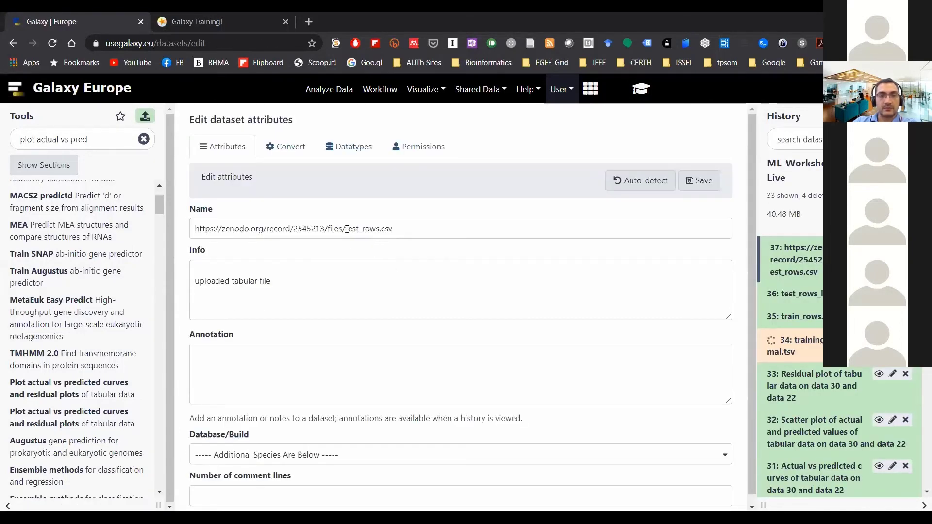
pyautogui.moveTo(345, 228); pyautogui.dragTo(4, 228)
pyautogui.press('Delete')
pyautogui.click(694, 180)
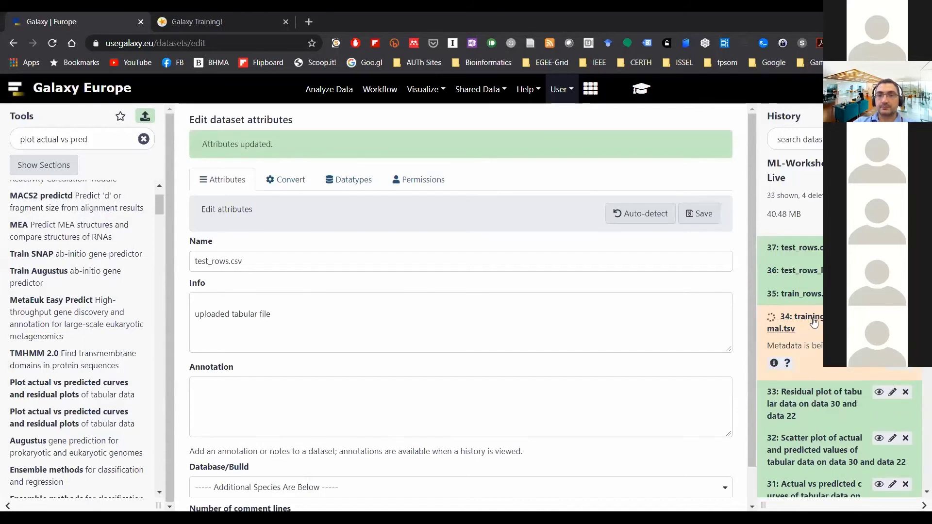
# Step: Clear the previous tool search and search the Galaxy tools for "Pipeline builder"
pyautogui.click(143, 139)
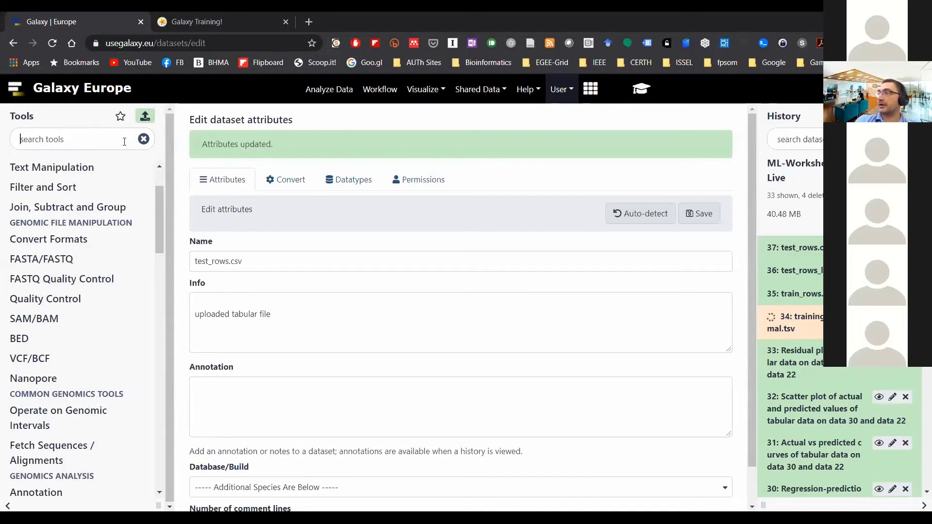
pyautogui.write('Pl')
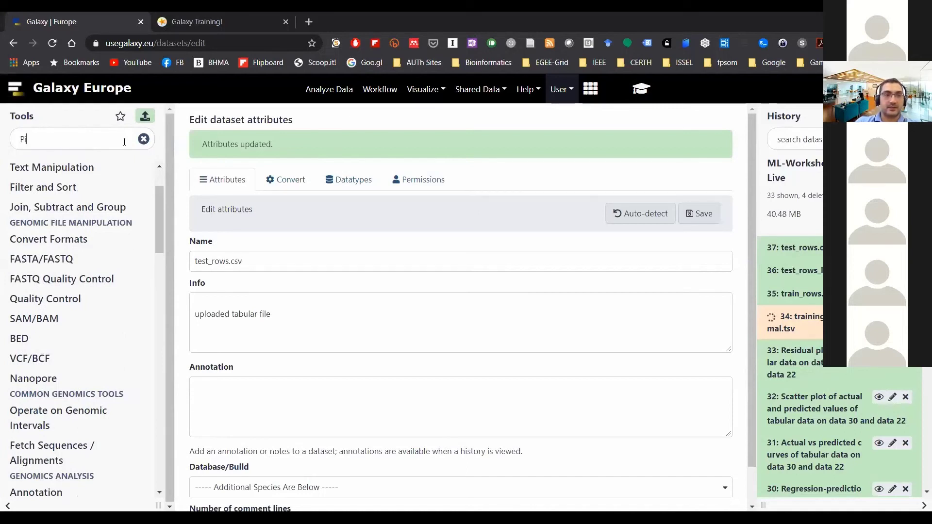
pyautogui.write('pel')
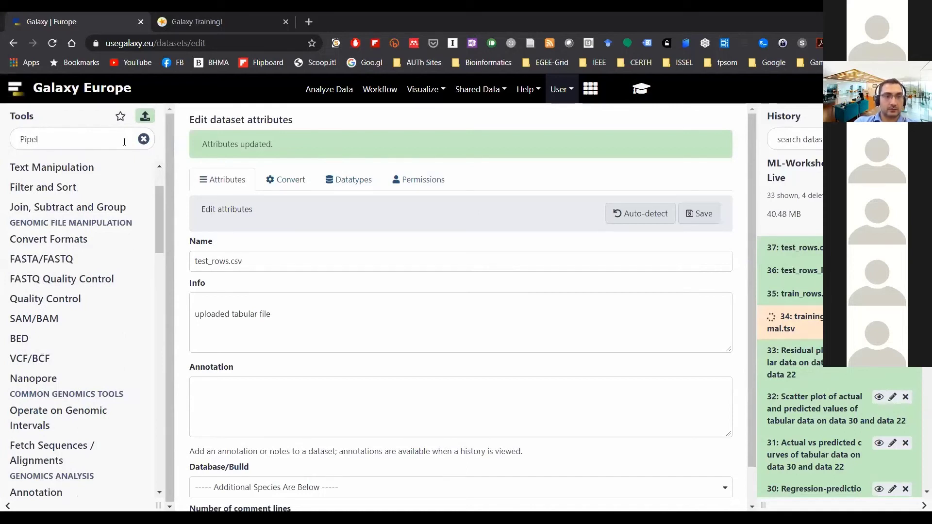
pyautogui.write('ine builder')
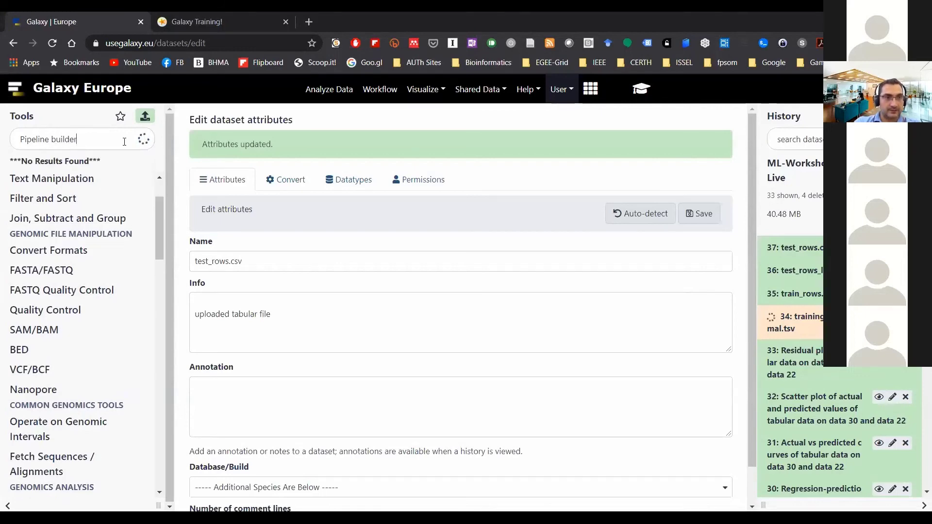
# Step: Open the Pipeline Builder tool and choose Feature Selection as the type of transformation for the first pre-processing step
pyautogui.scroll(3, 93, 242)
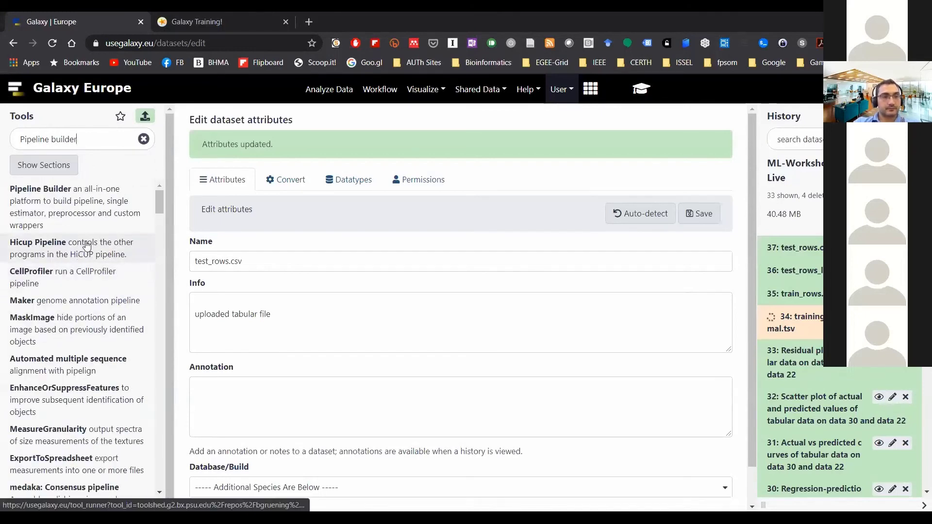
pyautogui.click(69, 198)
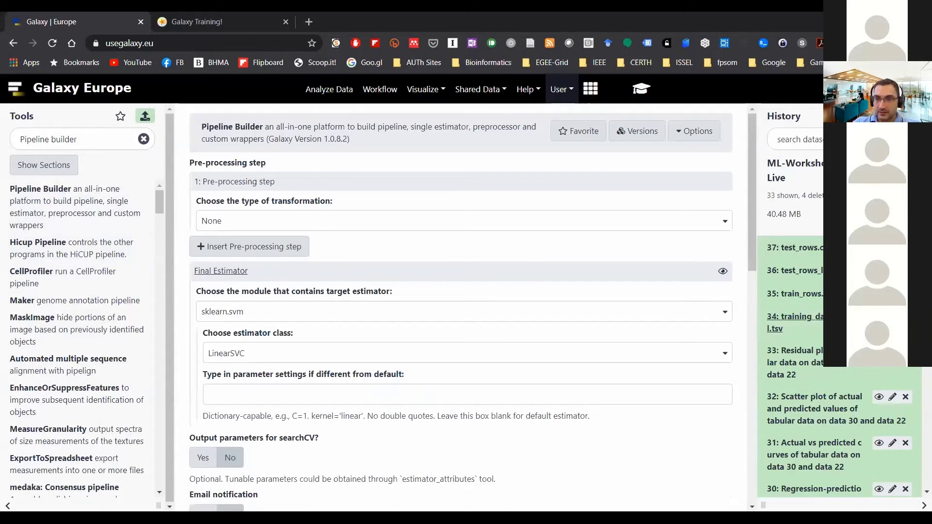
pyautogui.click(309, 222)
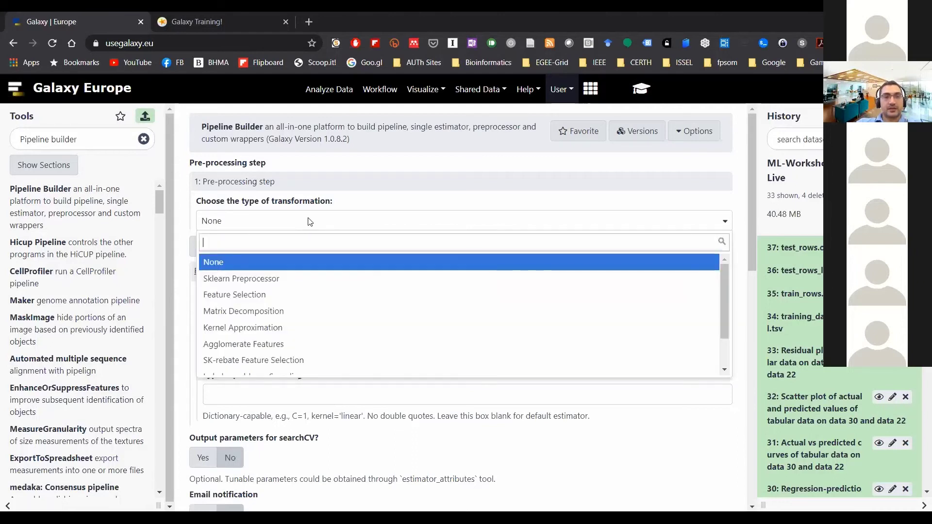
pyautogui.click(299, 294)
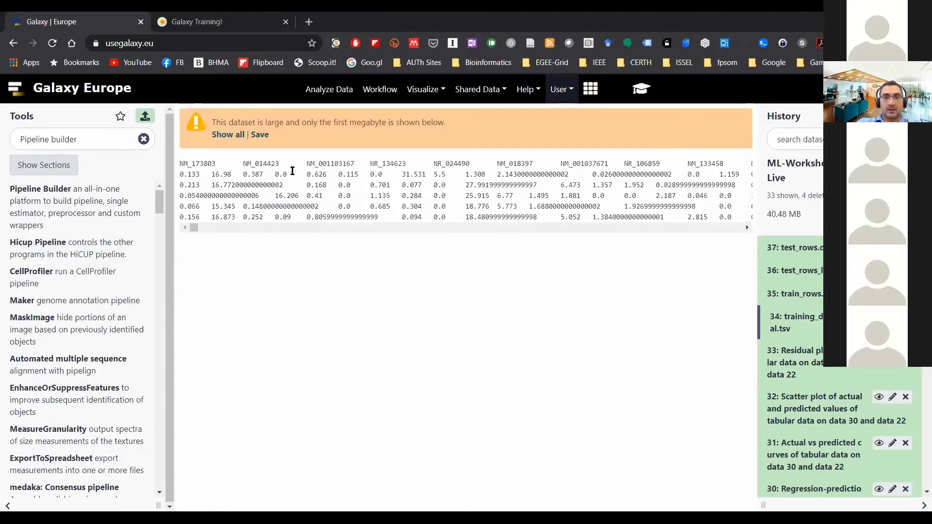
# Step: Examine the training dataset 34 across its columns, from the gene identifiers in the header to the value ending each row
pyautogui.moveTo(194, 227); pyautogui.dragTo(193, 227)
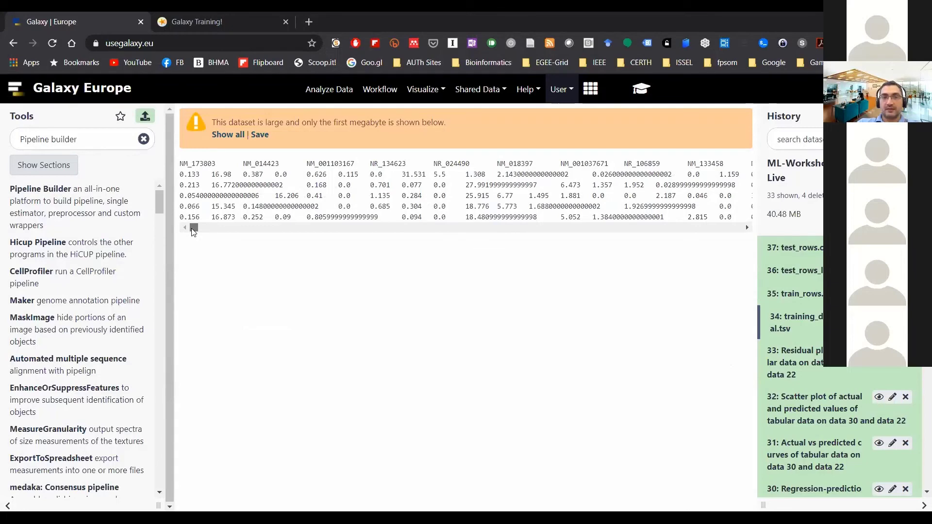
pyautogui.moveTo(180, 163); pyautogui.dragTo(343, 162)
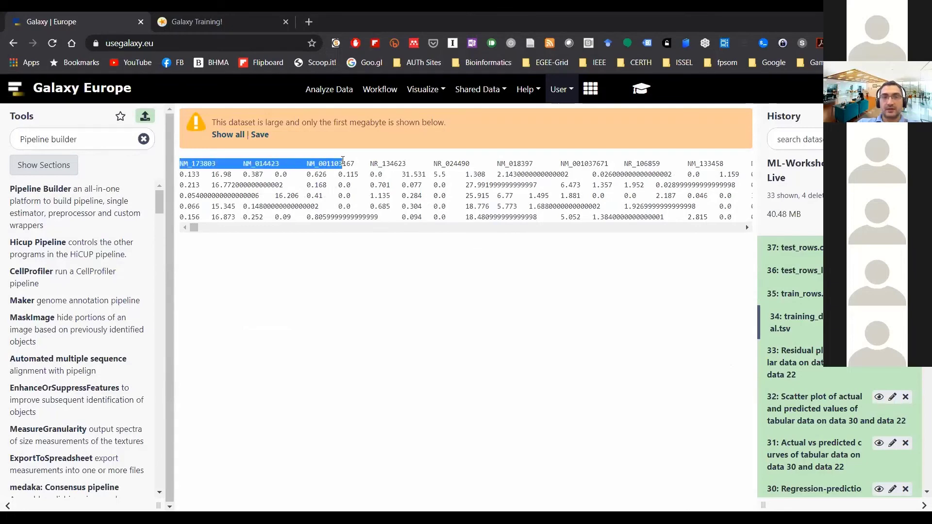
pyautogui.moveTo(193, 228); pyautogui.dragTo(250, 224)
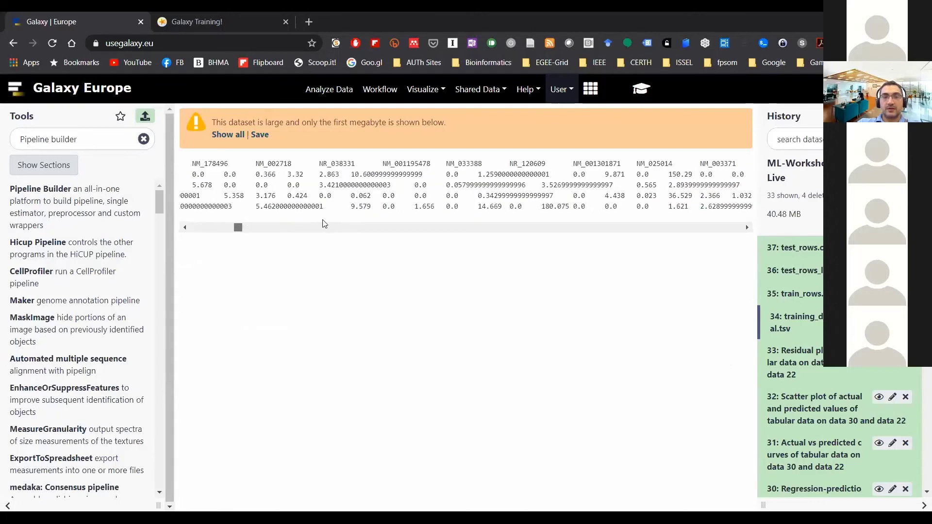
pyautogui.moveTo(325, 224); pyautogui.dragTo(515, 223)
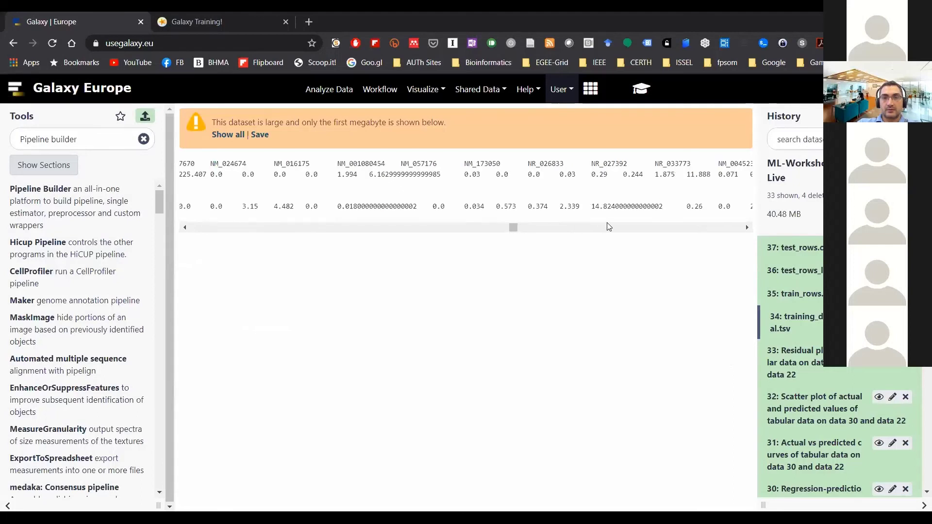
pyautogui.click(747, 228)
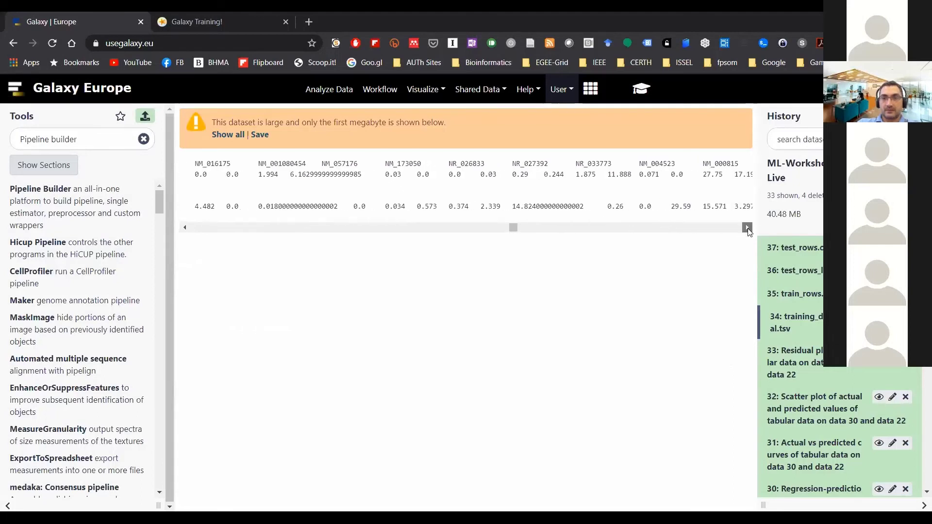
pyautogui.moveTo(748, 229); pyautogui.dragTo(748, 231)
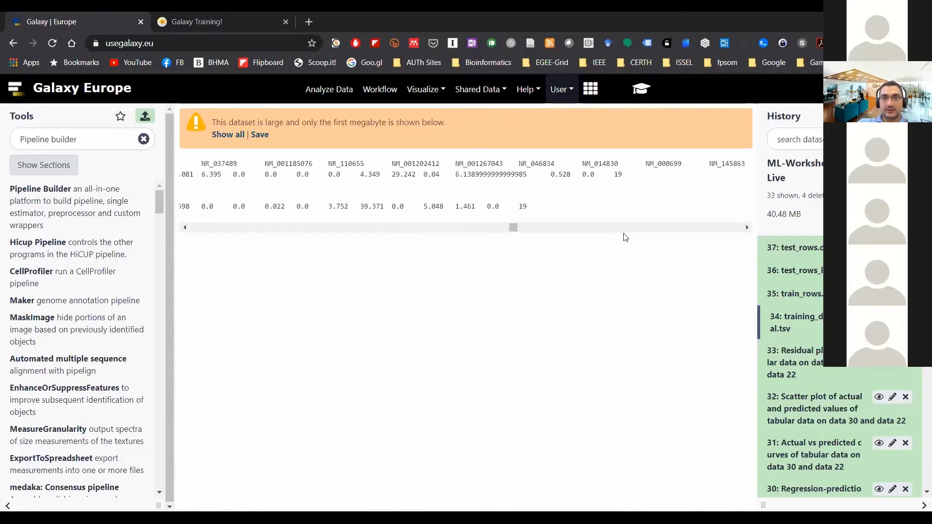
pyautogui.doubleClick(524, 205)
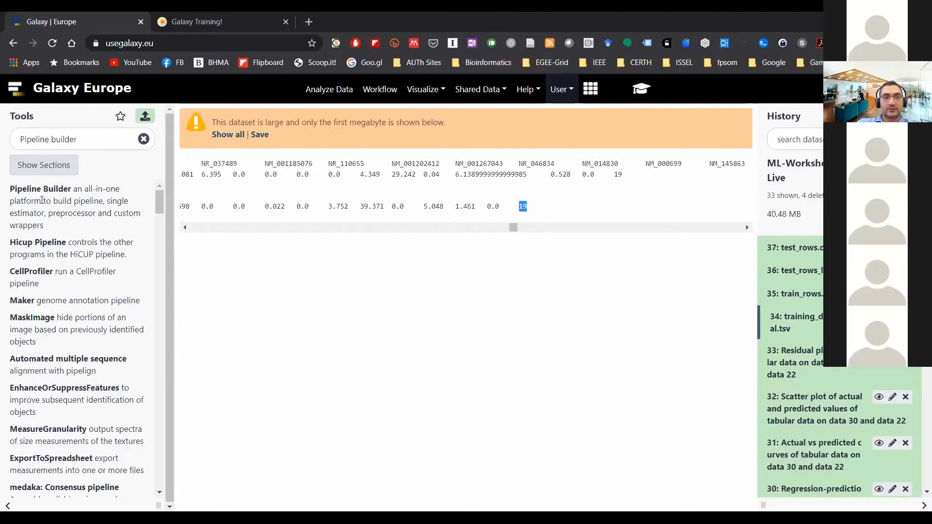
# Step: Exit the unresponsive Galaxy pages, close their tab, and reopen usegalaxy.eu in a new tab placed before the Galaxy Training tab
pyautogui.click(52, 43)
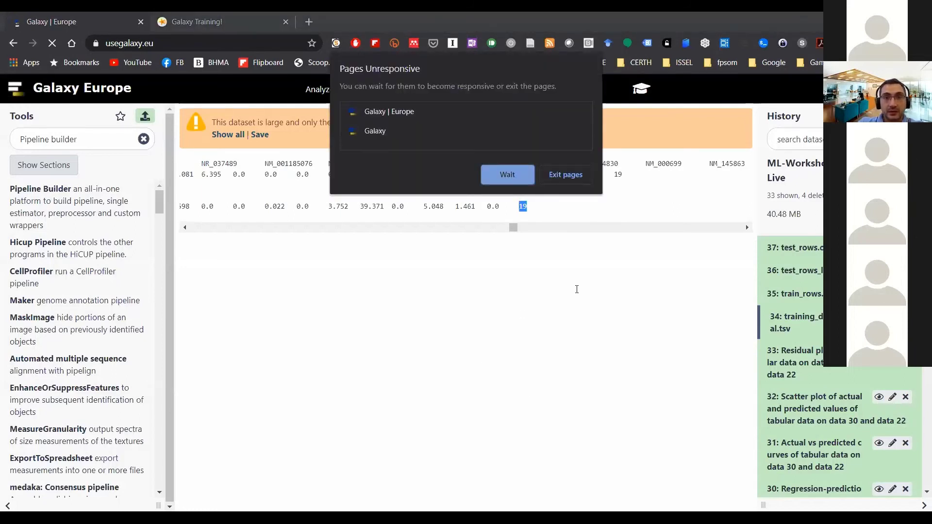
pyautogui.click(563, 174)
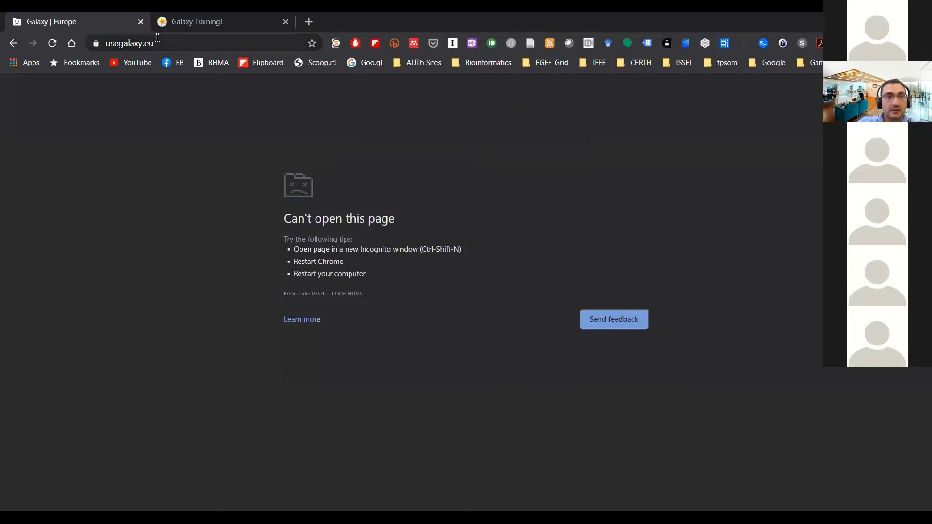
pyautogui.click(141, 22)
pyautogui.click(164, 22)
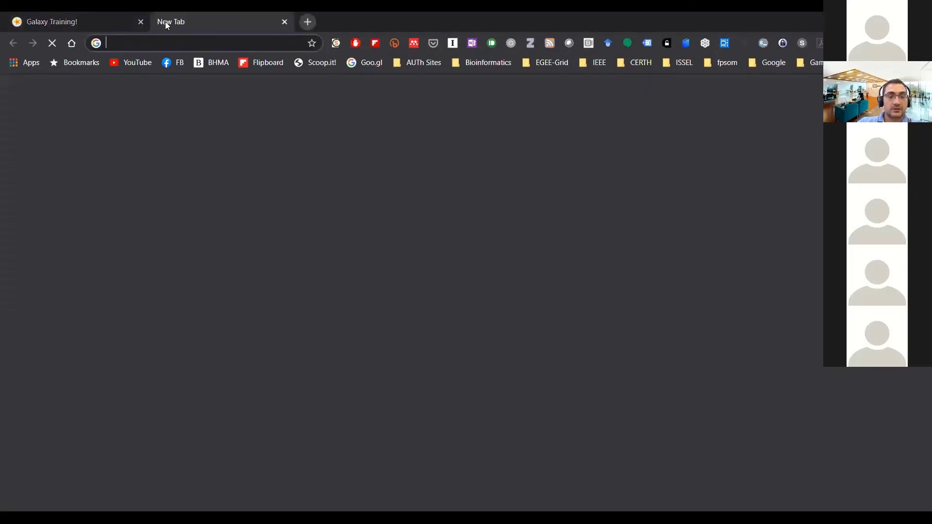
pyautogui.write('usegalaxy.eu')
pyautogui.press('Return')
pyautogui.moveTo(165, 21); pyautogui.dragTo(61, 13)
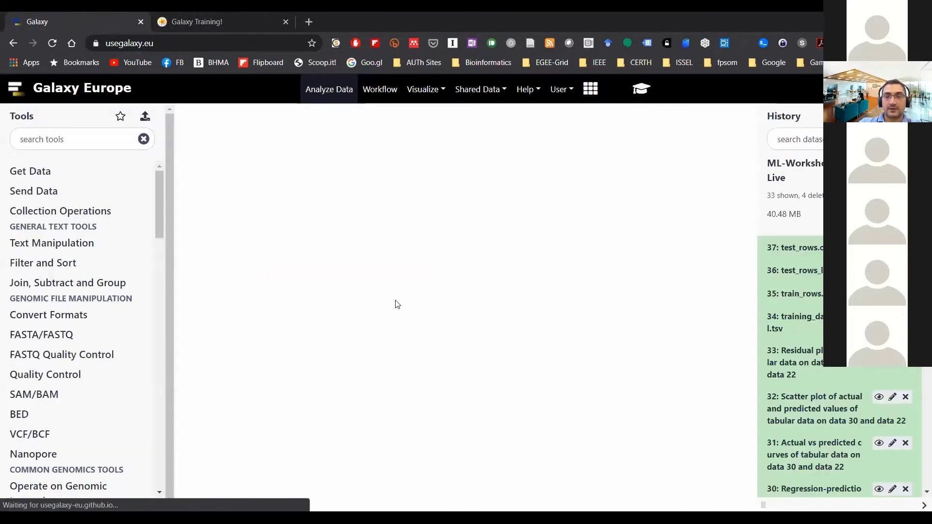
# Step: Search the Galaxy tools for "Pipeline builder" and open the Pipeline Builder tool
pyautogui.click(64, 138)
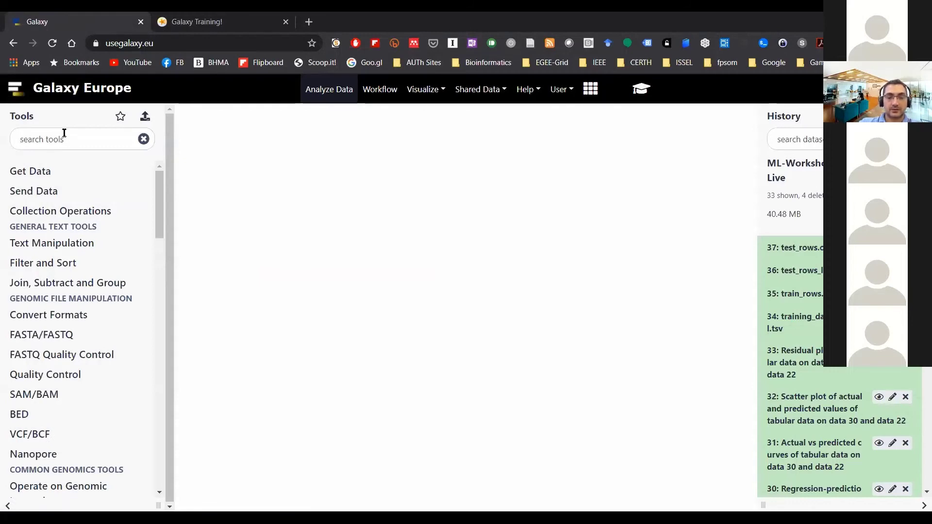
pyautogui.write('Pipel')
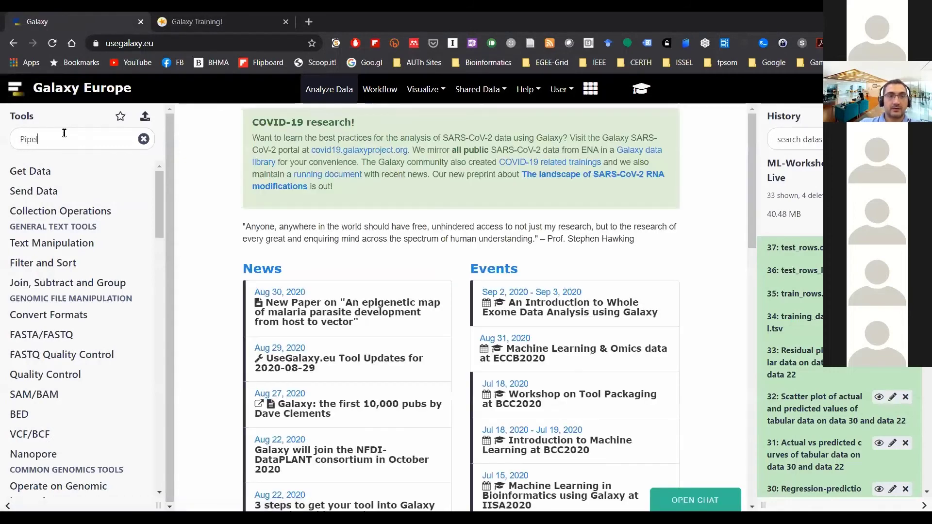
pyautogui.write('ine builder')
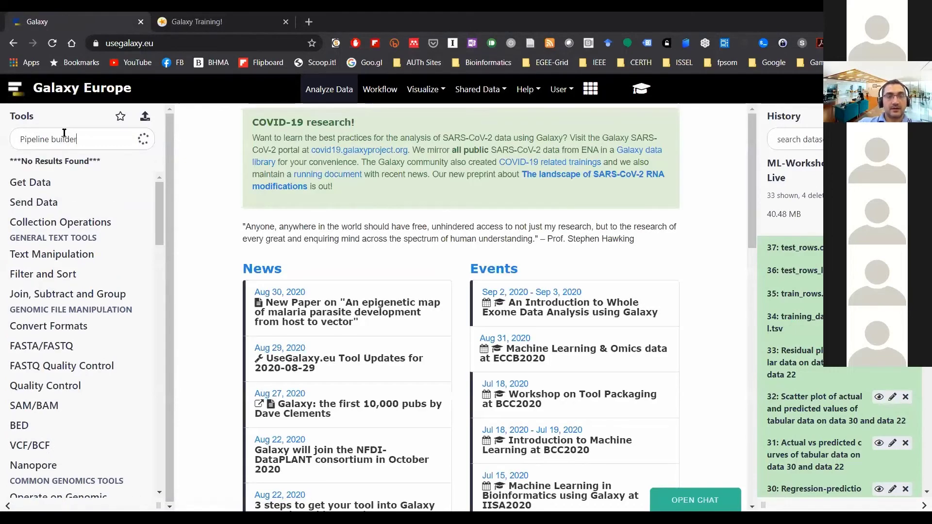
pyautogui.click(40, 189)
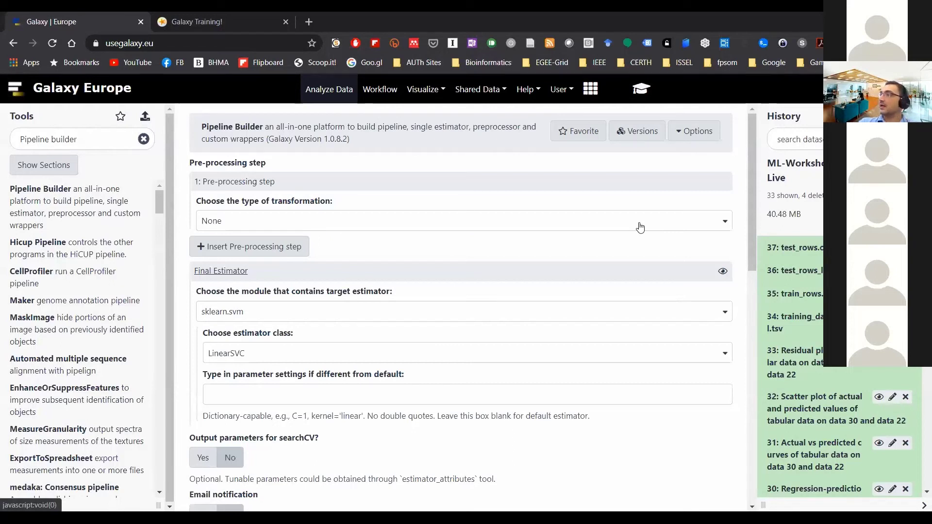
# Step: Set the first pre-processing step to Feature Selection using the SelectKBest algorithm with the f_regression score function
pyautogui.click(306, 221)
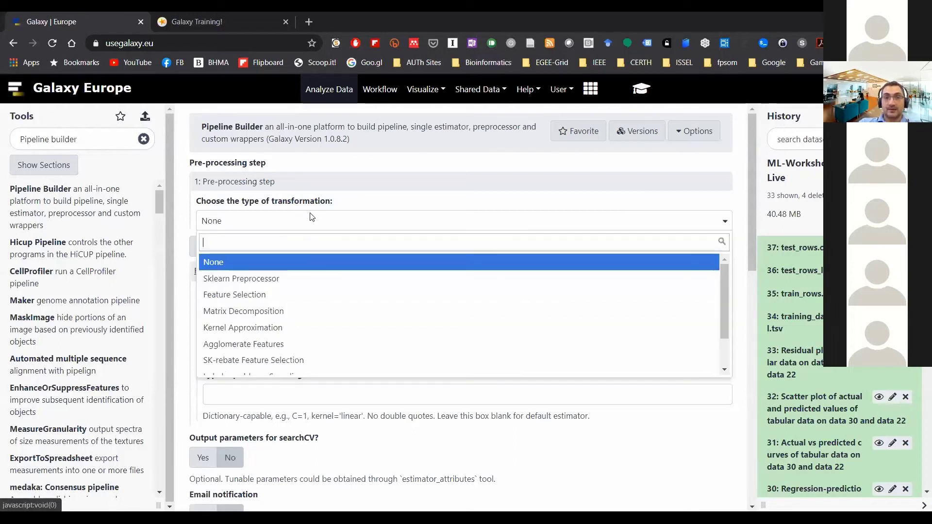
pyautogui.click(300, 293)
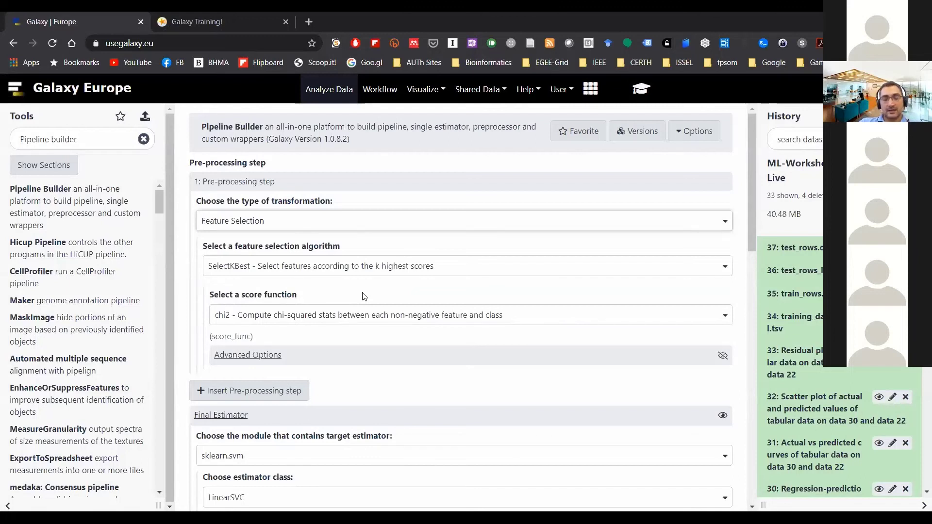
pyautogui.click(349, 268)
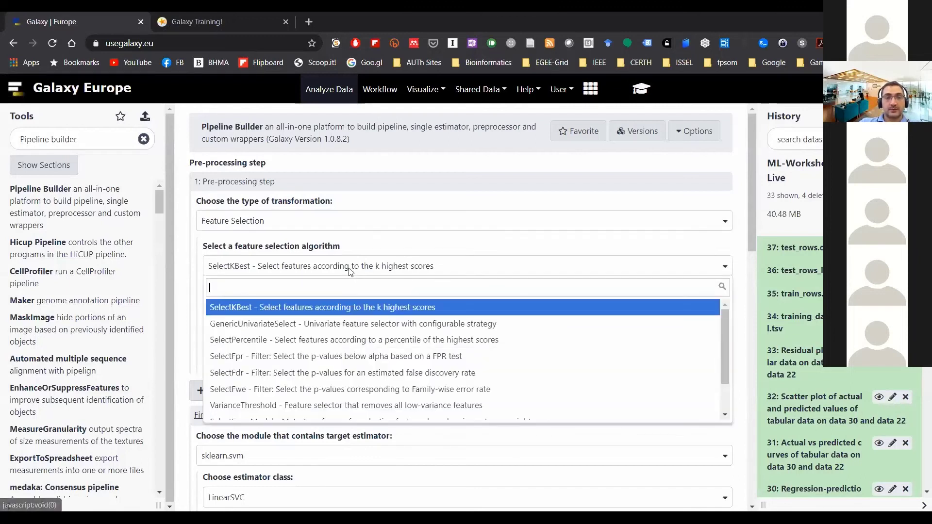
pyautogui.click(346, 308)
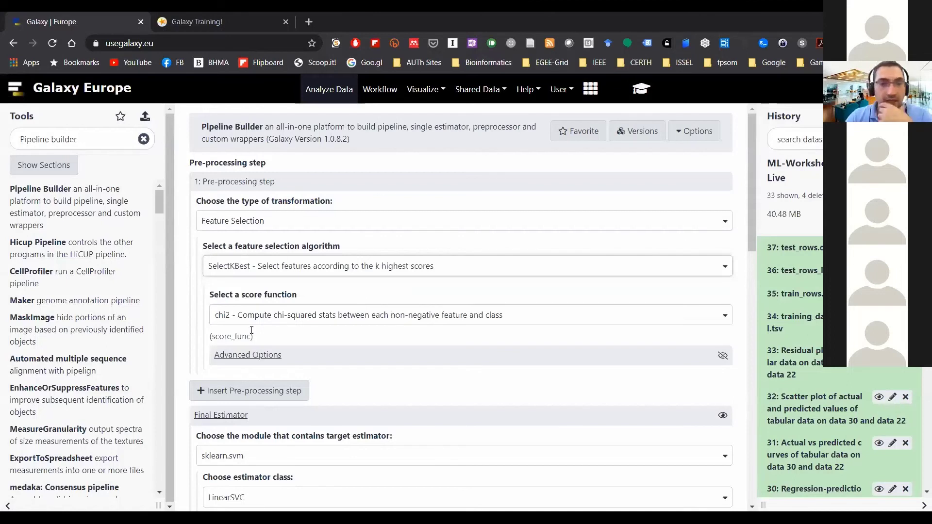
pyautogui.click(268, 313)
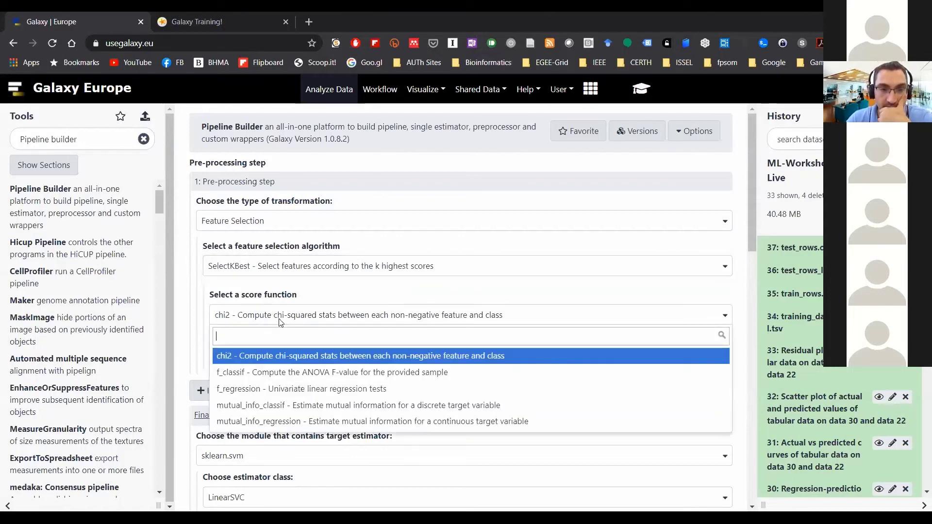
pyautogui.click(305, 393)
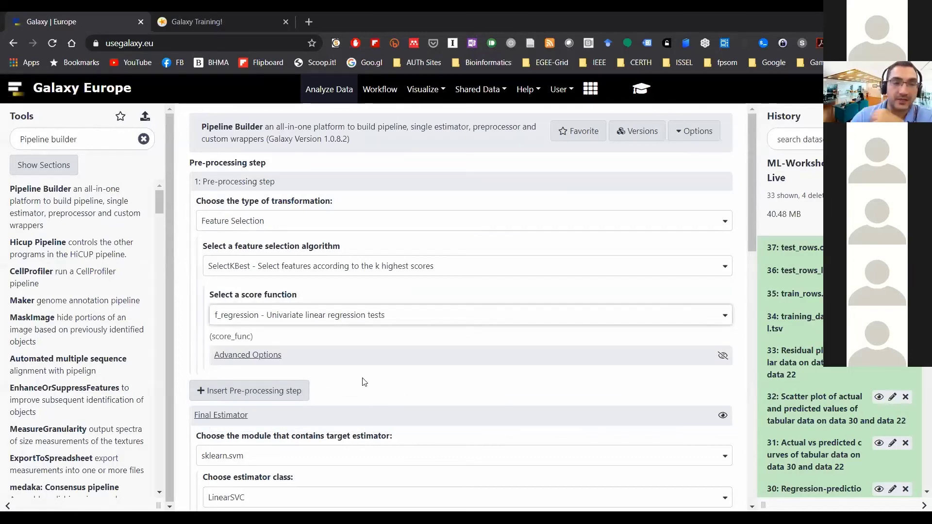
# Step: Set the final estimator's module to sklearn.linear_model and its estimator class to ElasticNet
pyautogui.scroll(-2, 369, 379)
pyautogui.scroll(2, 395, 366)
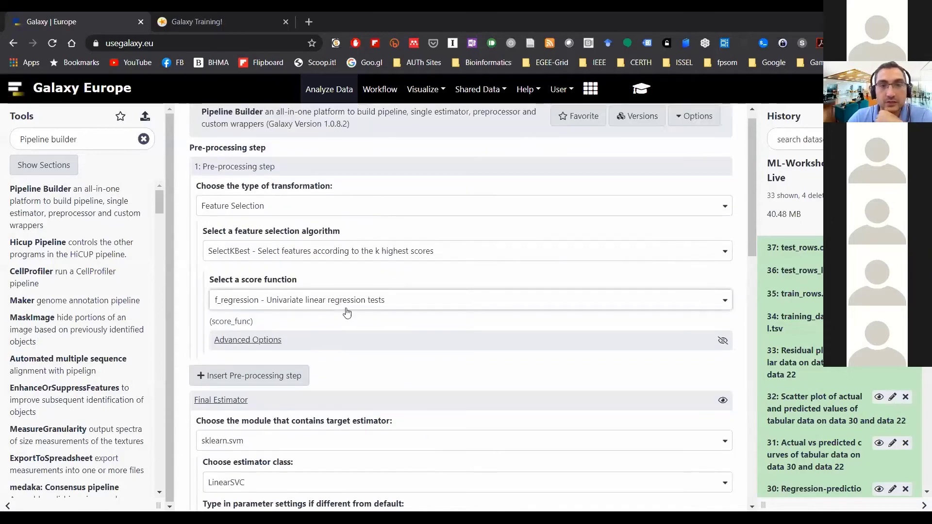
pyautogui.scroll(-1, 388, 361)
pyautogui.scroll(-1, 388, 361)
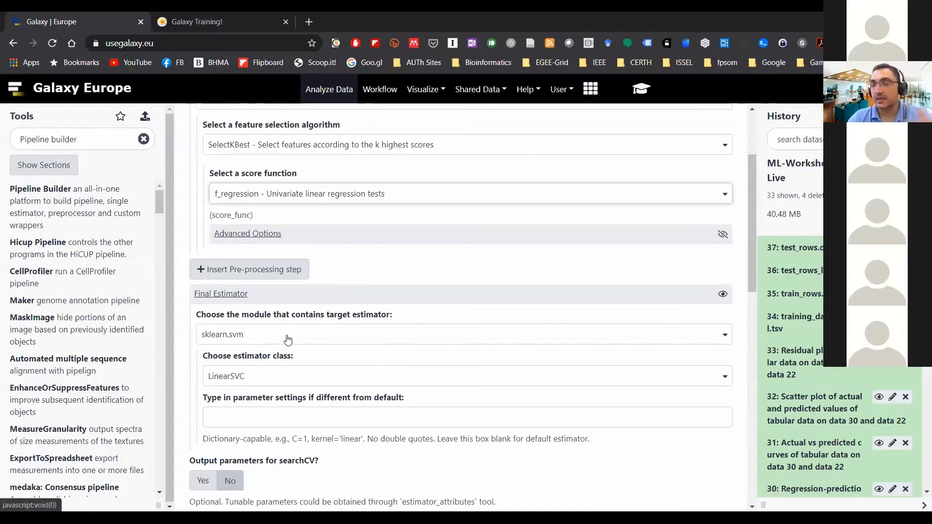
pyautogui.click(261, 339)
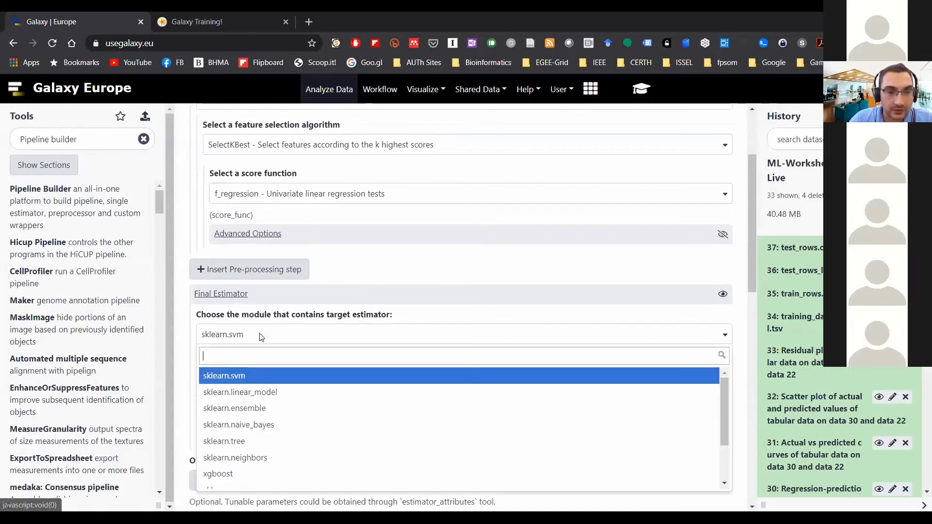
pyautogui.click(281, 391)
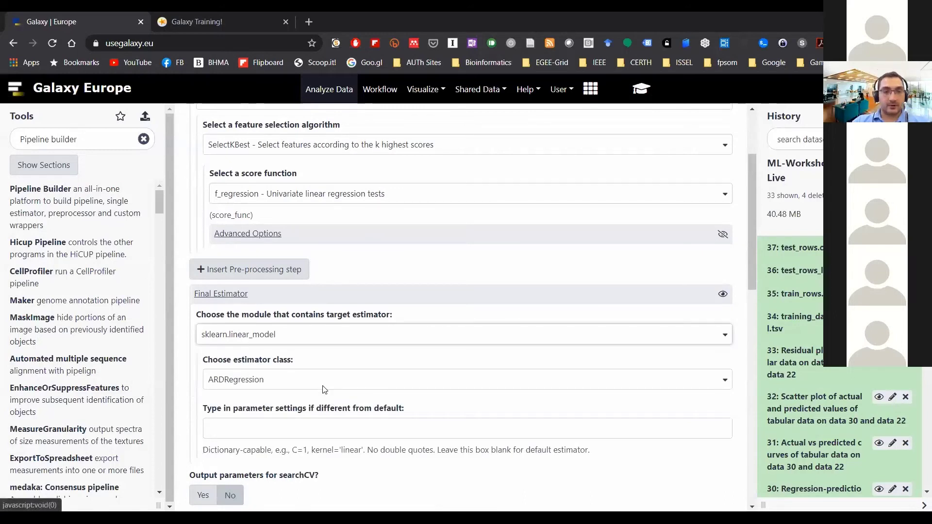
pyautogui.click(323, 381)
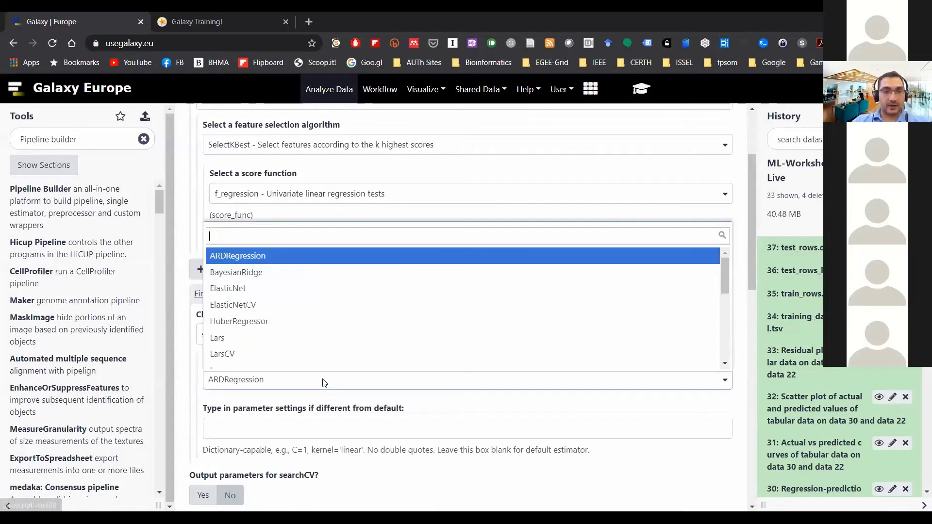
pyautogui.click(286, 288)
# Step: Enter random_state=42 as the non-default parameter setting of the ElasticNet estimator
pyautogui.scroll(-2, 352, 371)
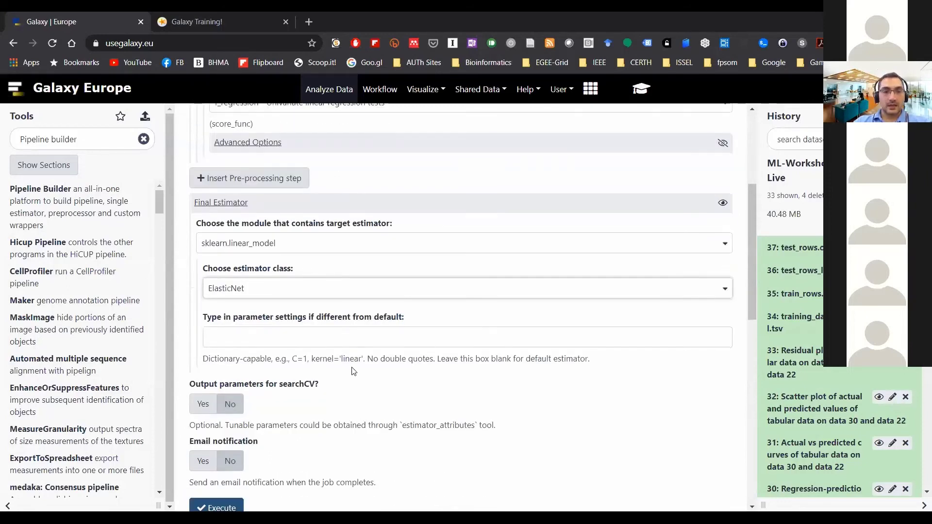
pyautogui.click(345, 330)
pyautogui.scroll(-1, 411, 378)
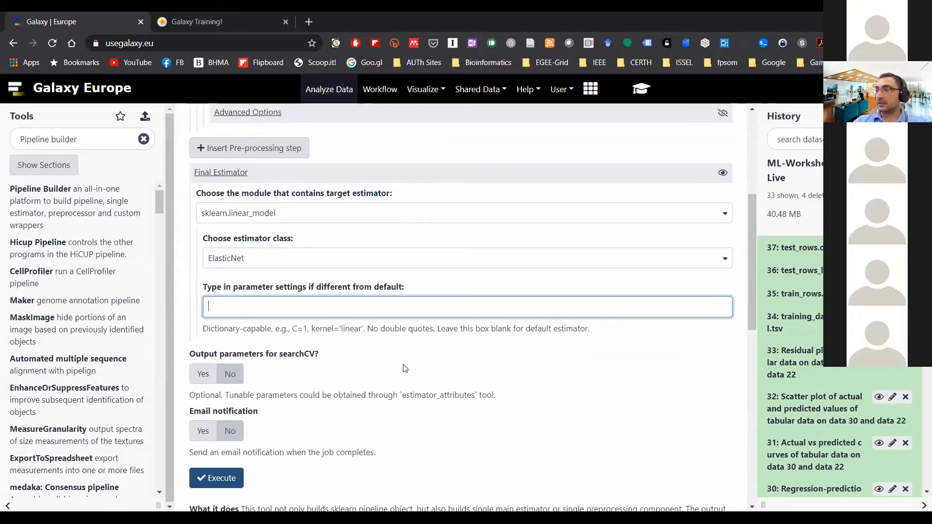
pyautogui.write('ran')
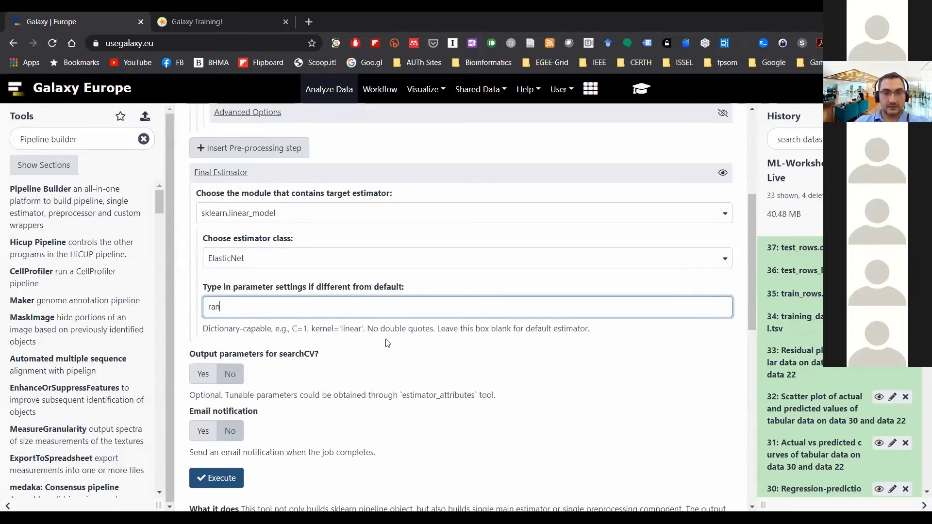
pyautogui.write('dom_')
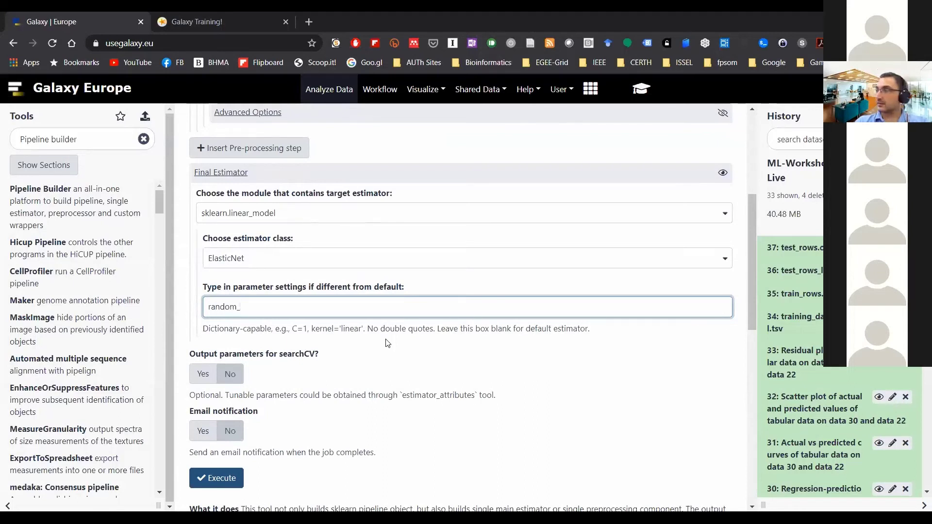
pyautogui.write('state=42')
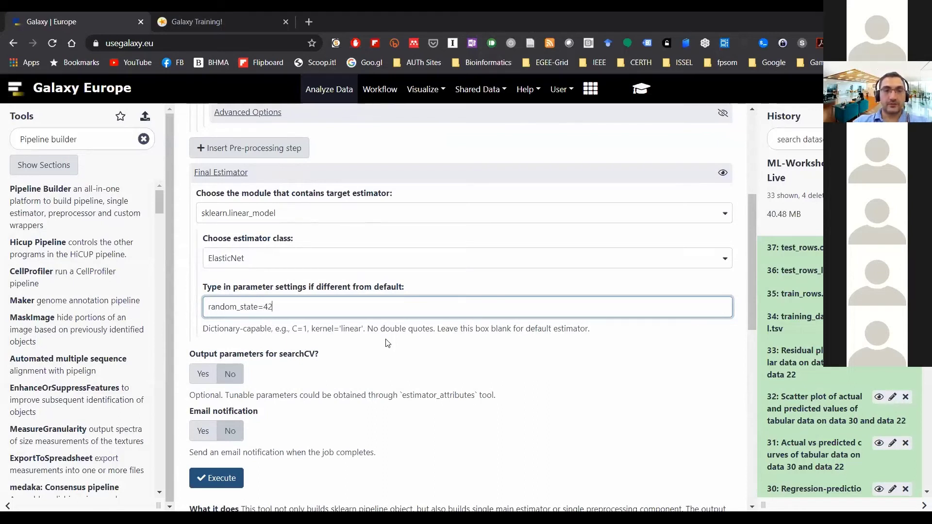
# Step: Enable the output of parameters for searchCV in the Pipeline Builder settings
pyautogui.click(381, 340)
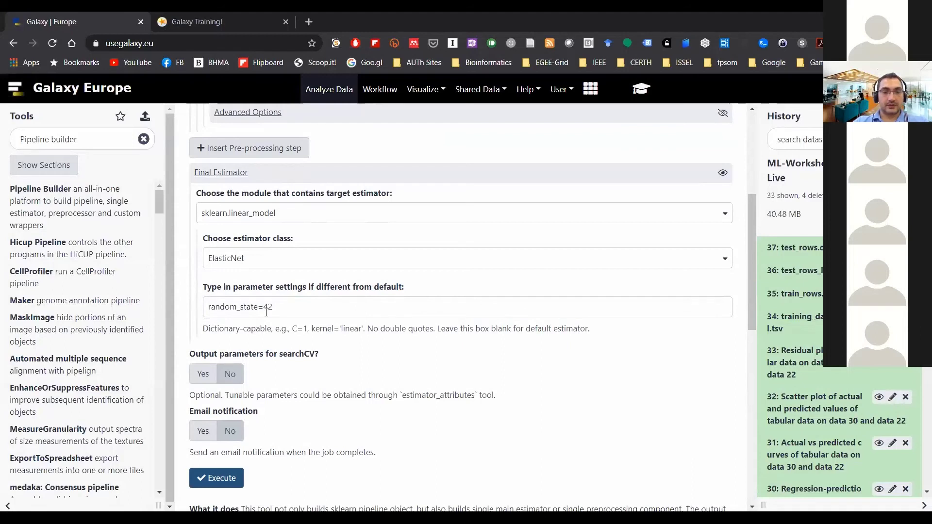
pyautogui.doubleClick(266, 311)
pyautogui.click(368, 345)
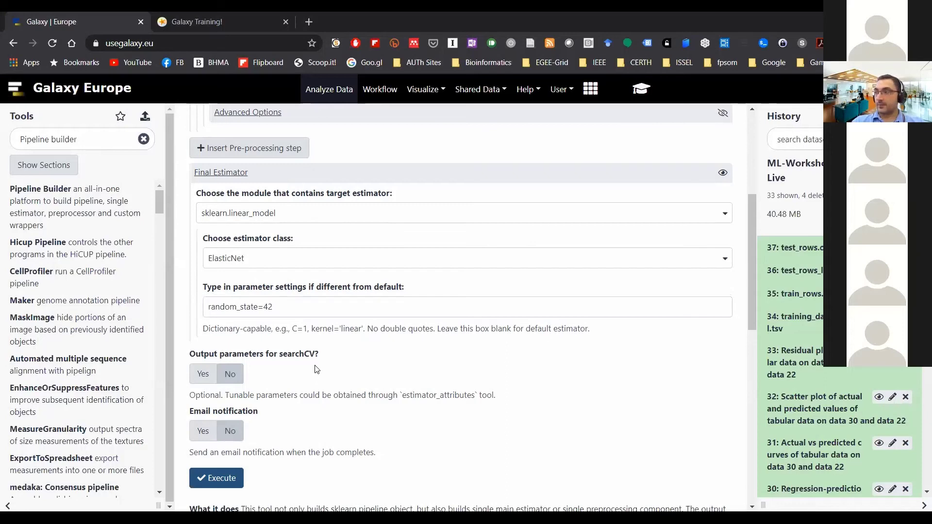
pyautogui.click(203, 374)
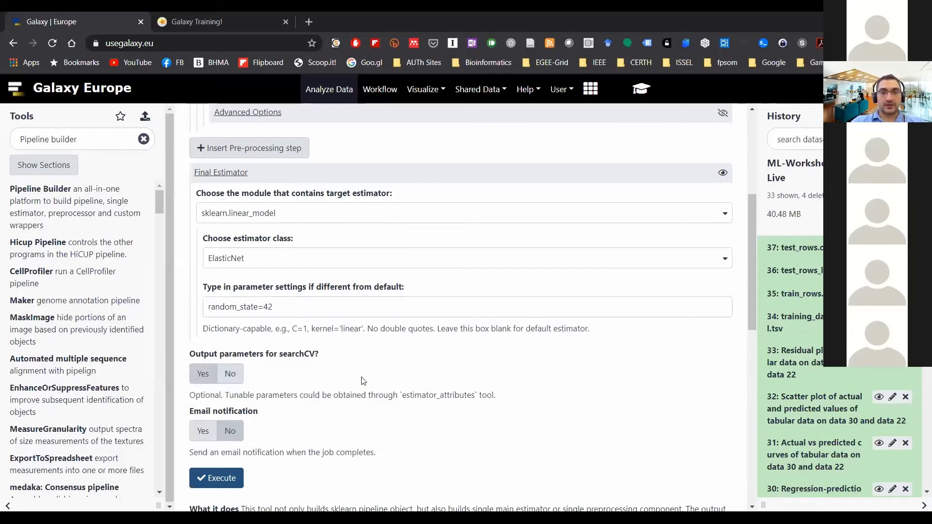
# Step: Review the feature selection and ElasticNet estimator settings, and run the Pipeline Builder tool
pyautogui.scroll(-1, 365, 379)
pyautogui.scroll(3, 358, 389)
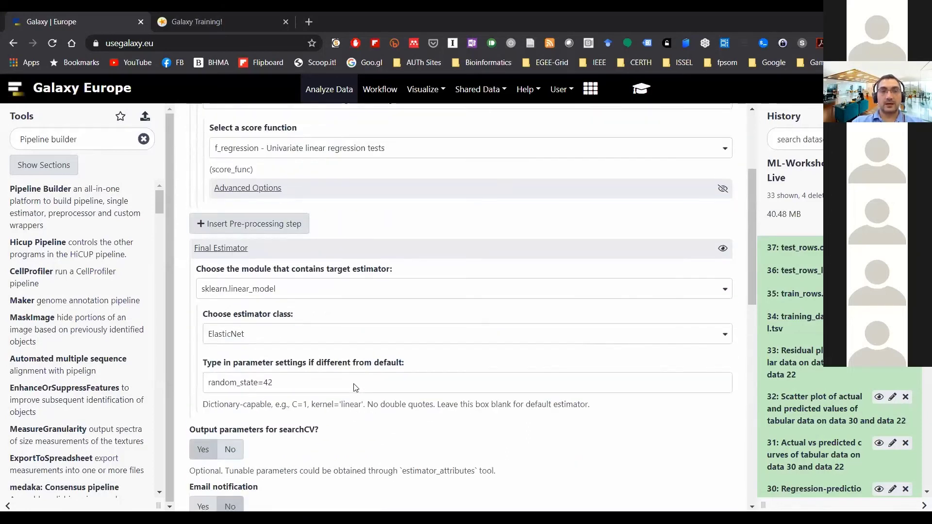
pyautogui.scroll(3, 355, 383)
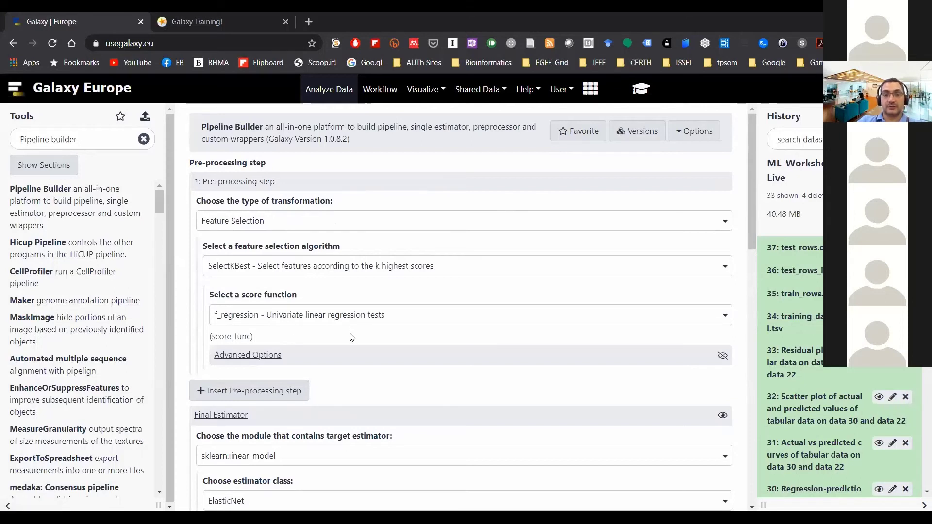
pyautogui.scroll(-4, 352, 337)
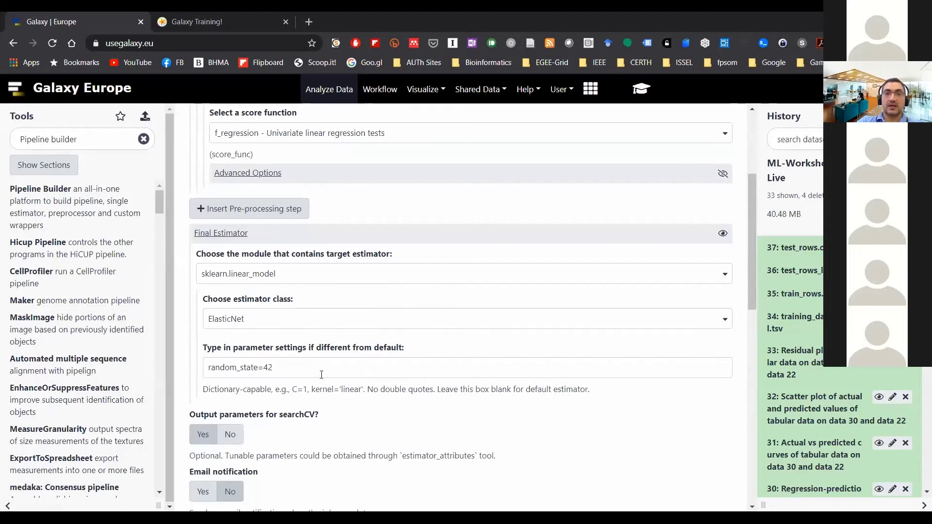
pyautogui.moveTo(322, 373); pyautogui.dragTo(211, 386)
pyautogui.click(459, 417)
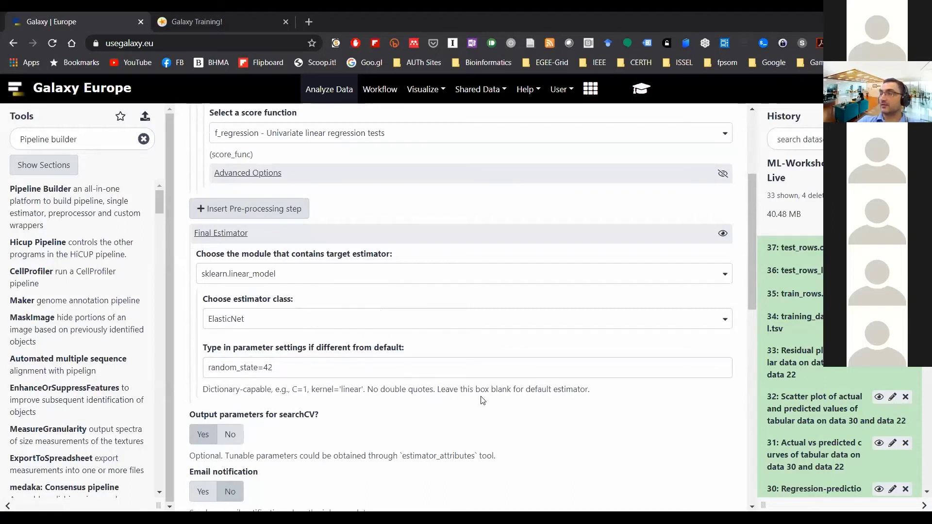
pyautogui.scroll(-3, 482, 400)
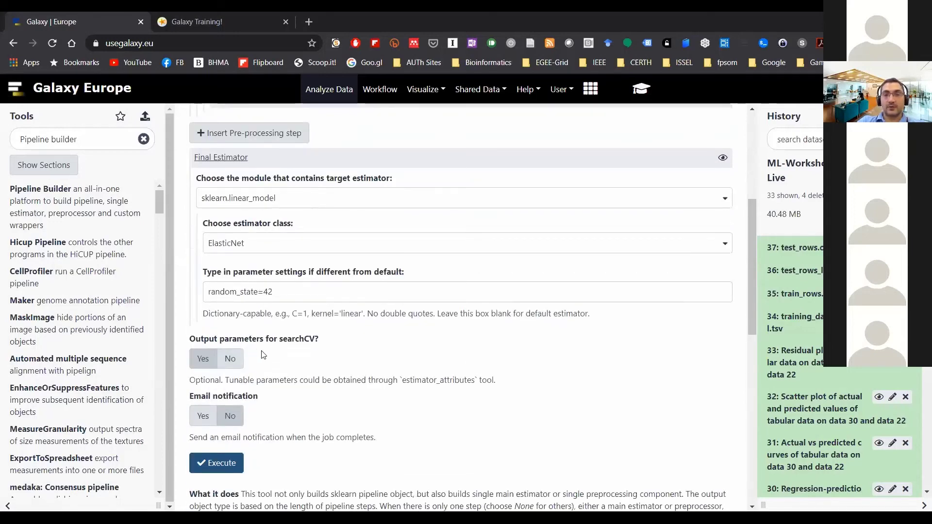
pyautogui.scroll(-2, 262, 355)
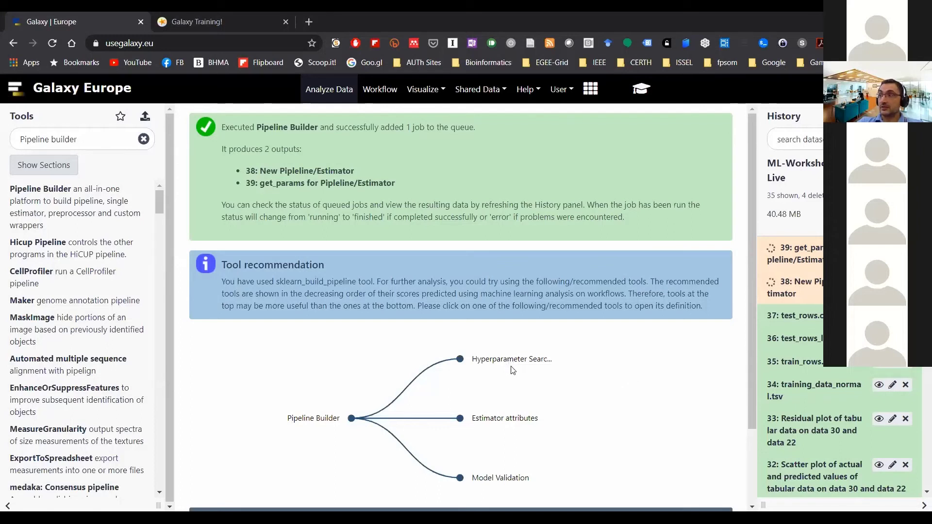
# Step: Open the Hyperparameter Search tool from the tool recommendations for the executed Pipeline Builder job
pyautogui.scroll(-1, 320, 405)
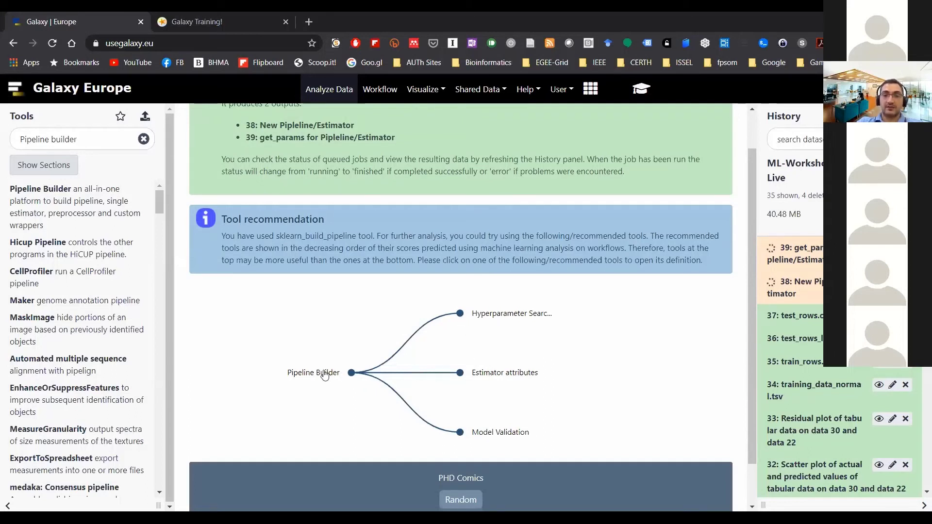
pyautogui.click(501, 317)
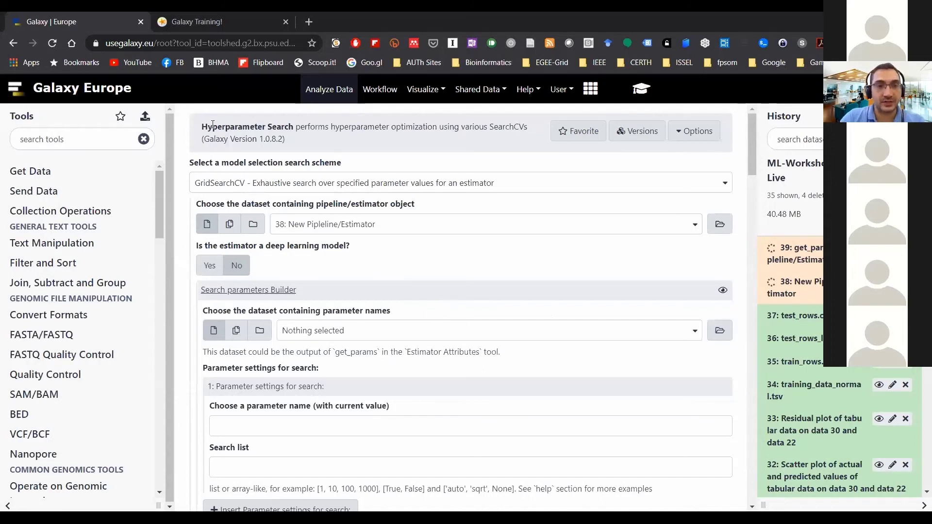
pyautogui.moveTo(204, 128); pyautogui.dragTo(292, 138)
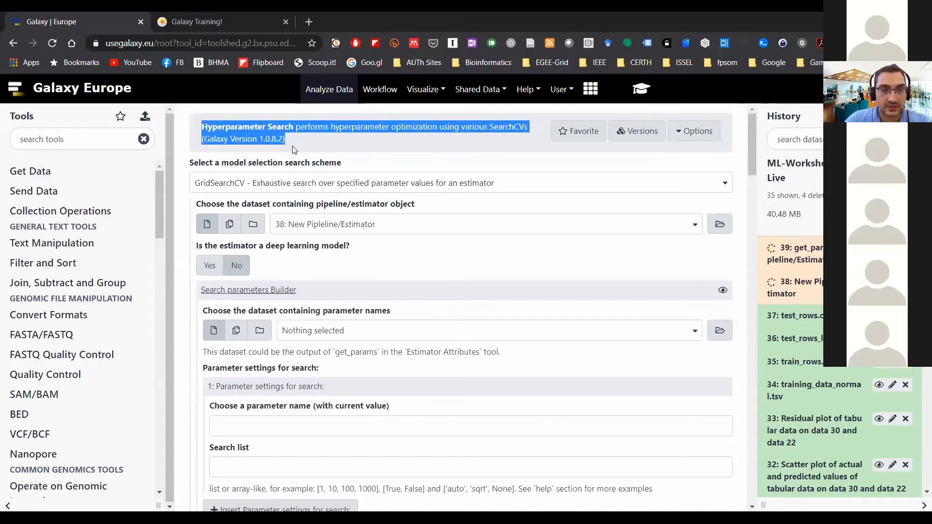
pyautogui.hotkey('alt', 'Tab')
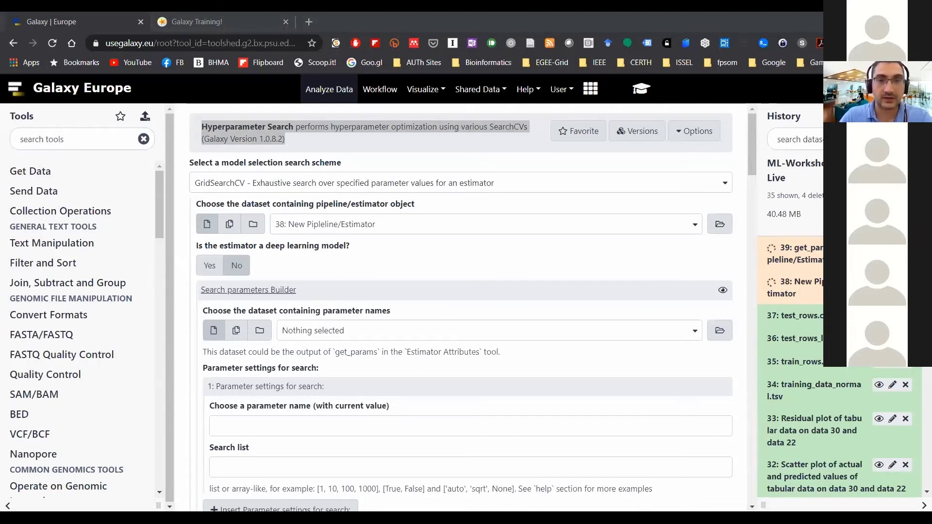
pyautogui.hotkey('alt', 'Tab')
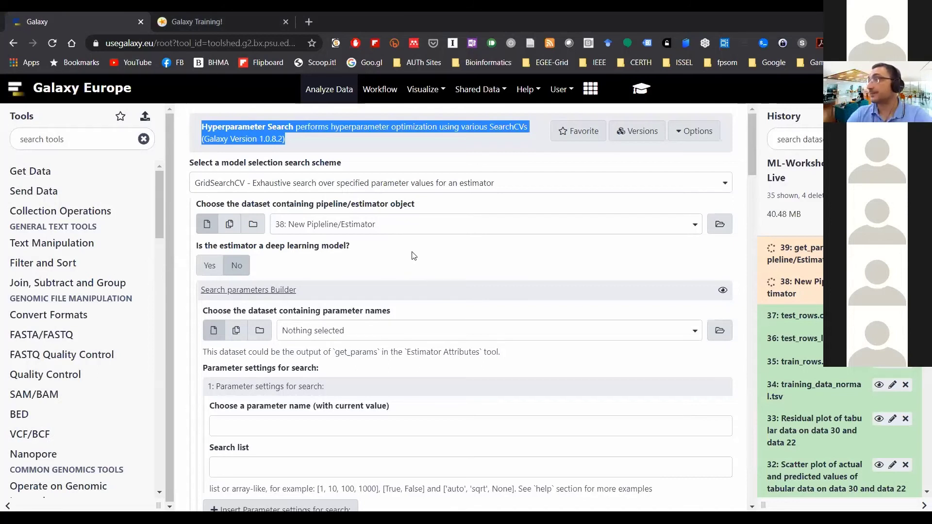
# Step: Select GridSearchCV as the model selection search scheme and dataset 38, New Pipleline/Estimator, as the pipeline object
pyautogui.click(411, 185)
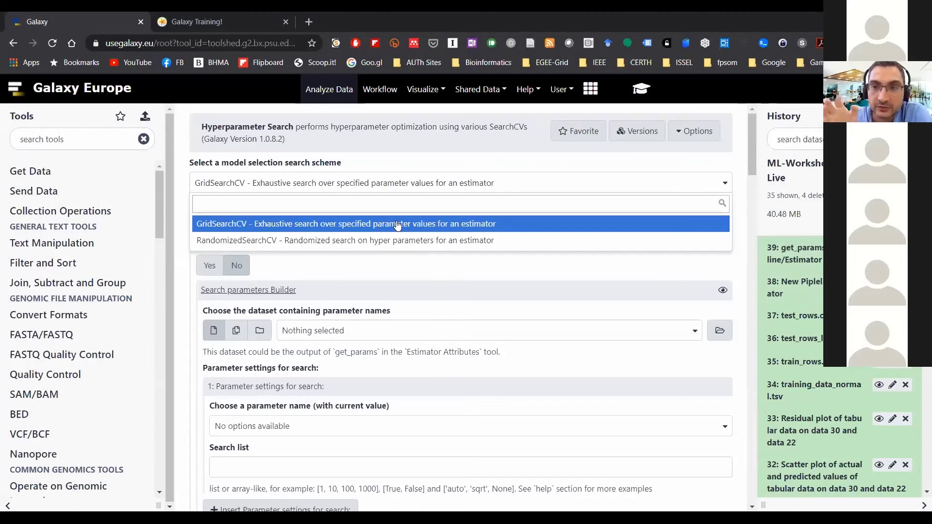
pyautogui.click(397, 226)
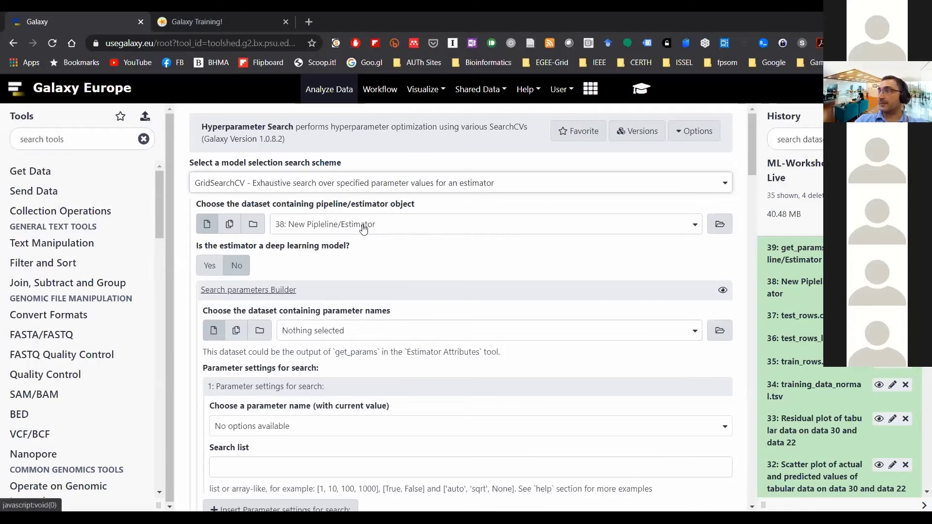
pyautogui.click(567, 225)
pyautogui.click(524, 265)
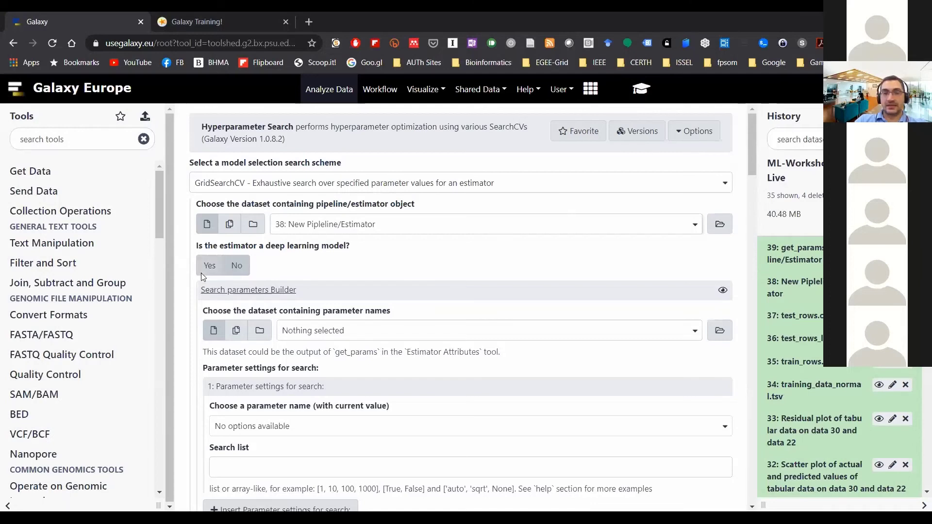
# Step: Choose dataset 39, get_params for Pipleline/Estimator, as the dataset containing the parameter names
pyautogui.scroll(-2, 340, 282)
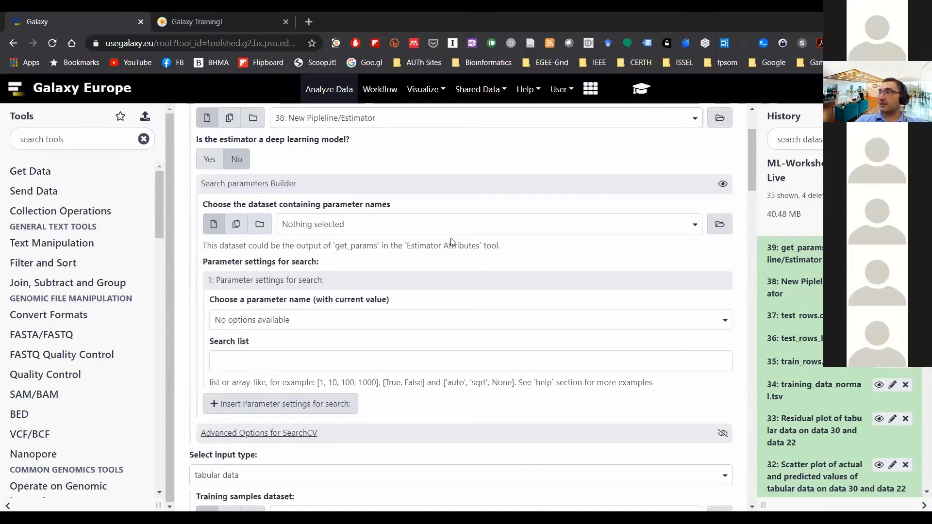
pyautogui.click(431, 230)
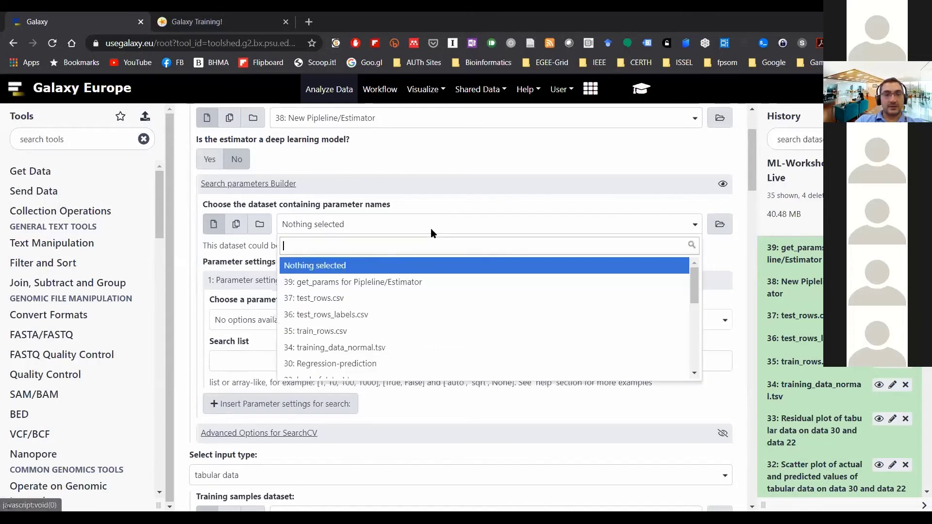
pyautogui.click(429, 282)
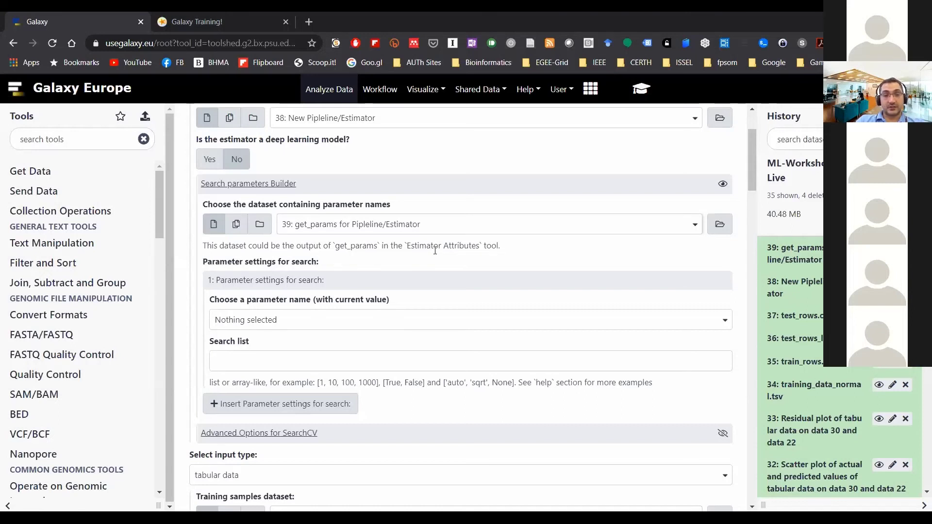
# Step: Set the first search parameter to the selectkbest entry with f_regression and enter 10 as its search list
pyautogui.scroll(-1, 436, 258)
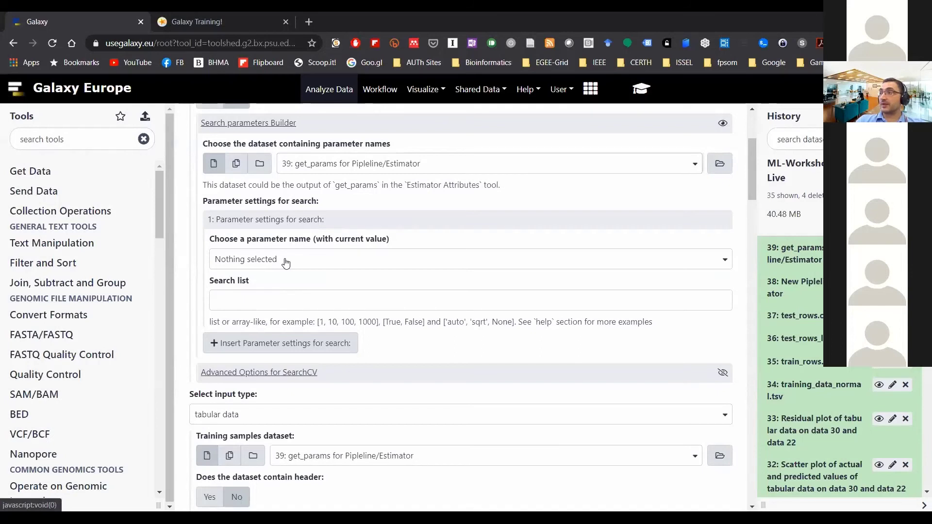
pyautogui.click(285, 260)
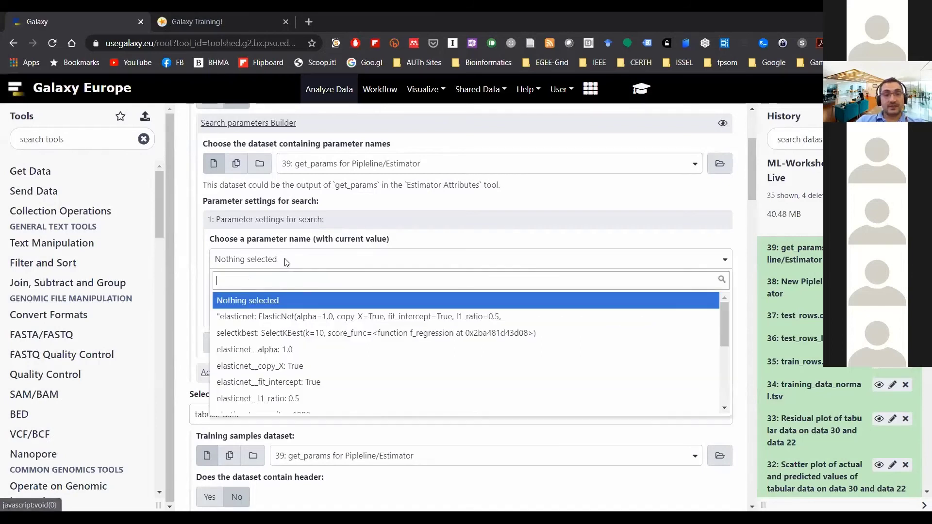
pyautogui.click(285, 260)
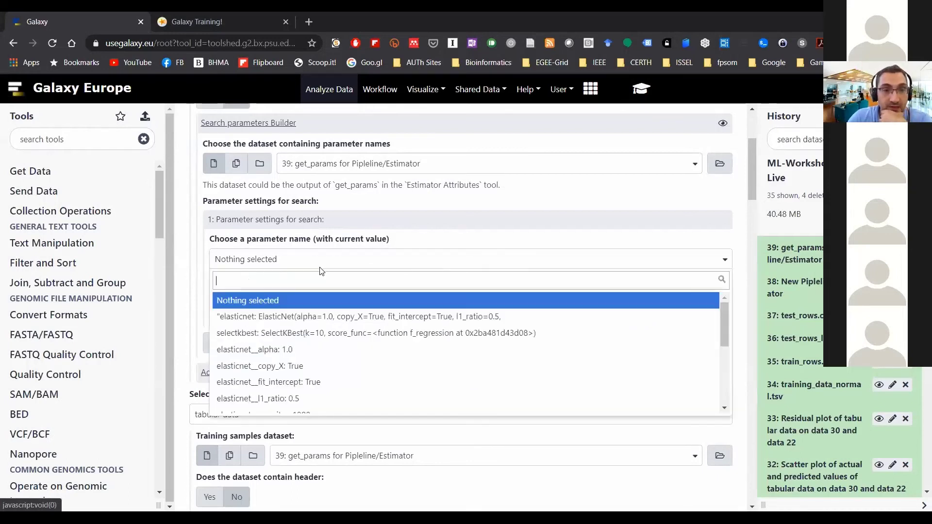
pyautogui.click(300, 265)
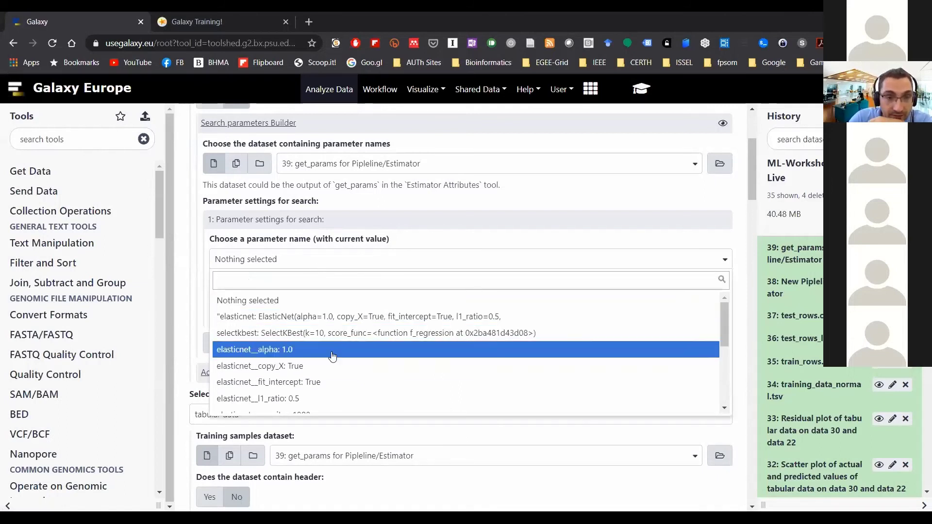
pyautogui.click(325, 333)
pyautogui.click(335, 305)
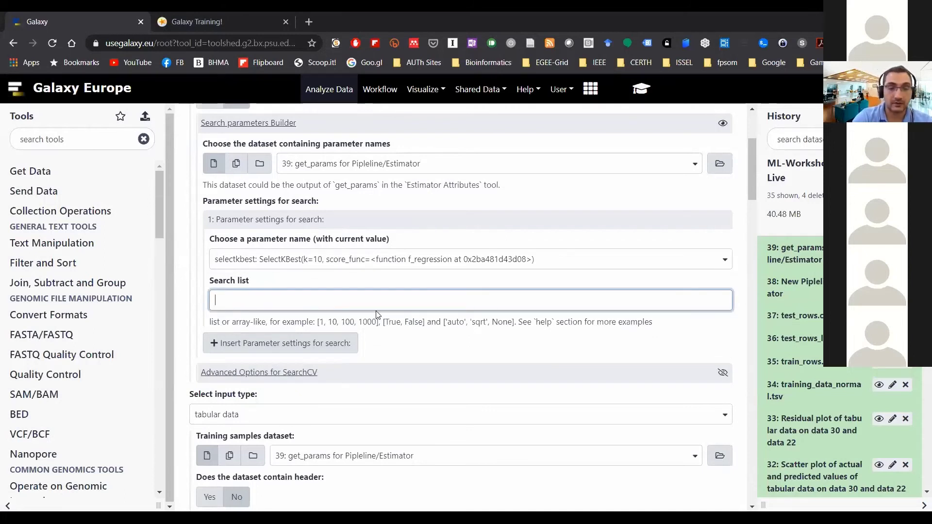
pyautogui.write('10')
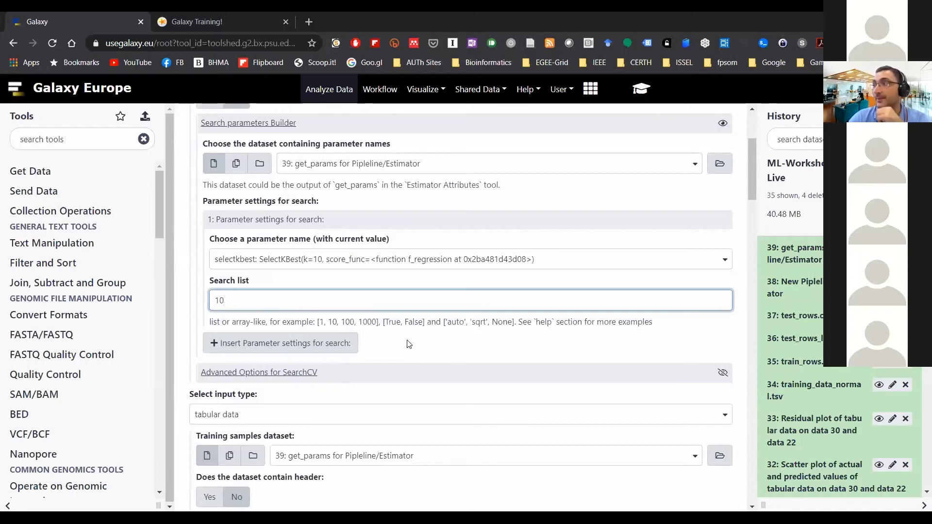
# Step: Add a second search parameter setting for elasticnet__normalize with the search list [True, False]
pyautogui.click(269, 351)
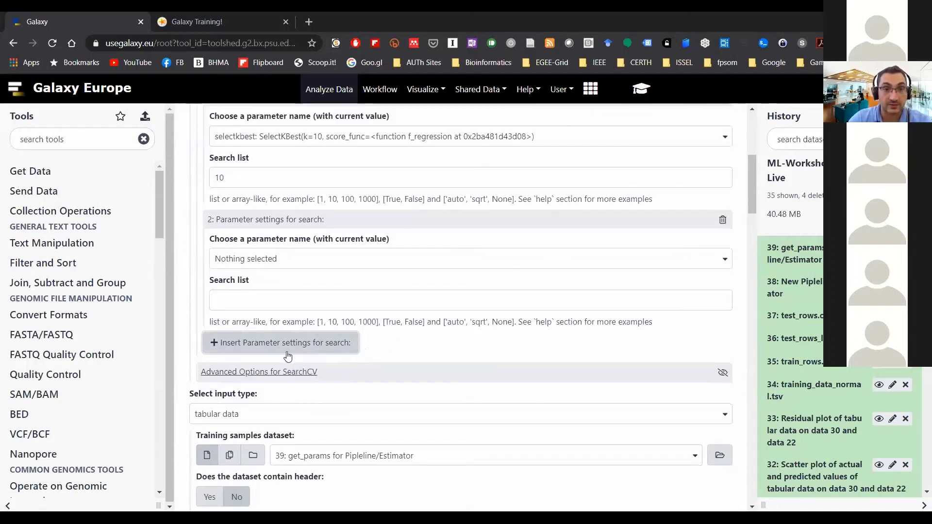
pyautogui.click(321, 258)
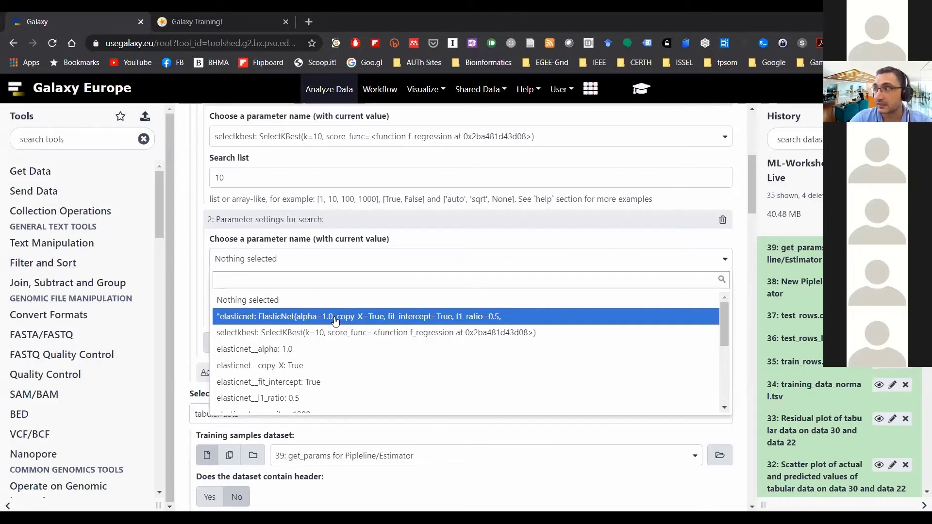
pyautogui.scroll(-3, 335, 321)
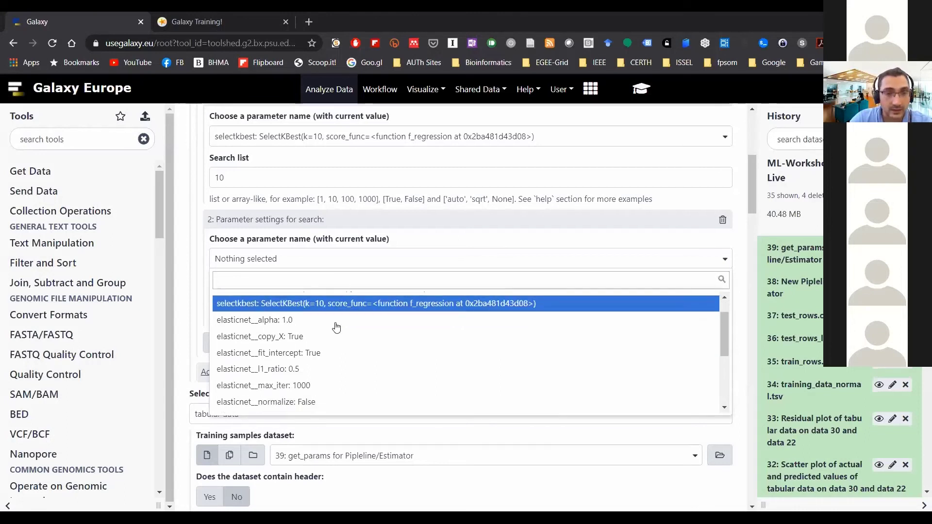
pyautogui.click(328, 371)
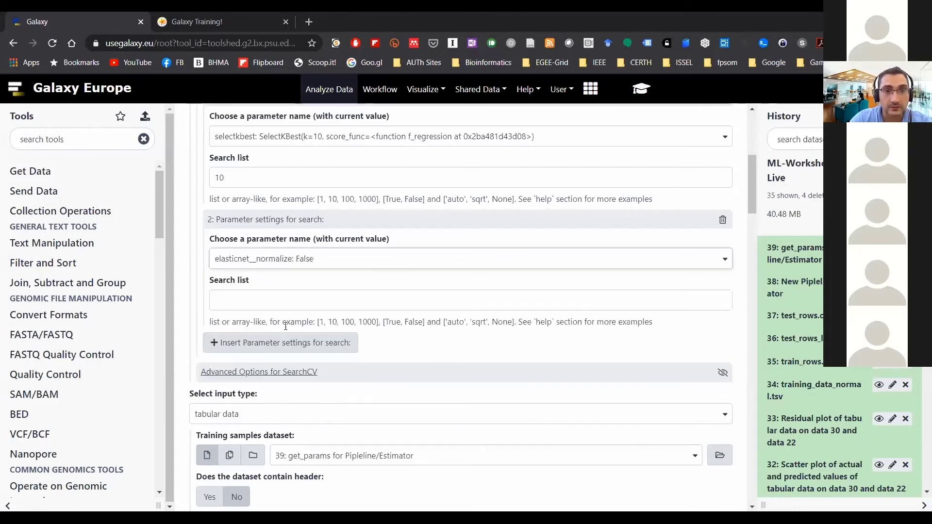
pyautogui.click(293, 302)
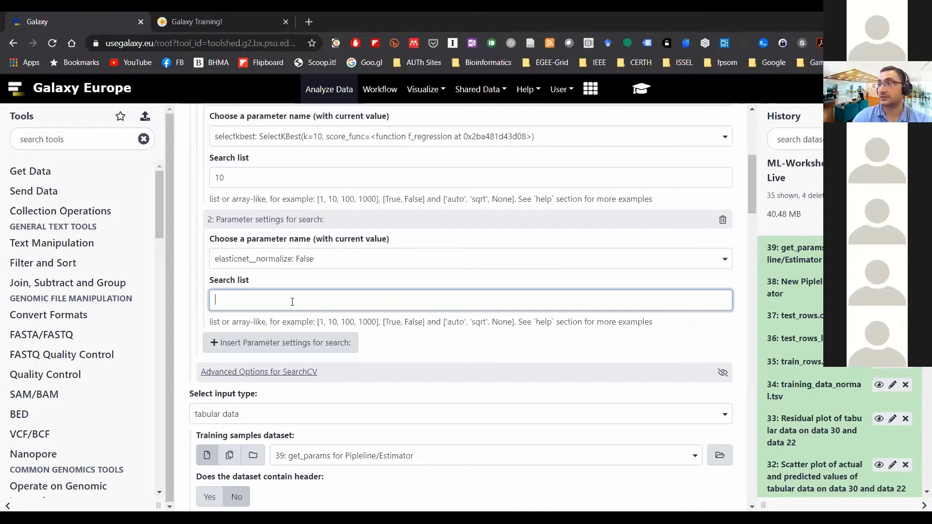
pyautogui.write('[True')
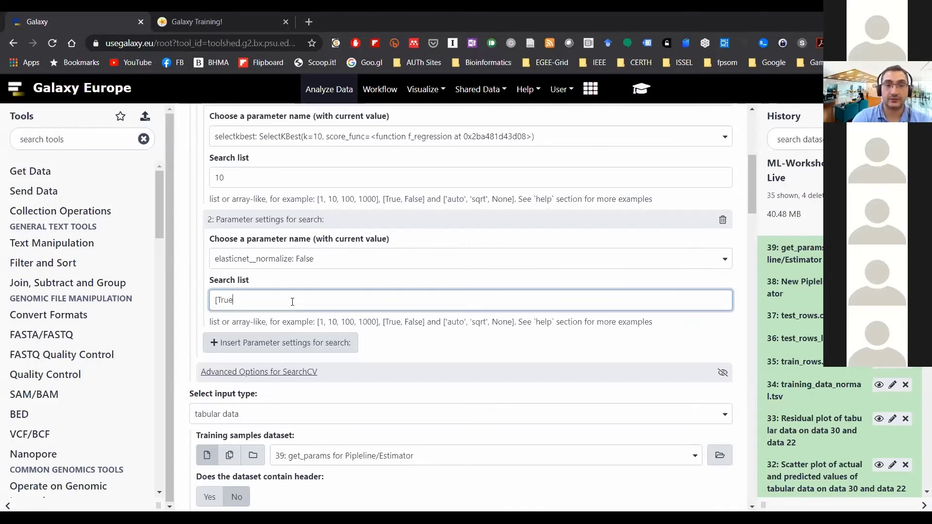
pyautogui.write(', False]')
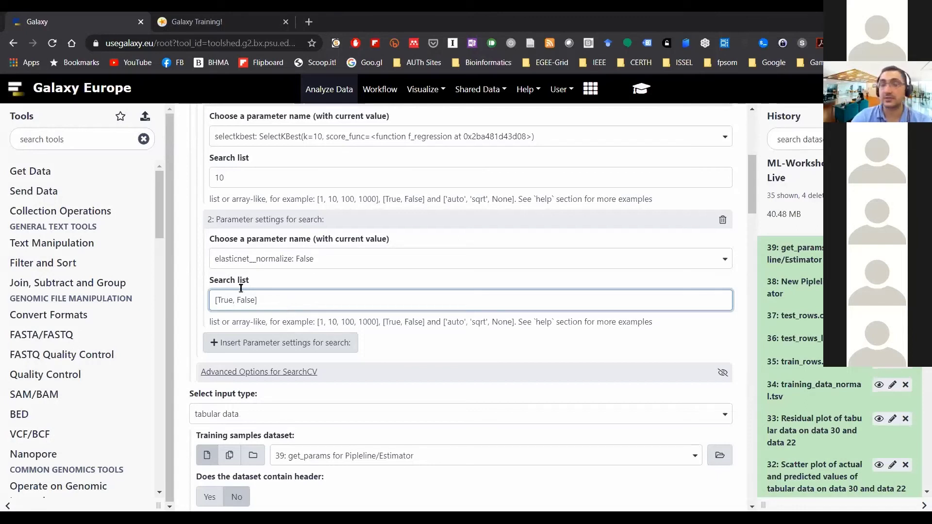
# Step: Set the search list of the first parameter, the selectkbest entry, to [5880, 5890, 5895, 5900]
pyautogui.scroll(1, 240, 289)
pyautogui.doubleClick(221, 238)
pyautogui.write('[')
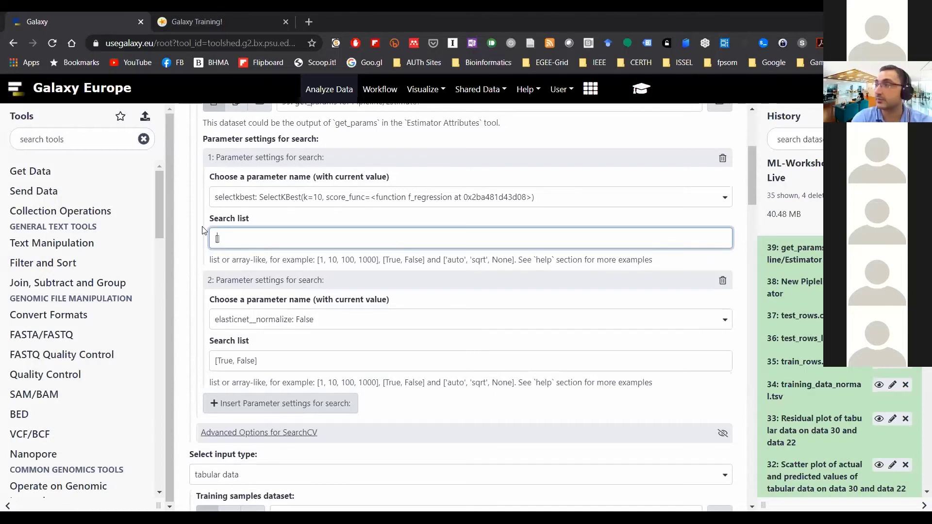
pyautogui.write('5800')
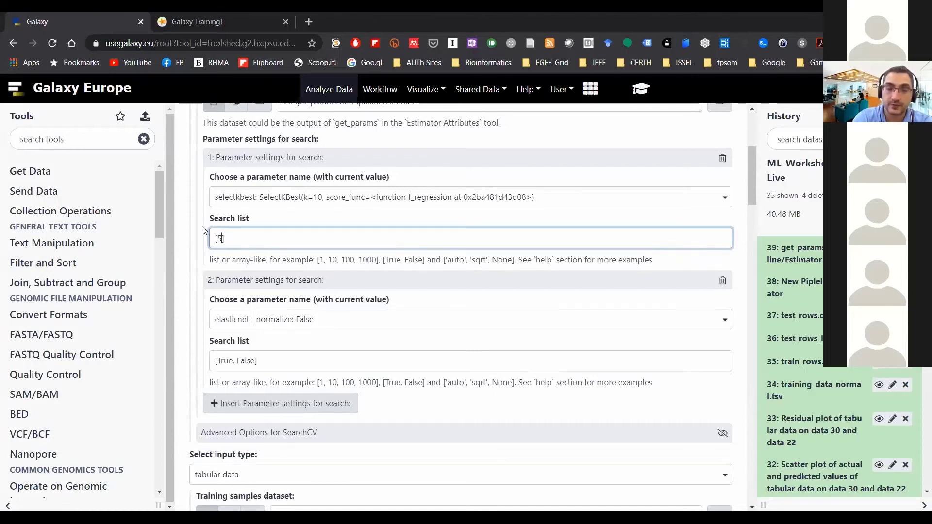
pyautogui.press('BackSpace')
pyautogui.press('BackSpace')
pyautogui.write('80')
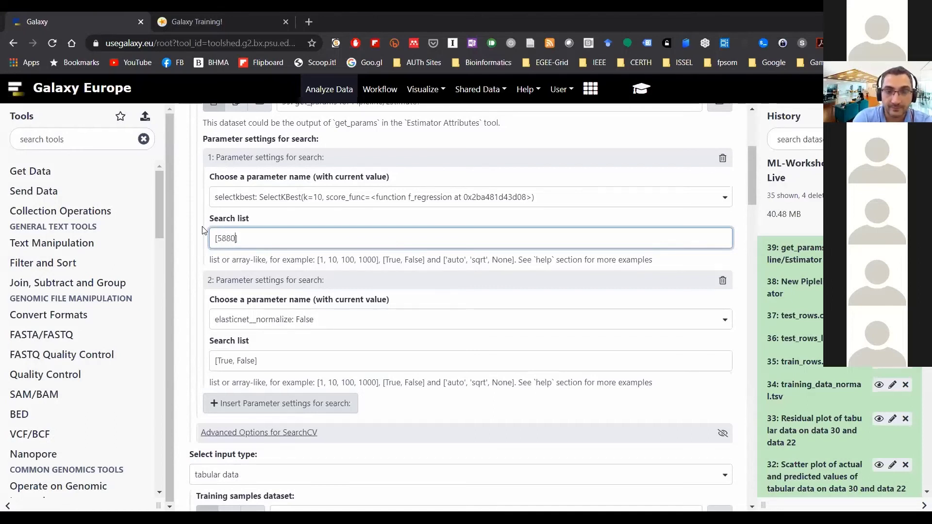
pyautogui.write(',')
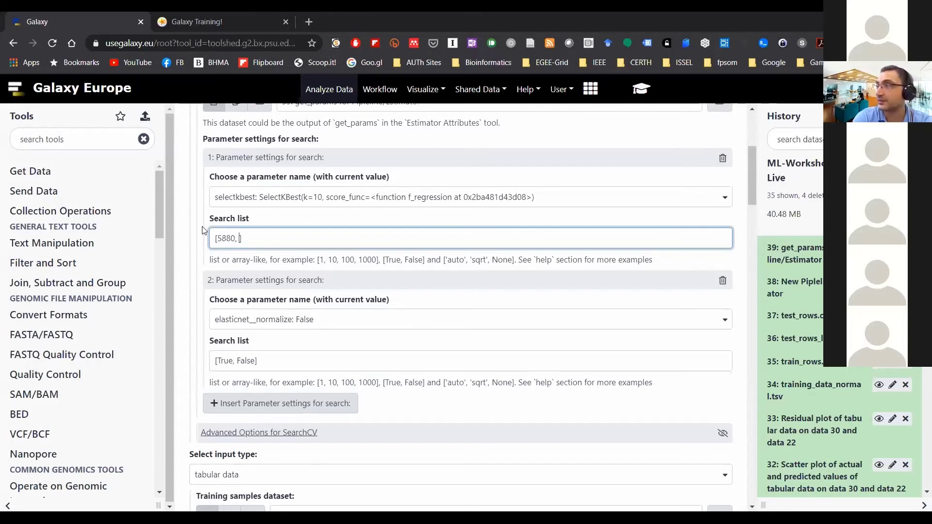
pyautogui.write('890, ')
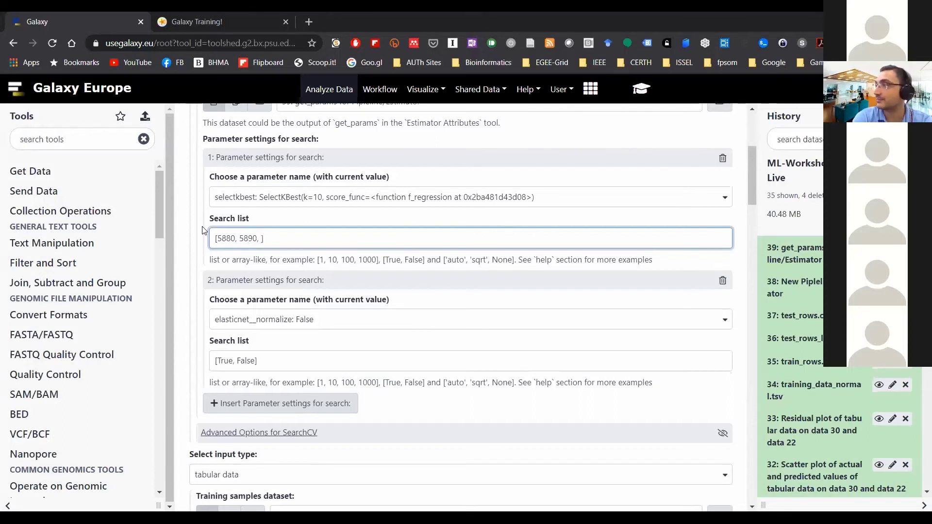
pyautogui.write('5895, ')
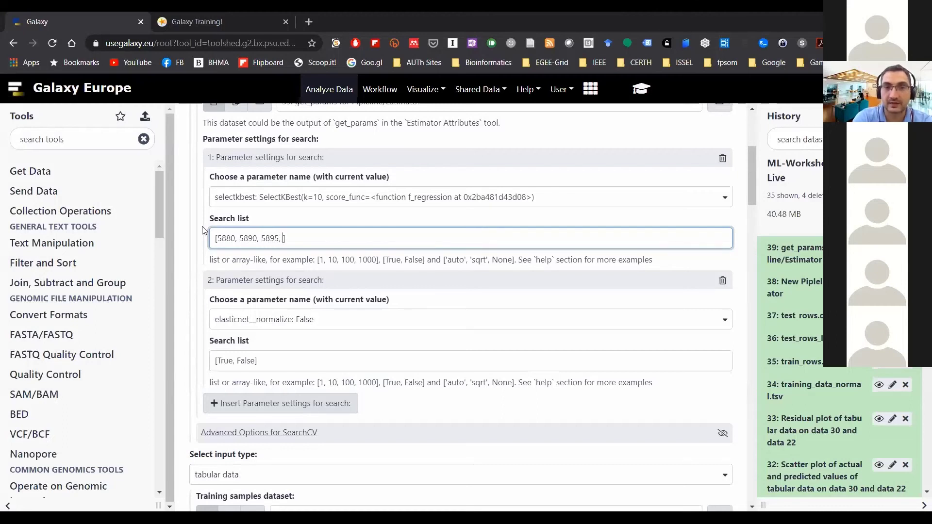
pyautogui.write('5900')
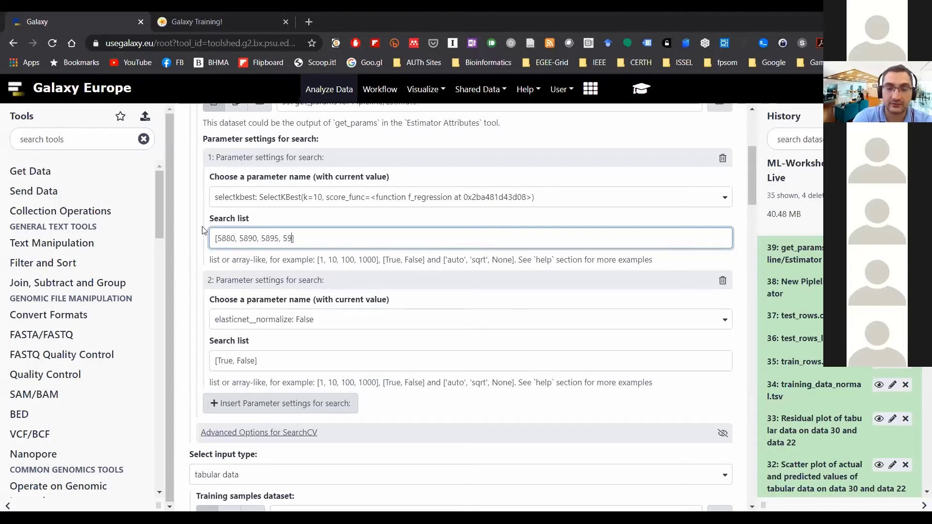
pyautogui.tripleClick(285, 237)
pyautogui.click(241, 239)
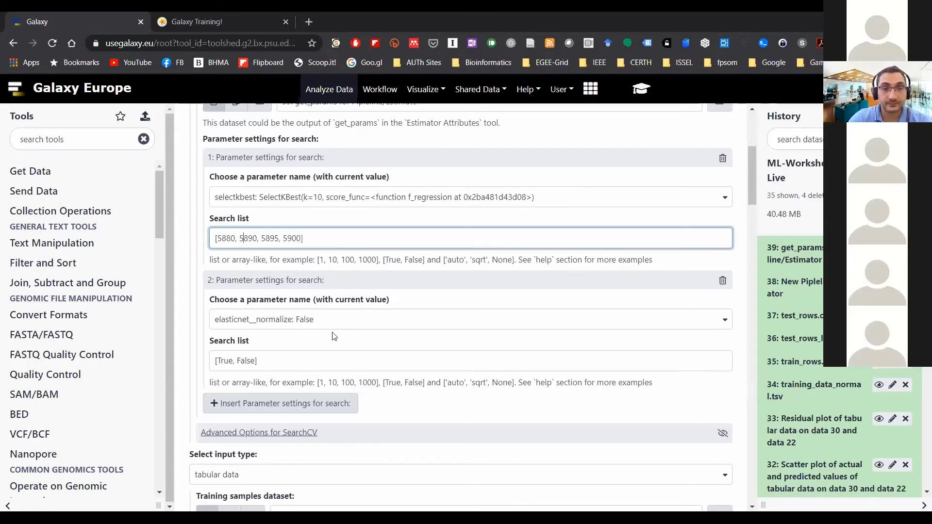
# Step: Add a third search parameter setting for elasticnet__alpha with the search list [0.00001, 0.0001, 0.001]
pyautogui.scroll(-2, 334, 336)
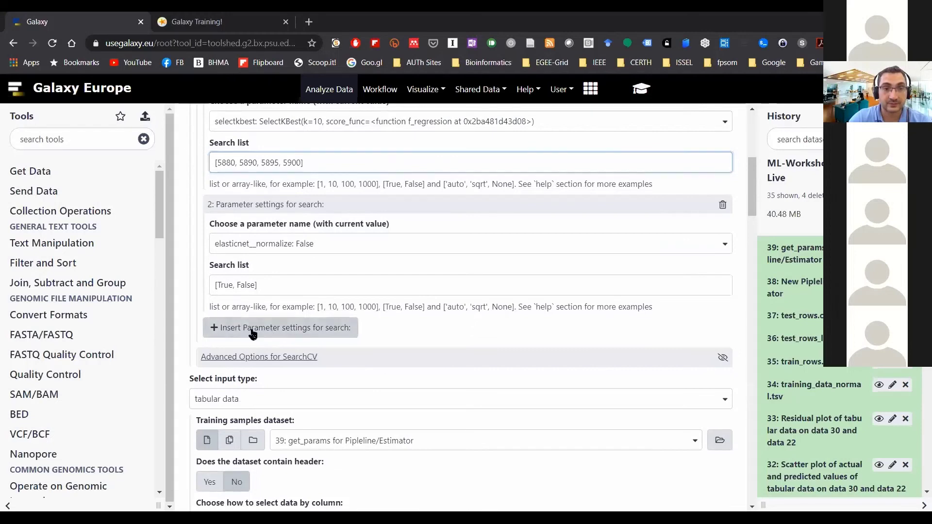
pyautogui.click(252, 328)
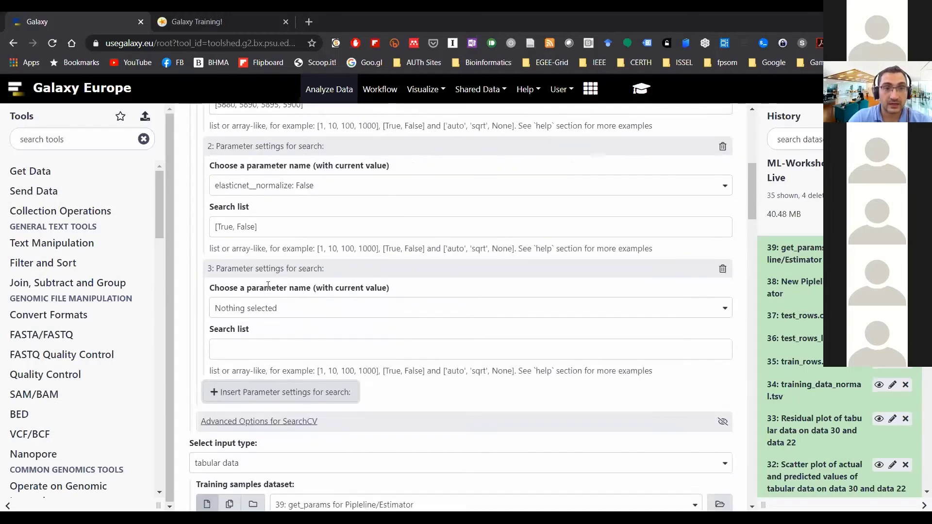
pyautogui.click(267, 307)
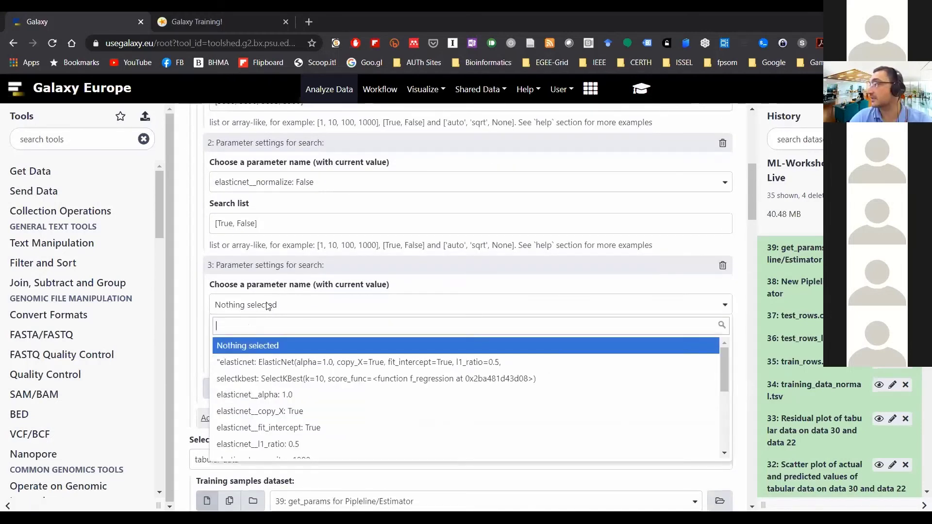
pyautogui.click(309, 396)
pyautogui.click(294, 345)
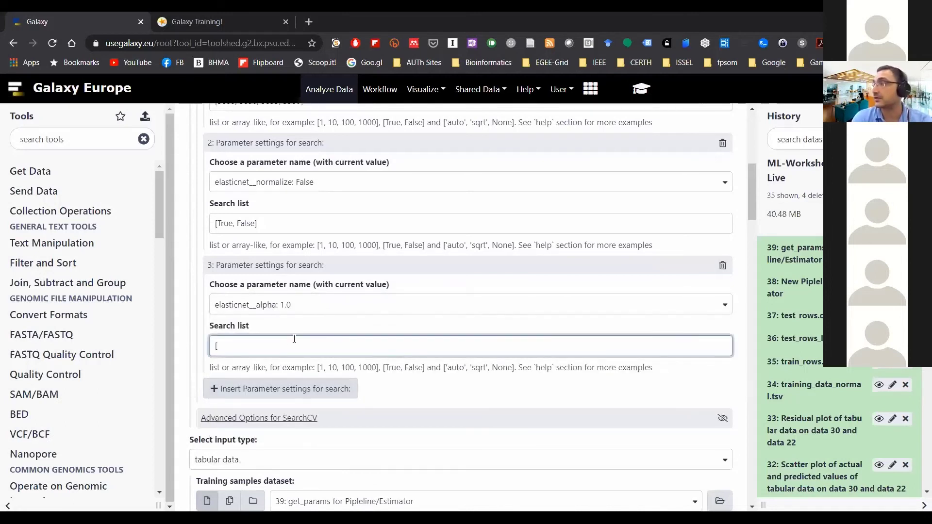
pyautogui.write('[')
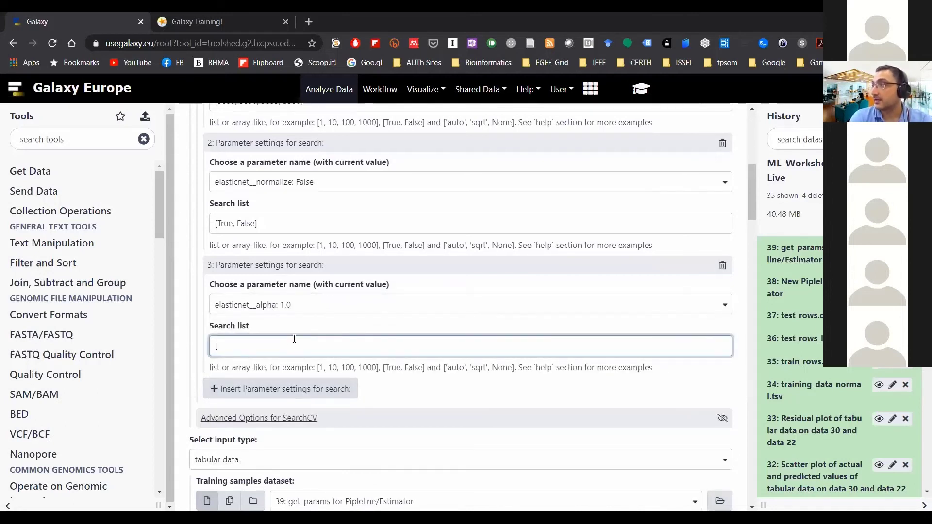
pyautogui.write('0.0')
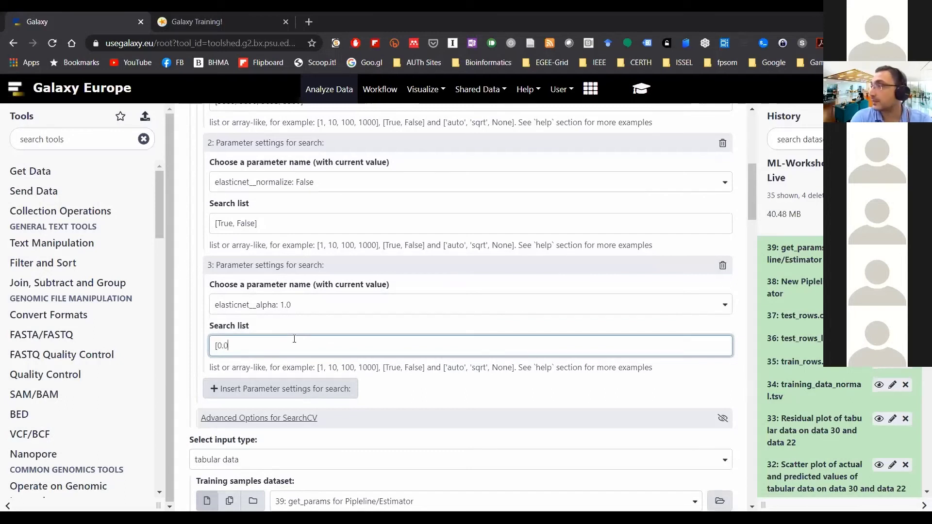
pyautogui.write('0001, ')
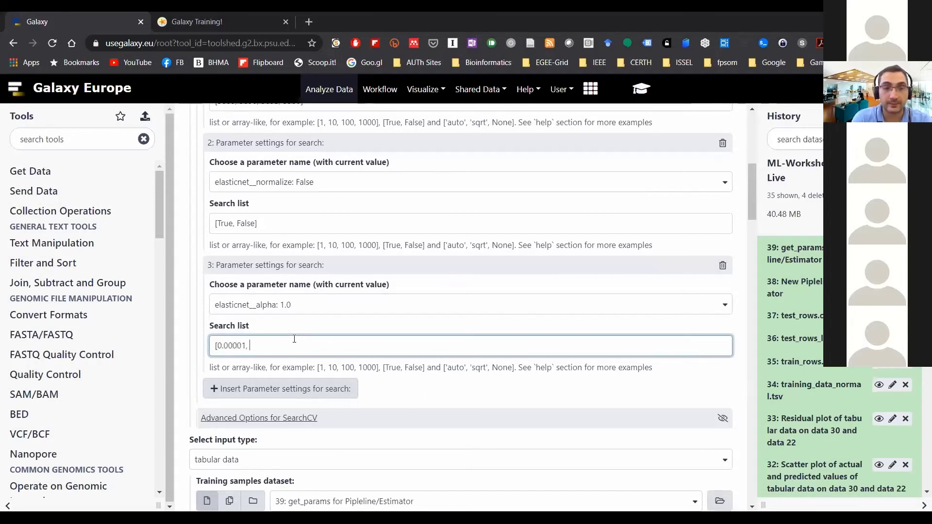
pyautogui.write('0.000')
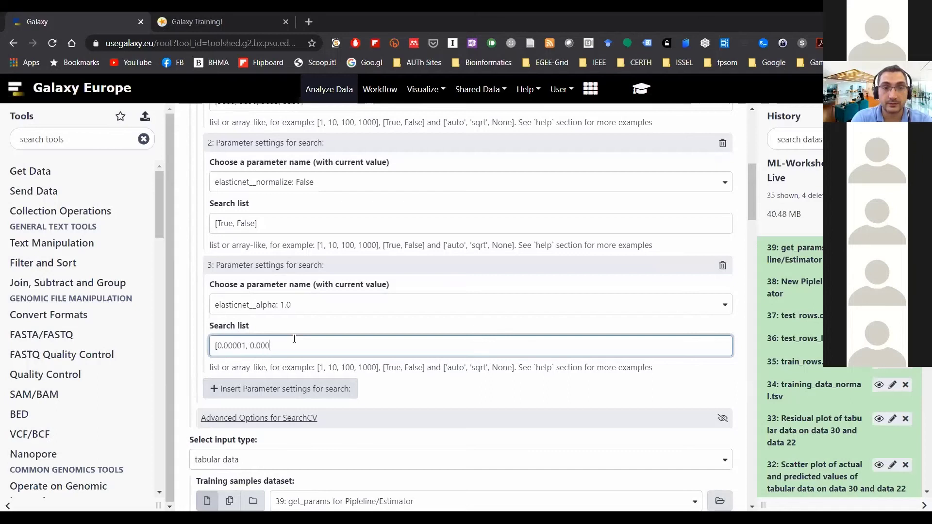
pyautogui.write('1, 0.00')
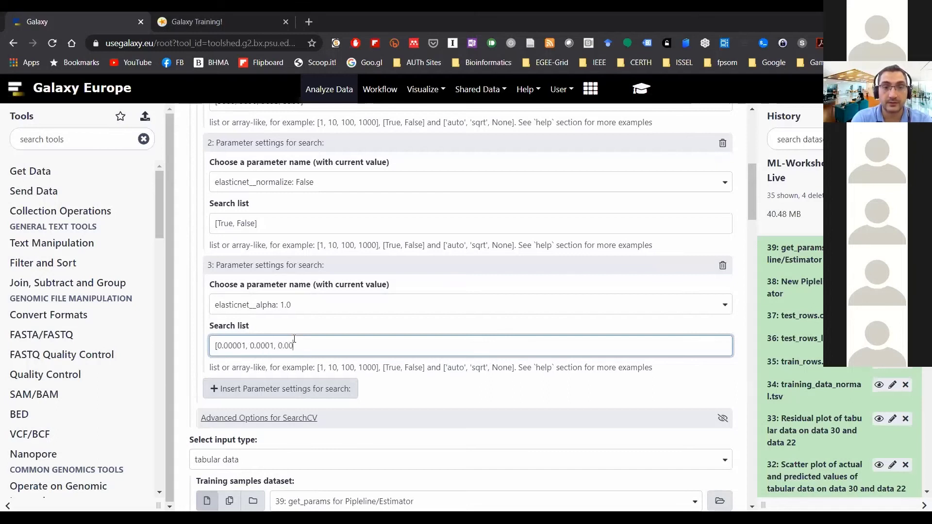
pyautogui.write('1')
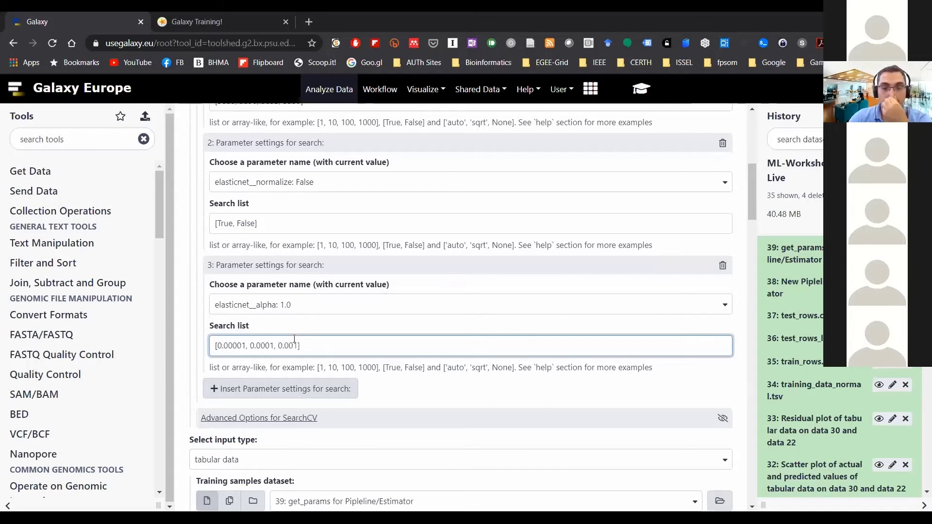
# Step: Show the advanced options for SearchCV and set the primary scoring metric to Regression -- 'r2'
pyautogui.scroll(-1, 392, 409)
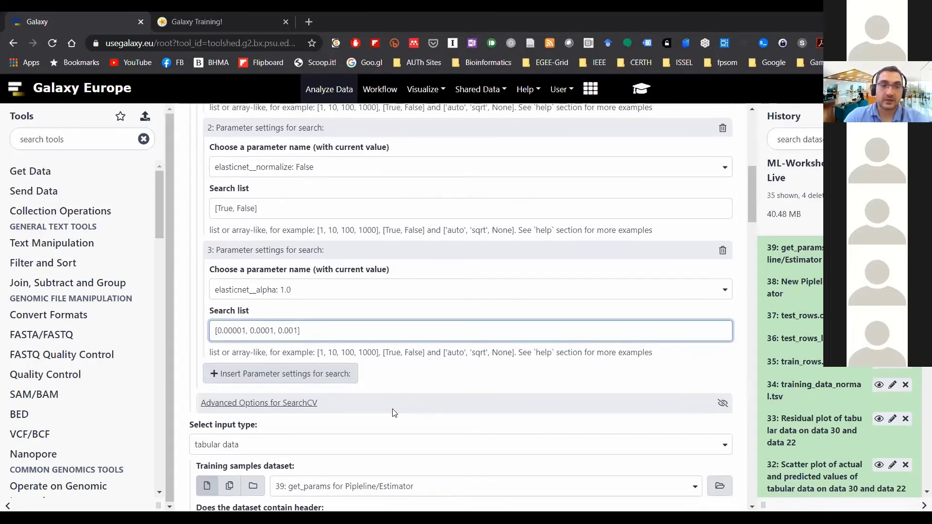
pyautogui.scroll(2, 392, 409)
pyautogui.scroll(1, 392, 413)
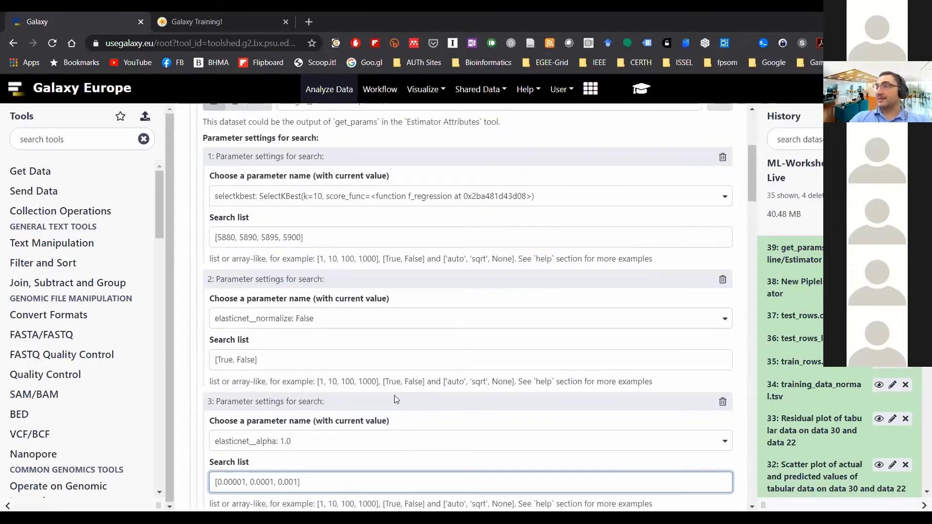
pyautogui.scroll(-3, 418, 403)
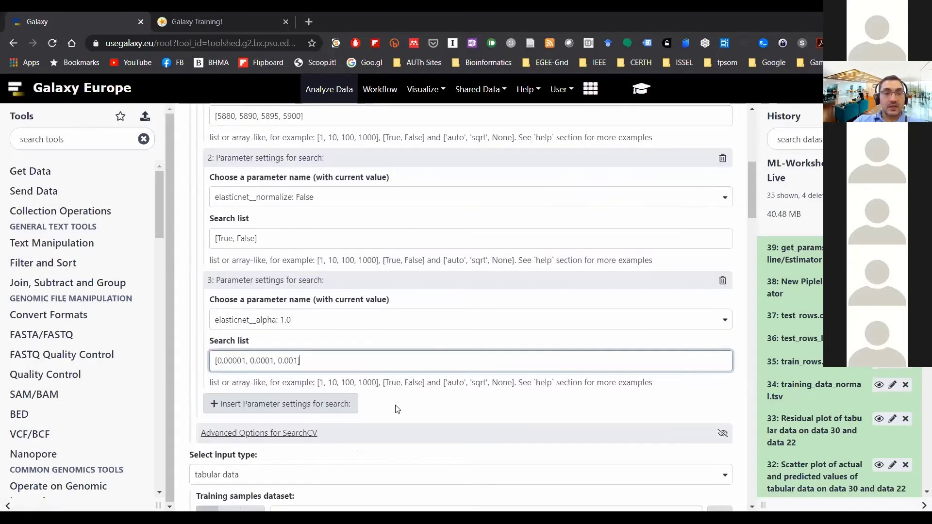
pyautogui.click(281, 374)
pyautogui.scroll(-2, 427, 408)
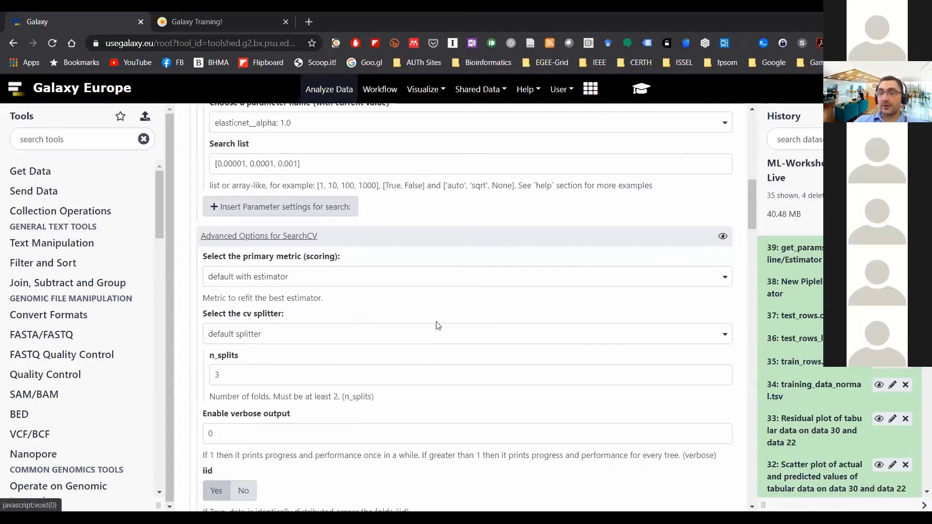
pyautogui.click(317, 275)
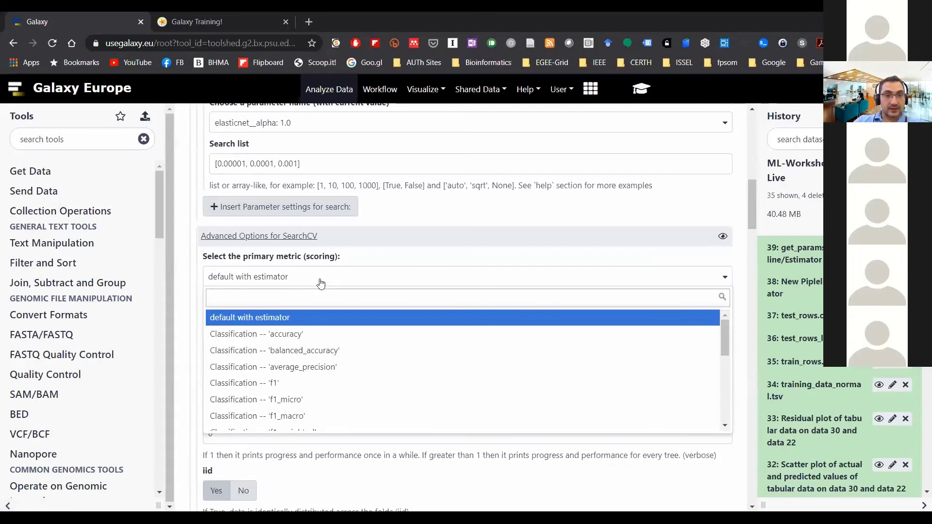
pyautogui.click(342, 320)
pyautogui.scroll(-6, 343, 318)
pyautogui.scroll(5, 343, 318)
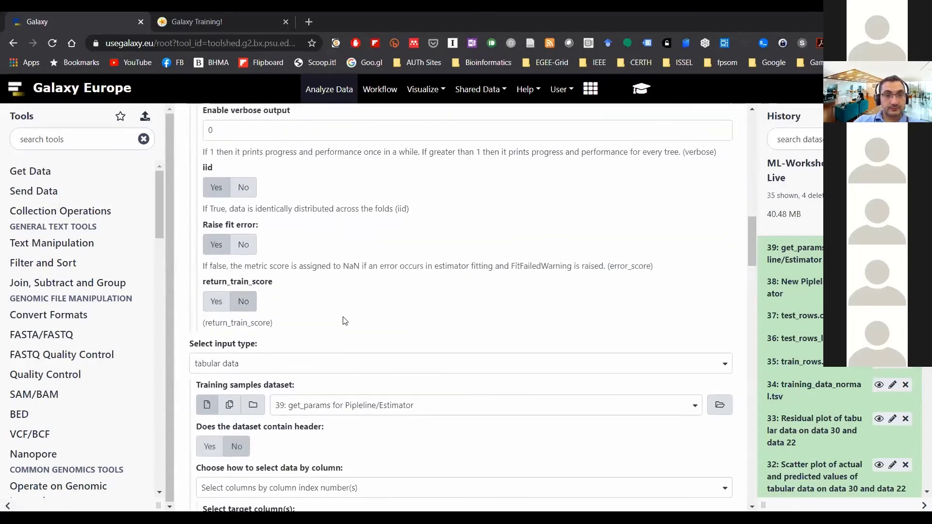
pyautogui.click(301, 203)
pyautogui.scroll(-3, 307, 257)
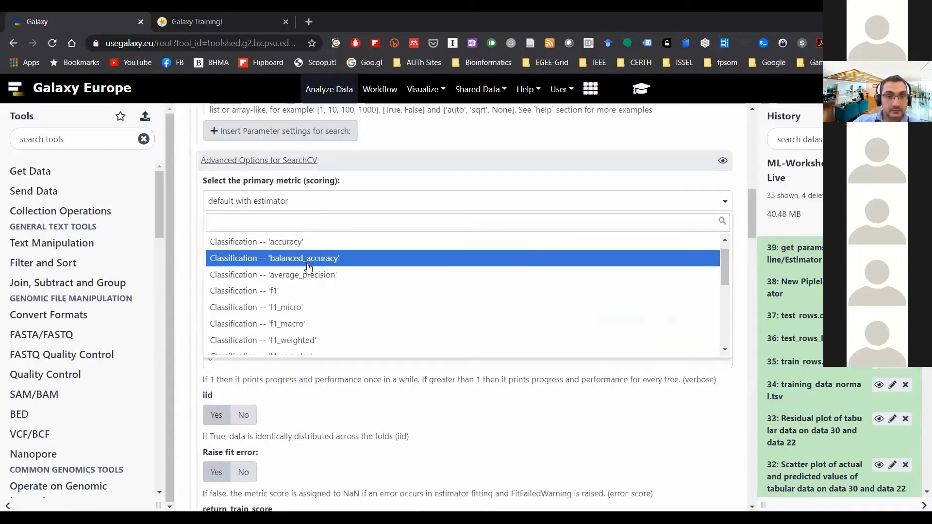
pyautogui.scroll(-5, 308, 277)
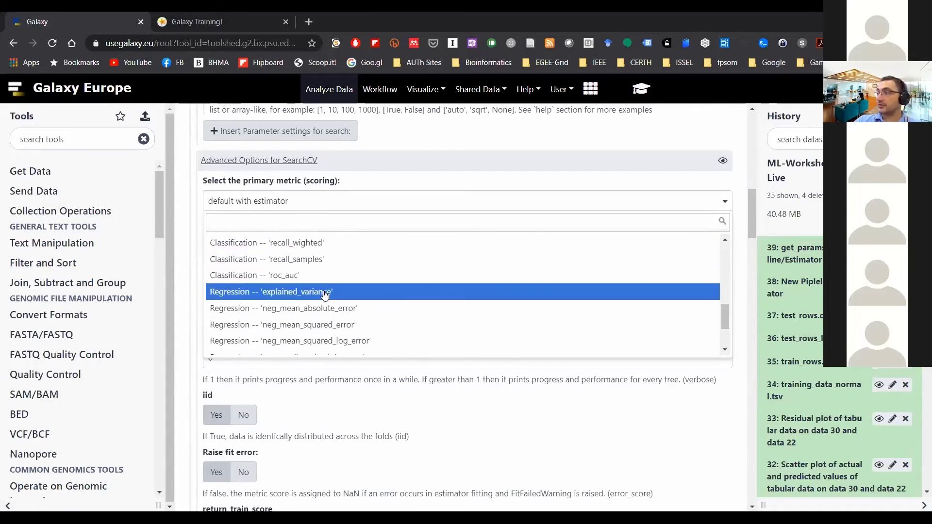
pyautogui.scroll(-3, 325, 294)
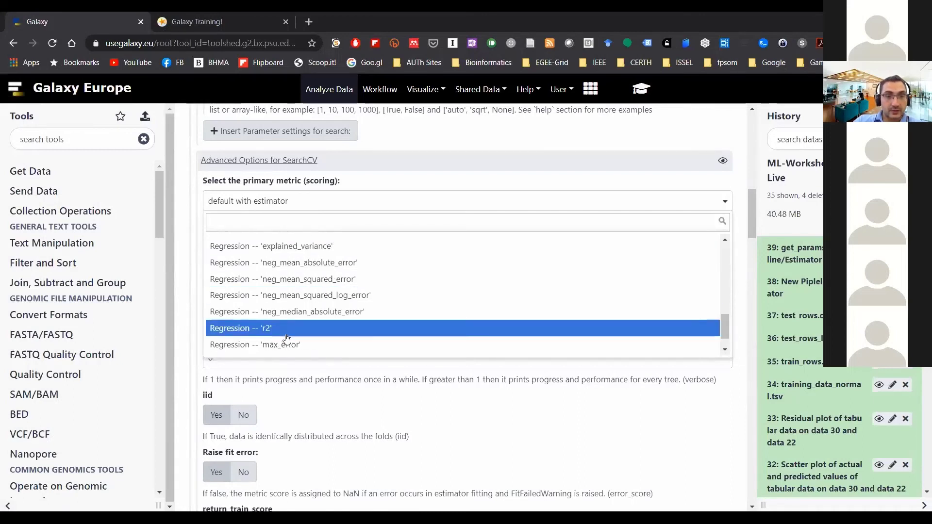
pyautogui.click(286, 328)
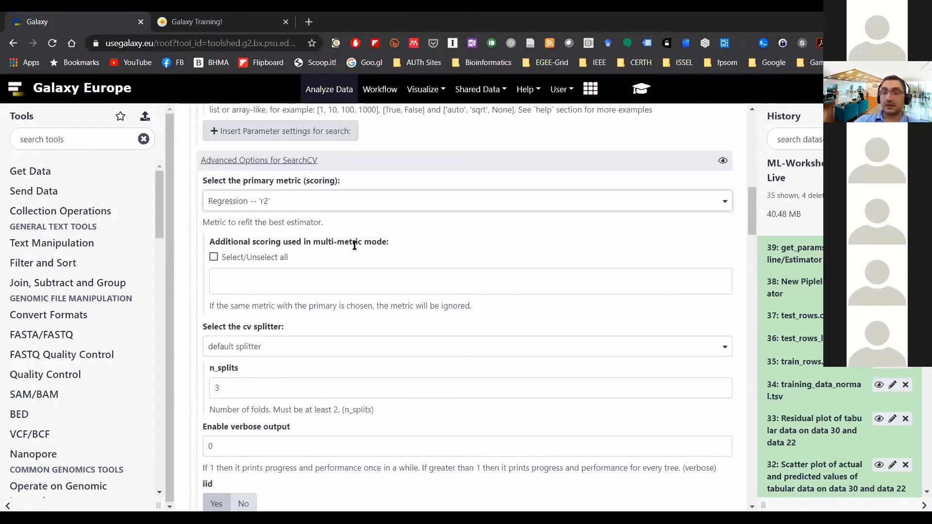
# Step: Choose KFold as the cv splitter and set n_splits to 5
pyautogui.click(291, 344)
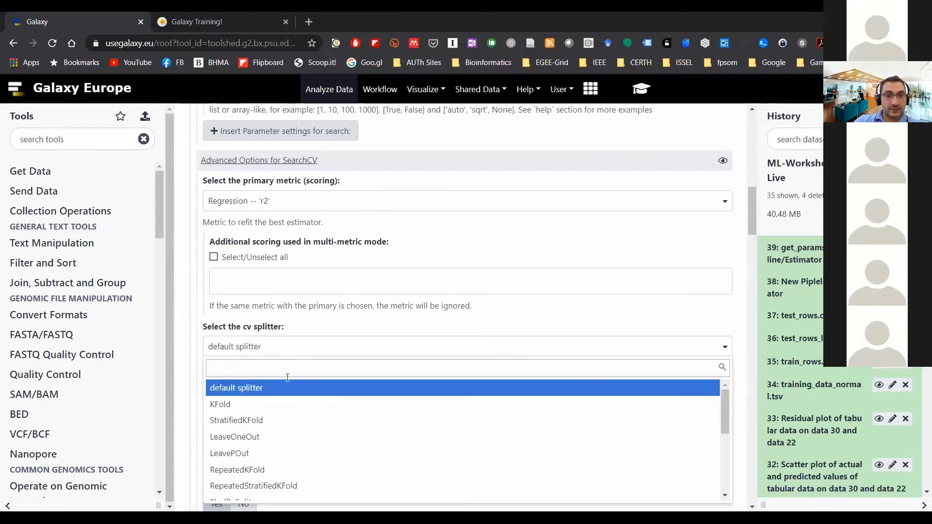
pyautogui.click(283, 404)
pyautogui.scroll(-1, 326, 367)
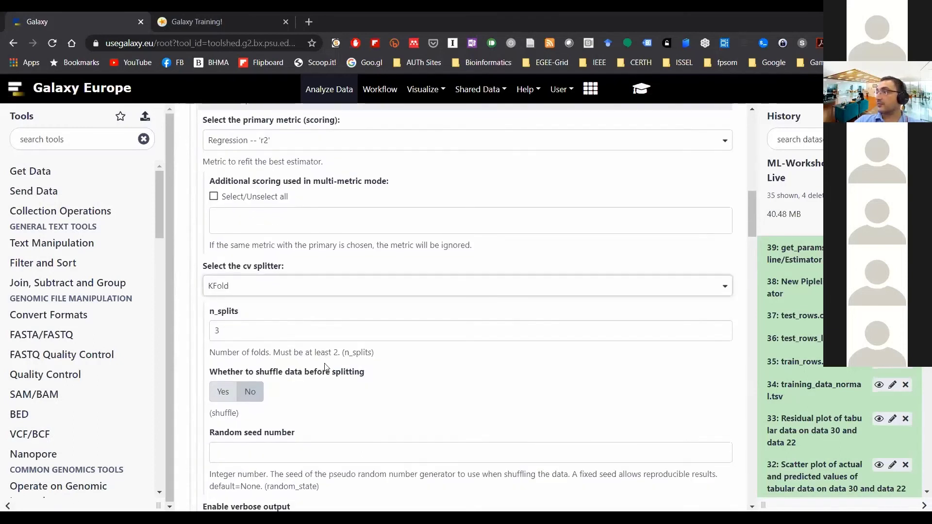
pyautogui.doubleClick(237, 336)
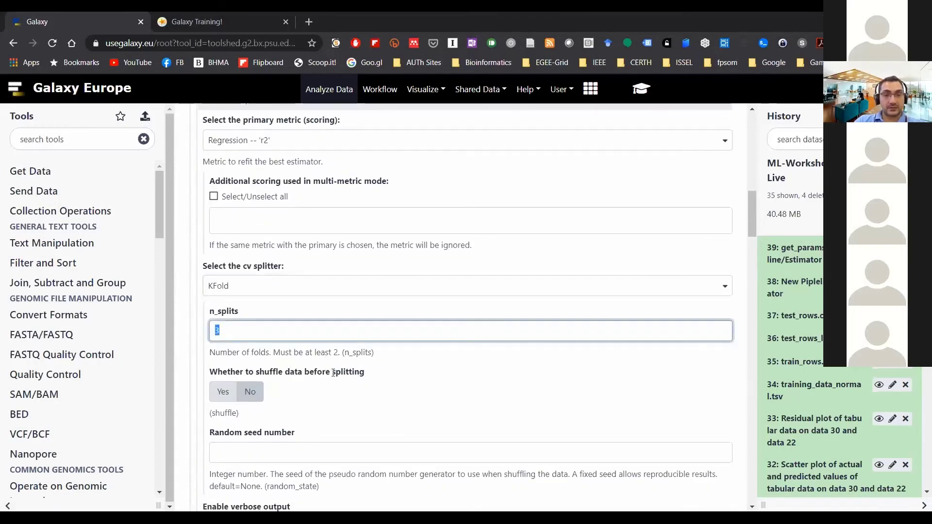
pyautogui.write('5')
pyautogui.click(428, 384)
pyautogui.moveTo(278, 351); pyautogui.dragTo(354, 351)
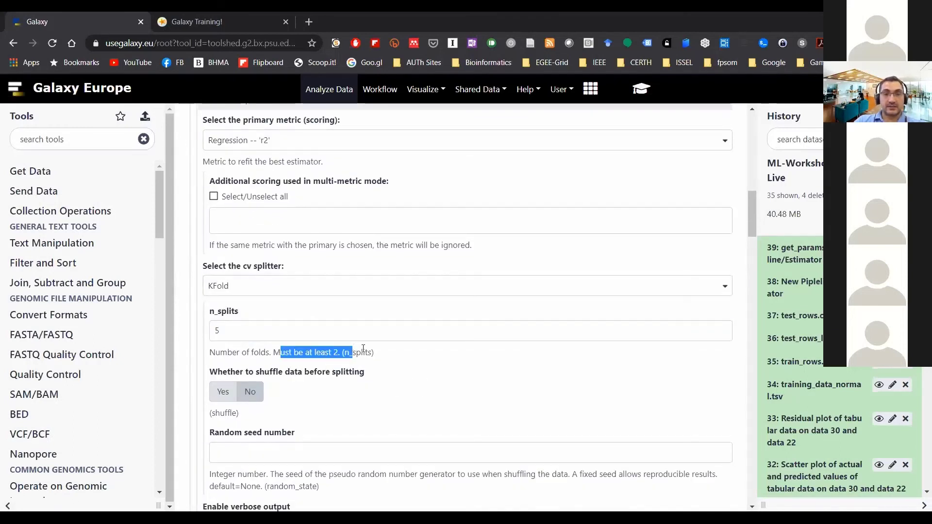
pyautogui.click(413, 364)
# Step: Enable shuffling before splitting for the KFold splitter and set its random seed number to 3111696
pyautogui.scroll(-1, 413, 366)
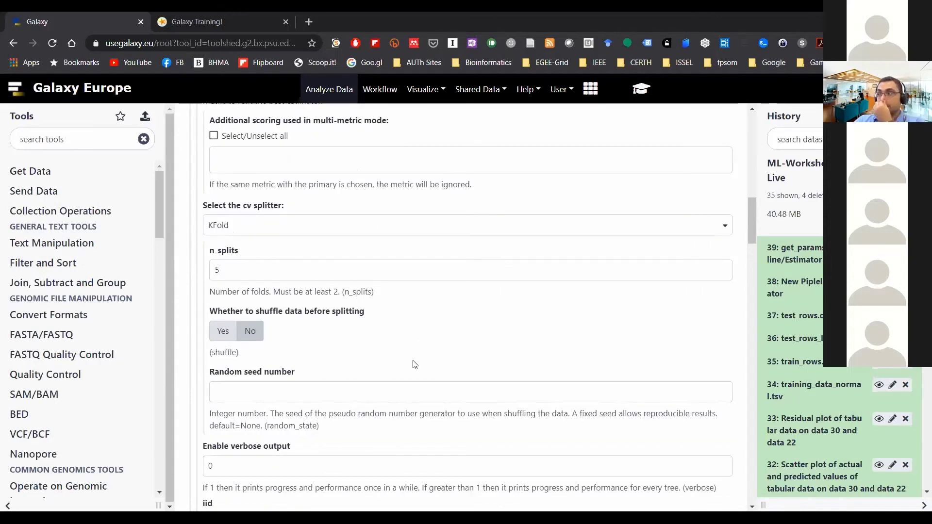
pyautogui.scroll(-1, 412, 353)
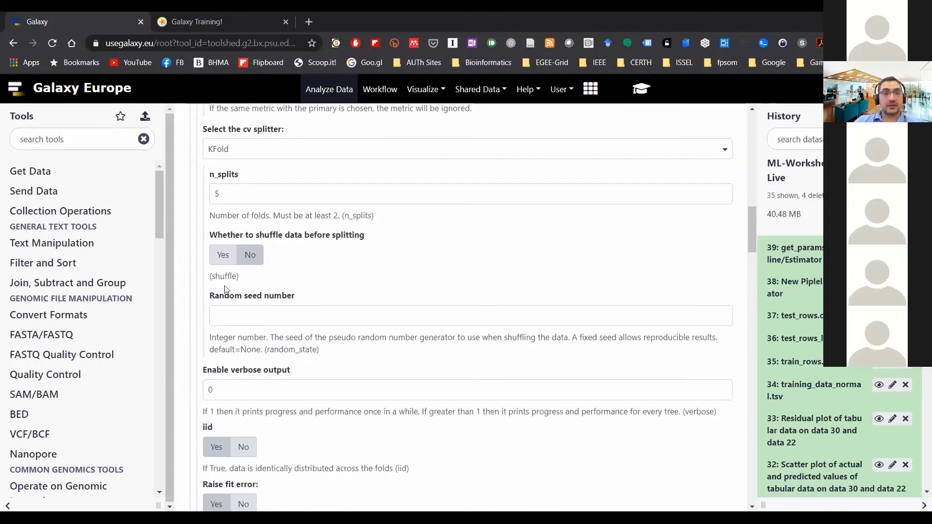
pyautogui.click(258, 319)
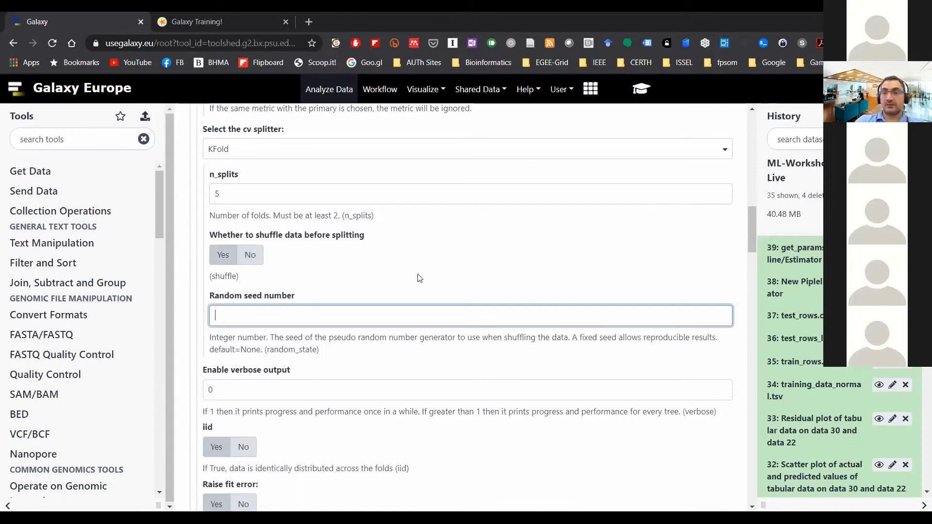
pyautogui.write('3111')
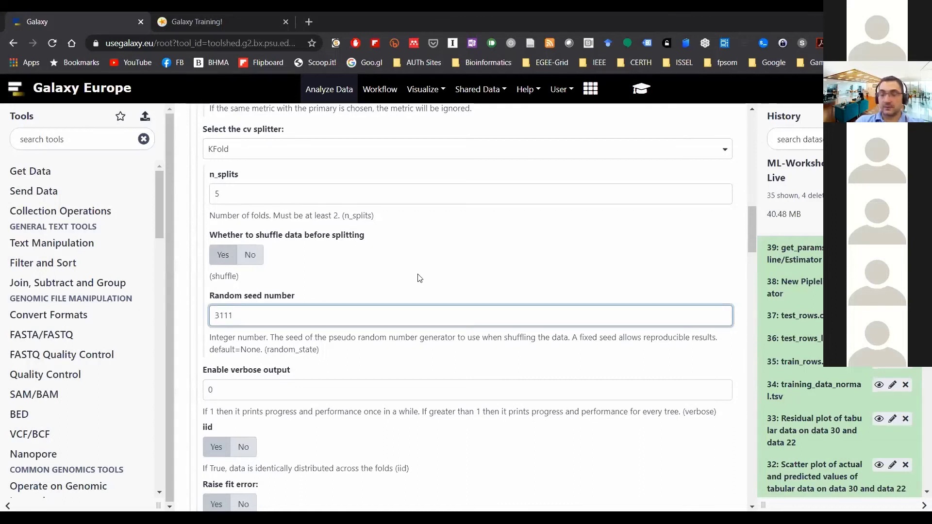
pyautogui.write('696')
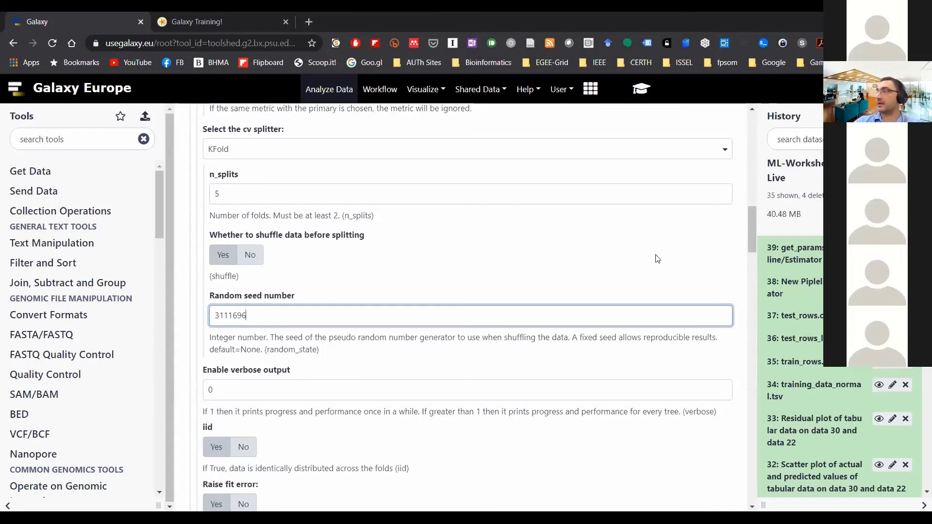
# Step: Turn off the Raise fit error option in the SearchCV advanced options
pyautogui.scroll(-2, 658, 272)
pyautogui.scroll(1, 422, 319)
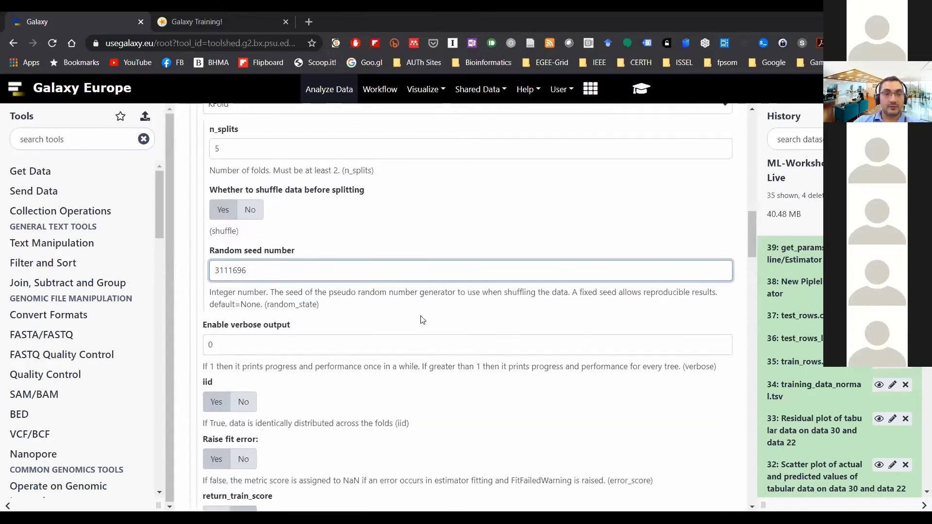
pyautogui.scroll(-1, 422, 318)
pyautogui.scroll(-1, 283, 396)
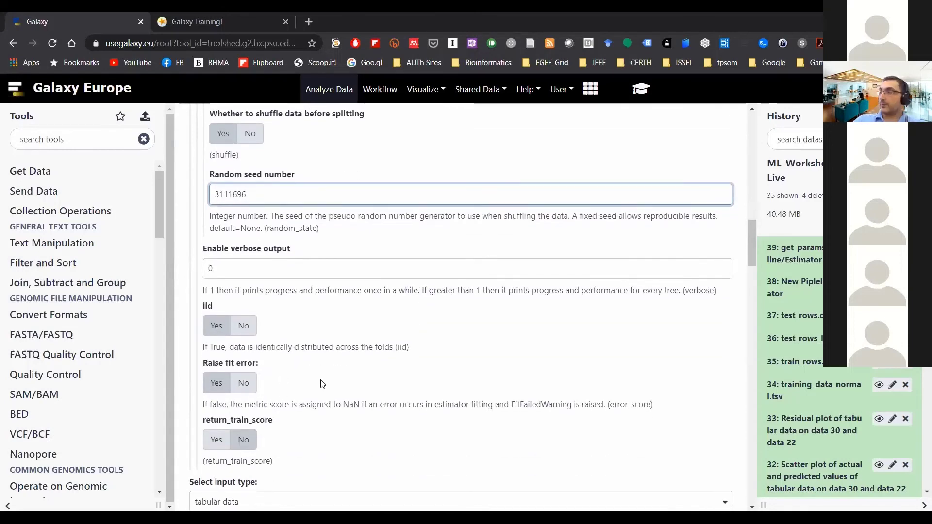
pyautogui.click(247, 382)
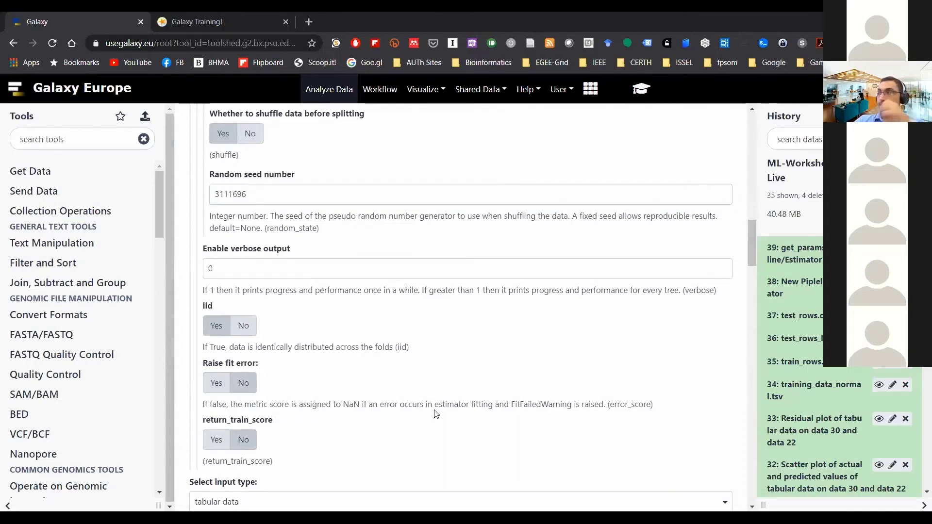
# Step: Choose training_data_normal.tsv as the tabular training samples dataset and mark it as containing a header
pyautogui.scroll(-2, 439, 397)
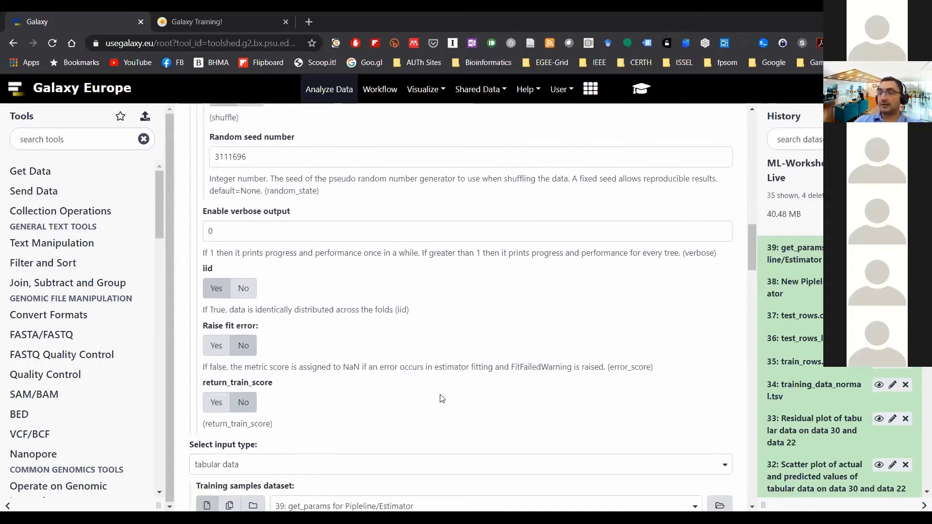
pyautogui.scroll(-1, 291, 369)
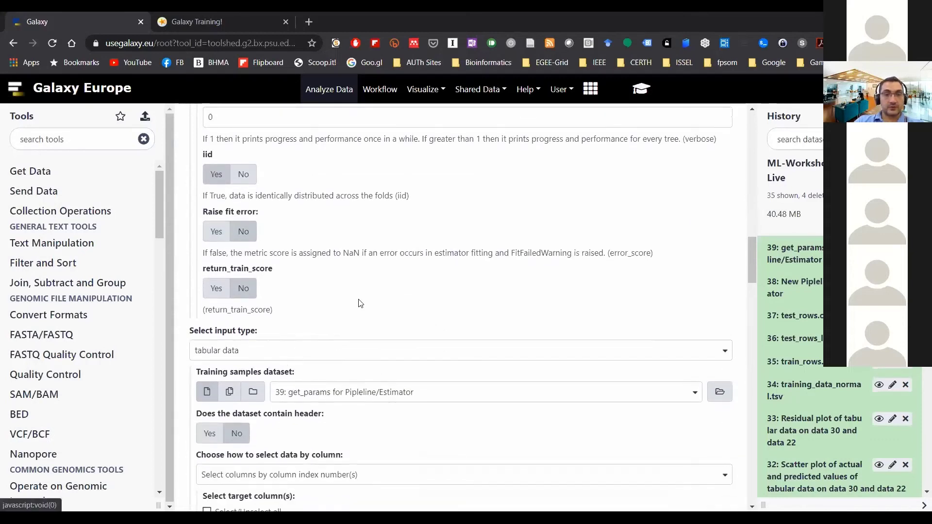
pyautogui.scroll(-2, 330, 292)
pyautogui.click(293, 251)
pyautogui.click(293, 251)
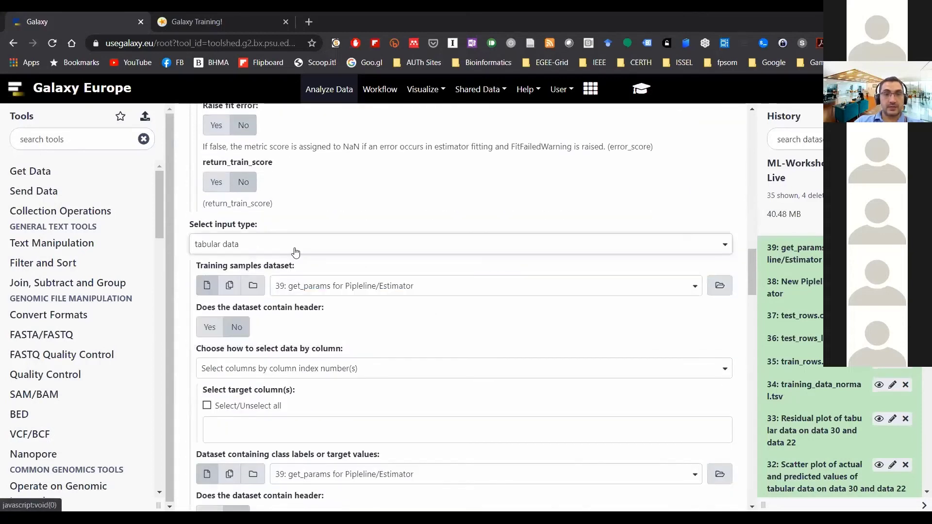
pyautogui.click(360, 291)
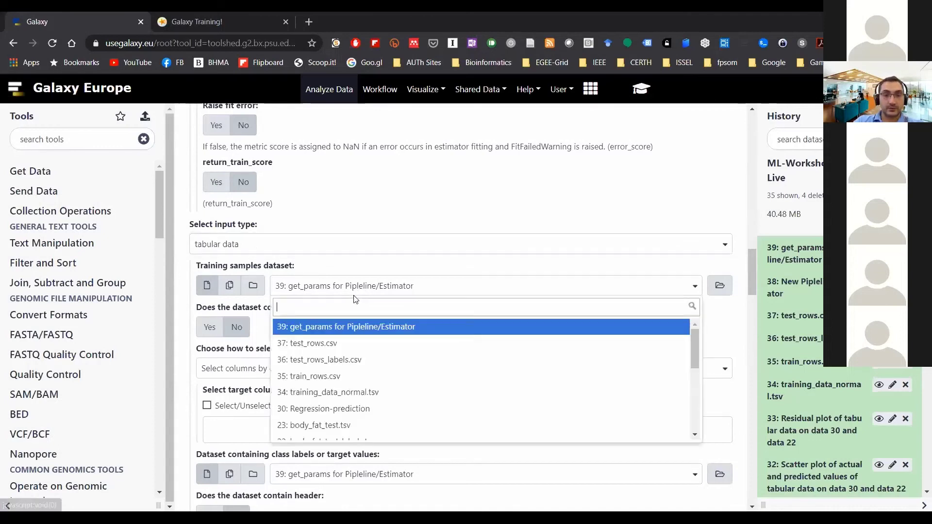
pyautogui.click(380, 392)
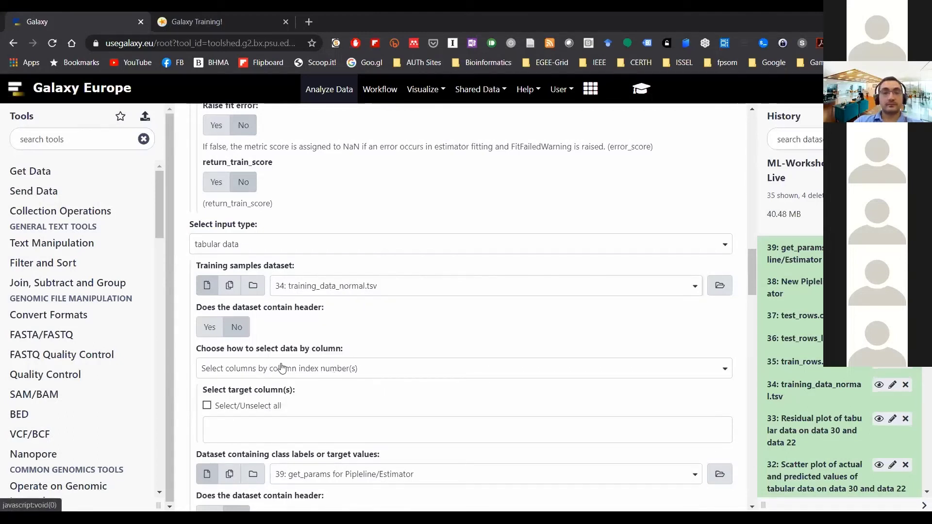
pyautogui.click(212, 332)
# Step: Use all training sample columns excluding some by column header name, with age as the excluded header
pyautogui.click(279, 374)
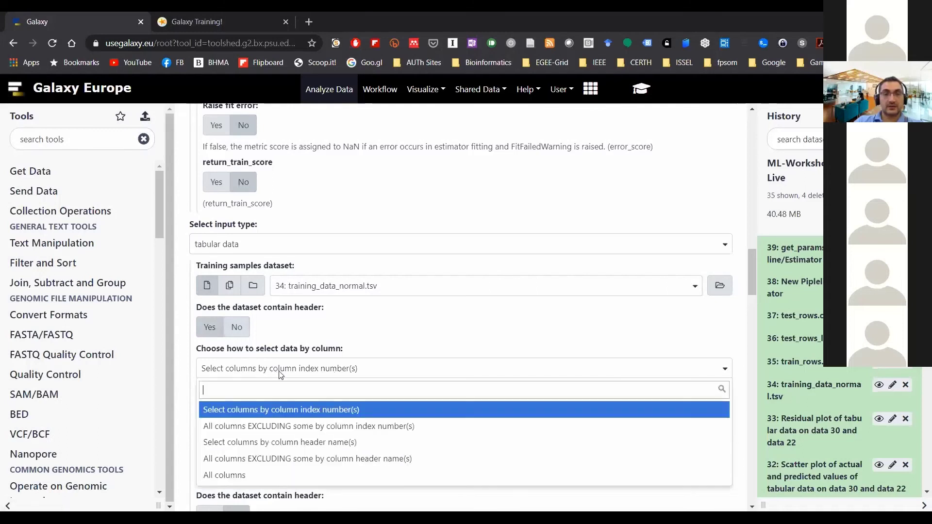
pyautogui.click(317, 464)
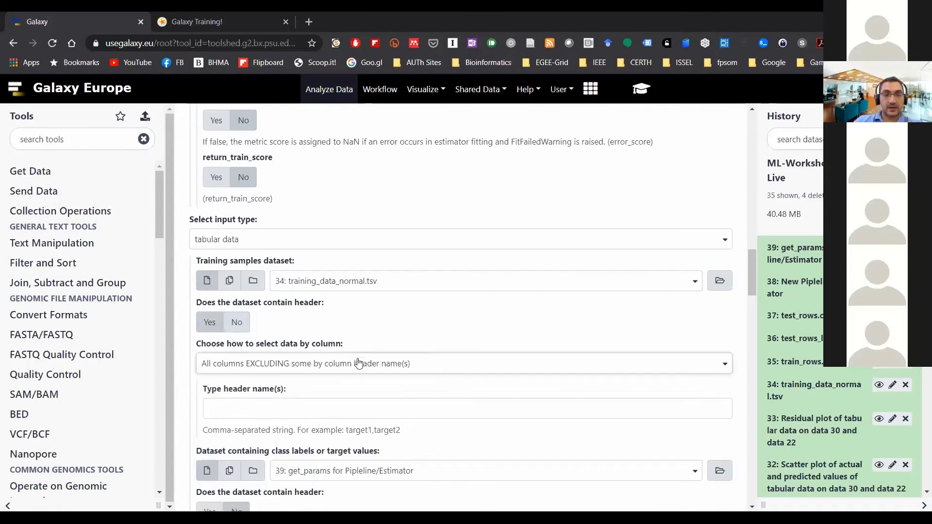
pyautogui.scroll(-2, 323, 327)
pyautogui.click(292, 325)
pyautogui.write('age')
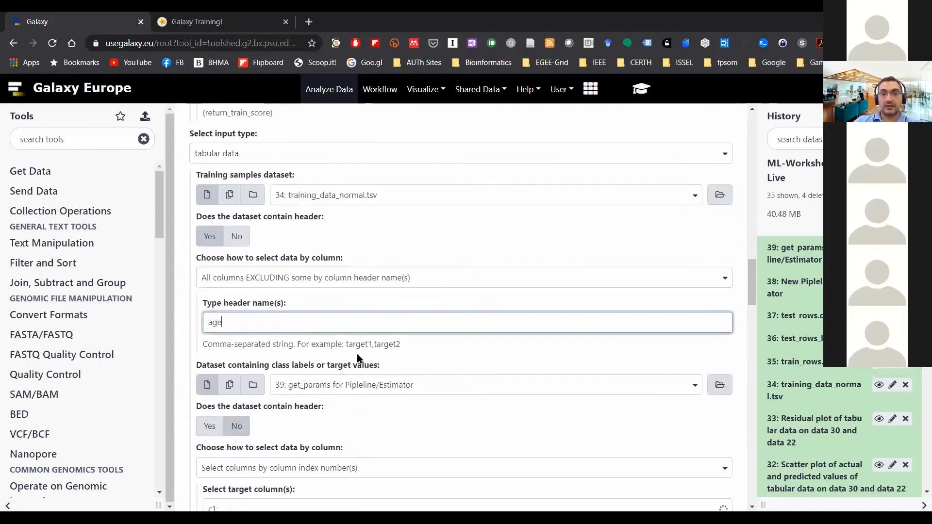
# Step: Choose training_data_normal.tsv as the dataset containing the target values and mark it as containing a header
pyautogui.scroll(-2, 427, 351)
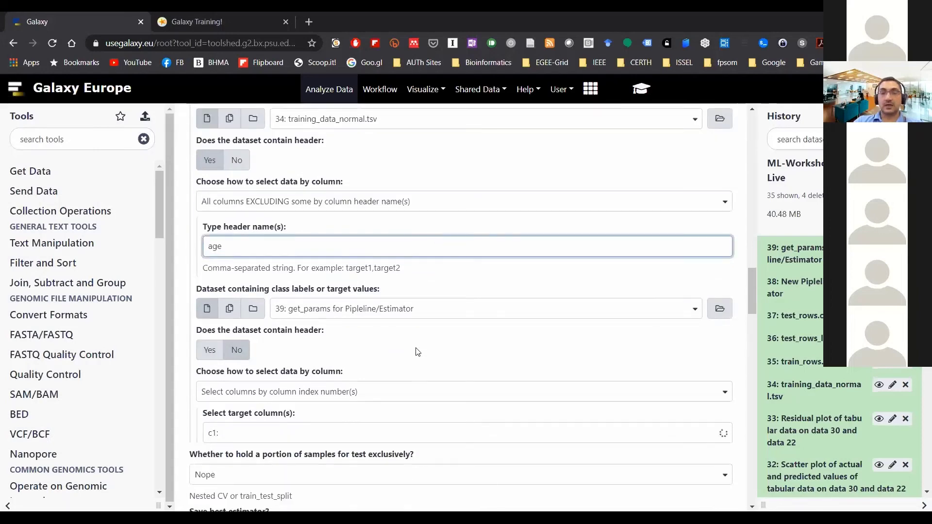
pyautogui.click(348, 315)
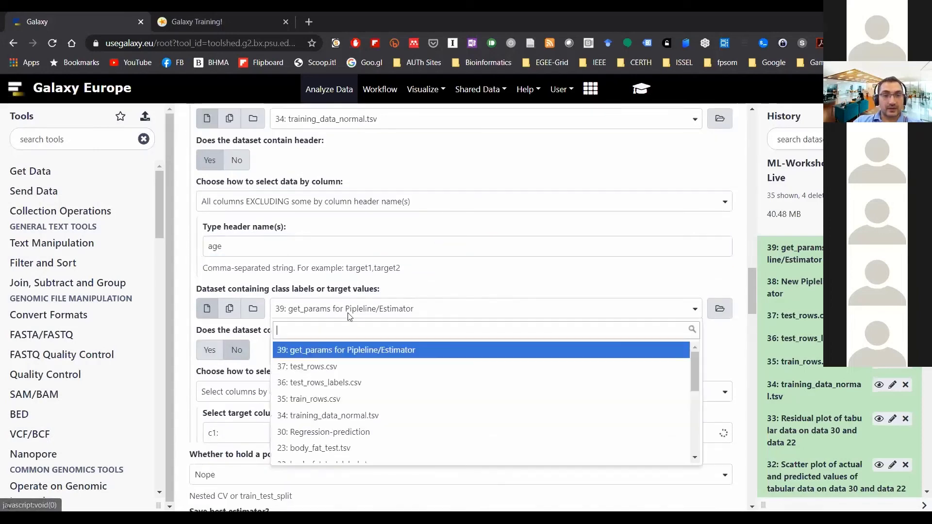
pyautogui.click(364, 415)
pyautogui.click(209, 350)
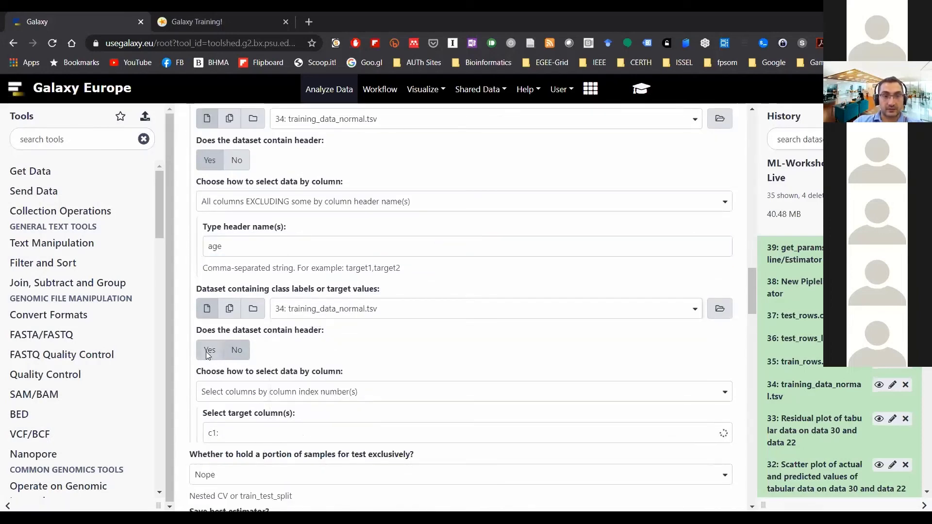
# Step: Select the target values column by column header name, using the header age
pyautogui.scroll(-1, 380, 344)
pyautogui.scroll(-1, 369, 340)
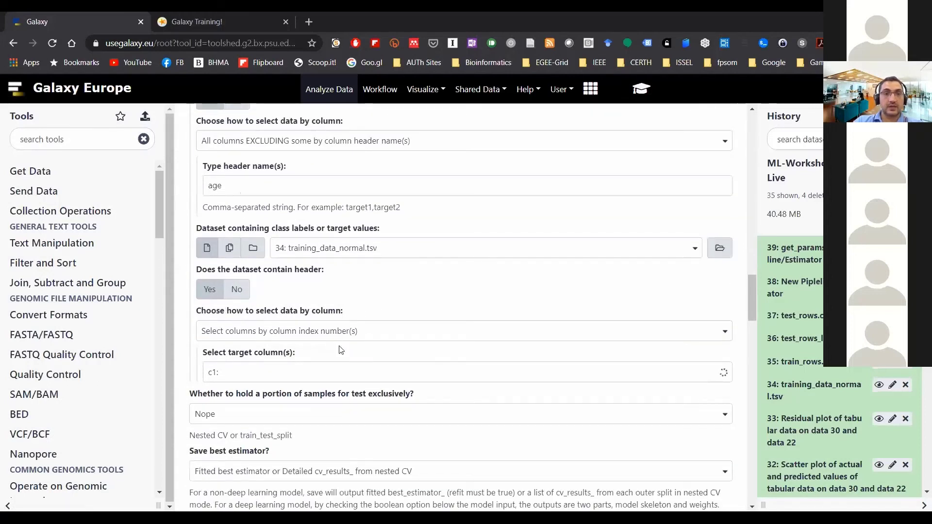
pyautogui.click(334, 335)
pyautogui.click(337, 406)
pyautogui.click(264, 375)
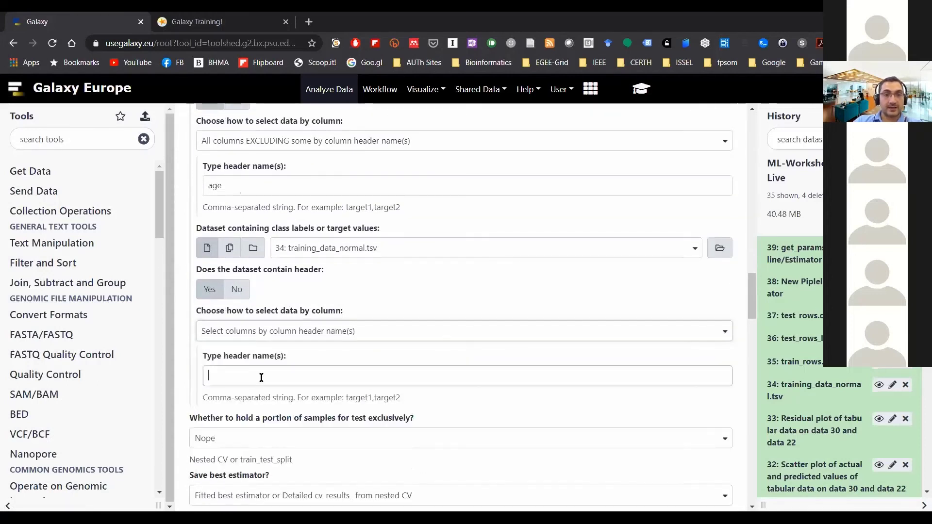
pyautogui.write('age')
# Step: Execute the Hyperparameter Search job without holding out test samples, saving the fitted best estimator
pyautogui.scroll(-2, 361, 369)
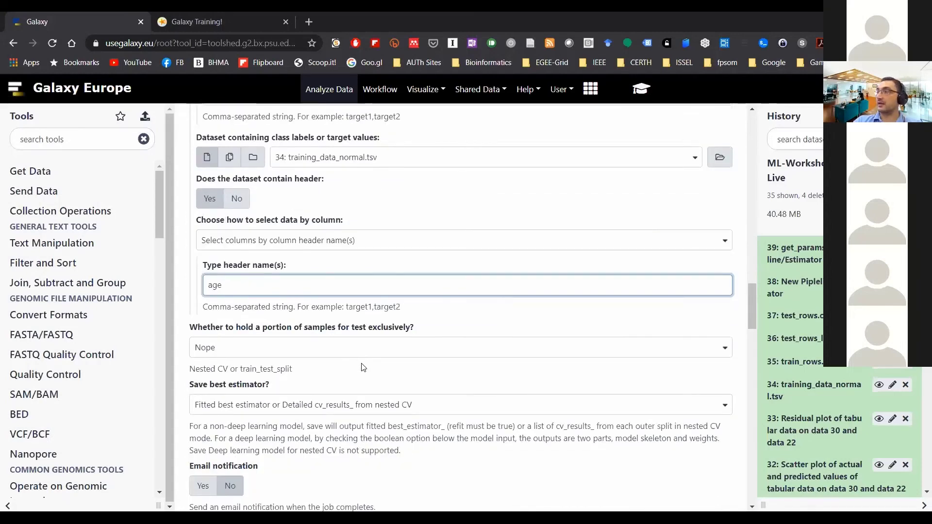
pyautogui.scroll(-1, 335, 355)
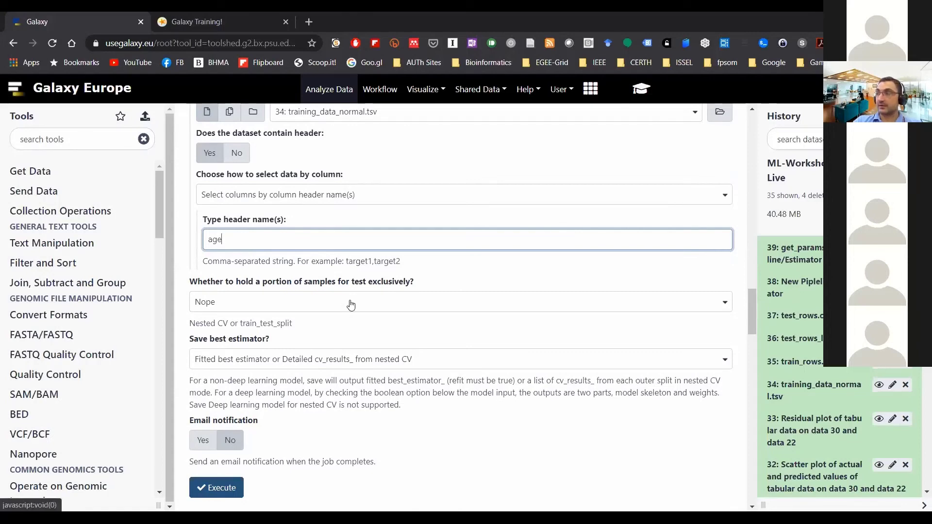
pyautogui.scroll(-1, 373, 372)
pyautogui.click(225, 448)
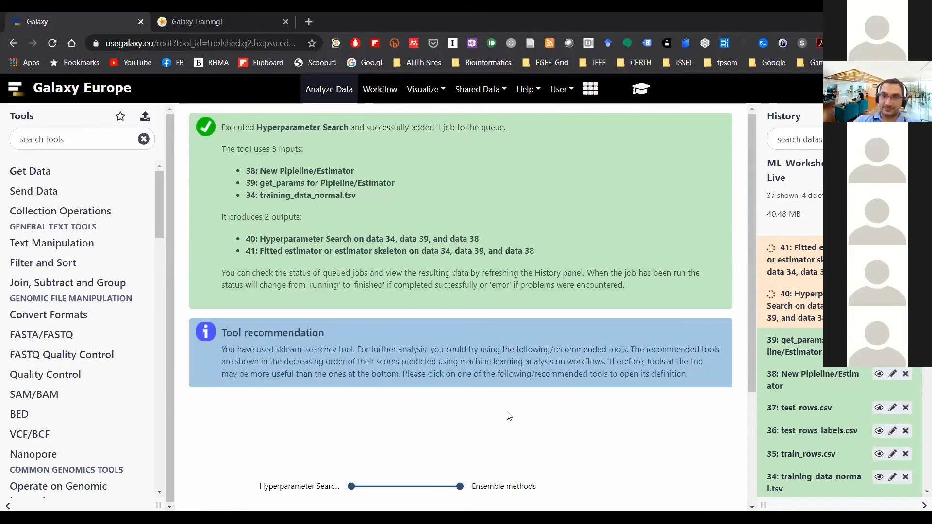
# Step: Search the tool list using the Hyperparameter Search description without its version suffix, and open the Hyperparameter Search tool
pyautogui.click(70, 138)
pyautogui.hotkey('ctrl', 'v')
pyautogui.moveTo(61, 139); pyautogui.dragTo(370, 174)
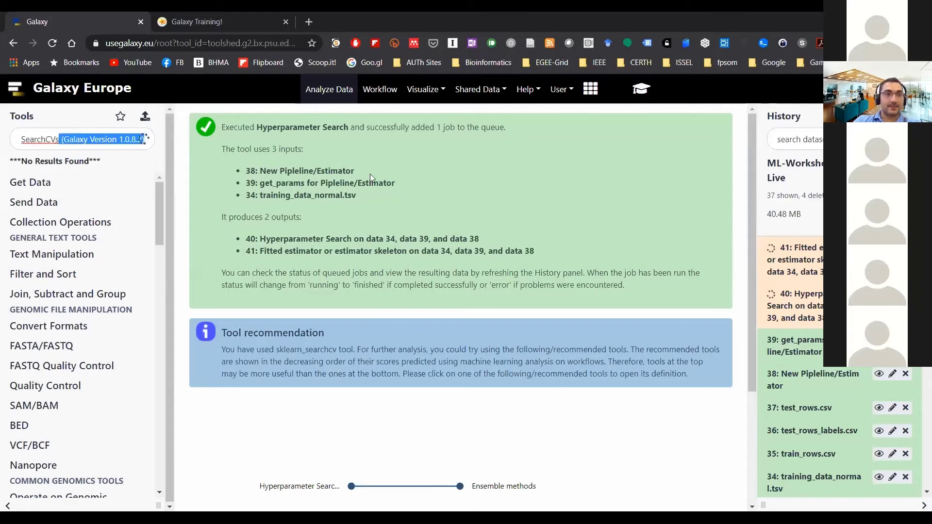
pyautogui.press('BackSpace')
pyautogui.press('Left')
pyautogui.press('Left')
pyautogui.press('Left')
pyautogui.press('Left')
pyautogui.press('Left')
pyautogui.press('Left')
pyautogui.press('Left')
pyautogui.press('Left')
pyautogui.press('Left')
pyautogui.press('Left')
pyautogui.press('Left')
pyautogui.press('Left')
pyautogui.press('Left')
pyautogui.press('Left')
pyautogui.press('Left')
pyautogui.press('Left')
pyautogui.press('Left')
pyautogui.press('Left')
pyautogui.press('Left')
pyautogui.press('Left')
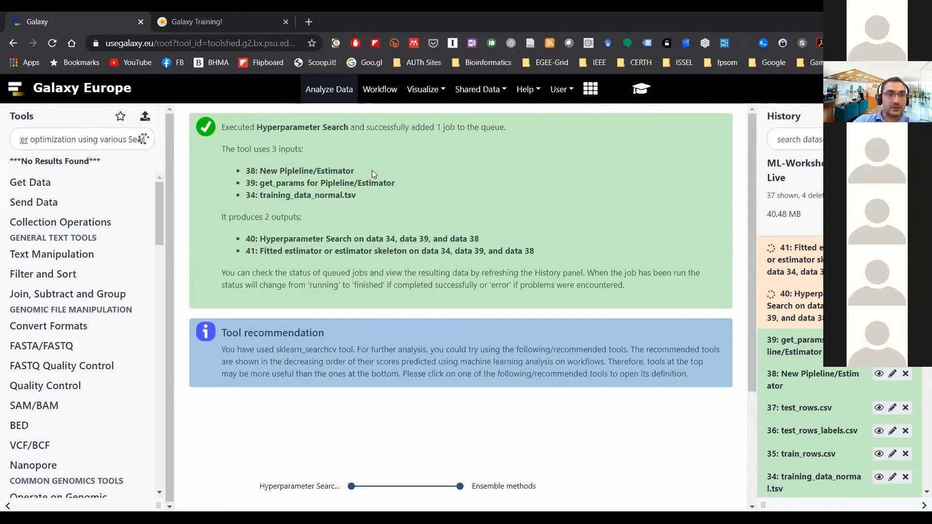
pyautogui.press('Left')
pyautogui.press('Left')
pyautogui.press('Left')
pyautogui.press('Left')
pyautogui.press('Left')
pyautogui.press('Left')
pyautogui.press('Left')
pyautogui.press('Left')
pyautogui.press('Left')
pyautogui.press('Left')
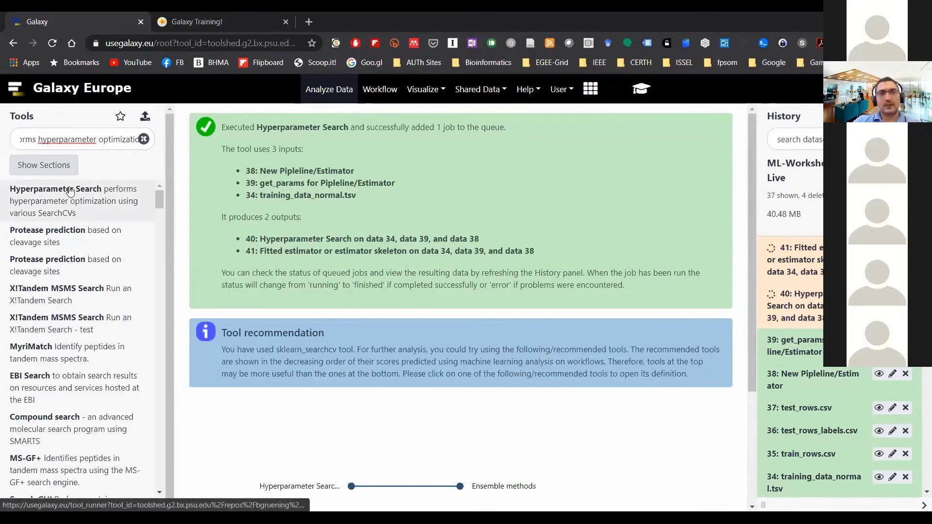
pyautogui.click(69, 191)
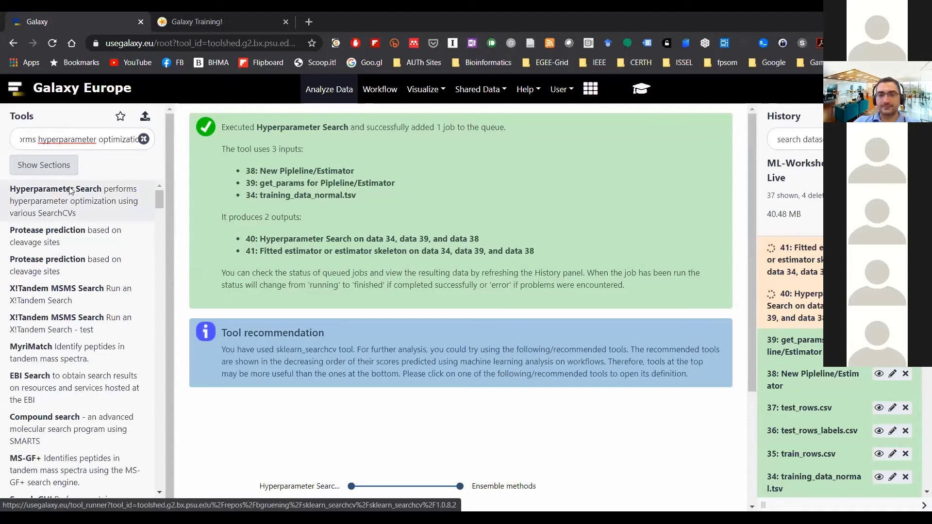